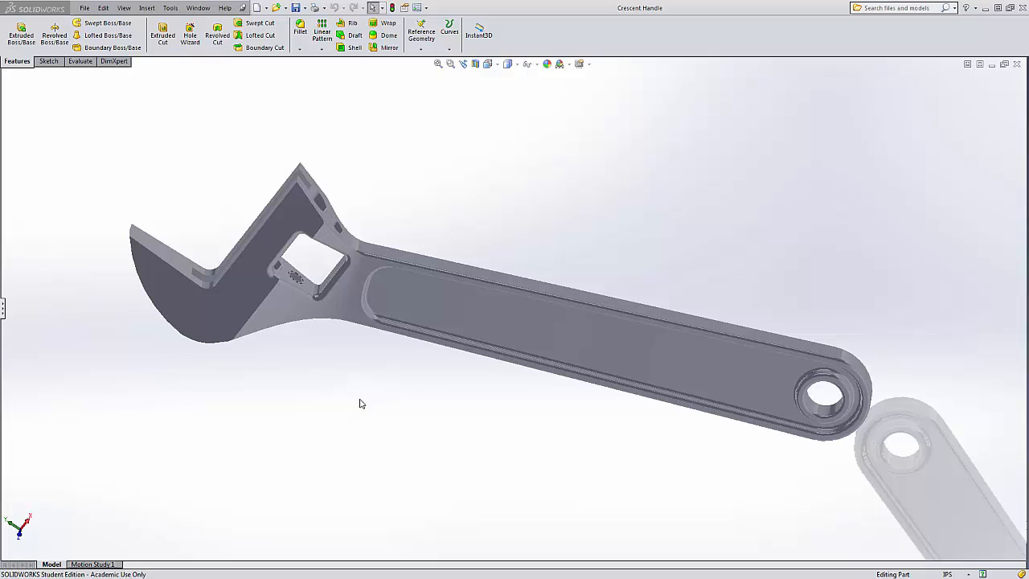
- Reveal the crescent handle's feature tree and roll the model back to before Boss-Extrude1
{"action": "mouse_move", "coordinate": [329, 418]}
{"action": "middle_mouse_down"}
{"action": "mouse_move", "coordinate": [367, 351]}
{"action": "mouse_move", "coordinate": [340, 379]}
{"action": "mouse_move", "coordinate": [329, 428]}
{"action": "middle_mouse_up"}
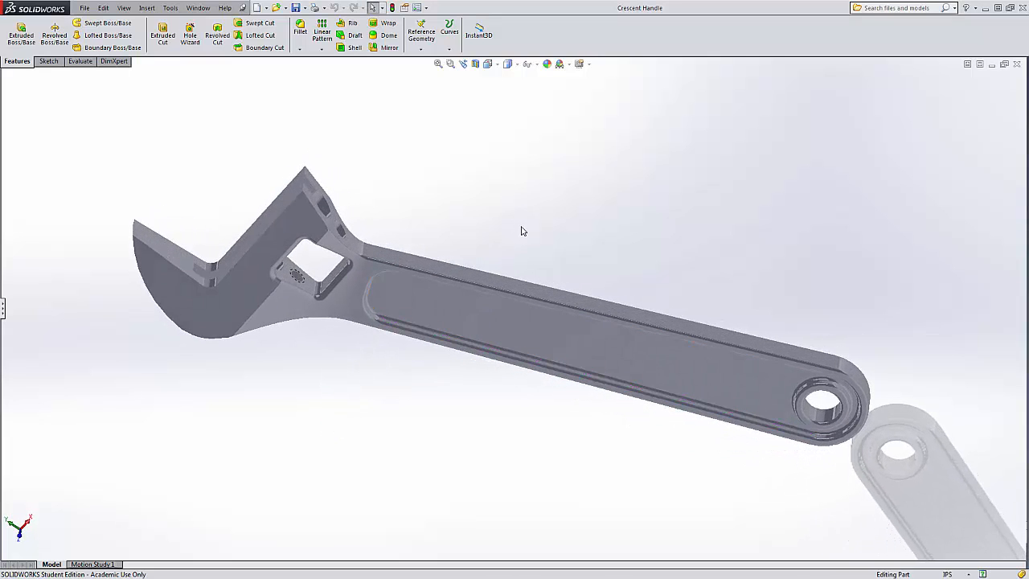
{"action": "middle_click_drag", "start_coordinate": [522, 230], "coordinate": [504, 307]}
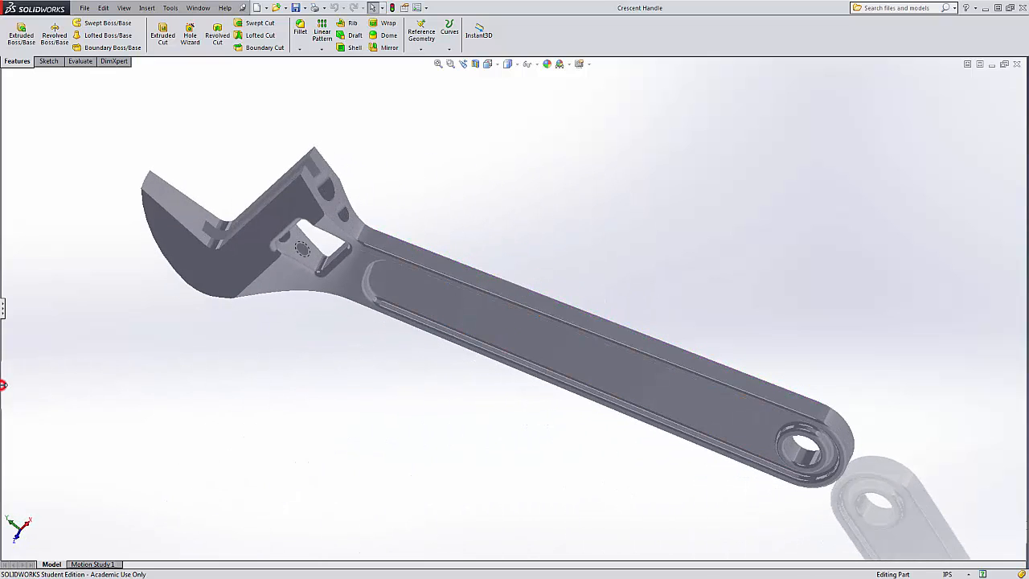
{"action": "left_click_drag", "start_coordinate": [3, 385], "coordinate": [106, 386]}
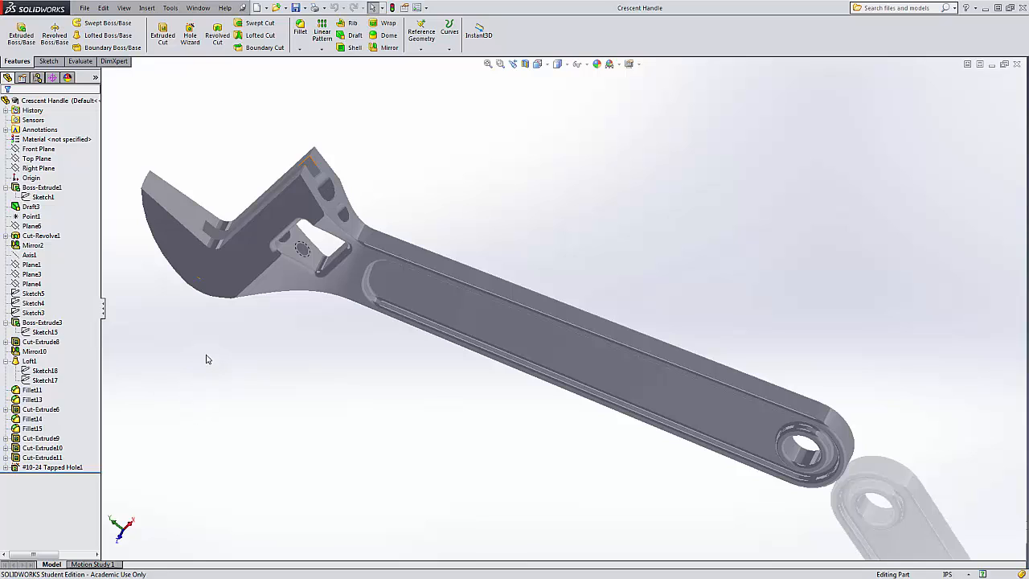
{"action": "middle_click_drag", "start_coordinate": [206, 358], "coordinate": [273, 329]}
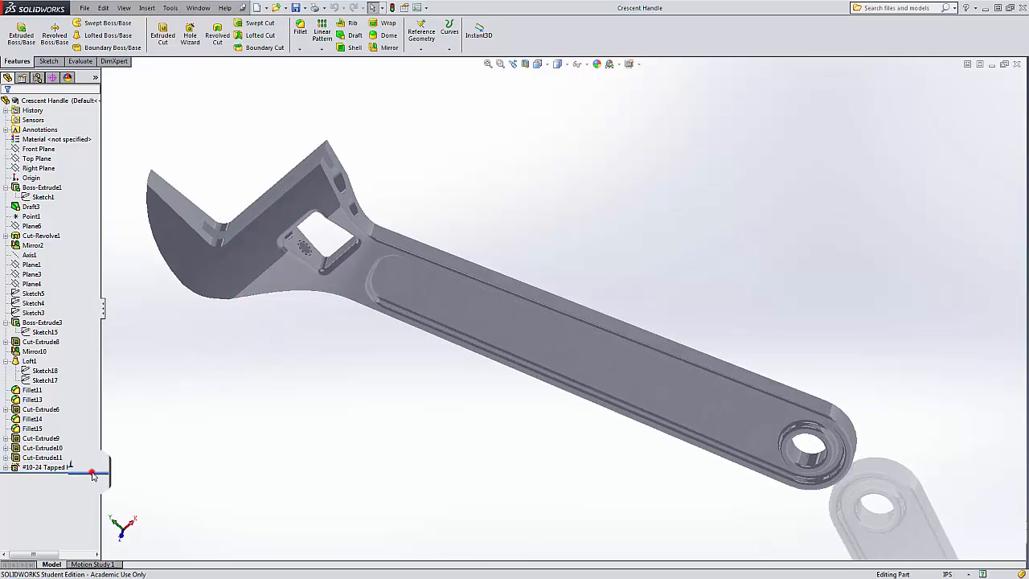
{"action": "left_click_drag", "start_coordinate": [98, 470], "coordinate": [96, 182]}
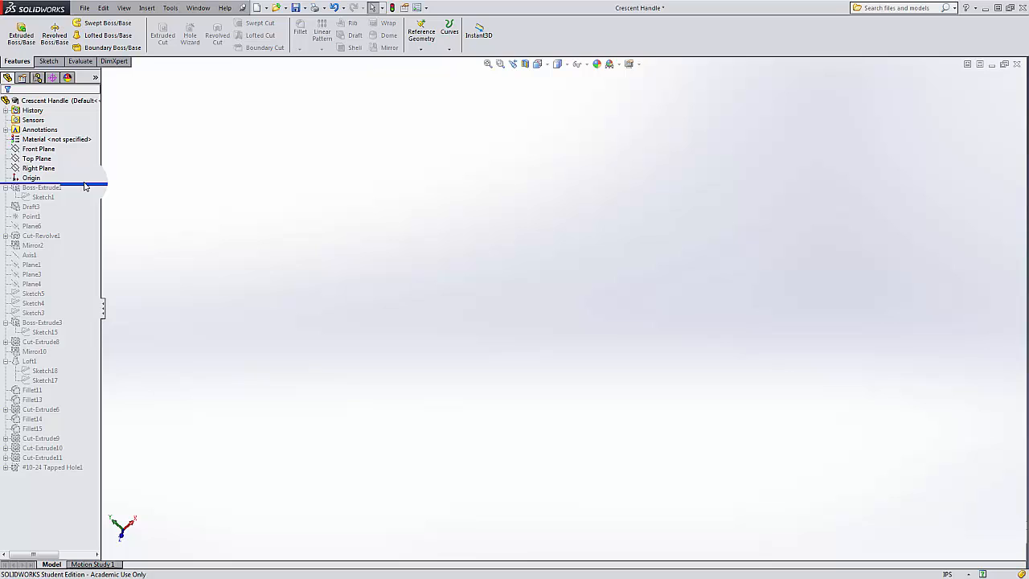
- Roll the history forward past Boss-Extrude1 and examine the extruded jaw body from several angles
{"action": "left_click_drag", "start_coordinate": [89, 183], "coordinate": [90, 202]}
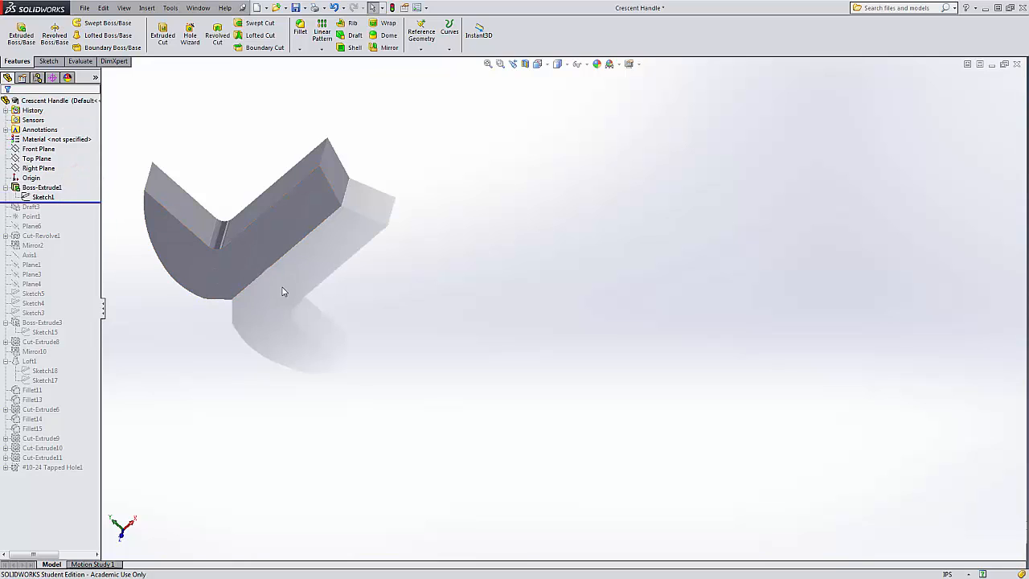
{"action": "scroll", "coordinate": [285, 287], "scroll_direction": "up", "scroll_amount": 4}
{"action": "middle_click_drag", "start_coordinate": [345, 215], "coordinate": [378, 292]}
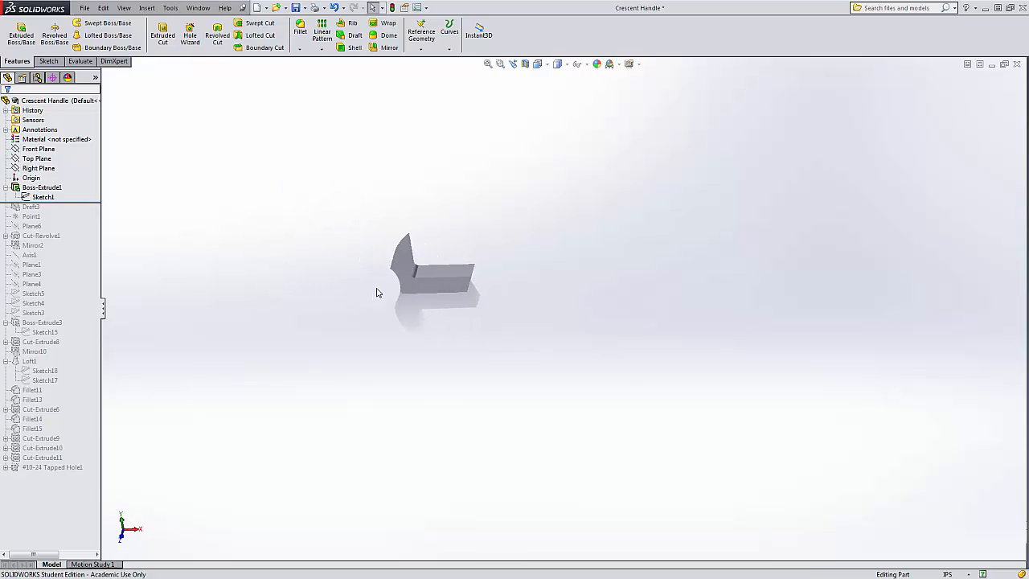
{"action": "scroll", "coordinate": [435, 253], "scroll_direction": "down", "scroll_amount": 5}
{"action": "middle_click_drag", "start_coordinate": [552, 268], "coordinate": [512, 211]}
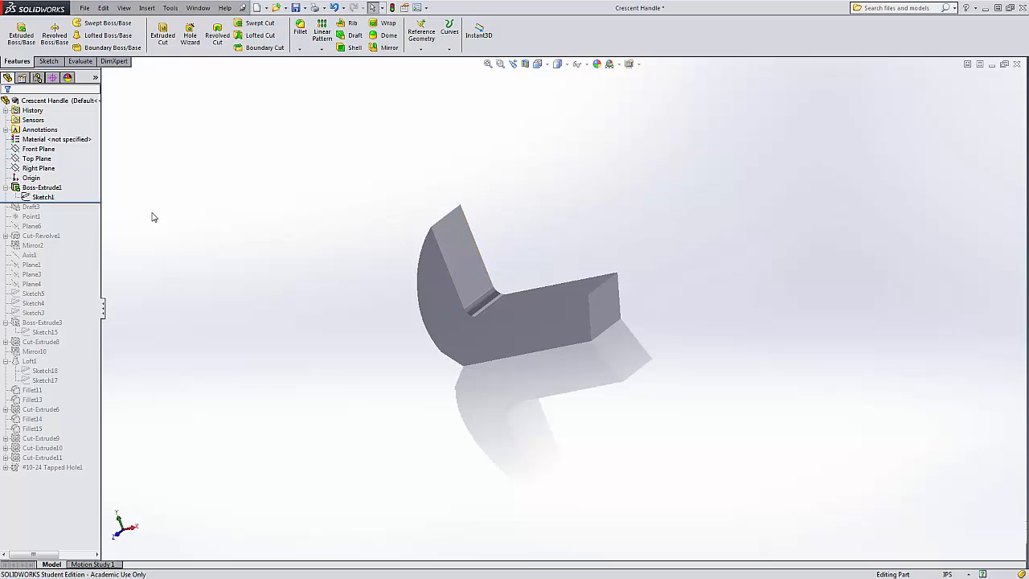
- Roll the history forward through Draft3 and Point1, and highlight Point1 to locate it on the jaw
{"action": "left_click_drag", "start_coordinate": [89, 201], "coordinate": [88, 212]}
{"action": "middle_click_drag", "start_coordinate": [309, 213], "coordinate": [349, 228]}
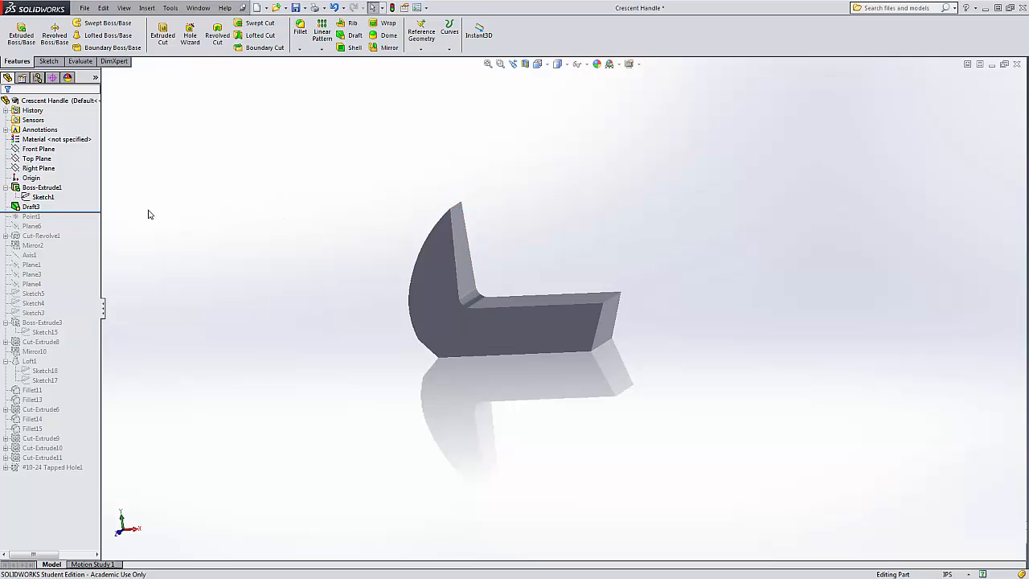
{"action": "left_click", "coordinate": [96, 210]}
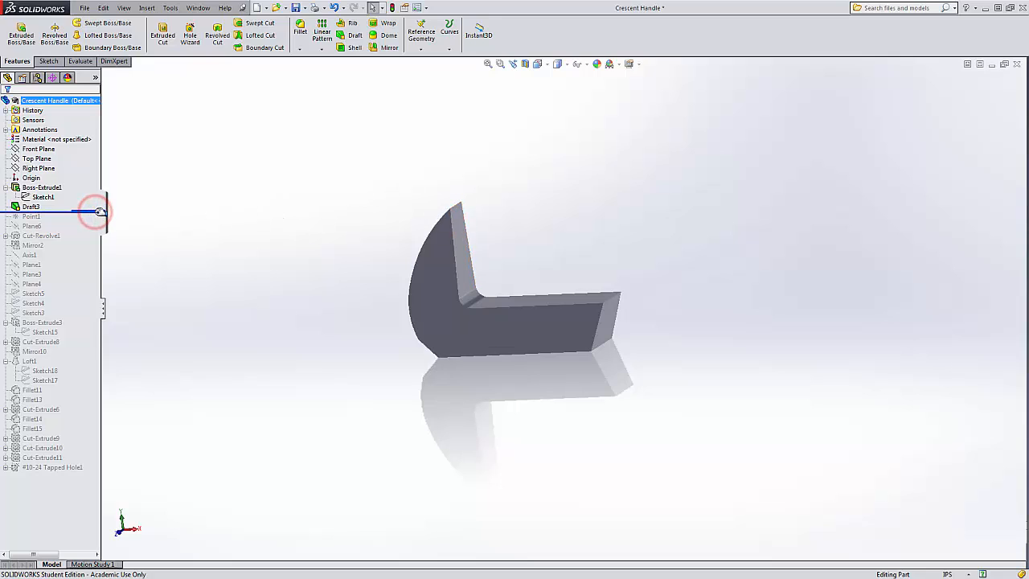
{"action": "left_click_drag", "start_coordinate": [99, 211], "coordinate": [96, 222]}
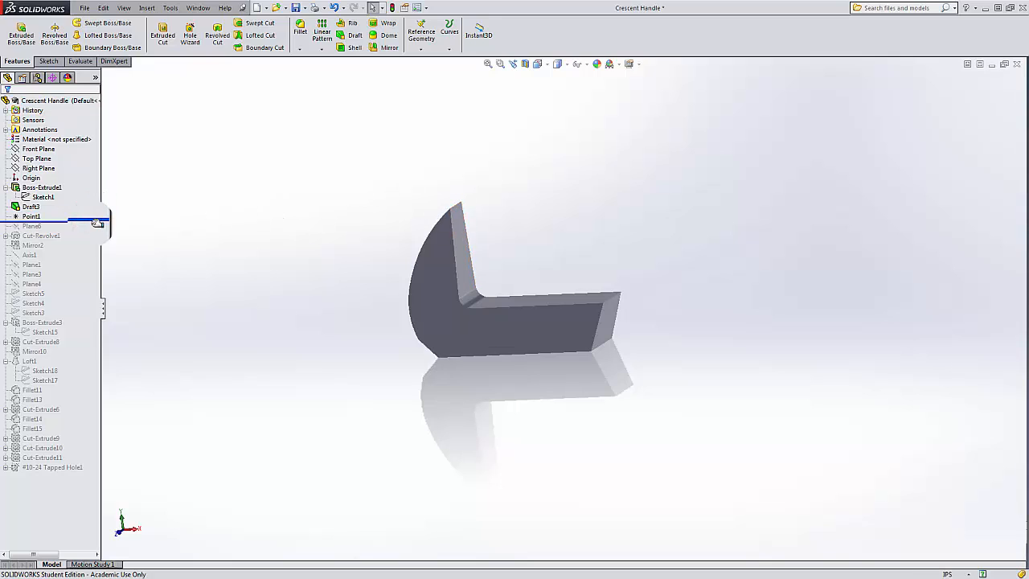
{"action": "left_click", "coordinate": [32, 217]}
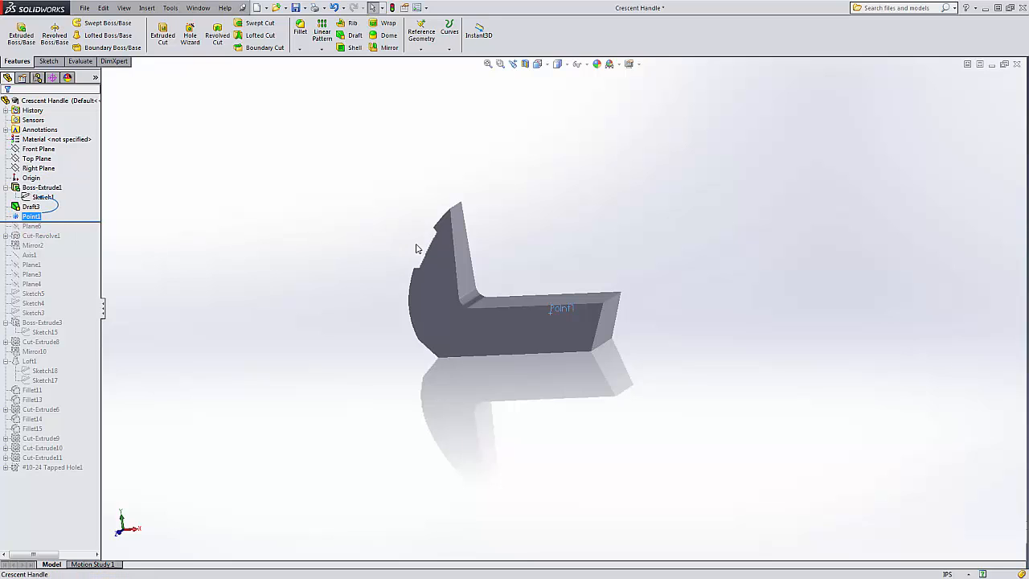
{"action": "scroll", "coordinate": [484, 276], "scroll_direction": "down", "scroll_amount": 3}
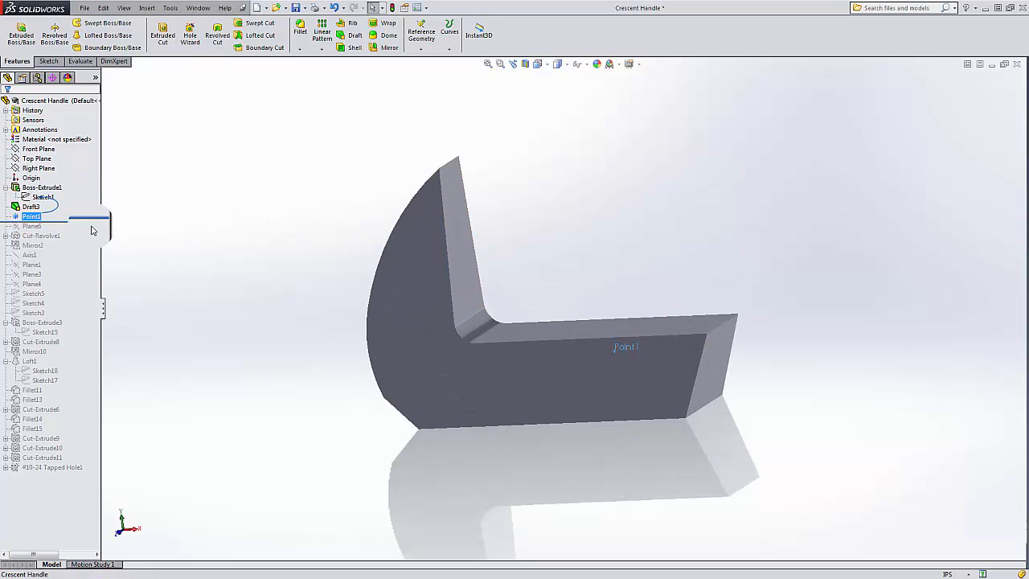
- Roll the history forward past Plane6, show the plane to check its orientation, and hide it again
{"action": "left_click_drag", "start_coordinate": [94, 222], "coordinate": [86, 230]}
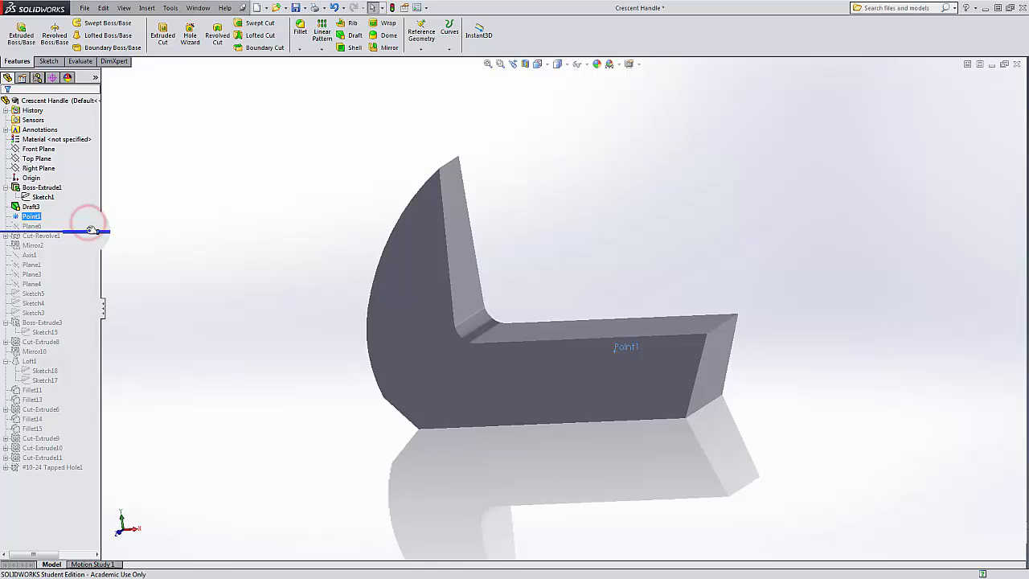
{"action": "left_click", "coordinate": [37, 228]}
{"action": "right_click", "coordinate": [37, 228]}
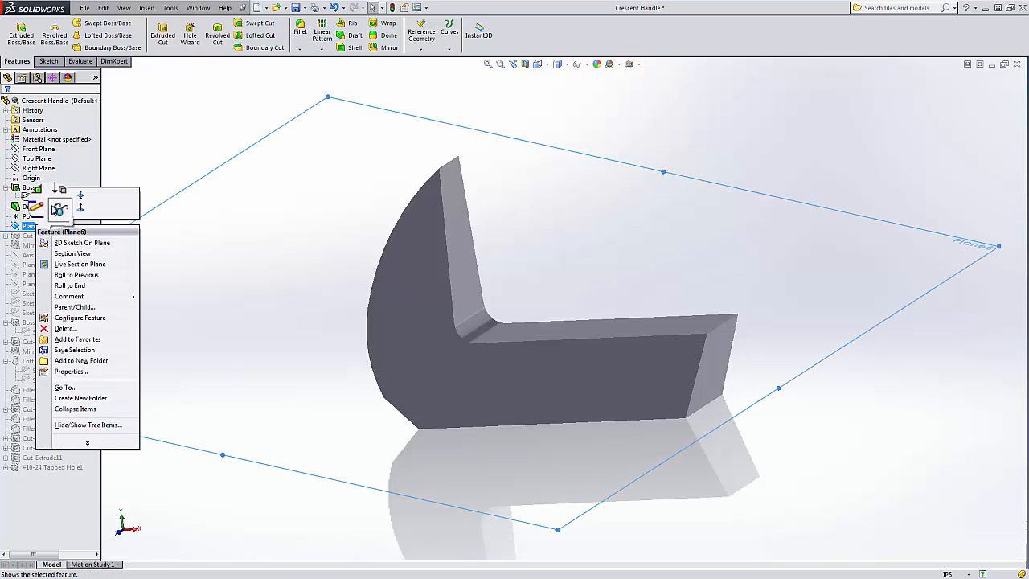
{"action": "left_click", "coordinate": [55, 210]}
{"action": "scroll", "coordinate": [252, 307], "scroll_direction": "up", "scroll_amount": 5}
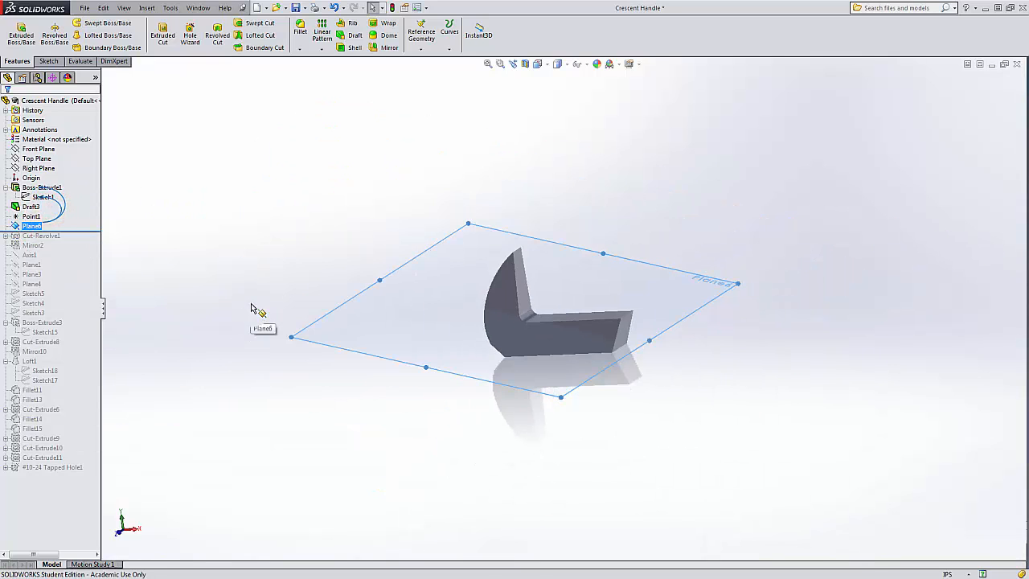
{"action": "middle_click_drag", "start_coordinate": [252, 306], "coordinate": [265, 286]}
{"action": "right_click", "coordinate": [33, 226]}
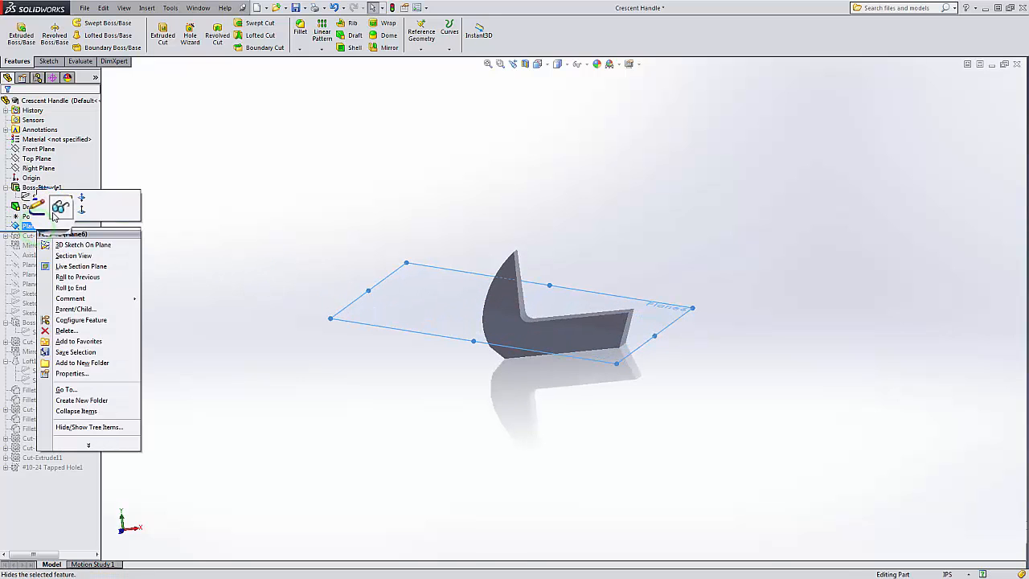
{"action": "left_click", "coordinate": [51, 210]}
{"action": "left_click", "coordinate": [112, 213]}
- Roll the history forward past Cut-Revolve1, expand it, and highlight Sketch8 to examine the cut's profile on the jaw
{"action": "left_click_drag", "start_coordinate": [94, 230], "coordinate": [48, 241]}
{"action": "left_click", "coordinate": [7, 240]}
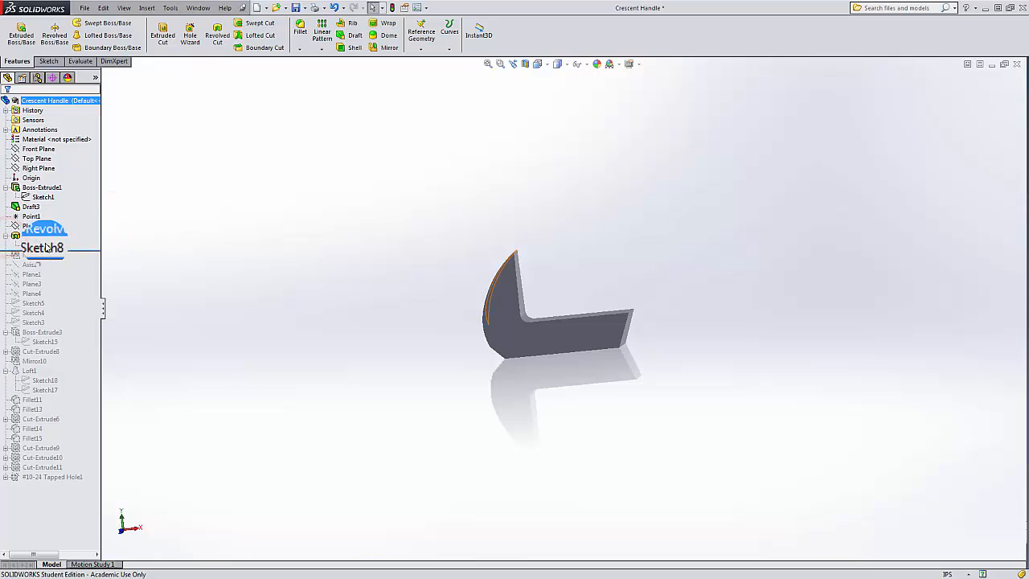
{"action": "left_click", "coordinate": [43, 245]}
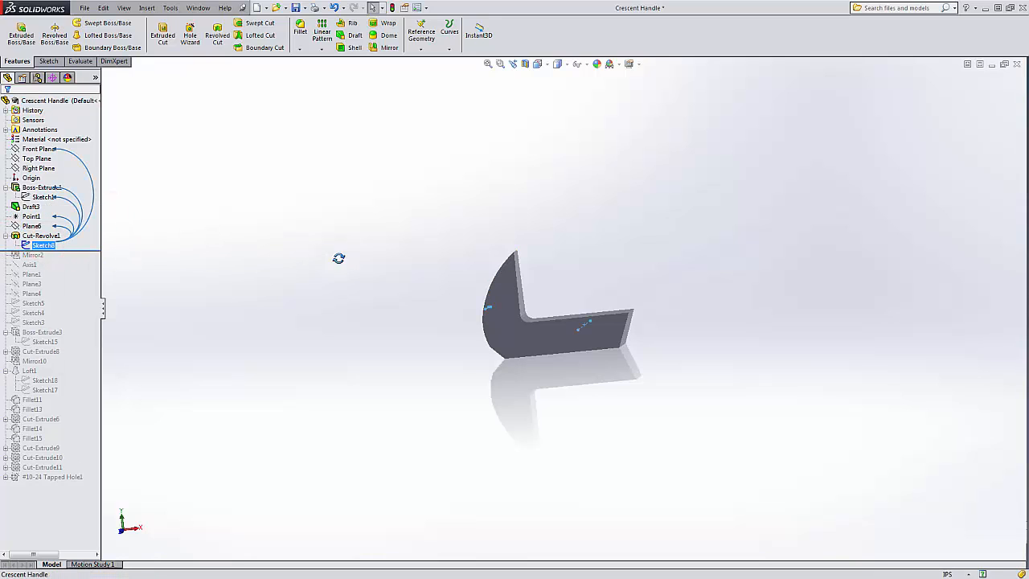
{"action": "middle_click_drag", "start_coordinate": [338, 258], "coordinate": [371, 344]}
{"action": "scroll", "coordinate": [470, 318], "scroll_direction": "down", "scroll_amount": 6}
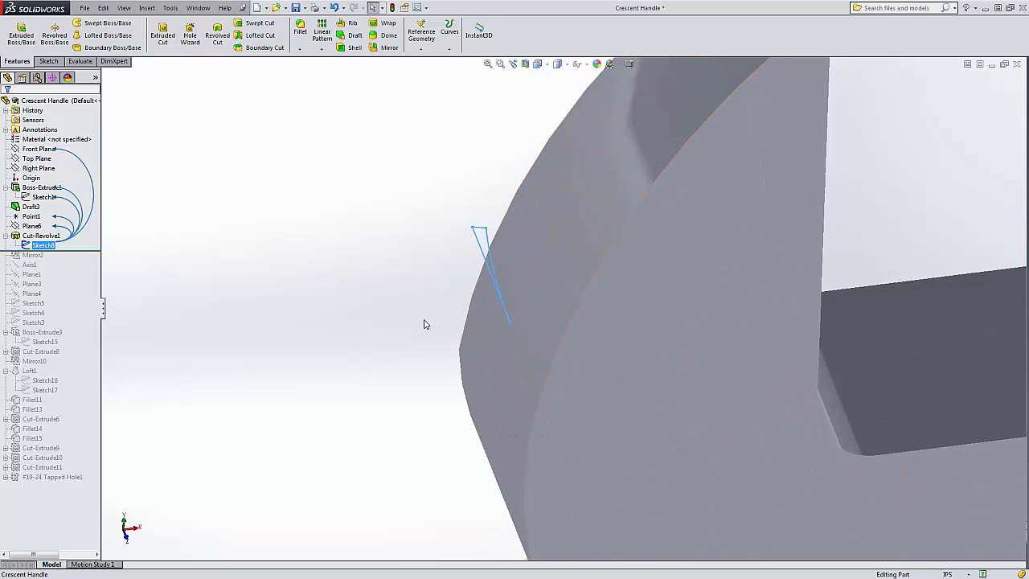
{"action": "scroll", "coordinate": [426, 324], "scroll_direction": "up", "scroll_amount": 8}
{"action": "middle_click_drag", "start_coordinate": [589, 309], "coordinate": [563, 340]}
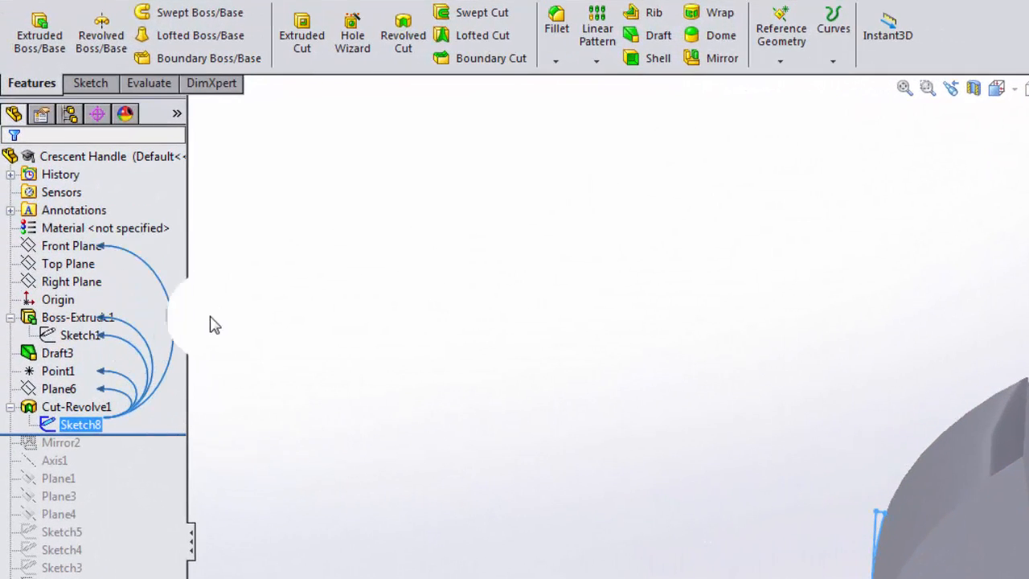
- Roll the history forward past Mirror2 and highlight Cut-Revolve1 and Mirror2 to compare the cut faces on both sides
{"action": "left_click_drag", "start_coordinate": [180, 431], "coordinate": [161, 440]}
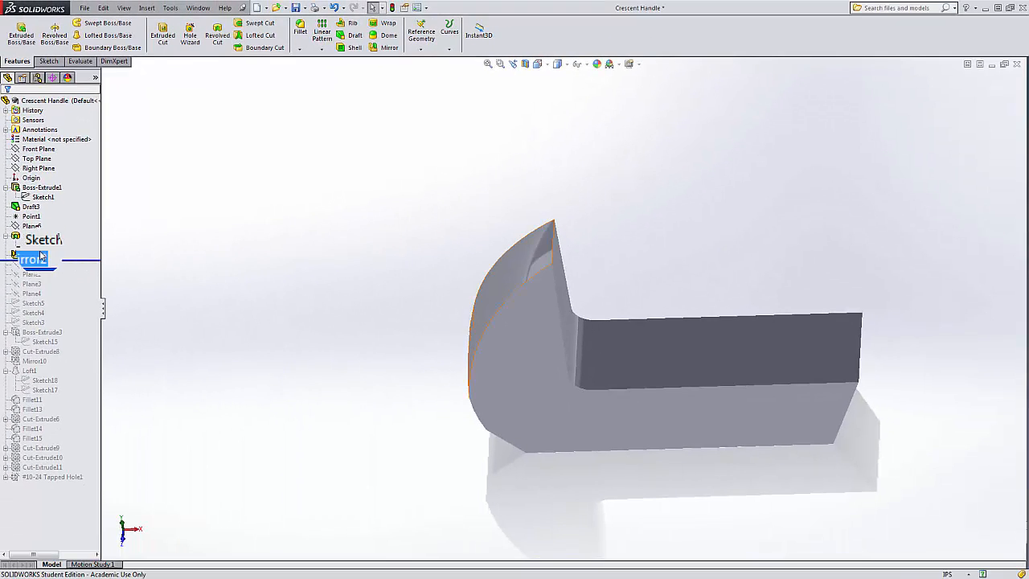
{"action": "left_click", "coordinate": [40, 235]}
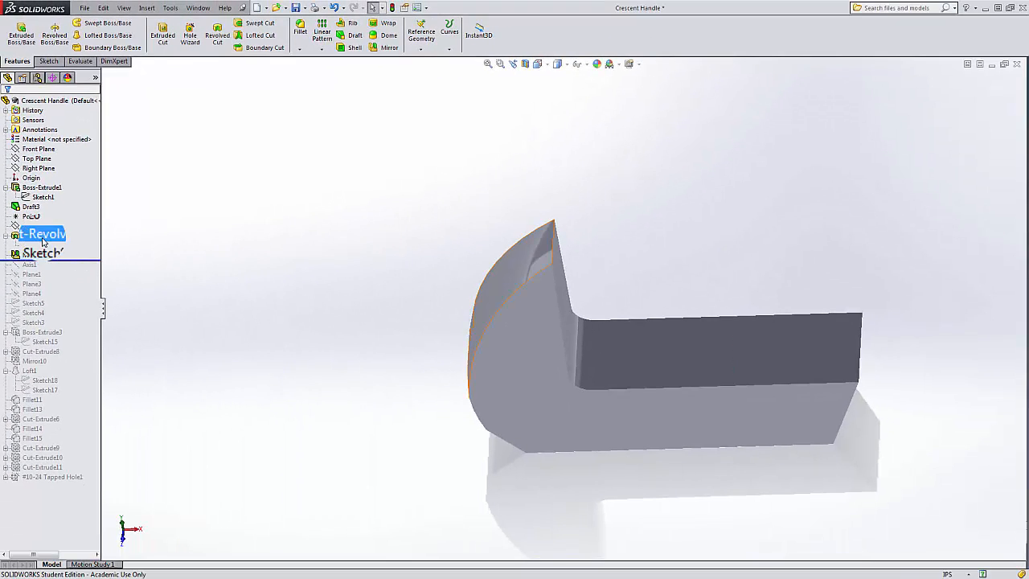
{"action": "middle_click_drag", "start_coordinate": [329, 255], "coordinate": [355, 281]}
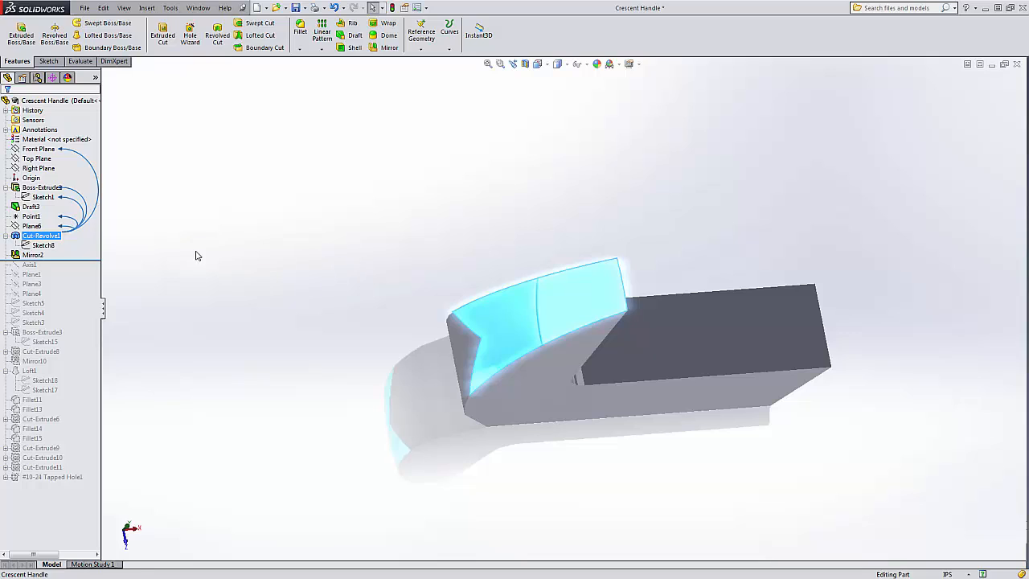
{"action": "mouse_move", "coordinate": [88, 259]}
{"action": "left_mouse_down"}
{"action": "mouse_move", "coordinate": [103, 249]}
{"action": "mouse_move", "coordinate": [89, 259]}
{"action": "left_mouse_up"}
{"action": "left_click", "coordinate": [83, 251]}
{"action": "left_click", "coordinate": [34, 254]}
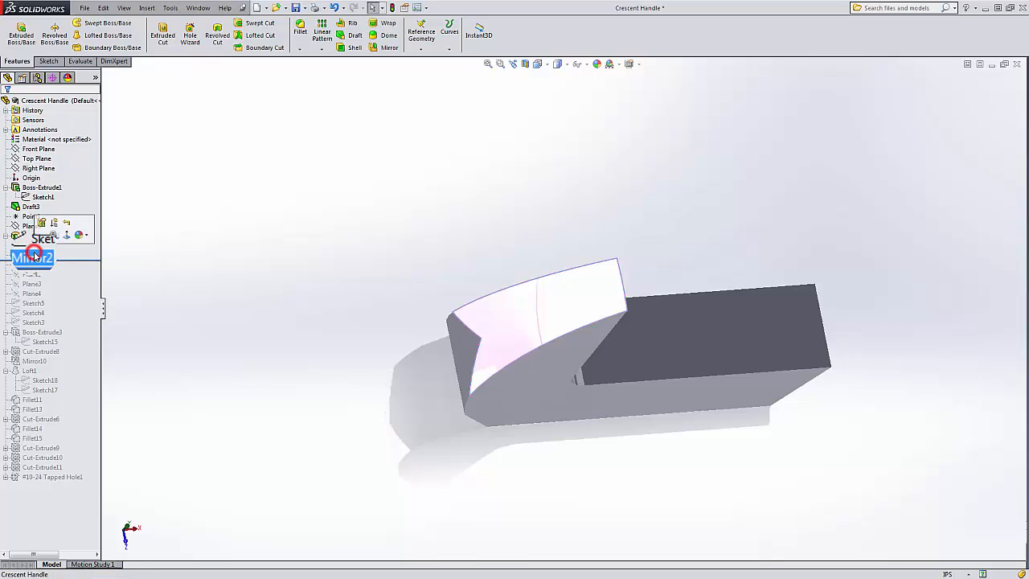
{"action": "mouse_move", "coordinate": [236, 312]}
{"action": "middle_mouse_down"}
{"action": "mouse_move", "coordinate": [195, 188]}
{"action": "mouse_move", "coordinate": [176, 191]}
{"action": "middle_mouse_up"}
{"action": "scroll", "coordinate": [174, 195], "scroll_direction": "down", "scroll_amount": 1}
{"action": "left_click", "coordinate": [172, 218]}
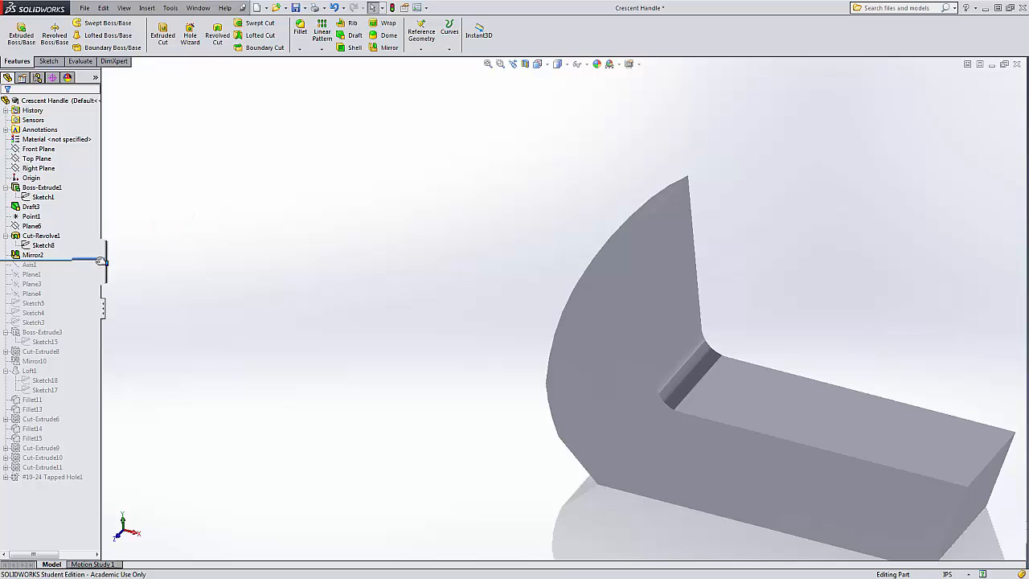
- Roll the history forward past Axis1 and highlight the axis to locate it at the jaw's inner corner
{"action": "left_click_drag", "start_coordinate": [97, 260], "coordinate": [99, 269]}
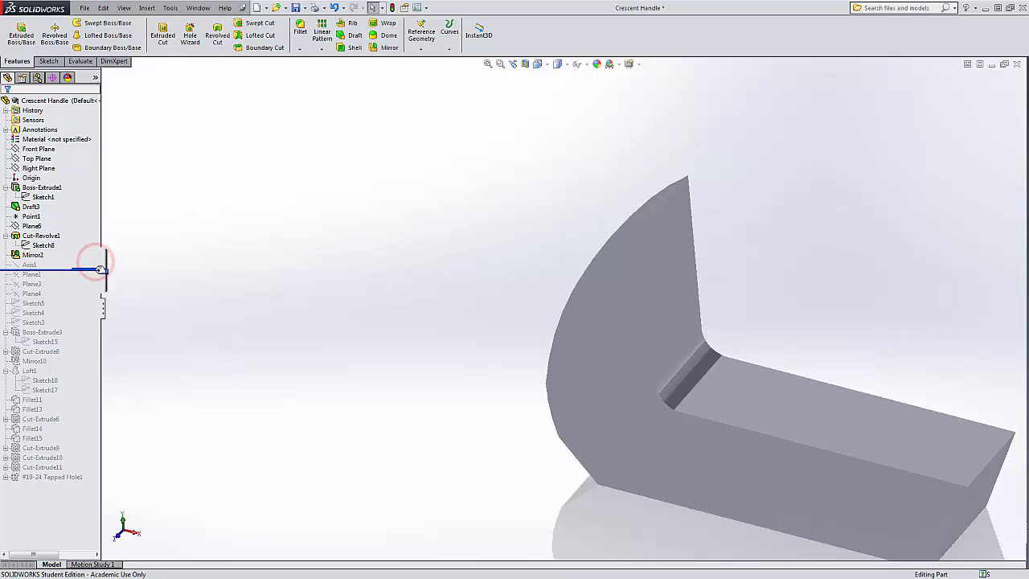
{"action": "left_click", "coordinate": [29, 264]}
{"action": "middle_click_drag", "start_coordinate": [255, 262], "coordinate": [284, 281]}
{"action": "scroll", "coordinate": [612, 361], "scroll_direction": "up", "scroll_amount": 4}
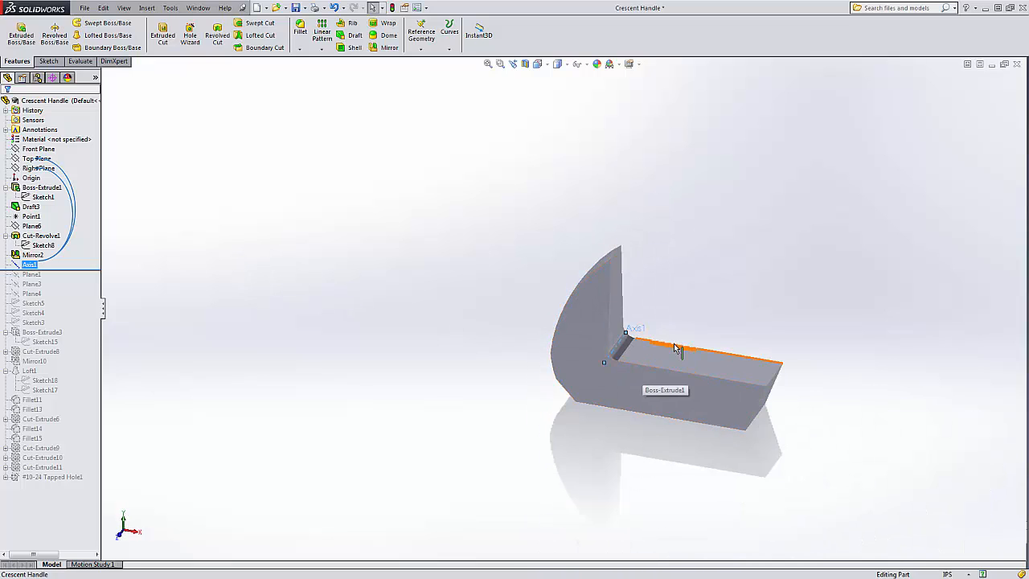
{"action": "scroll", "coordinate": [655, 344], "scroll_direction": "down", "scroll_amount": 4}
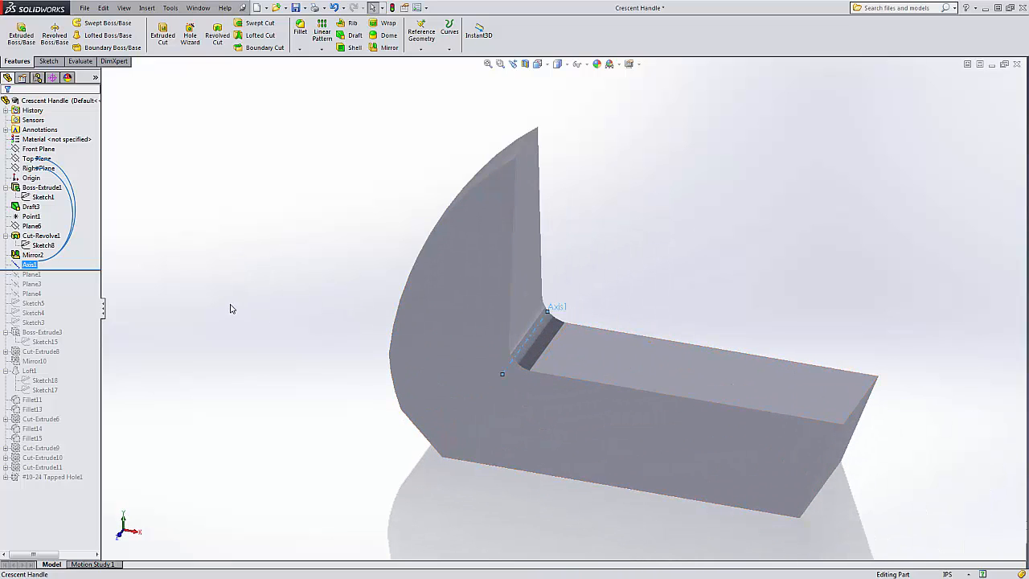
{"action": "left_click", "coordinate": [186, 288]}
- Roll the history forward past Plane1 and highlight the plane to check its position relative to the jaw
{"action": "left_click_drag", "start_coordinate": [93, 272], "coordinate": [91, 281]}
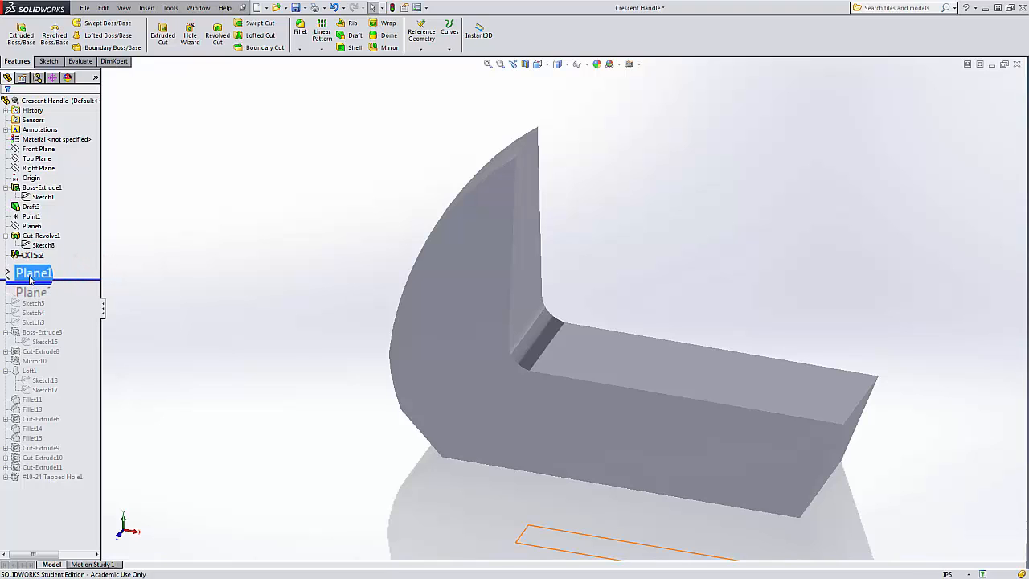
{"action": "scroll", "coordinate": [285, 353], "scroll_direction": "up", "scroll_amount": 5}
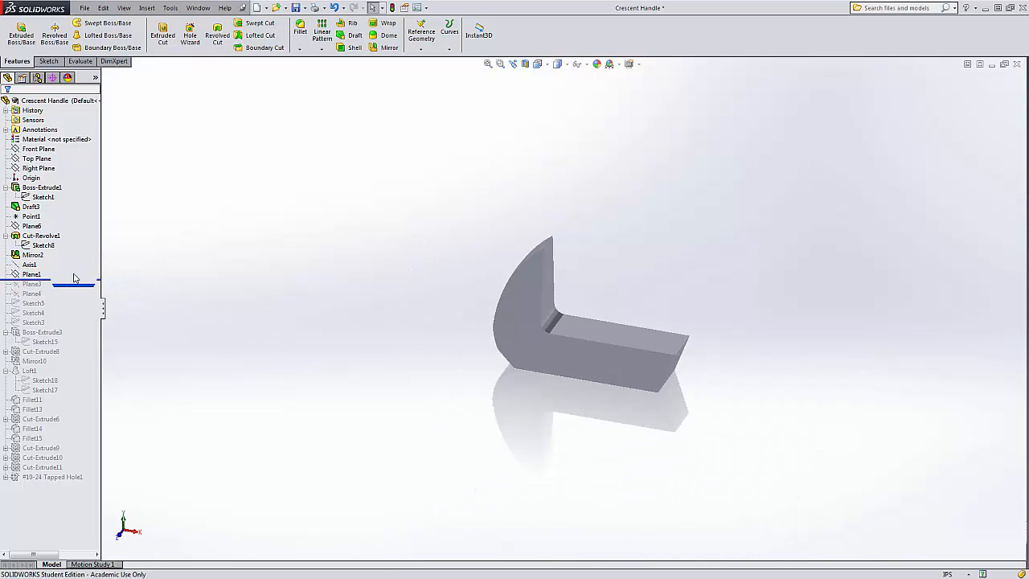
{"action": "left_click", "coordinate": [32, 274]}
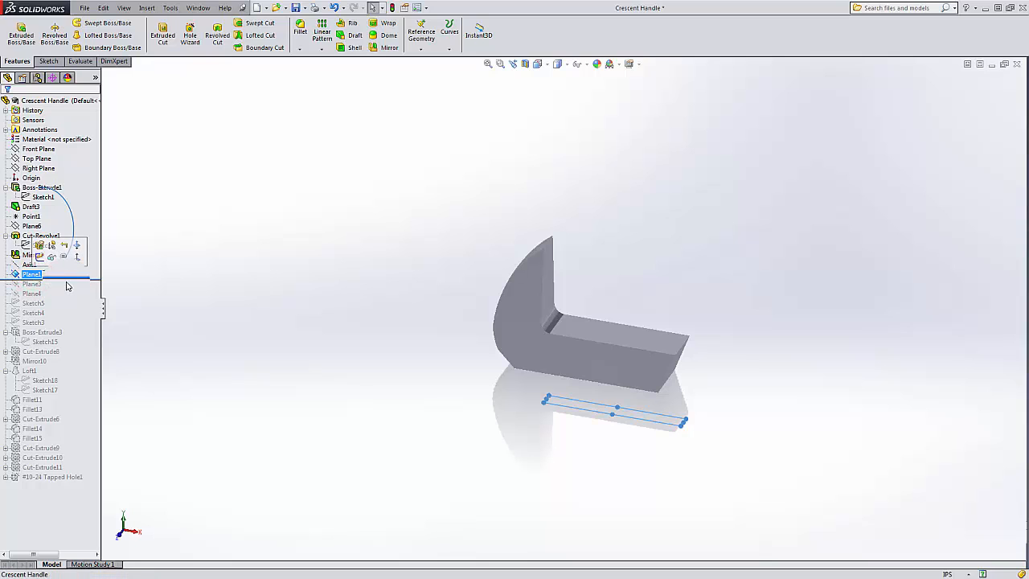
{"action": "left_click", "coordinate": [67, 284]}
- Roll the history forward through Plane3 and Plane4, and highlight Plane4 to check its position
{"action": "mouse_move", "coordinate": [74, 278]}
{"action": "left_mouse_down"}
{"action": "mouse_move", "coordinate": [35, 286]}
{"action": "mouse_move", "coordinate": [82, 298]}
{"action": "mouse_move", "coordinate": [72, 299]}
{"action": "left_mouse_up"}
{"action": "left_click", "coordinate": [142, 299]}
{"action": "left_click", "coordinate": [32, 293]}
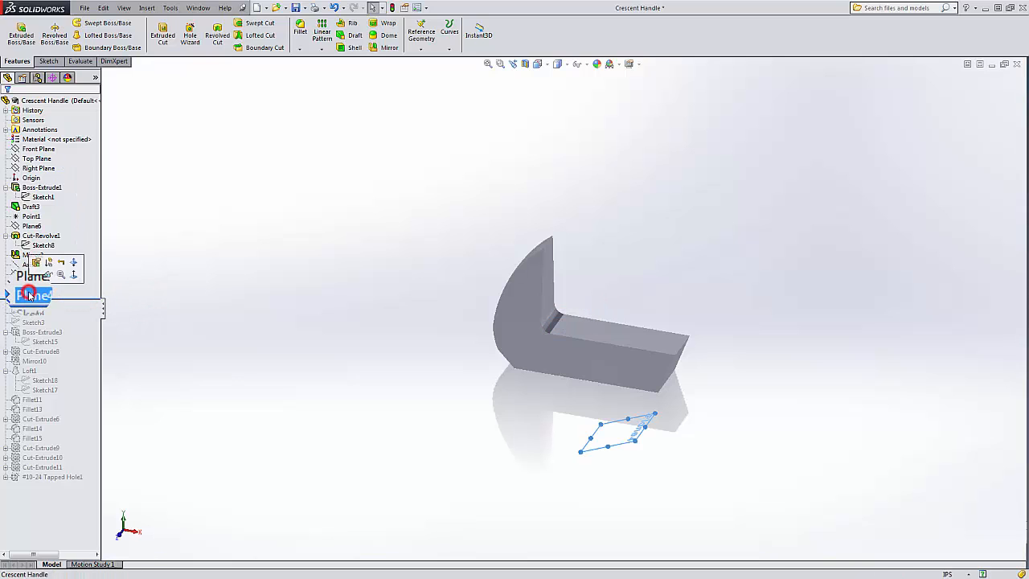
{"action": "left_click", "coordinate": [117, 291]}
- Roll the history forward past Sketch5, Sketch4 and Sketch3, and highlight Sketch4 on the jaw's underside
{"action": "left_click_drag", "start_coordinate": [68, 300], "coordinate": [68, 325]}
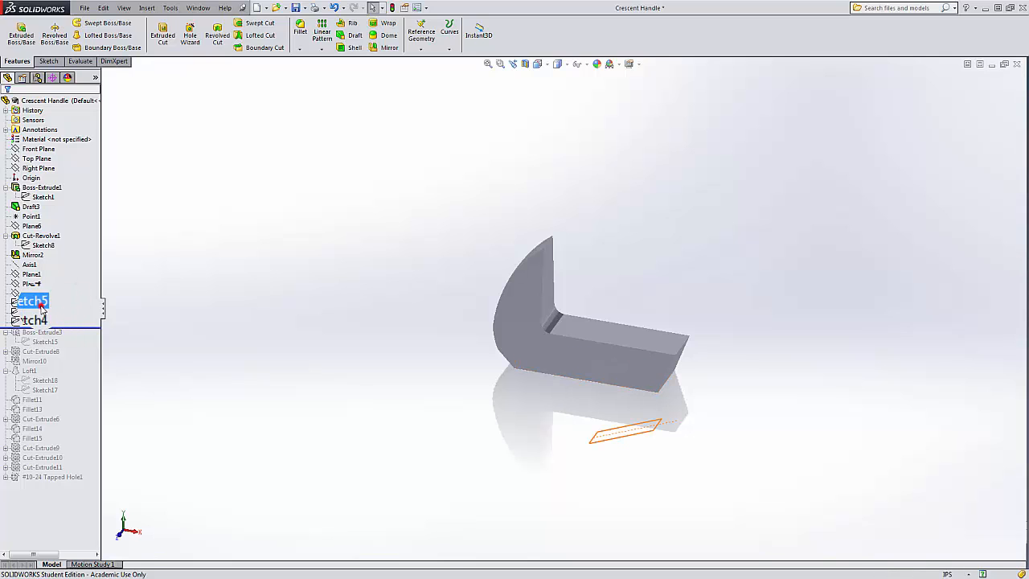
{"action": "left_click", "coordinate": [37, 313]}
{"action": "left_click", "coordinate": [38, 315]}
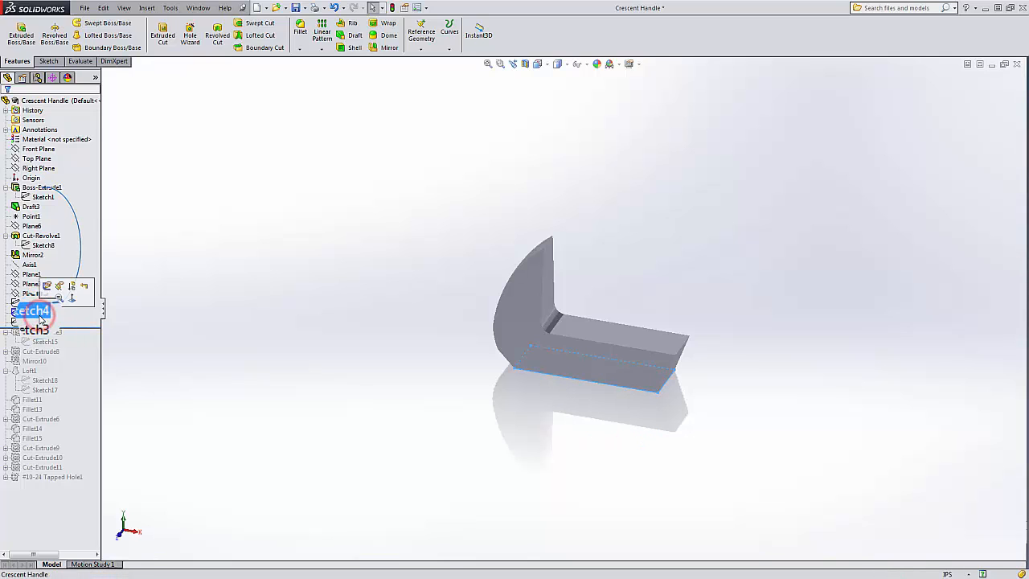
- Highlight Sketch3 below the jaw, and roll the history forward past Boss-Extrude3 to inspect the handle body
{"action": "left_click", "coordinate": [33, 322]}
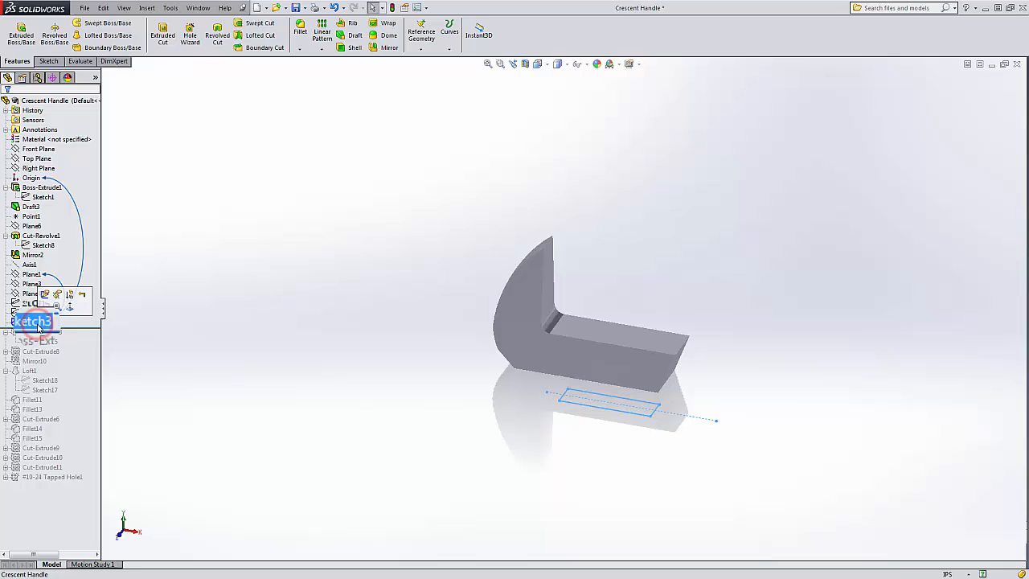
{"action": "left_click", "coordinate": [170, 317]}
{"action": "left_click_drag", "start_coordinate": [96, 327], "coordinate": [96, 347]}
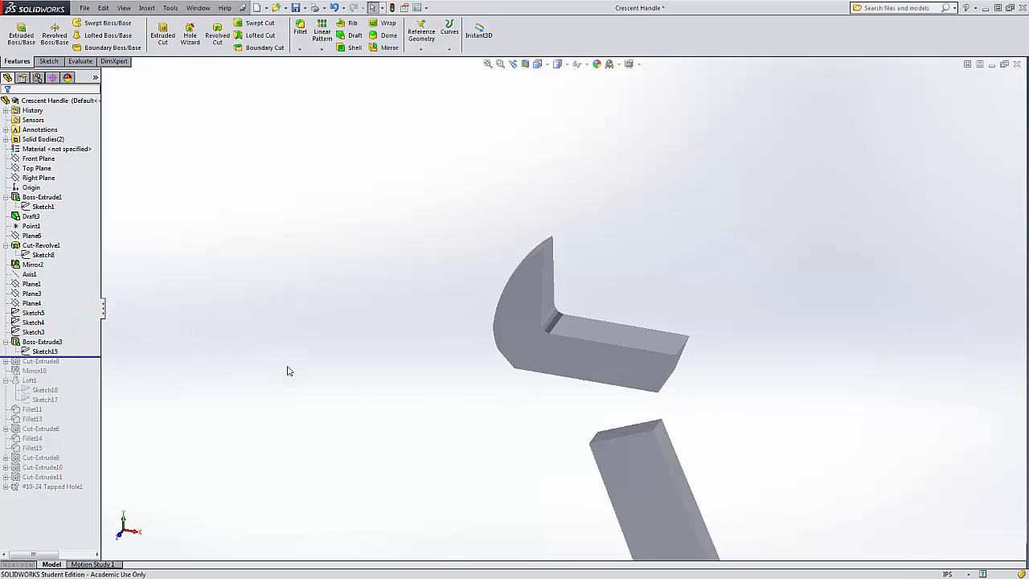
{"action": "key", "text": "f"}
{"action": "key", "text": "f"}
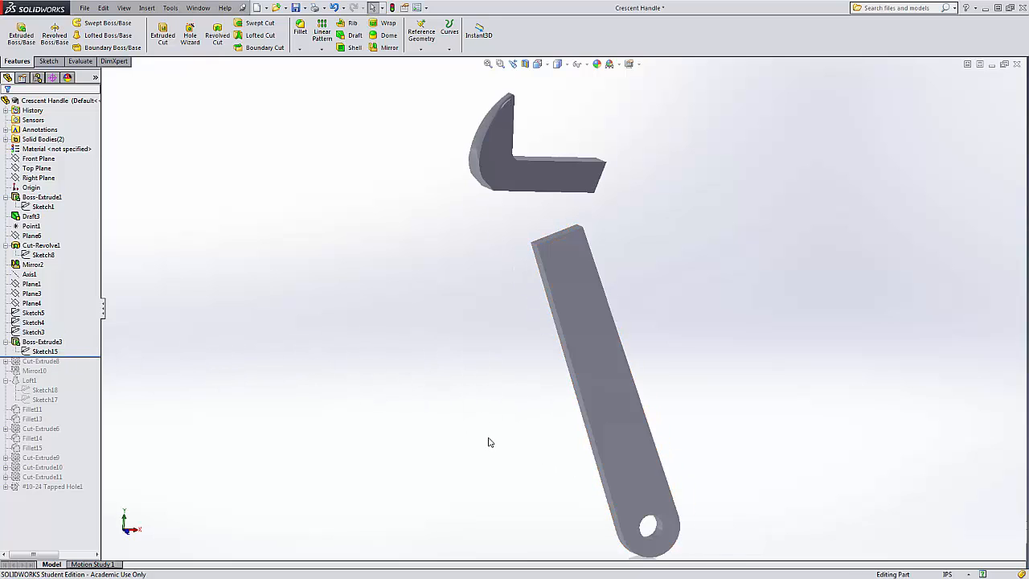
{"action": "middle_click_drag", "start_coordinate": [487, 442], "coordinate": [496, 568]}
{"action": "middle_click_drag", "start_coordinate": [602, 312], "coordinate": [351, 361]}
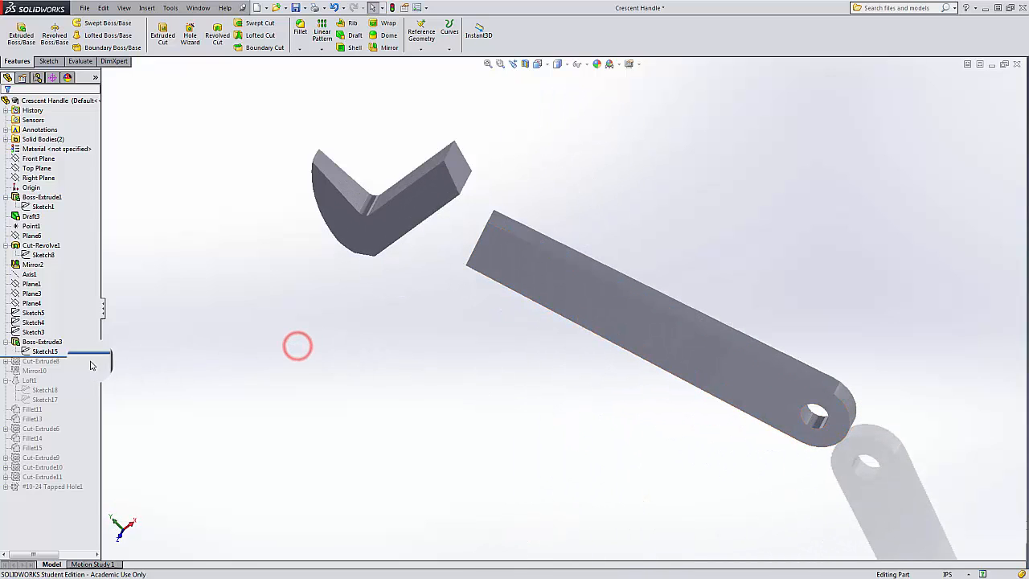
- Roll the history forward past Cut-Extrude8 and highlight the cut to inspect the recess in the handle's face
{"action": "left_click_drag", "start_coordinate": [75, 356], "coordinate": [67, 367]}
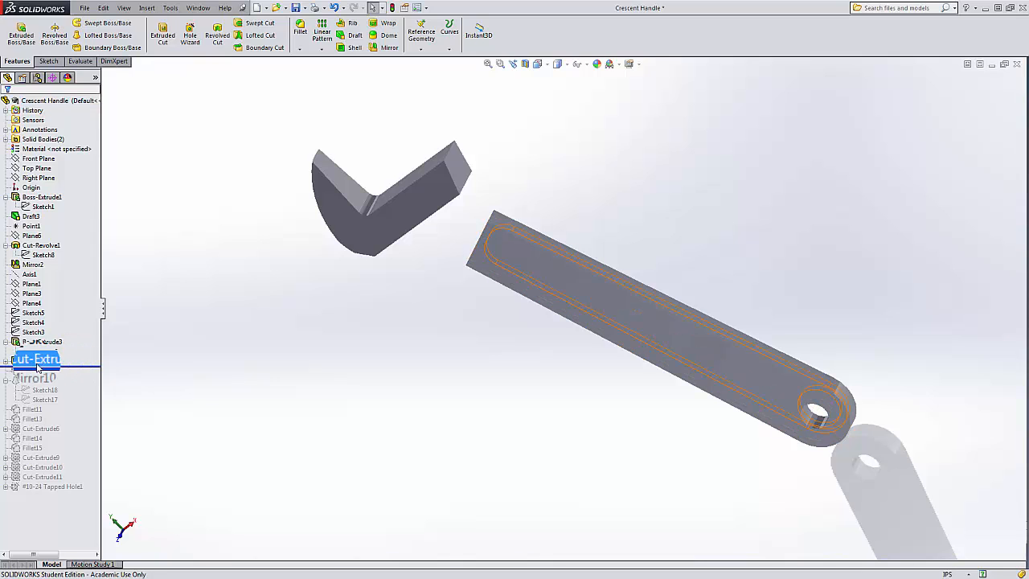
{"action": "left_click", "coordinate": [6, 363]}
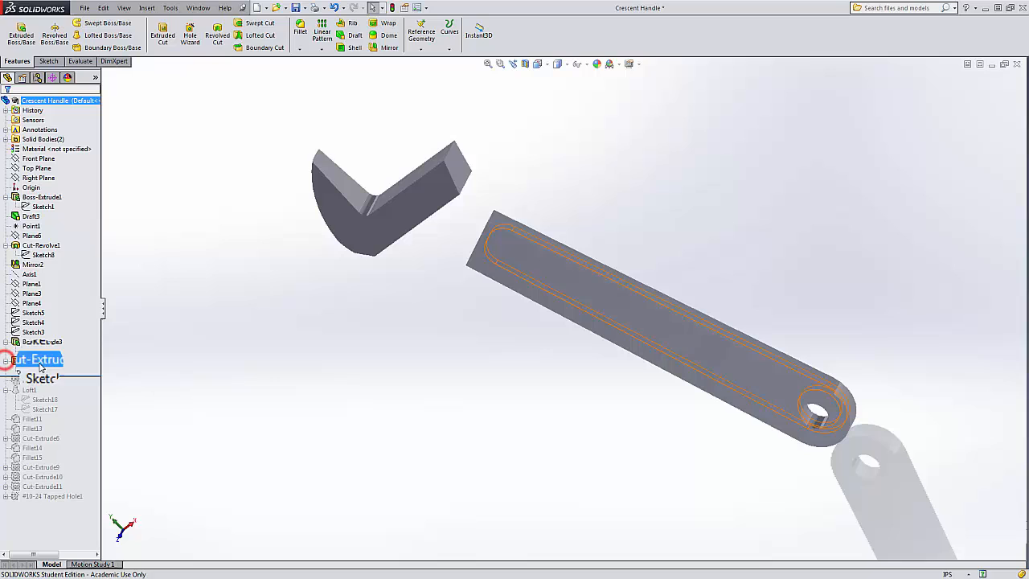
{"action": "left_click", "coordinate": [35, 363]}
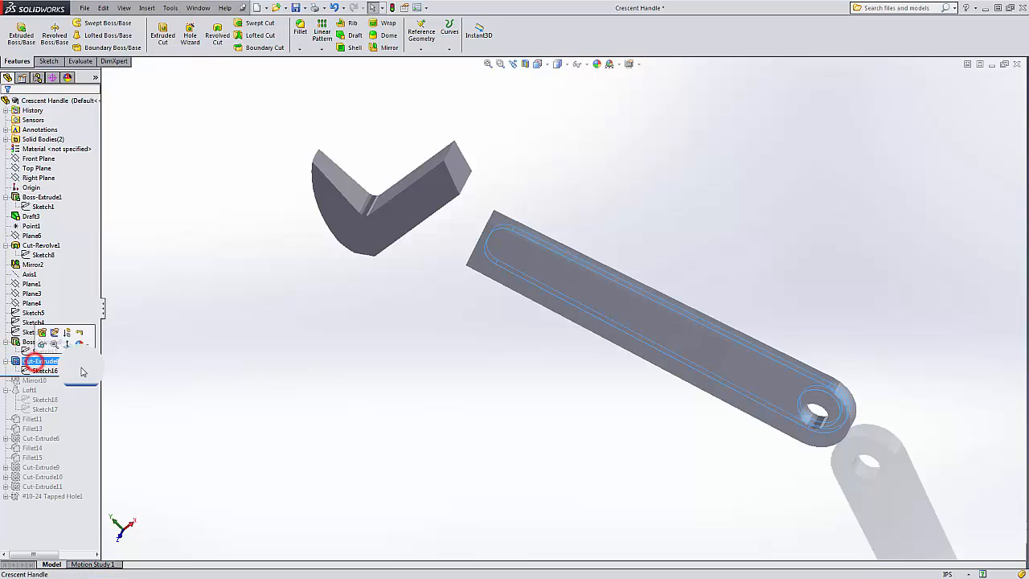
{"action": "left_click", "coordinate": [195, 362]}
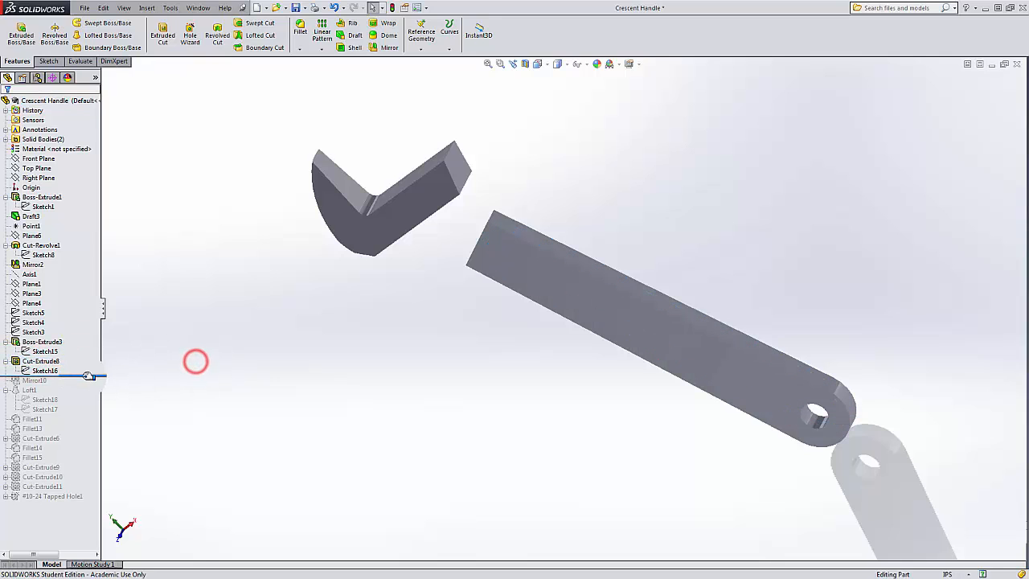
{"action": "left_click", "coordinate": [42, 361]}
{"action": "middle_click_drag", "start_coordinate": [578, 354], "coordinate": [464, 394]}
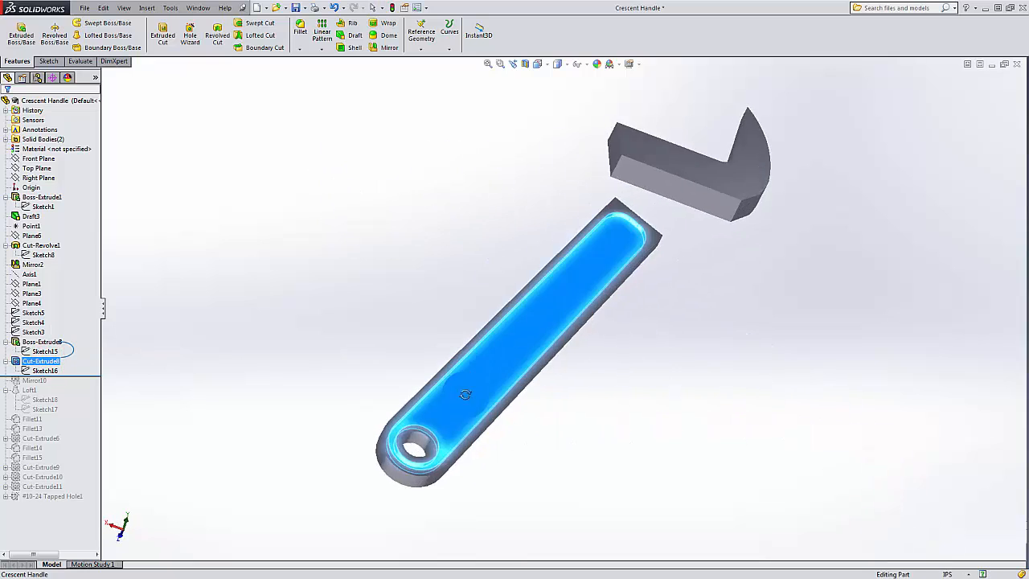
{"action": "left_click", "coordinate": [611, 414]}
{"action": "mouse_move", "coordinate": [611, 414]}
{"action": "middle_mouse_down"}
{"action": "mouse_move", "coordinate": [635, 356]}
{"action": "mouse_move", "coordinate": [617, 347]}
{"action": "mouse_move", "coordinate": [606, 356]}
{"action": "middle_mouse_up"}
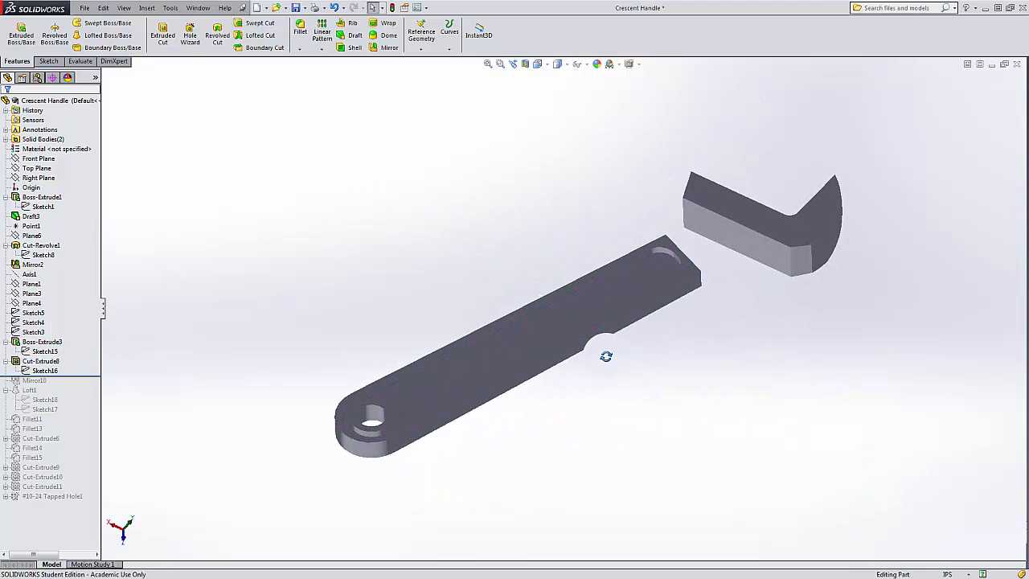
- Change the model's display style to shaded with edges
{"action": "left_click", "coordinate": [536, 64]}
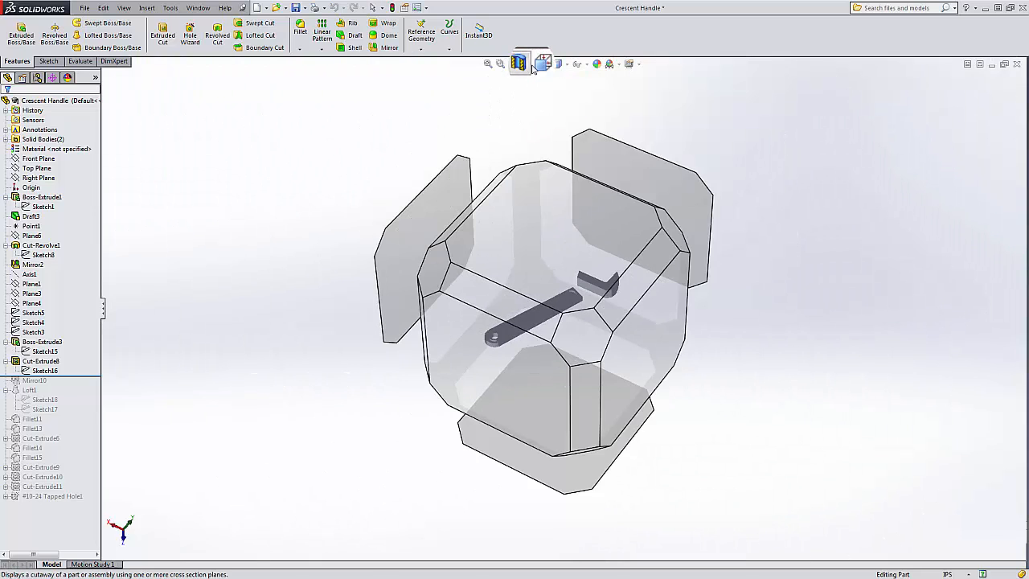
{"action": "left_click", "coordinate": [559, 77]}
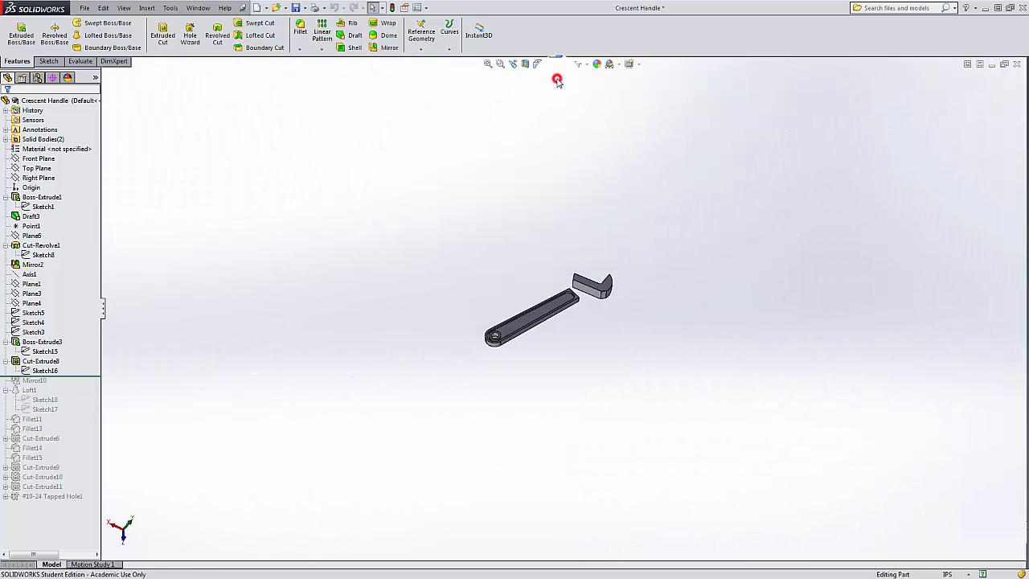
{"action": "scroll", "coordinate": [570, 304], "scroll_direction": "down", "scroll_amount": 8}
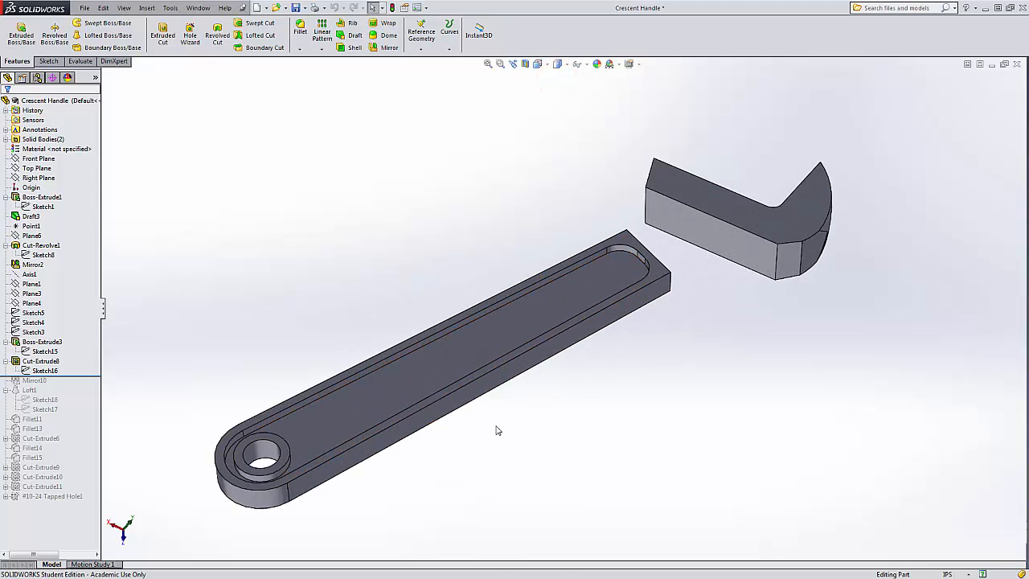
- Roll the history forward past Mirror10 and compare the recesses on both faces of the handle
{"action": "middle_click_drag", "start_coordinate": [495, 431], "coordinate": [513, 229]}
{"action": "left_click_drag", "start_coordinate": [88, 376], "coordinate": [87, 388]}
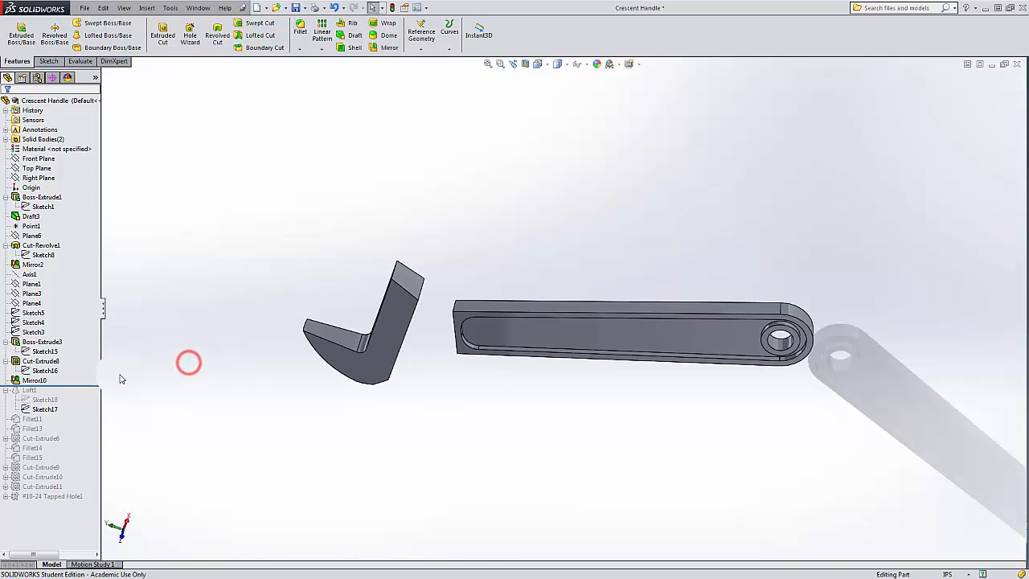
{"action": "middle_click_drag", "start_coordinate": [439, 417], "coordinate": [438, 242]}
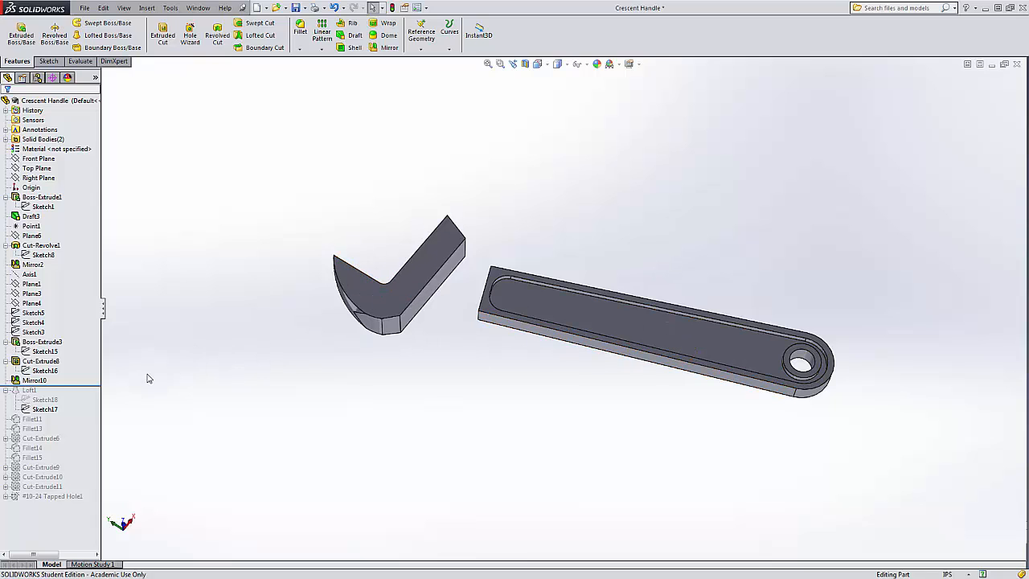
- Roll the history forward past Loft1, Fillet11 and Fillet13 to inspect the jaw-to-handle transition and its rounded edges
{"action": "left_click_drag", "start_coordinate": [94, 385], "coordinate": [86, 408]}
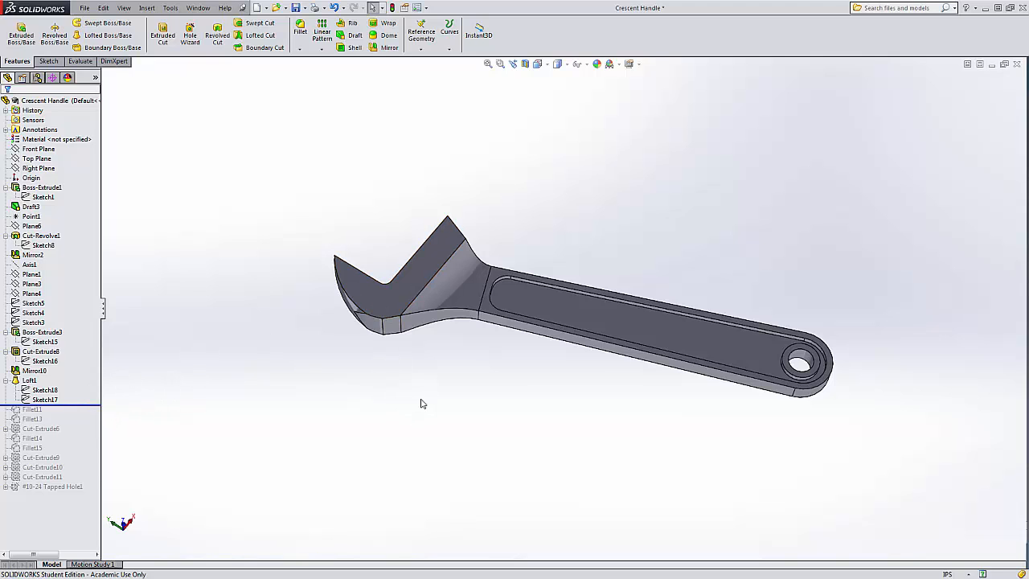
{"action": "middle_click_drag", "start_coordinate": [420, 404], "coordinate": [356, 379]}
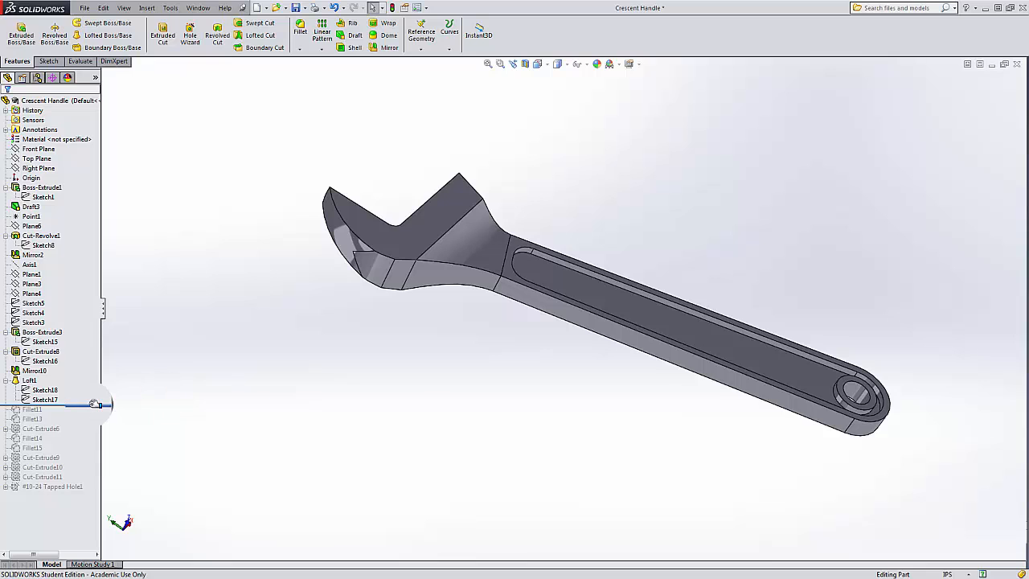
{"action": "left_click_drag", "start_coordinate": [94, 404], "coordinate": [90, 424]}
{"action": "middle_click_drag", "start_coordinate": [454, 443], "coordinate": [518, 153]}
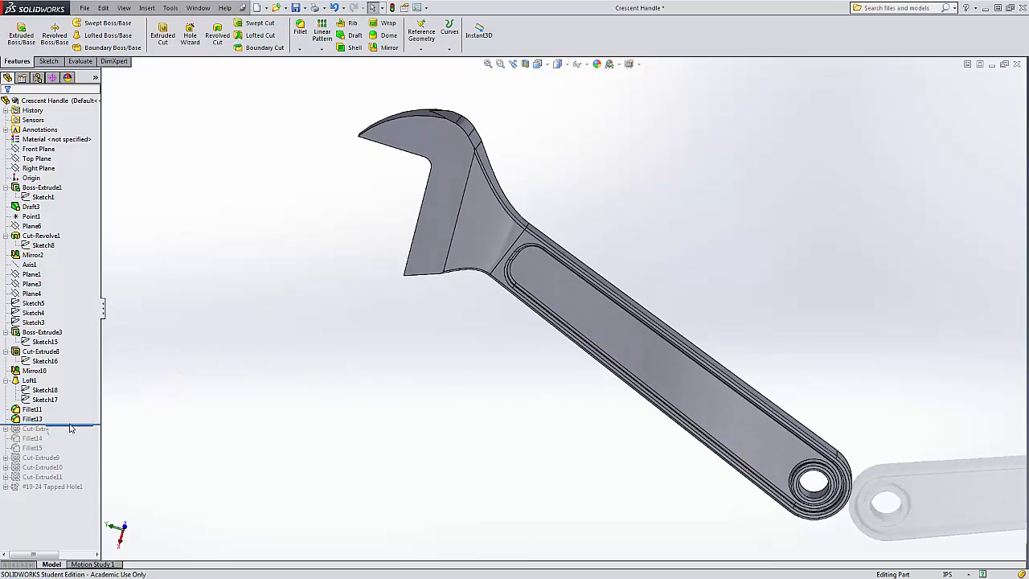
- Roll the history forward past Cut-Extrude6 and inspect the rectangular window through the wrench head
{"action": "left_click_drag", "start_coordinate": [70, 428], "coordinate": [77, 433]}
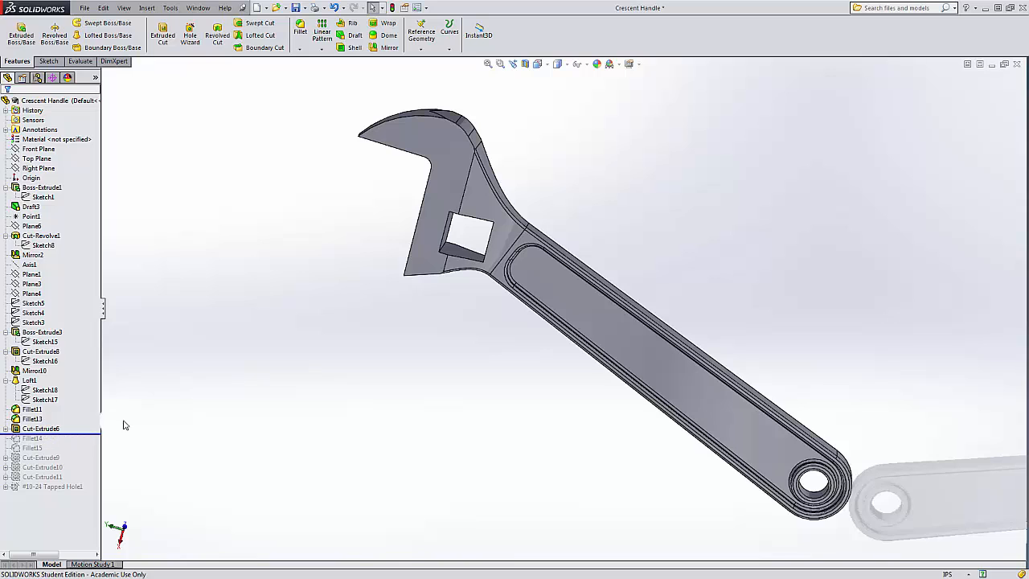
{"action": "middle_click_drag", "start_coordinate": [191, 446], "coordinate": [462, 404]}
{"action": "scroll", "coordinate": [493, 399], "scroll_direction": "down", "scroll_amount": 1}
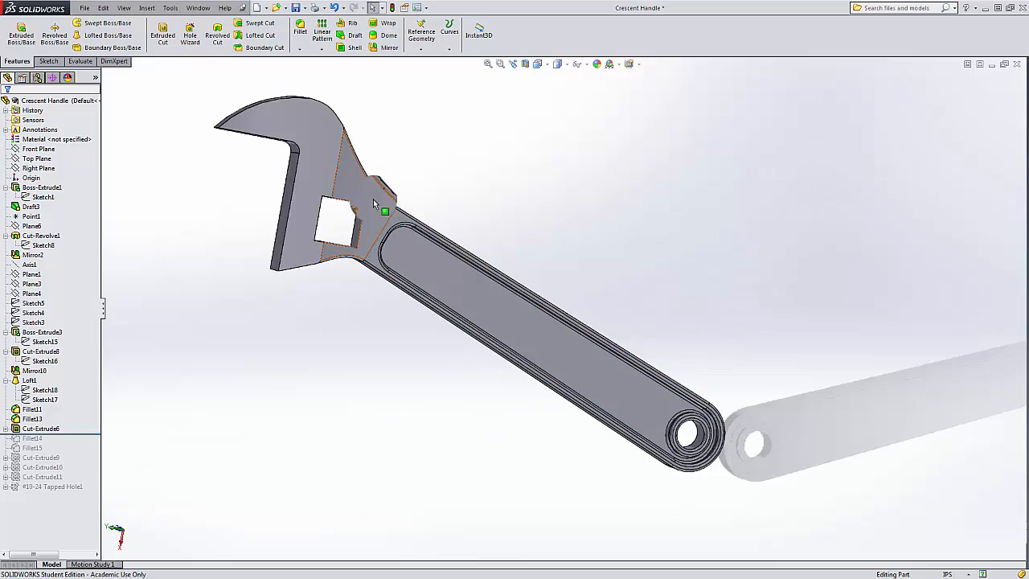
{"action": "scroll", "coordinate": [373, 204], "scroll_direction": "up", "scroll_amount": 1}
{"action": "middle_click_drag", "start_coordinate": [373, 204], "coordinate": [389, 242]}
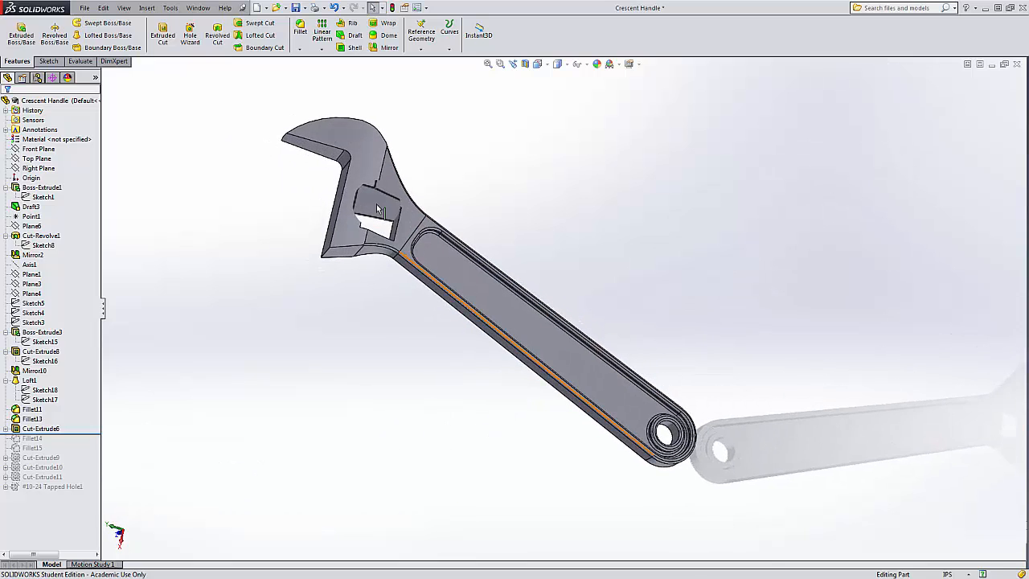
{"action": "scroll", "coordinate": [361, 233], "scroll_direction": "down", "scroll_amount": 1}
{"action": "left_click", "coordinate": [272, 298]}
- Roll the history forward past Fillet14 and Fillet15, and highlight Fillet14 around the window in the head
{"action": "left_click_drag", "start_coordinate": [81, 432], "coordinate": [71, 451]}
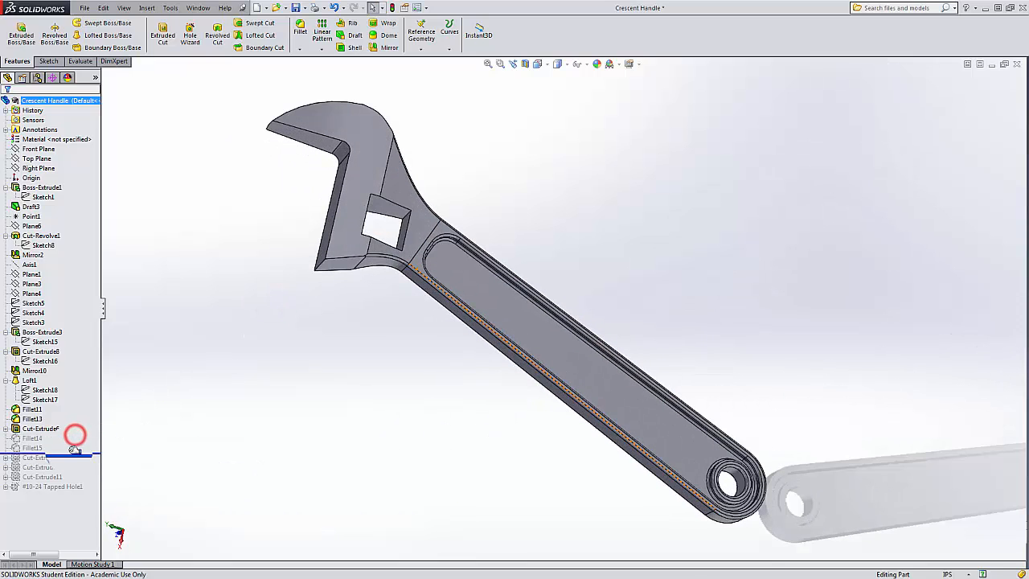
{"action": "left_click", "coordinate": [37, 438]}
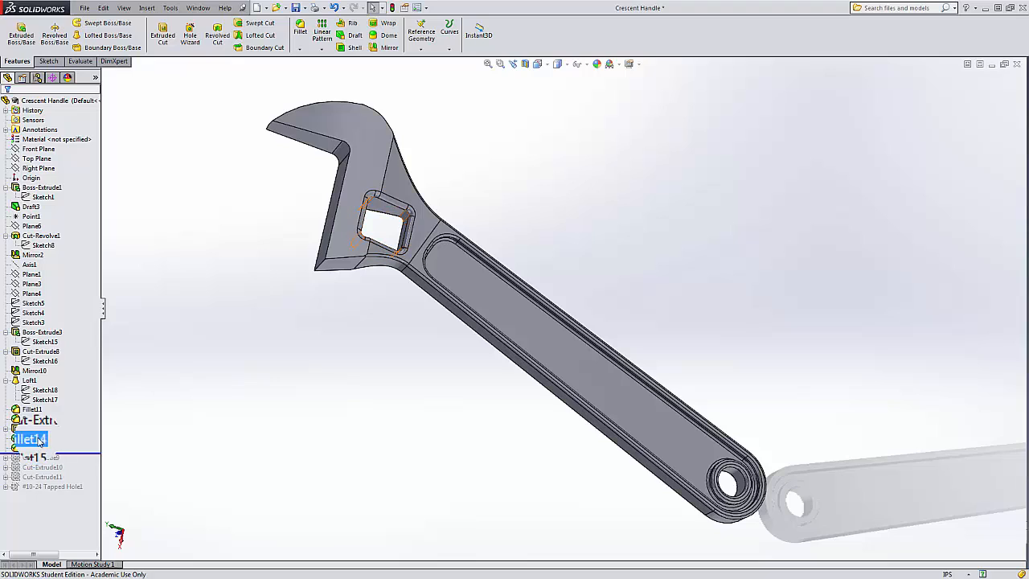
{"action": "middle_click_drag", "start_coordinate": [319, 386], "coordinate": [374, 487]}
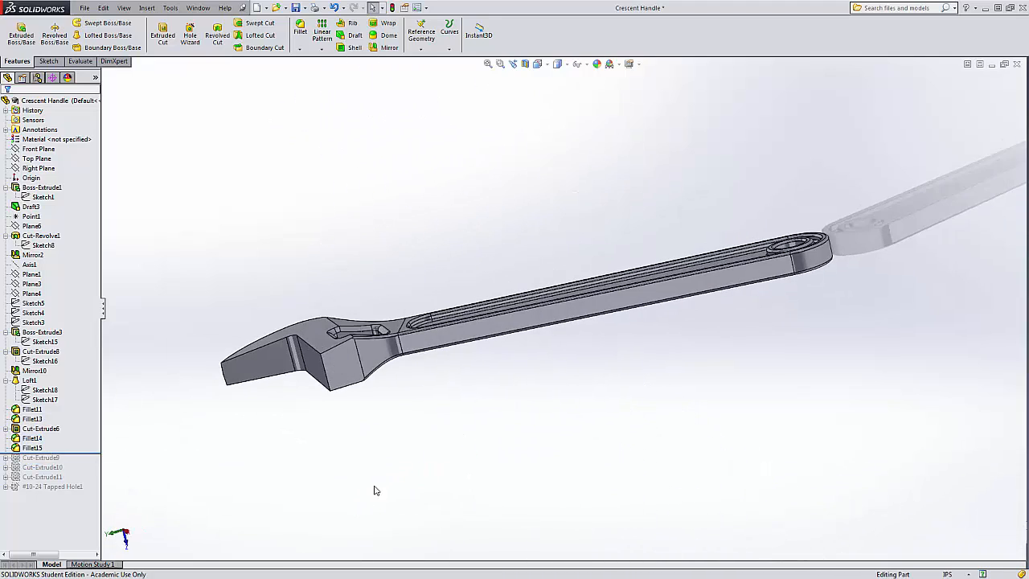
{"action": "middle_click_drag", "start_coordinate": [404, 354], "coordinate": [406, 402]}
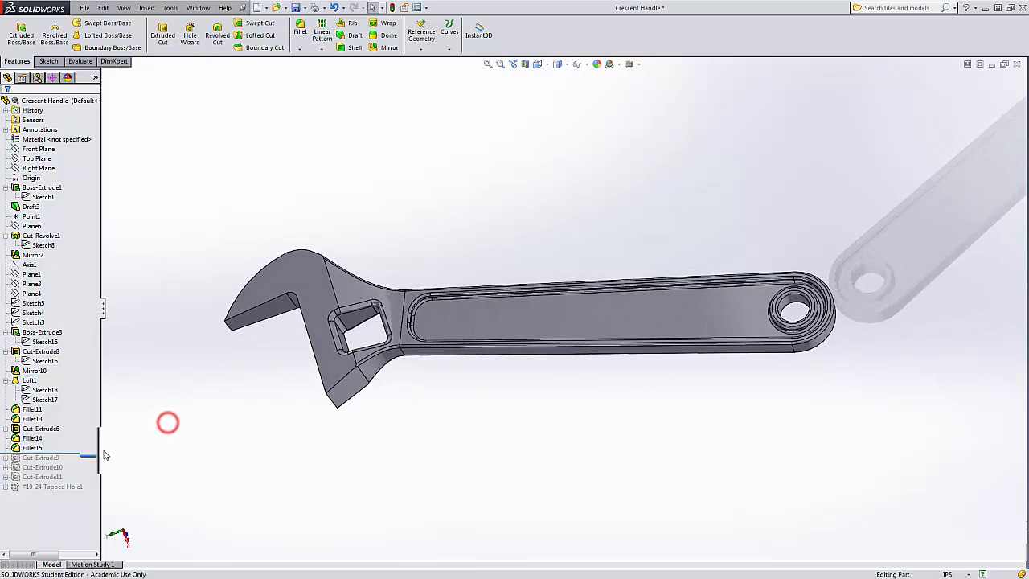
- Roll the history forward past Cut-Extrude9 and inspect the round channel in the wrench head from its end
{"action": "left_click_drag", "start_coordinate": [104, 454], "coordinate": [93, 461]}
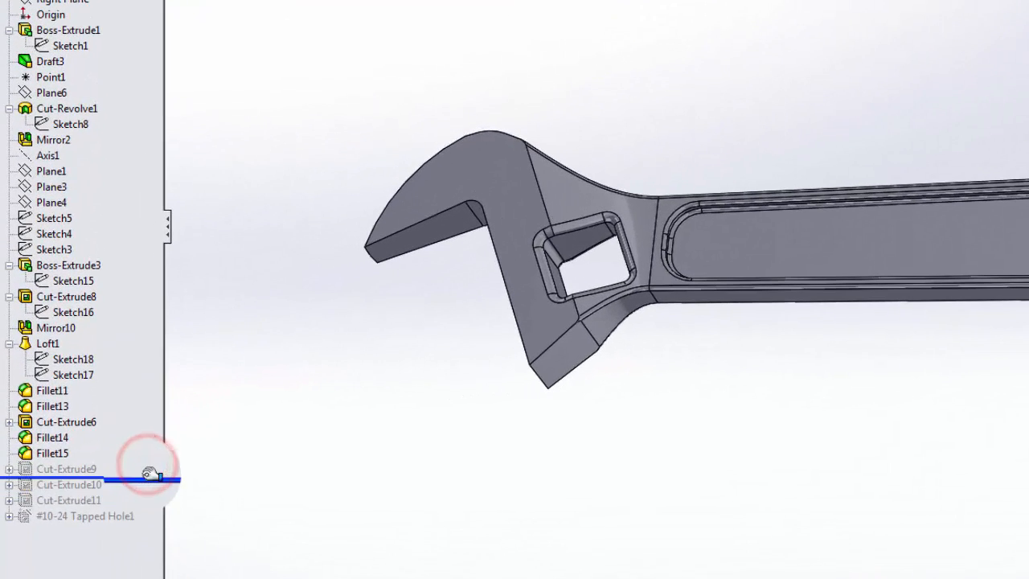
{"action": "left_click_drag", "start_coordinate": [151, 474], "coordinate": [149, 477]}
{"action": "middle_click_drag", "start_coordinate": [557, 487], "coordinate": [531, 202]}
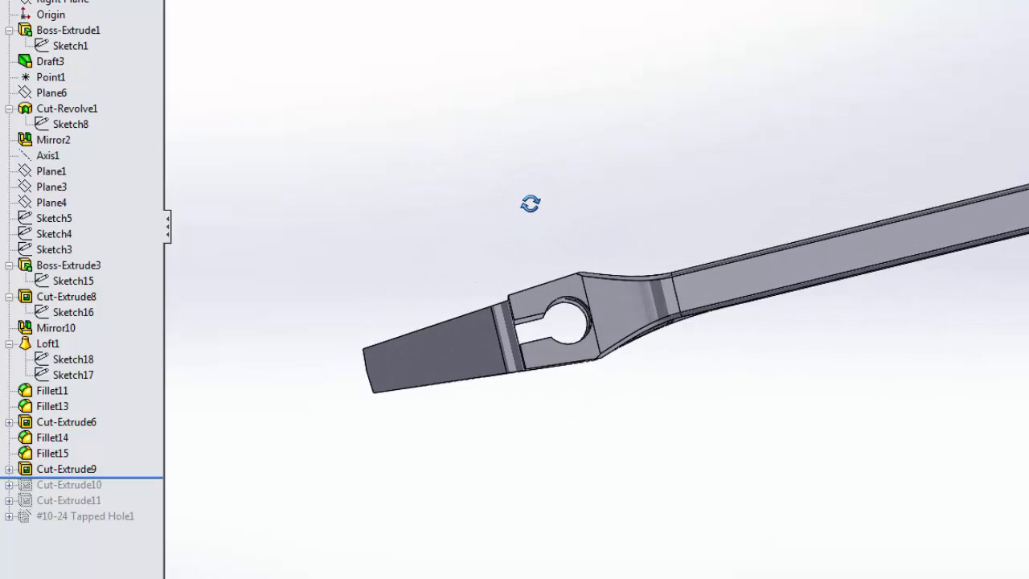
{"action": "middle_click_drag", "start_coordinate": [440, 417], "coordinate": [549, 296]}
- Roll the history forward past Cut-Extrude10 and Cut-Extrude11 to inspect the jaw slot and the hole beside the channel
{"action": "left_click_drag", "start_coordinate": [153, 480], "coordinate": [145, 492]}
{"action": "middle_click_drag", "start_coordinate": [497, 442], "coordinate": [497, 491]}
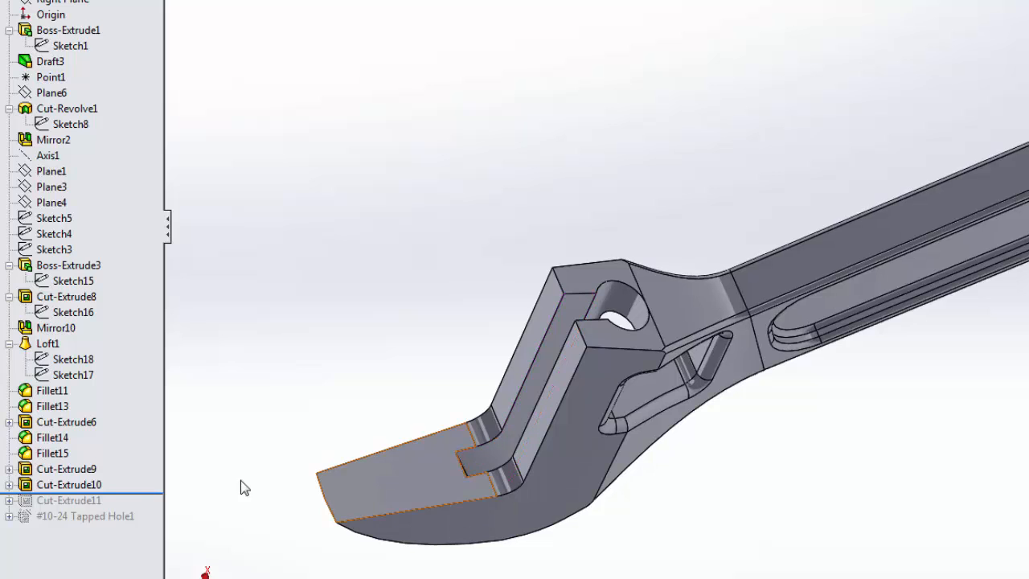
{"action": "left_click_drag", "start_coordinate": [151, 493], "coordinate": [153, 508]}
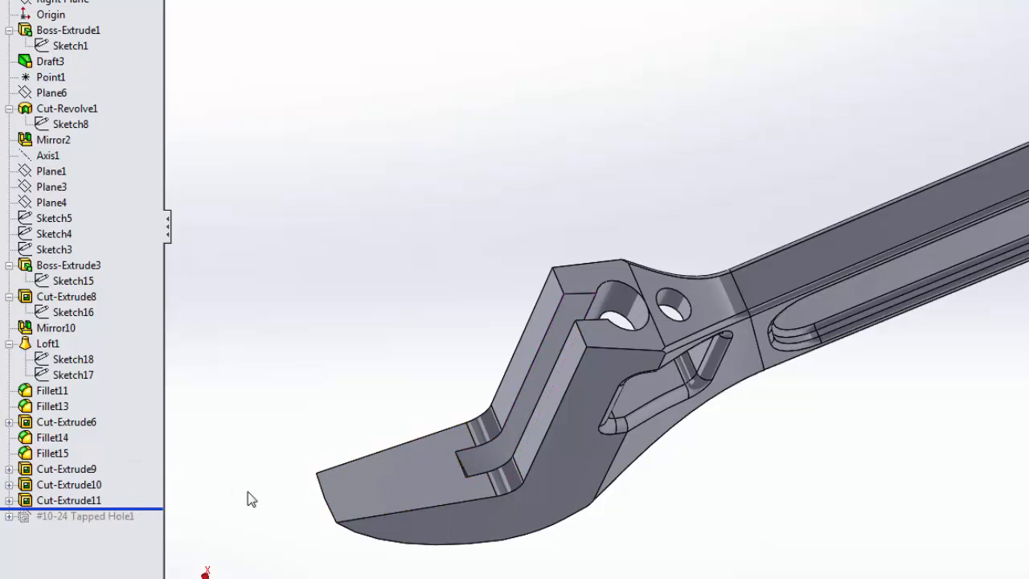
{"action": "middle_click_drag", "start_coordinate": [730, 372], "coordinate": [556, 413]}
- Roll the history forward past #10-24 Tapped Hole1, and inspect the thread inside the window and the complete wrench
{"action": "left_click_drag", "start_coordinate": [152, 508], "coordinate": [159, 526]}
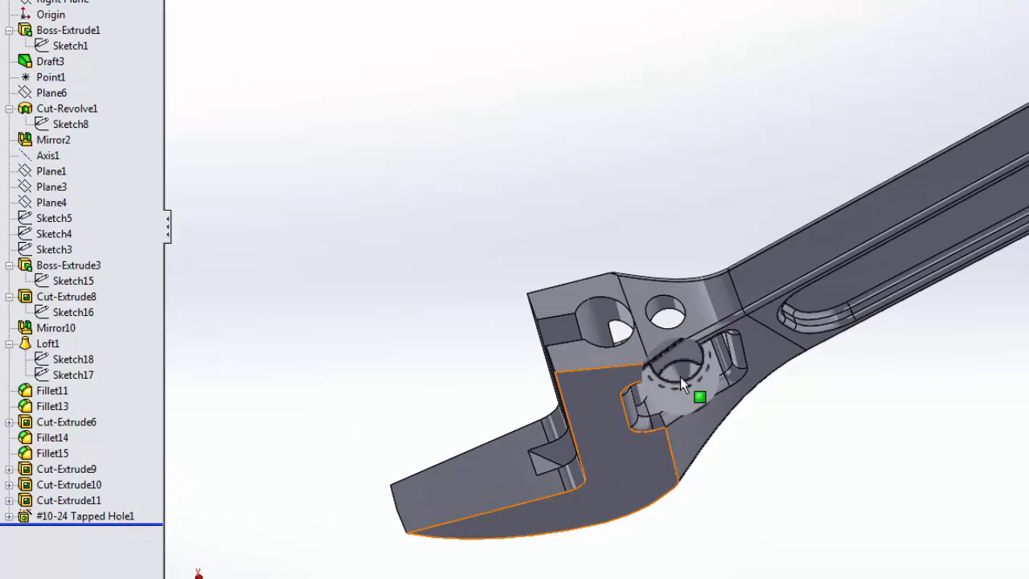
{"action": "middle_click_drag", "start_coordinate": [682, 423], "coordinate": [684, 388]}
{"action": "scroll", "coordinate": [687, 376], "scroll_direction": "down", "scroll_amount": 2}
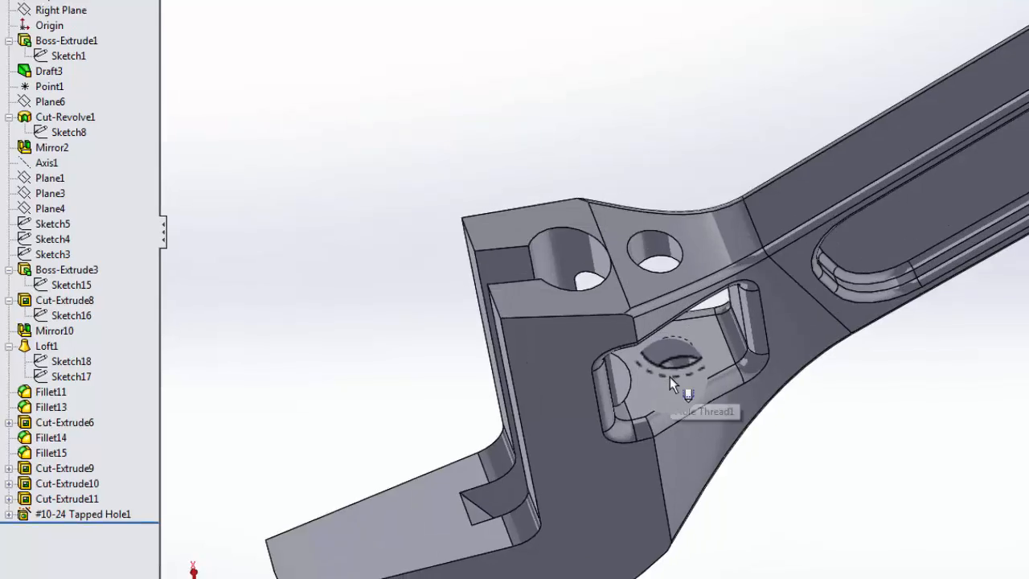
{"action": "scroll", "coordinate": [592, 394], "scroll_direction": "up", "scroll_amount": 6}
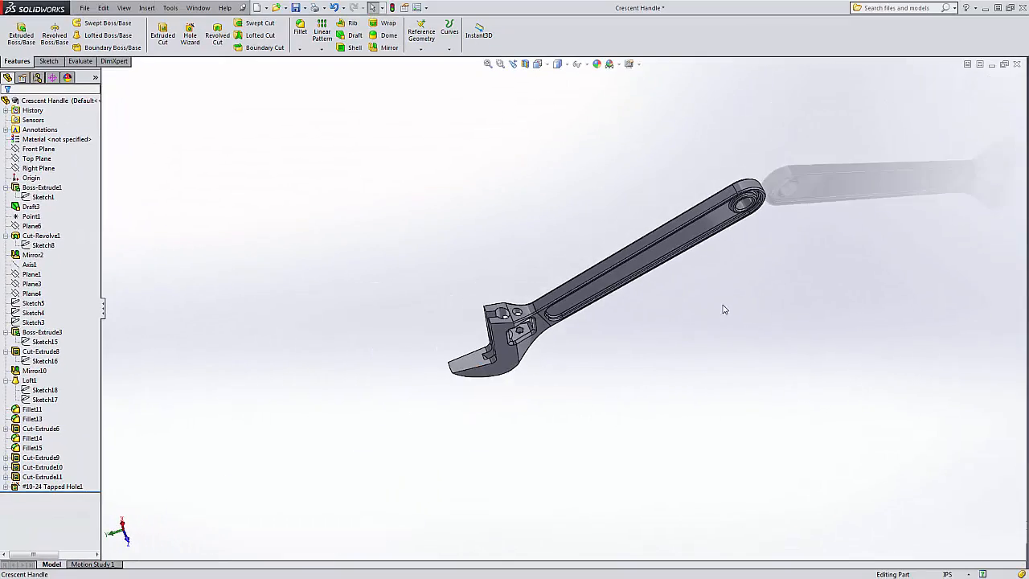
{"action": "middle_click_drag", "start_coordinate": [919, 273], "coordinate": [763, 395]}
{"action": "middle_click_drag", "start_coordinate": [600, 404], "coordinate": [585, 434]}
{"action": "scroll", "coordinate": [661, 280], "scroll_direction": "down", "scroll_amount": 2}
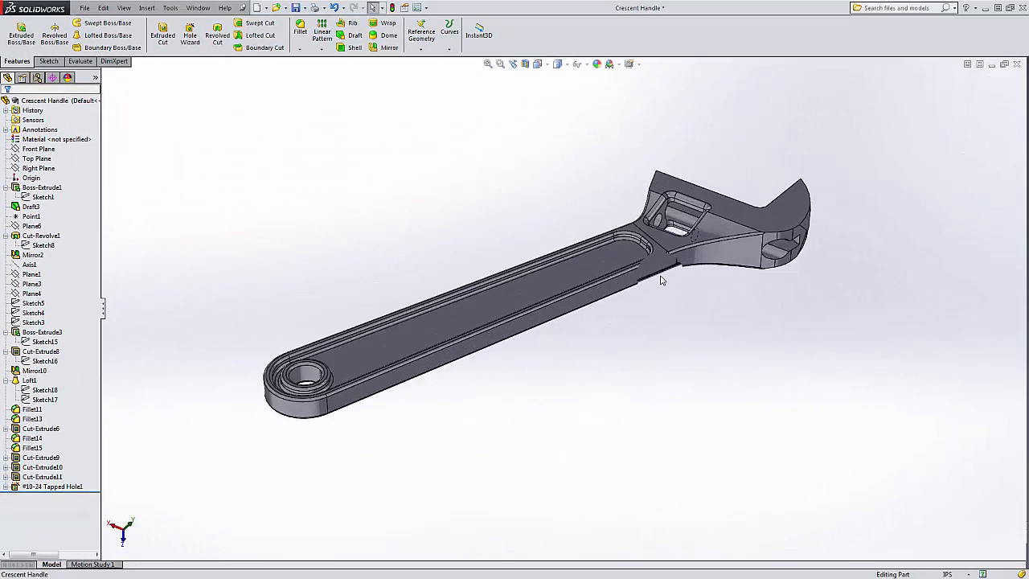
{"action": "middle_click_drag", "start_coordinate": [661, 281], "coordinate": [598, 491]}
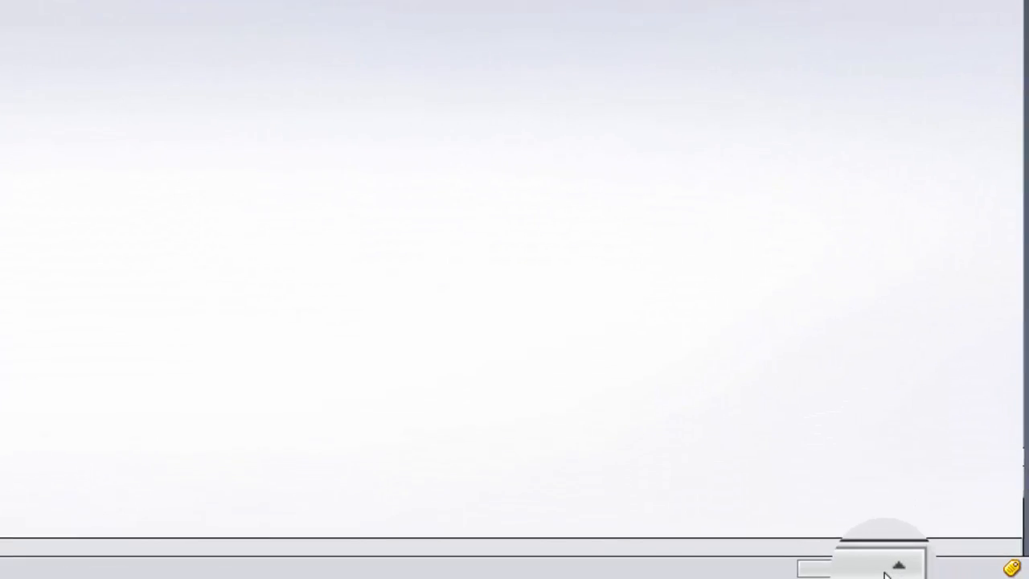
- Set the document's unit system to IPS (inch, pound, second)
{"action": "left_click", "coordinate": [963, 573]}
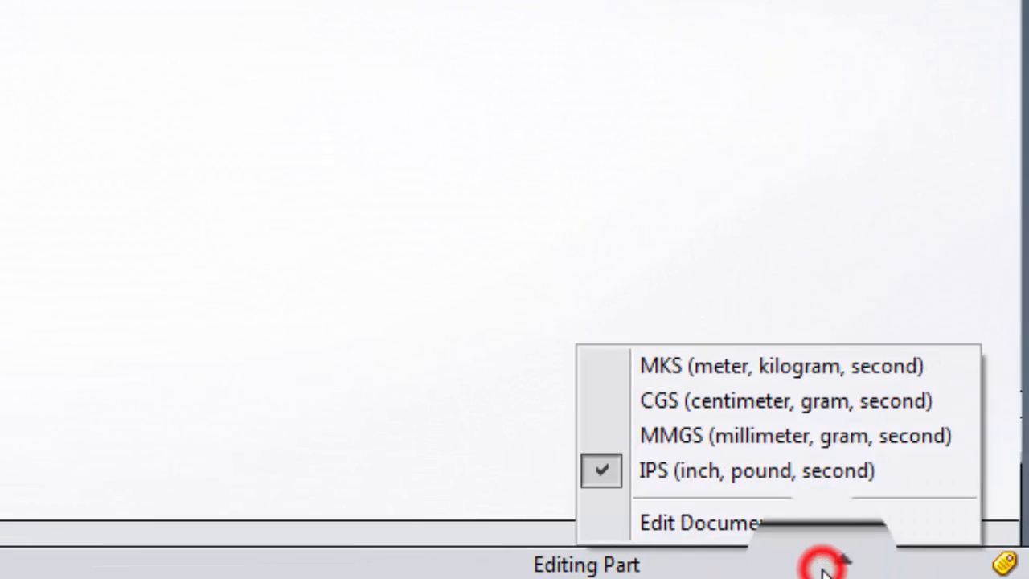
{"action": "left_click", "coordinate": [754, 480]}
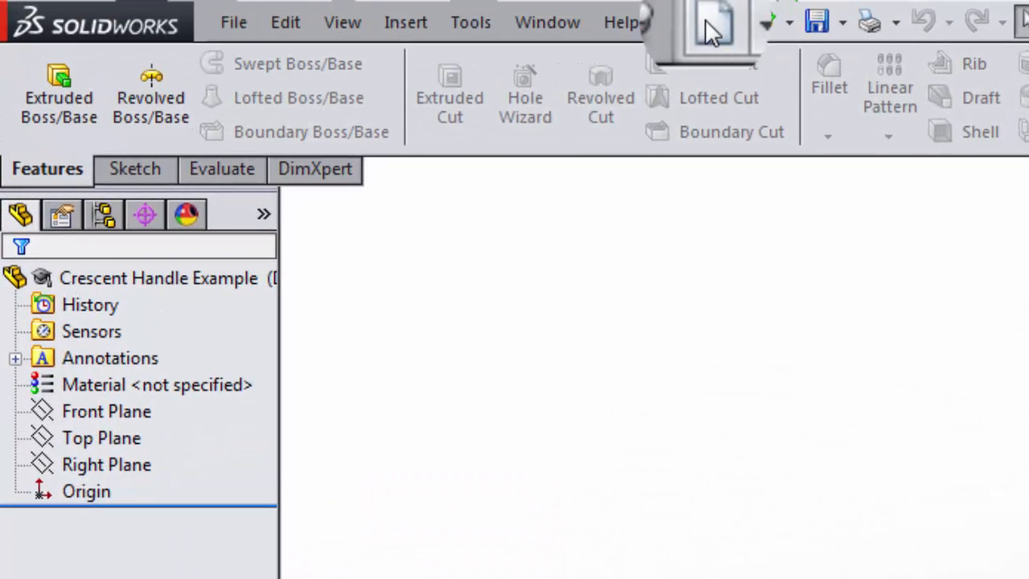
- Unpin the menu bar, reveal it again and pin it so that it stays displayed
{"action": "left_click", "coordinate": [672, 20]}
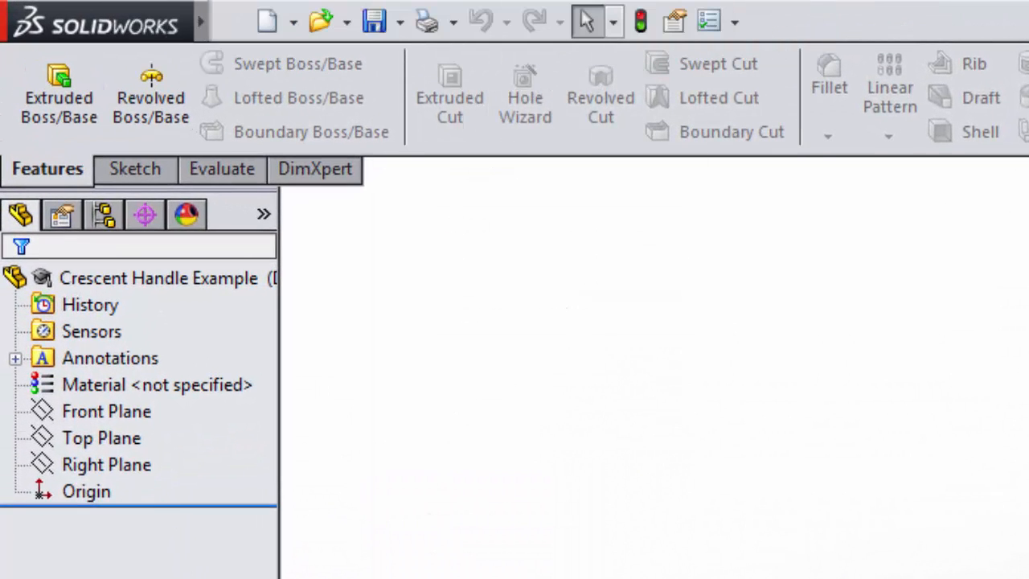
{"action": "mouse_move", "coordinate": [211, 20]}
{"action": "left_click", "coordinate": [619, 21]}
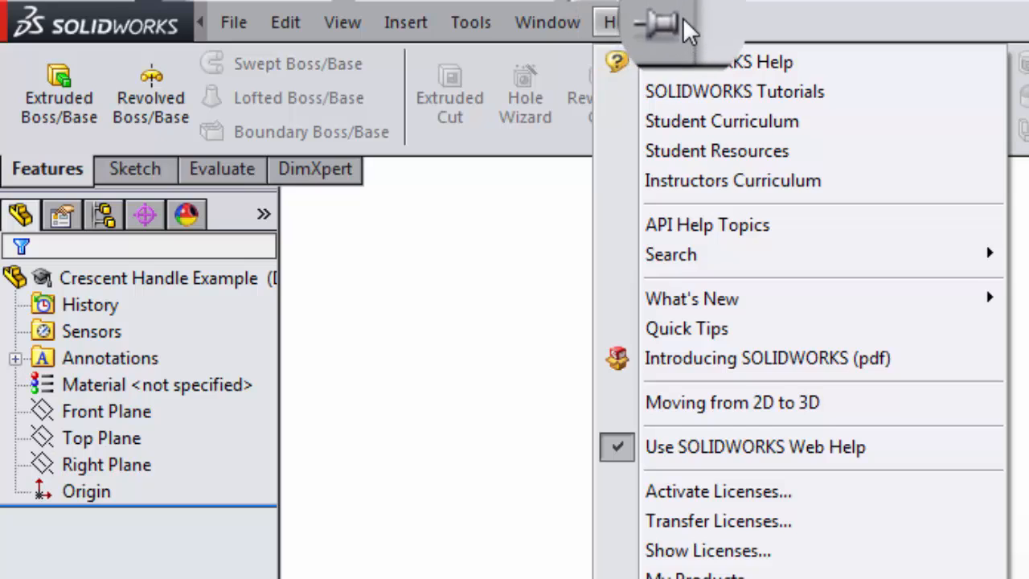
{"action": "left_click", "coordinate": [677, 24]}
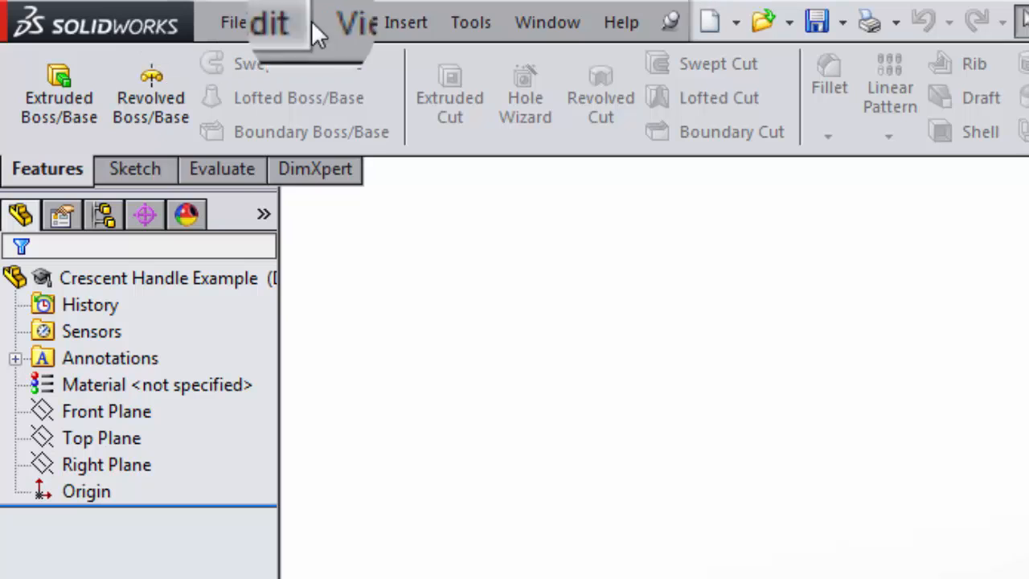
{"action": "left_click", "coordinate": [671, 22]}
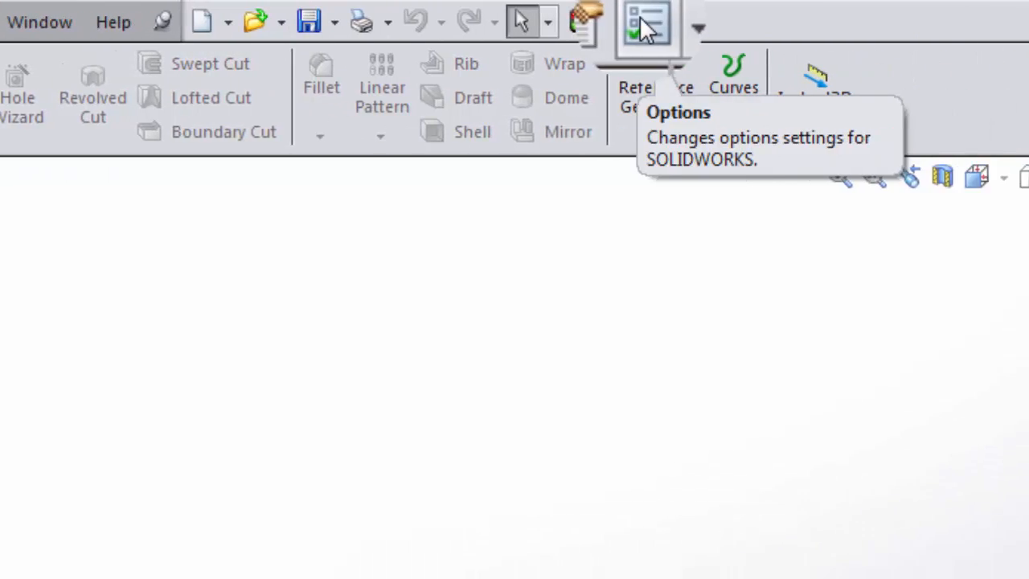
- Open the options and look through the General, Display Style, Area Hatch/Fill, Performance and Colors system settings
{"action": "left_click", "coordinate": [517, 19]}
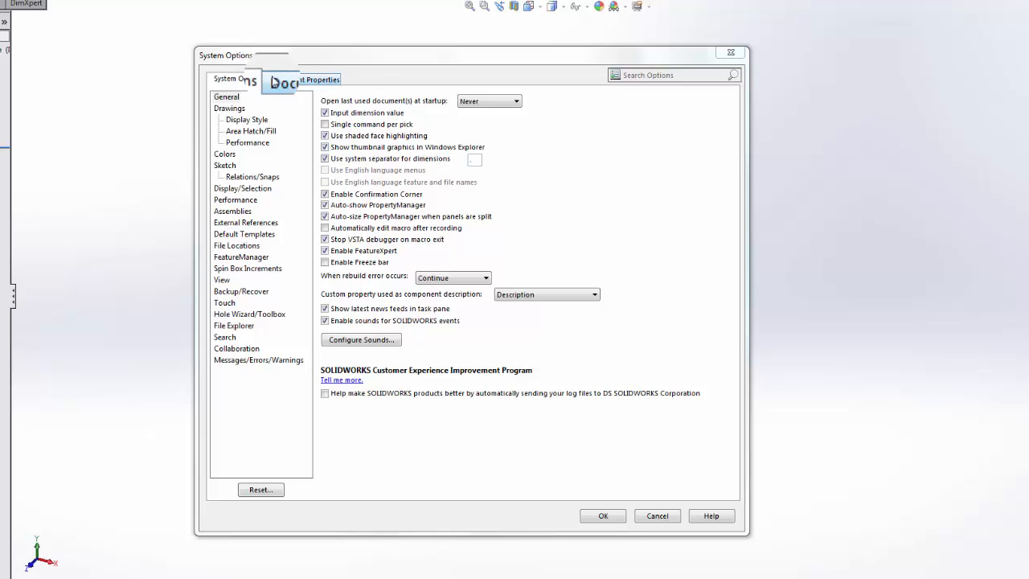
{"action": "left_click", "coordinate": [229, 98]}
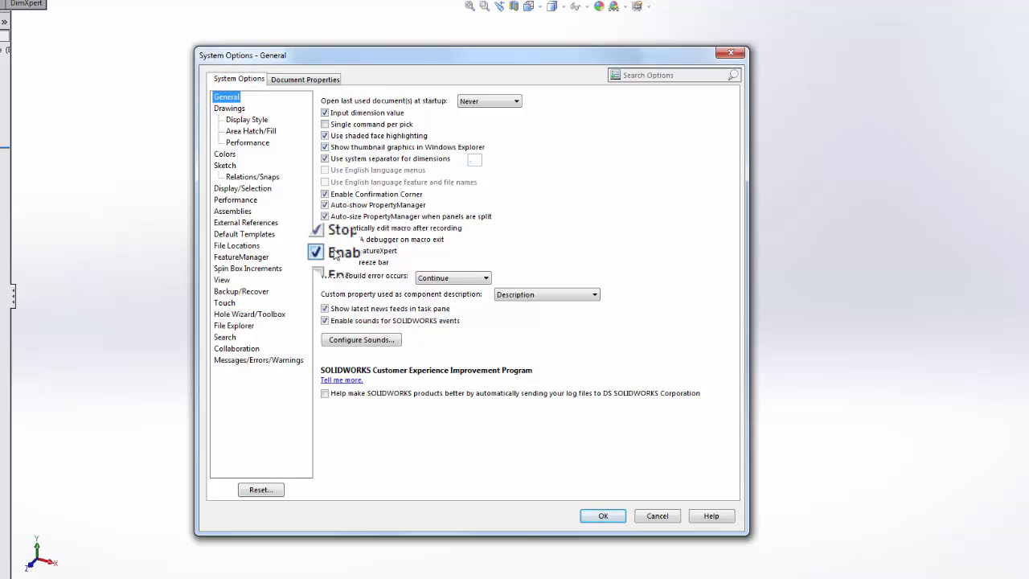
{"action": "left_click", "coordinate": [241, 119]}
{"action": "left_click", "coordinate": [251, 130]}
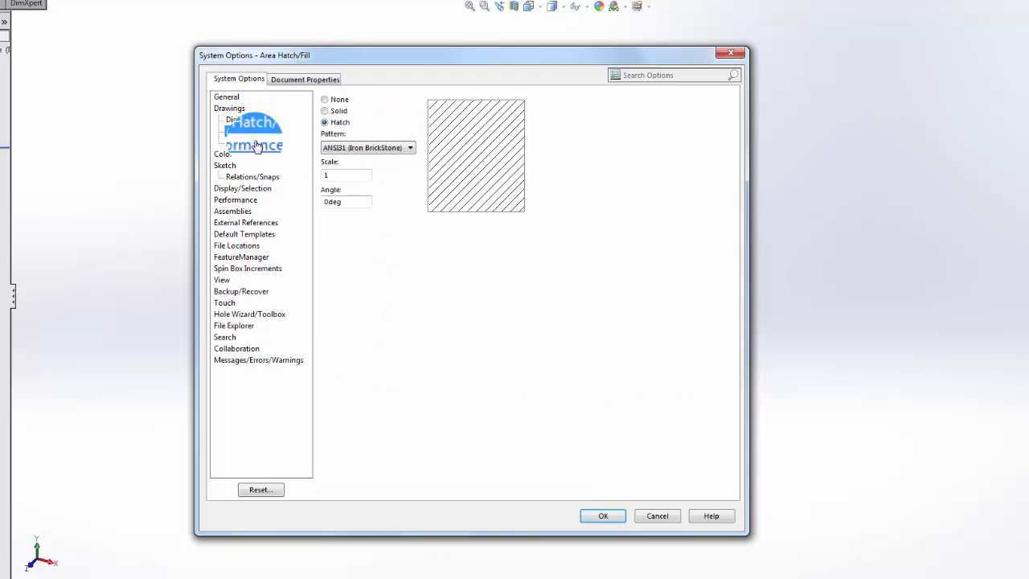
{"action": "left_click", "coordinate": [249, 142]}
{"action": "left_click", "coordinate": [225, 153]}
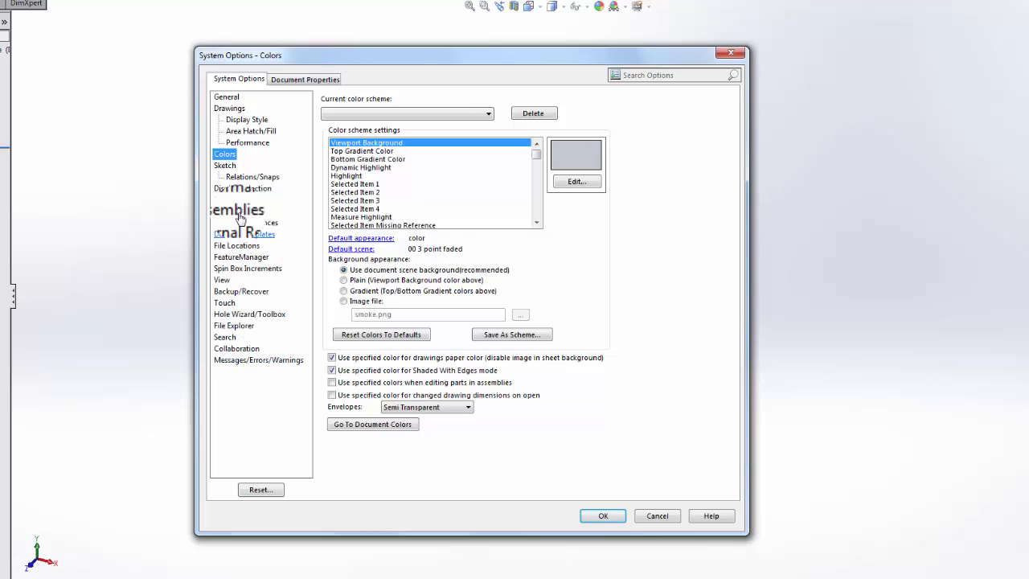
- In the document properties, try ISO as the overall drafting standard and return it to ANSI
{"action": "left_click", "coordinate": [295, 81]}
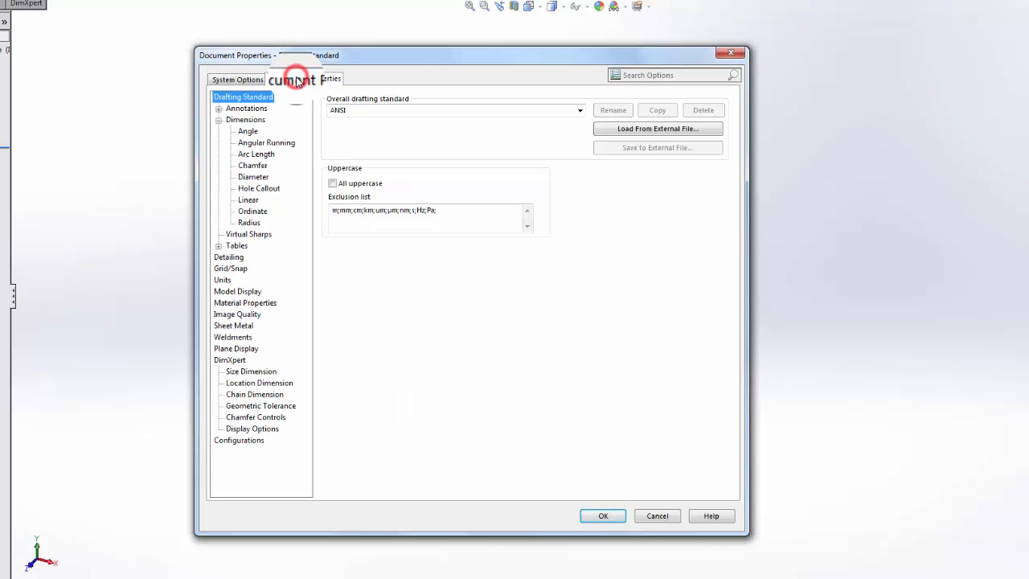
{"action": "left_click", "coordinate": [579, 110]}
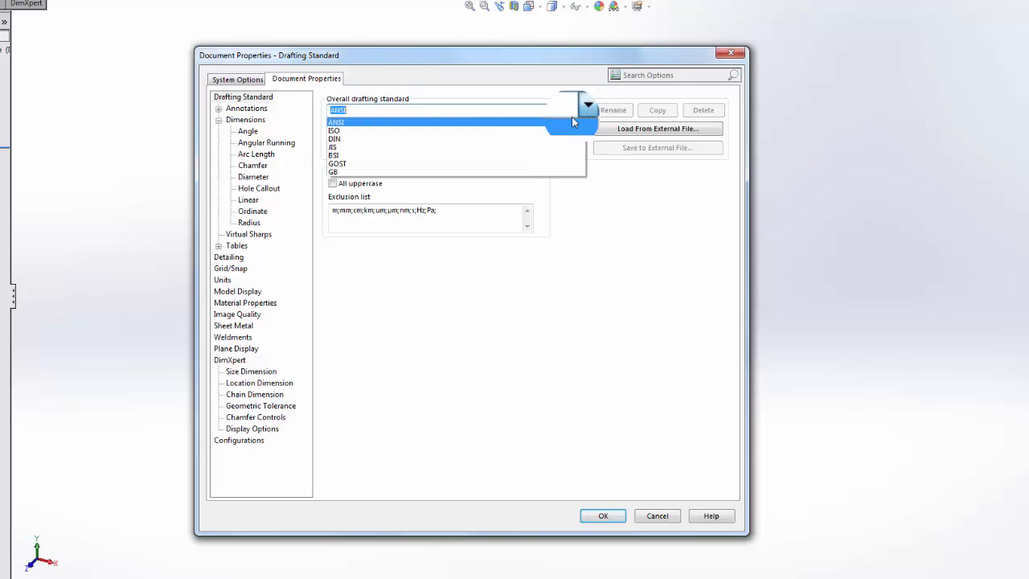
{"action": "left_click", "coordinate": [516, 130]}
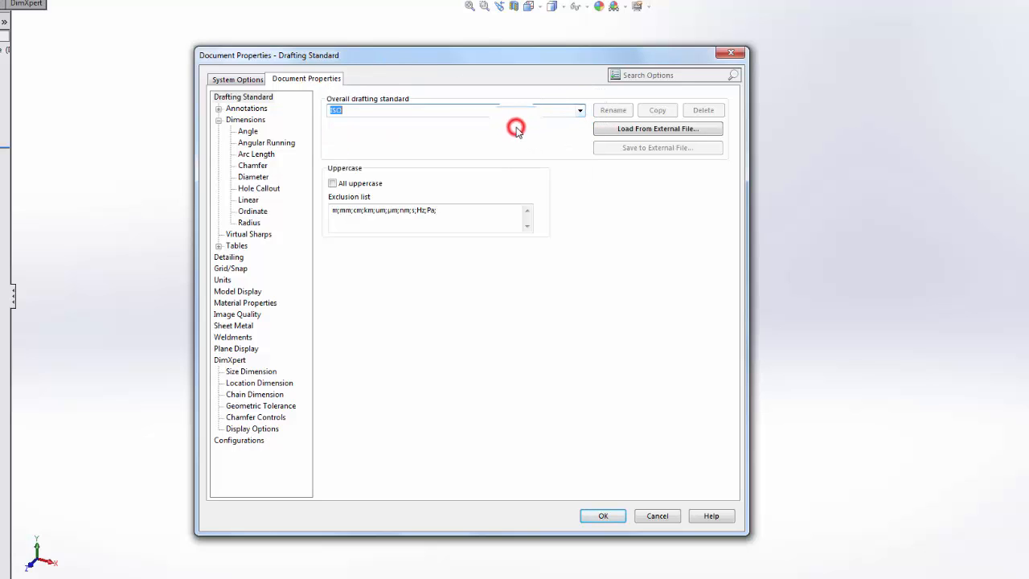
{"action": "left_click", "coordinate": [579, 111]}
{"action": "left_click", "coordinate": [558, 120]}
- Review the document's Dimensions and Angle settings, including the available primary precision choices
{"action": "left_click", "coordinate": [241, 121]}
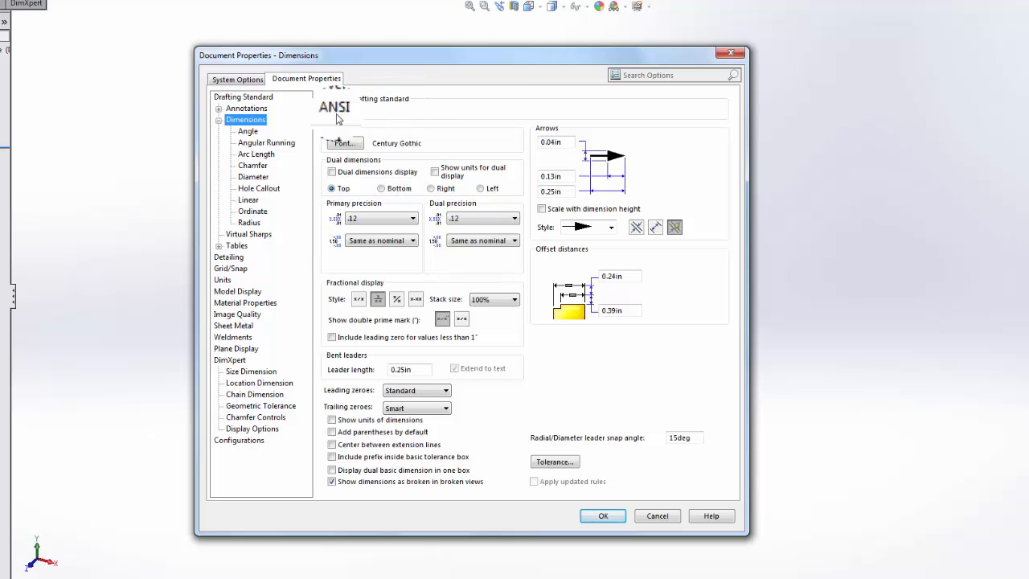
{"action": "left_click", "coordinate": [246, 133]}
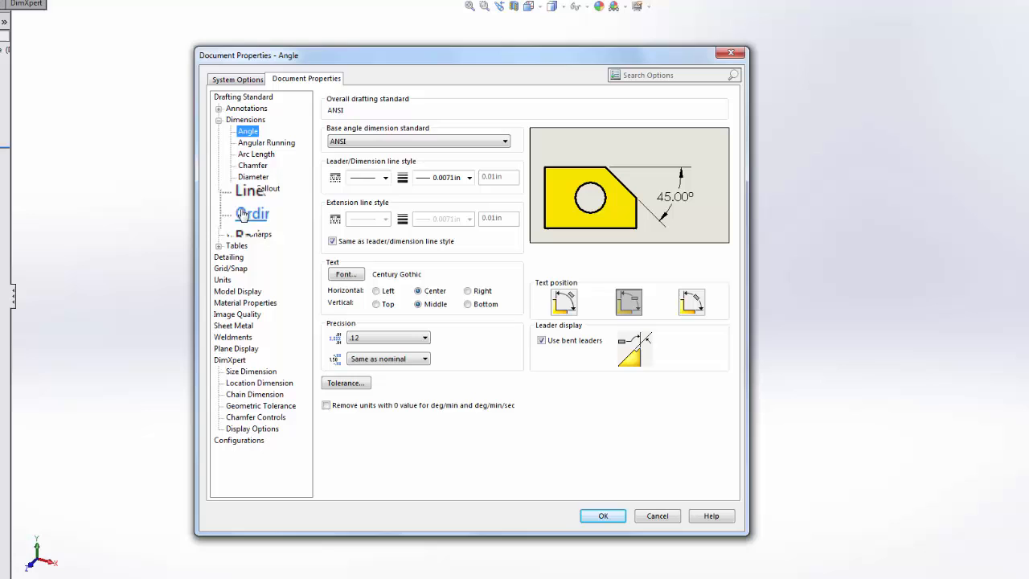
{"action": "left_click", "coordinate": [245, 120]}
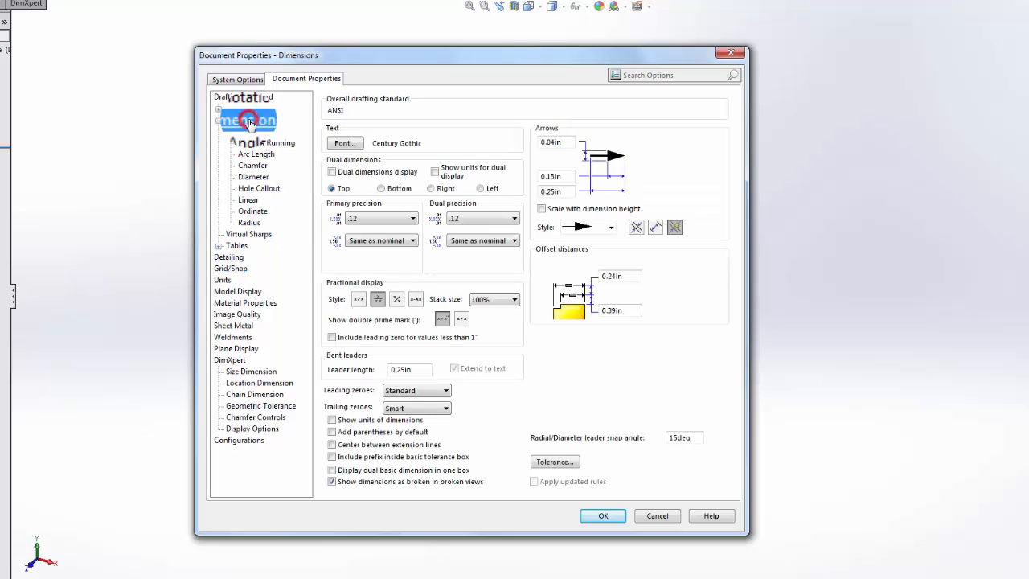
{"action": "left_click", "coordinate": [405, 219]}
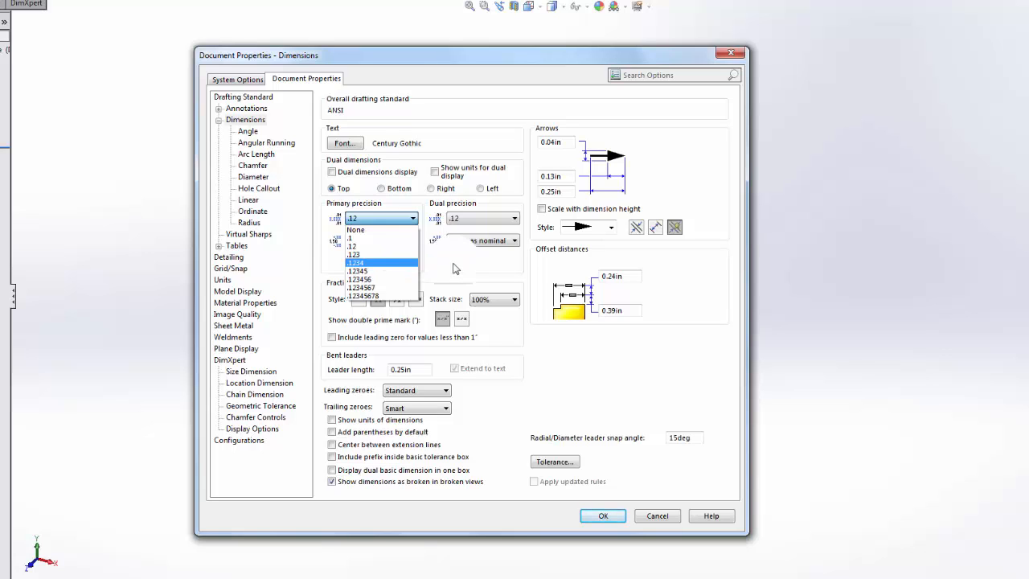
{"action": "left_click", "coordinate": [459, 264]}
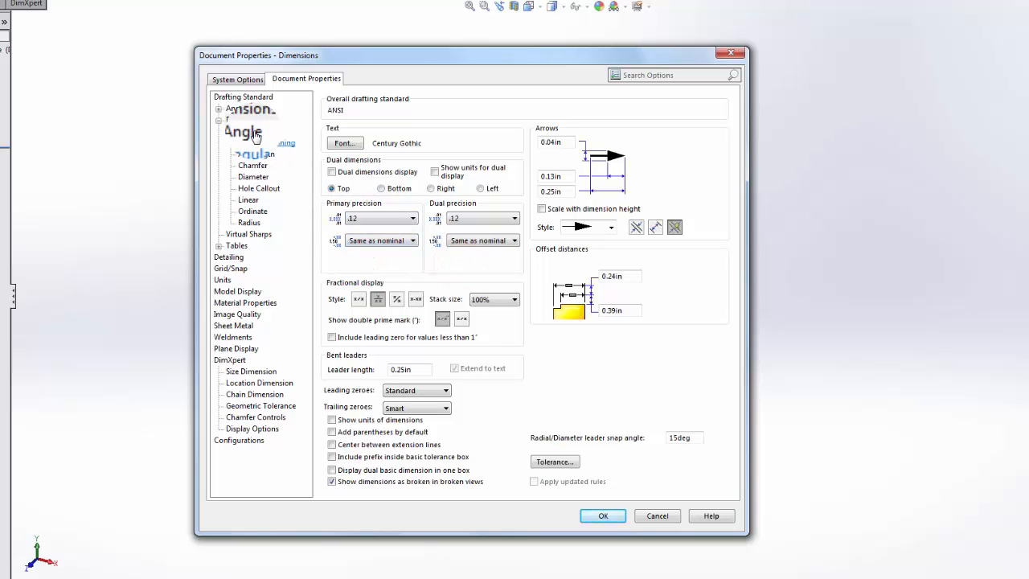
- Look through the Detailing, Model Display, Material Properties and Annotations settings, and accept the document properties with ANSI as drafting standard
{"action": "left_click", "coordinate": [235, 257]}
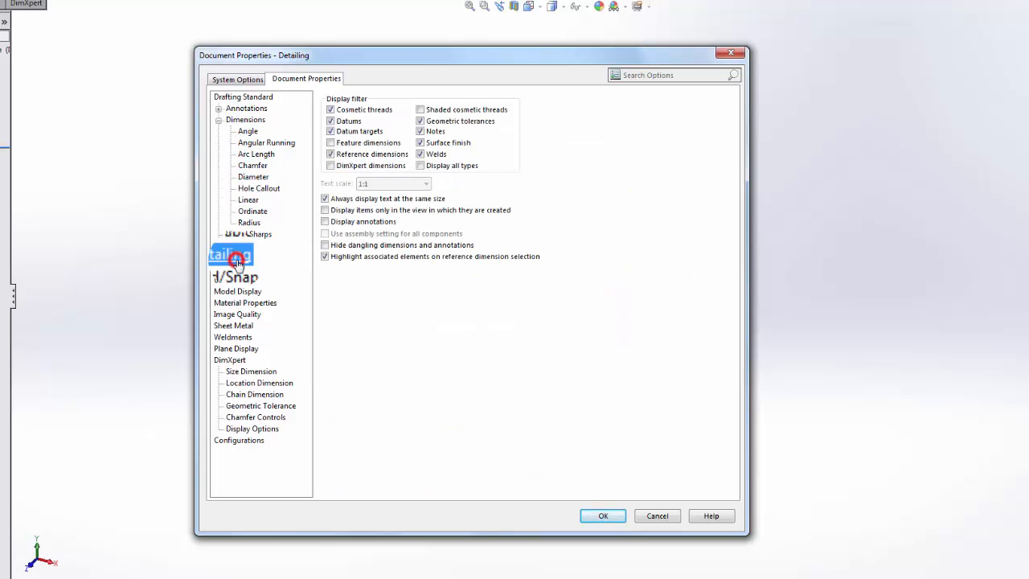
{"action": "left_click", "coordinate": [243, 290]}
{"action": "left_click", "coordinate": [250, 303]}
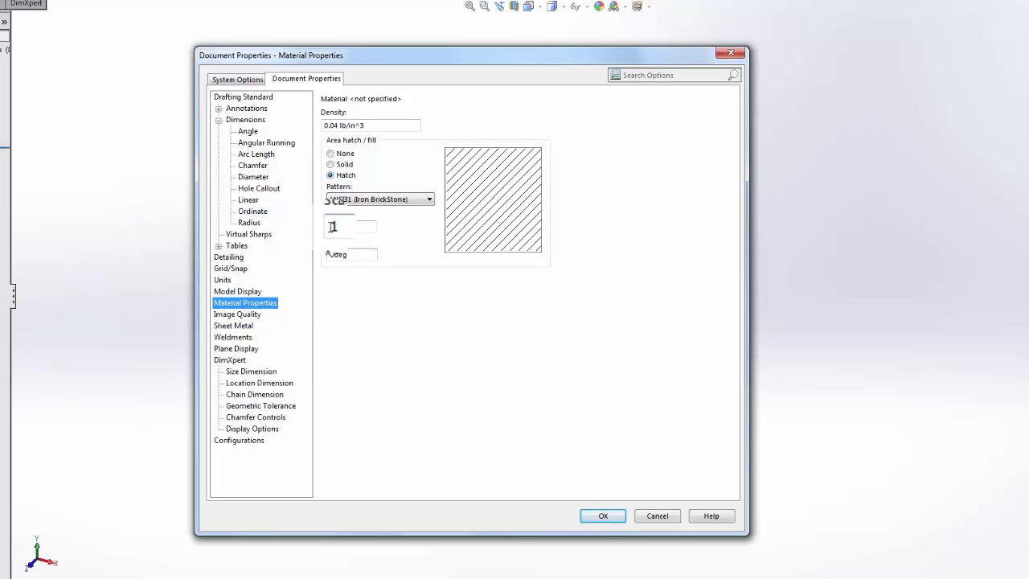
{"action": "left_click", "coordinate": [245, 120]}
{"action": "left_click", "coordinate": [239, 109]}
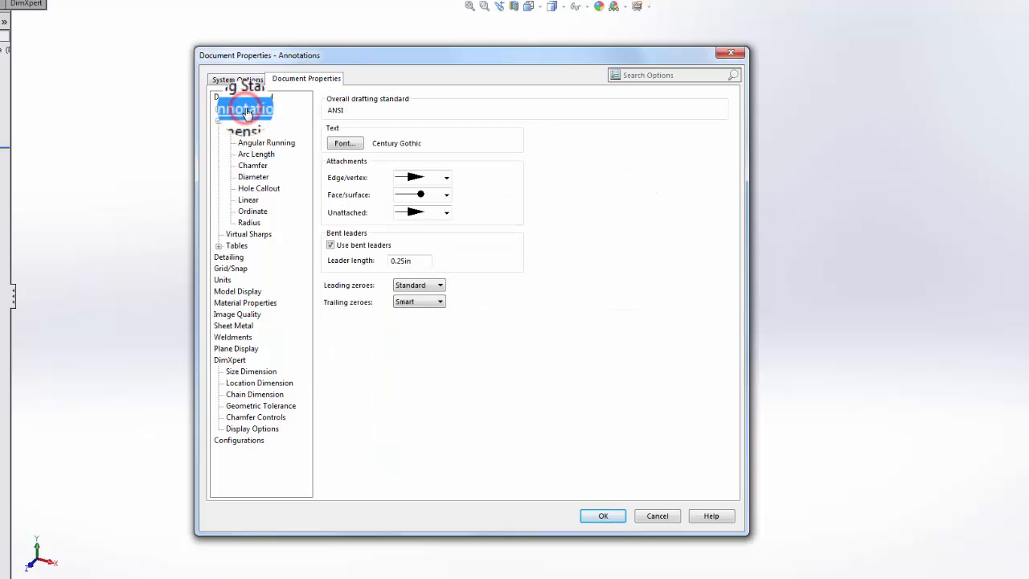
{"action": "left_click", "coordinate": [219, 108]}
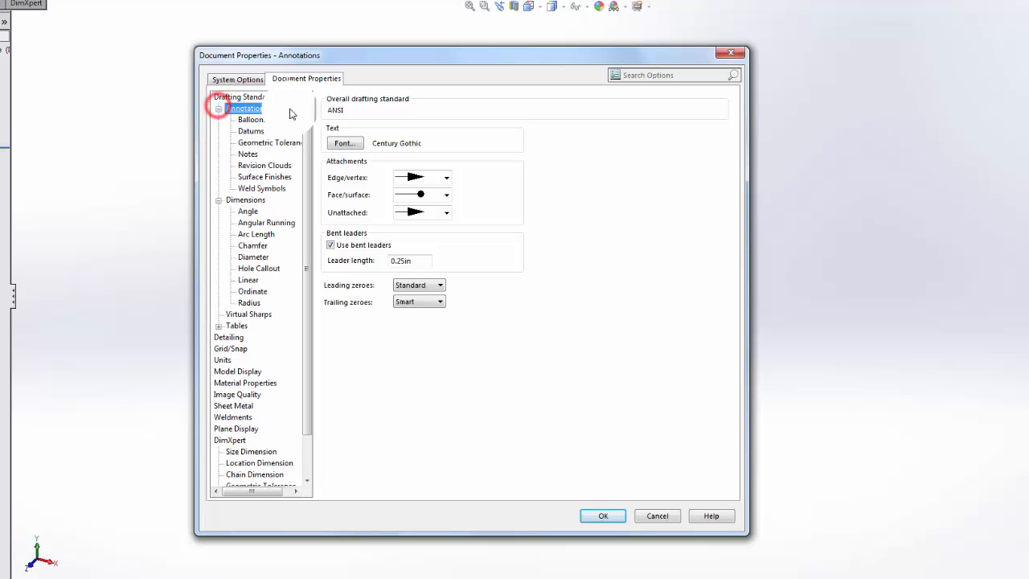
{"action": "left_click", "coordinate": [254, 97]}
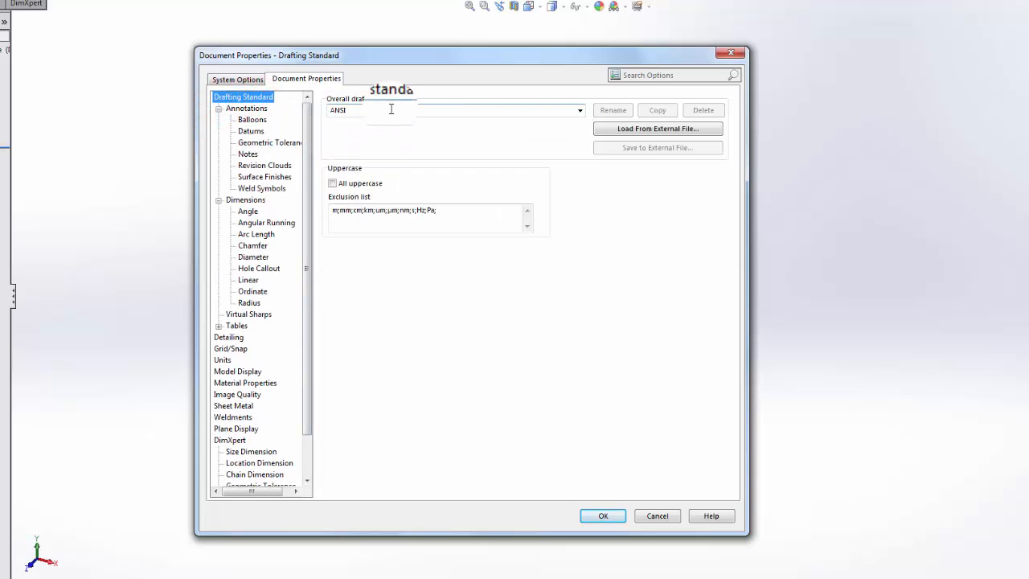
{"action": "left_click", "coordinate": [603, 516]}
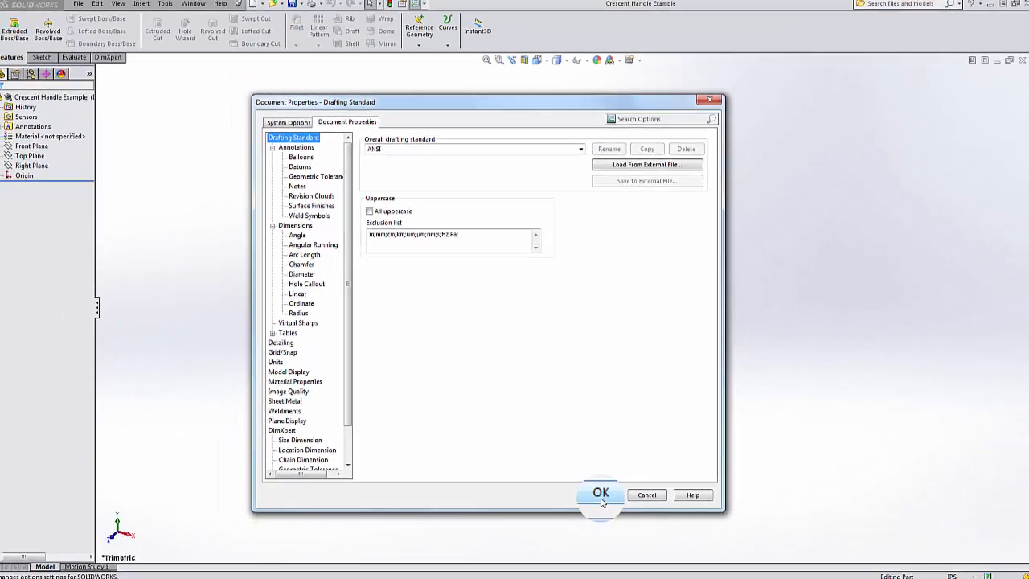
{"action": "right_click", "coordinate": [426, 10]}
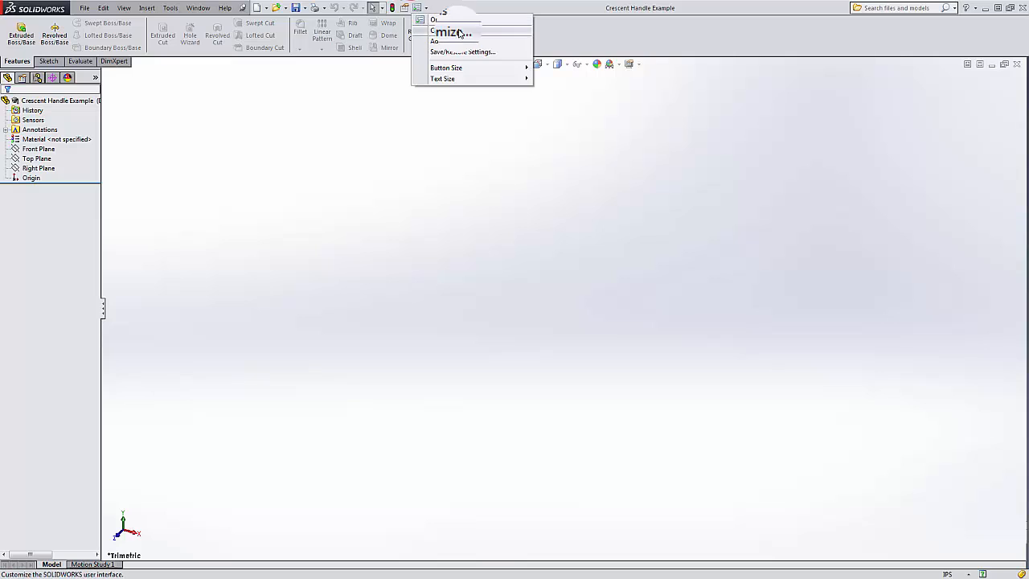
{"action": "left_click", "coordinate": [510, 124]}
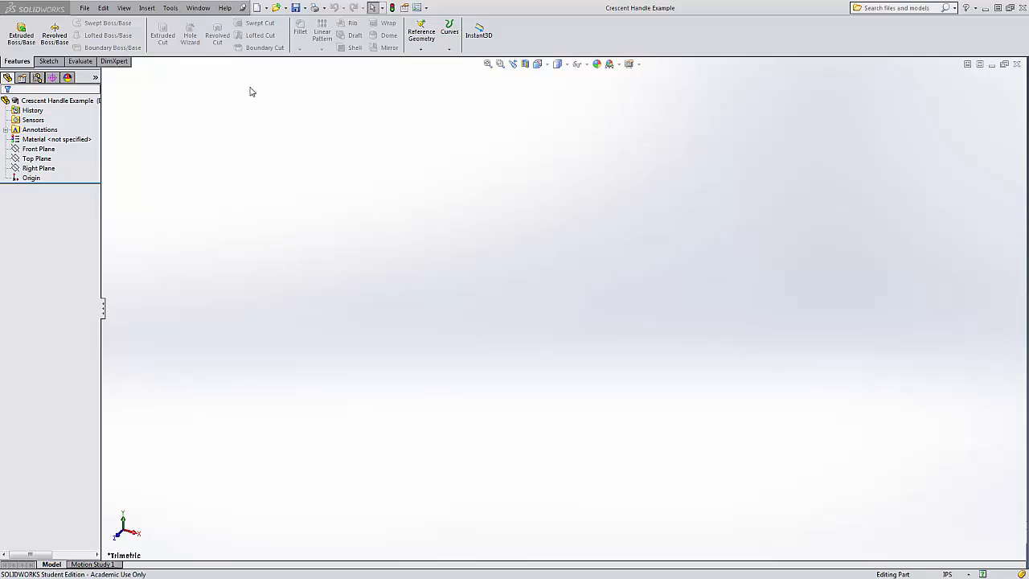
- Switch to the finished Crescent Handle part and inspect the wrench head around its window
{"action": "left_click", "coordinate": [197, 8]}
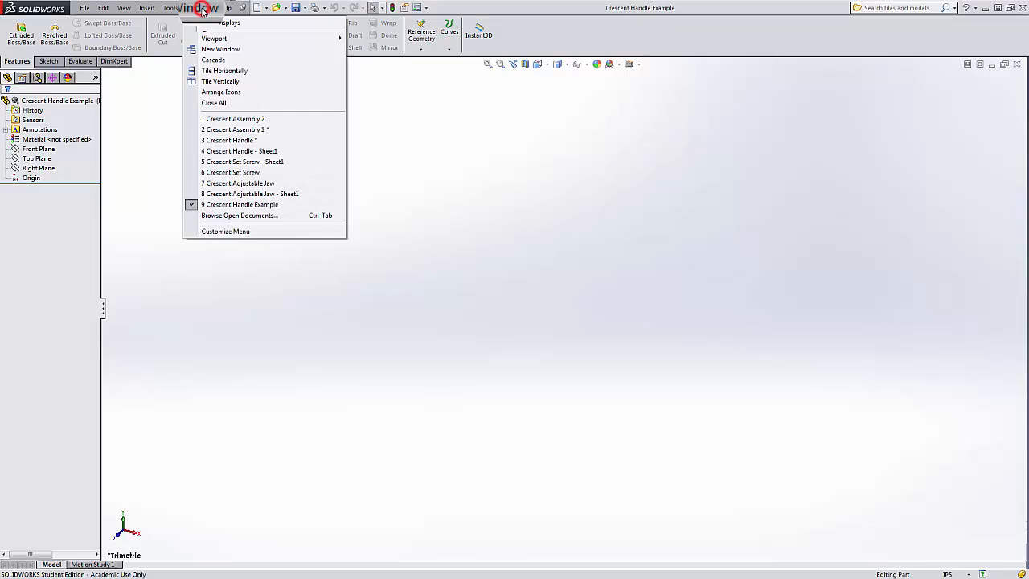
{"action": "left_click", "coordinate": [277, 142]}
{"action": "middle_click_drag", "start_coordinate": [446, 312], "coordinate": [466, 380]}
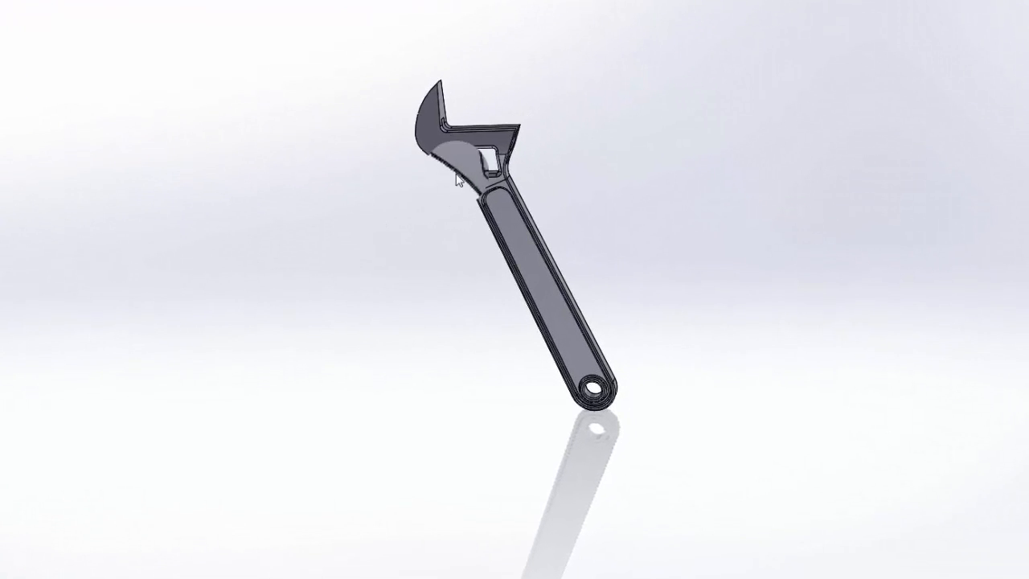
{"action": "scroll", "coordinate": [479, 163], "scroll_direction": "down", "scroll_amount": 4}
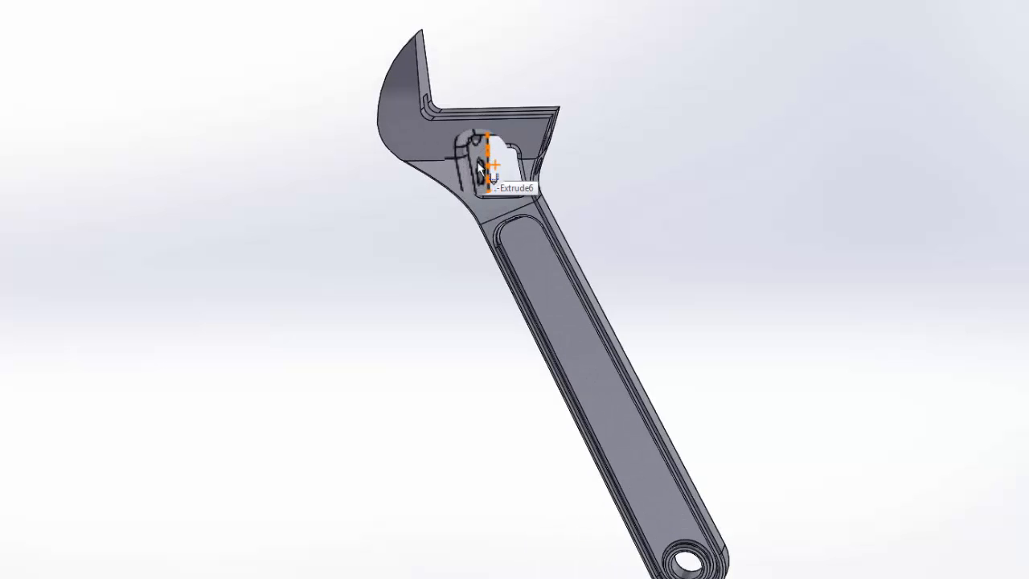
{"action": "scroll", "coordinate": [477, 163], "scroll_direction": "down", "scroll_amount": 2}
{"action": "scroll", "coordinate": [477, 163], "scroll_direction": "up", "scroll_amount": 4}
- Examine the wrench's overall shape from several sides, with close views of the jaw slot, round channel and holes in the head
{"action": "middle_click_drag", "start_coordinate": [452, 250], "coordinate": [493, 228]}
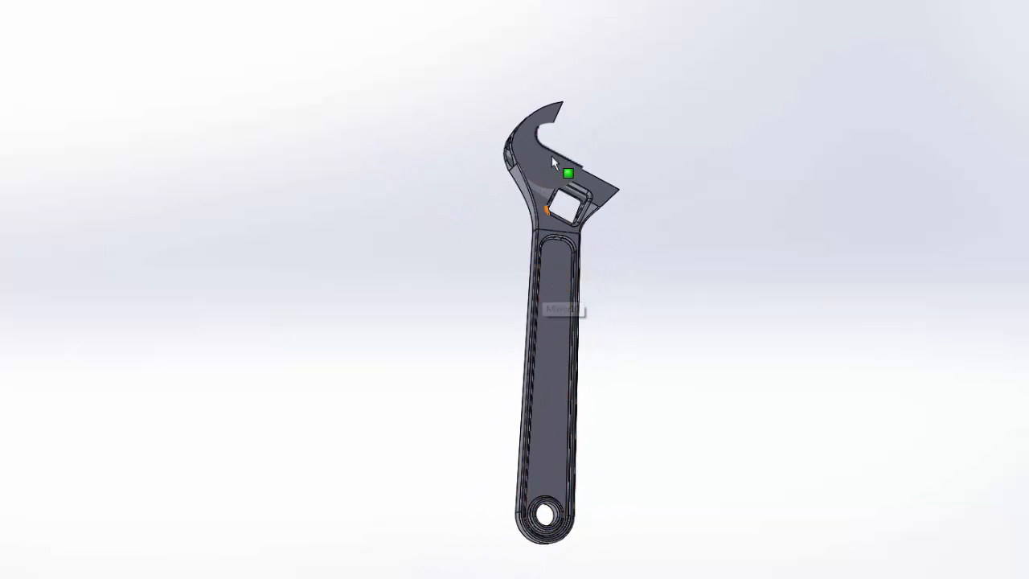
{"action": "middle_click_drag", "start_coordinate": [423, 216], "coordinate": [439, 351]}
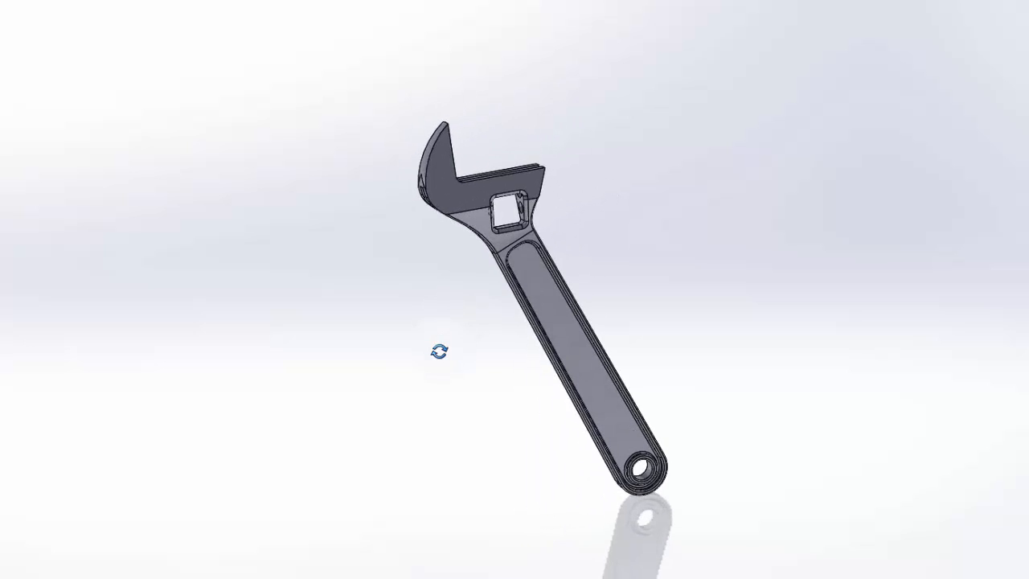
{"action": "scroll", "coordinate": [466, 117], "scroll_direction": "down", "scroll_amount": 5}
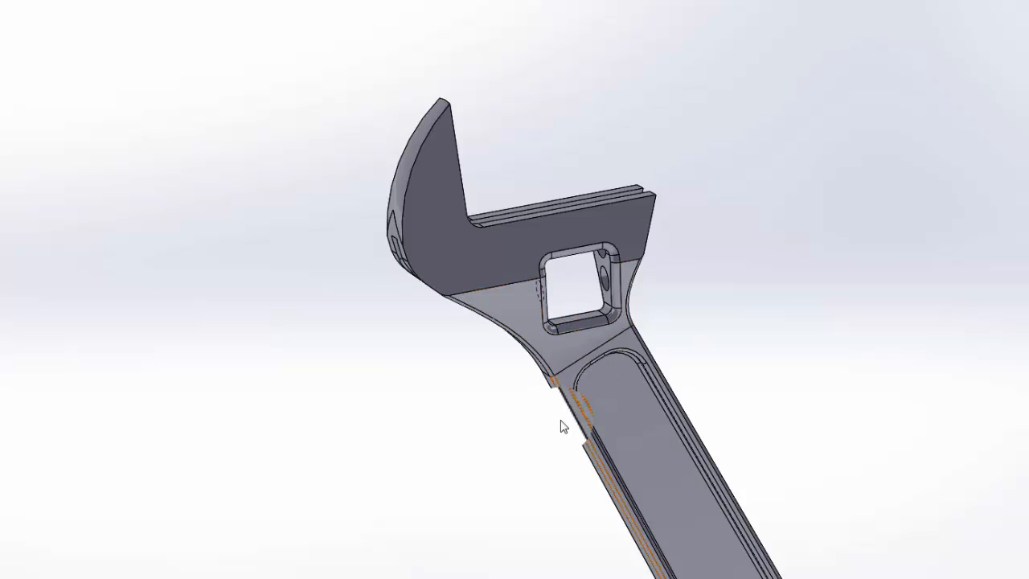
{"action": "scroll", "coordinate": [562, 426], "scroll_direction": "up", "scroll_amount": 5}
{"action": "middle_click_drag", "start_coordinate": [590, 294], "coordinate": [520, 303]}
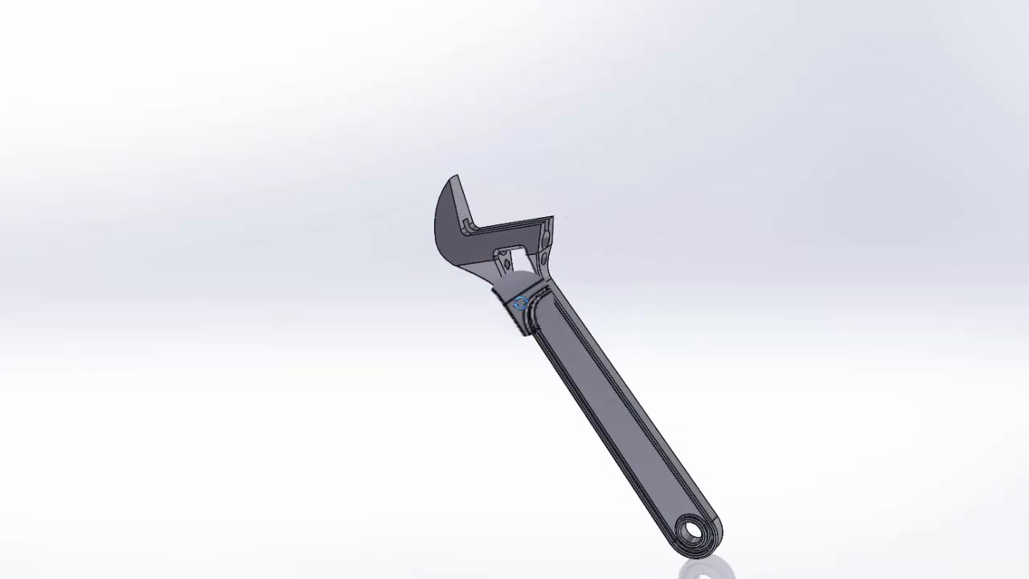
{"action": "scroll", "coordinate": [521, 313], "scroll_direction": "down", "scroll_amount": 6}
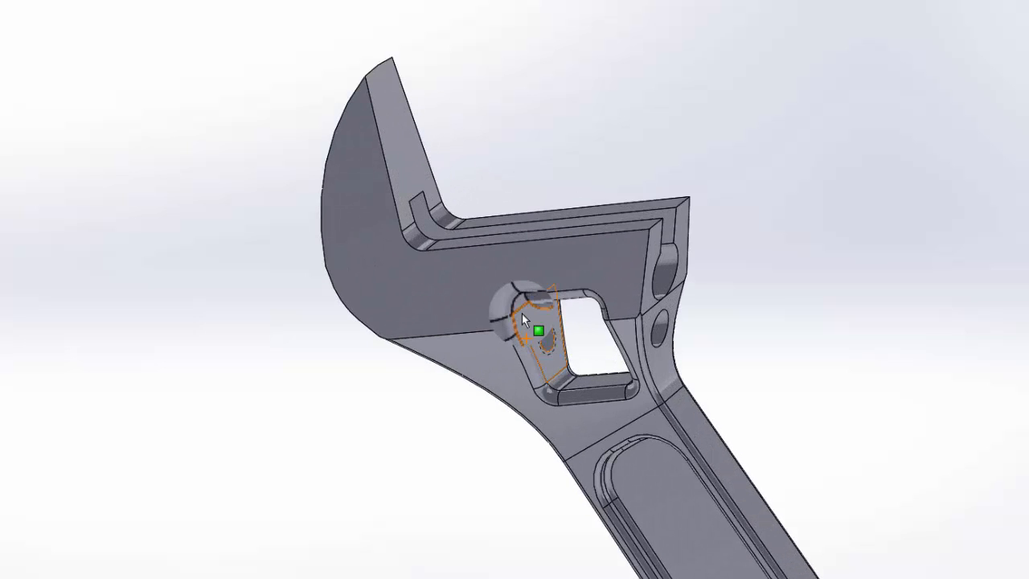
{"action": "scroll", "coordinate": [521, 311], "scroll_direction": "up", "scroll_amount": 8}
{"action": "middle_click_drag", "start_coordinate": [521, 308], "coordinate": [584, 435]}
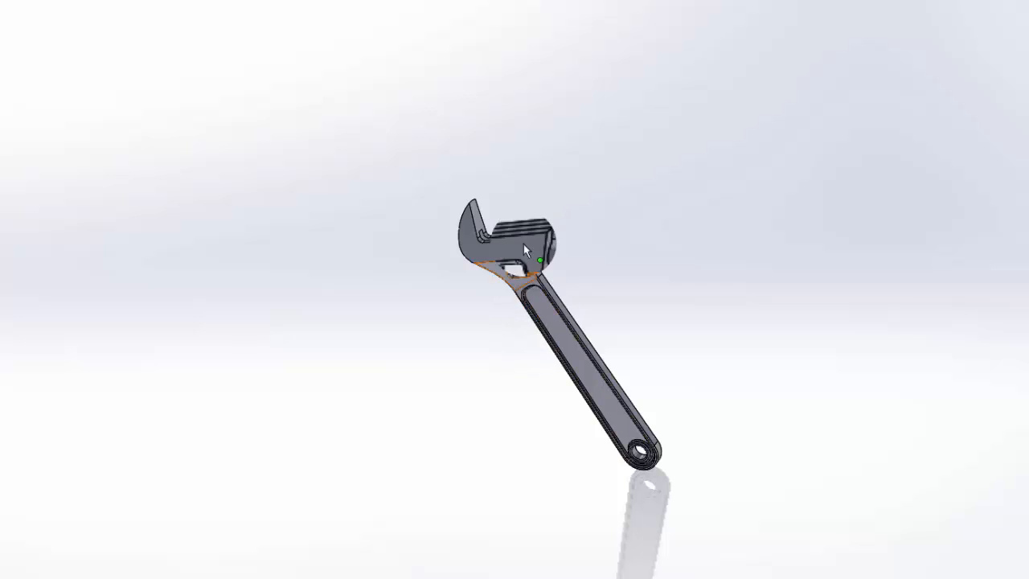
- Examine the wrench head around its window, fixed jaw and slotted jaw seat, from angled and near-frontal views
{"action": "scroll", "coordinate": [519, 269], "scroll_direction": "down", "scroll_amount": 8}
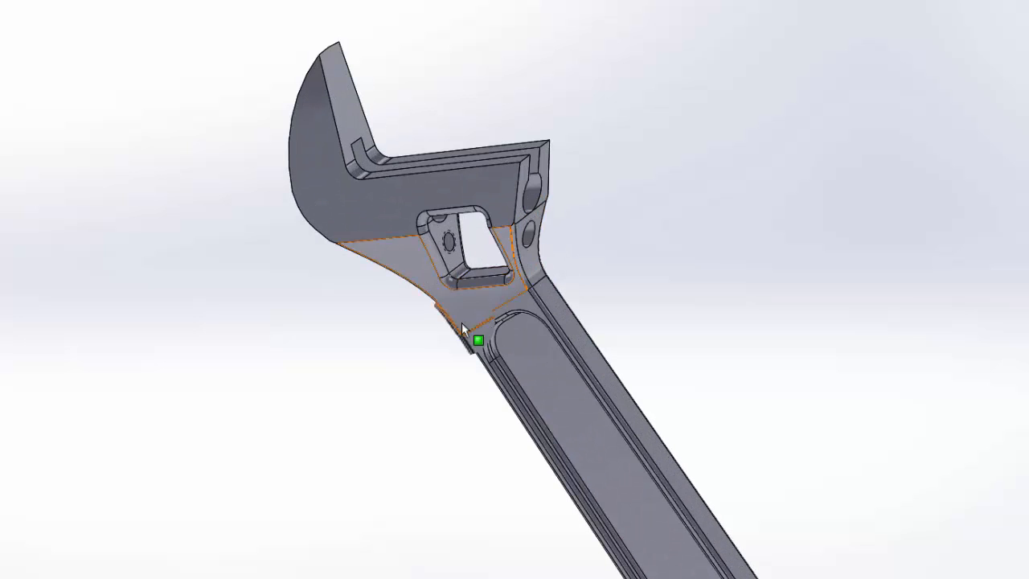
{"action": "scroll", "coordinate": [530, 389], "scroll_direction": "up", "scroll_amount": 8}
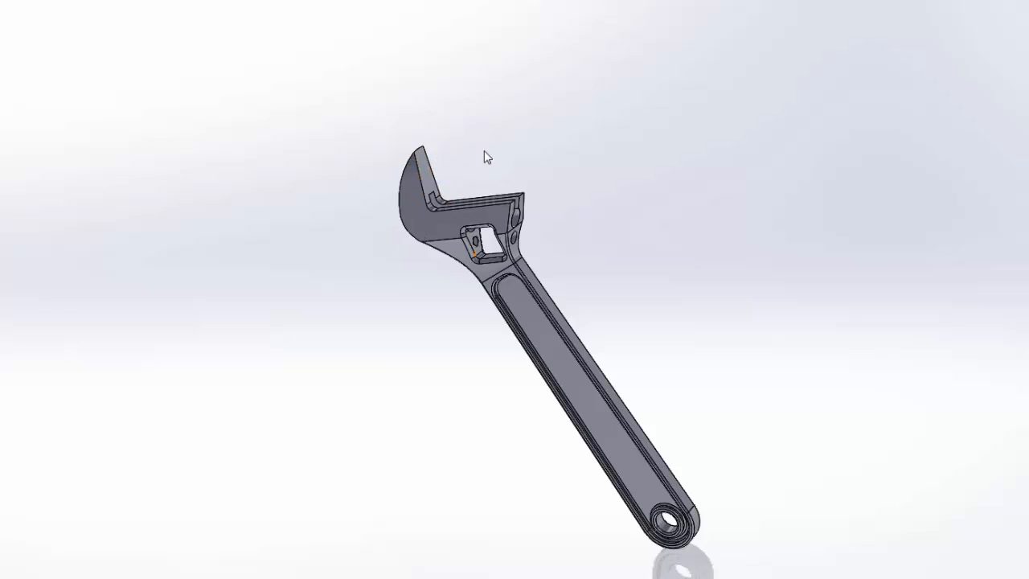
{"action": "scroll", "coordinate": [462, 203], "scroll_direction": "down", "scroll_amount": 4}
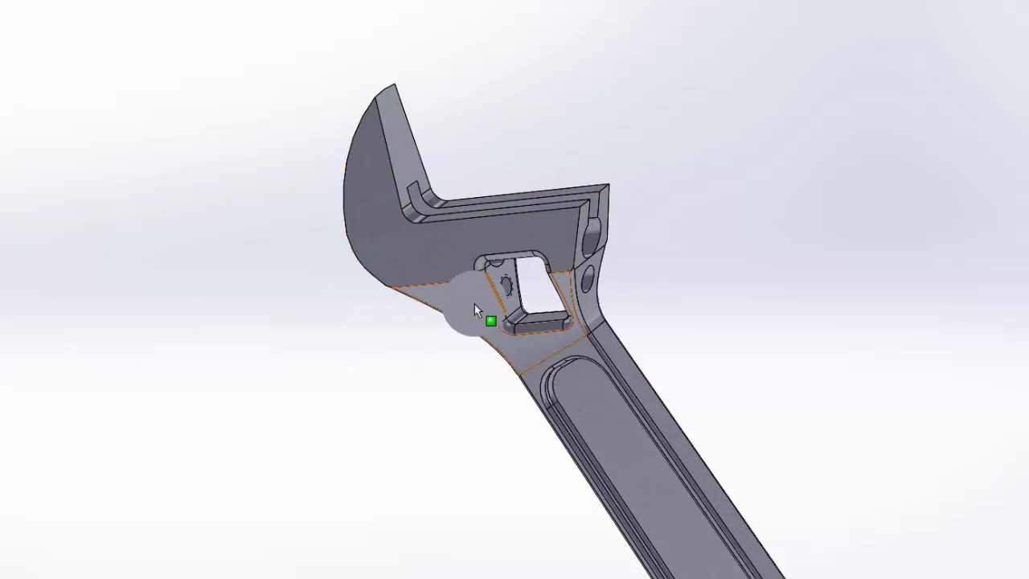
{"action": "scroll", "coordinate": [509, 325], "scroll_direction": "up", "scroll_amount": 4}
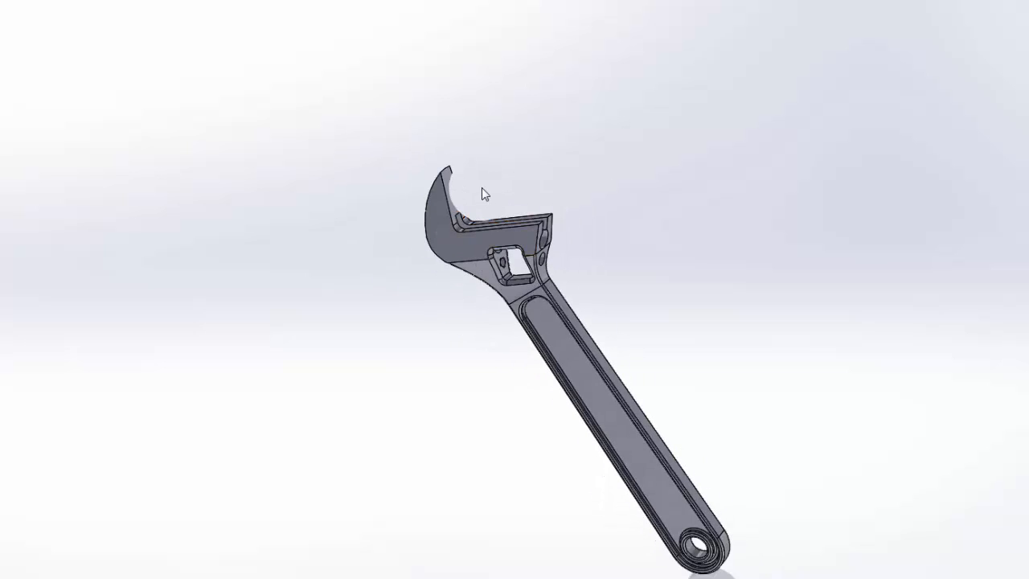
{"action": "middle_click_drag", "start_coordinate": [483, 183], "coordinate": [487, 266]}
{"action": "scroll", "coordinate": [487, 208], "scroll_direction": "down", "scroll_amount": 6}
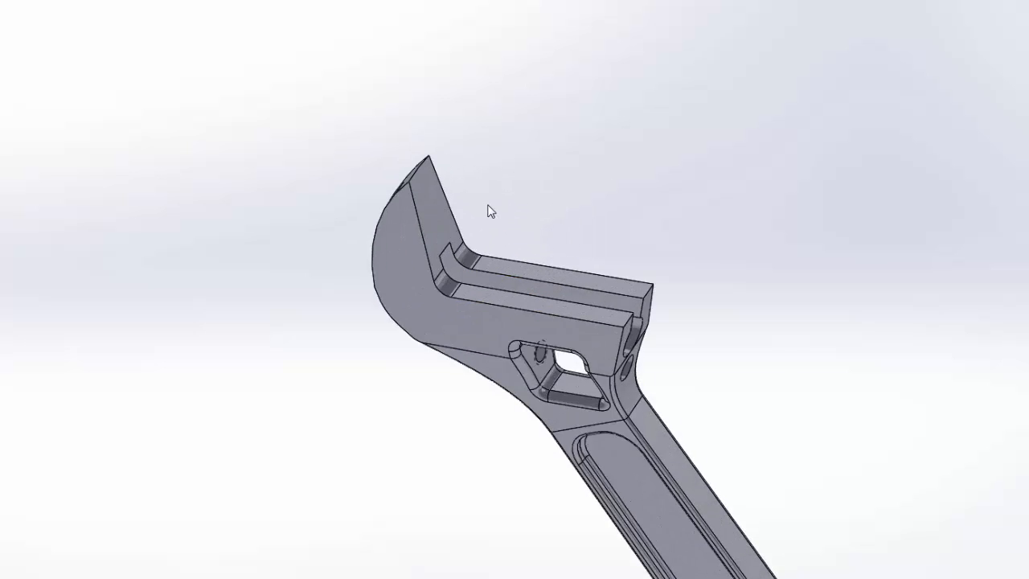
{"action": "middle_click_drag", "start_coordinate": [488, 214], "coordinate": [546, 66]}
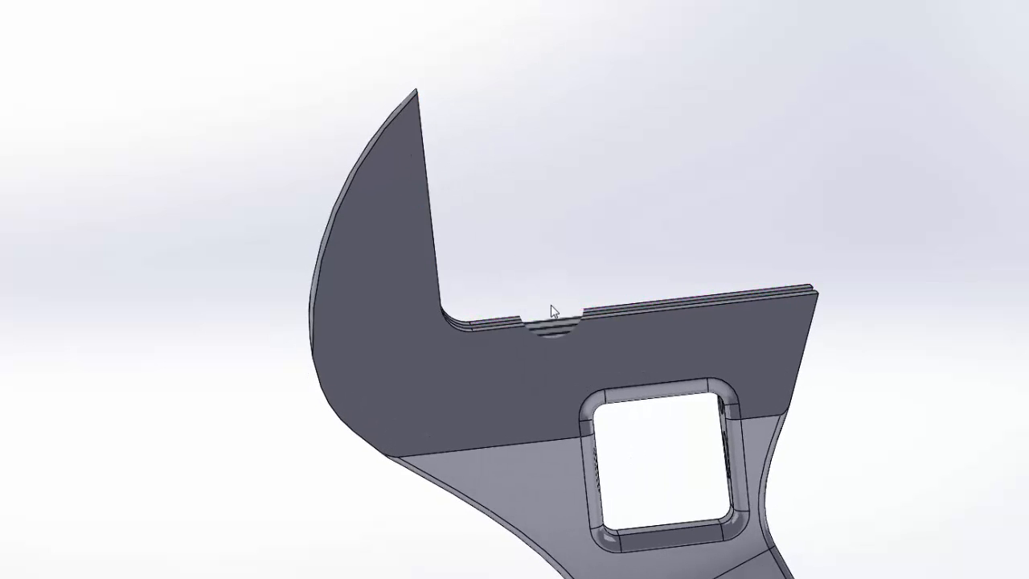
{"action": "middle_click_drag", "start_coordinate": [541, 308], "coordinate": [517, 360]}
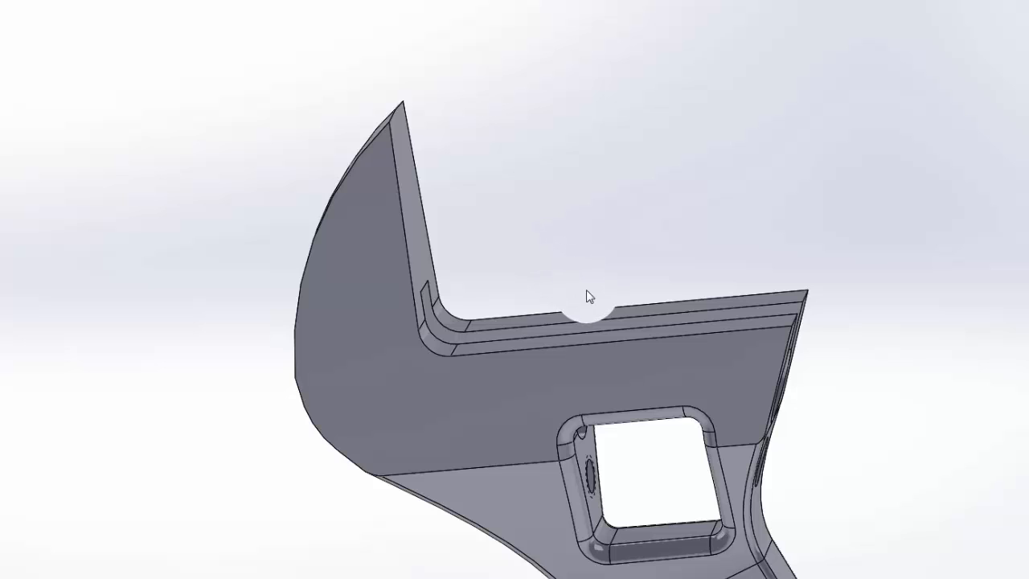
{"action": "scroll", "coordinate": [546, 296], "scroll_direction": "up", "scroll_amount": 4}
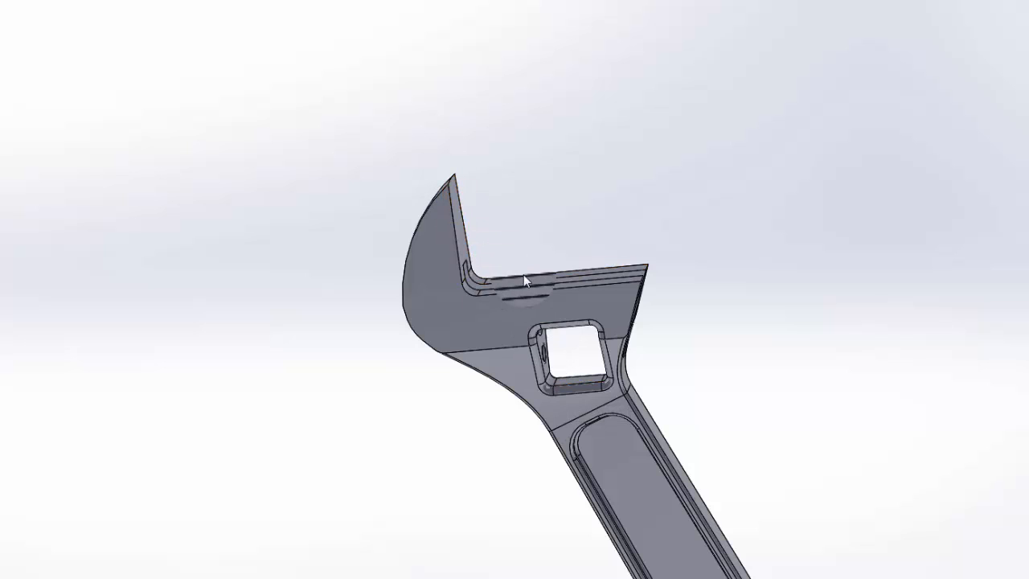
{"action": "scroll", "coordinate": [502, 281], "scroll_direction": "down", "scroll_amount": 3}
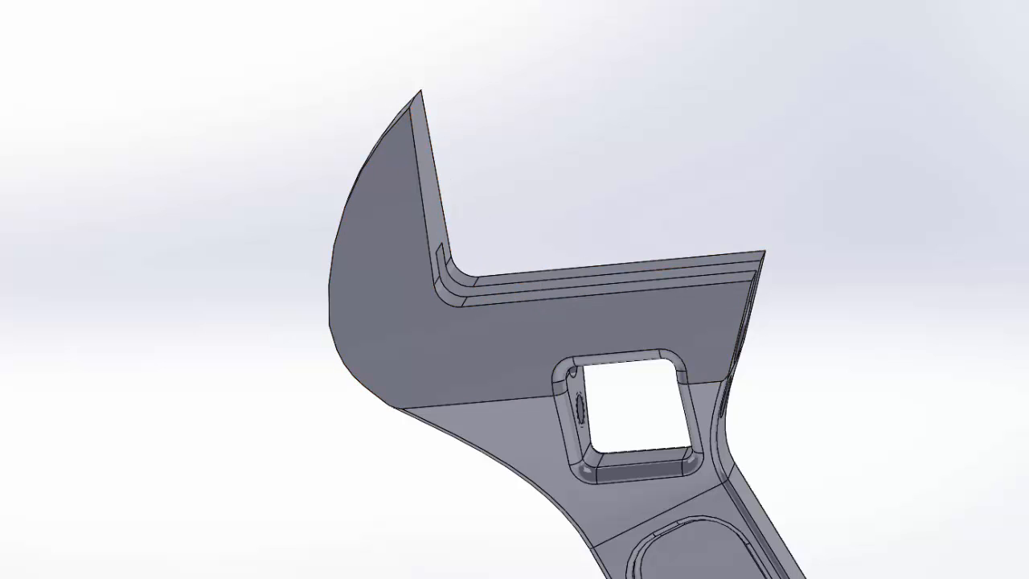
- Switch to the Crescent Handle Example part and start a sketch on the Front Plane
{"action": "left_click", "coordinate": [16, 0]}
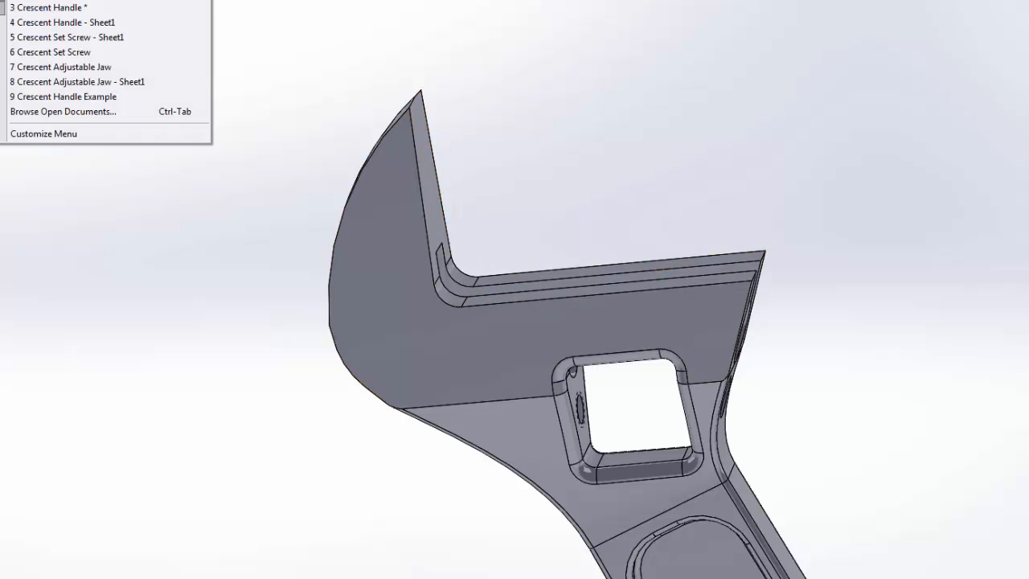
{"action": "left_click", "coordinate": [123, 100]}
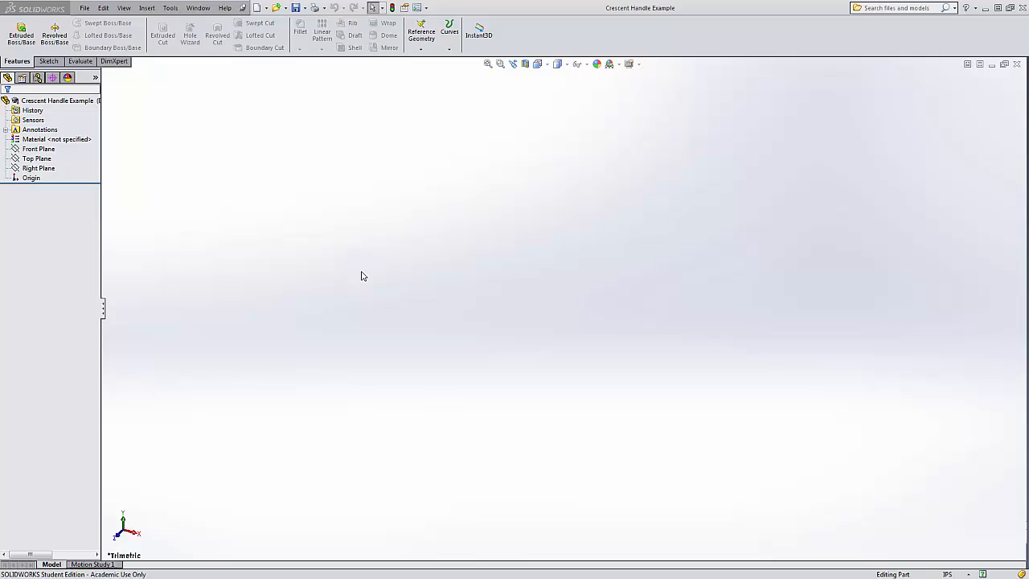
{"action": "left_click", "coordinate": [41, 152]}
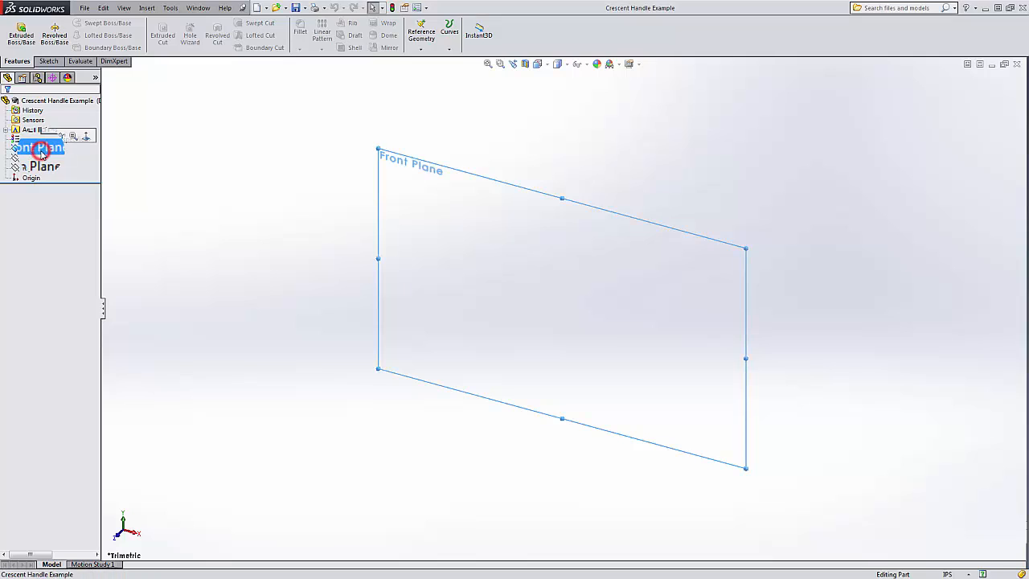
{"action": "left_click", "coordinate": [47, 61]}
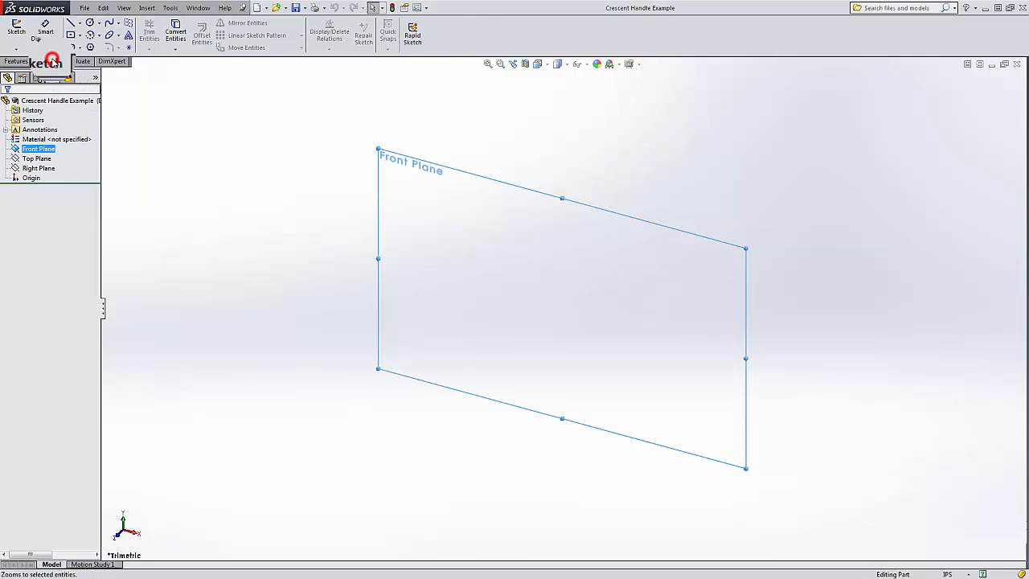
{"action": "left_click", "coordinate": [18, 36]}
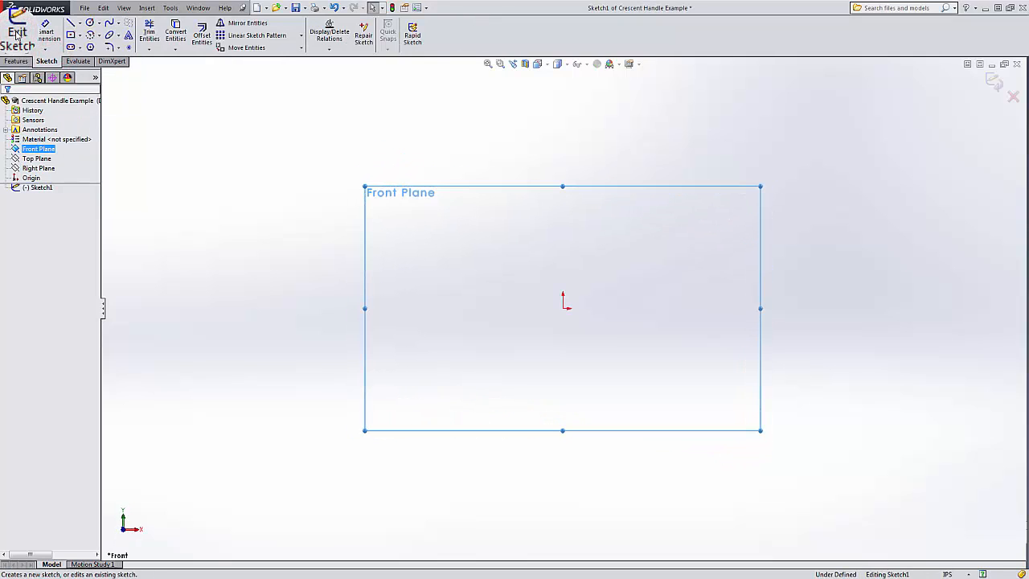
- Show the Top Plane and Right Plane as references for the sketch
{"action": "right_click", "coordinate": [36, 158]}
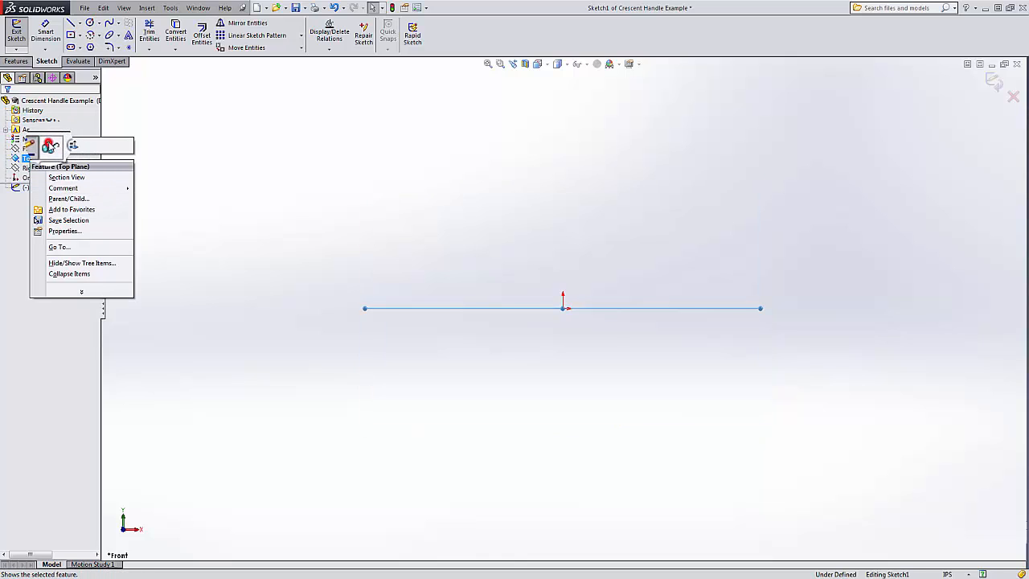
{"action": "left_click", "coordinate": [48, 144]}
{"action": "right_click", "coordinate": [36, 168]}
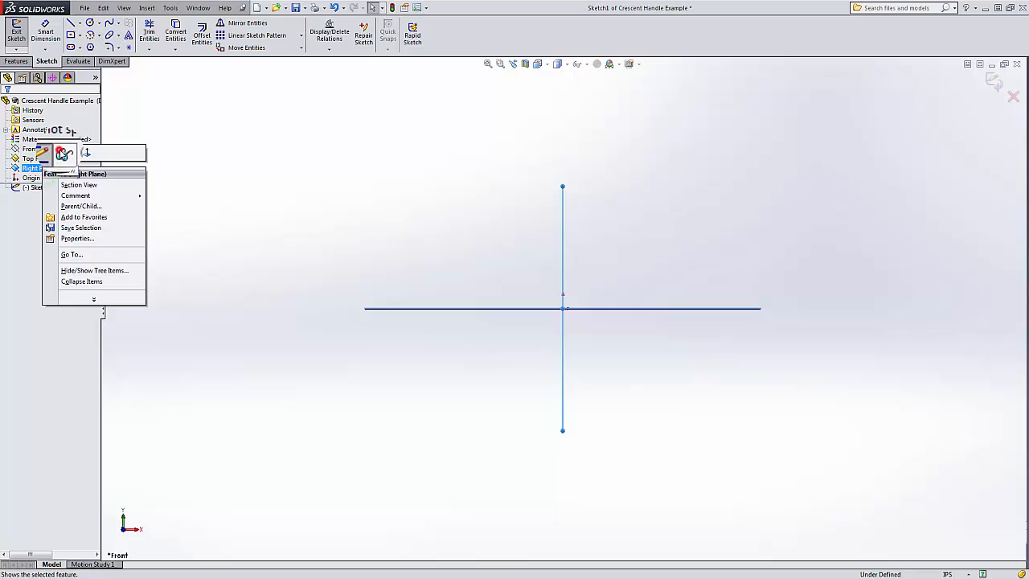
{"action": "left_click", "coordinate": [60, 149]}
{"action": "scroll", "coordinate": [557, 291], "scroll_direction": "down", "scroll_amount": 4}
{"action": "scroll", "coordinate": [557, 294], "scroll_direction": "up", "scroll_amount": 1}
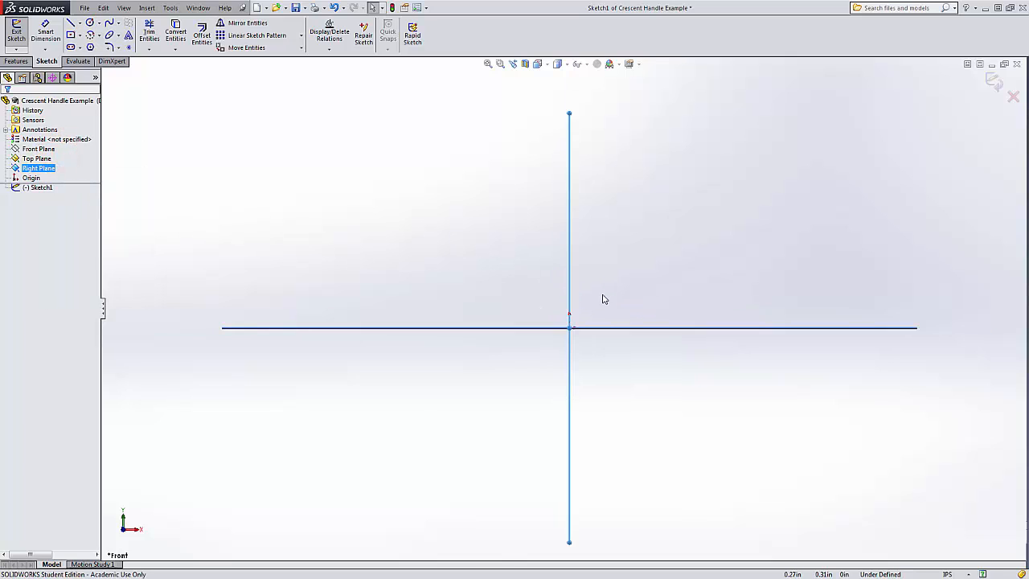
- Sketch a vertical line about 1.07 in long on the Right Plane, a tangent arc of about 0.41 in radius, and a horizontal line along the Top Plane
{"action": "left_click", "coordinate": [71, 23]}
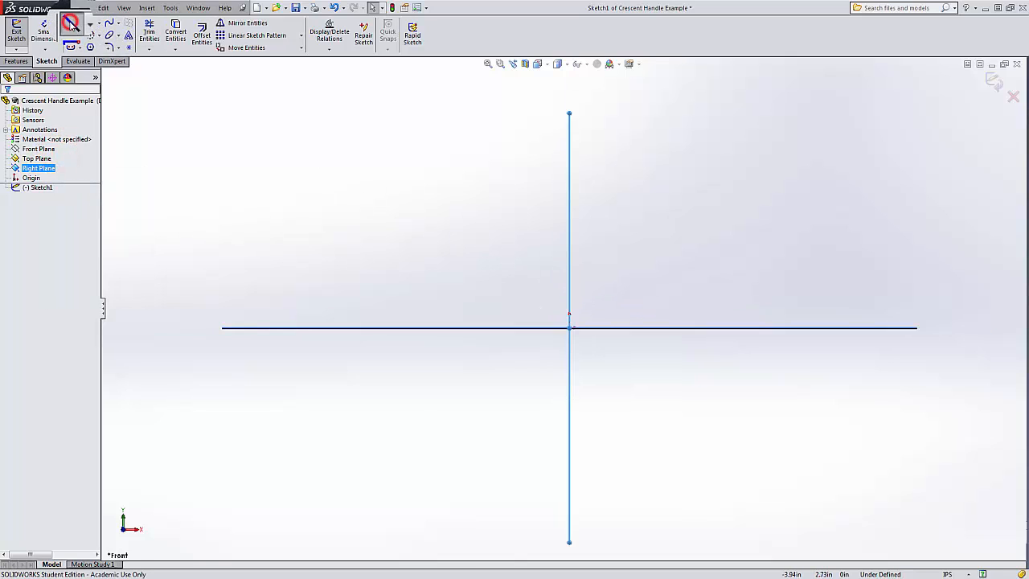
{"action": "left_click", "coordinate": [569, 184]}
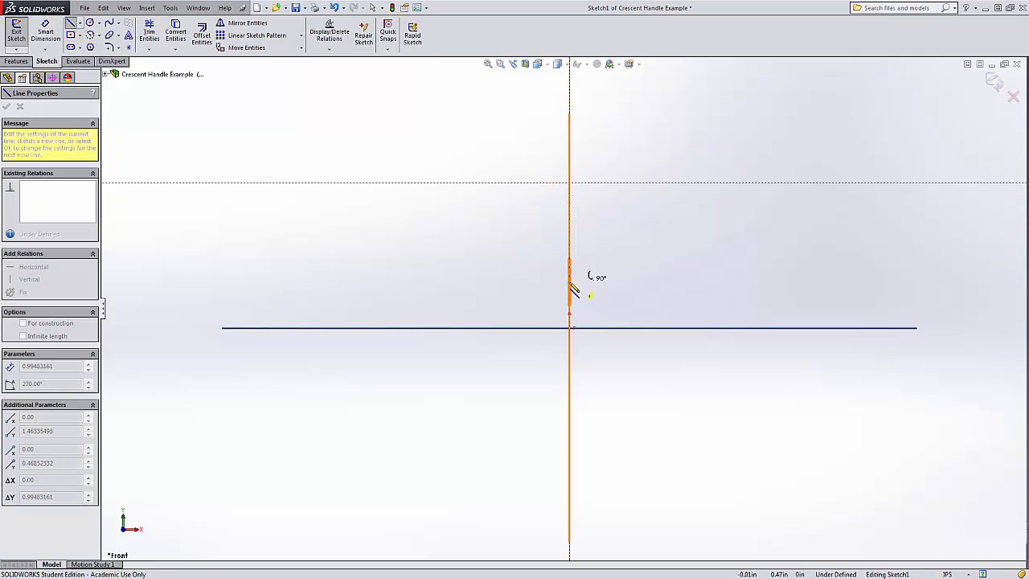
{"action": "left_click", "coordinate": [569, 286]}
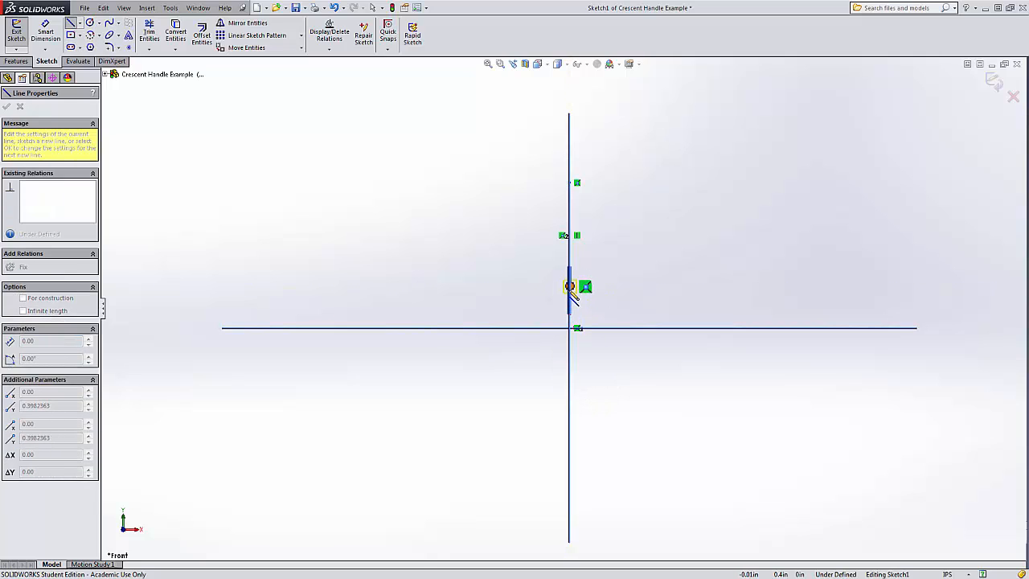
{"action": "left_click", "coordinate": [602, 326]}
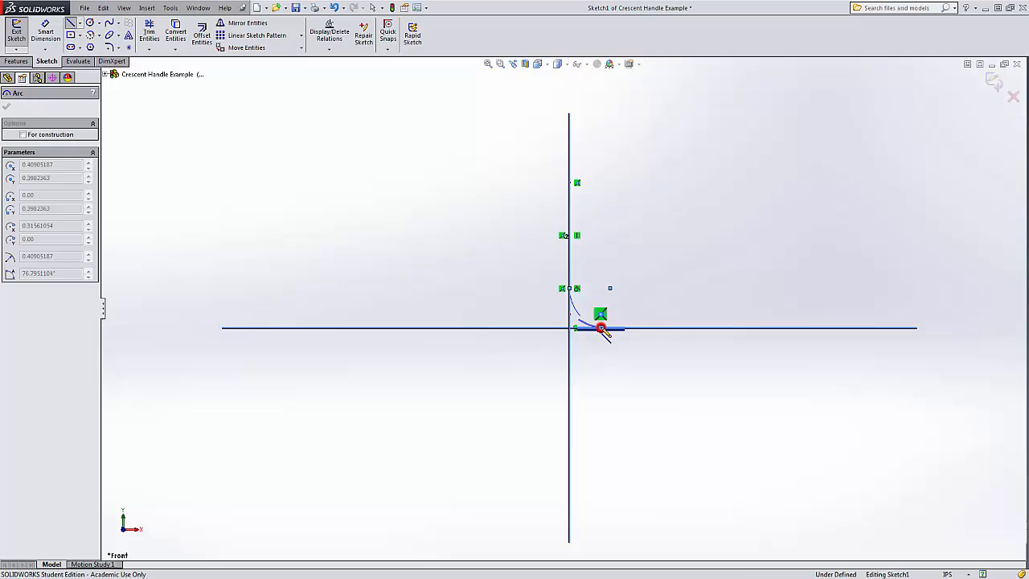
{"action": "left_click", "coordinate": [765, 326]}
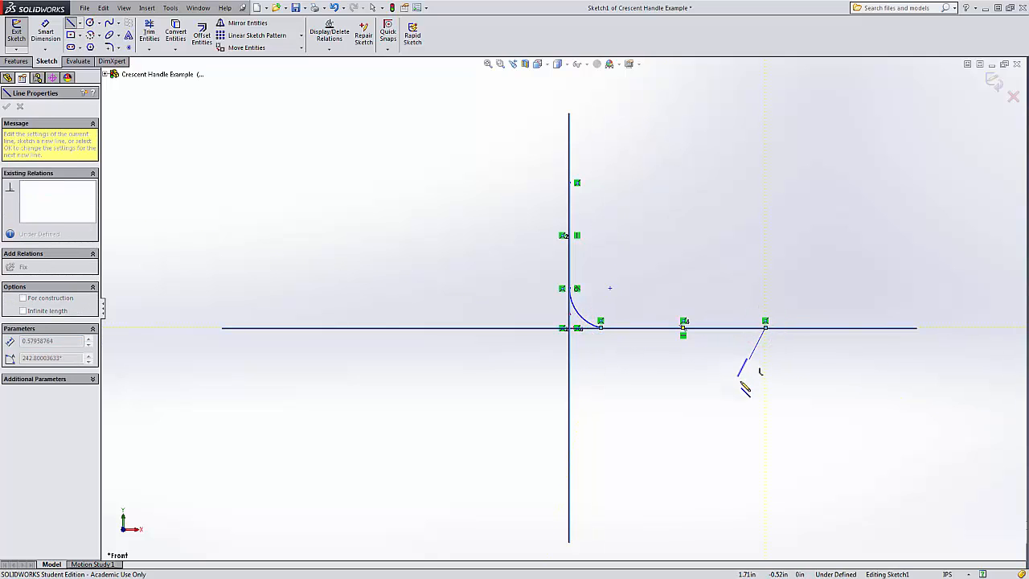
- Continue the profile with a slanted line about 0.61 in long below the Top Plane, a horizontal bottom line and a slanted line up to the left
{"action": "left_click", "coordinate": [738, 382]}
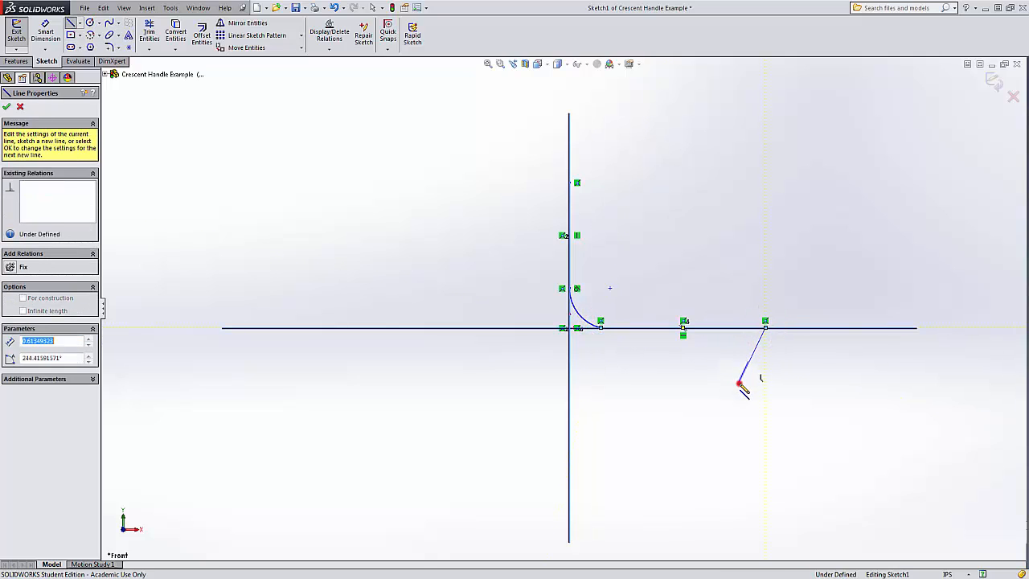
{"action": "left_click", "coordinate": [513, 381]}
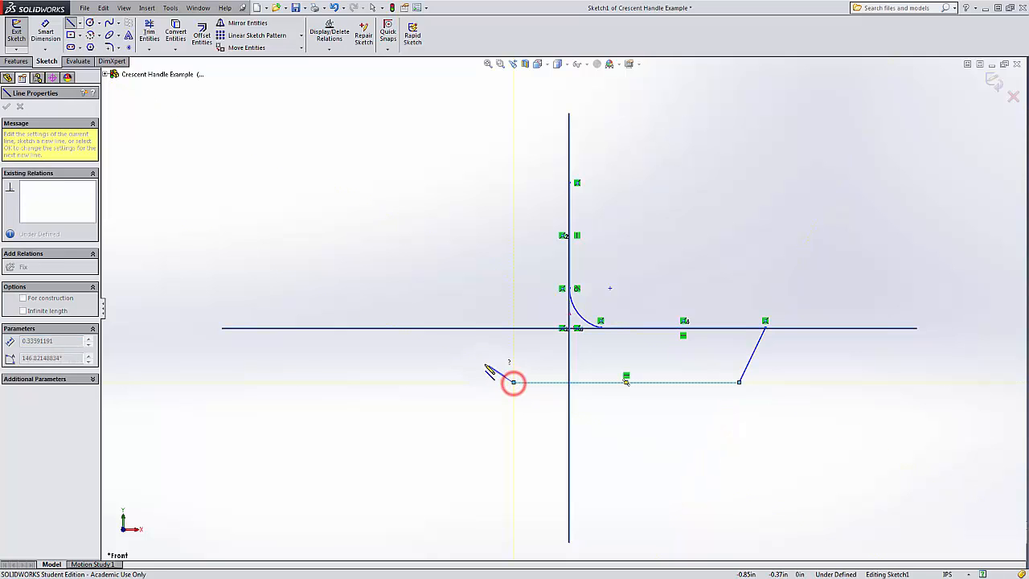
{"action": "left_click", "coordinate": [469, 319]}
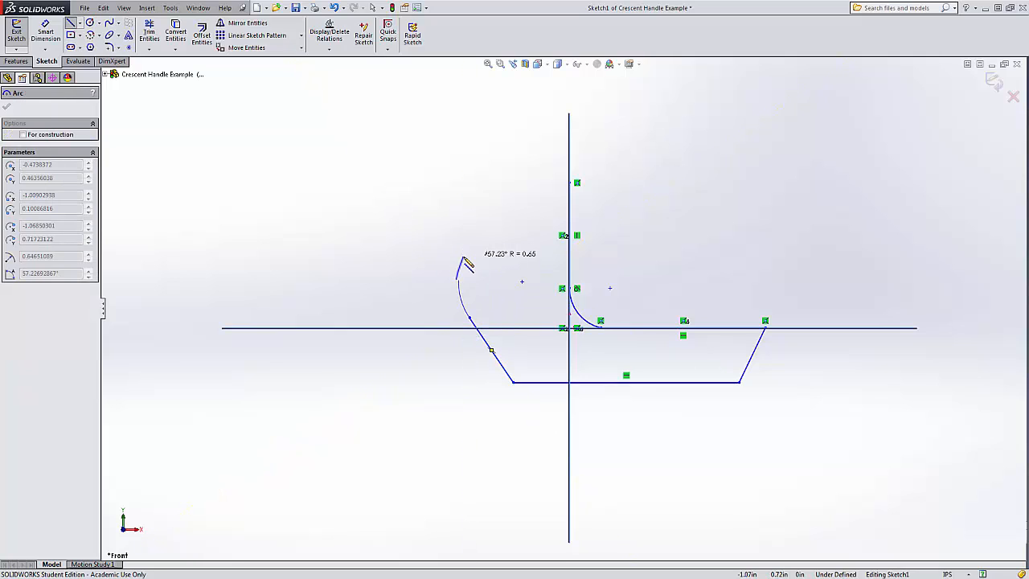
{"action": "key", "text": "Escape"}
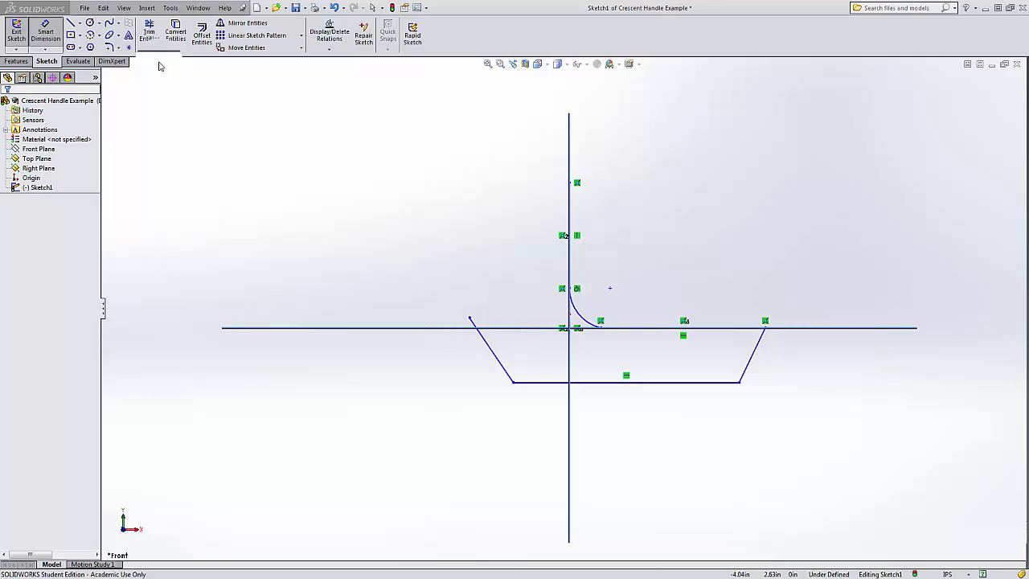
- Try a three-point arc of about 0.67 in radius from the free end of the left slanted line
{"action": "left_click", "coordinate": [99, 36]}
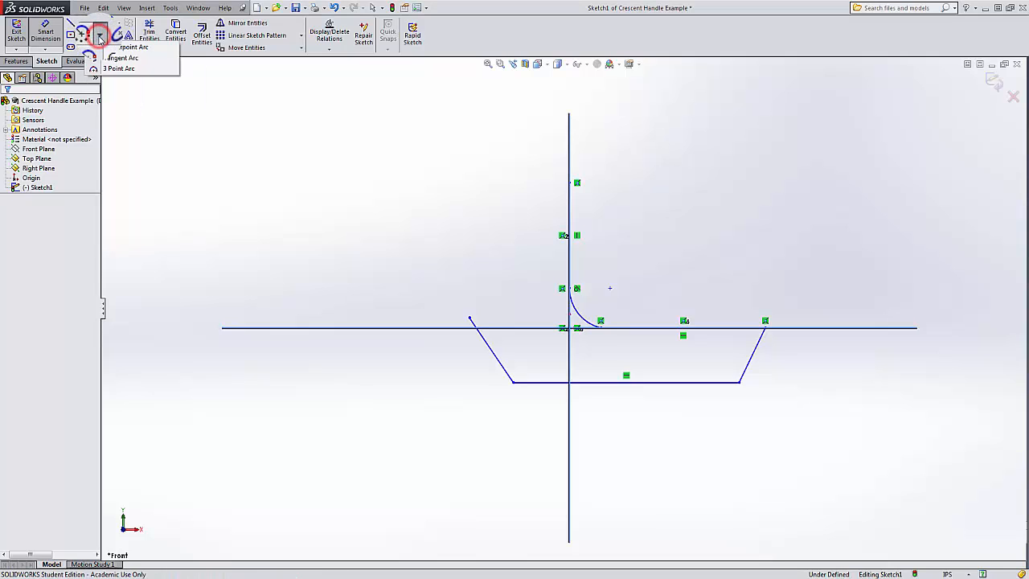
{"action": "left_click", "coordinate": [122, 70]}
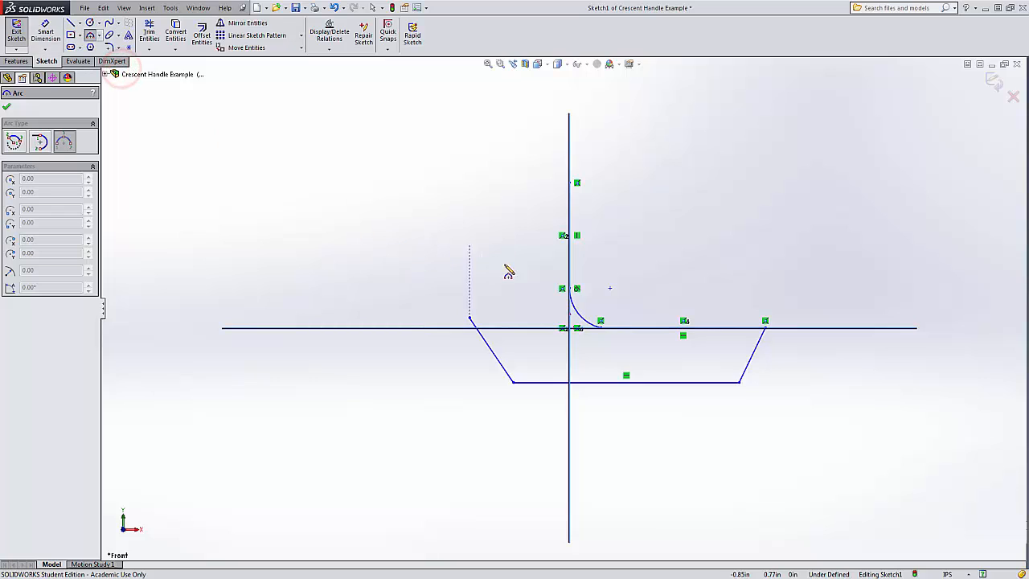
{"action": "left_click", "coordinate": [470, 318]}
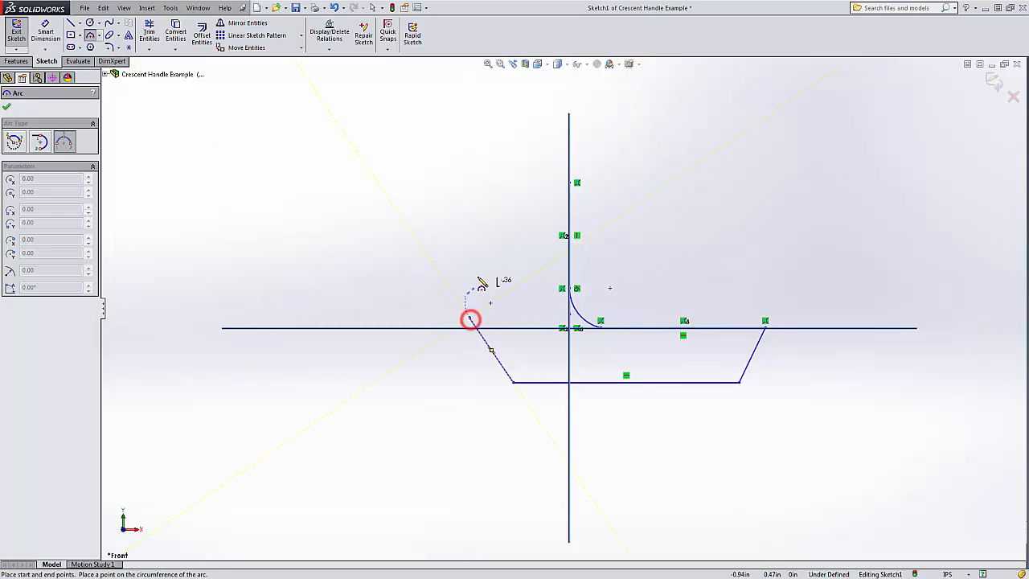
{"action": "left_click", "coordinate": [505, 254]}
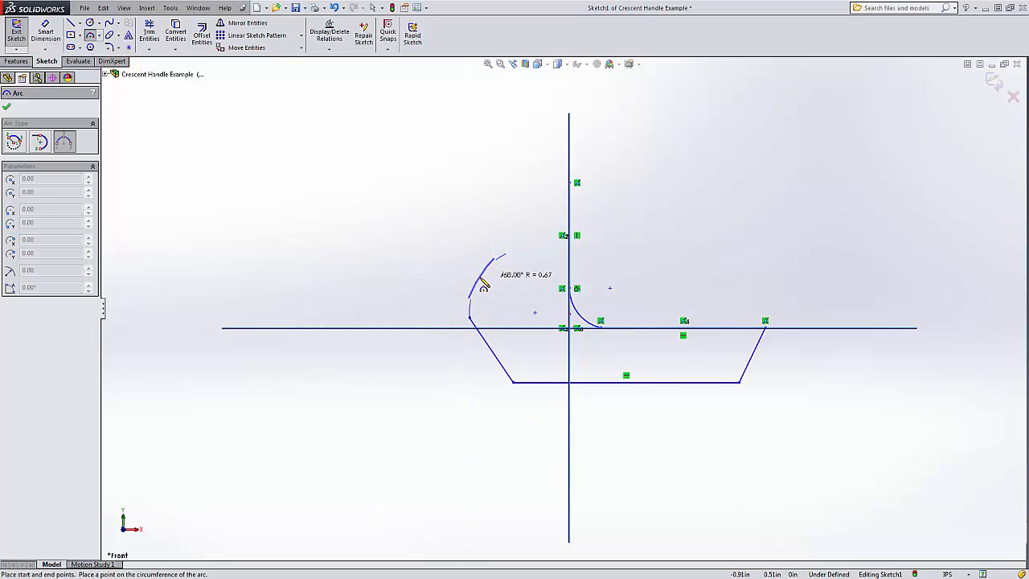
{"action": "left_click", "coordinate": [483, 283]}
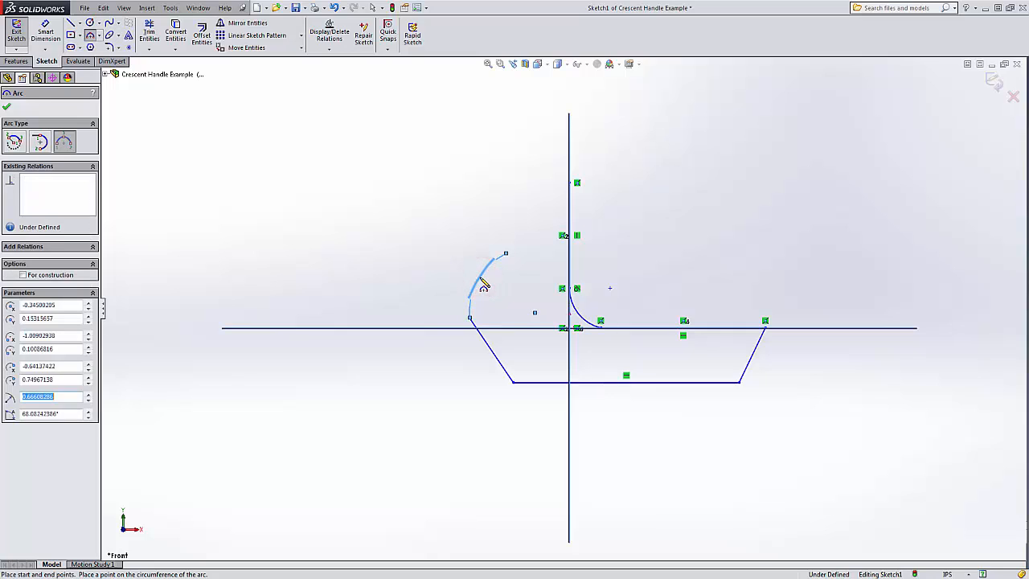
{"action": "key", "text": "Escape"}
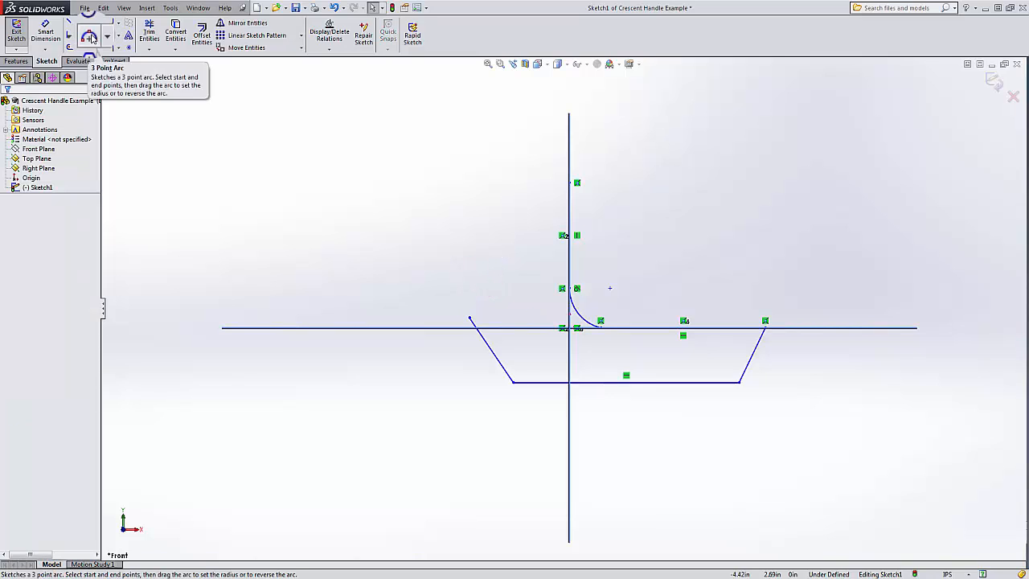
- Sketch a three-point arc of about 0.74 in radius from the left slanted line's free end and another of about 1.50 in up to the Right Plane
{"action": "left_click", "coordinate": [90, 35]}
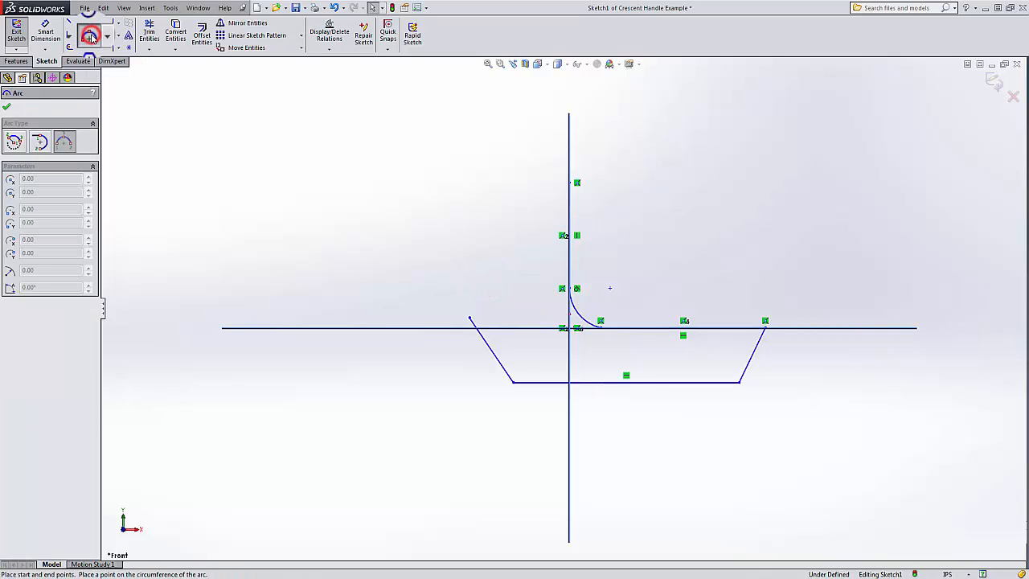
{"action": "left_click", "coordinate": [469, 319]}
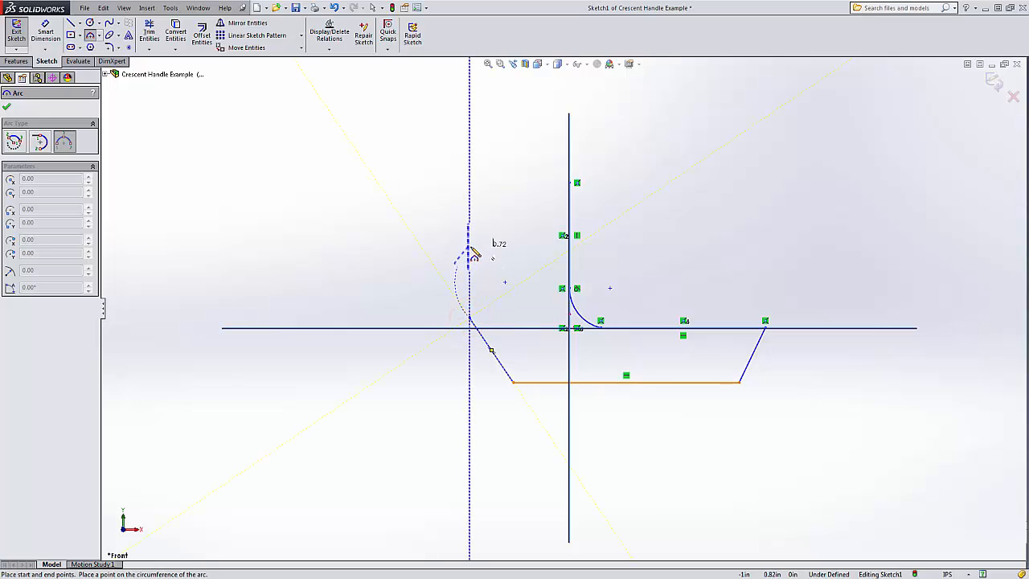
{"action": "left_click", "coordinate": [484, 241]}
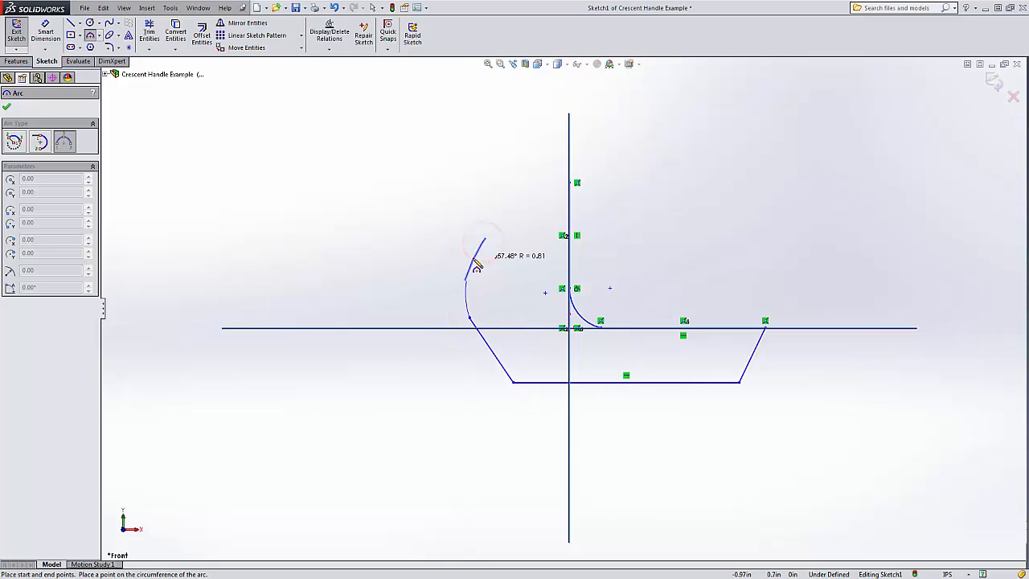
{"action": "left_click", "coordinate": [476, 267]}
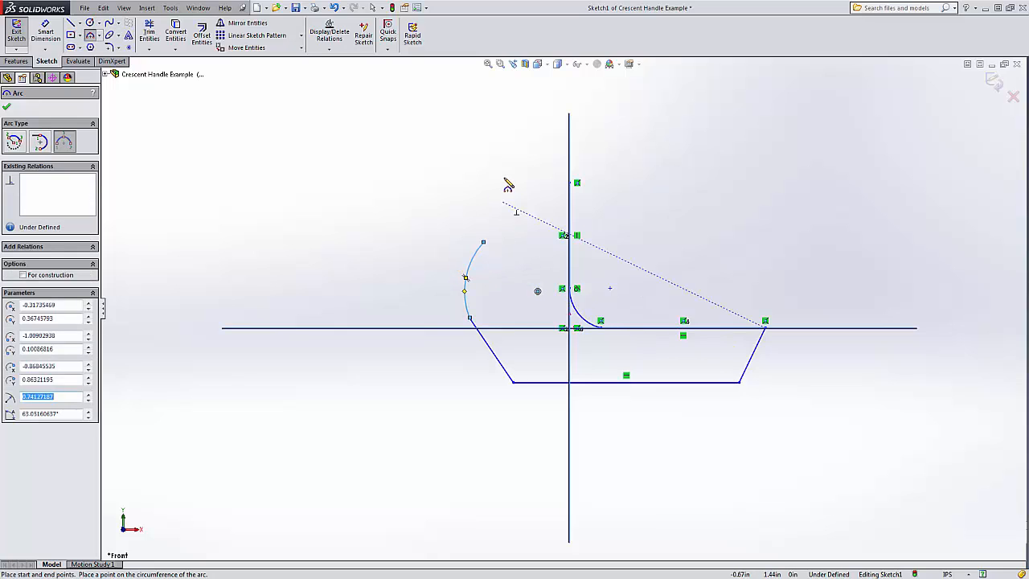
{"action": "left_click", "coordinate": [483, 241]}
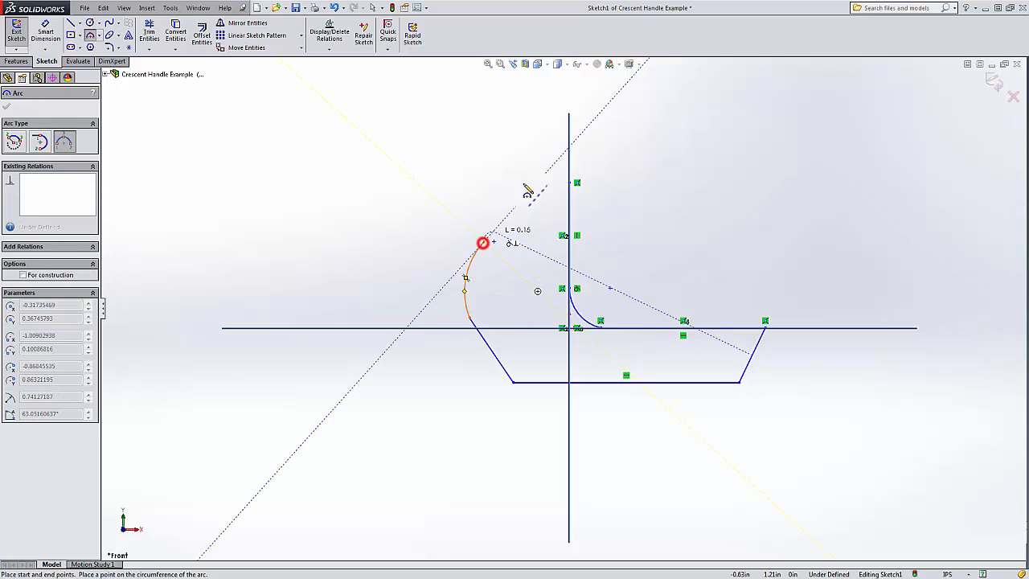
{"action": "left_click", "coordinate": [569, 149]}
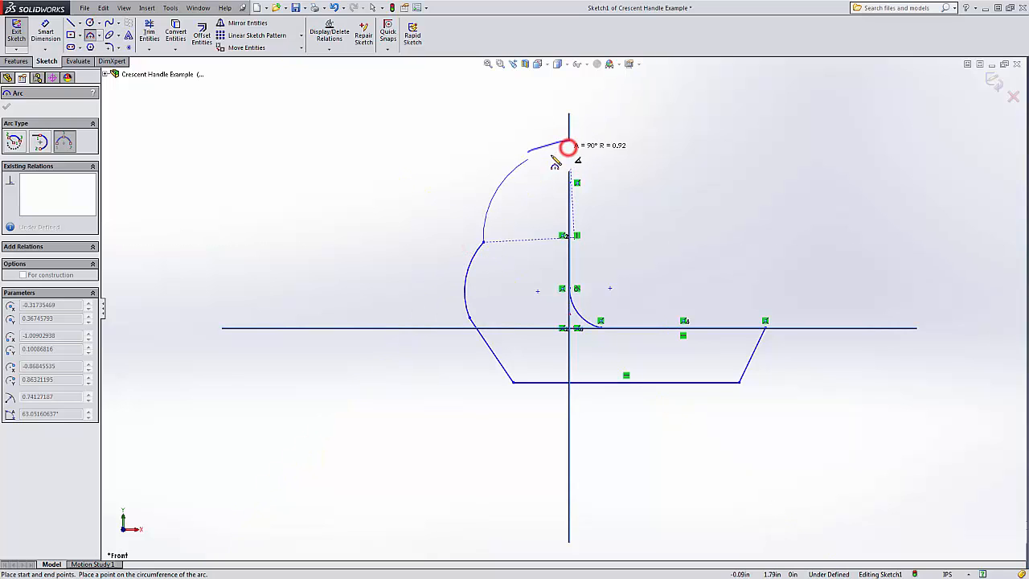
{"action": "left_click", "coordinate": [521, 180]}
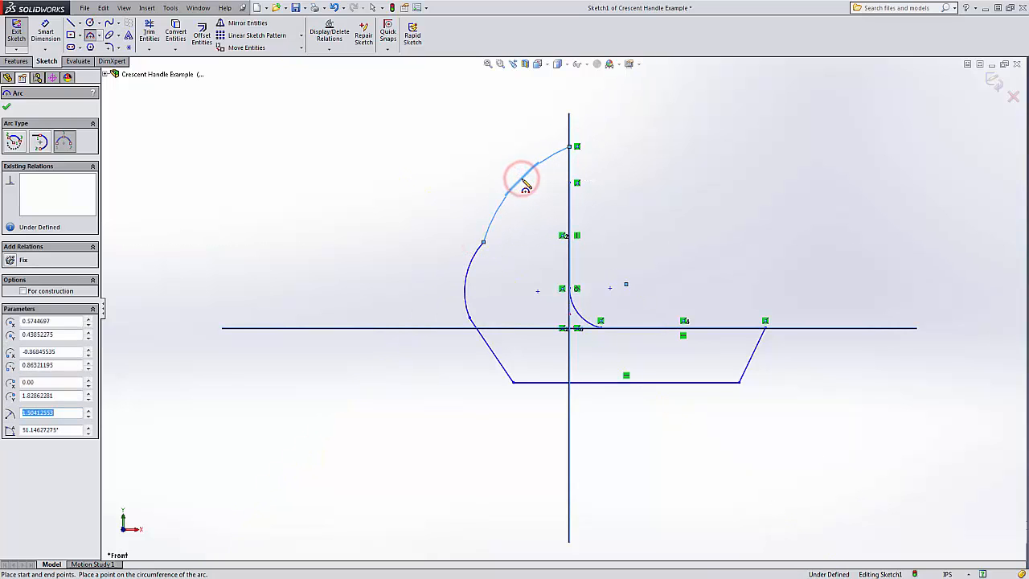
{"action": "key", "text": "Escape"}
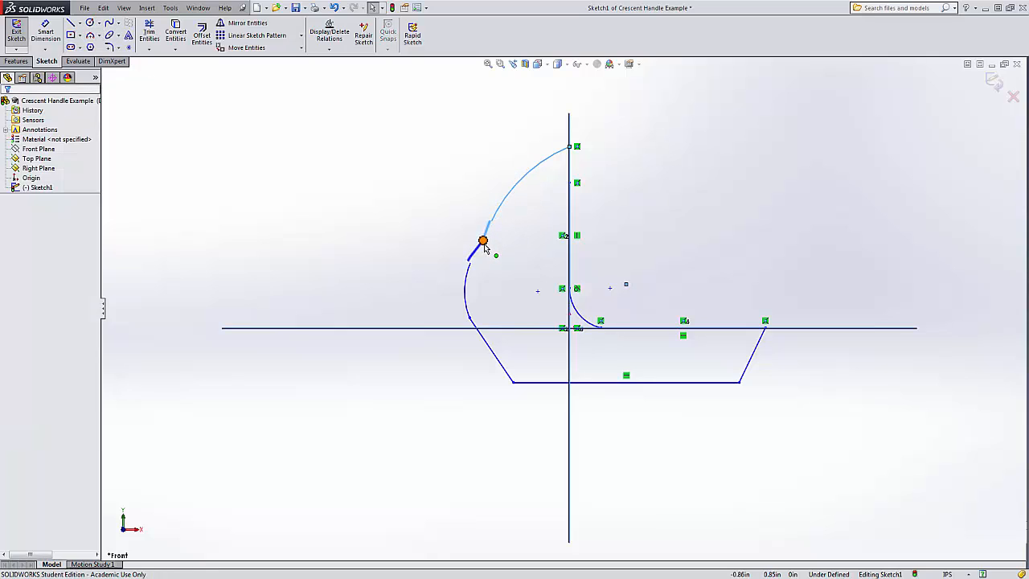
- Move the joint between the two large arcs outward and make the arcs tangent to each other
{"action": "left_click_drag", "start_coordinate": [483, 244], "coordinate": [458, 257]}
{"action": "left_click", "coordinate": [657, 204]}
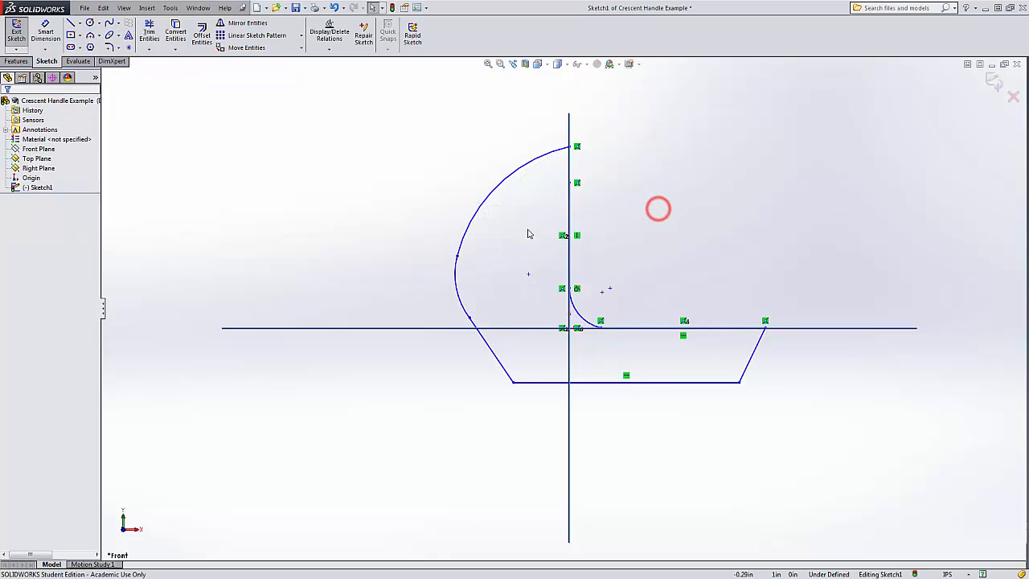
{"action": "left_click", "coordinate": [463, 241]}
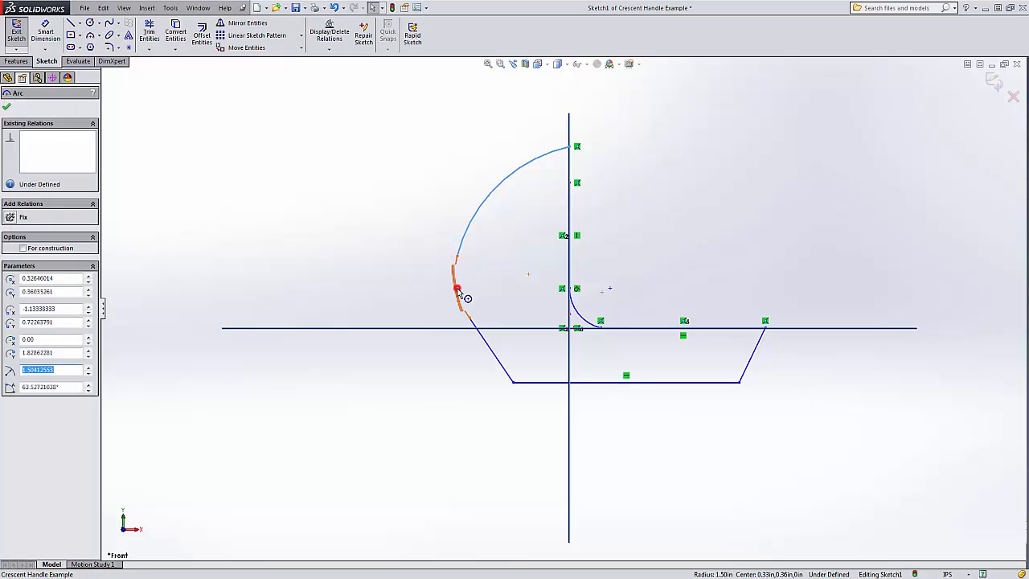
{"action": "left_click", "coordinate": [463, 291], "text": "ctrl"}
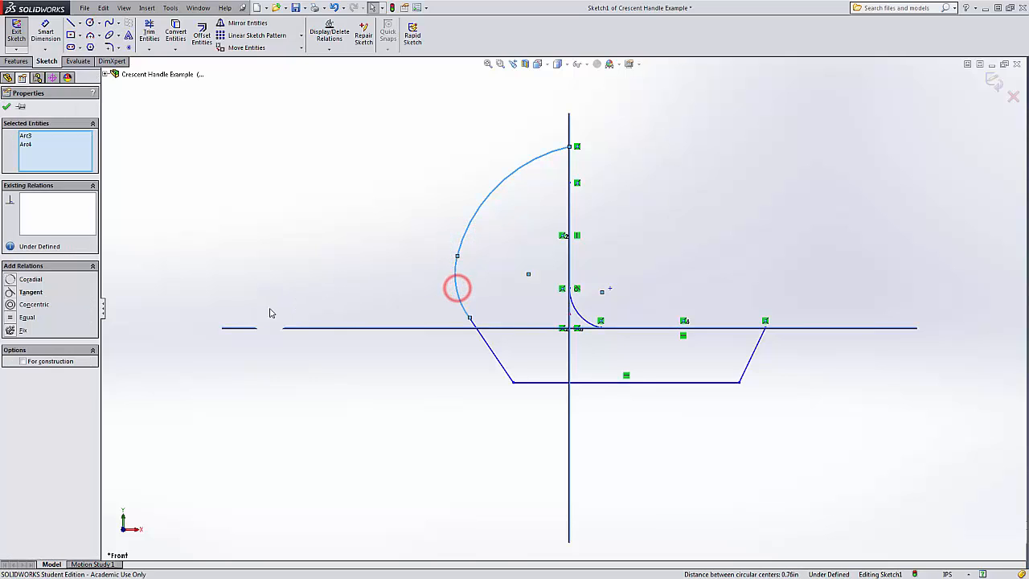
{"action": "left_click", "coordinate": [11, 291]}
{"action": "left_click", "coordinate": [648, 192]}
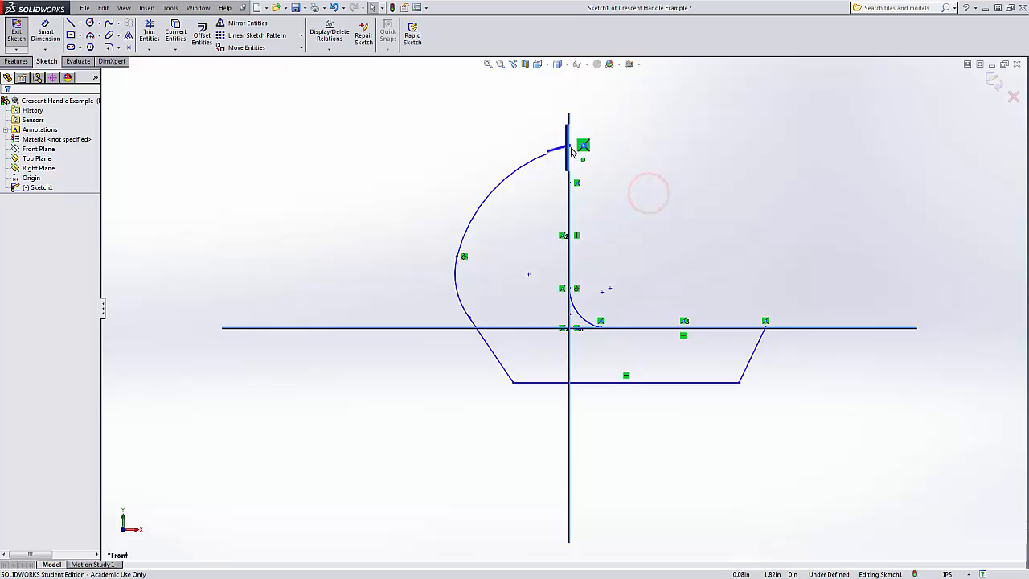
- Raise the upper arc's end along the Right Plane to about 2.12 in and move the lower arc's start up and outward
{"action": "left_click_drag", "start_coordinate": [568, 147], "coordinate": [568, 115]}
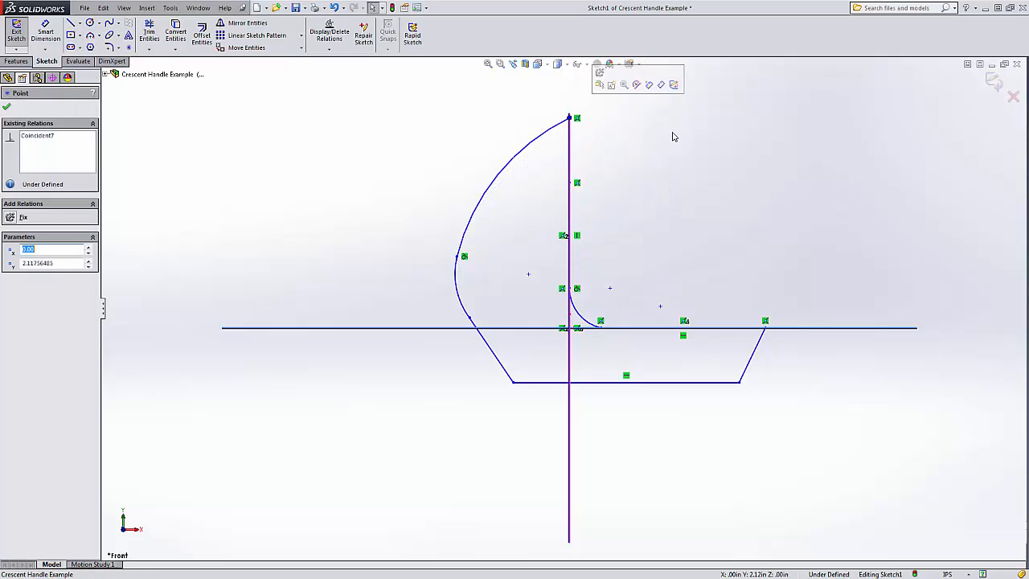
{"action": "left_click", "coordinate": [677, 138]}
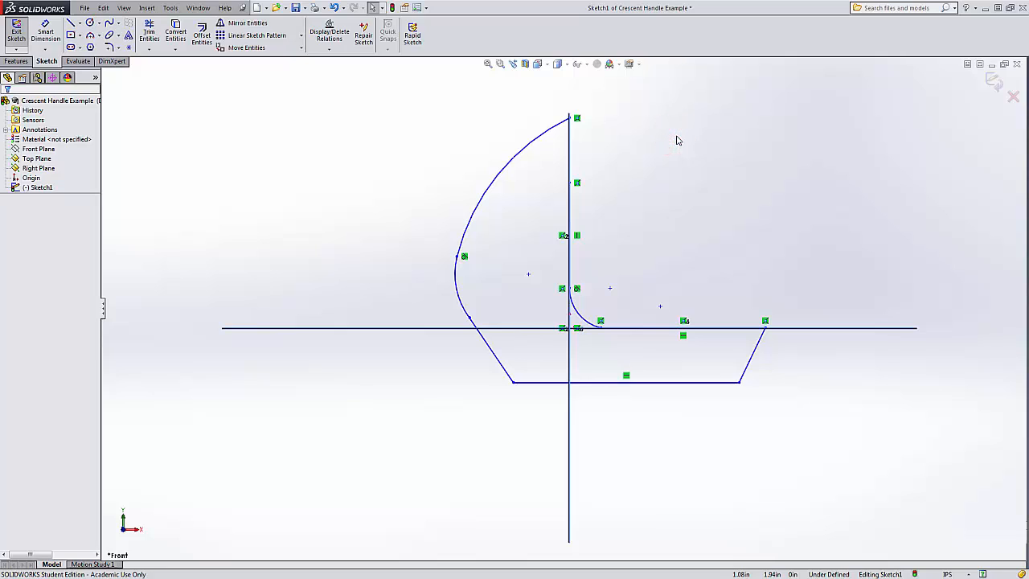
{"action": "left_click_drag", "start_coordinate": [470, 321], "coordinate": [456, 306]}
{"action": "left_click", "coordinate": [700, 191]}
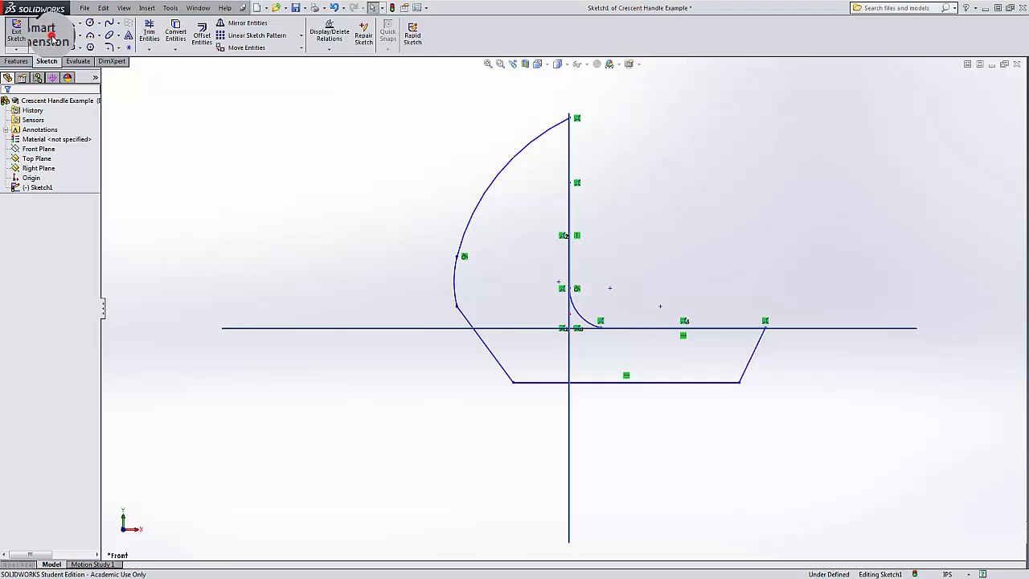
- Dimension the small corner arc where the vertical and horizontal lines meet with a radius of .125 in
{"action": "left_click", "coordinate": [45, 33]}
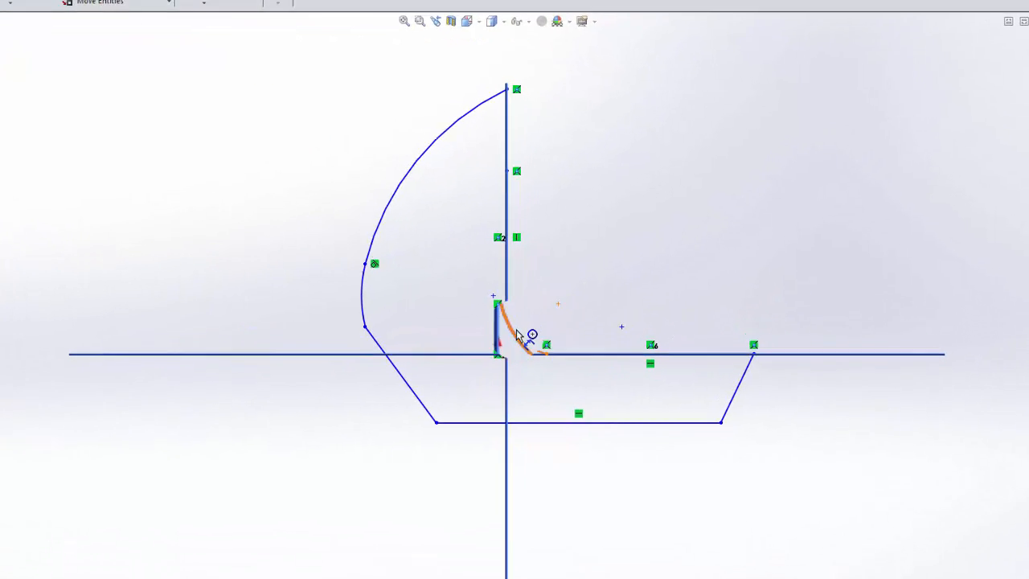
{"action": "left_click", "coordinate": [515, 330]}
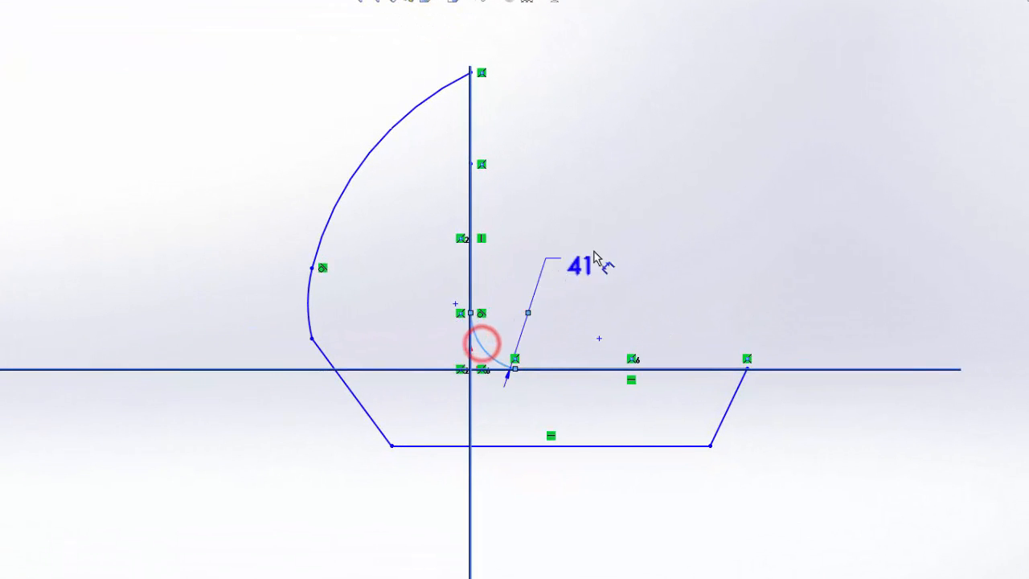
{"action": "left_click", "coordinate": [643, 249]}
{"action": "type", "text": ".125"}
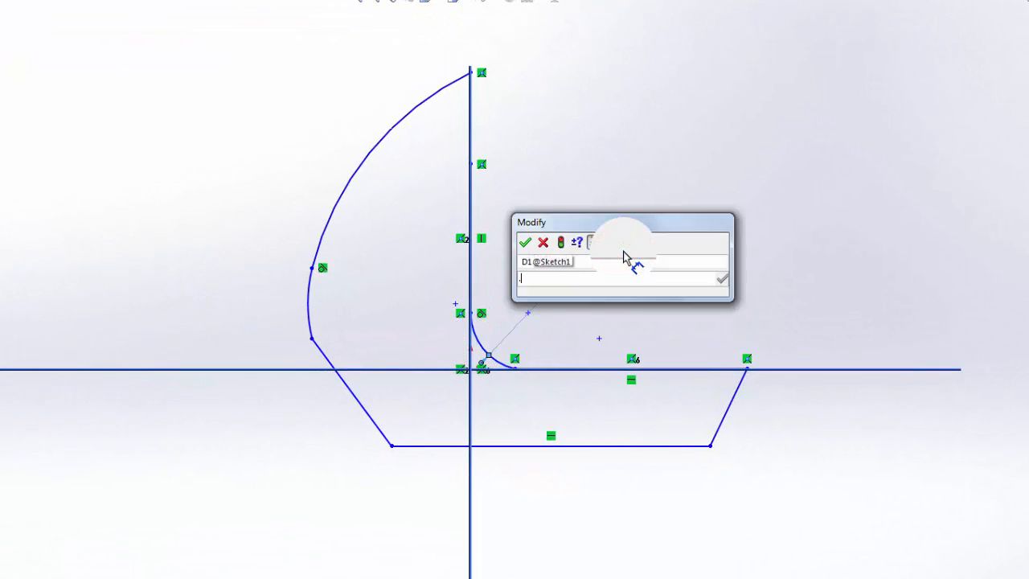
{"action": "key", "text": "Return"}
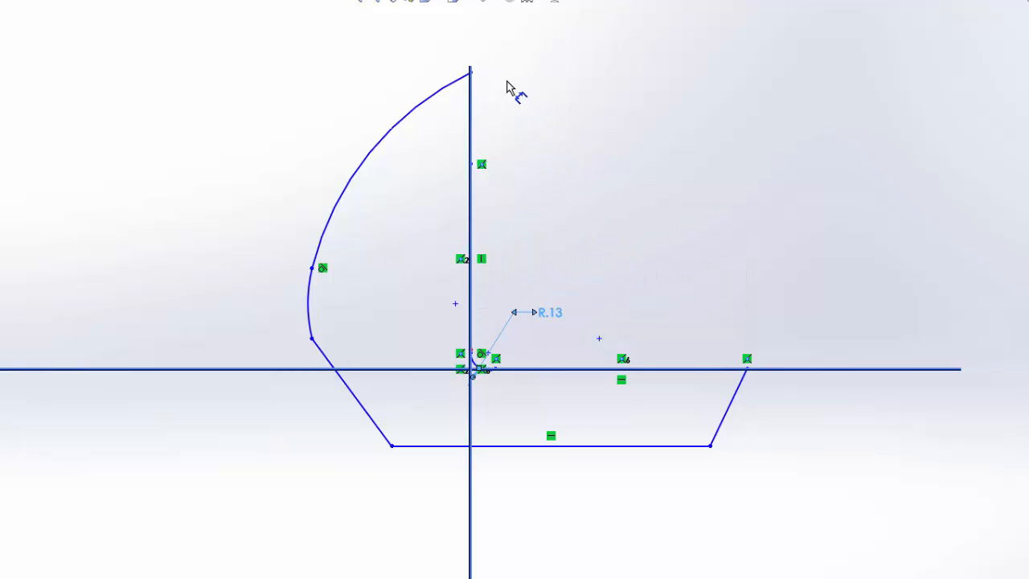
- Try a 1.06 in height dimension from the horizontal line to the upper end of the large arc
{"action": "left_click", "coordinate": [673, 368]}
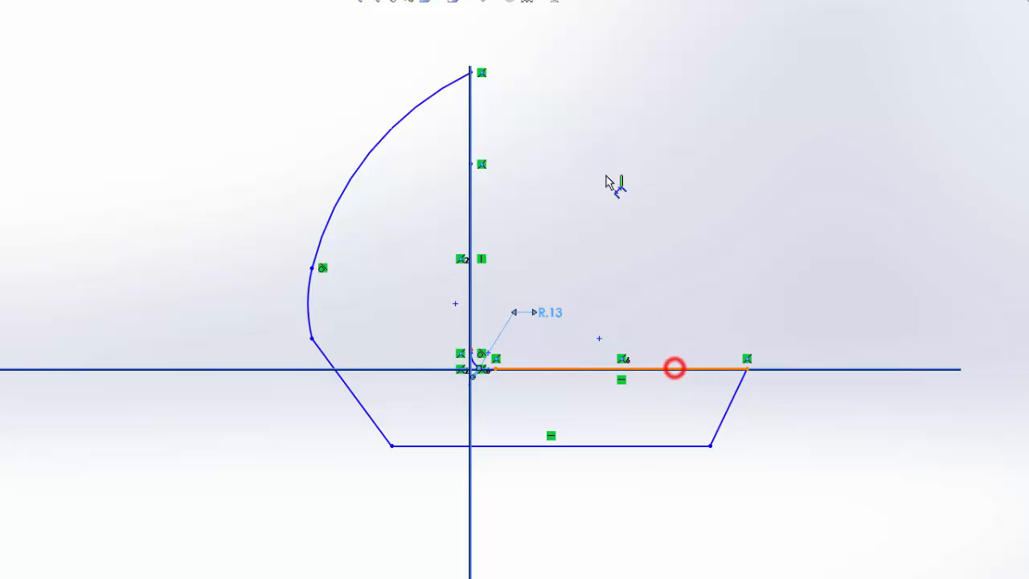
{"action": "left_click", "coordinate": [479, 73]}
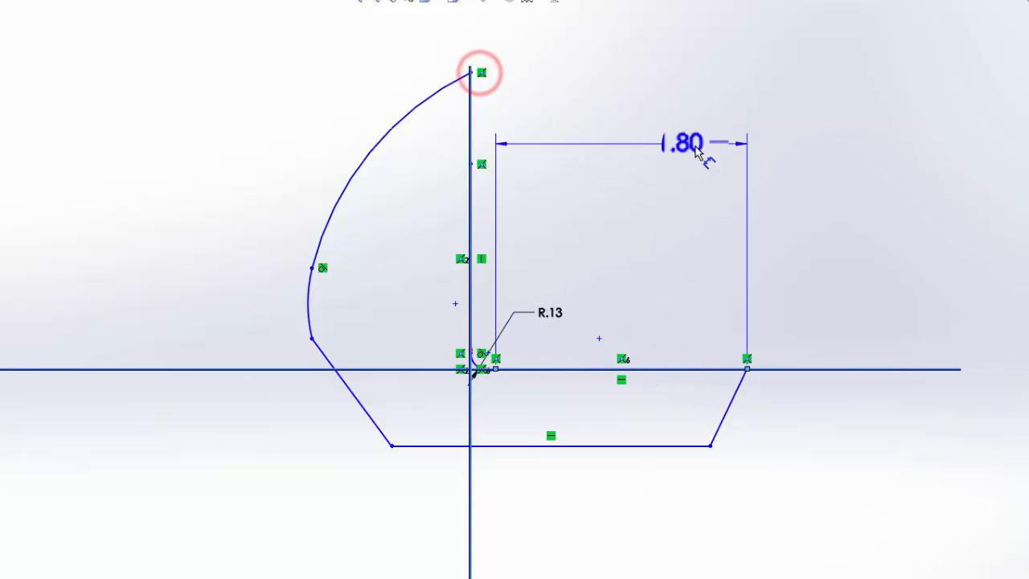
{"action": "left_click", "coordinate": [470, 73]}
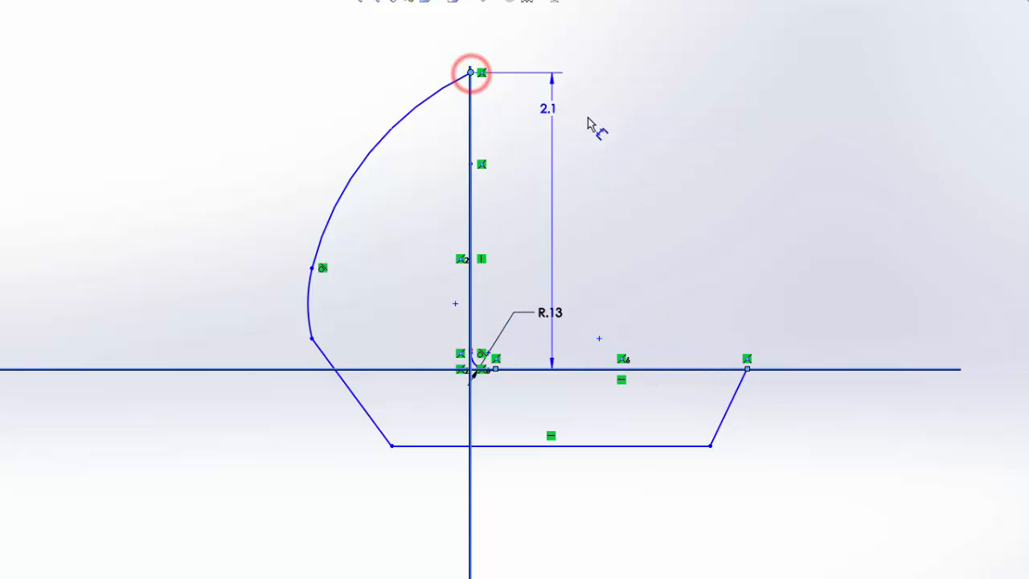
{"action": "left_click", "coordinate": [830, 184]}
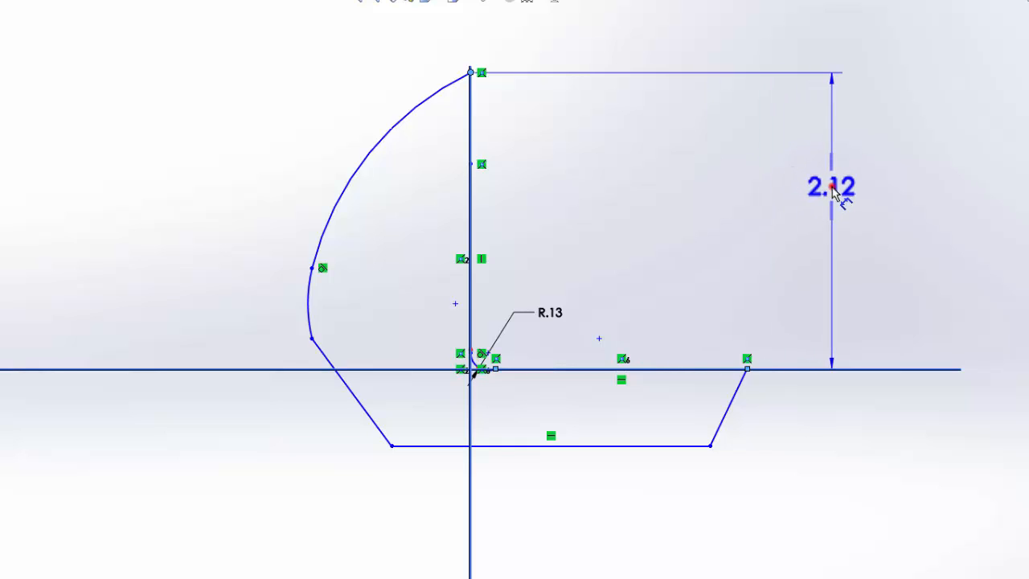
{"action": "left_click", "coordinate": [832, 189]}
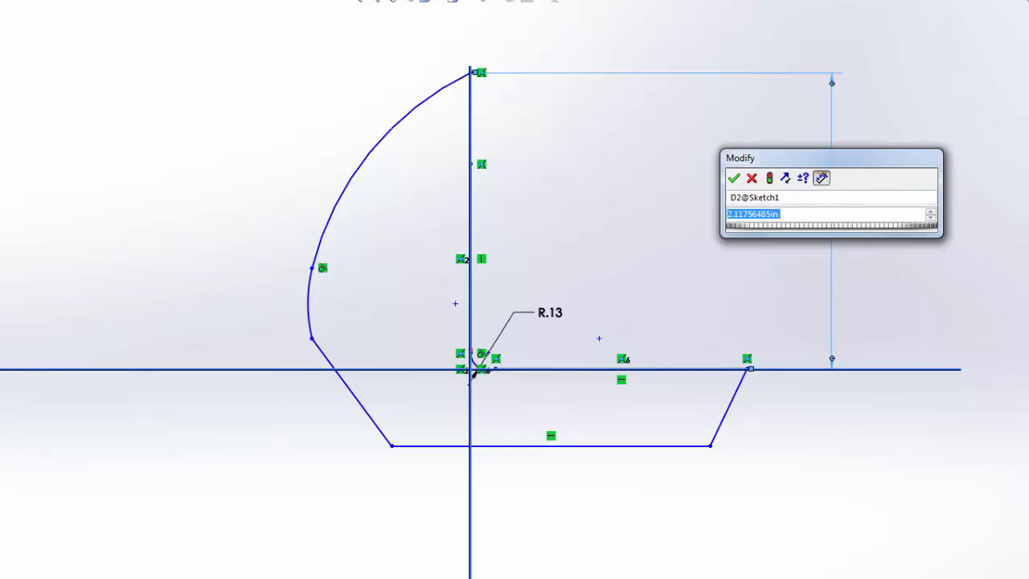
{"action": "left_click", "coordinate": [805, 219]}
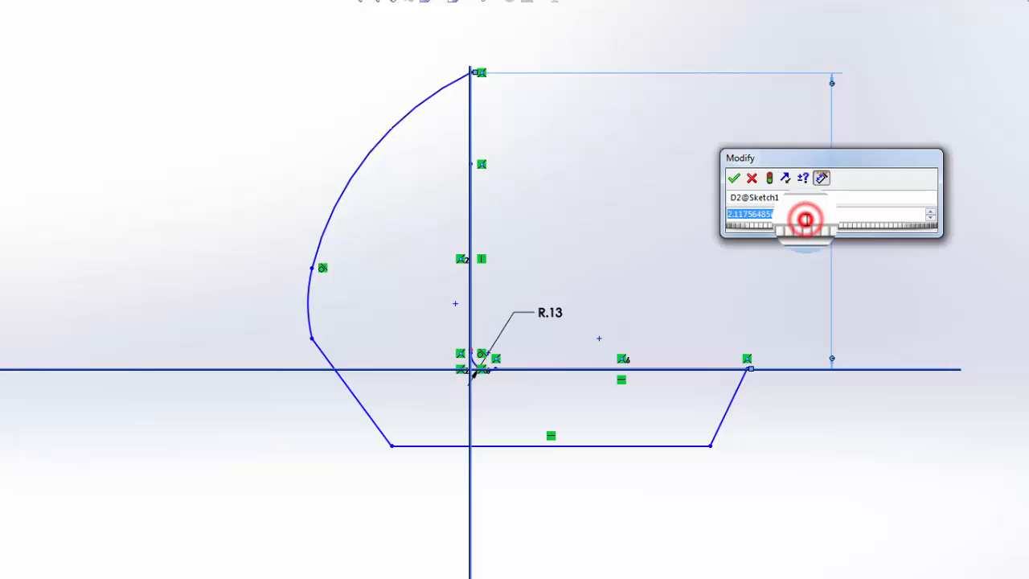
{"action": "type", "text": "1.06"}
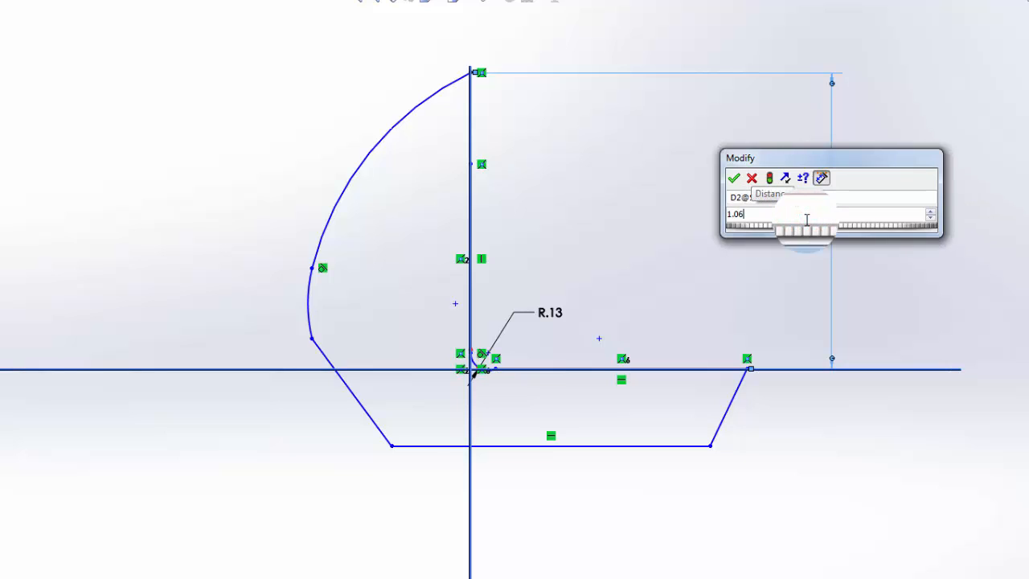
{"action": "key", "text": "Return"}
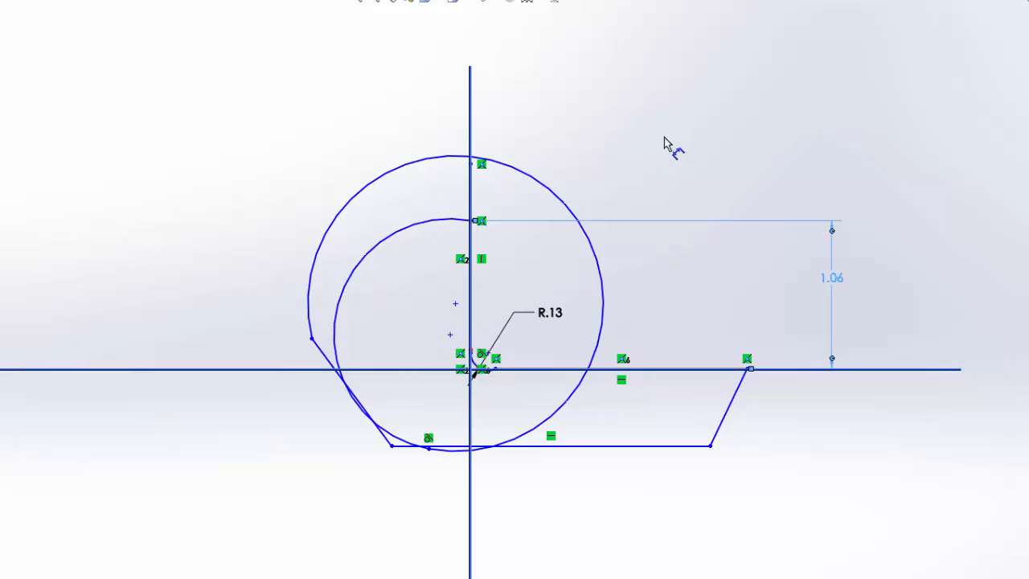
- Try to reposition the endpoints of the distorted large arcs, and delete both arcs together with the attached height dimension
{"action": "mouse_move", "coordinate": [667, 141]}
{"action": "left_mouse_down"}
{"action": "mouse_move", "coordinate": [429, 273]}
{"action": "mouse_move", "coordinate": [322, 351]}
{"action": "mouse_move", "coordinate": [310, 338]}
{"action": "mouse_move", "coordinate": [326, 394]}
{"action": "mouse_move", "coordinate": [344, 355]}
{"action": "mouse_move", "coordinate": [312, 341]}
{"action": "left_mouse_up"}
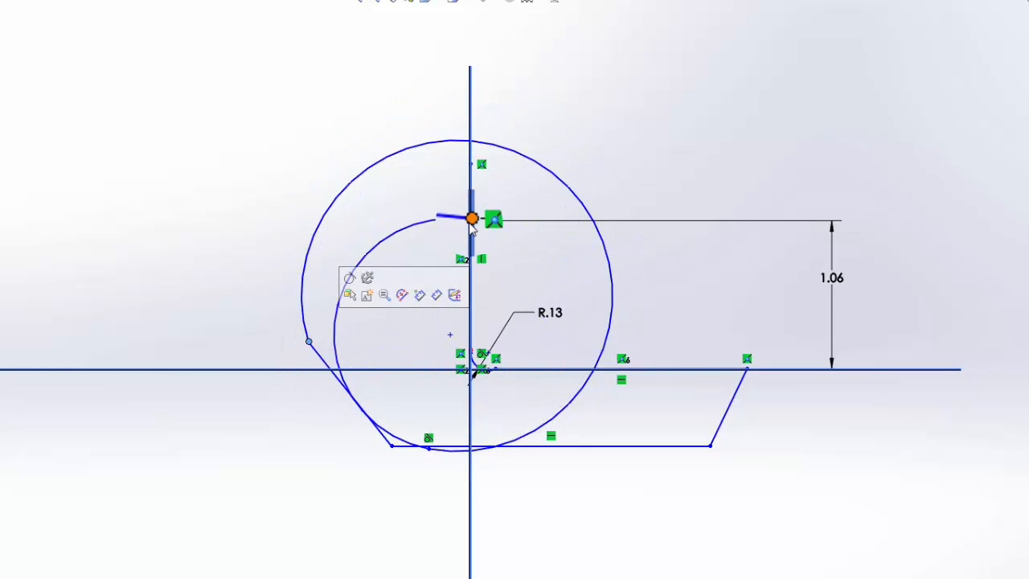
{"action": "mouse_move", "coordinate": [471, 221]}
{"action": "left_mouse_down"}
{"action": "mouse_move", "coordinate": [472, 150]}
{"action": "mouse_move", "coordinate": [470, 189]}
{"action": "mouse_move", "coordinate": [471, 164]}
{"action": "left_mouse_up"}
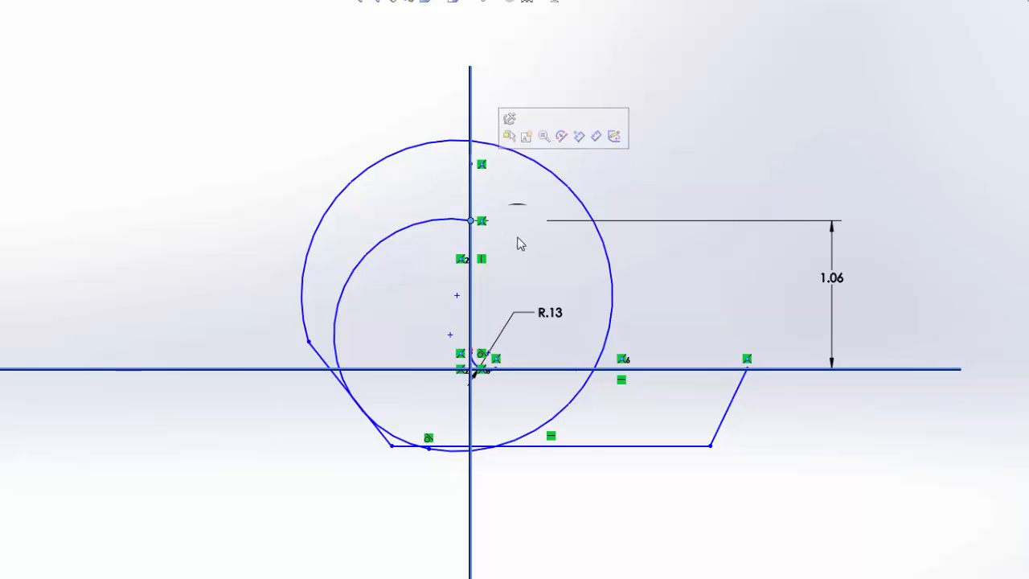
{"action": "left_click", "coordinate": [397, 232]}
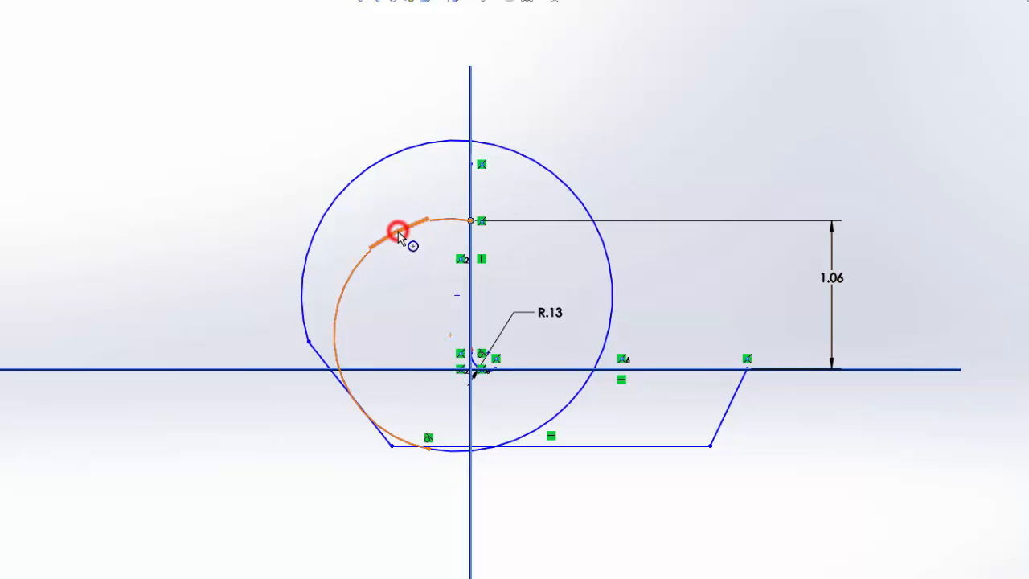
{"action": "key", "text": "Delete"}
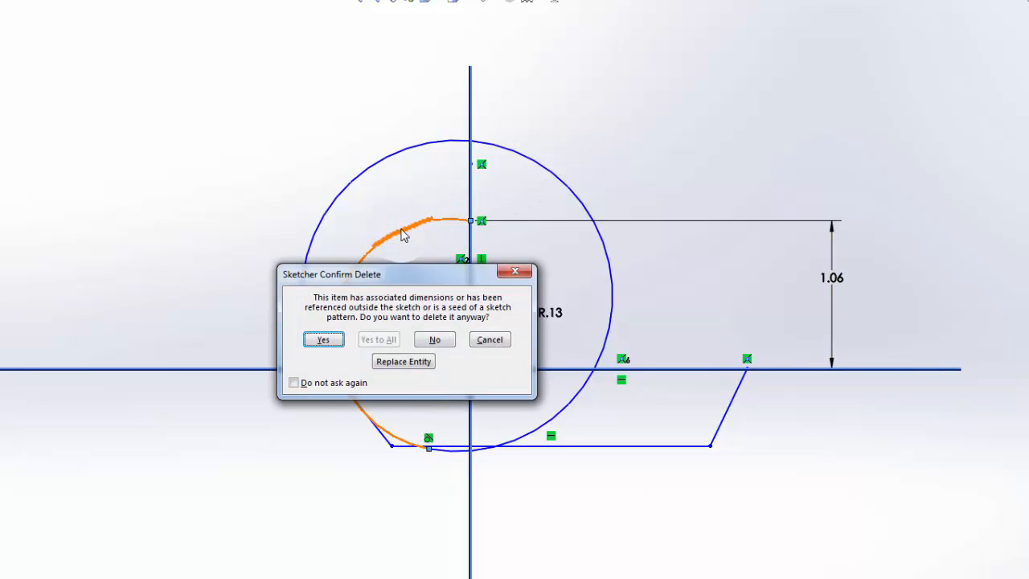
{"action": "left_click", "coordinate": [323, 340]}
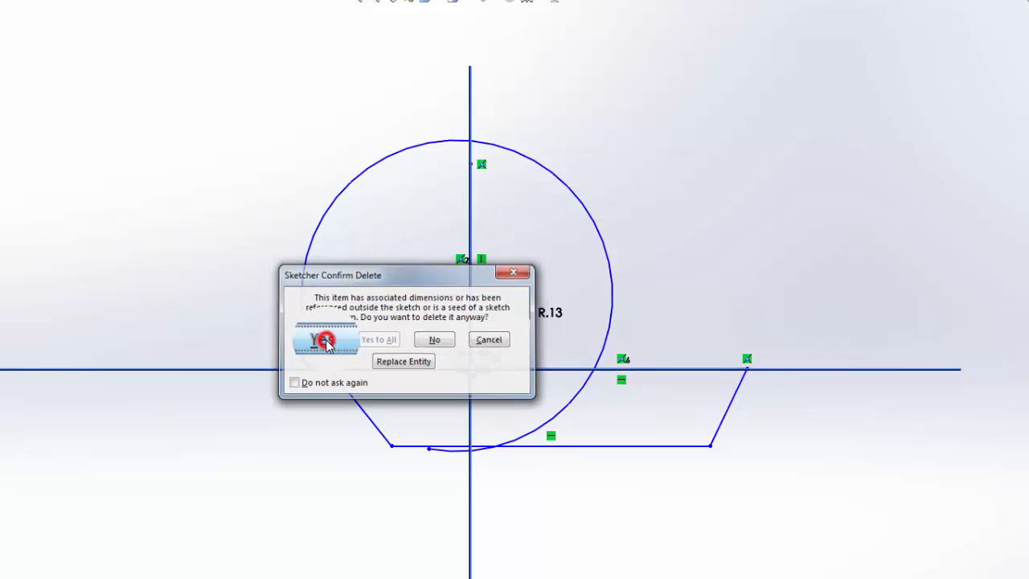
{"action": "left_click", "coordinate": [340, 199]}
{"action": "key", "text": "Delete"}
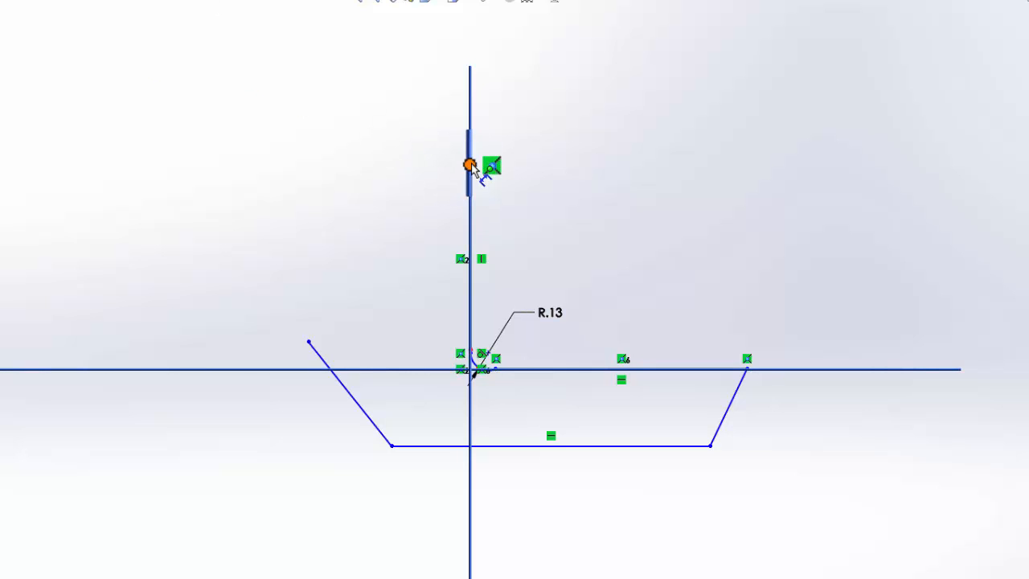
- Dimension the height from the horizontal jaw line to the upper end of the vertical line as 1.06 in
{"action": "left_click", "coordinate": [471, 164]}
{"action": "left_click", "coordinate": [656, 369]}
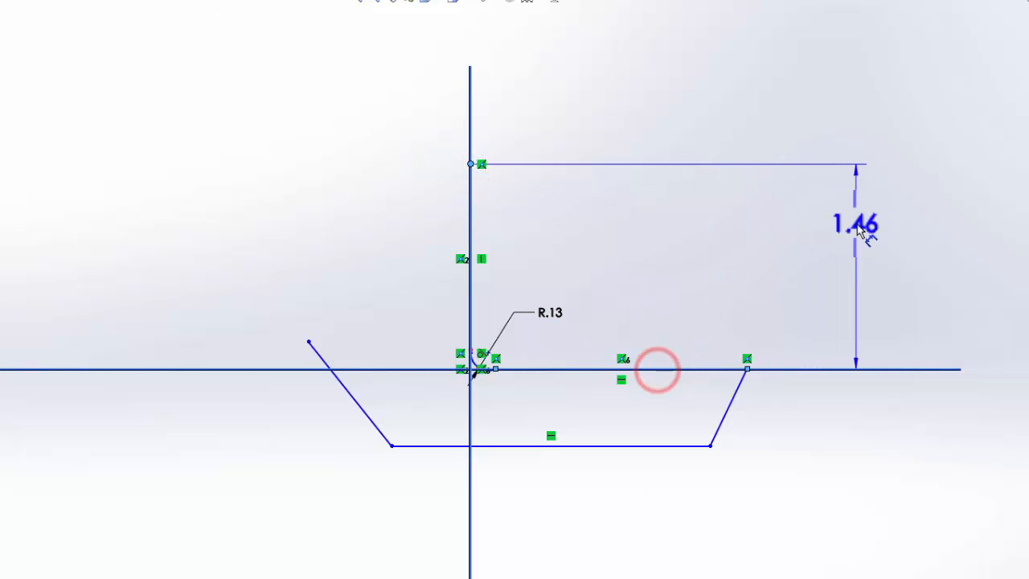
{"action": "left_click", "coordinate": [855, 233]}
{"action": "type", "text": "1."}
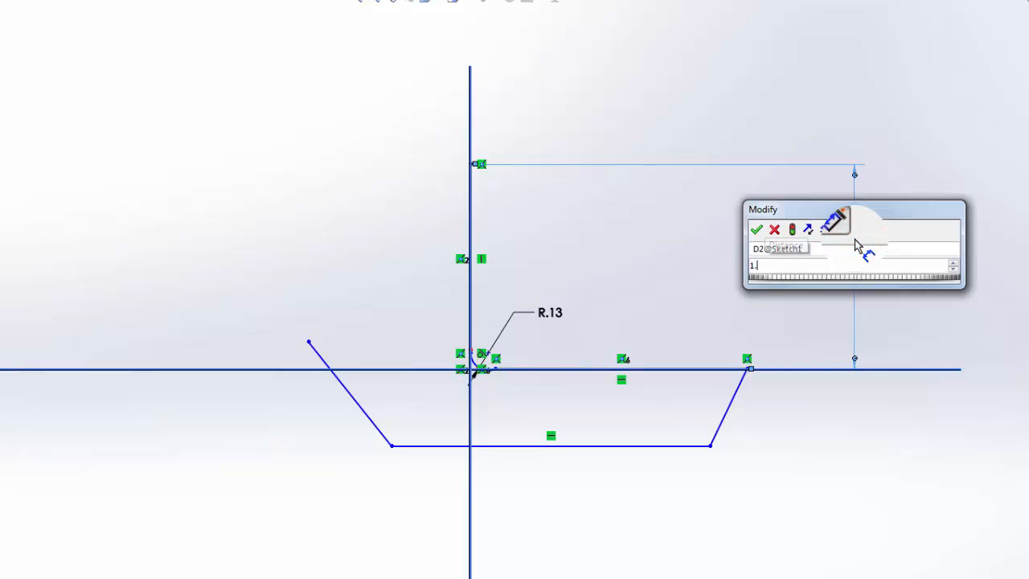
{"action": "type", "text": "06"}
{"action": "key", "text": "Return"}
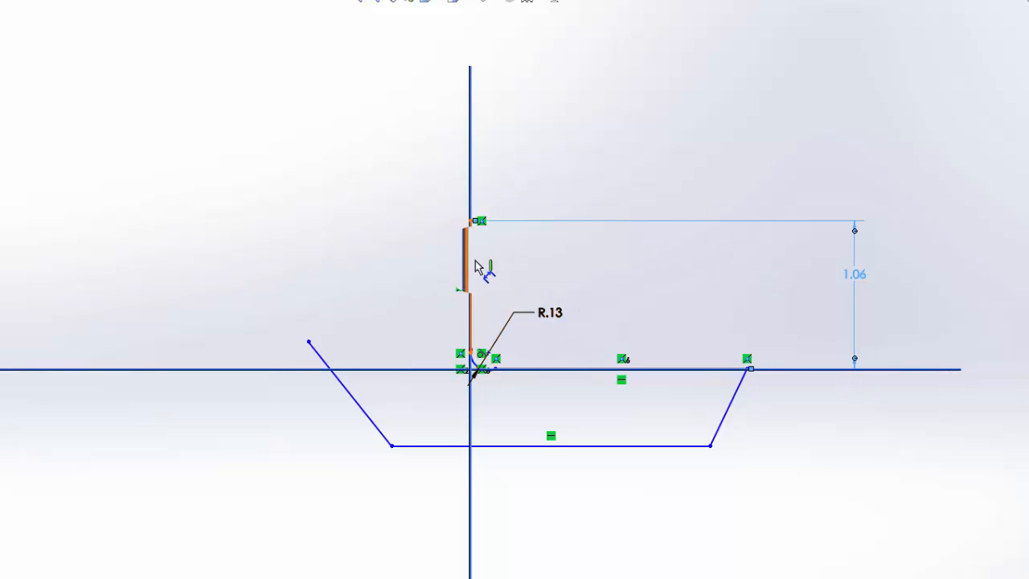
- Dimension the distance from the vertical line to the outer end of the horizontal jaw line as 1.63 in
{"action": "left_click", "coordinate": [471, 257]}
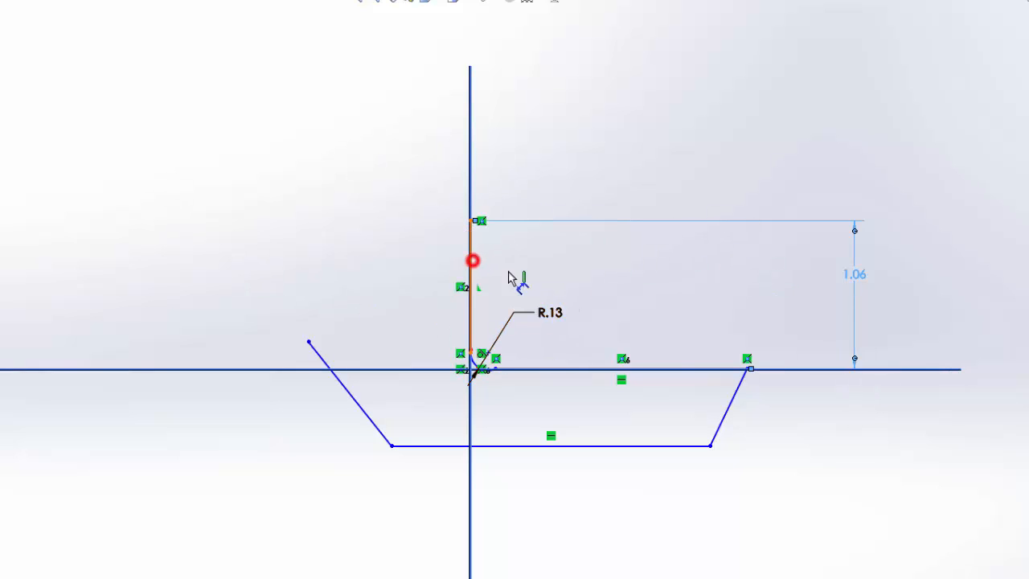
{"action": "left_click", "coordinate": [746, 368]}
{"action": "left_click", "coordinate": [613, 126]}
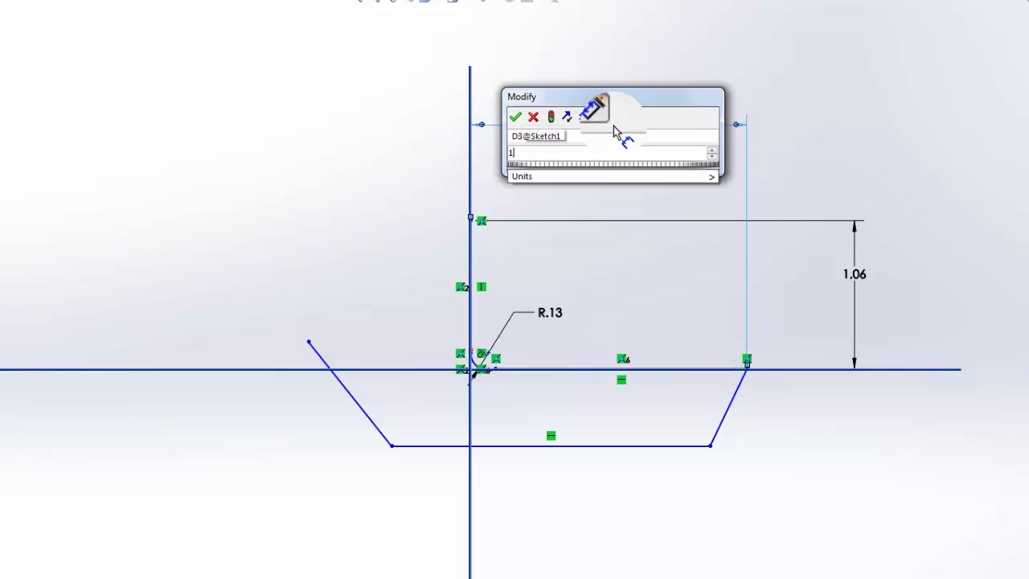
{"action": "type", "text": "1.63"}
{"action": "key", "text": "Return"}
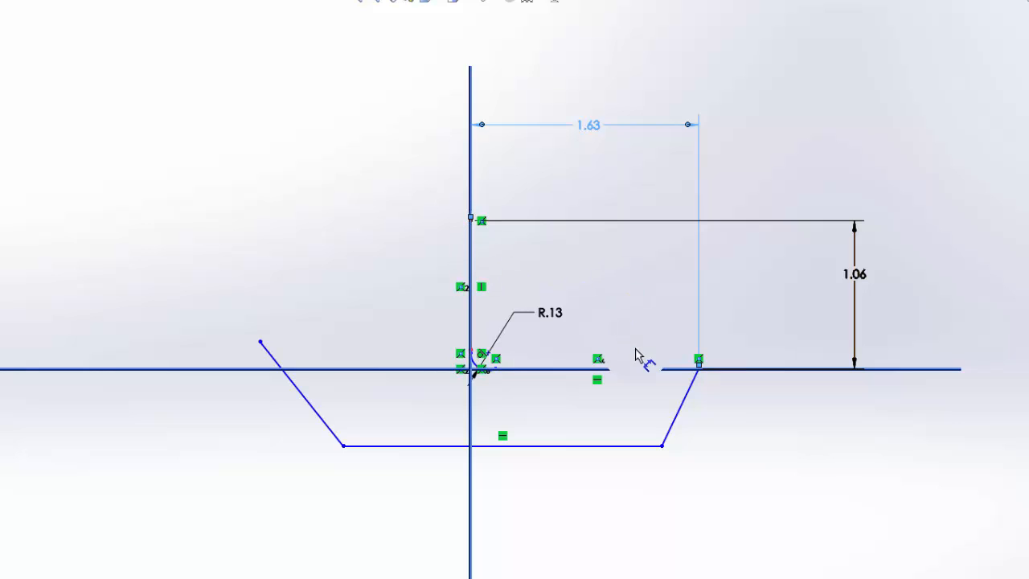
- Dimension the lower horizontal line .50 in below the Top Plane
{"action": "left_click_drag", "start_coordinate": [696, 373], "coordinate": [699, 368]}
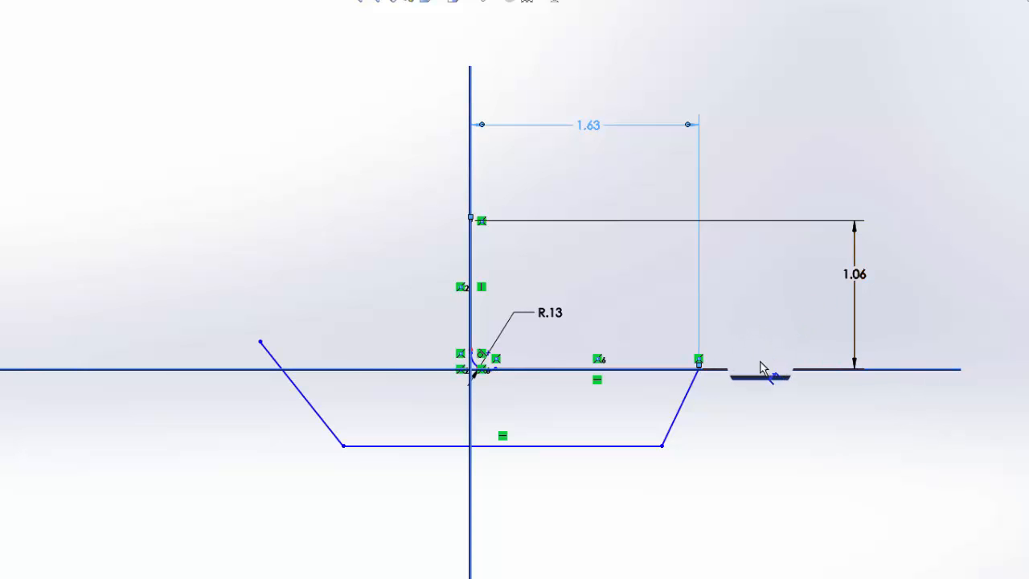
{"action": "left_click", "coordinate": [757, 368]}
{"action": "left_click", "coordinate": [632, 446]}
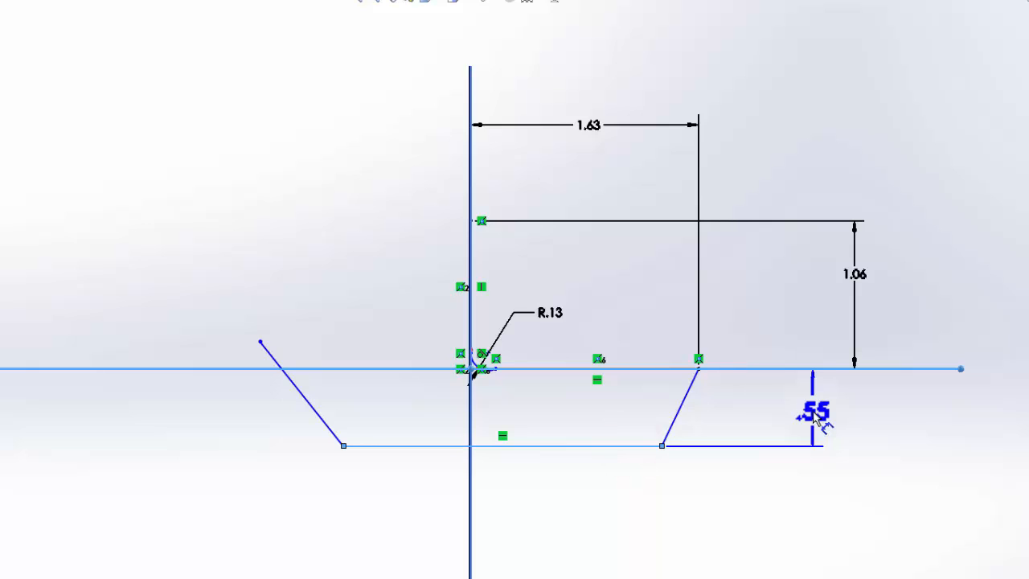
{"action": "left_click", "coordinate": [814, 411]}
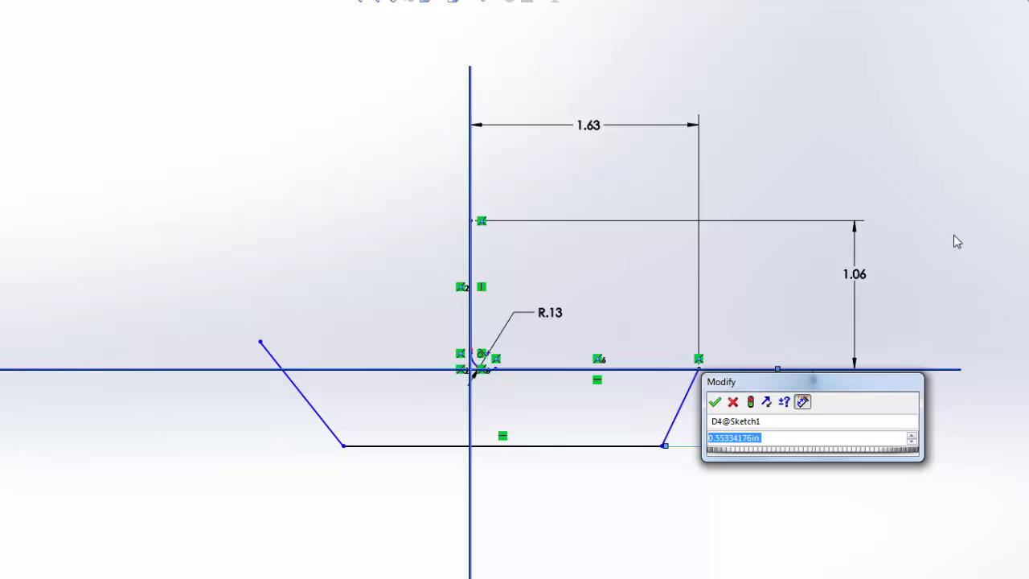
{"action": "type", "text": ".5"}
{"action": "key", "text": "Return"}
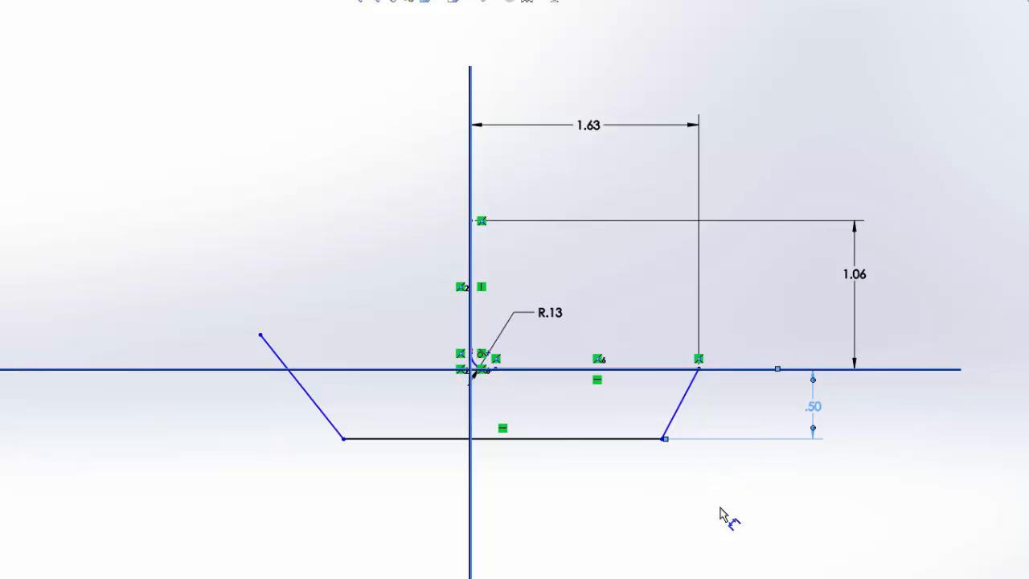
- Dimension the angle between the right slanted line and the Right Plane as 21°
{"action": "left_click", "coordinate": [683, 404]}
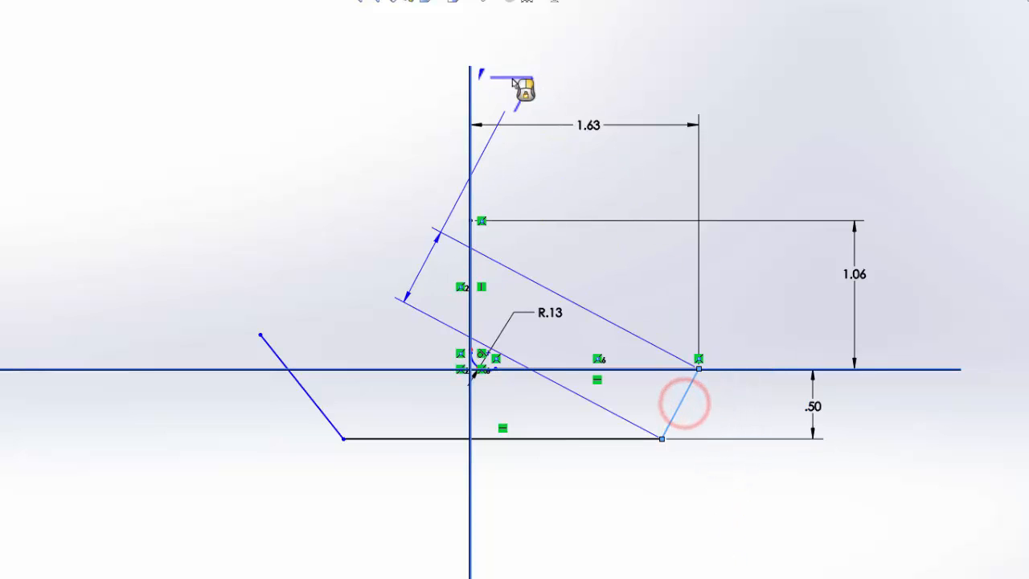
{"action": "left_click", "coordinate": [471, 86]}
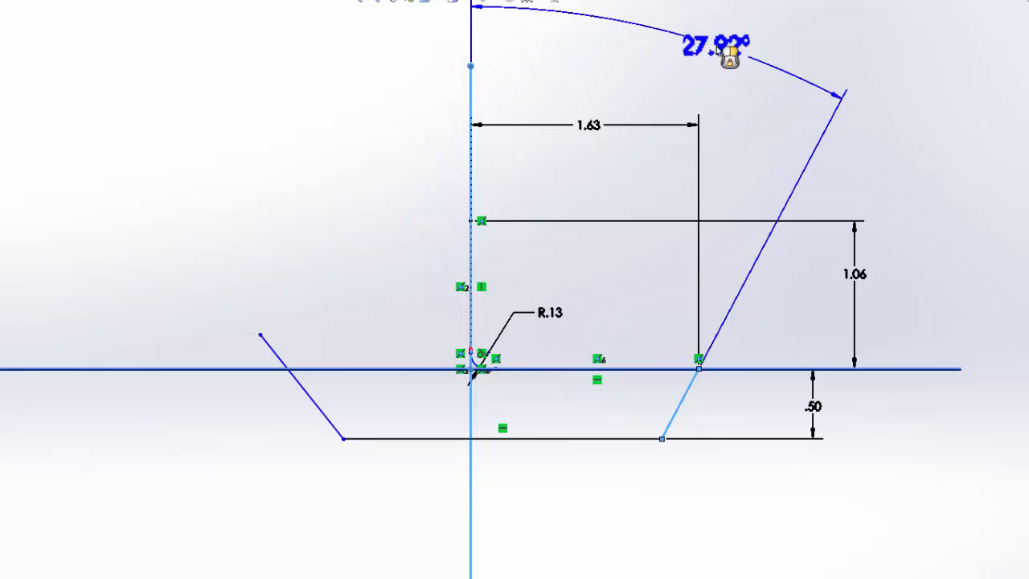
{"action": "left_click", "coordinate": [712, 48]}
{"action": "type", "text": "21"}
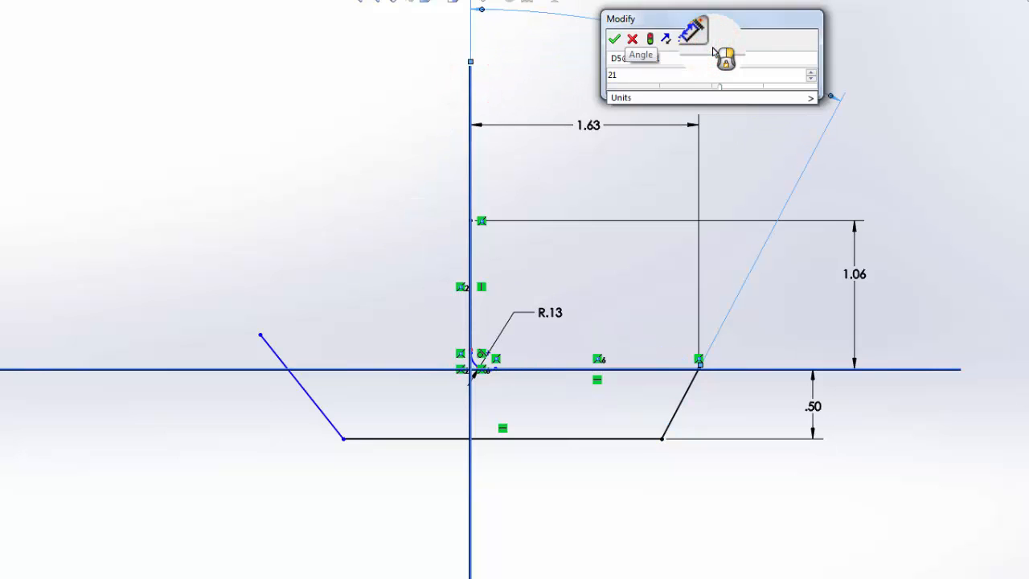
{"action": "key", "text": "Return"}
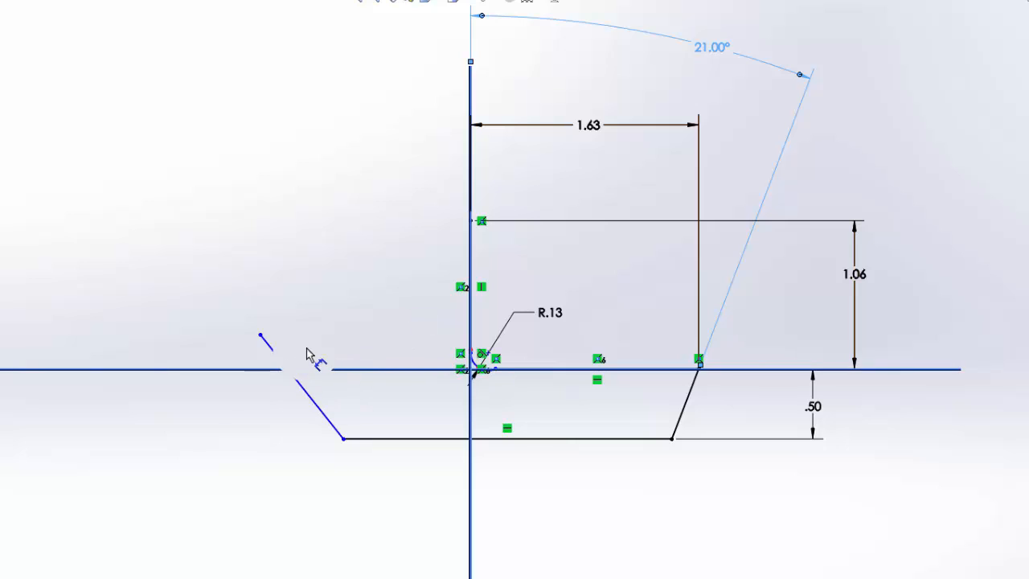
- Dimension the left slanted line at 44° to the Top Plane and its vertical height above the lower line as .20 in
{"action": "left_click", "coordinate": [276, 354]}
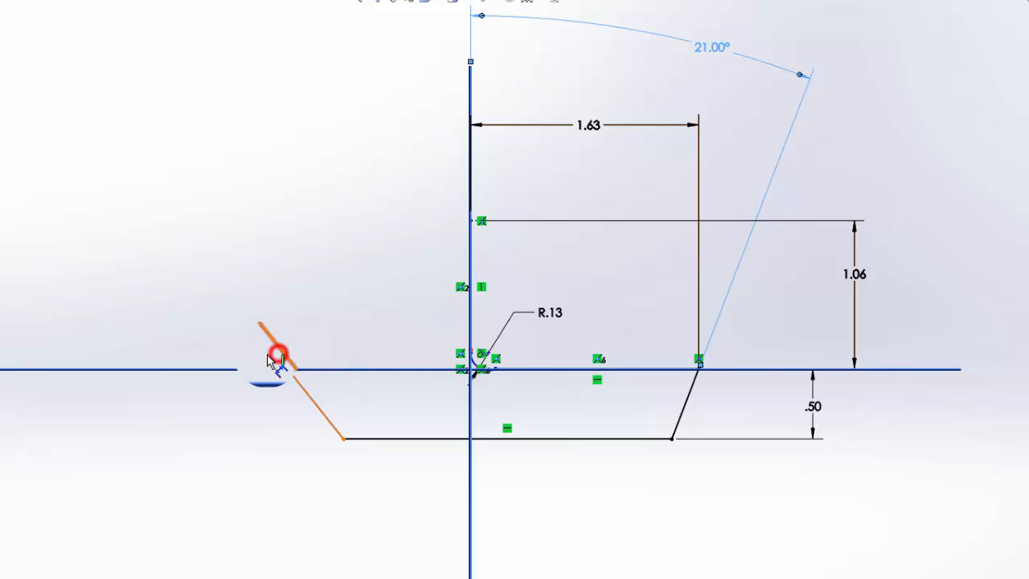
{"action": "left_click", "coordinate": [229, 370]}
{"action": "left_click", "coordinate": [37, 217]}
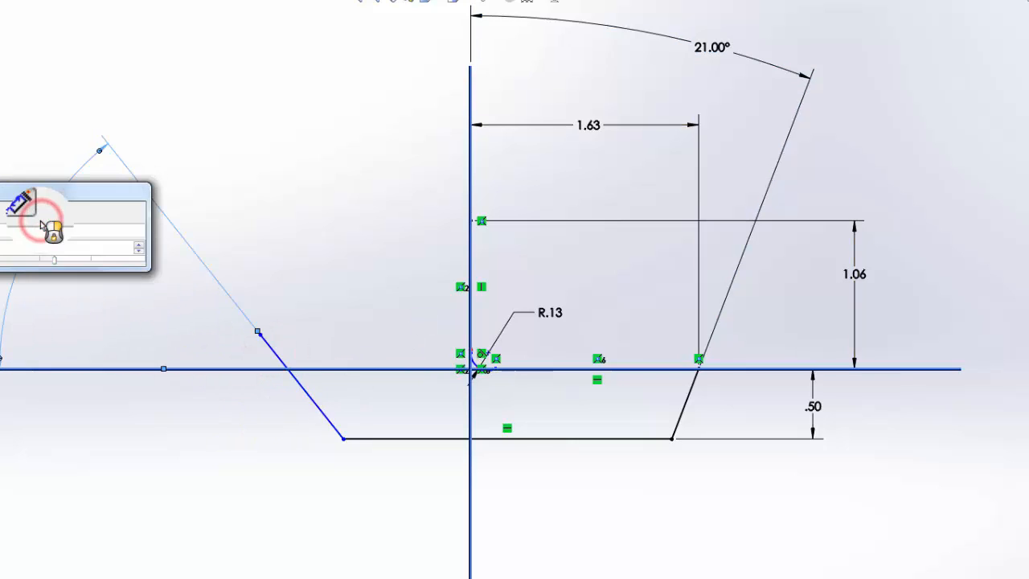
{"action": "key", "text": "Return"}
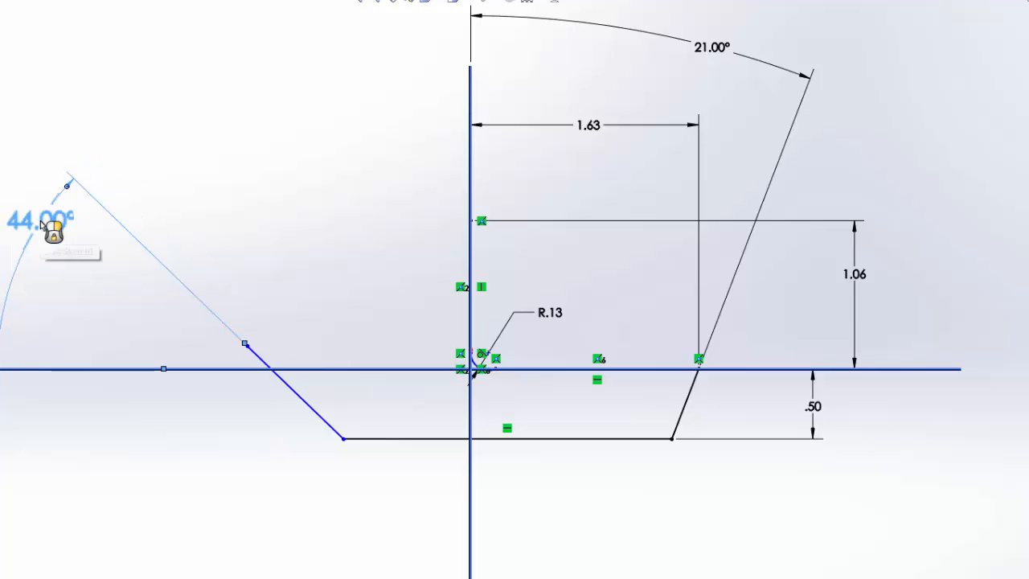
{"action": "left_click", "coordinate": [248, 347]}
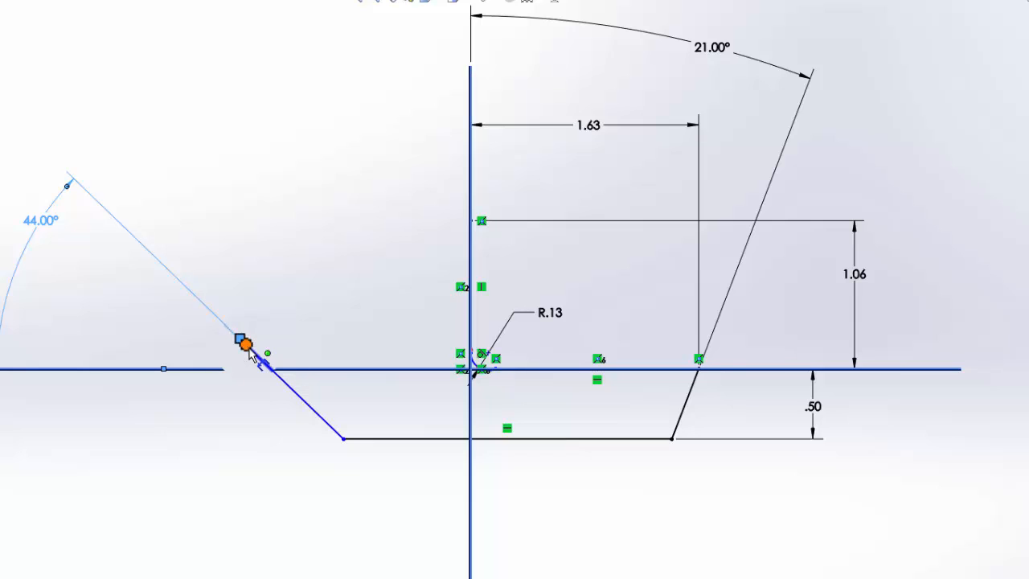
{"action": "left_click", "coordinate": [371, 437]}
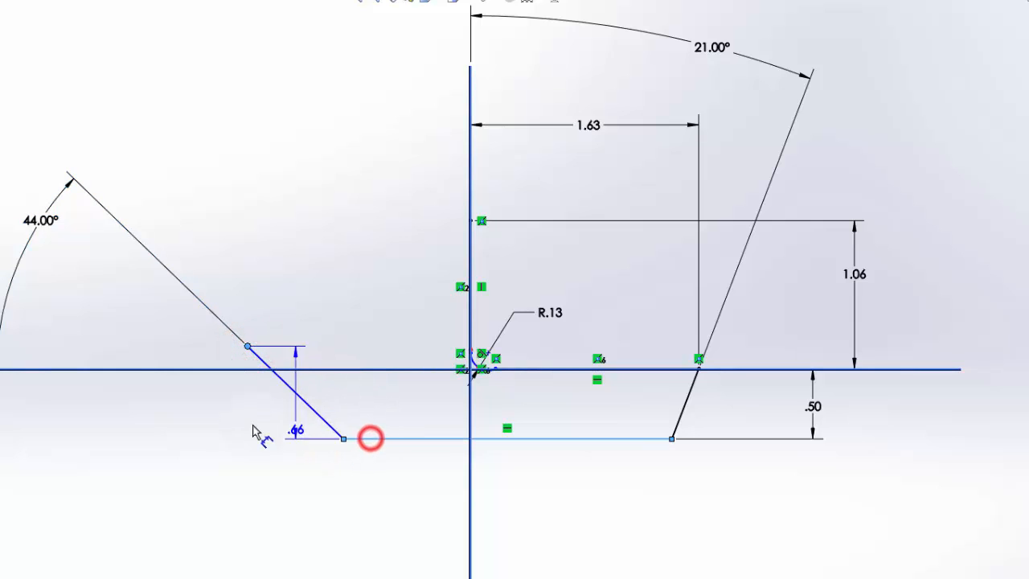
{"action": "left_click", "coordinate": [103, 408]}
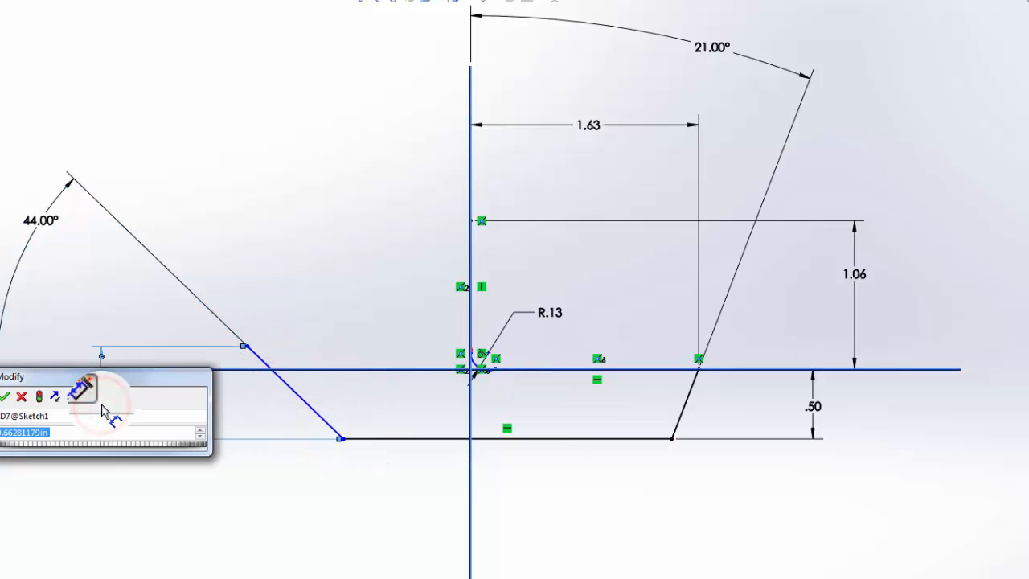
{"action": "key", "text": "Return"}
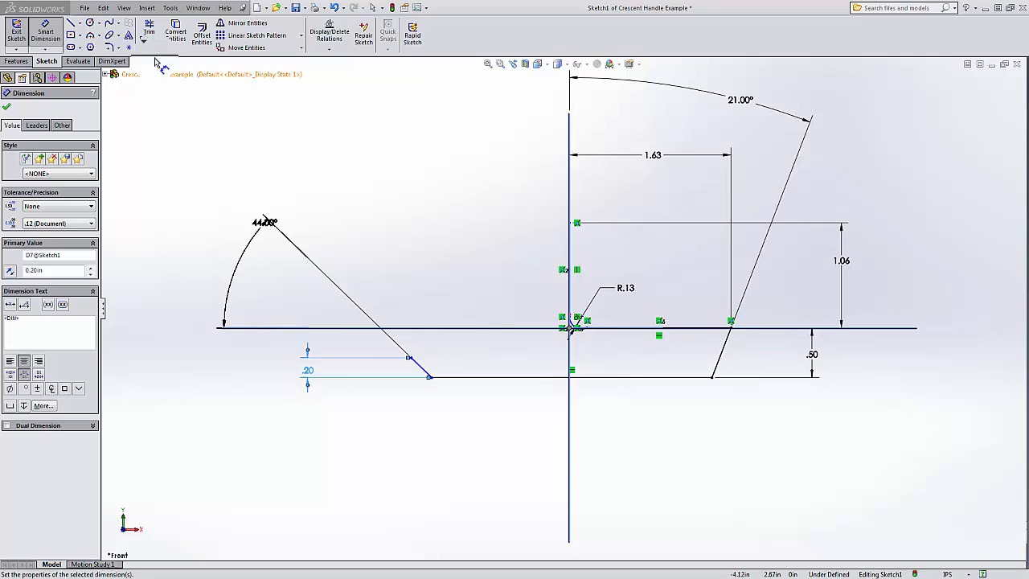
- Sketch two connected three-point arcs, radii about 1.25 in and 2.68 in, from the left slanted line's upper end to the Right Plane
{"action": "left_click", "coordinate": [90, 36]}
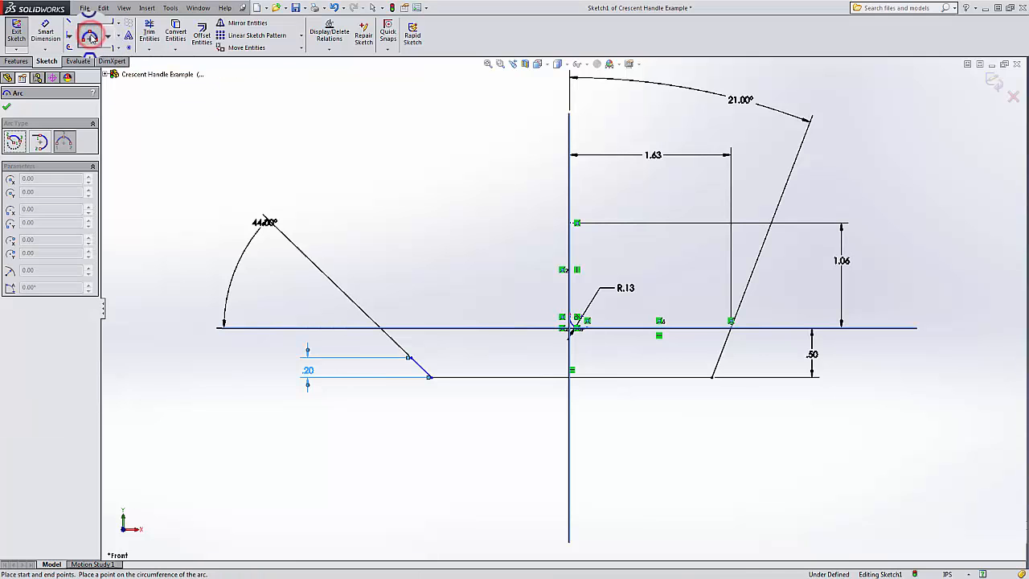
{"action": "left_click", "coordinate": [409, 357]}
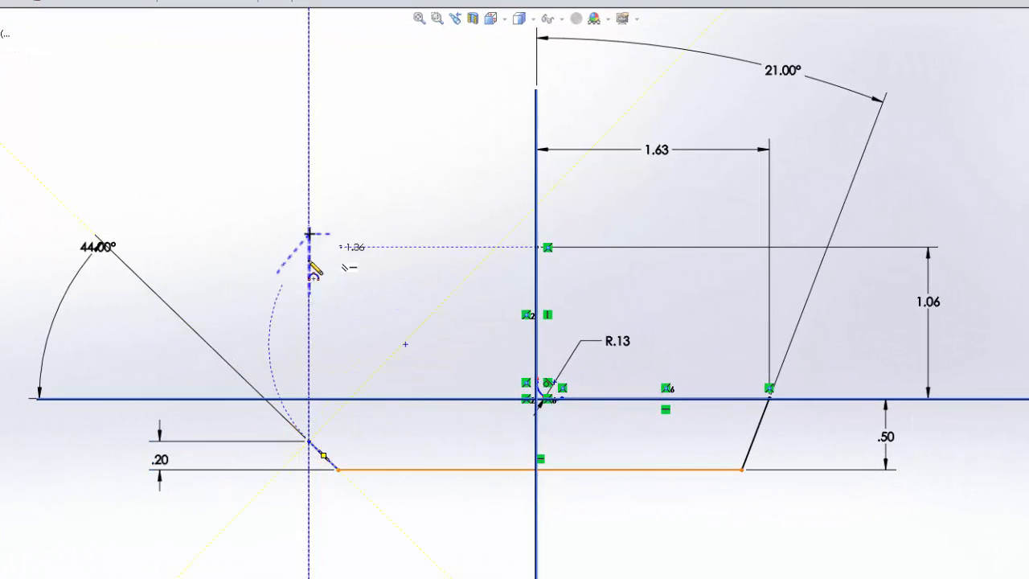
{"action": "left_click", "coordinate": [295, 289]}
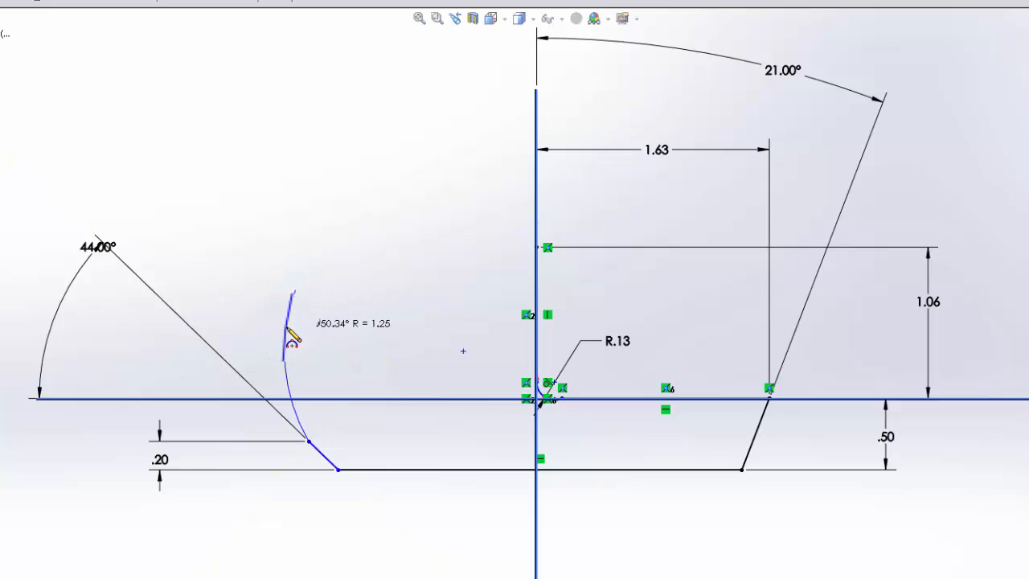
{"action": "left_click", "coordinate": [287, 323]}
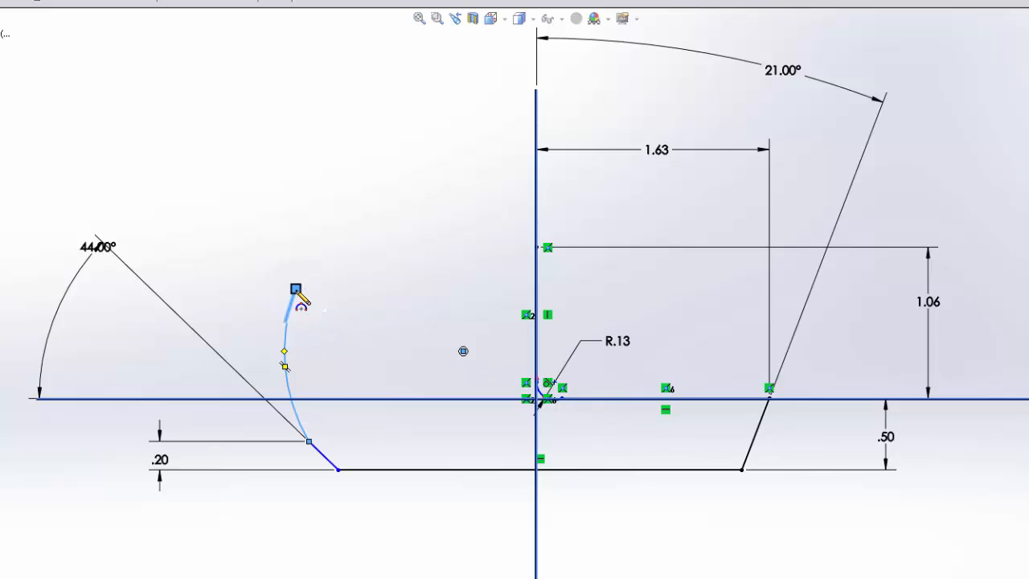
{"action": "left_click", "coordinate": [296, 289]}
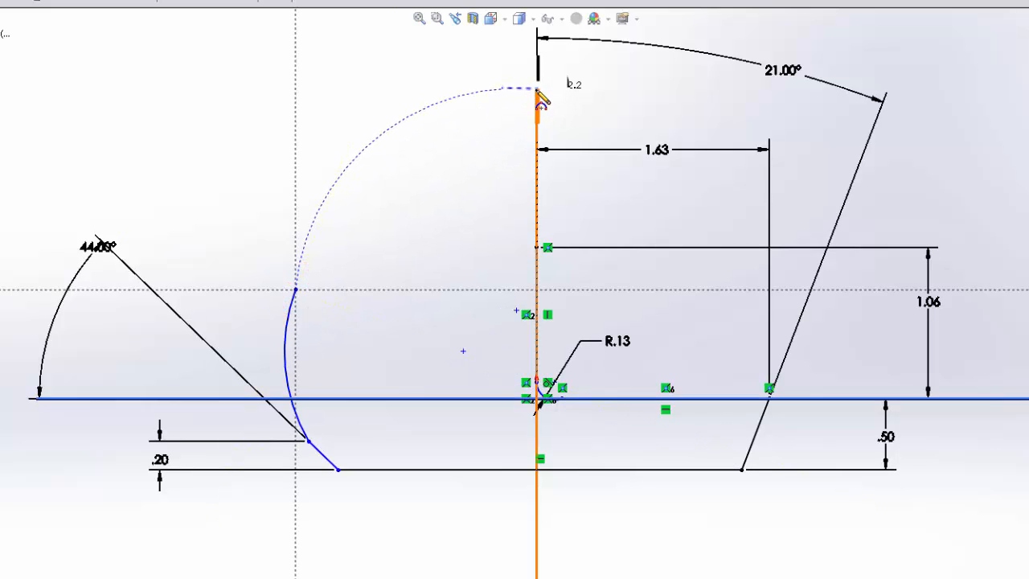
{"action": "left_click", "coordinate": [536, 90]}
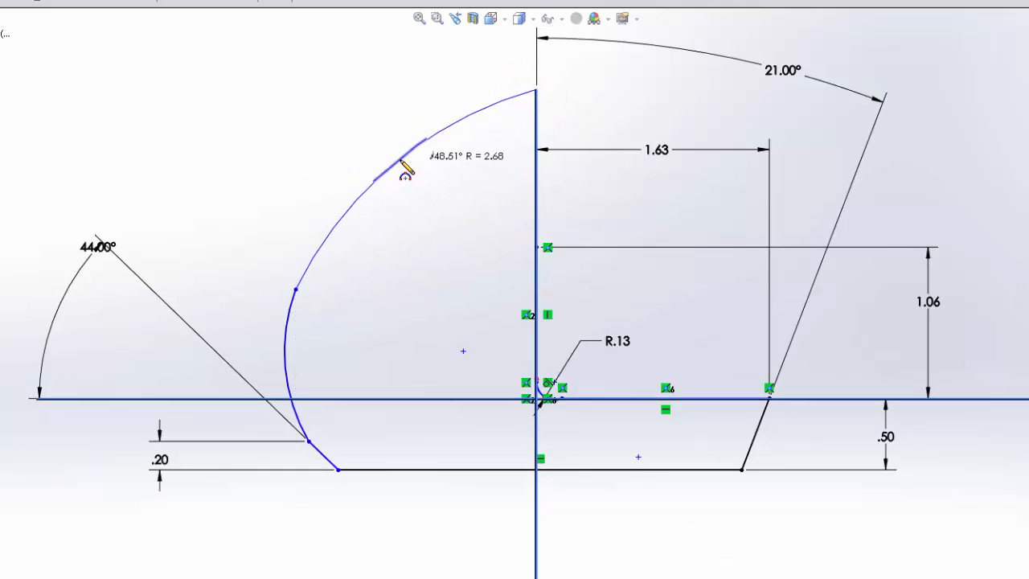
{"action": "left_click", "coordinate": [401, 162]}
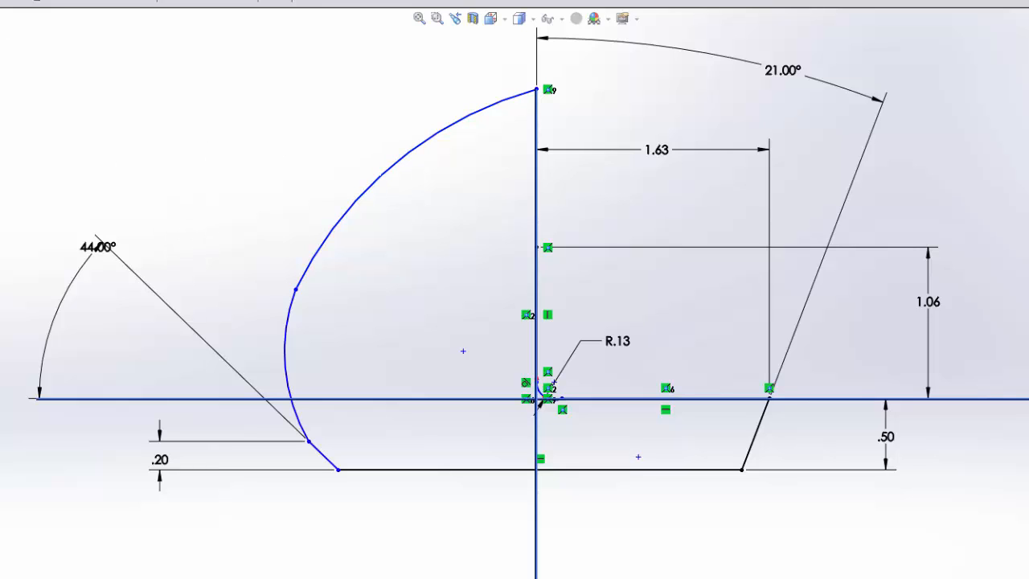
- Dimension the lower left arc with a radius of .80 in and the upper arc with a radius of 1.50 in
{"action": "left_click", "coordinate": [283, 362]}
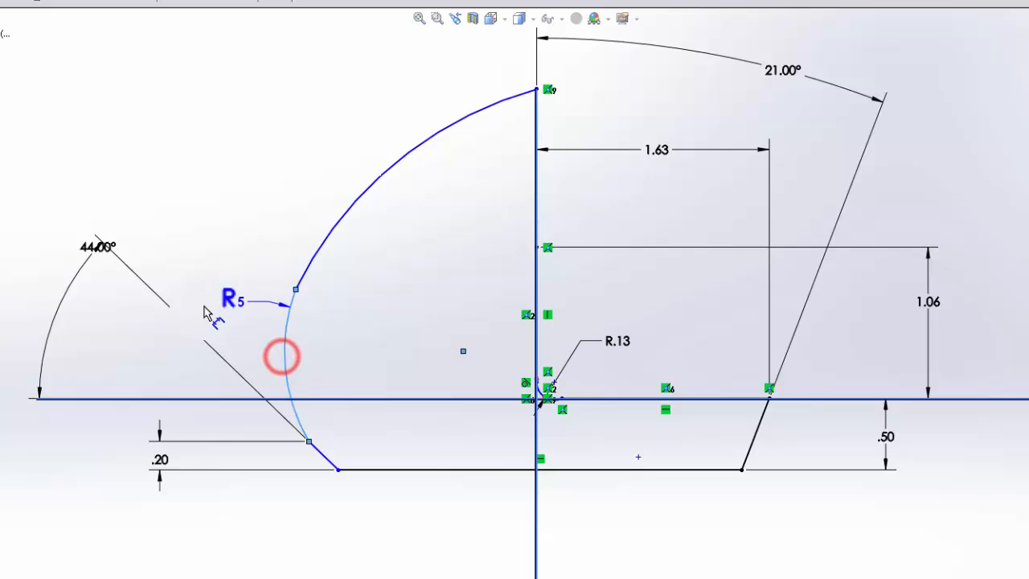
{"action": "left_click", "coordinate": [198, 297]}
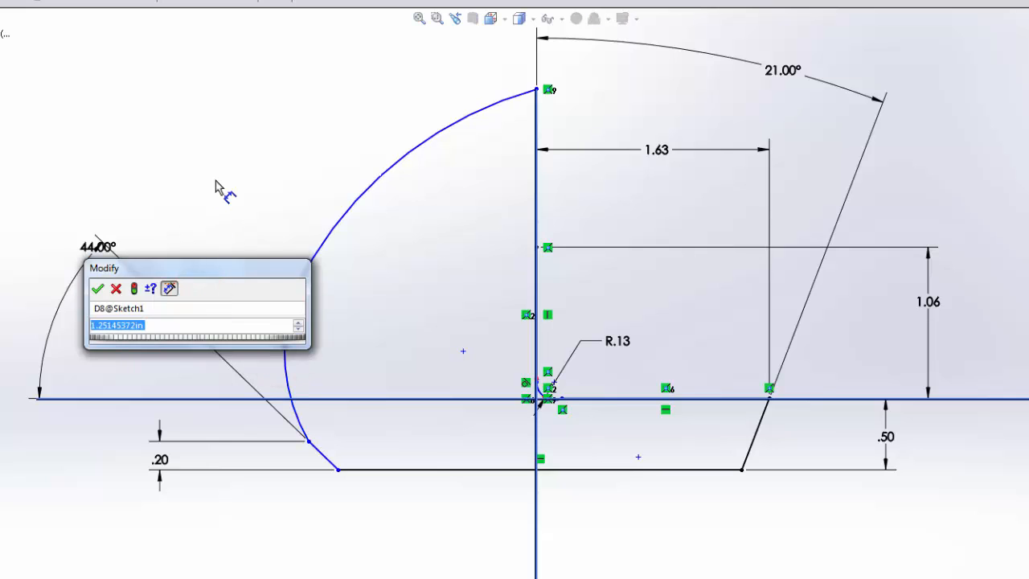
{"action": "type", "text": ".3"}
{"action": "key", "text": "Return"}
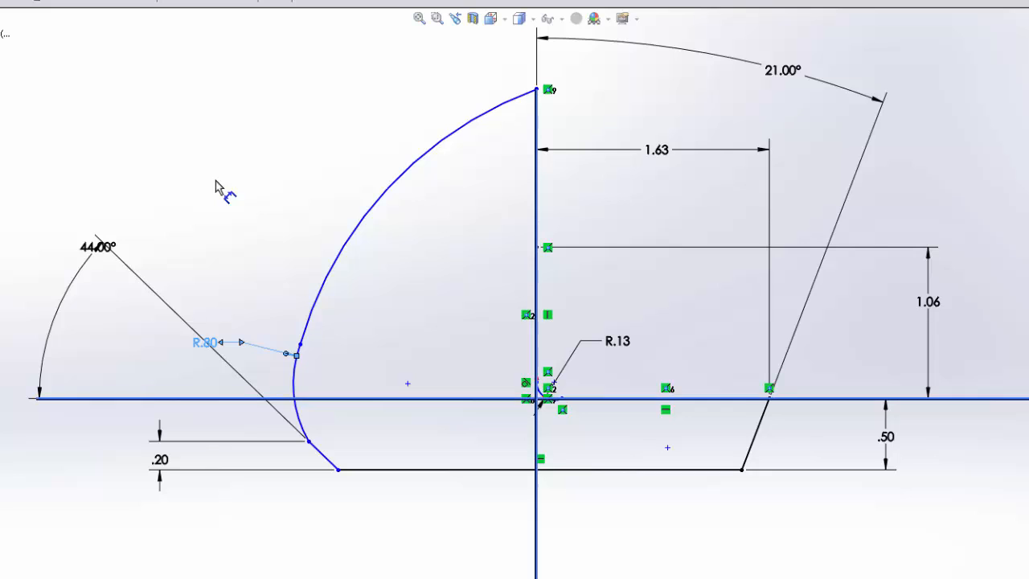
{"action": "left_click", "coordinate": [361, 223]}
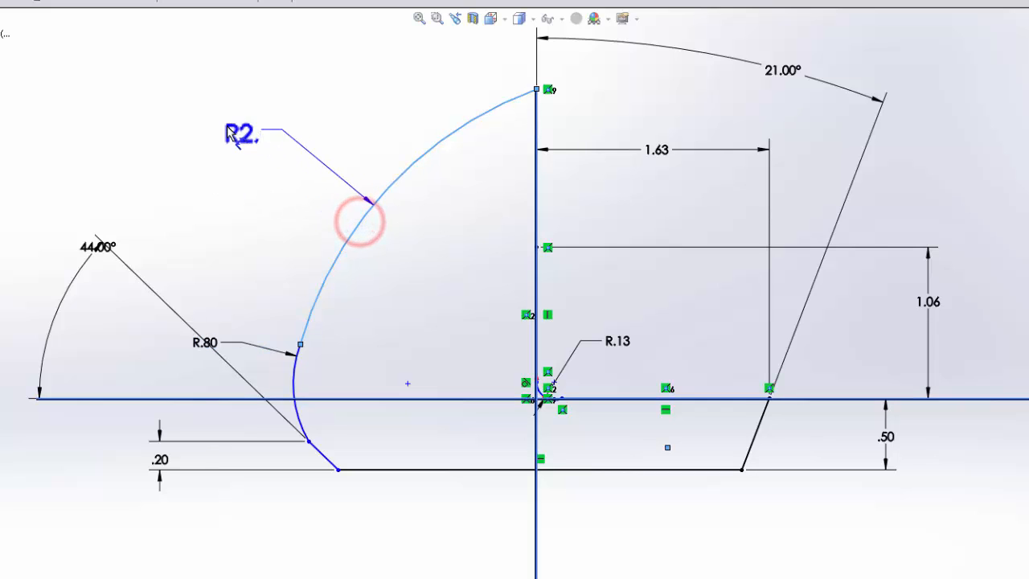
{"action": "left_click", "coordinate": [217, 129]}
{"action": "type", "text": "1.5"}
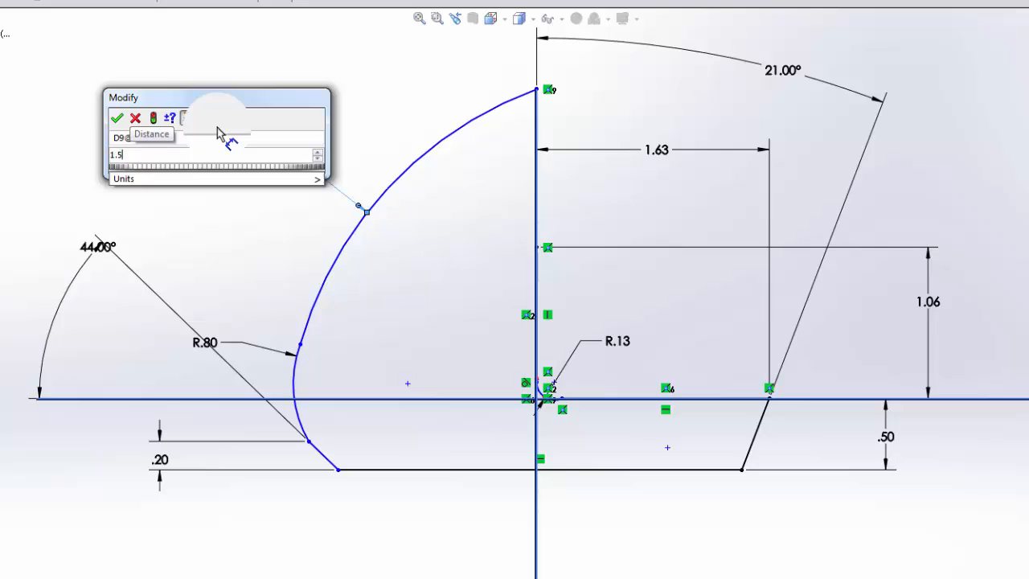
{"action": "key", "text": "Return"}
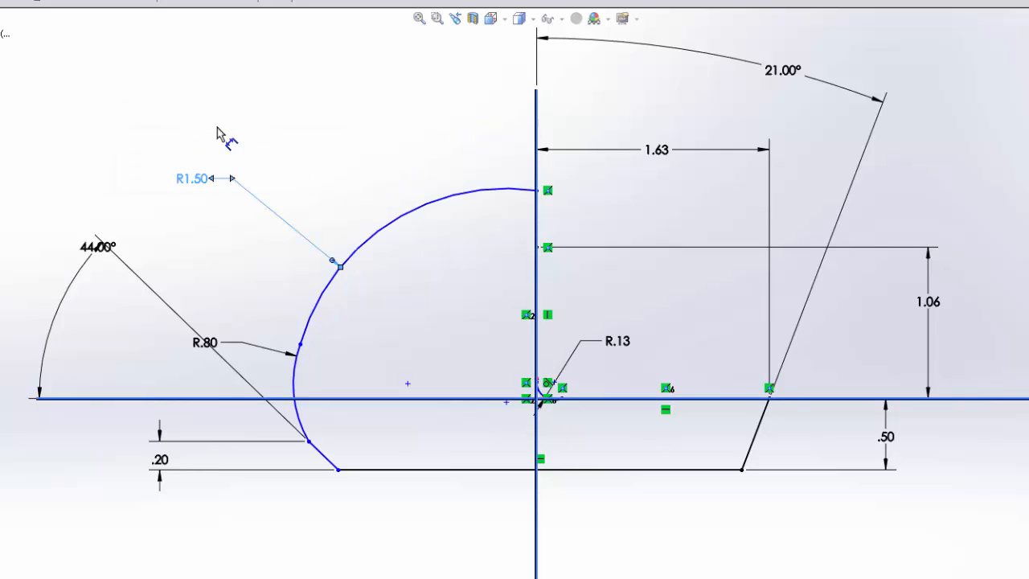
{"action": "key", "text": "Escape"}
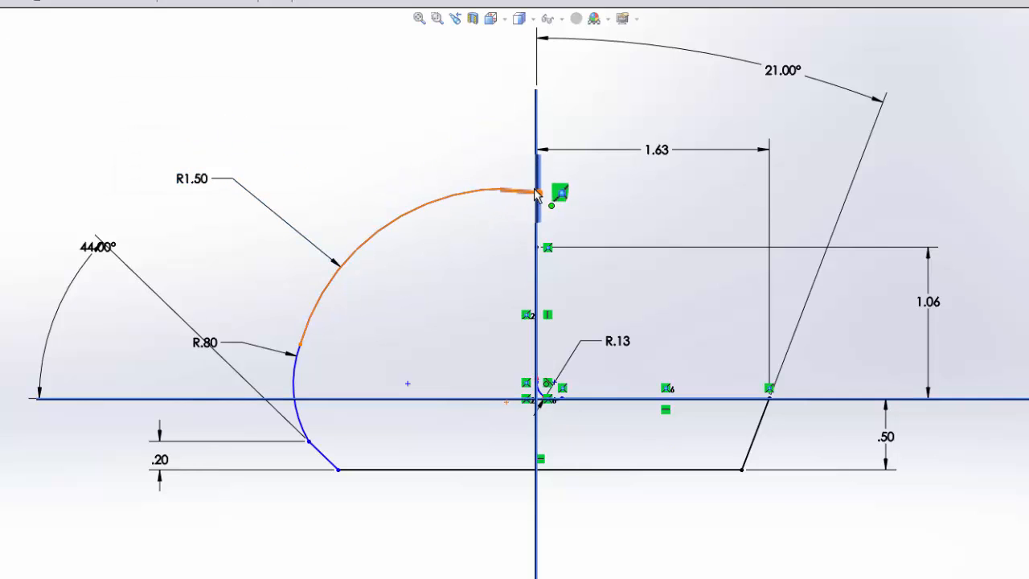
- Join the upper arc's free end to the 1.06 in vertical line's upper endpoint and make the two left arcs tangent
{"action": "left_click_drag", "start_coordinate": [538, 188], "coordinate": [536, 82]}
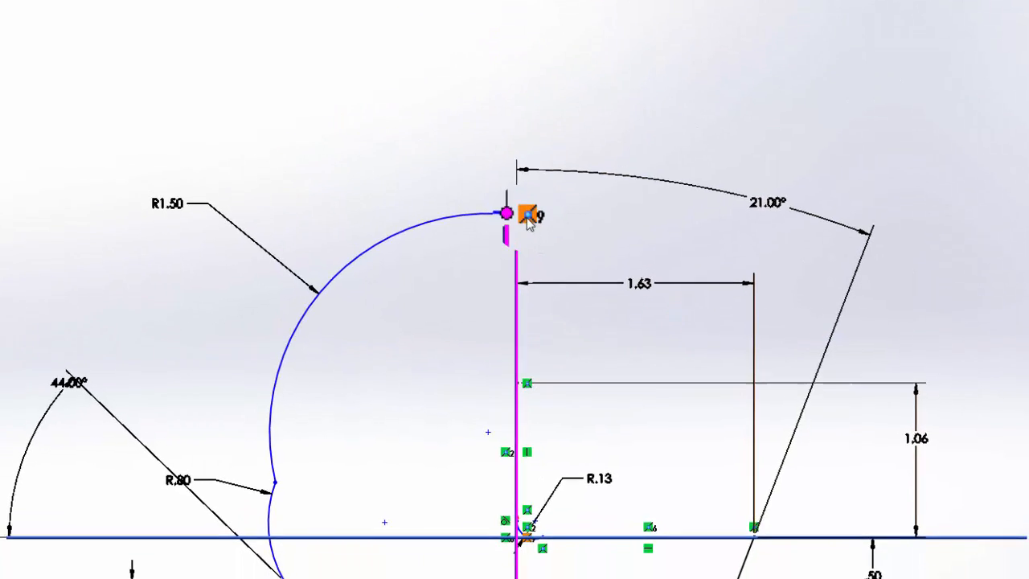
{"action": "left_click_drag", "start_coordinate": [509, 137], "coordinate": [501, 297]}
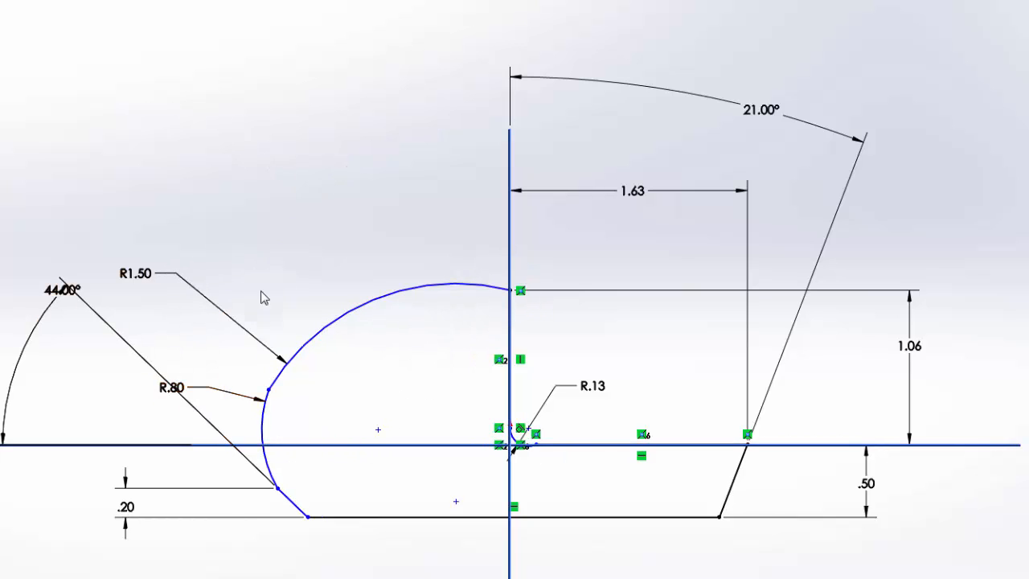
{"action": "left_click_drag", "start_coordinate": [265, 359], "coordinate": [259, 421]}
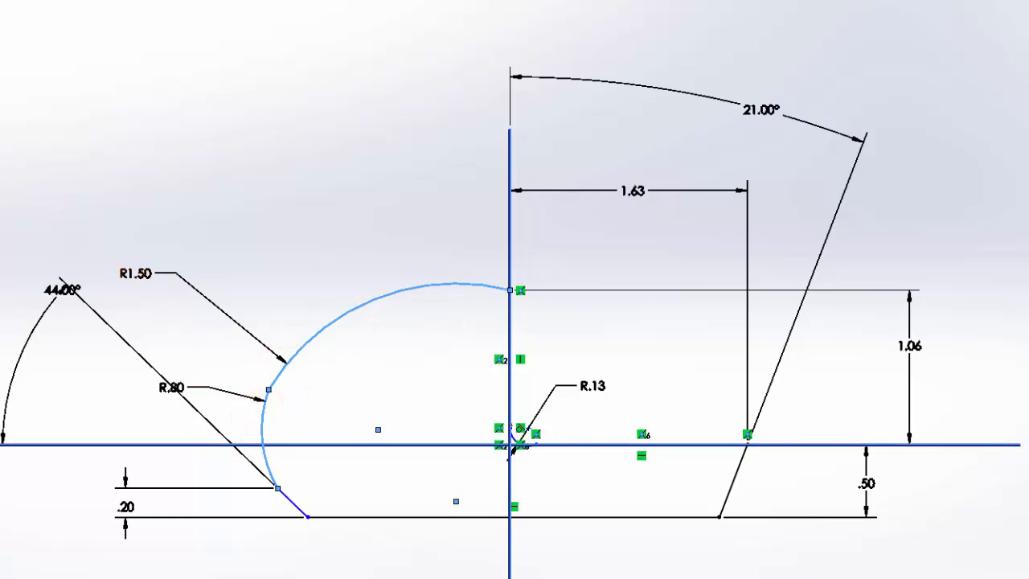
{"action": "left_click", "coordinate": [227, 174]}
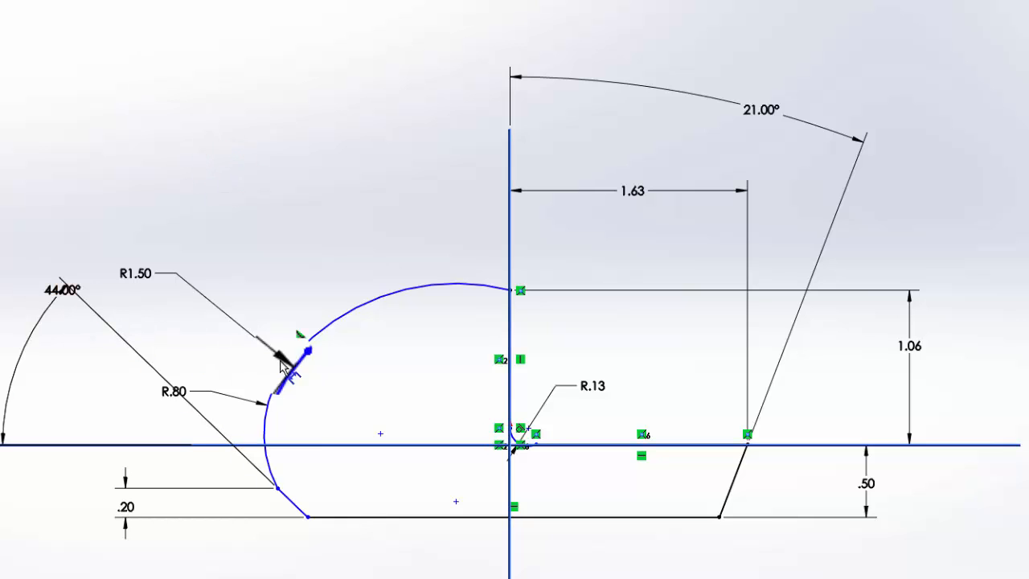
- Add a horizontal dimension between the lower left arc and the right corner on the Top Plane, placed below the profile
{"action": "left_click", "coordinate": [266, 434]}
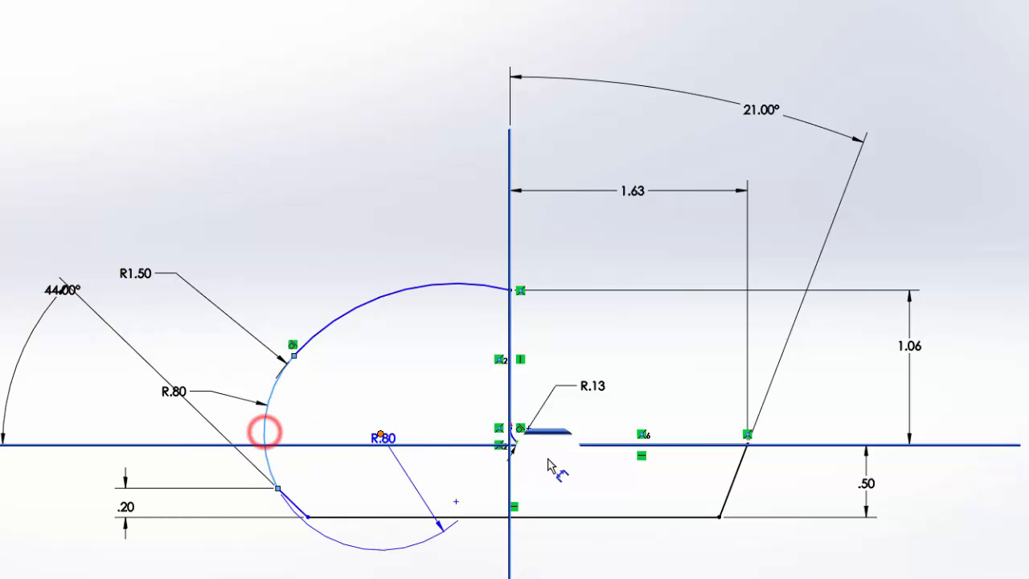
{"action": "left_click", "coordinate": [747, 444]}
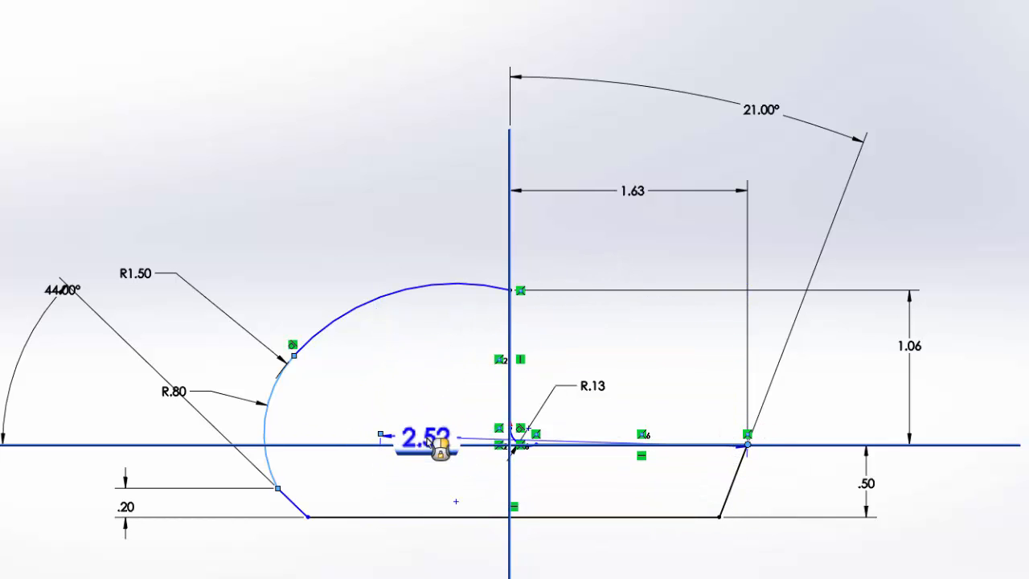
{"action": "scroll", "coordinate": [518, 442], "scroll_direction": "down", "scroll_amount": 5}
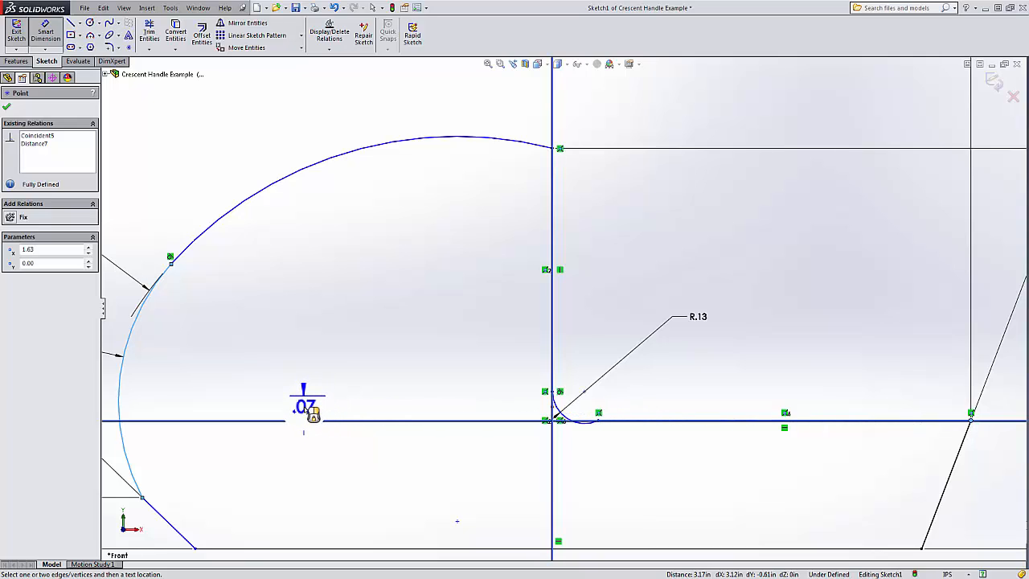
{"action": "key", "text": "f"}
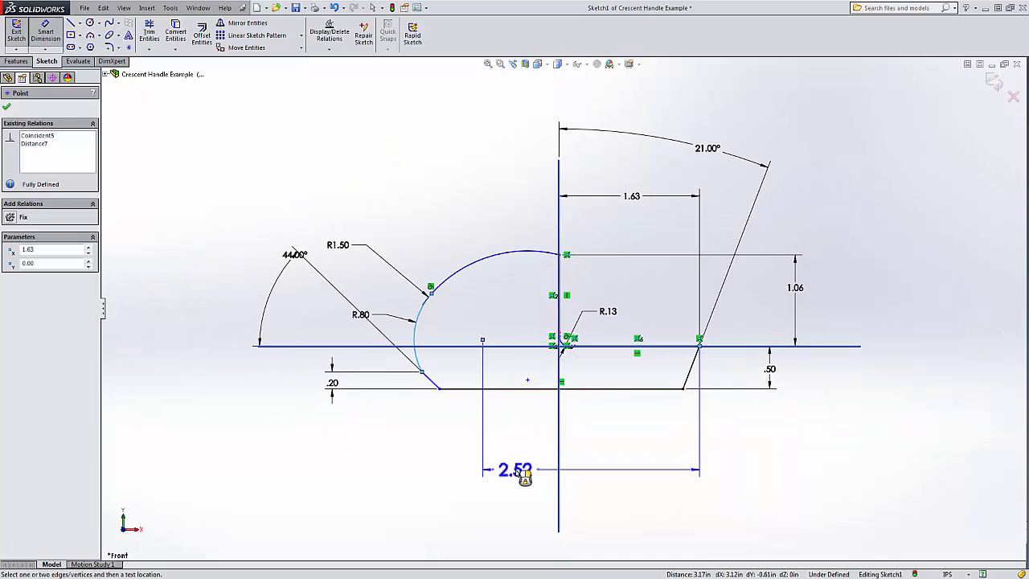
{"action": "left_click", "coordinate": [524, 474]}
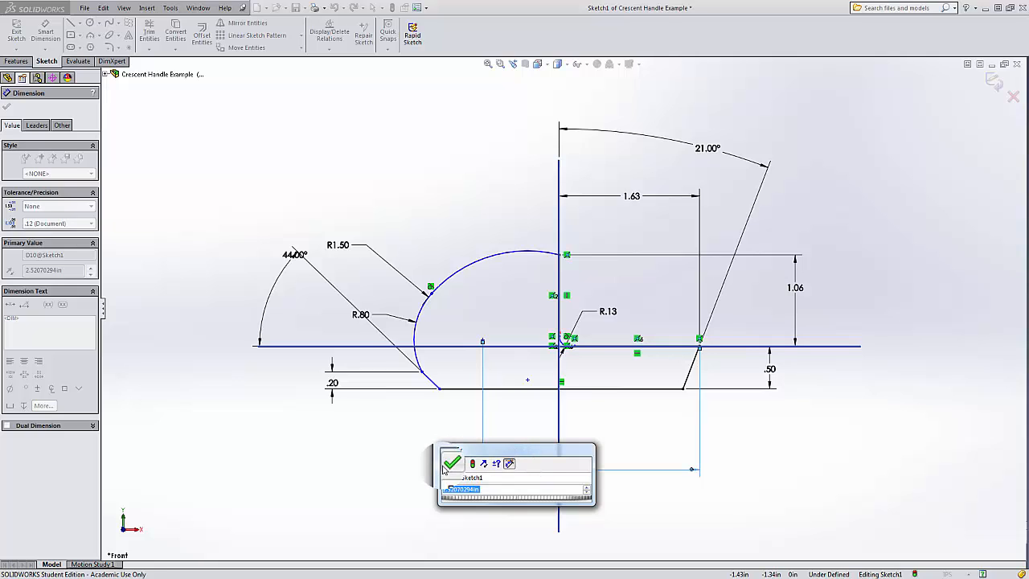
{"action": "left_click", "coordinate": [448, 464]}
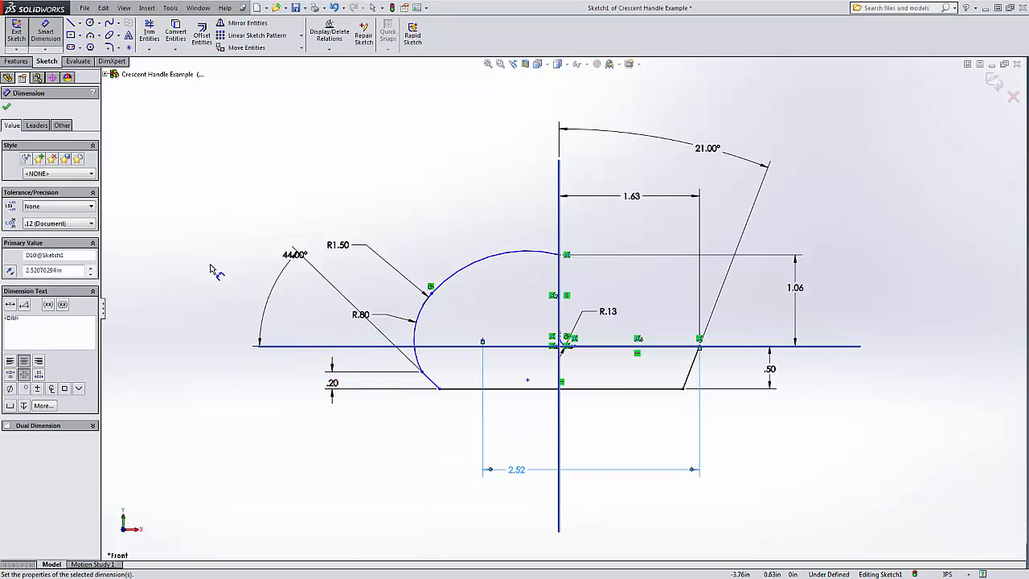
- Set the horizontal dimension's first arc condition to Max and its value to 2.20 in
{"action": "left_click", "coordinate": [46, 123]}
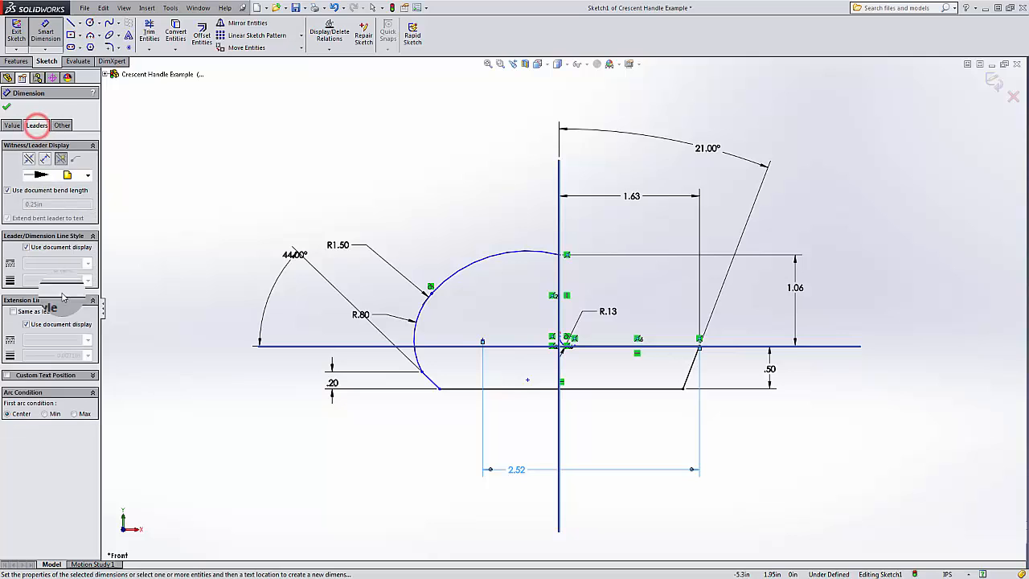
{"action": "left_click", "coordinate": [75, 414]}
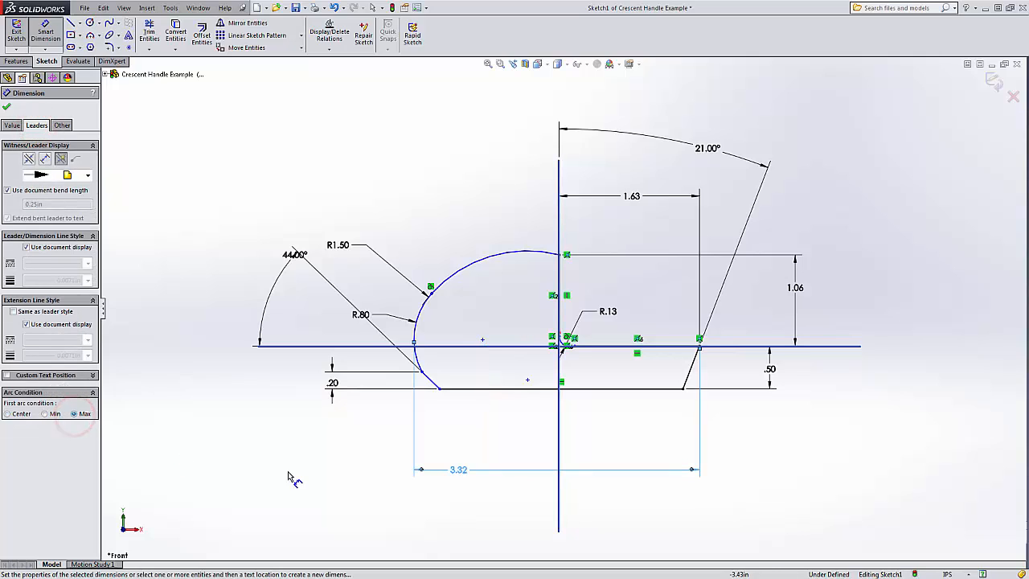
{"action": "left_click", "coordinate": [7, 106]}
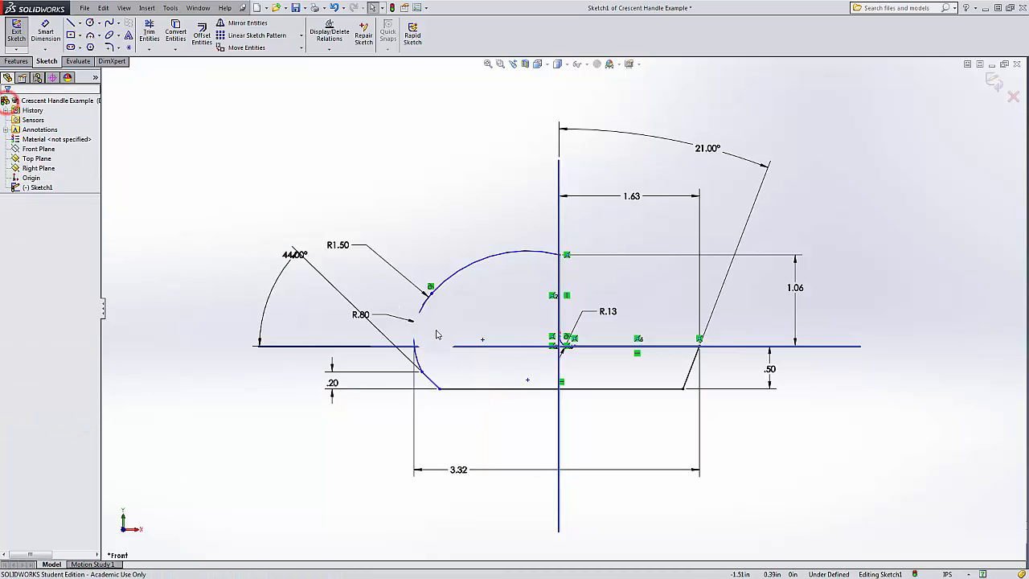
{"action": "left_click", "coordinate": [461, 471]}
{"action": "double_click", "coordinate": [461, 470]}
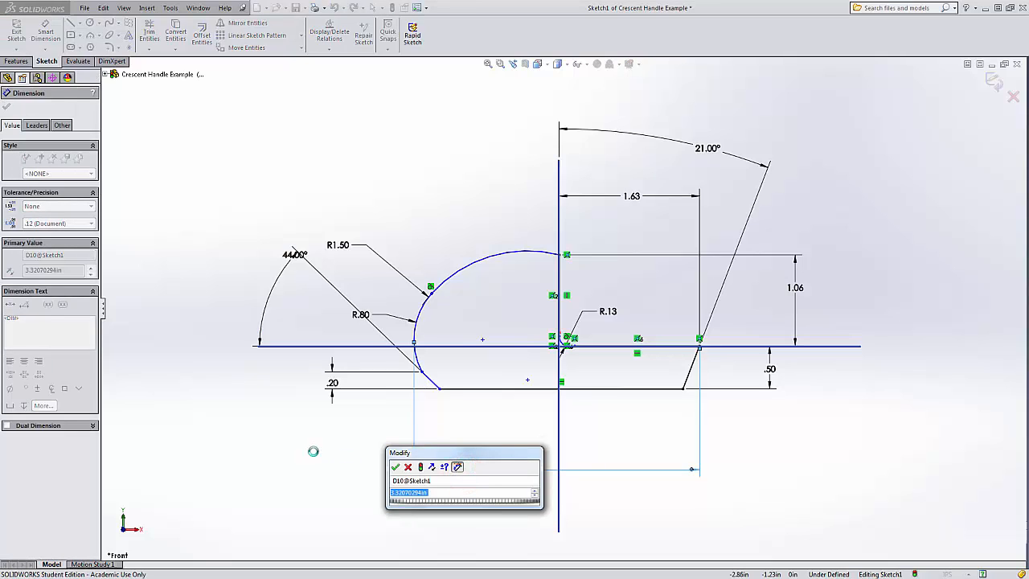
{"action": "type", "text": "2.2"}
{"action": "key", "text": "Return"}
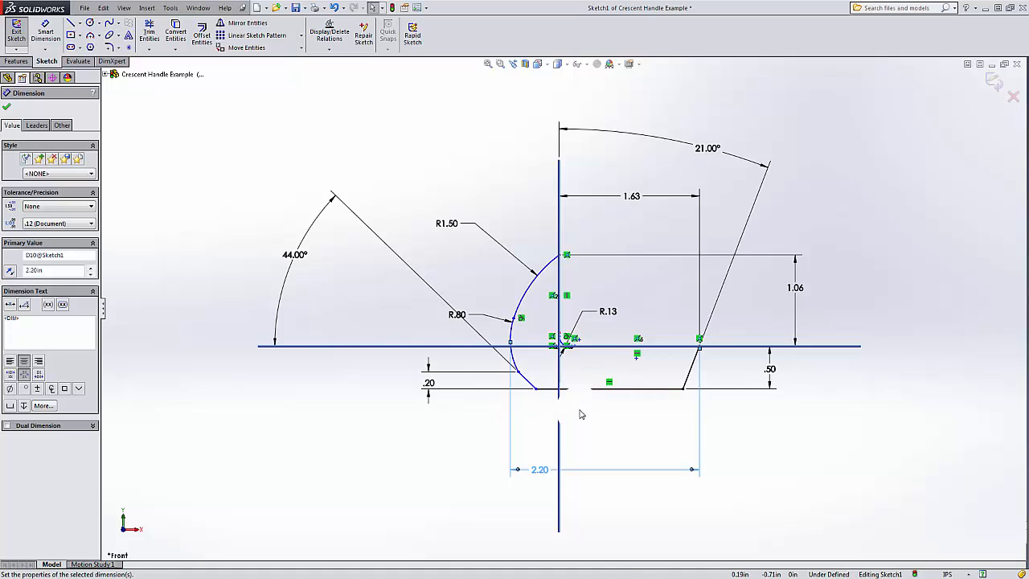
{"action": "left_click", "coordinate": [608, 422]}
- Make the small R.13 corner arc tangent to the horizontal line on the Top Plane
{"action": "scroll", "coordinate": [572, 344], "scroll_direction": "down", "scroll_amount": 5}
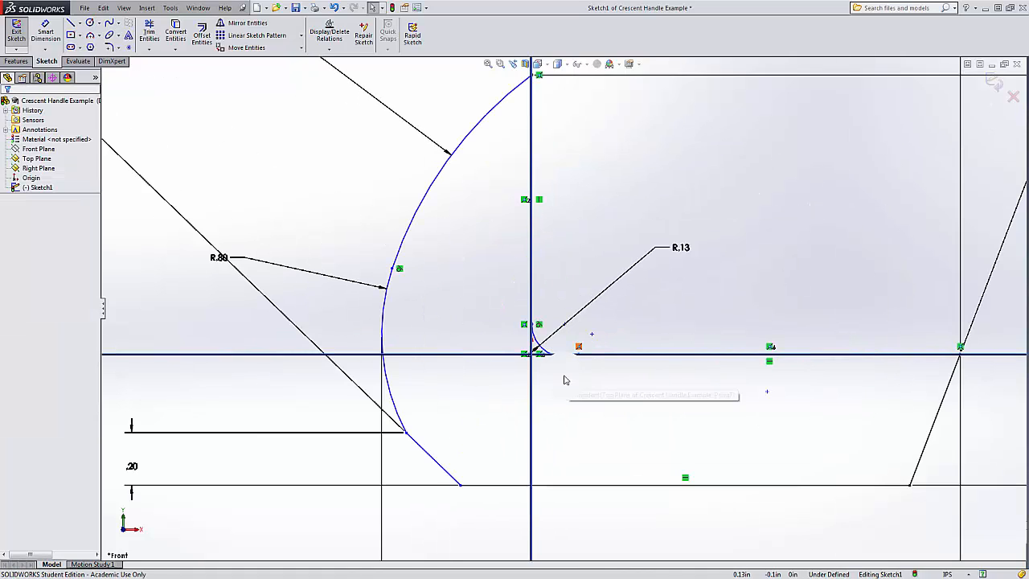
{"action": "scroll", "coordinate": [571, 373], "scroll_direction": "down", "scroll_amount": 3}
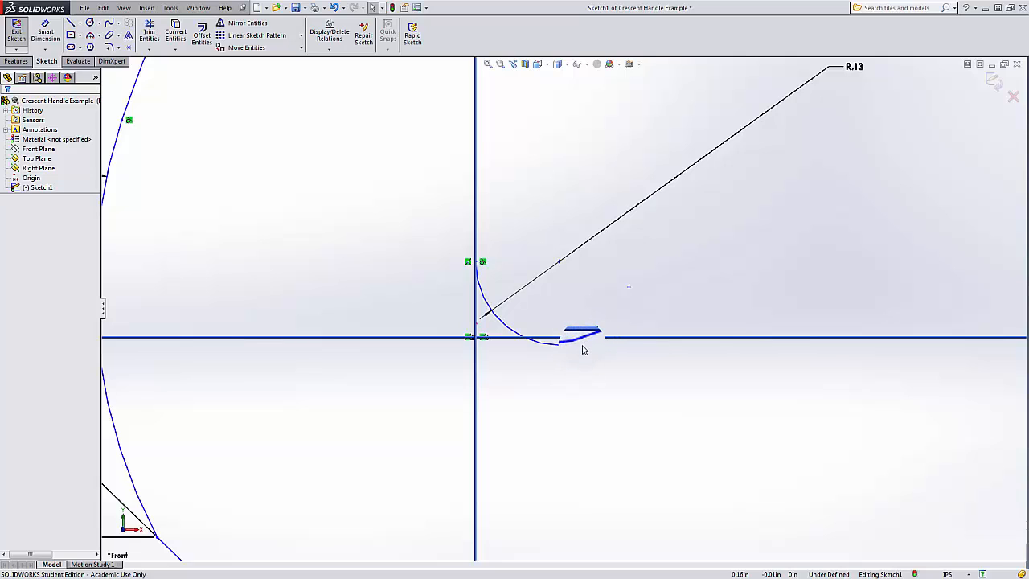
{"action": "mouse_move", "coordinate": [582, 347]}
{"action": "left_mouse_down"}
{"action": "mouse_move", "coordinate": [668, 344]}
{"action": "mouse_move", "coordinate": [660, 338]}
{"action": "left_mouse_up"}
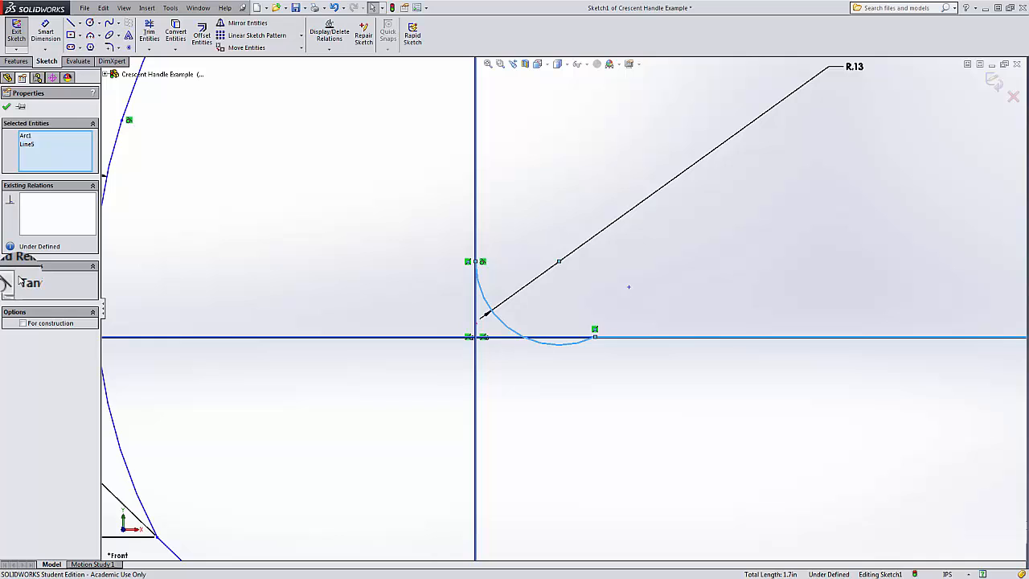
{"action": "left_click", "coordinate": [569, 420]}
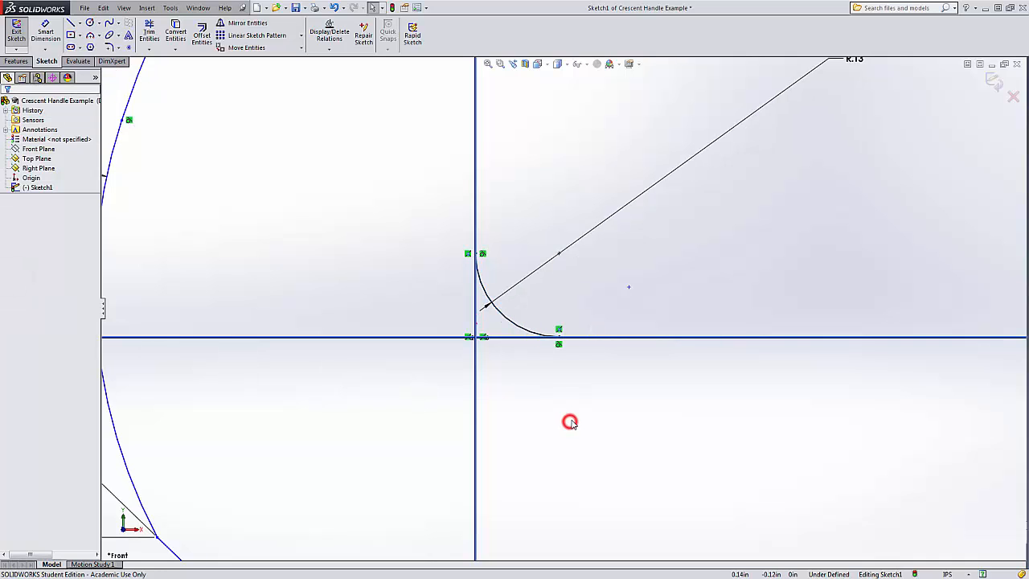
- Examine the left arcs for remaining freedom by testing the upper endpoint and moving the junction between the two arcs
{"action": "scroll", "coordinate": [574, 424], "scroll_direction": "up", "scroll_amount": 4}
{"action": "scroll", "coordinate": [578, 422], "scroll_direction": "up", "scroll_amount": 3}
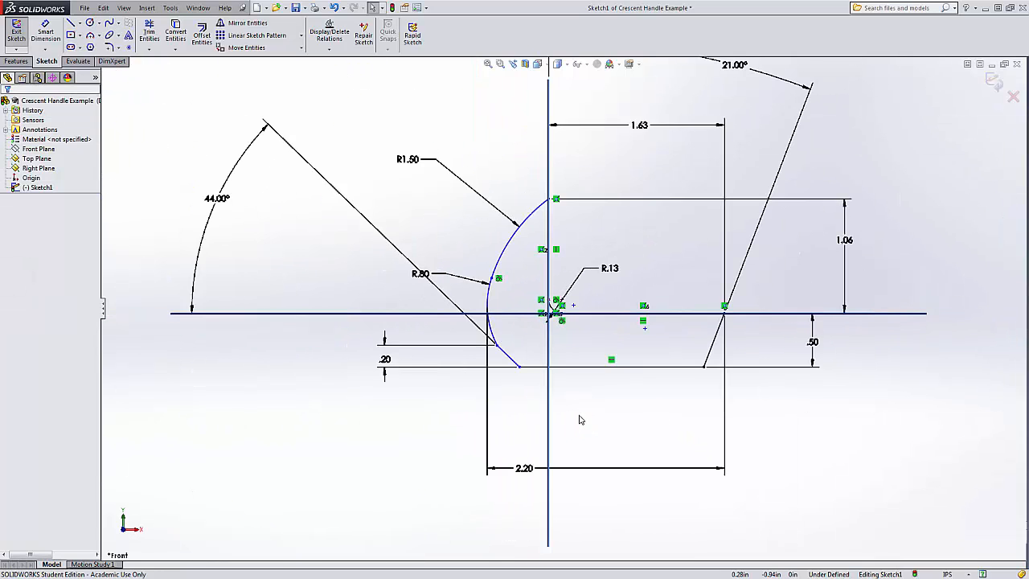
{"action": "scroll", "coordinate": [543, 392], "scroll_direction": "up", "scroll_amount": 2}
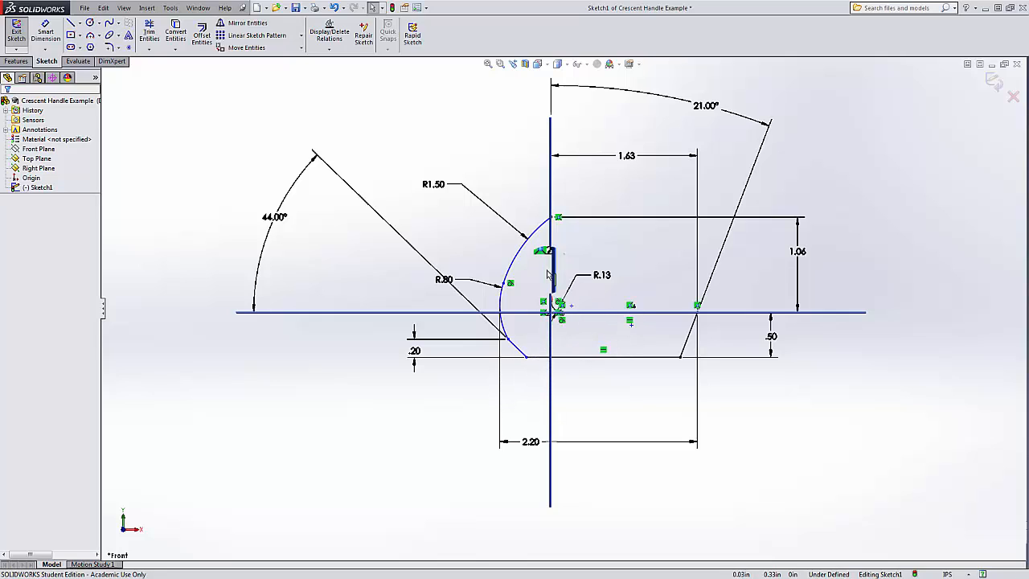
{"action": "left_click_drag", "start_coordinate": [547, 274], "coordinate": [531, 251]}
{"action": "scroll", "coordinate": [581, 244], "scroll_direction": "down", "scroll_amount": 3}
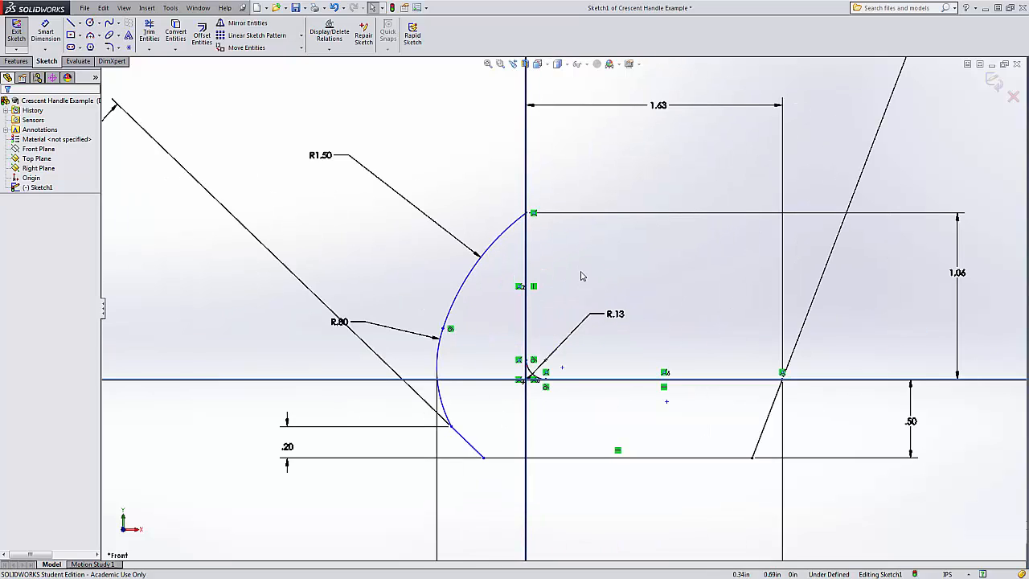
{"action": "mouse_move", "coordinate": [530, 237]}
{"action": "left_mouse_down"}
{"action": "mouse_move", "coordinate": [470, 275]}
{"action": "mouse_move", "coordinate": [452, 350]}
{"action": "mouse_move", "coordinate": [453, 434]}
{"action": "left_mouse_up"}
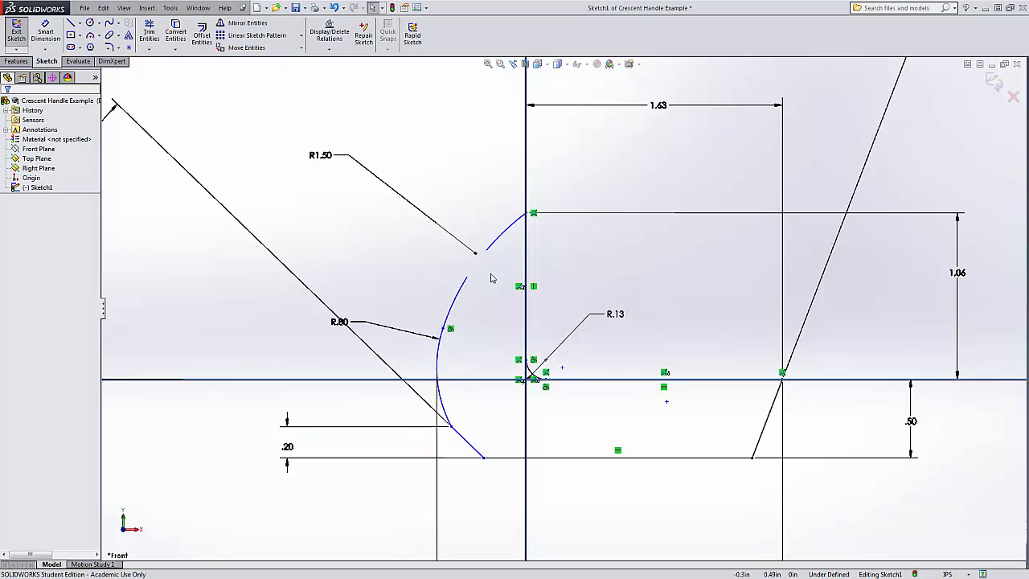
{"action": "left_click", "coordinate": [527, 213]}
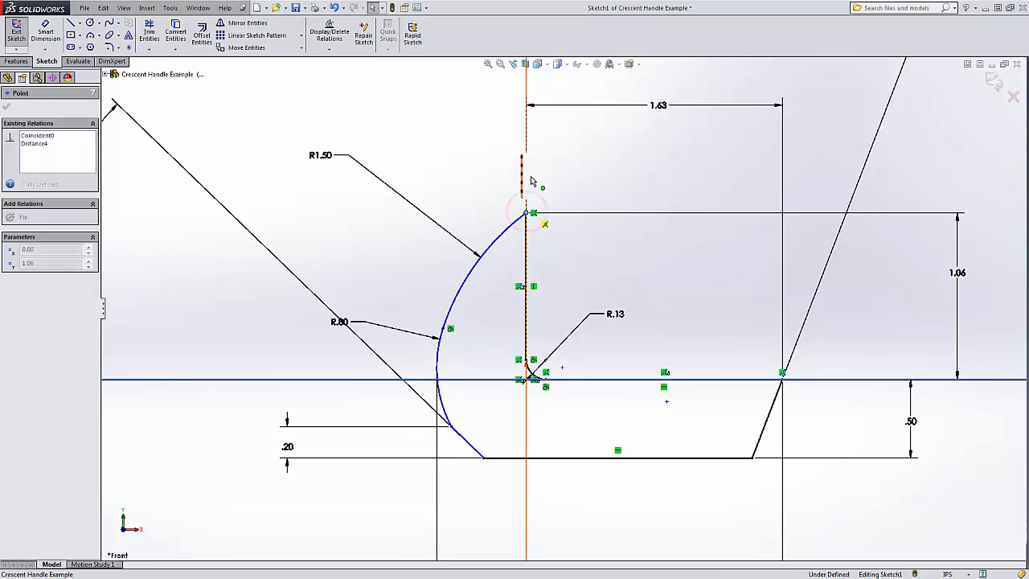
{"action": "left_click", "coordinate": [613, 246]}
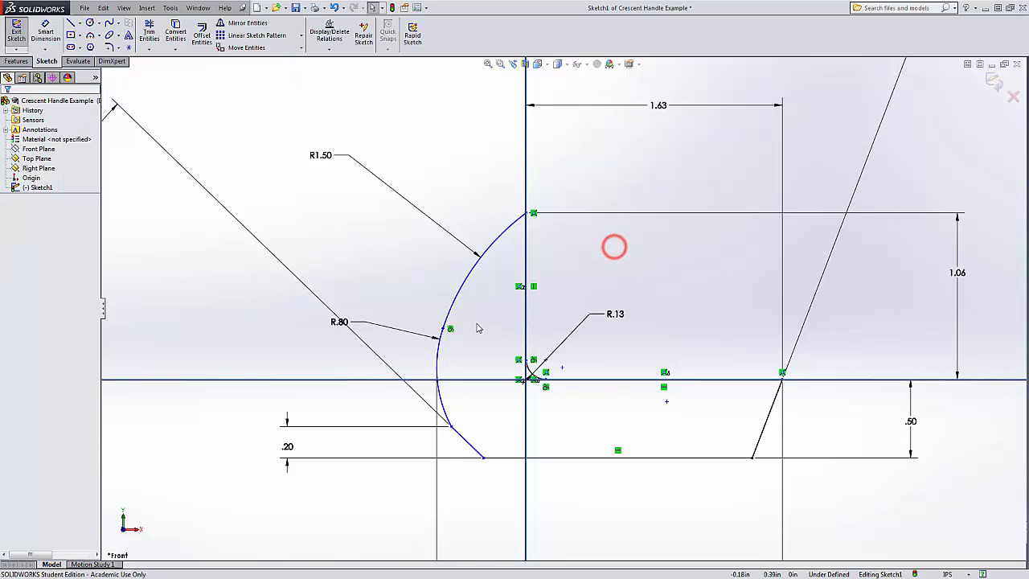
{"action": "left_click_drag", "start_coordinate": [441, 328], "coordinate": [413, 312]}
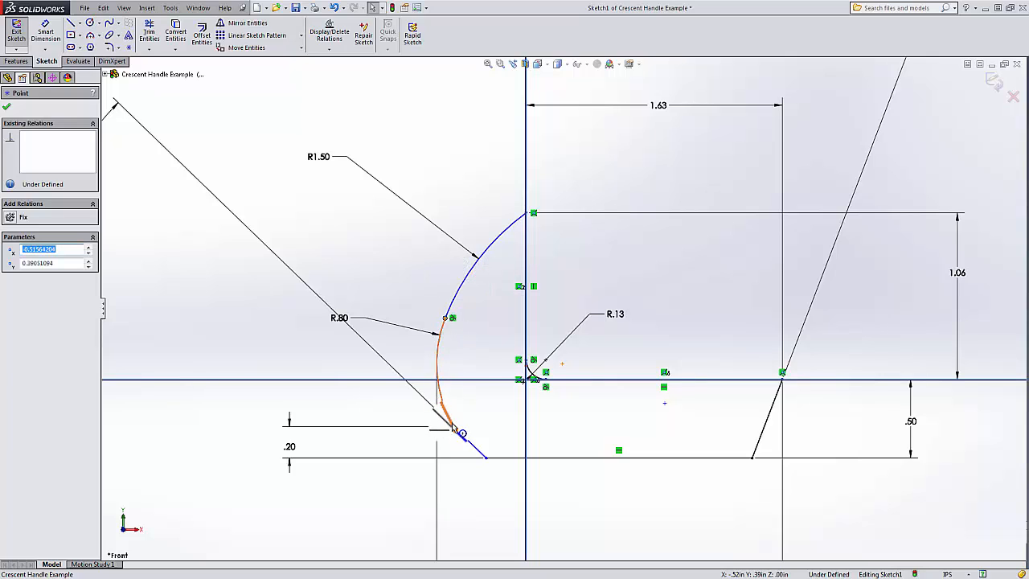
{"action": "left_click", "coordinate": [646, 252]}
- Sketch a centerline about 0.81 in long from the R1.50 arc's upper end, sloping up to the right at about 51°
{"action": "key", "text": "f"}
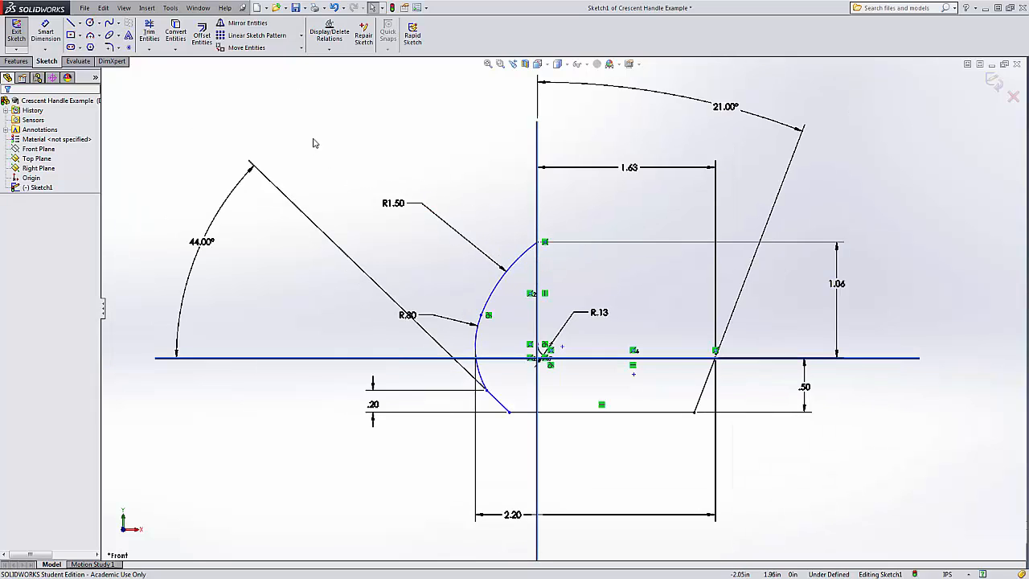
{"action": "left_click", "coordinate": [90, 42]}
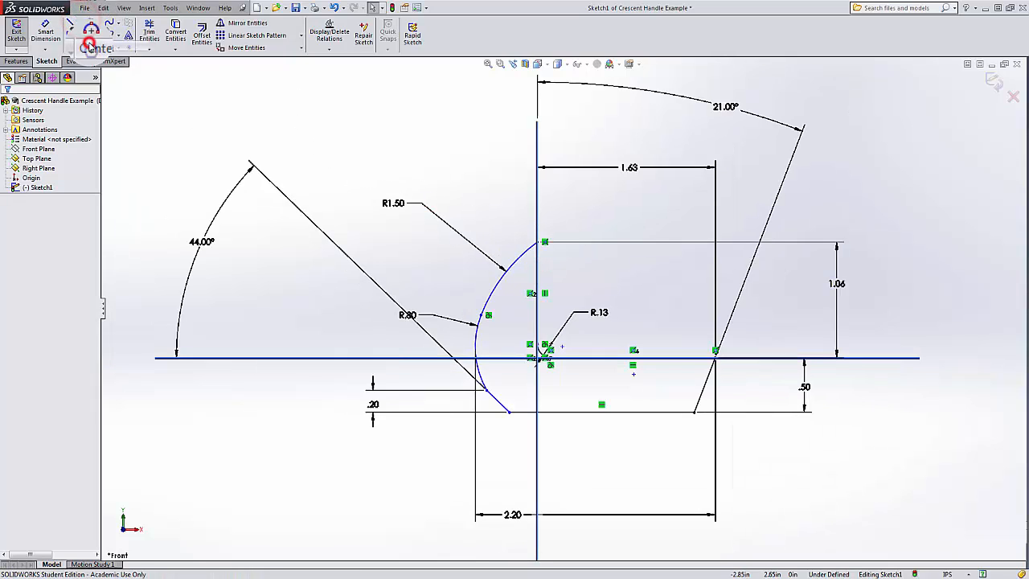
{"action": "scroll", "coordinate": [544, 240], "scroll_direction": "down", "scroll_amount": 3}
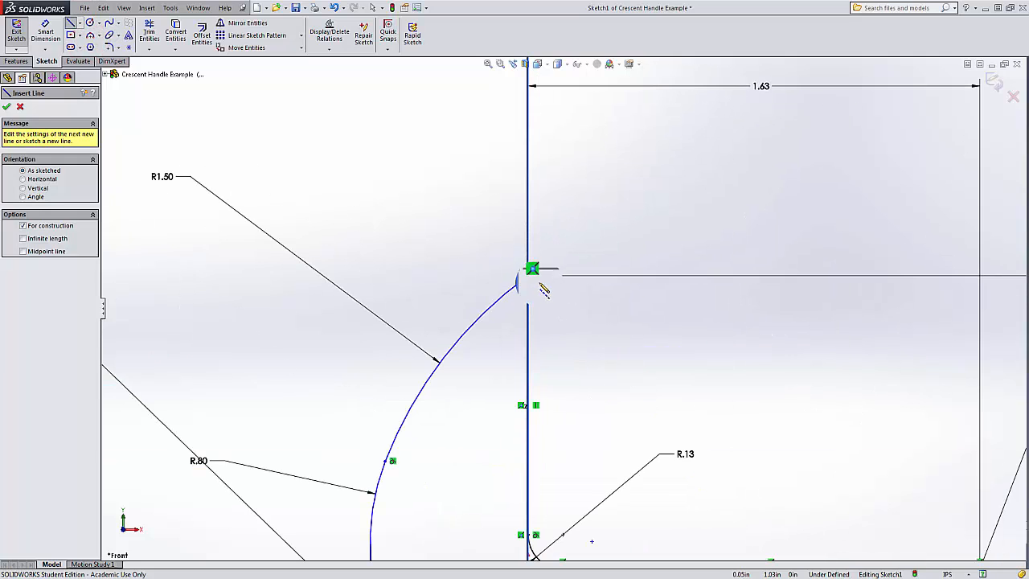
{"action": "left_click", "coordinate": [530, 277]}
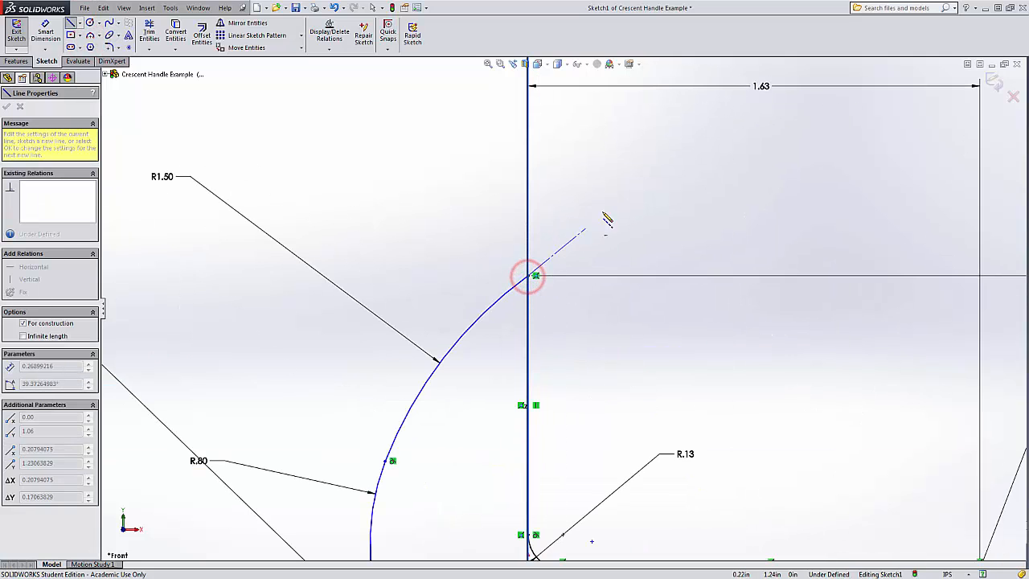
{"action": "left_click", "coordinate": [670, 104]}
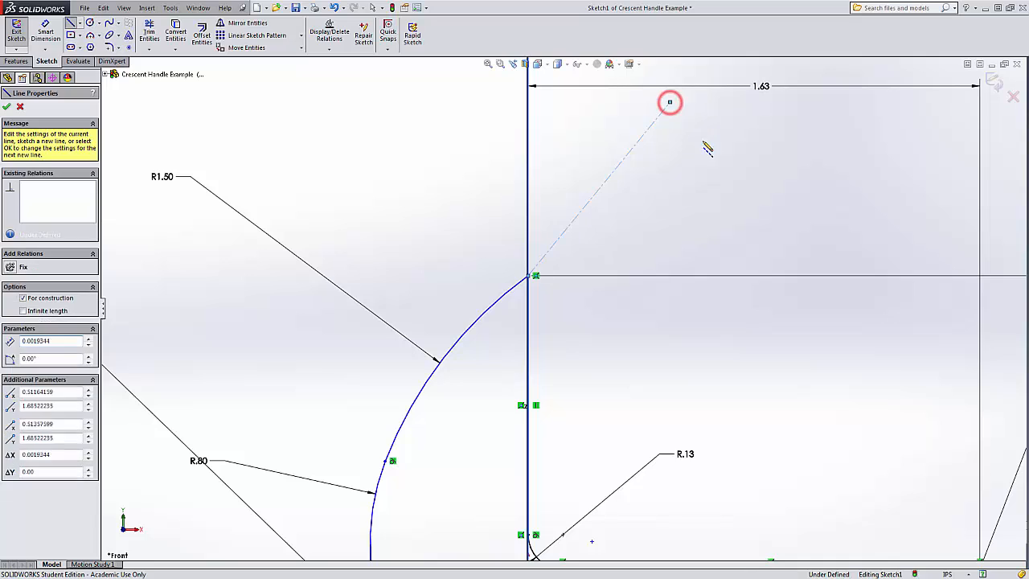
{"action": "key", "text": "Escape"}
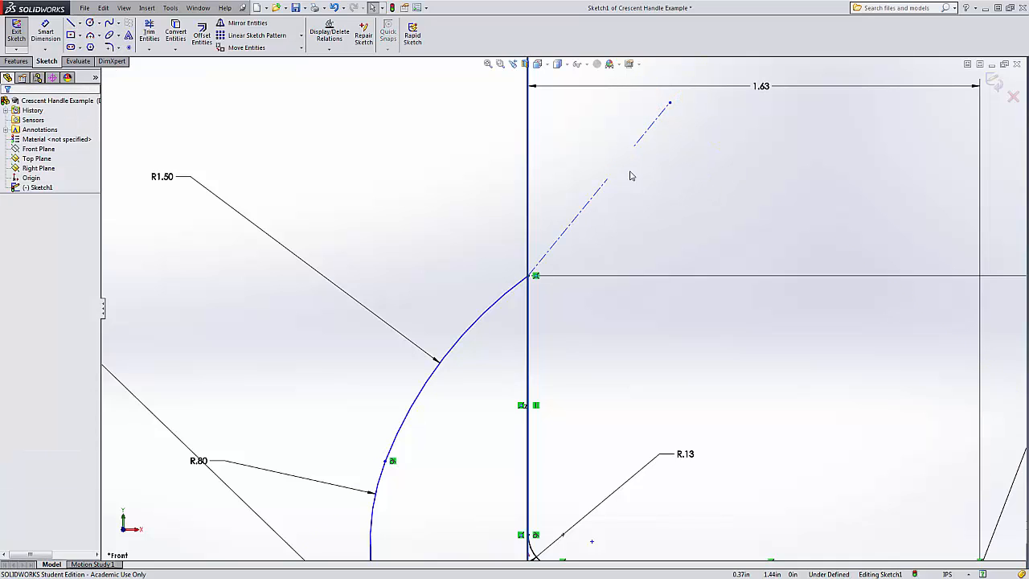
- Add a tangent relation between the centerline and the R1.50 arc
{"action": "left_click", "coordinate": [612, 176]}
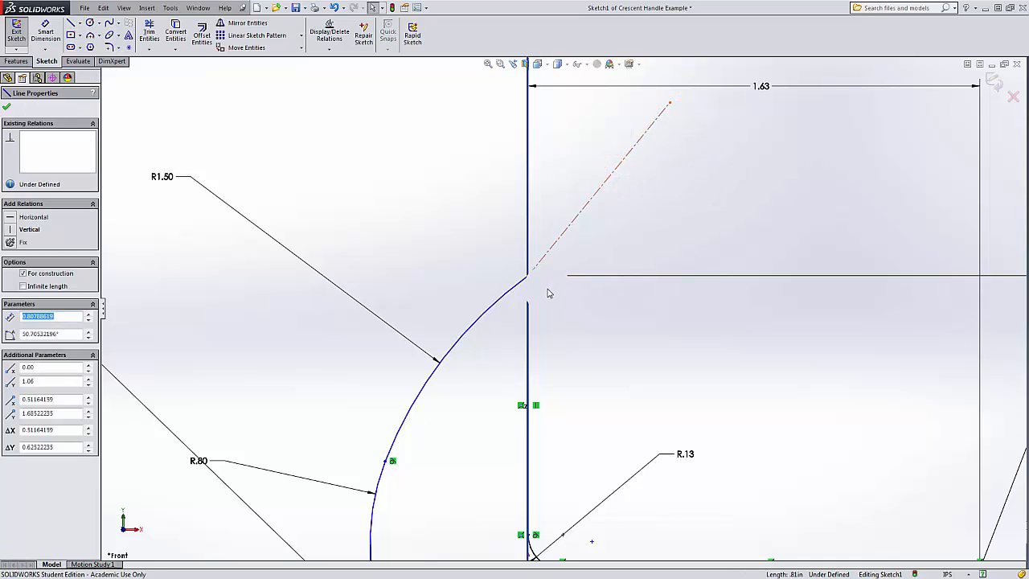
{"action": "left_click", "coordinate": [509, 294], "text": "ctrl"}
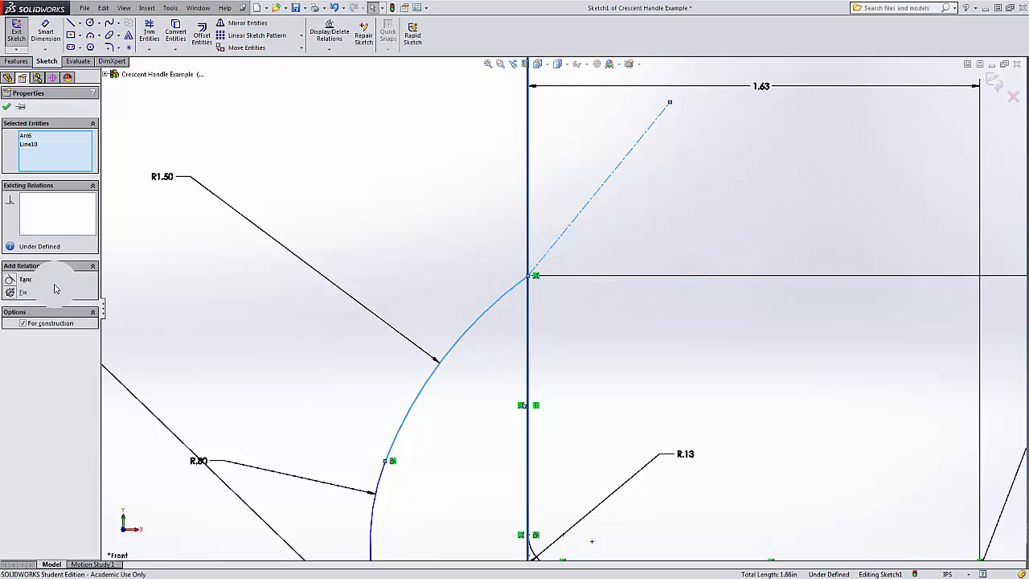
{"action": "left_click", "coordinate": [9, 279]}
{"action": "left_click", "coordinate": [613, 343]}
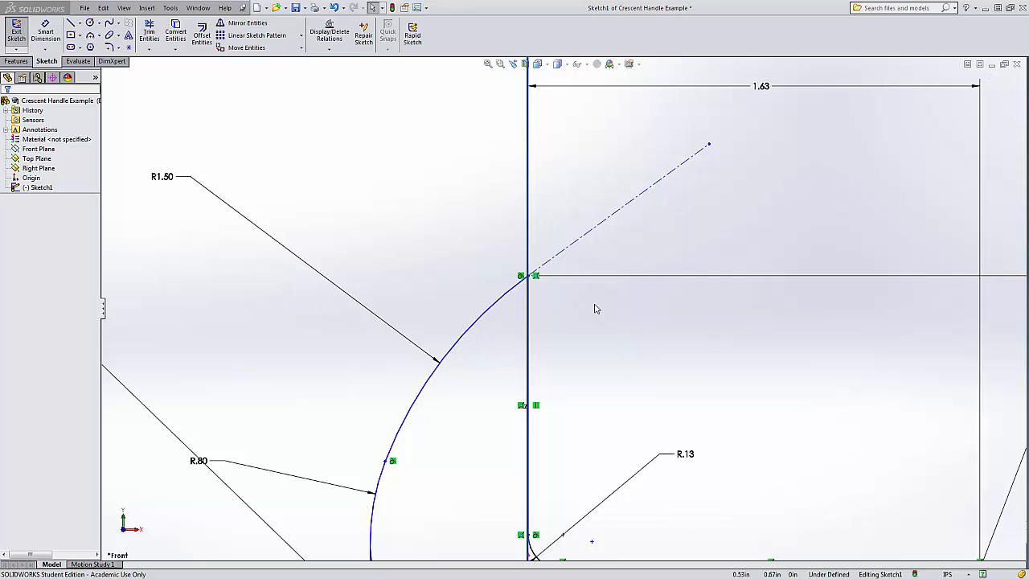
- Dimension the angle between the vertical Right Plane line and the centerline tangent to the R1.50 arc as 53°
{"action": "left_click", "coordinate": [45, 34]}
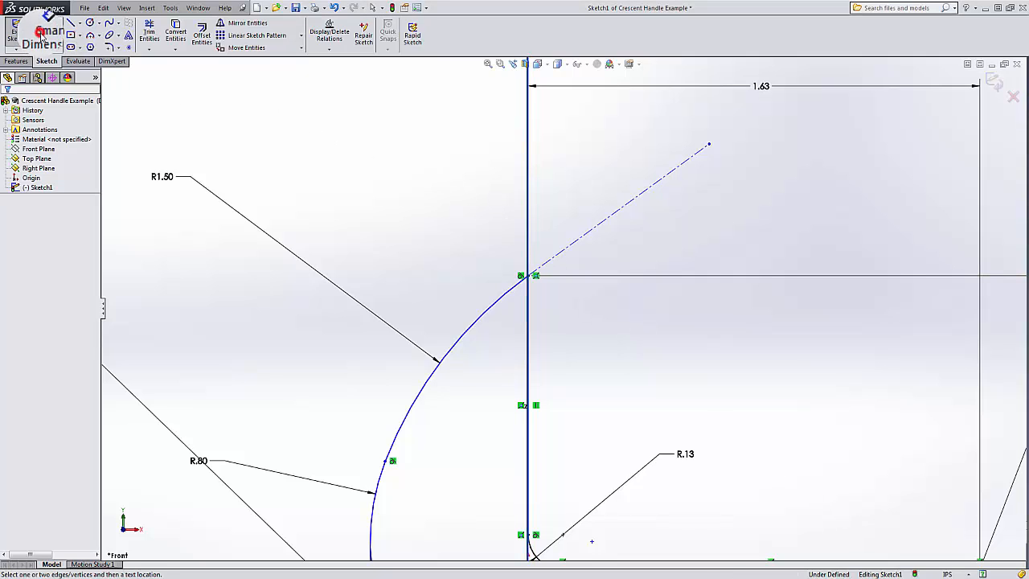
{"action": "left_click", "coordinate": [528, 158]}
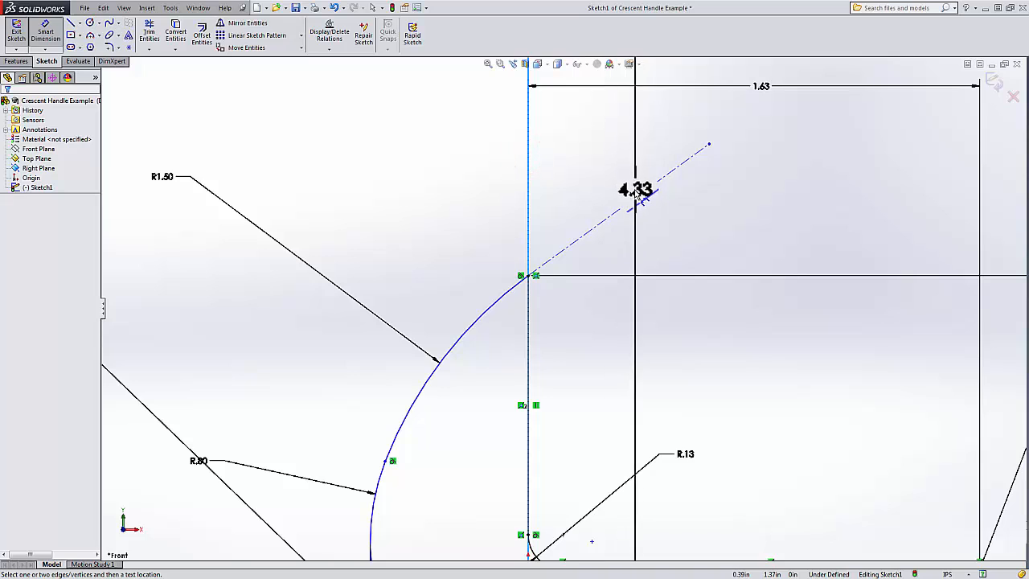
{"action": "left_click", "coordinate": [634, 200]}
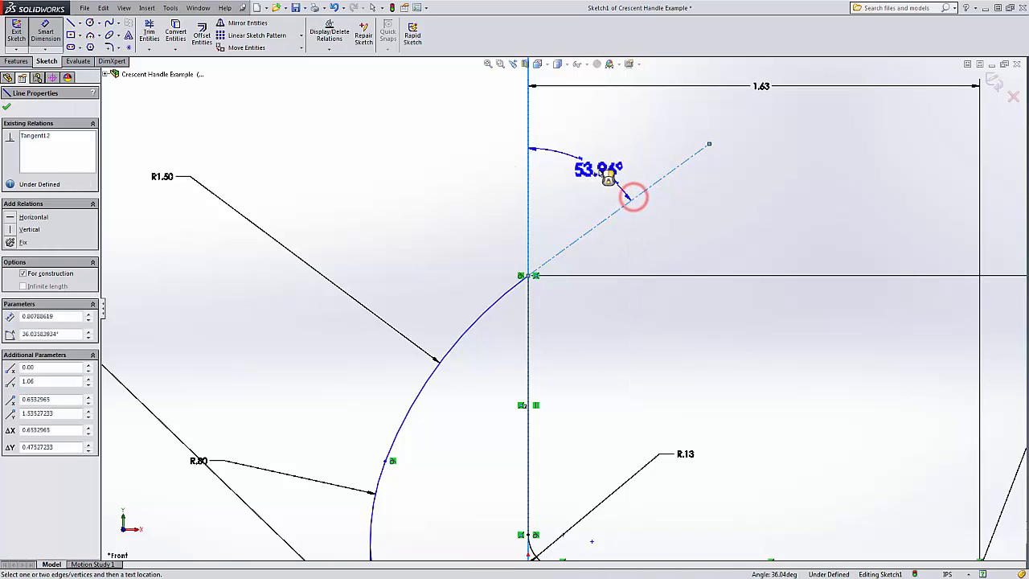
{"action": "left_click", "coordinate": [594, 160]}
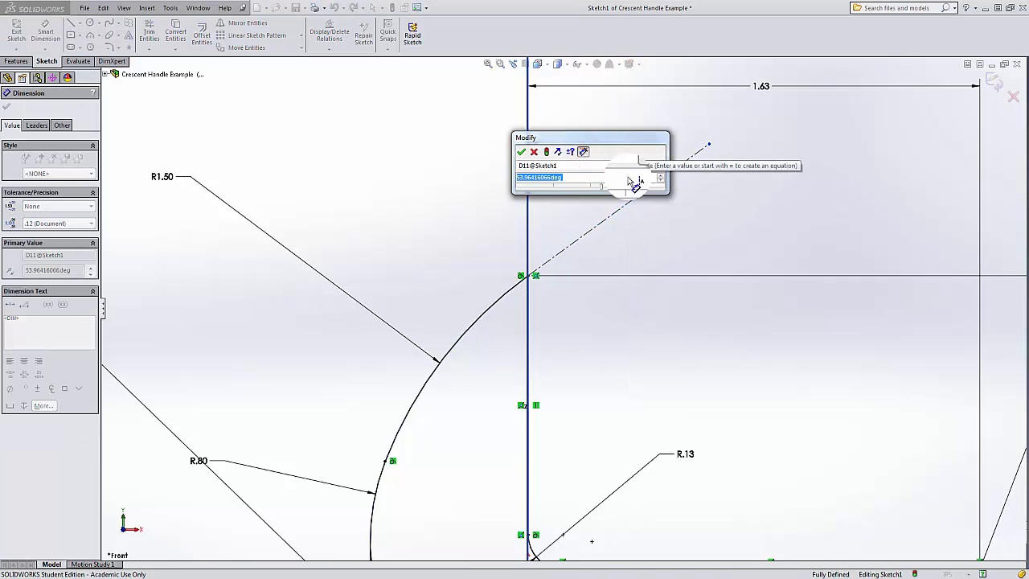
{"action": "type", "text": "53"}
{"action": "key", "text": "Return"}
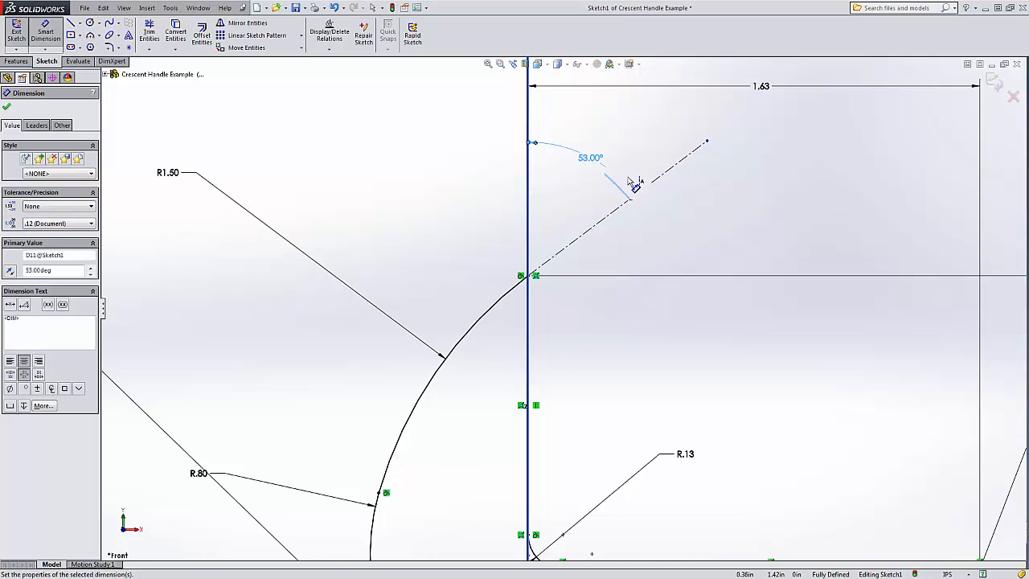
- Move the R.80 and 44° dimensions closer to the head profile to tidy the sketch layout
{"action": "key", "text": "f"}
{"action": "scroll", "coordinate": [640, 359], "scroll_direction": "up", "scroll_amount": 2}
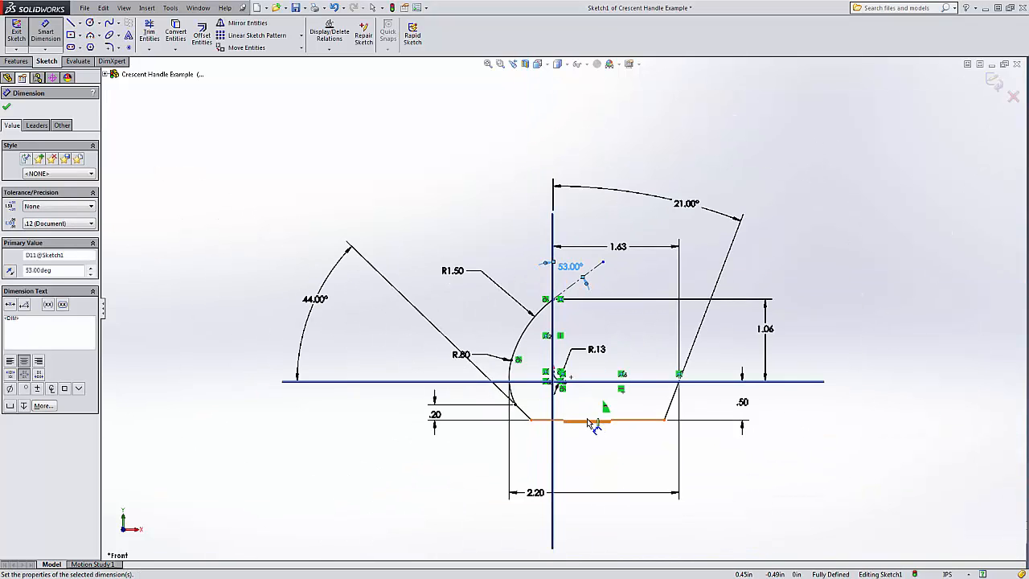
{"action": "scroll", "coordinate": [589, 424], "scroll_direction": "down", "scroll_amount": 2}
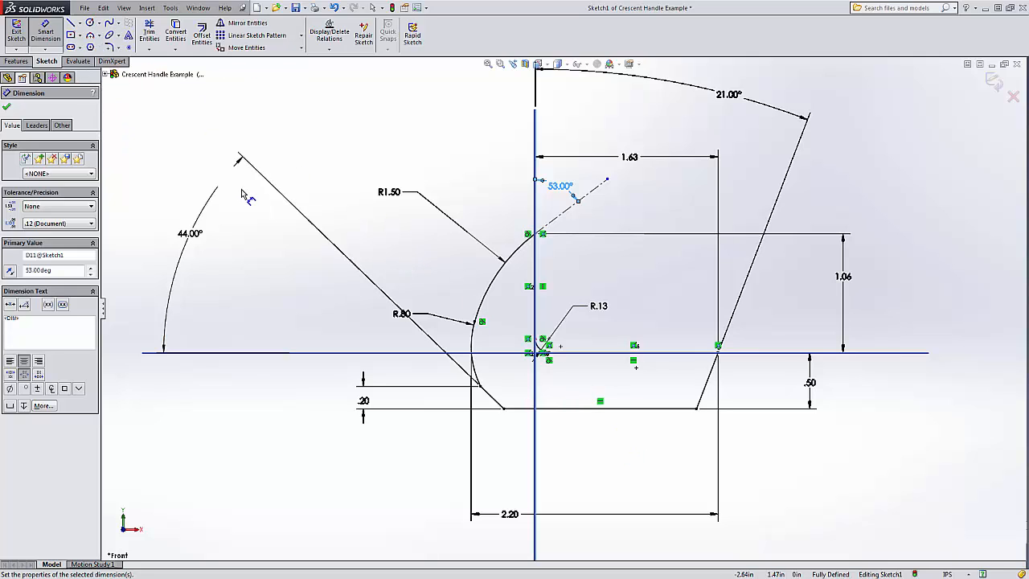
{"action": "key", "text": "Escape"}
{"action": "left_click_drag", "start_coordinate": [401, 314], "coordinate": [443, 335]}
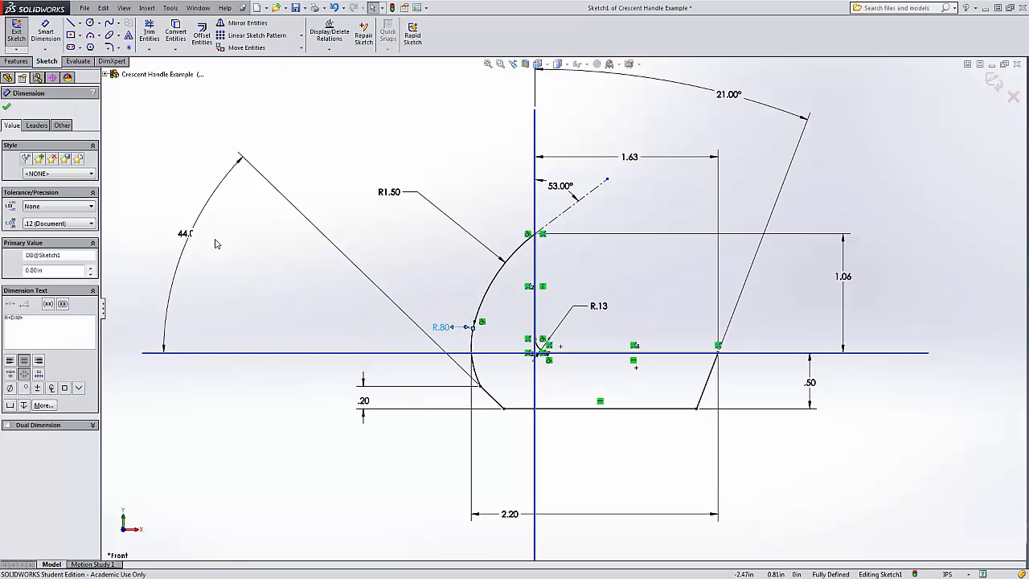
{"action": "mouse_move", "coordinate": [184, 233]}
{"action": "left_mouse_down"}
{"action": "mouse_move", "coordinate": [285, 315]}
{"action": "mouse_move", "coordinate": [354, 319]}
{"action": "left_mouse_up"}
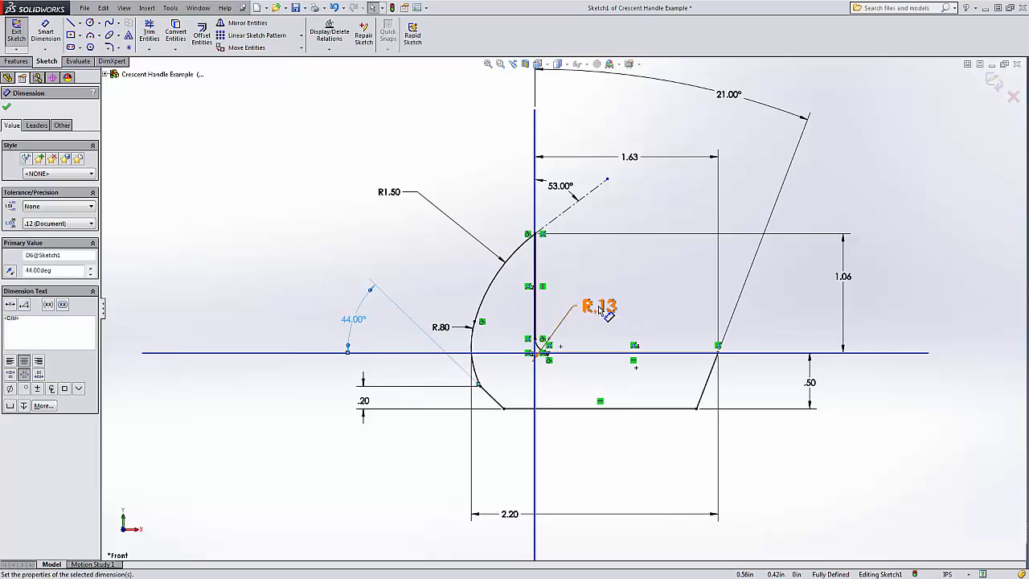
- Exit the completed head profile sketch and save the part
{"action": "scroll", "coordinate": [540, 342], "scroll_direction": "down", "scroll_amount": 8}
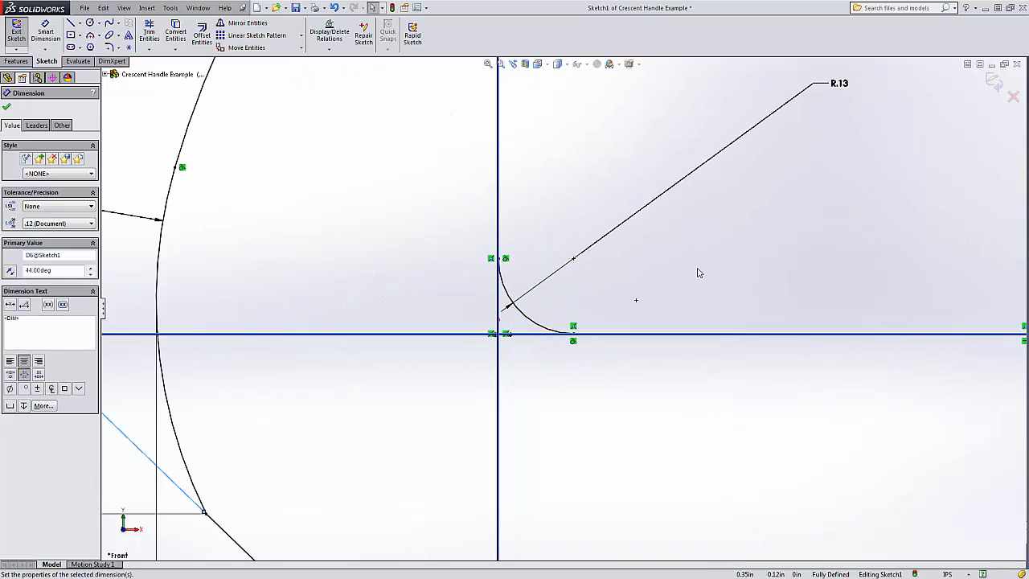
{"action": "scroll", "coordinate": [698, 273], "scroll_direction": "up", "scroll_amount": 5}
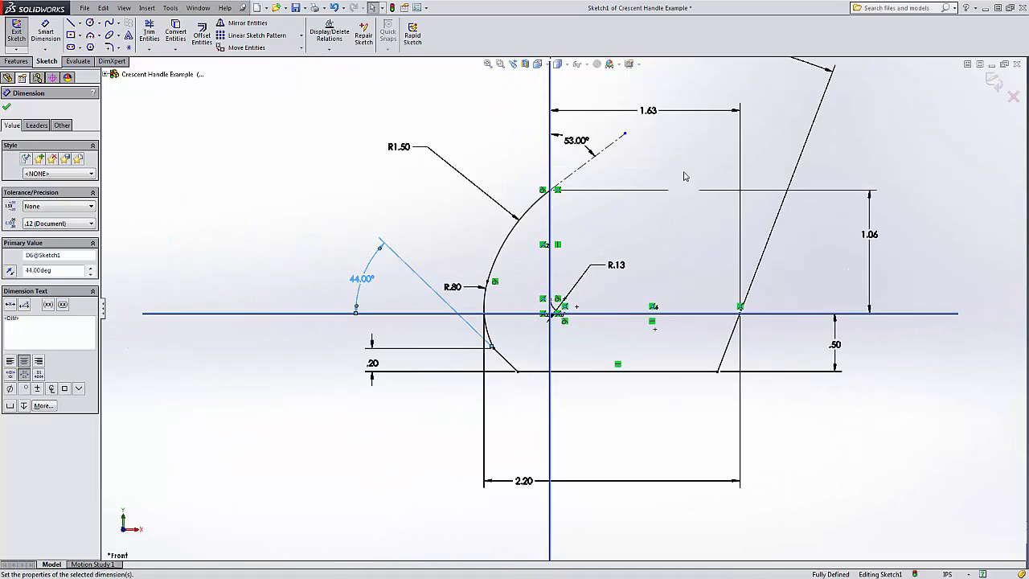
{"action": "scroll", "coordinate": [677, 160], "scroll_direction": "up", "scroll_amount": 2}
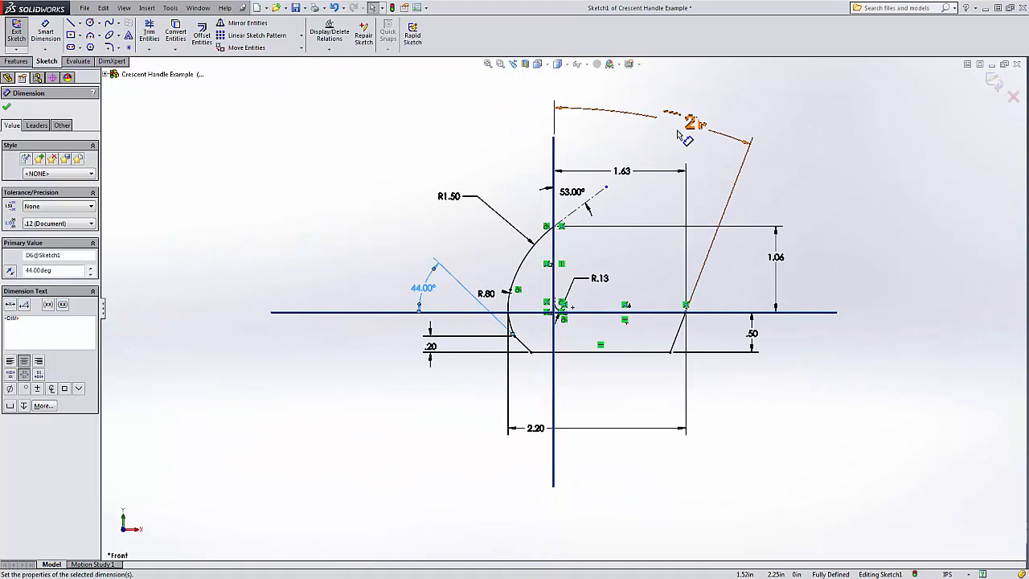
{"action": "scroll", "coordinate": [677, 134], "scroll_direction": "down", "scroll_amount": 2}
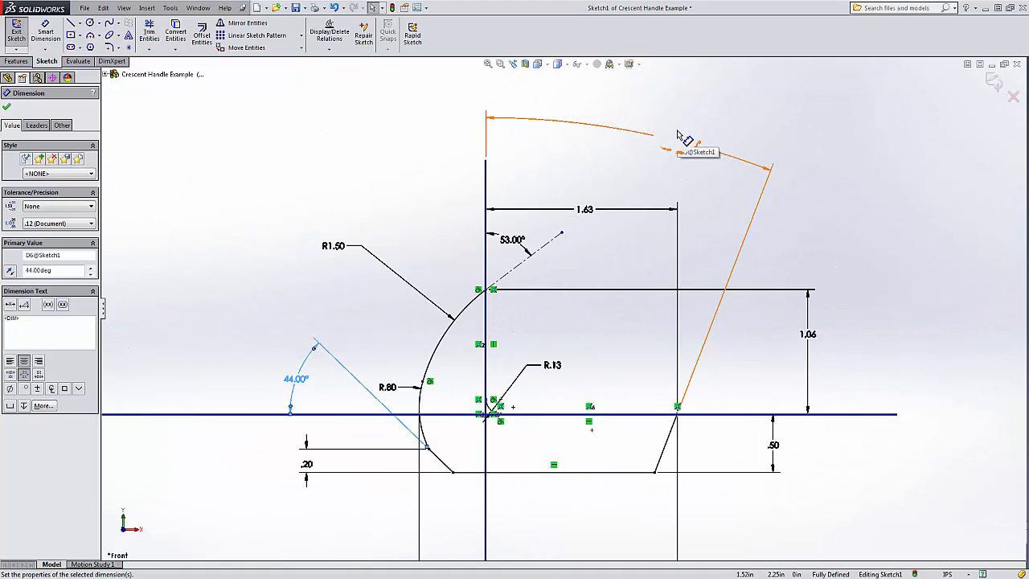
{"action": "left_click", "coordinate": [992, 79]}
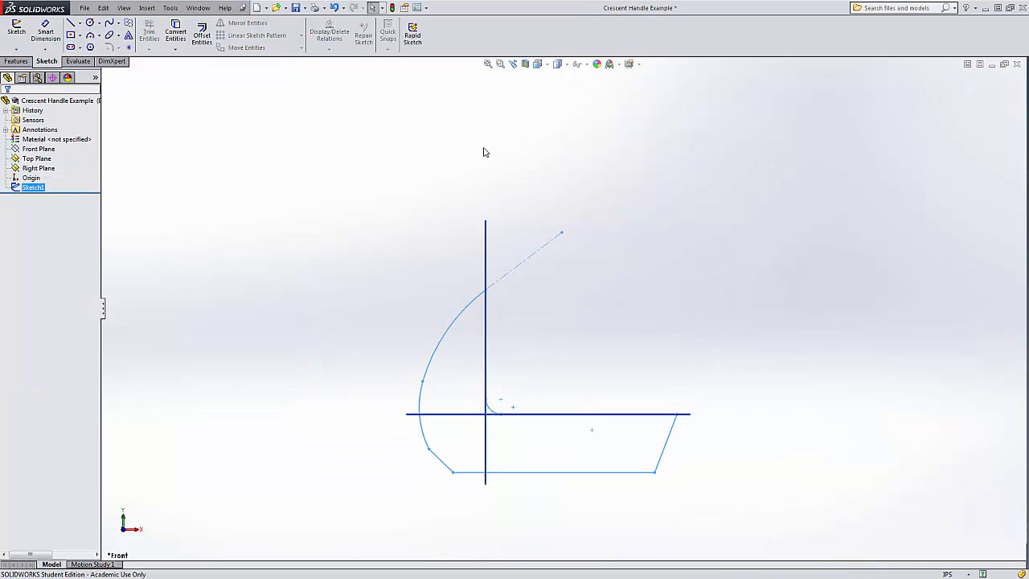
{"action": "left_click", "coordinate": [295, 10]}
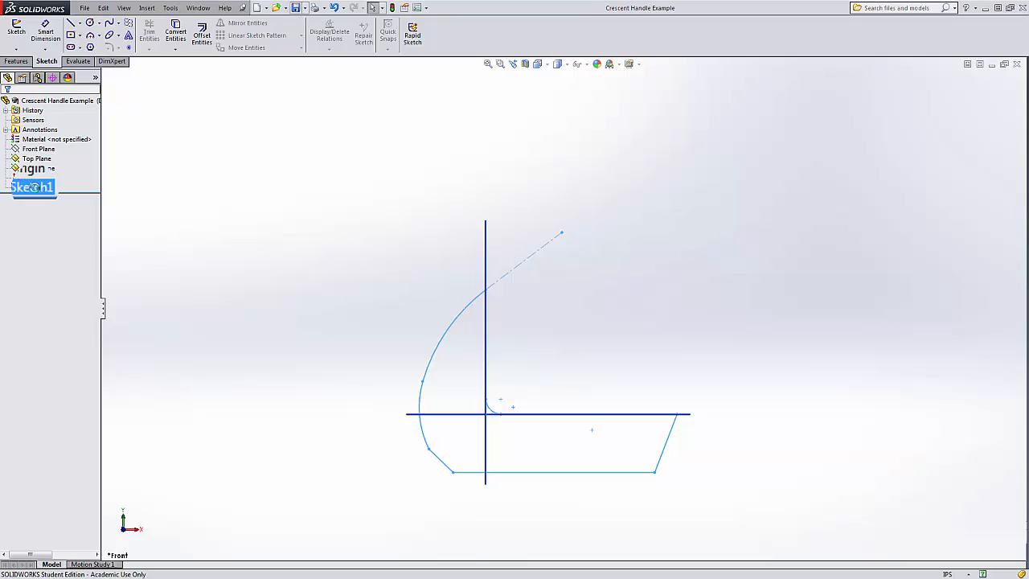
- Start a boss extrusion of the head profile sketch with a depth of 0.582 in
{"action": "left_click", "coordinate": [16, 61]}
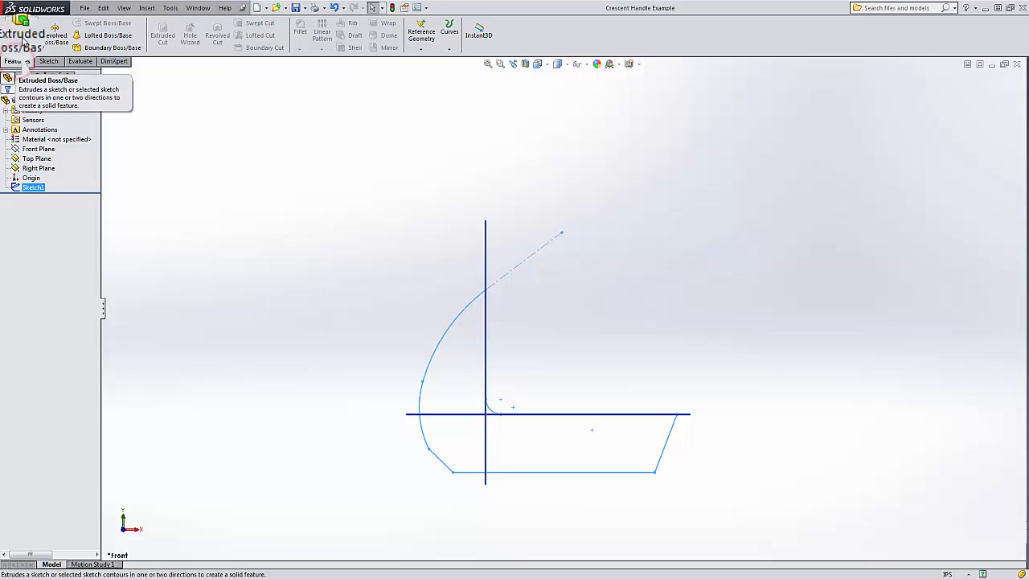
{"action": "left_click", "coordinate": [22, 38]}
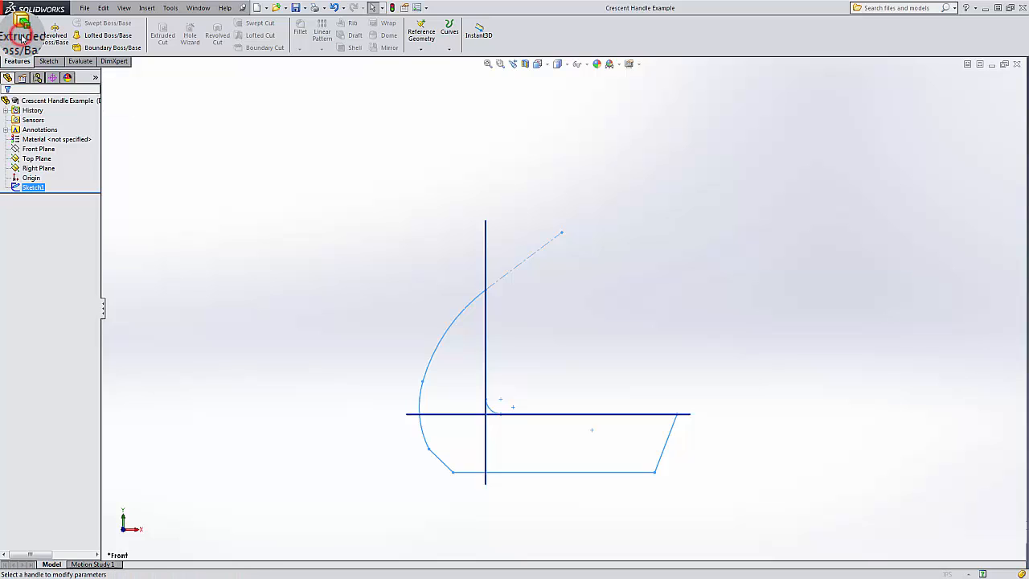
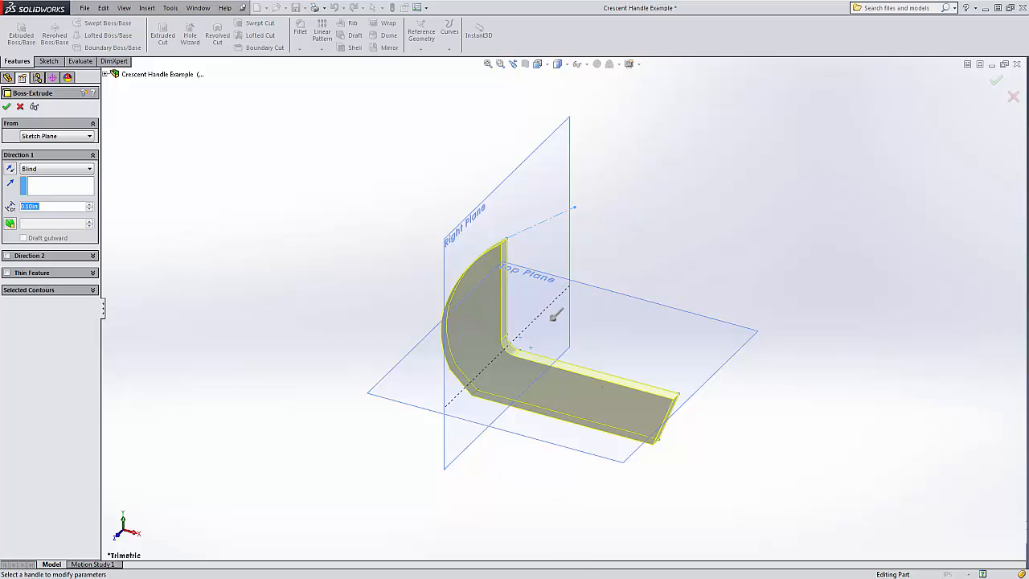
{"action": "left_click_drag", "start_coordinate": [57, 206], "coordinate": [8, 188]}
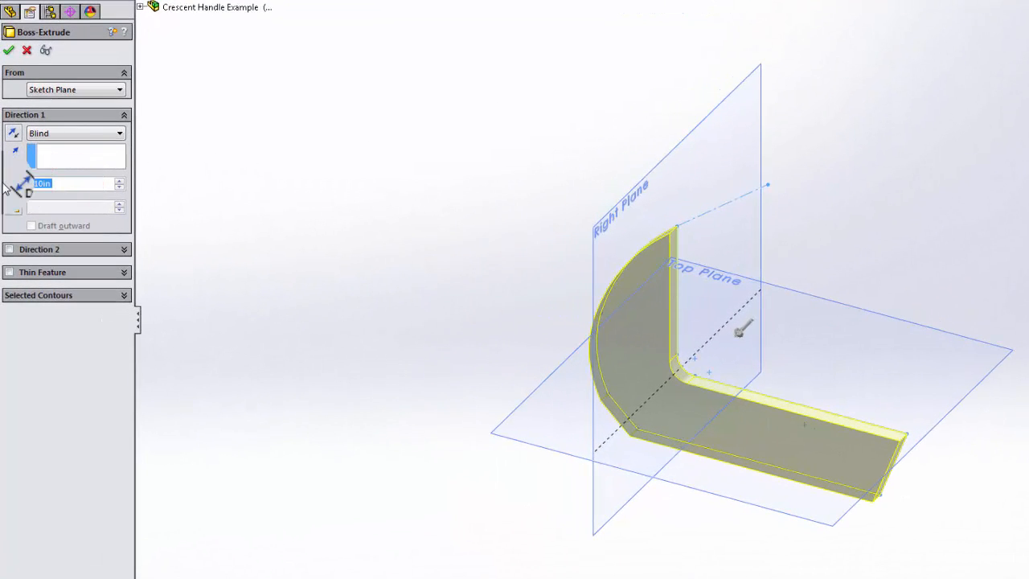
{"action": "right_click", "coordinate": [8, 188]}
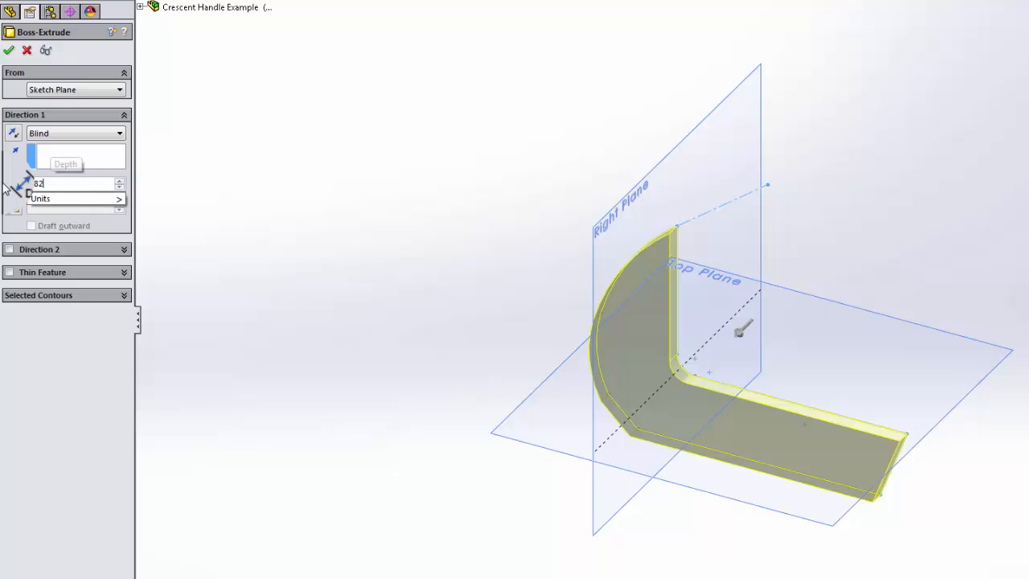
{"action": "left_click", "coordinate": [266, 161]}
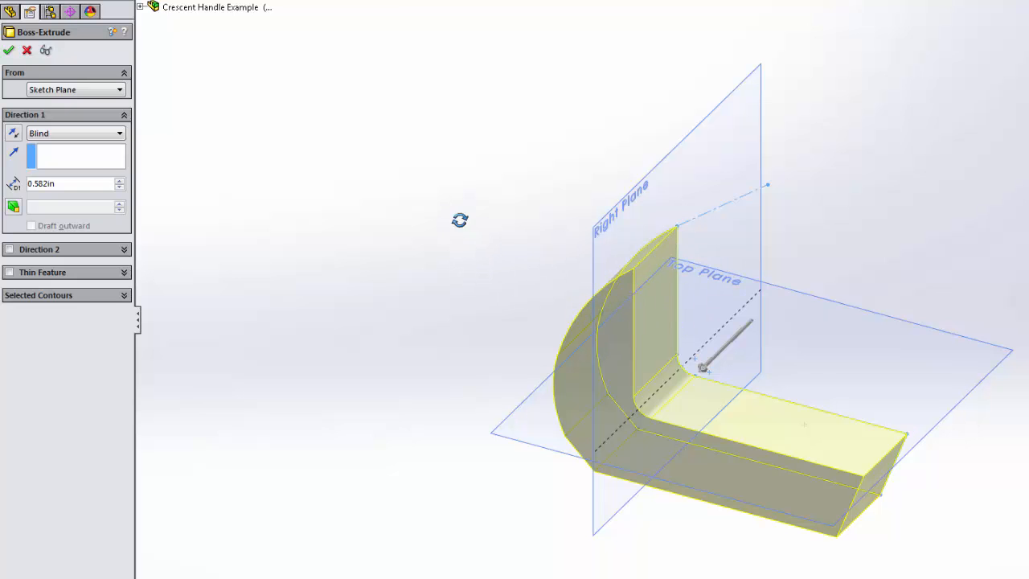
- Change the extrusion's end condition to Mid Plane and accept the feature
{"action": "middle_click_drag", "start_coordinate": [460, 219], "coordinate": [367, 325]}
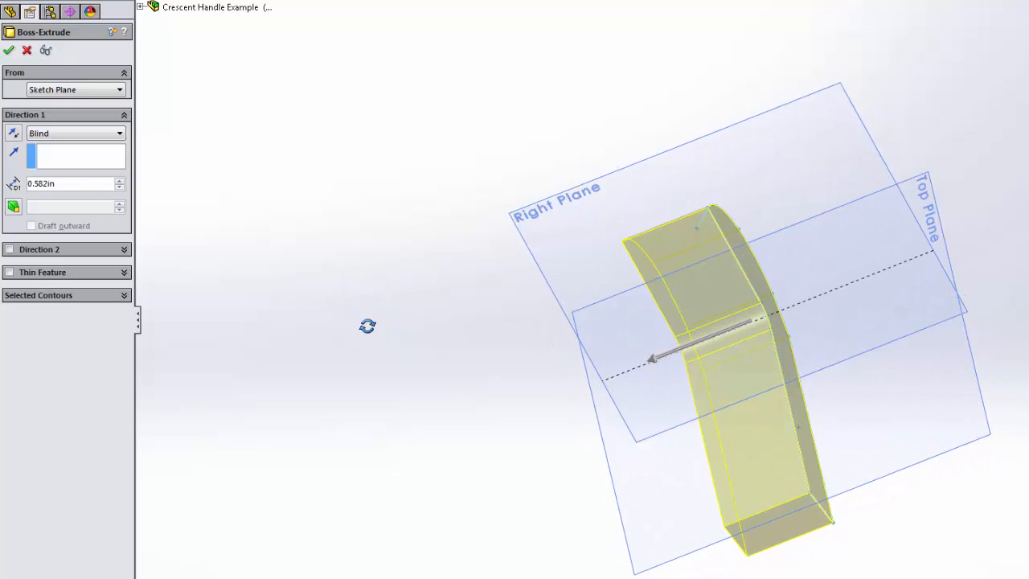
{"action": "left_click", "coordinate": [142, 7]}
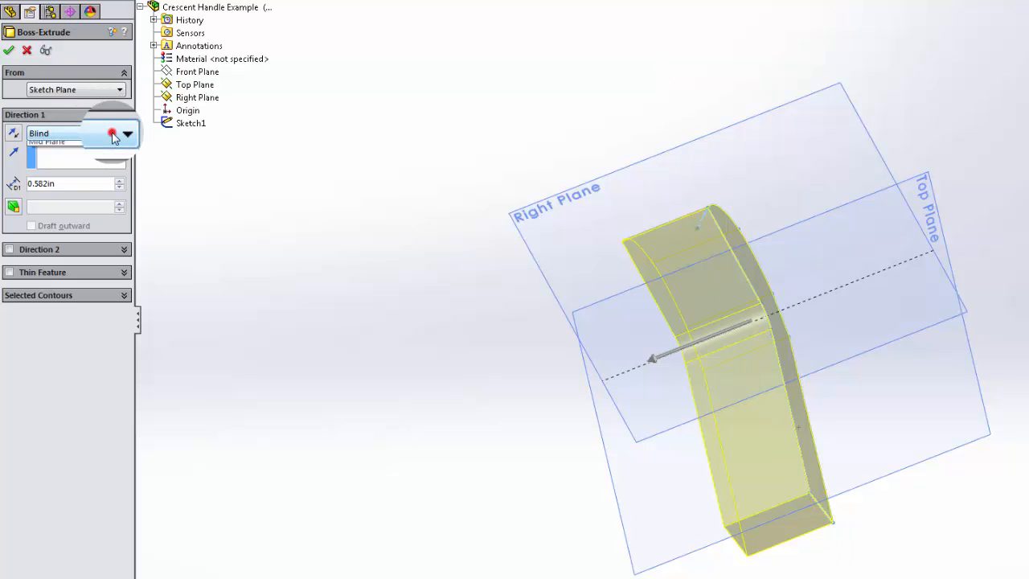
{"action": "left_click", "coordinate": [106, 192]}
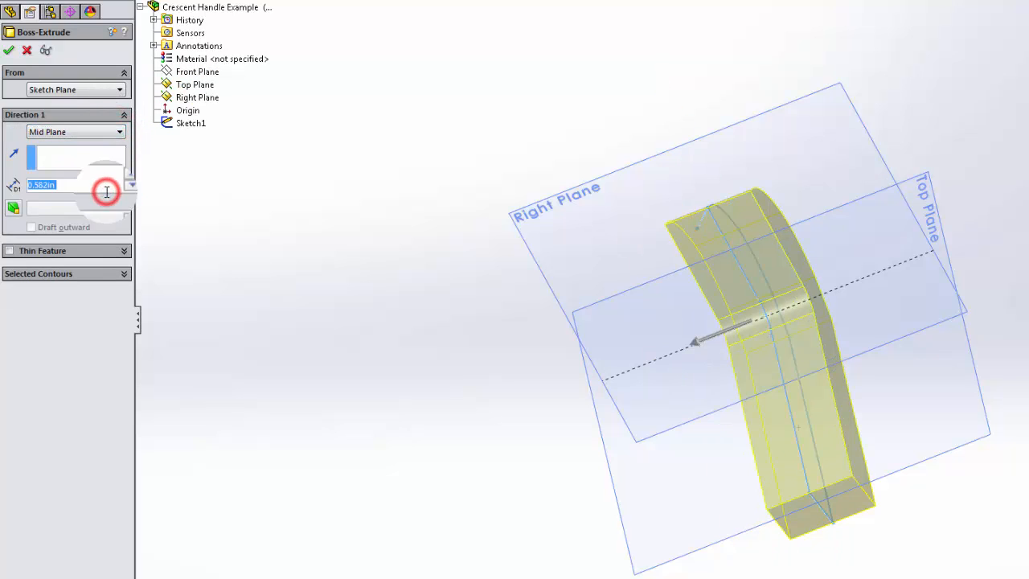
{"action": "middle_click_drag", "start_coordinate": [413, 314], "coordinate": [467, 257]}
{"action": "scroll", "coordinate": [898, 447], "scroll_direction": "down", "scroll_amount": 2}
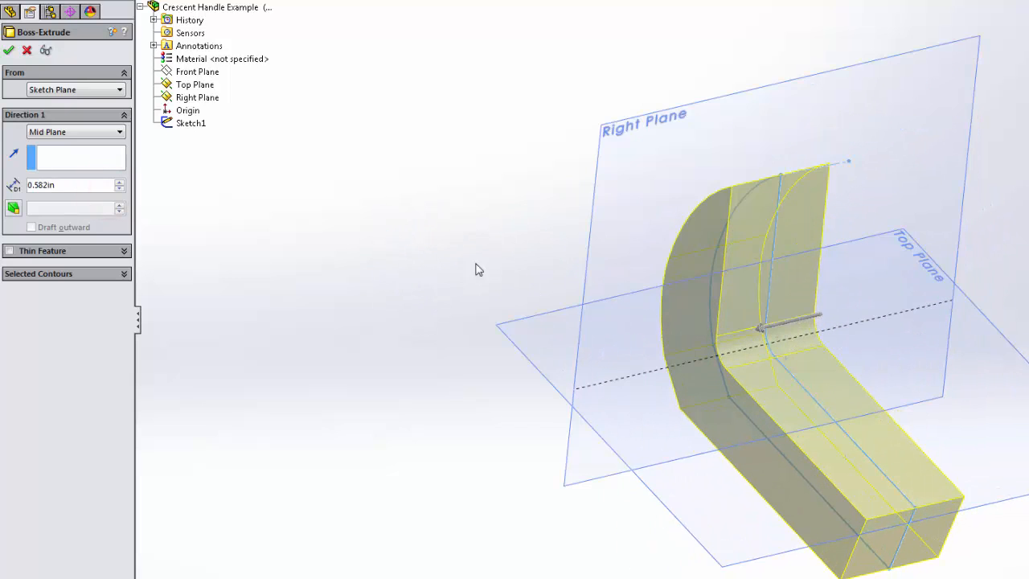
{"action": "left_click", "coordinate": [8, 50]}
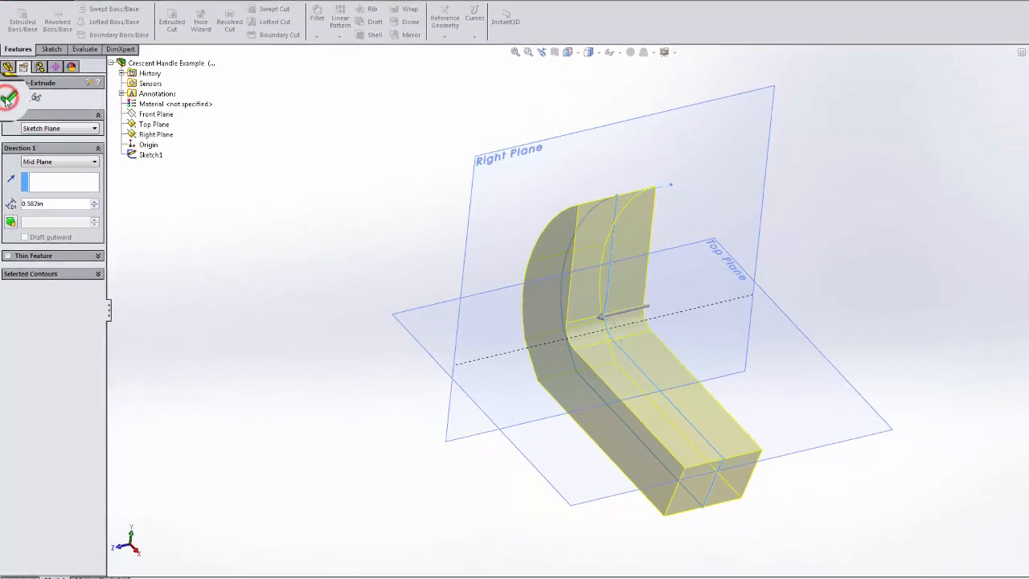
- Examine the extruded head from several angles, checking its side faces and the flat jaw face
{"action": "middle_click_drag", "start_coordinate": [322, 291], "coordinate": [397, 211]}
{"action": "middle_click_drag", "start_coordinate": [627, 281], "coordinate": [552, 254]}
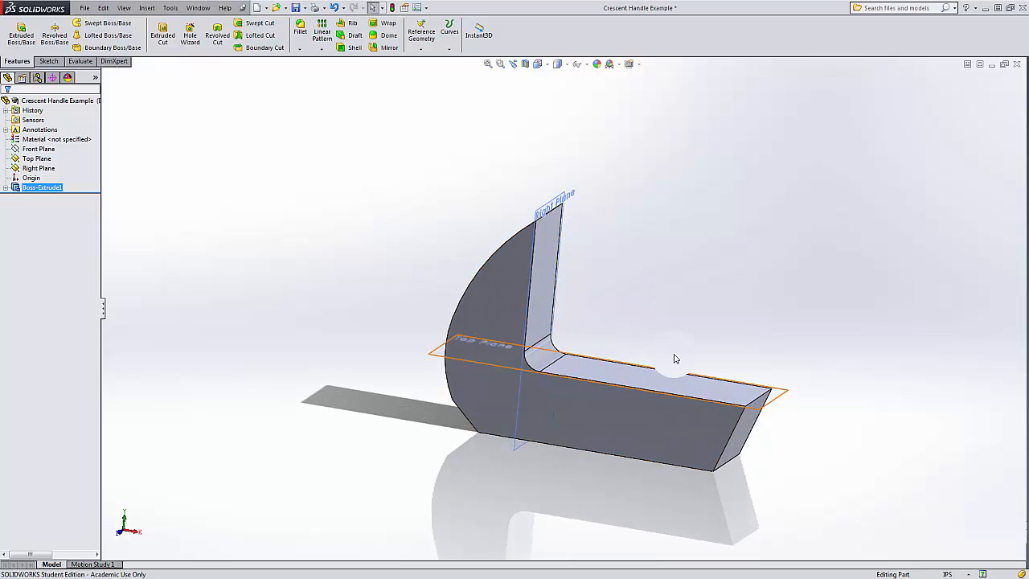
{"action": "middle_click_drag", "start_coordinate": [675, 361], "coordinate": [607, 314]}
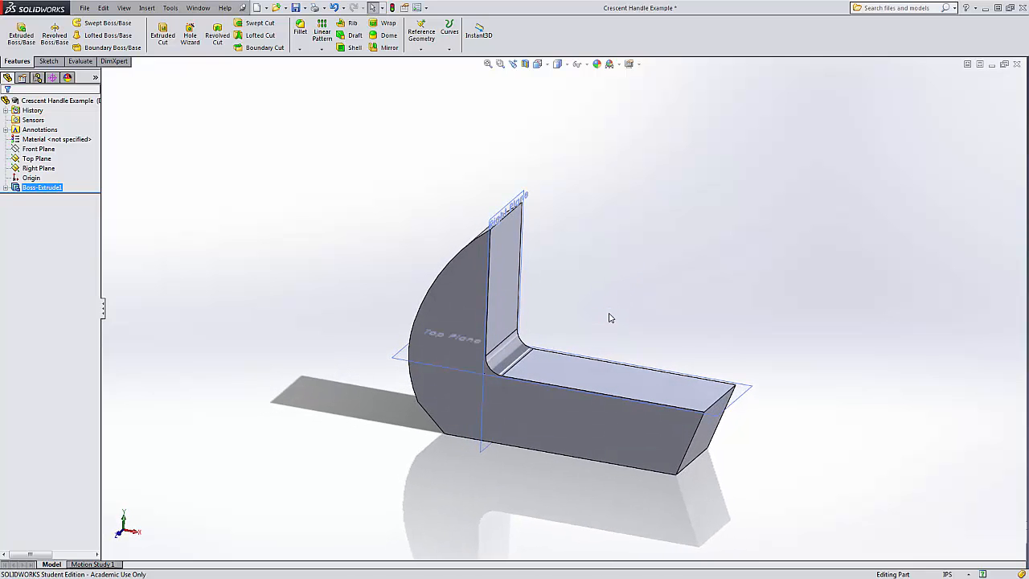
{"action": "middle_click_drag", "start_coordinate": [759, 345], "coordinate": [672, 328]}
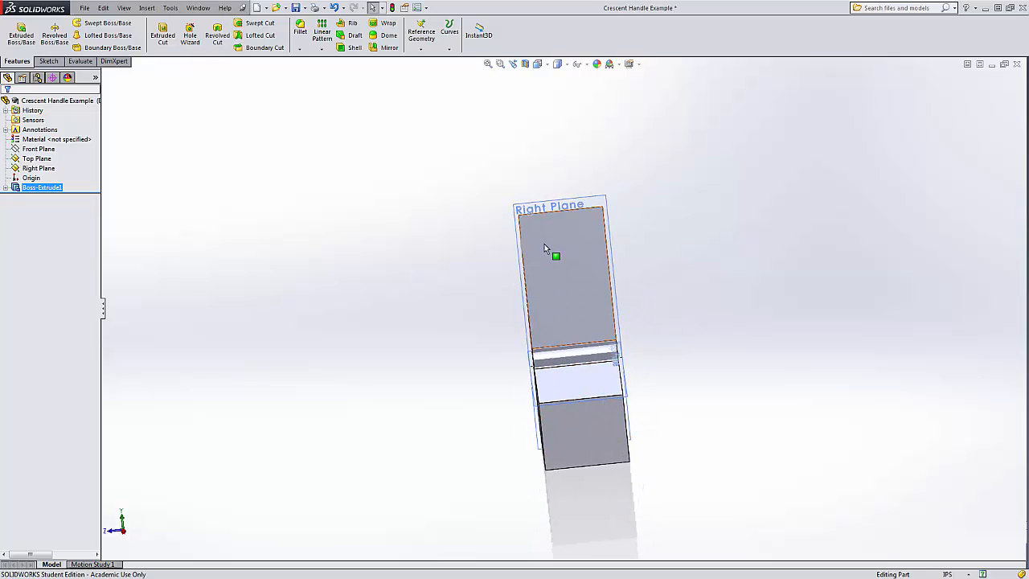
{"action": "middle_click_drag", "start_coordinate": [694, 276], "coordinate": [743, 308]}
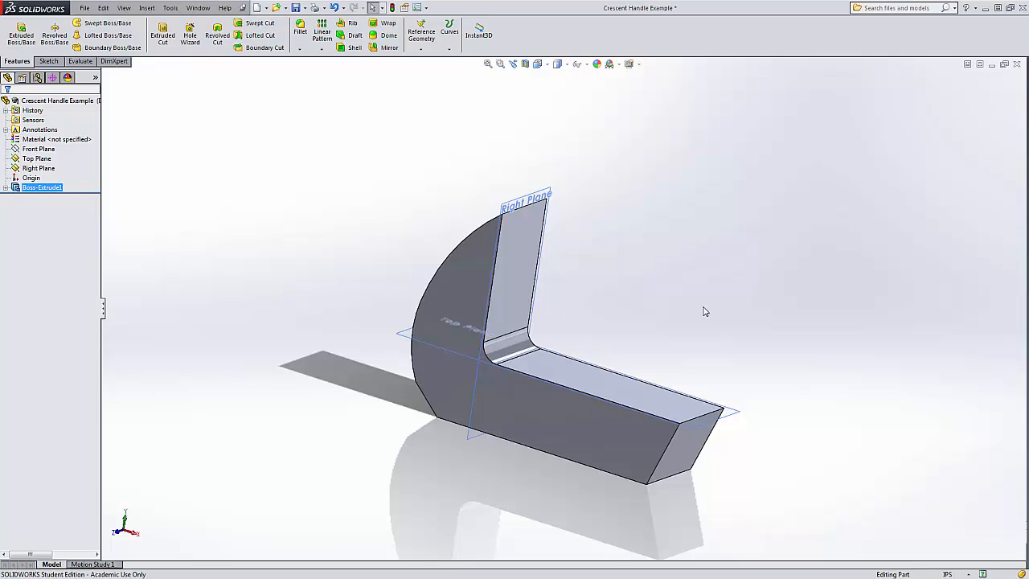
{"action": "middle_click_drag", "start_coordinate": [705, 310], "coordinate": [647, 297]}
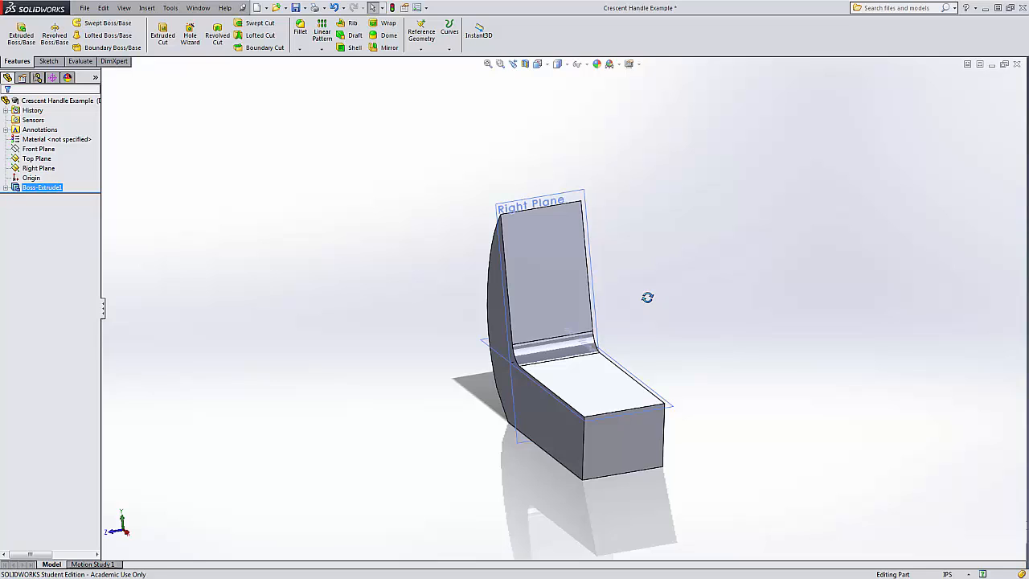
{"action": "middle_click_drag", "start_coordinate": [646, 297], "coordinate": [720, 326]}
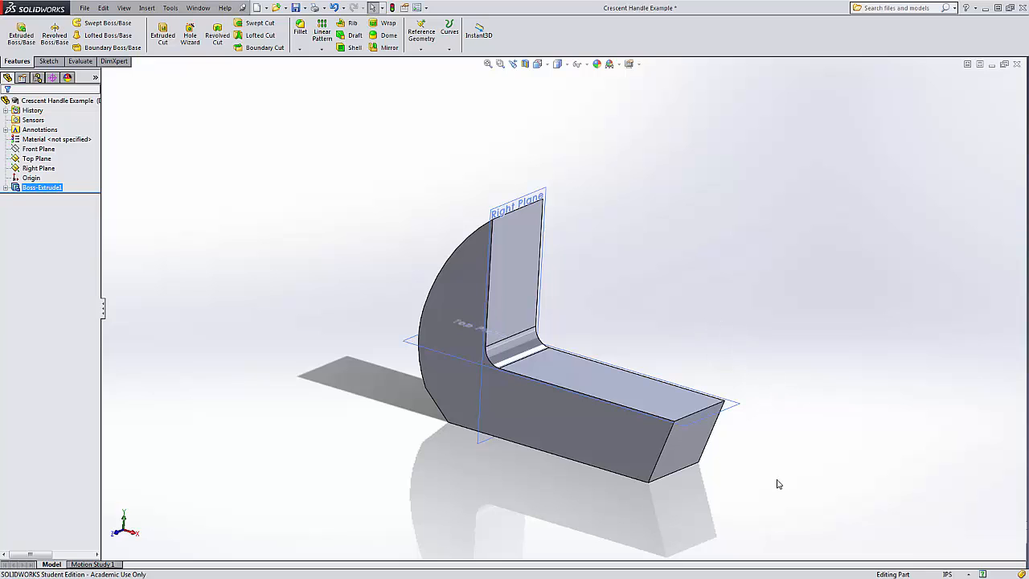
{"action": "middle_click_drag", "start_coordinate": [763, 477], "coordinate": [763, 441]}
{"action": "middle_click_drag", "start_coordinate": [724, 314], "coordinate": [679, 282]}
- Start a manual neutral plane draft with a 1 degree angle, using the extruded head's flat bottom face as the neutral plane
{"action": "left_click", "coordinate": [354, 36]}
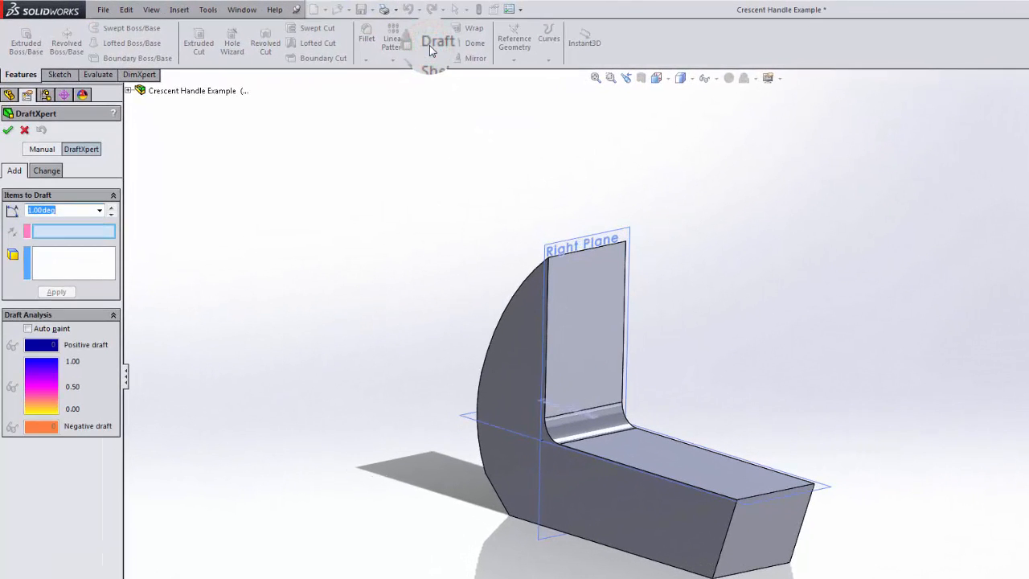
{"action": "left_click", "coordinate": [82, 207]}
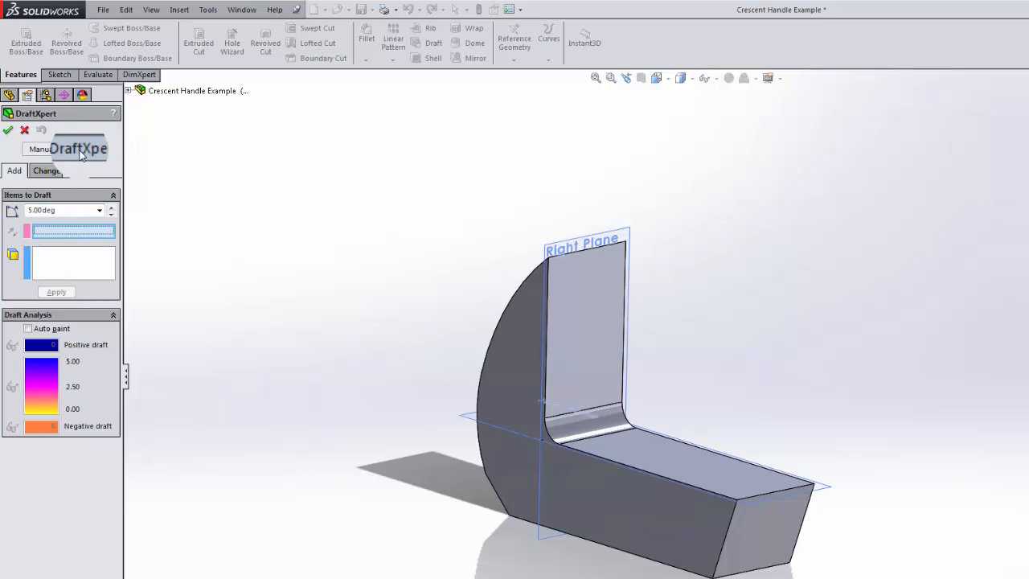
{"action": "left_click", "coordinate": [43, 152]}
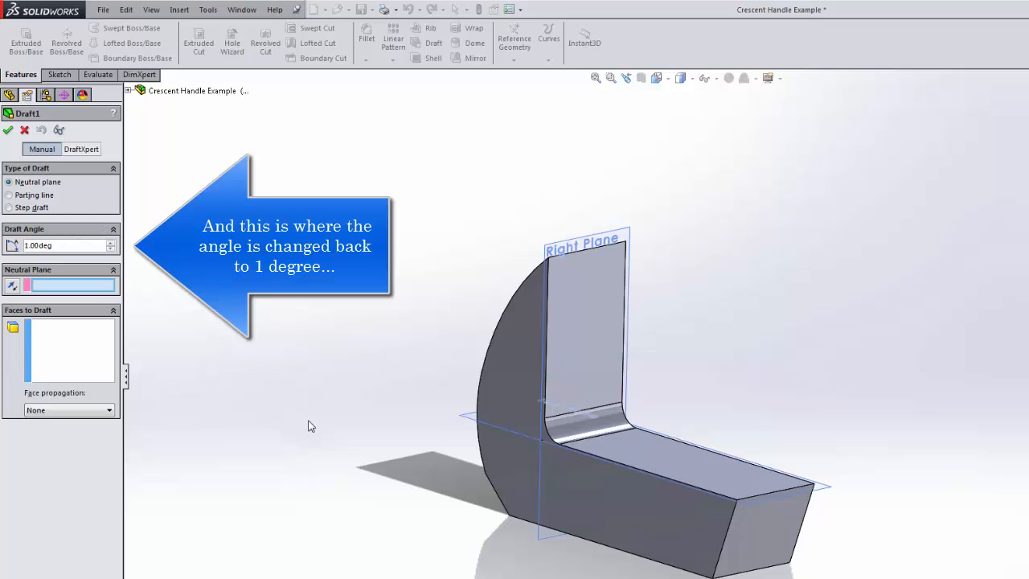
{"action": "middle_click_drag", "start_coordinate": [310, 424], "coordinate": [274, 290]}
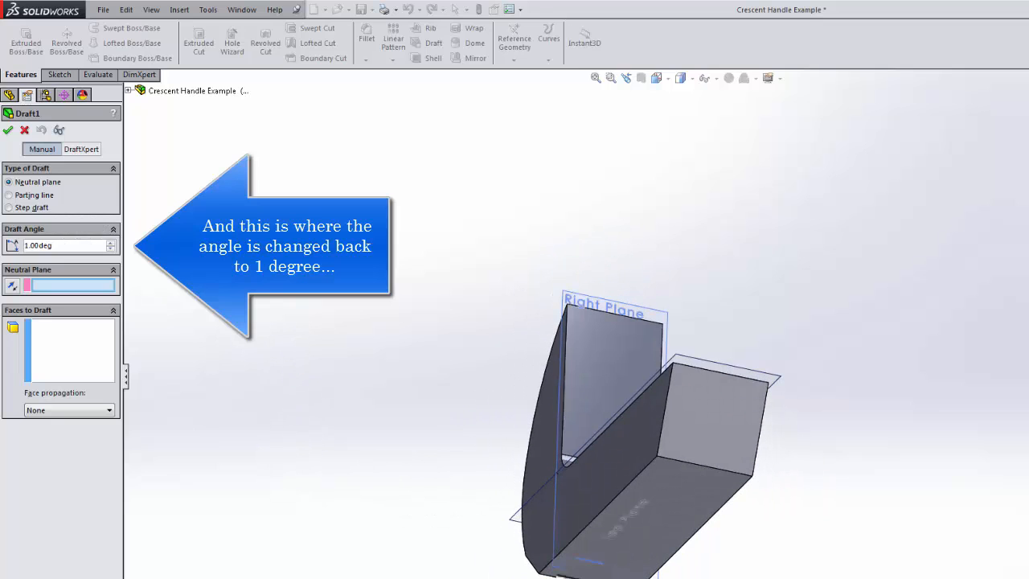
{"action": "left_click", "coordinate": [676, 490]}
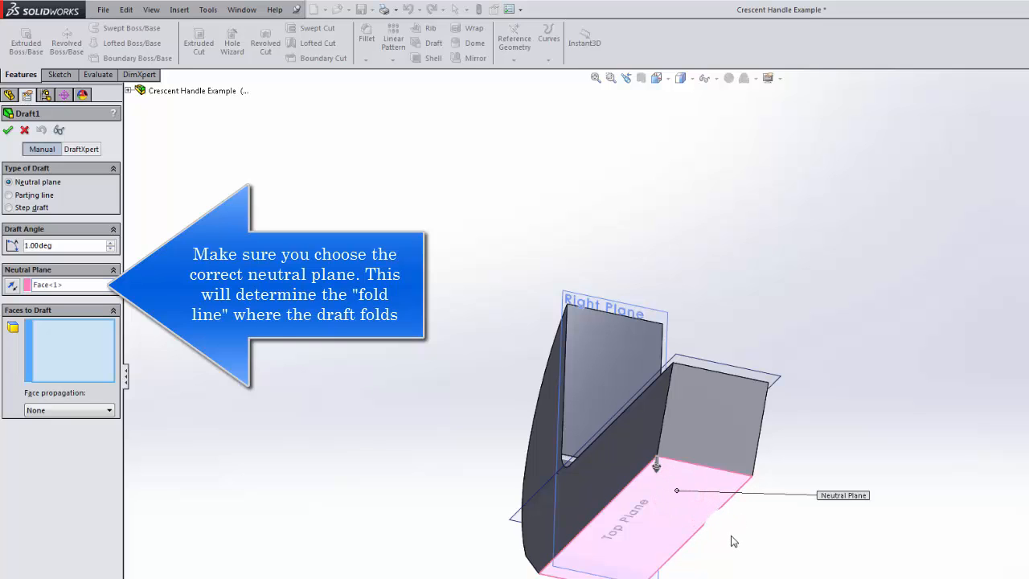
- Add both large side faces of the head as the faces to draft and accept the draft
{"action": "middle_click_drag", "start_coordinate": [731, 538], "coordinate": [733, 578]}
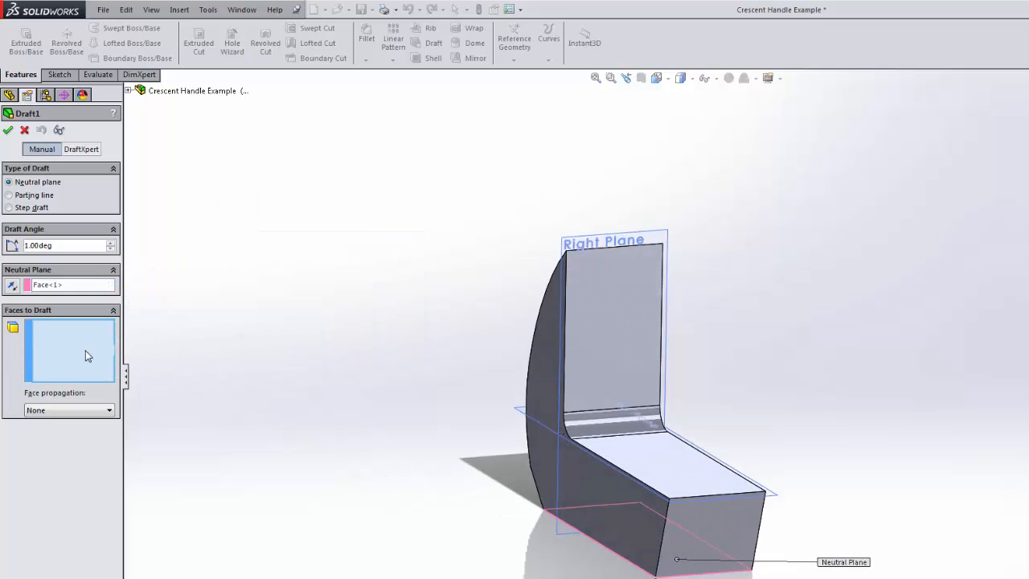
{"action": "left_click", "coordinate": [546, 367]}
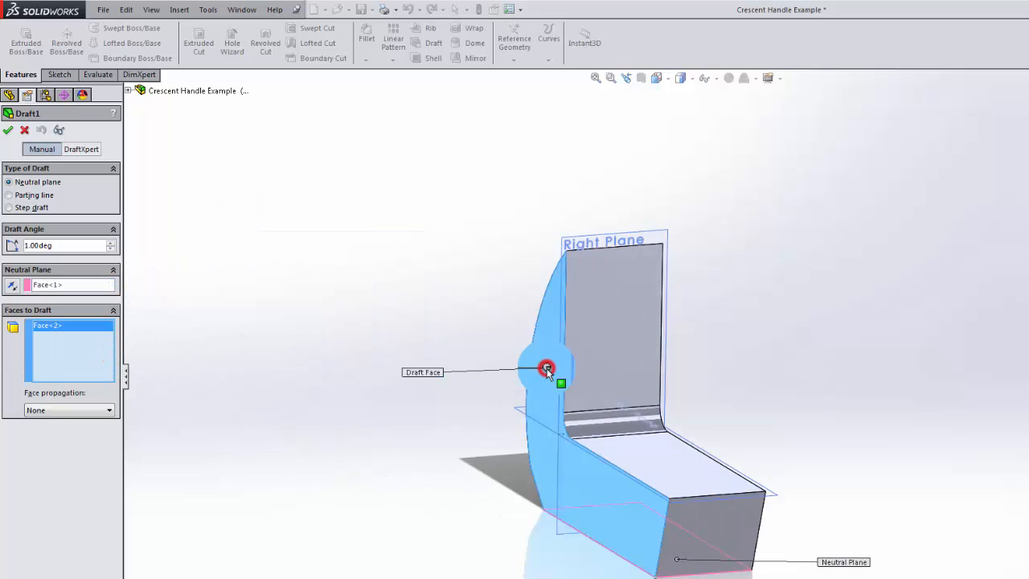
{"action": "middle_click_drag", "start_coordinate": [799, 367], "coordinate": [752, 370]}
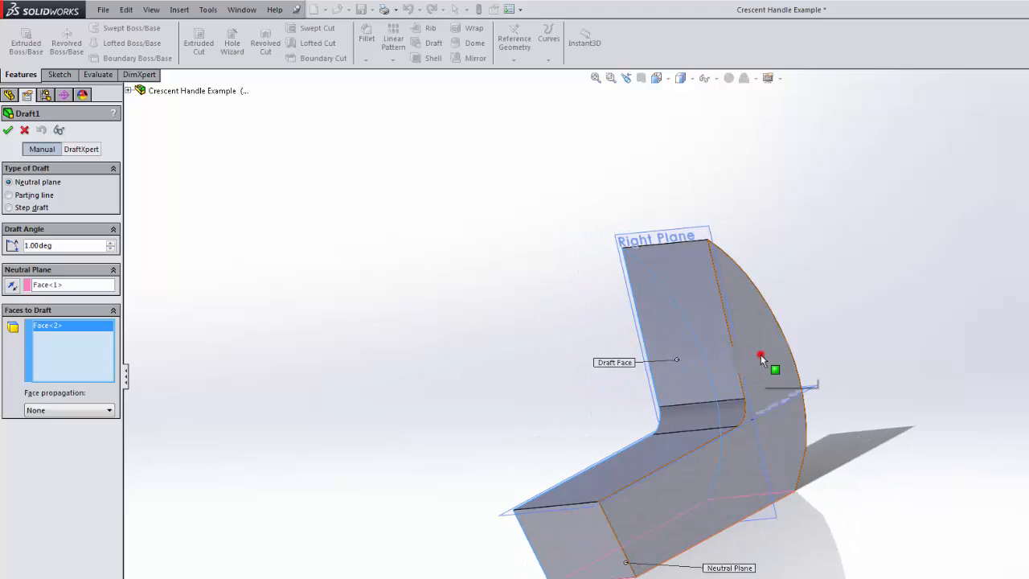
{"action": "left_click", "coordinate": [760, 359]}
{"action": "middle_click_drag", "start_coordinate": [534, 409], "coordinate": [647, 377]}
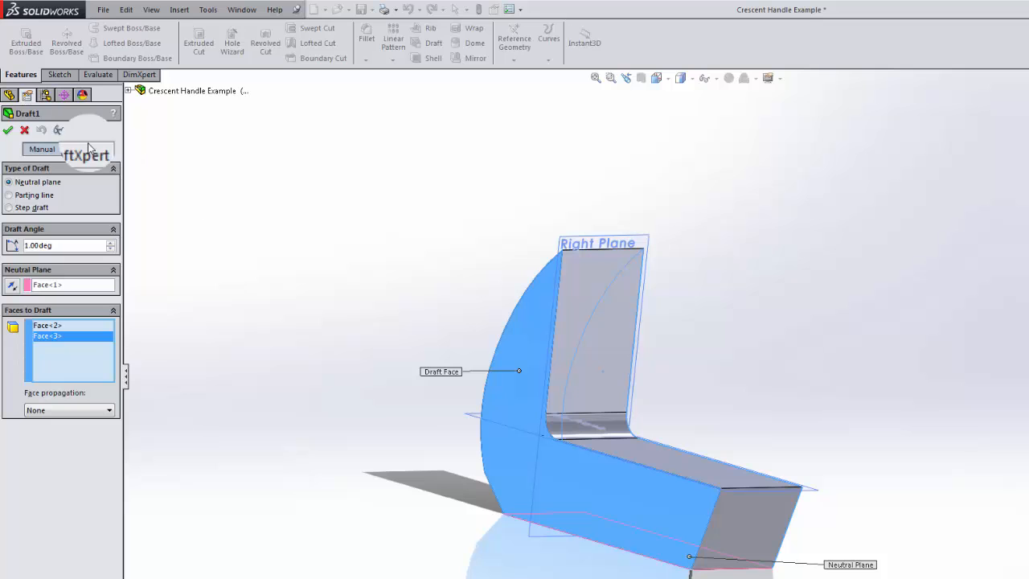
{"action": "left_click", "coordinate": [9, 131]}
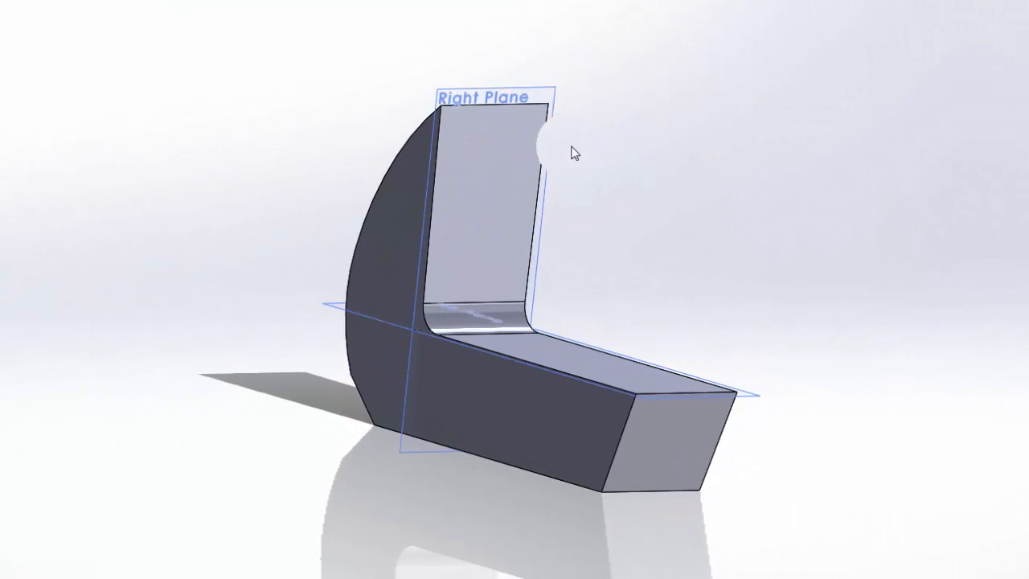
- Edit the draft feature to reverse its draft direction on the two side faces and accept the change
{"action": "middle_click_drag", "start_coordinate": [573, 153], "coordinate": [501, 120]}
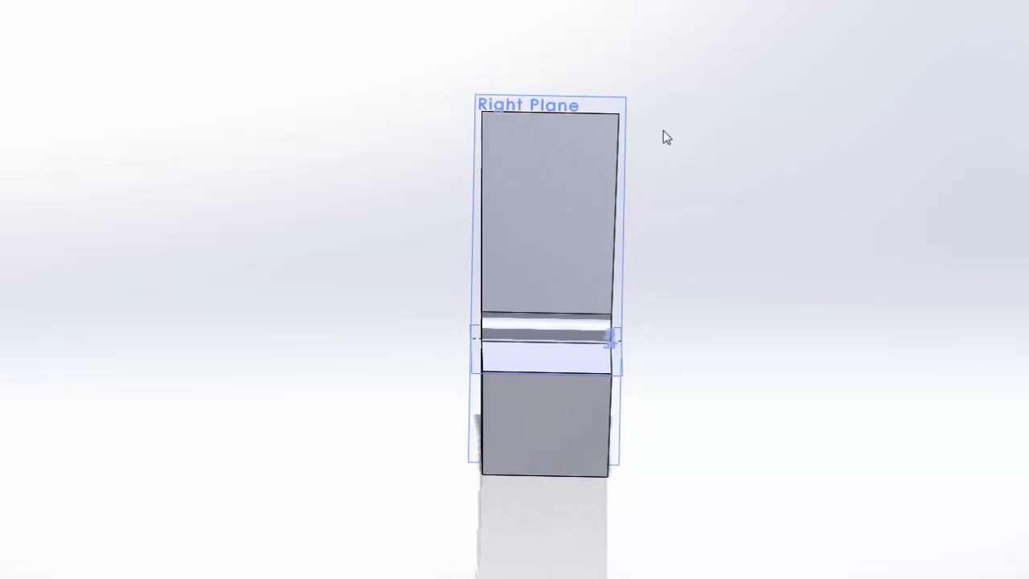
{"action": "middle_click_drag", "start_coordinate": [645, 246], "coordinate": [758, 333]}
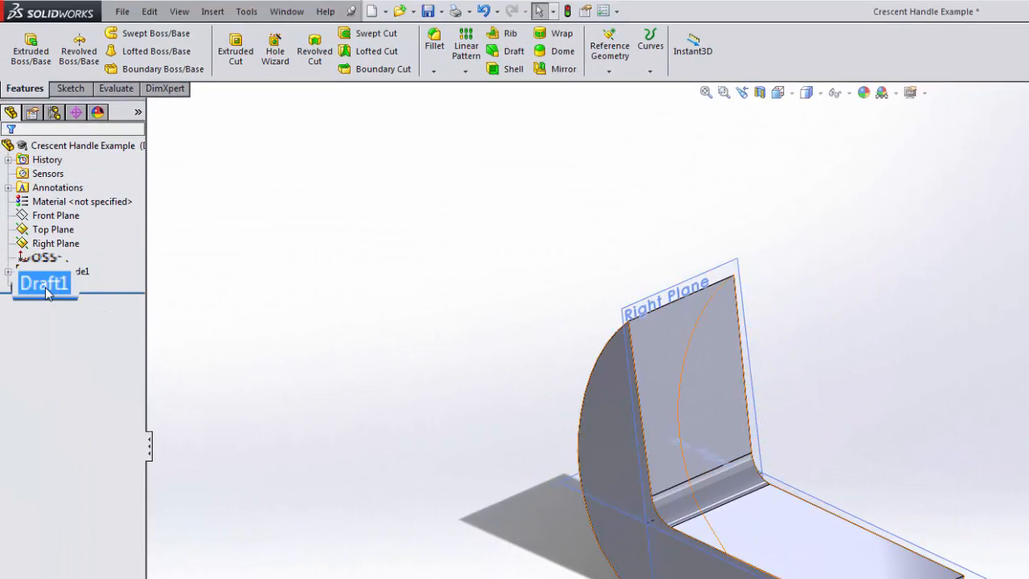
{"action": "right_click", "coordinate": [45, 287]}
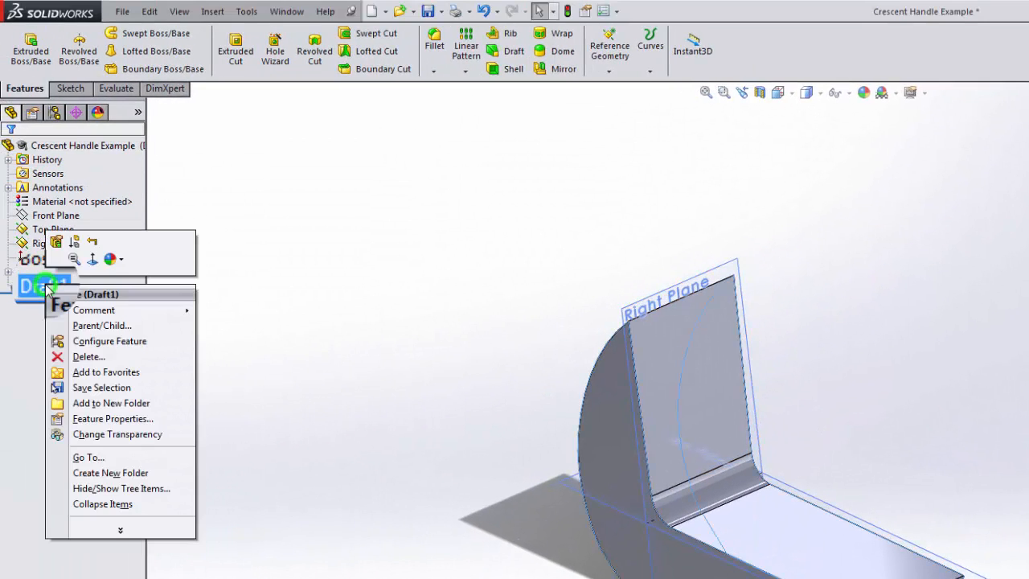
{"action": "left_click", "coordinate": [61, 244]}
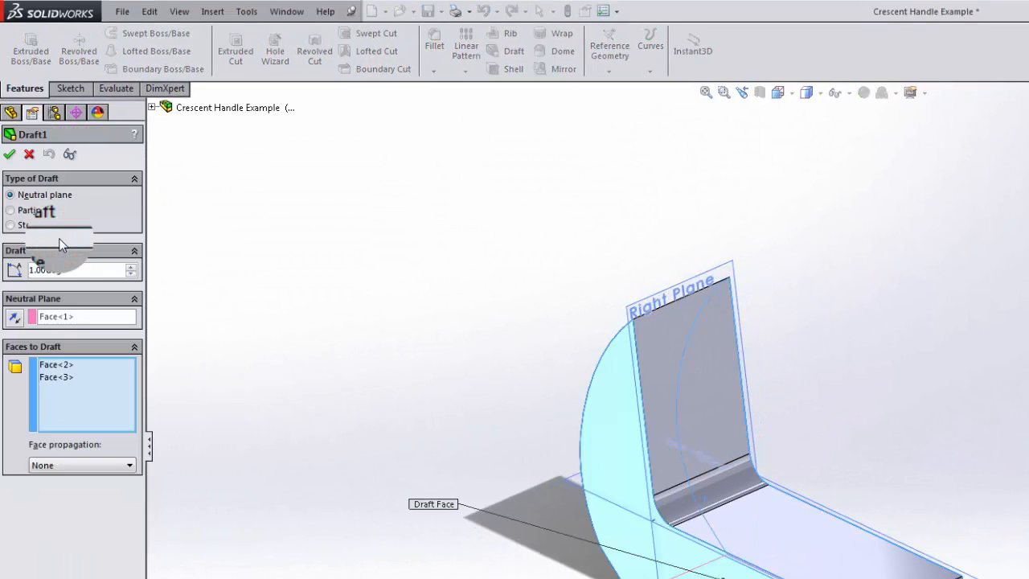
{"action": "left_click", "coordinate": [15, 318]}
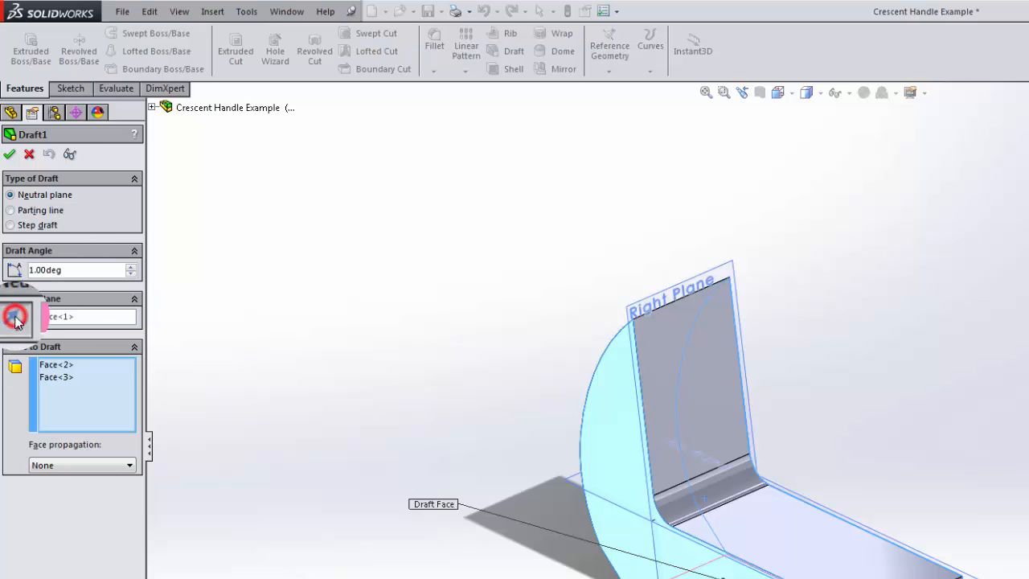
{"action": "left_click", "coordinate": [9, 154]}
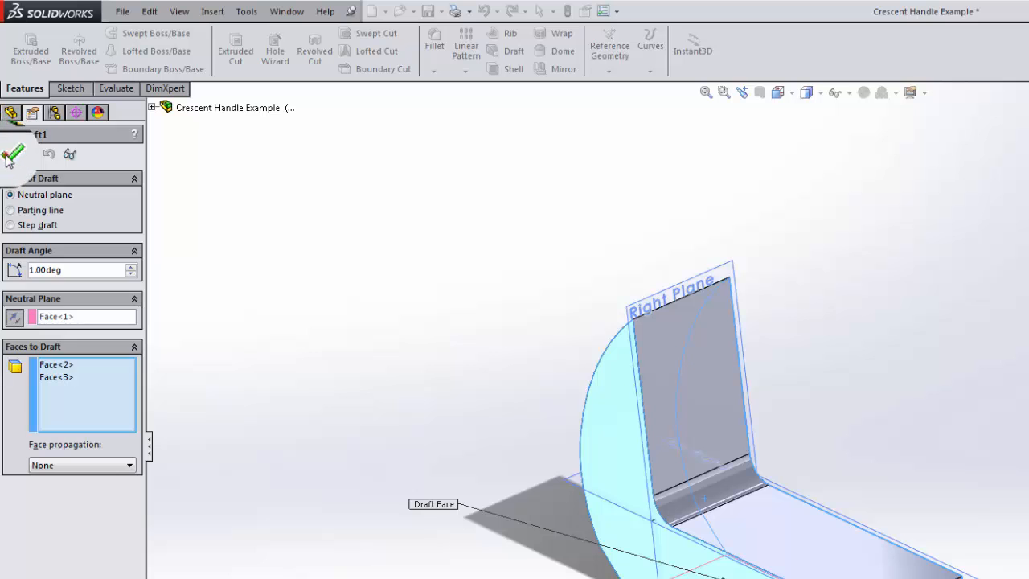
{"action": "left_click", "coordinate": [9, 159]}
- Set the draft angle of the head's two side faces to 5 degrees and accept the edited draft
{"action": "middle_click_drag", "start_coordinate": [920, 233], "coordinate": [896, 273]}
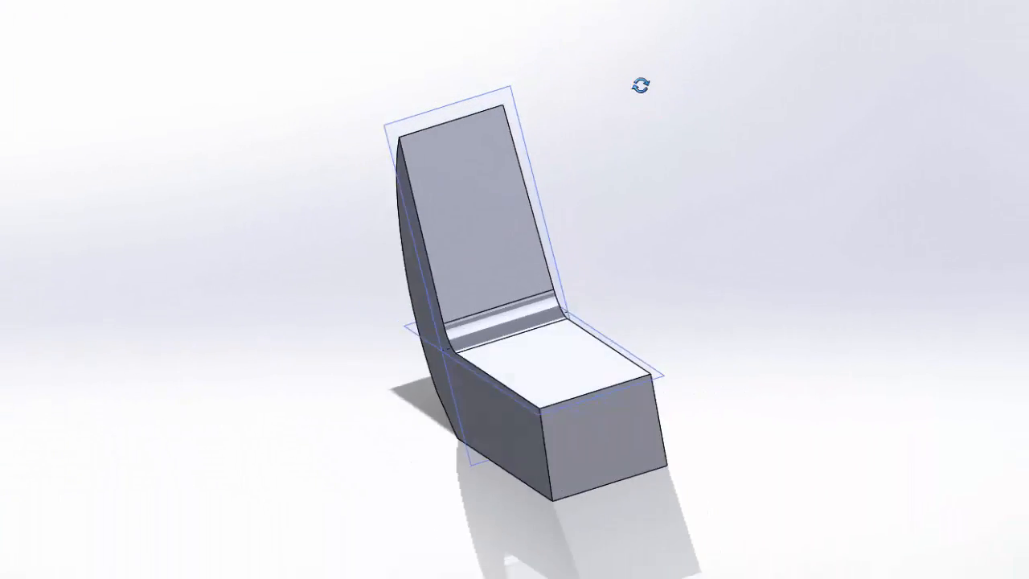
{"action": "middle_click_drag", "start_coordinate": [641, 85], "coordinate": [607, 193]}
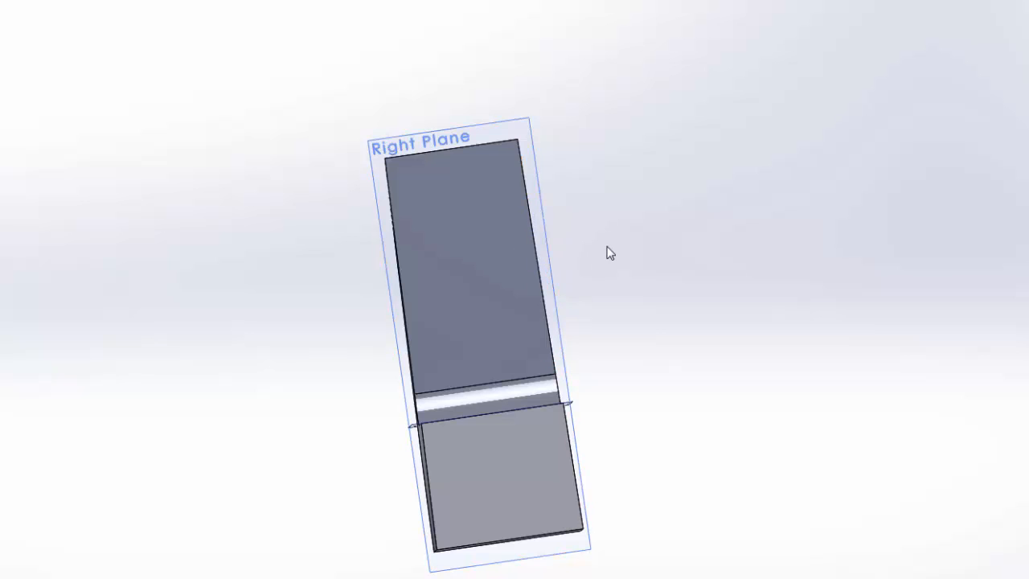
{"action": "middle_click_drag", "start_coordinate": [609, 253], "coordinate": [777, 220]}
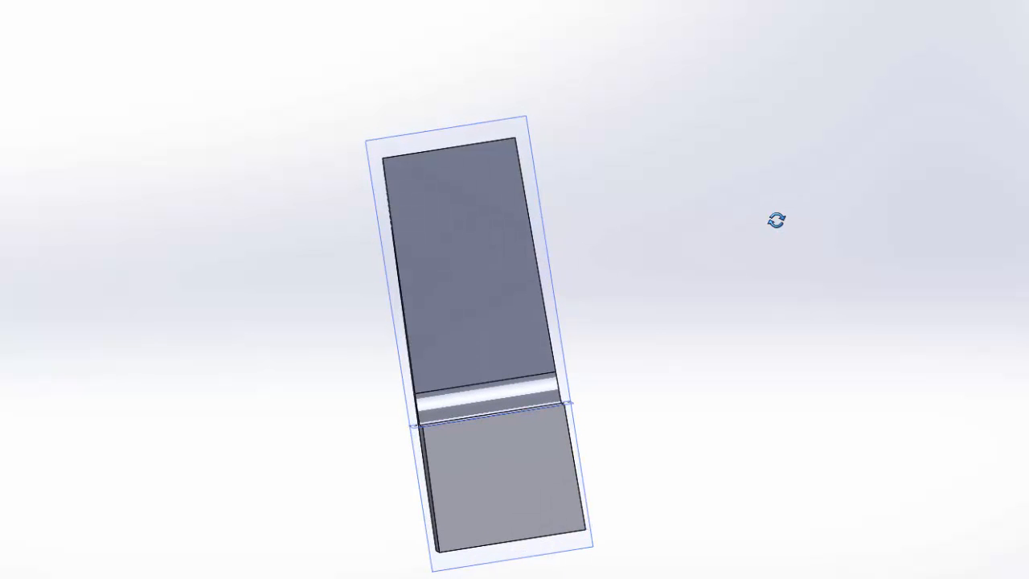
{"action": "middle_click_drag", "start_coordinate": [640, 317], "coordinate": [680, 266]}
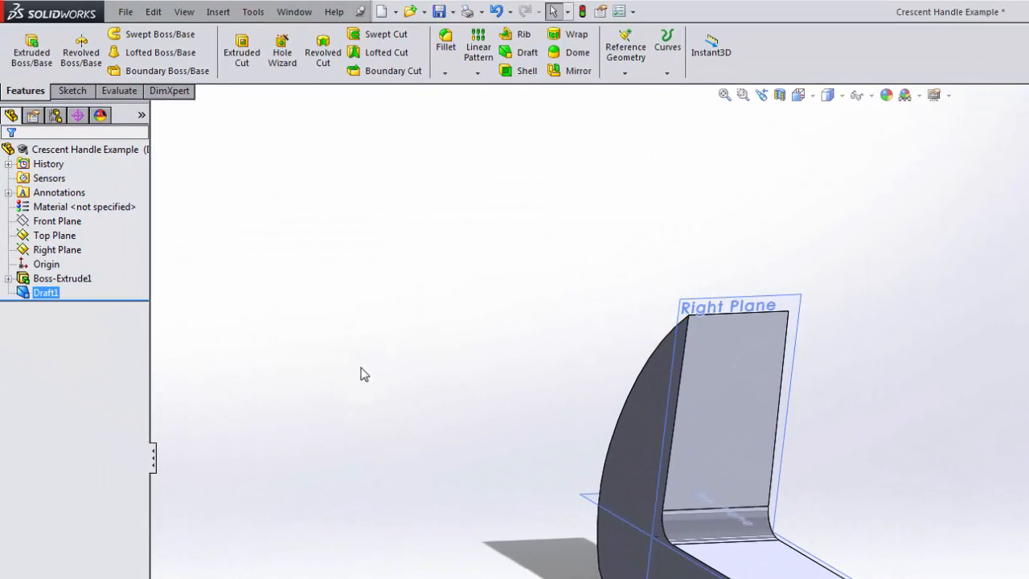
{"action": "right_click", "coordinate": [14, 266]}
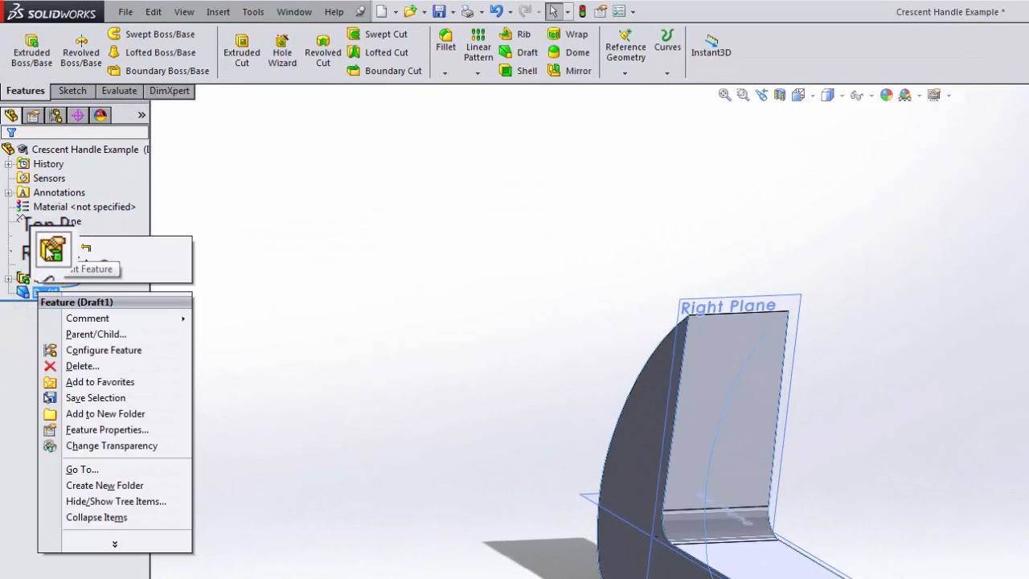
{"action": "left_click", "coordinate": [40, 246]}
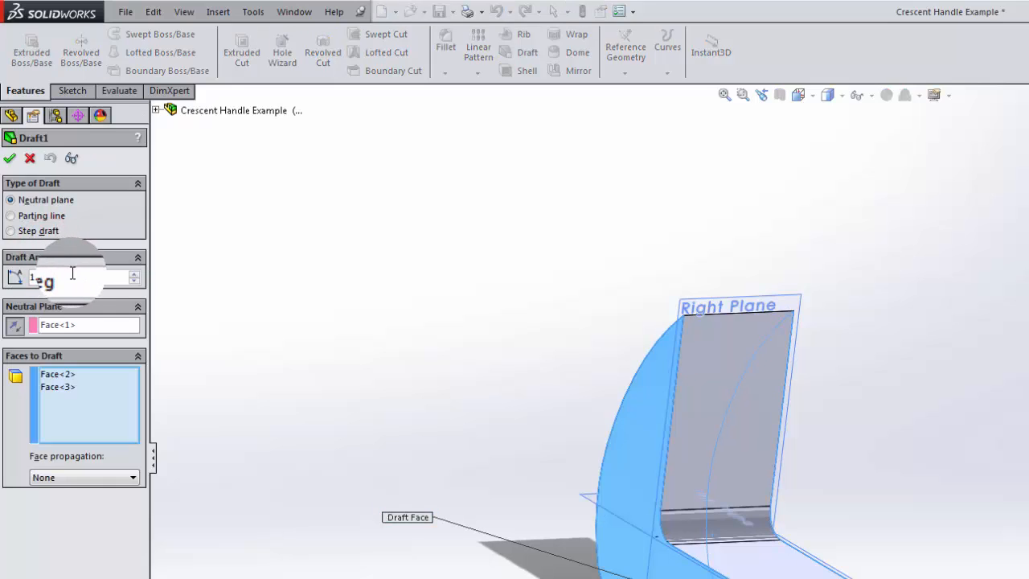
{"action": "double_click", "coordinate": [72, 274]}
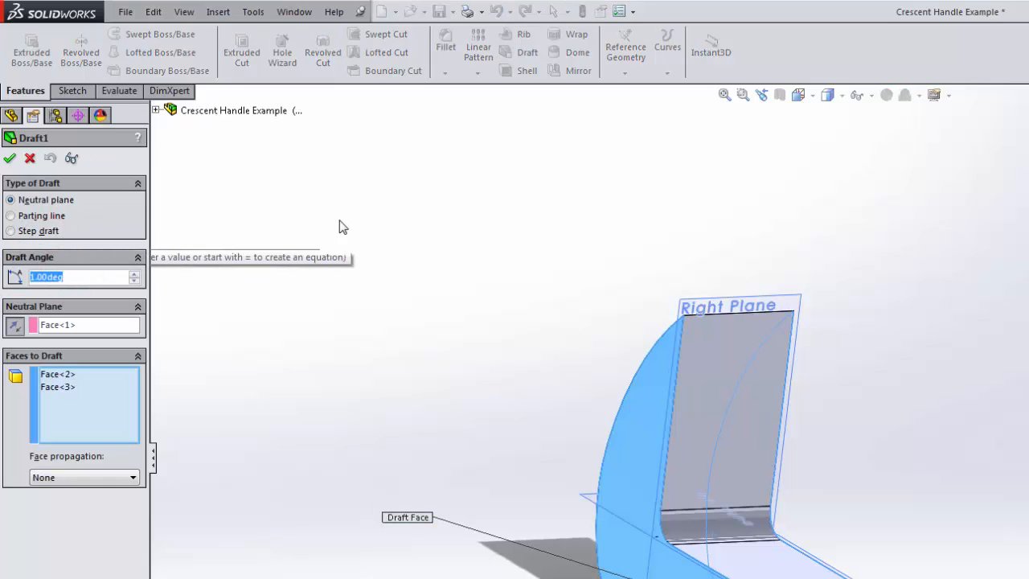
{"action": "type", "text": "5"}
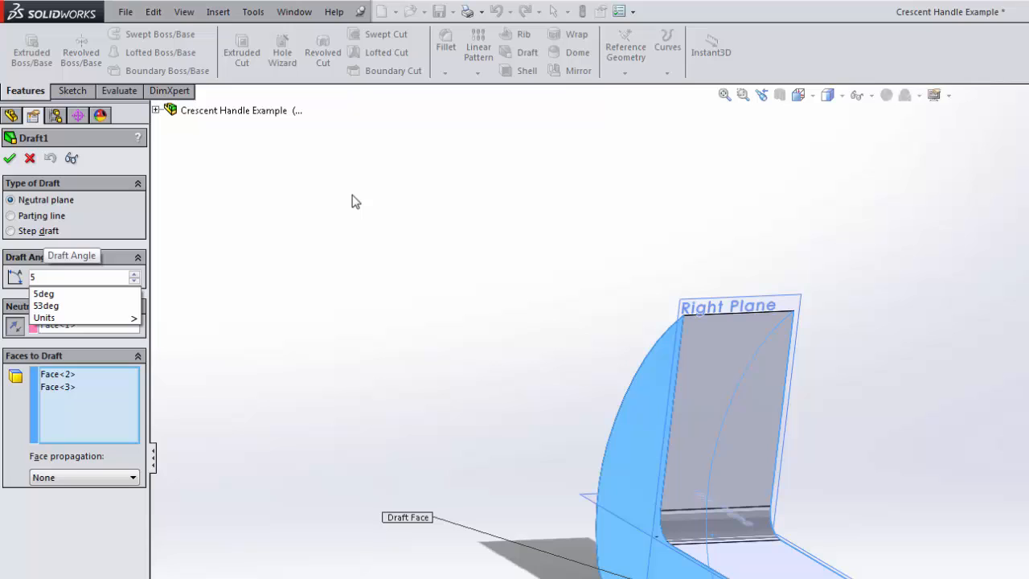
{"action": "key", "text": "Return"}
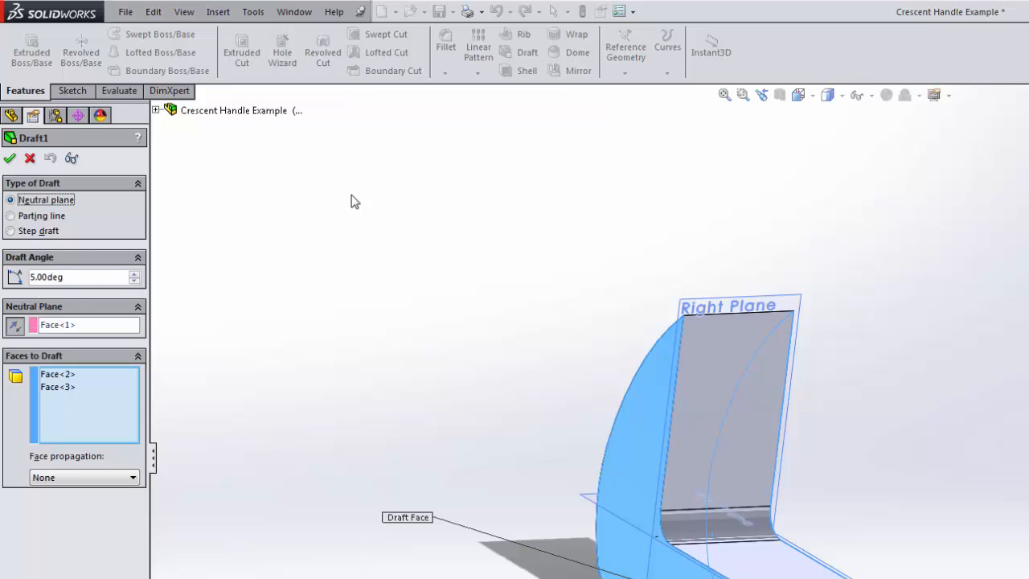
{"action": "left_click", "coordinate": [84, 275]}
{"action": "left_click", "coordinate": [9, 158]}
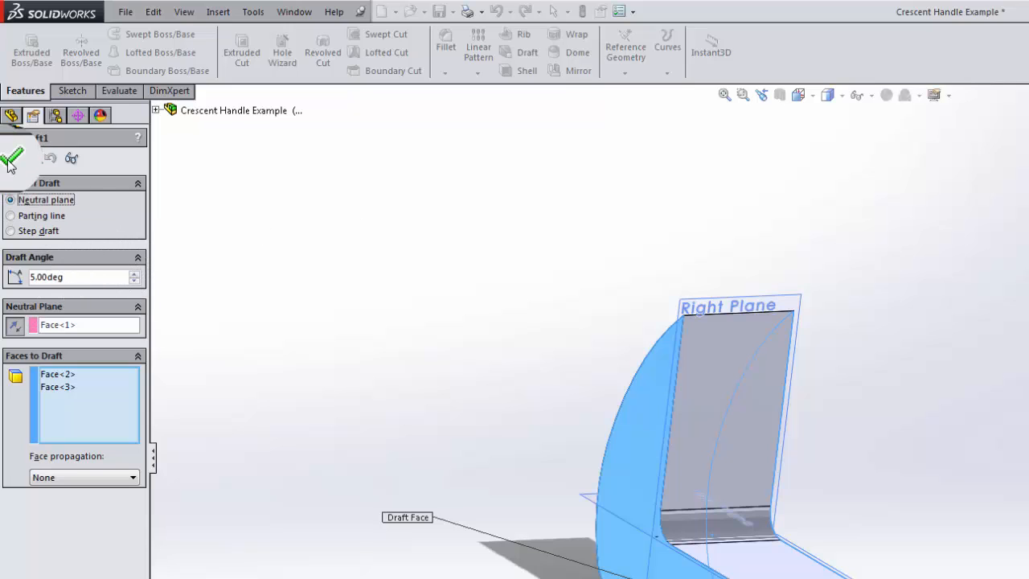
{"action": "left_click", "coordinate": [8, 162]}
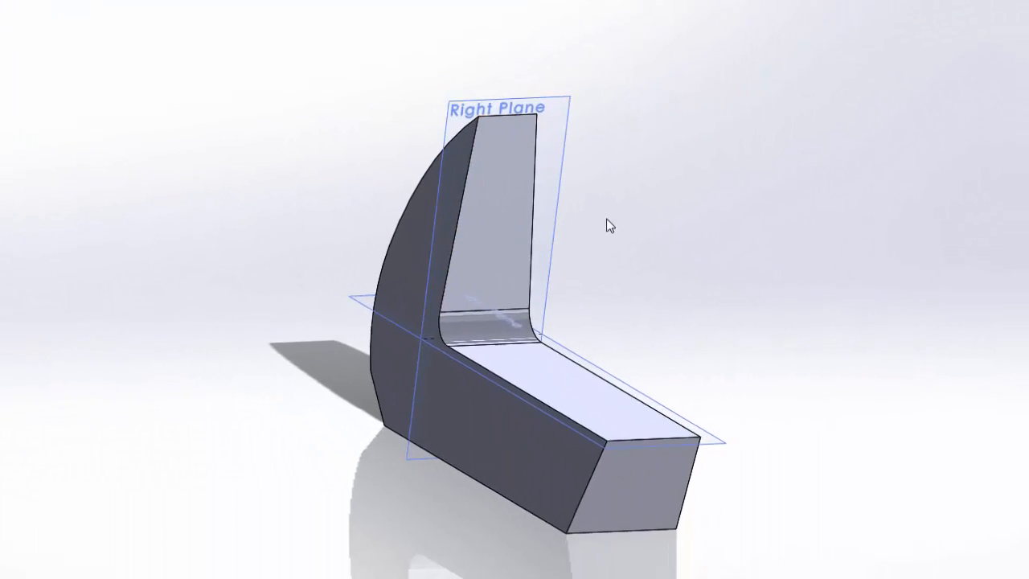
- Examine the drafted head from several angles, checking its side faces, curved outer edges and narrowed jaw tip
{"action": "middle_click_drag", "start_coordinate": [608, 219], "coordinate": [577, 298]}
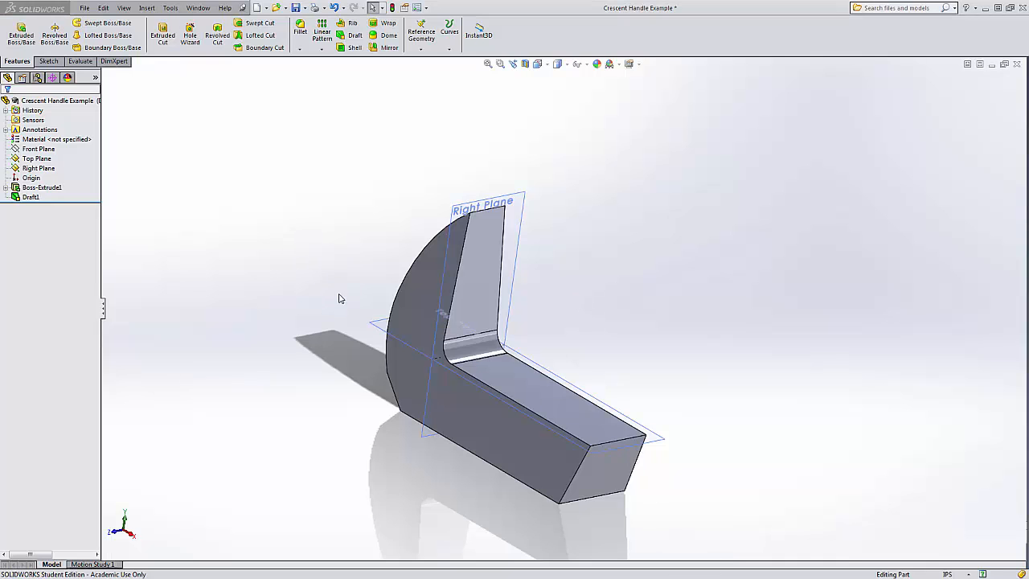
{"action": "middle_click_drag", "start_coordinate": [315, 273], "coordinate": [462, 267]}
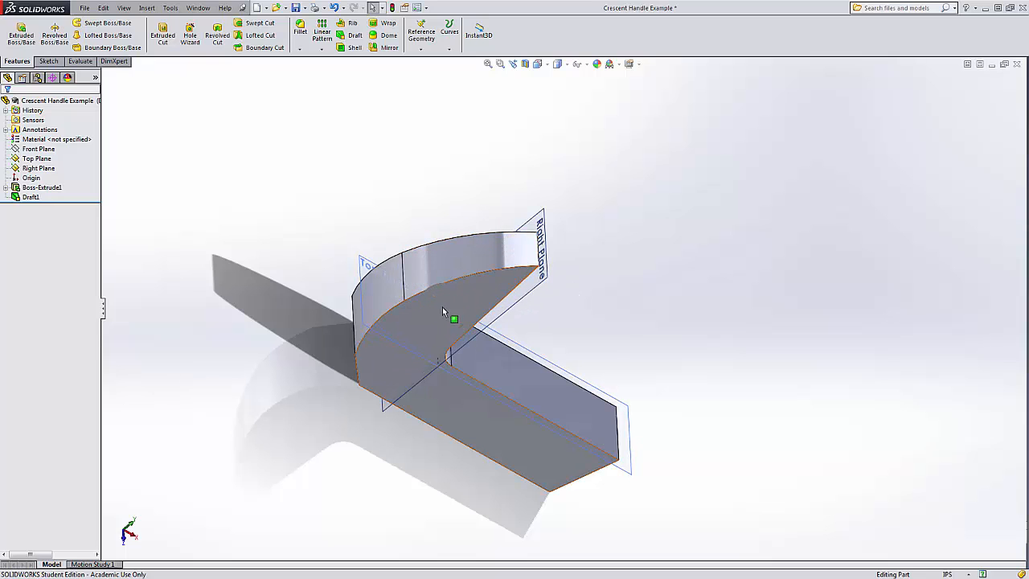
{"action": "middle_click_drag", "start_coordinate": [567, 322], "coordinate": [561, 286]}
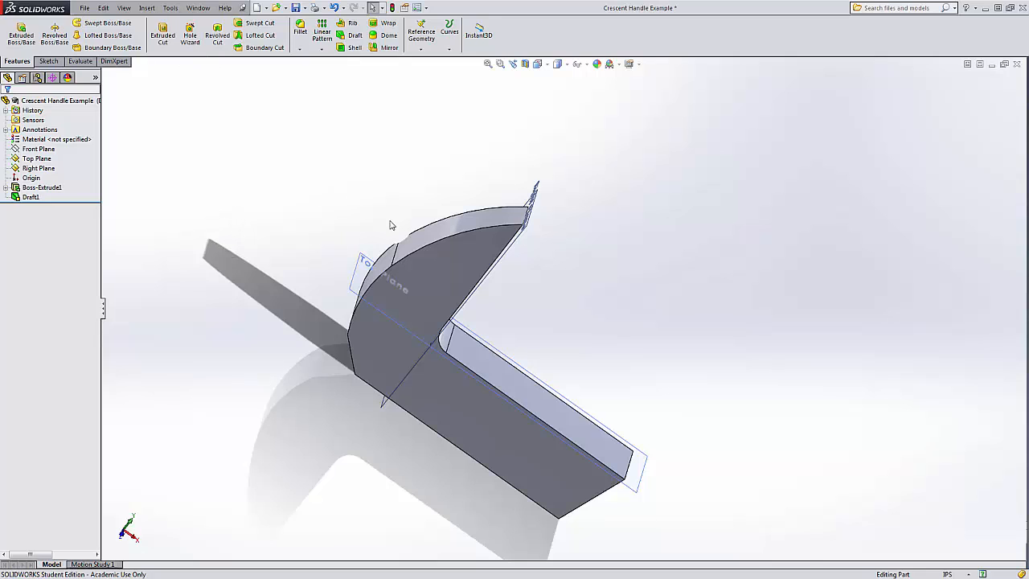
{"action": "scroll", "coordinate": [400, 289], "scroll_direction": "down", "scroll_amount": 5}
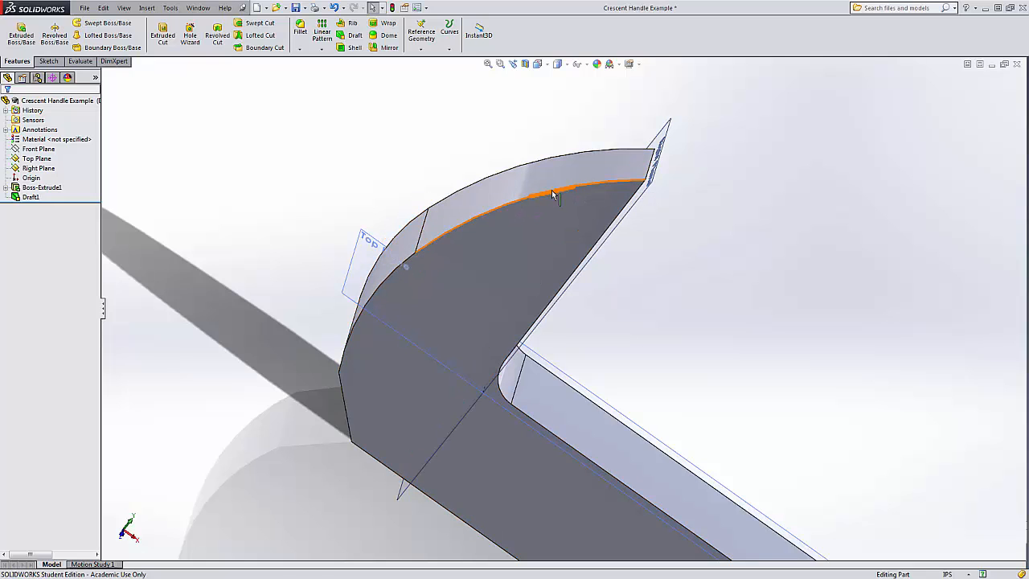
{"action": "middle_click_drag", "start_coordinate": [329, 305], "coordinate": [326, 234]}
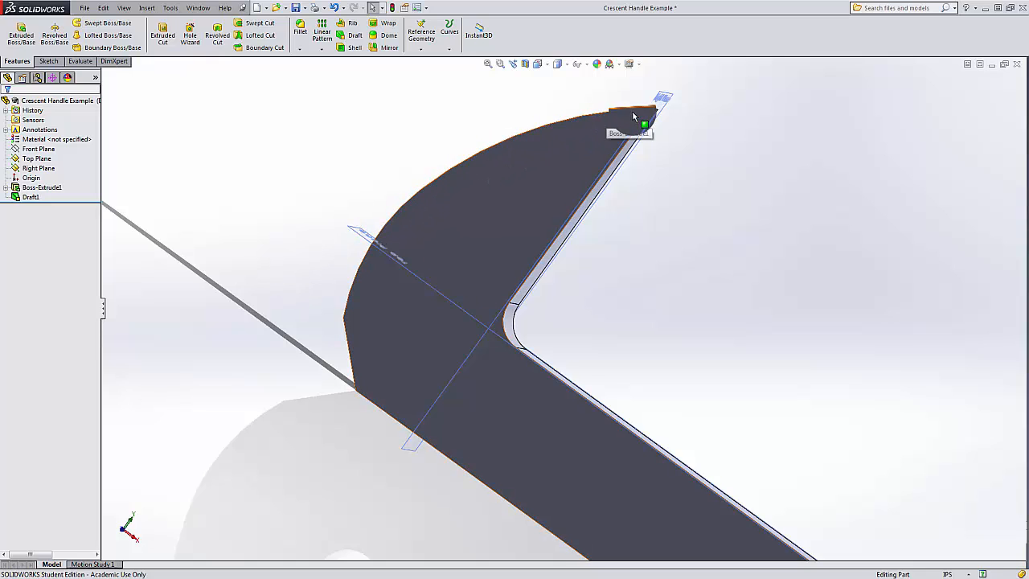
{"action": "middle_click_drag", "start_coordinate": [315, 206], "coordinate": [339, 252]}
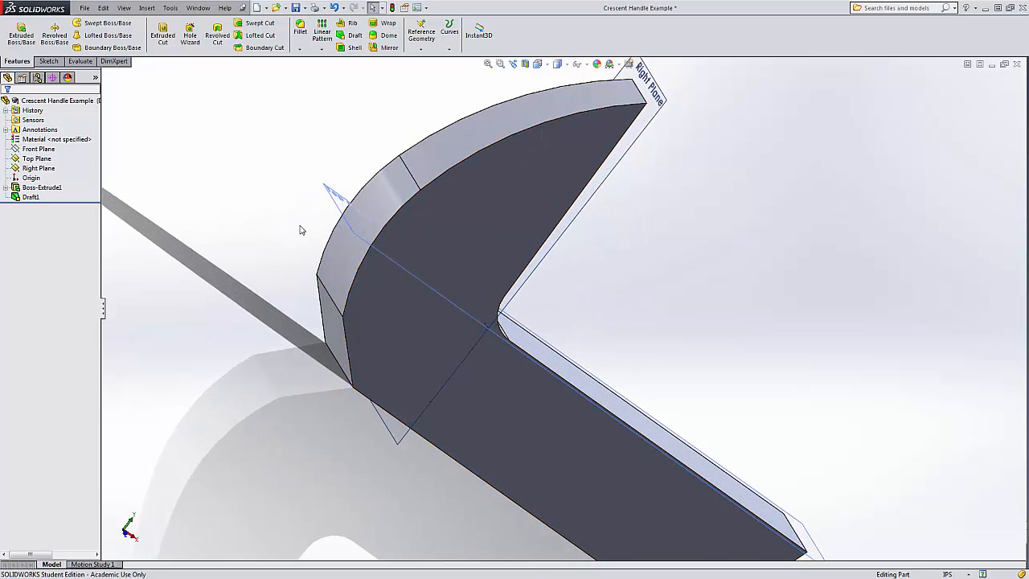
{"action": "scroll", "coordinate": [286, 233], "scroll_direction": "up", "scroll_amount": 2}
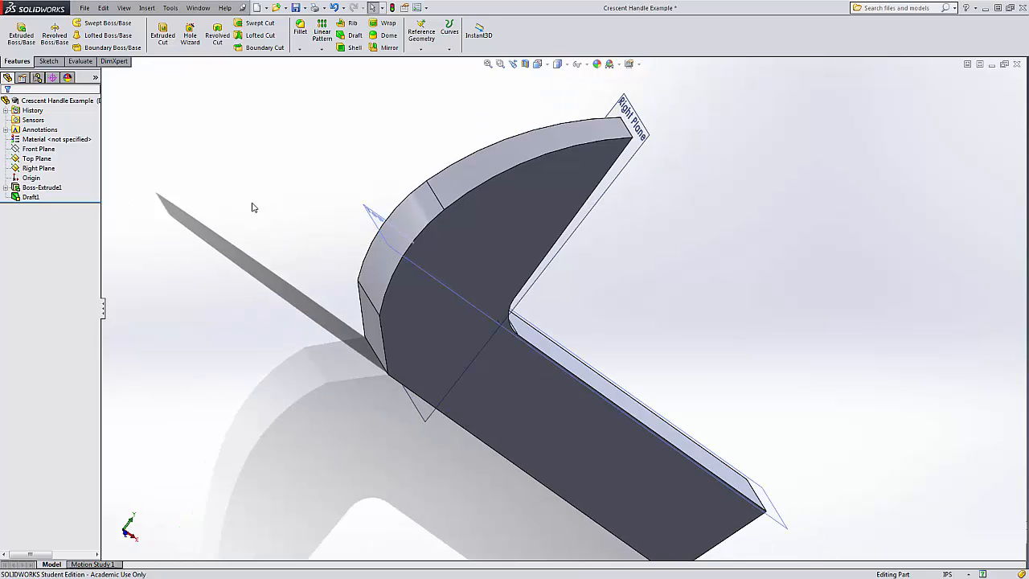
{"action": "left_click", "coordinate": [532, 142]}
{"action": "left_click", "coordinate": [328, 168]}
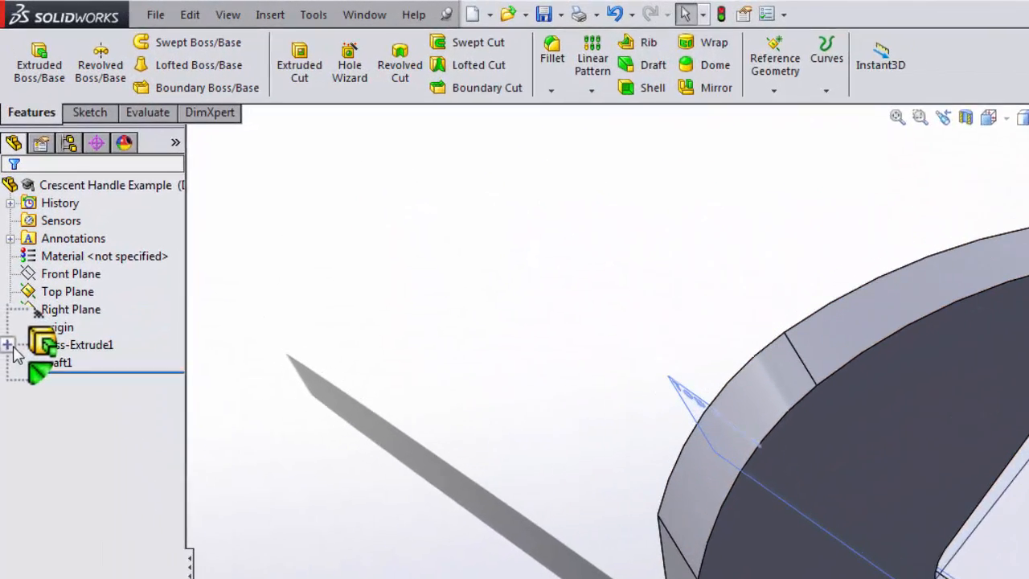
- Start defining a reference point and show the sketch that the head extrusion is based on
{"action": "left_click", "coordinate": [5, 246]}
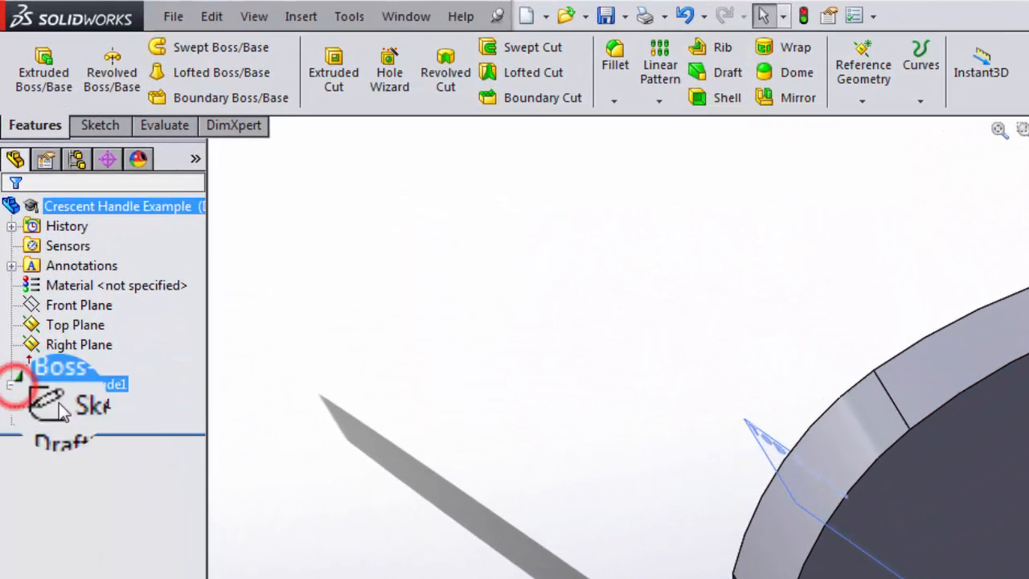
{"action": "left_click", "coordinate": [56, 262]}
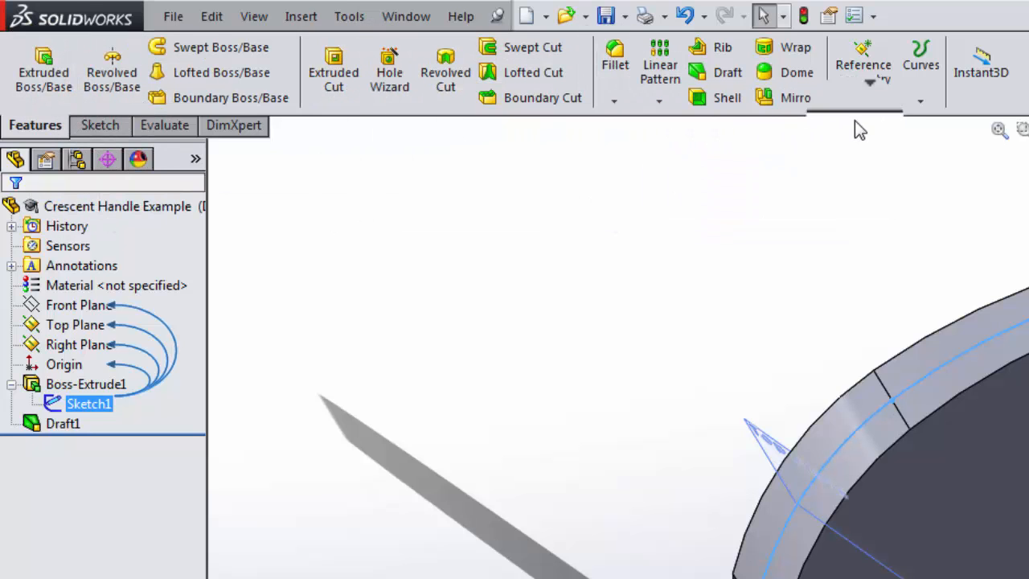
{"action": "left_click", "coordinate": [864, 102]}
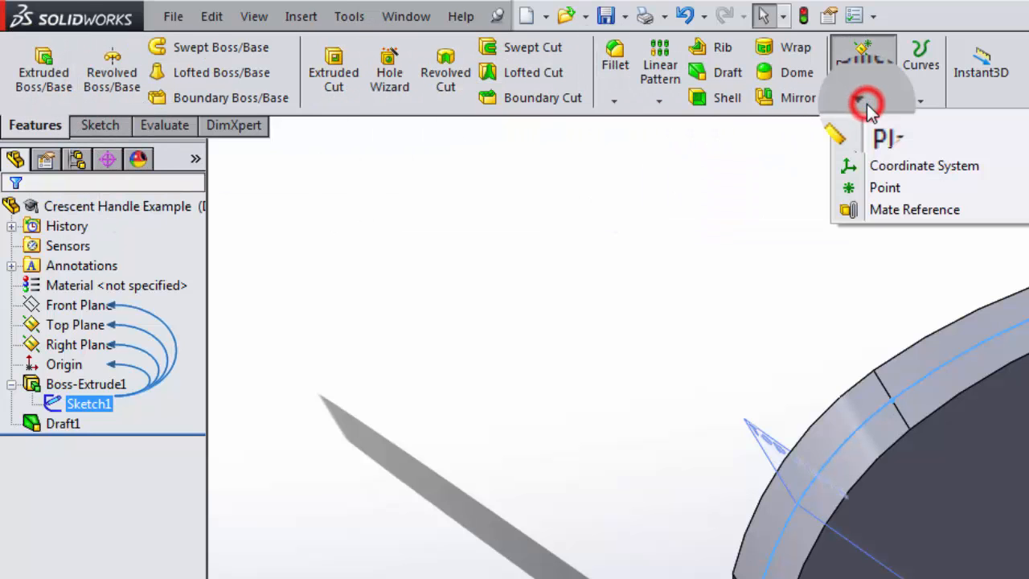
{"action": "left_click", "coordinate": [881, 191]}
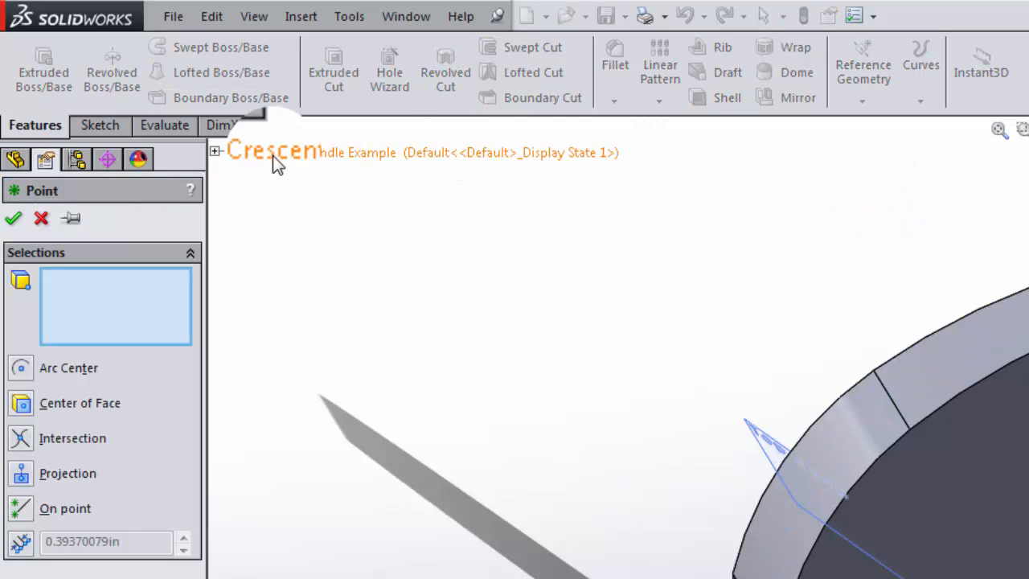
{"action": "left_click", "coordinate": [213, 152]}
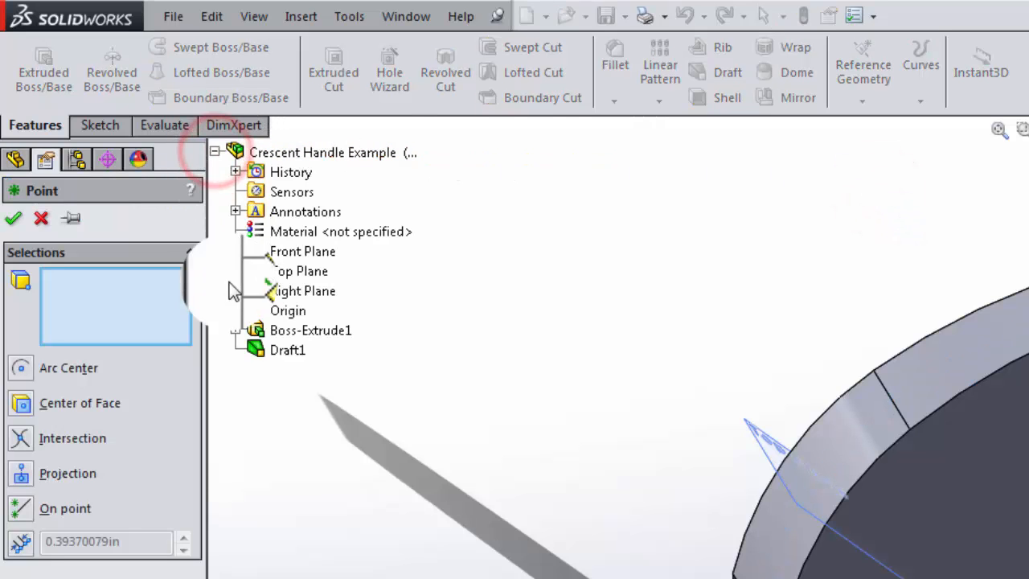
{"action": "left_click", "coordinate": [234, 330]}
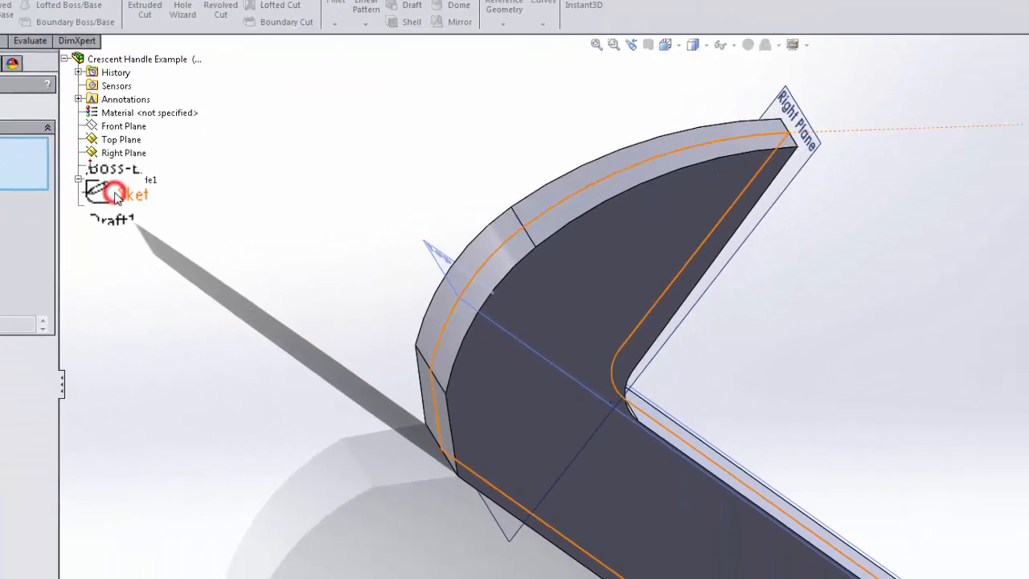
{"action": "right_click", "coordinate": [312, 349]}
{"action": "left_click", "coordinate": [95, 170]}
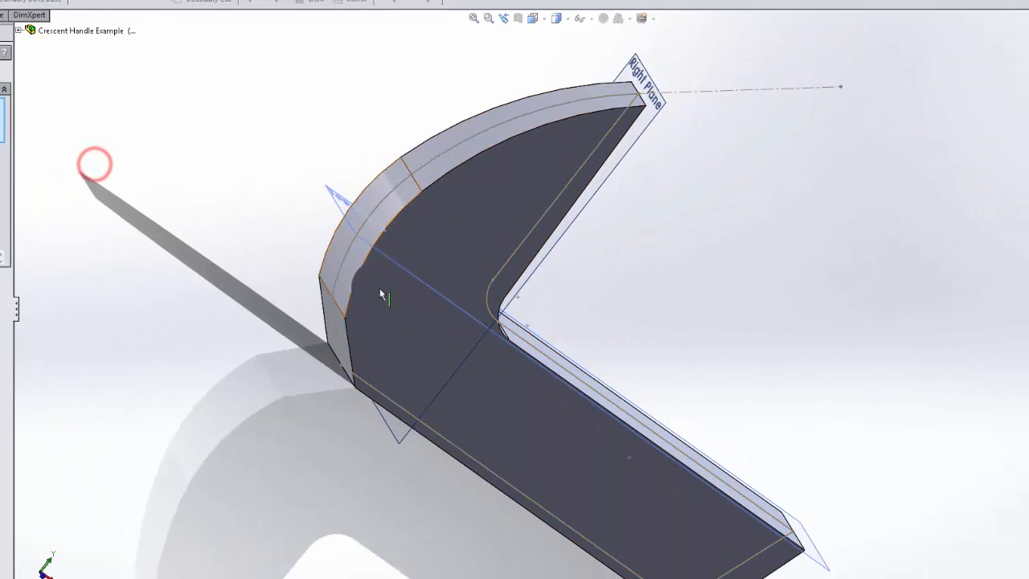
- Create the reference point on the sketch point inside the shank, away from the jaw corner
{"action": "middle_click_drag", "start_coordinate": [509, 346], "coordinate": [504, 312]}
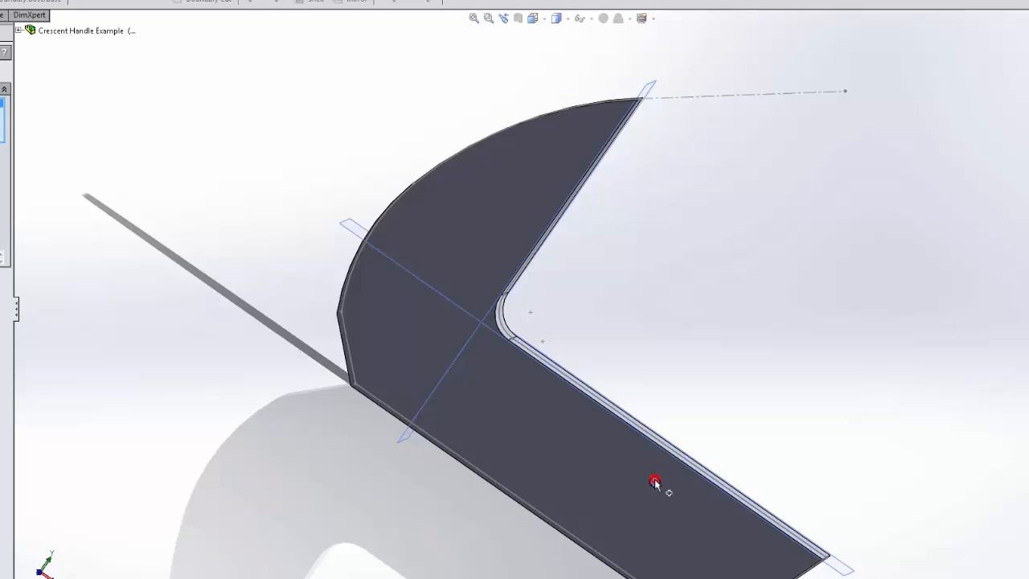
{"action": "left_click", "coordinate": [655, 482]}
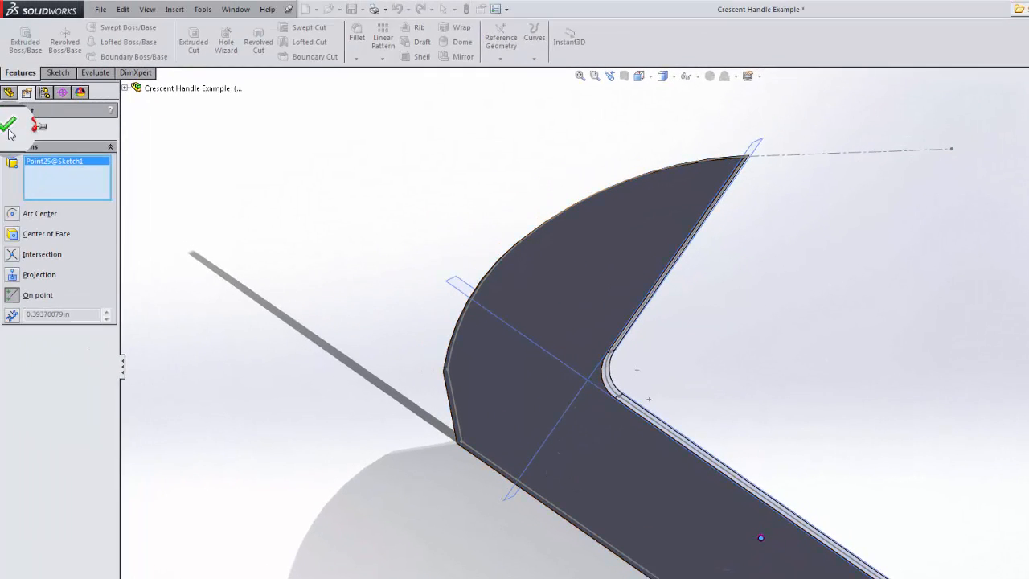
{"action": "left_click", "coordinate": [9, 127]}
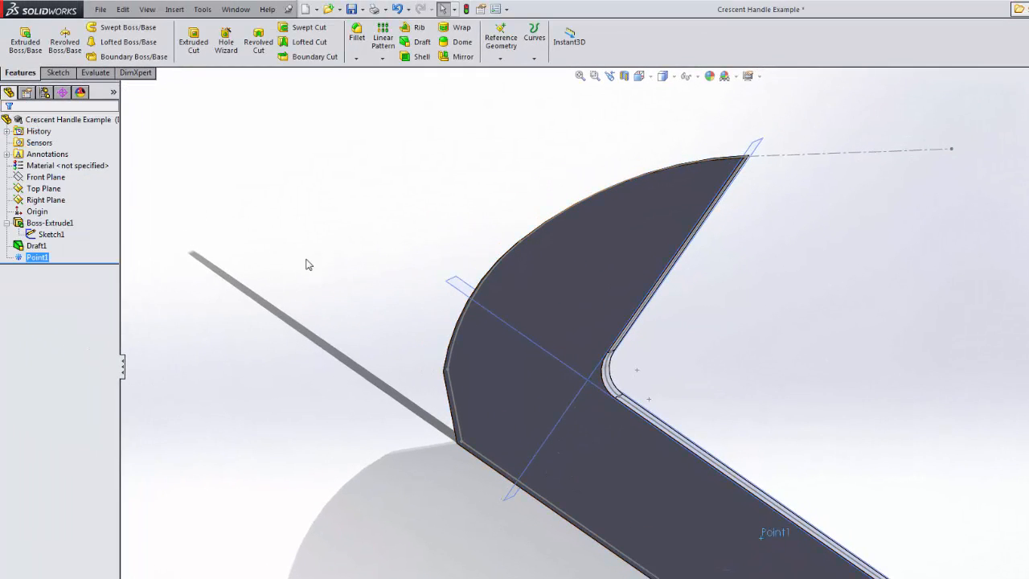
- Create a reference plane through the new reference point and the short edge crossing the head's curved outer rim
{"action": "middle_click_drag", "start_coordinate": [315, 270], "coordinate": [284, 326]}
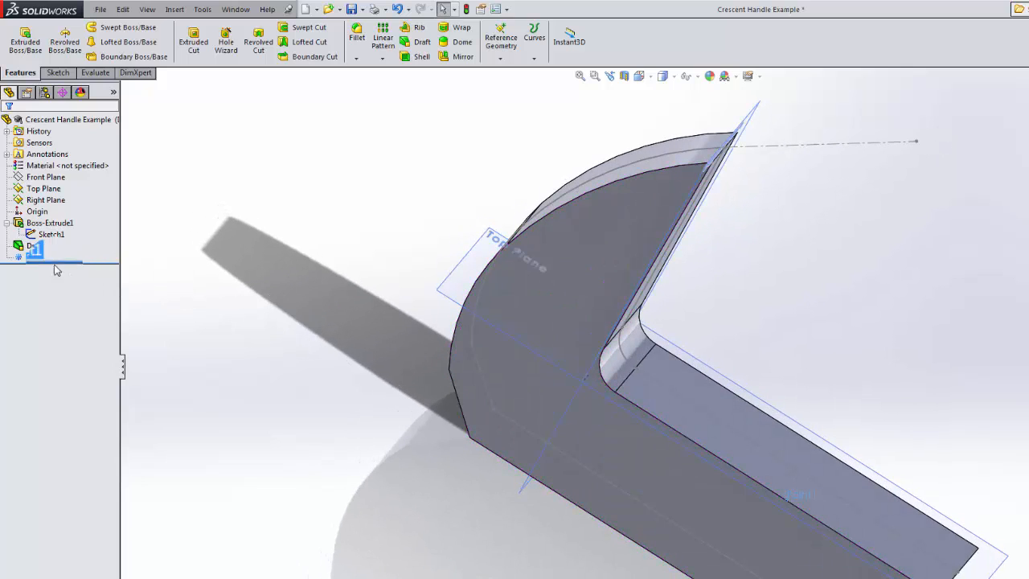
{"action": "middle_click_drag", "start_coordinate": [193, 292], "coordinate": [289, 308]}
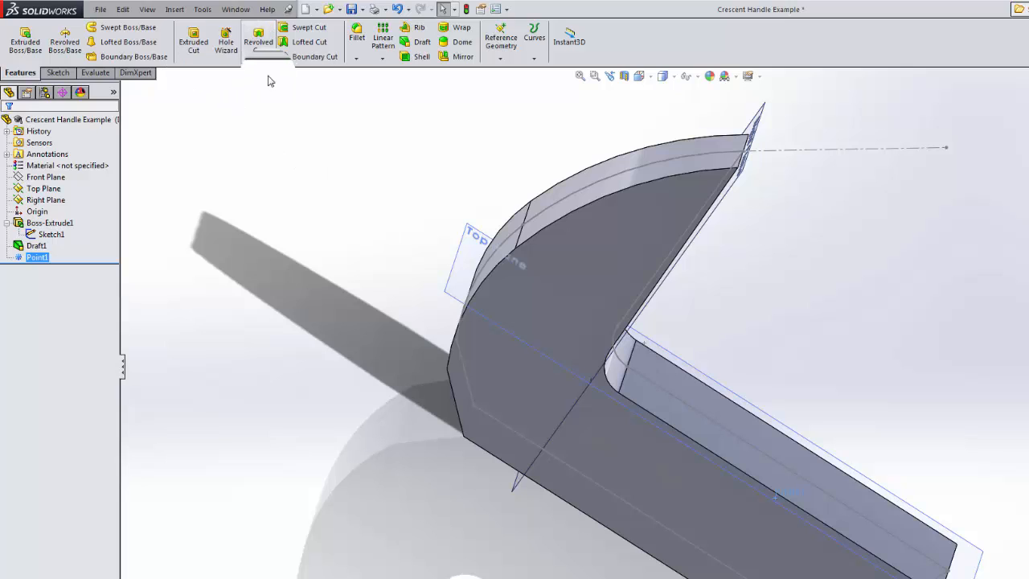
{"action": "left_click", "coordinate": [507, 57]}
{"action": "left_click", "coordinate": [511, 75]}
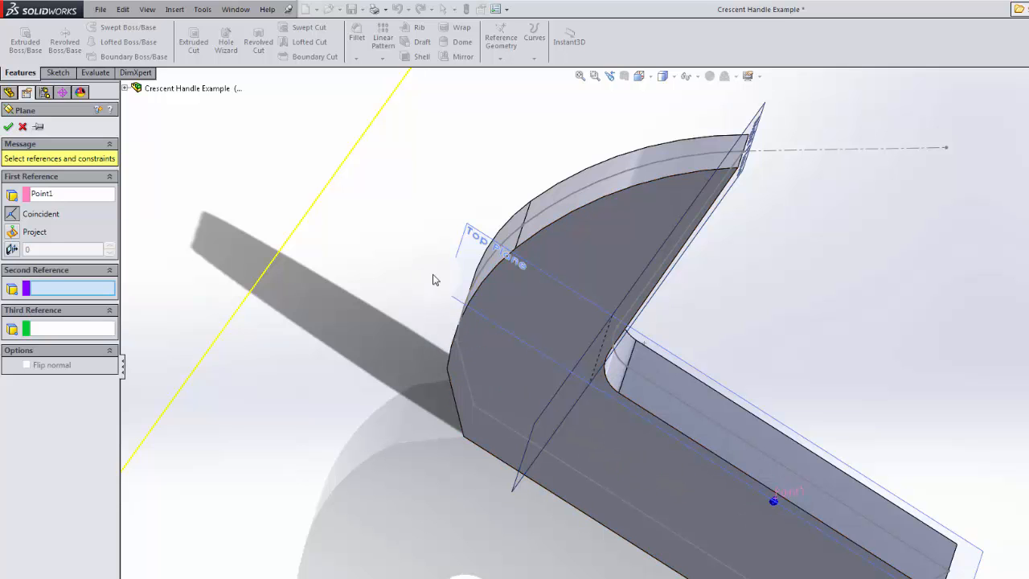
{"action": "scroll", "coordinate": [566, 233], "scroll_direction": "down", "scroll_amount": 4}
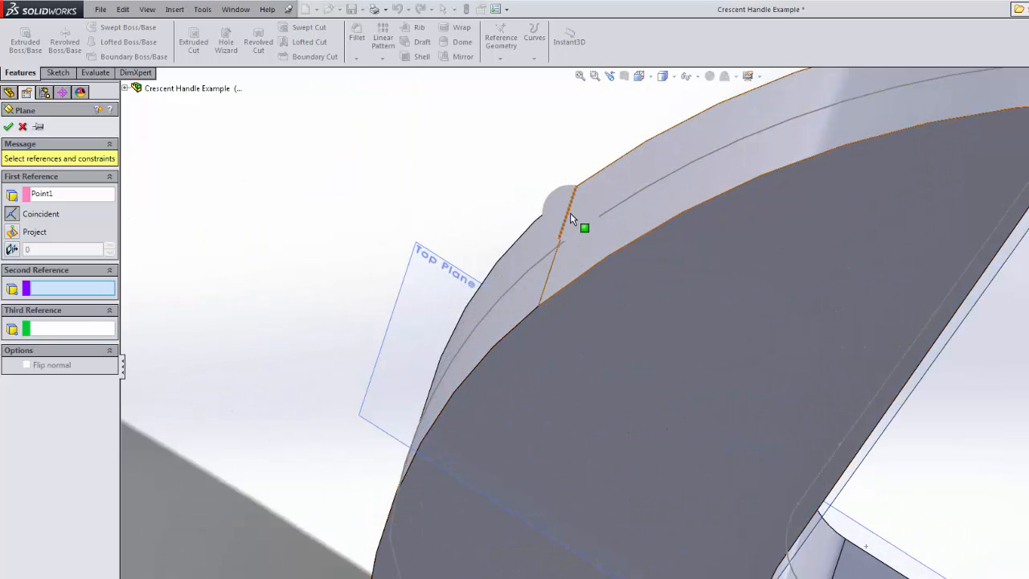
{"action": "left_click", "coordinate": [569, 213]}
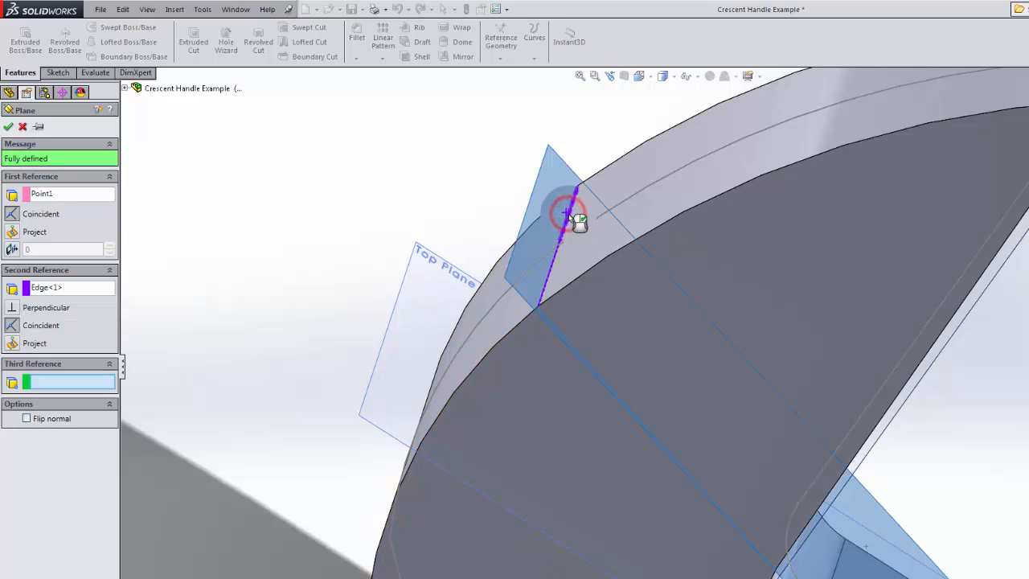
{"action": "scroll", "coordinate": [662, 366], "scroll_direction": "up", "scroll_amount": 3}
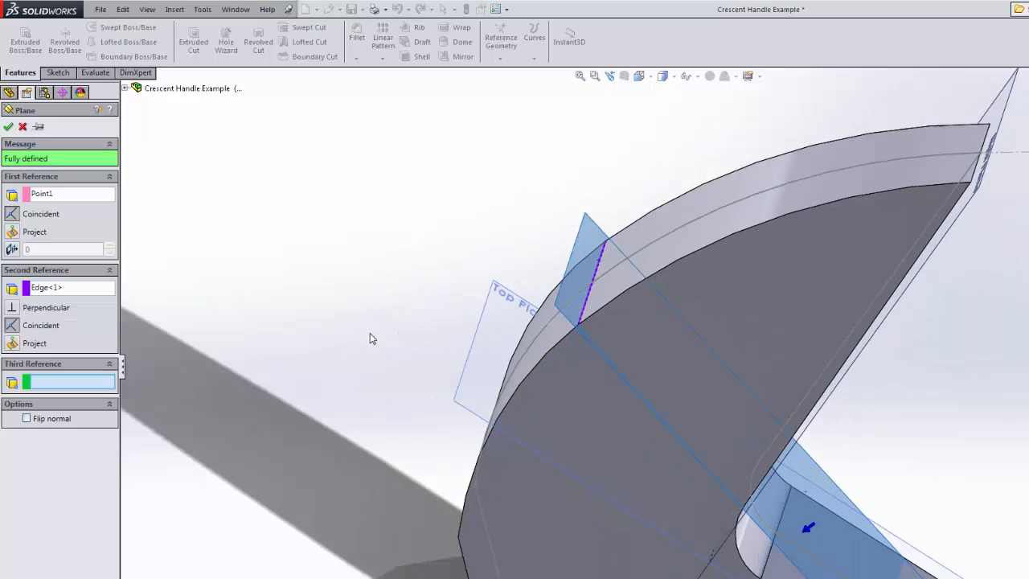
{"action": "scroll", "coordinate": [661, 366], "scroll_direction": "up", "scroll_amount": 2}
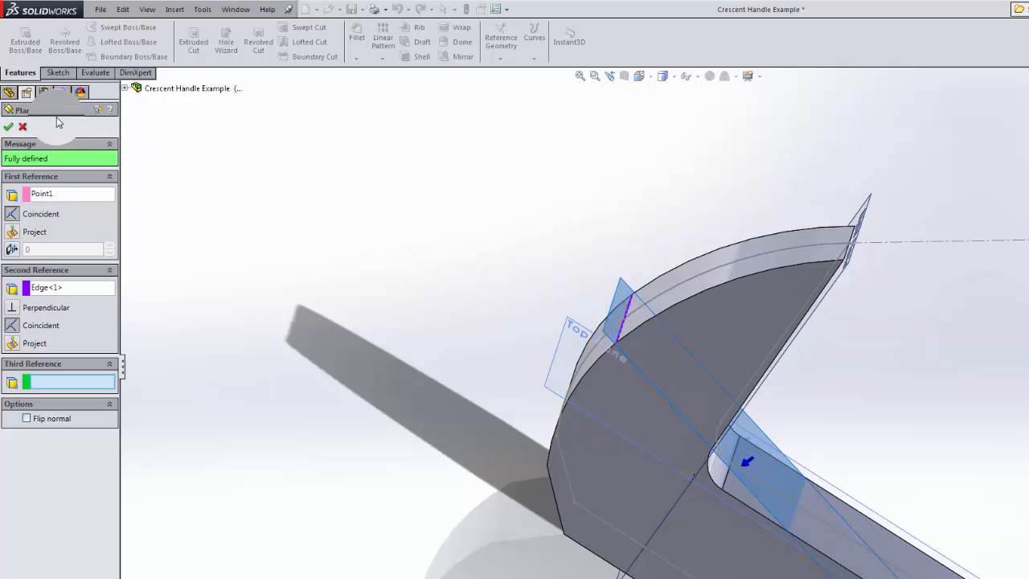
{"action": "left_click", "coordinate": [8, 126]}
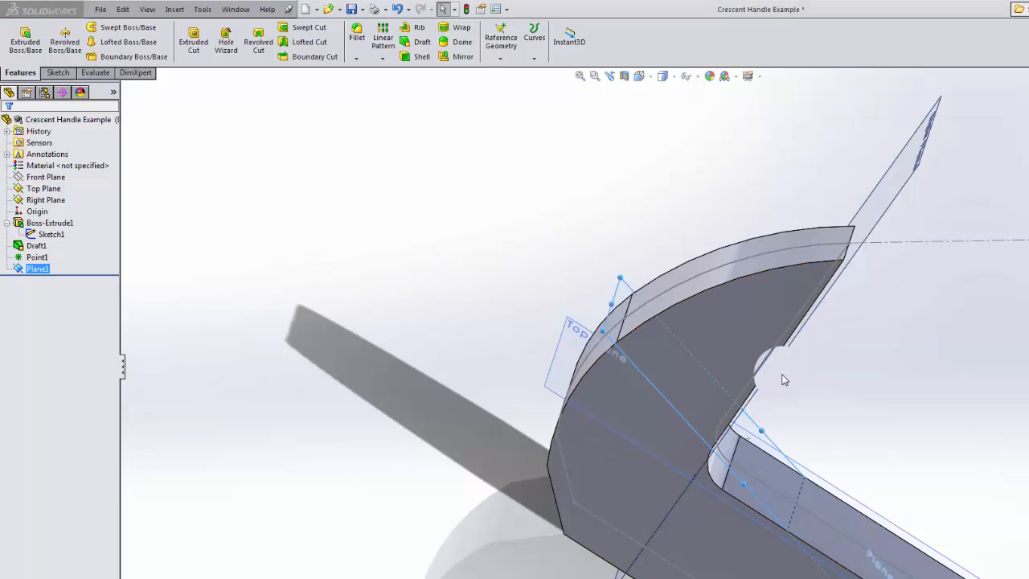
- Start a sketch on the new reference plane and view it squarely at the outer end of the head
{"action": "left_click", "coordinate": [58, 73]}
{"action": "left_click", "coordinate": [19, 37]}
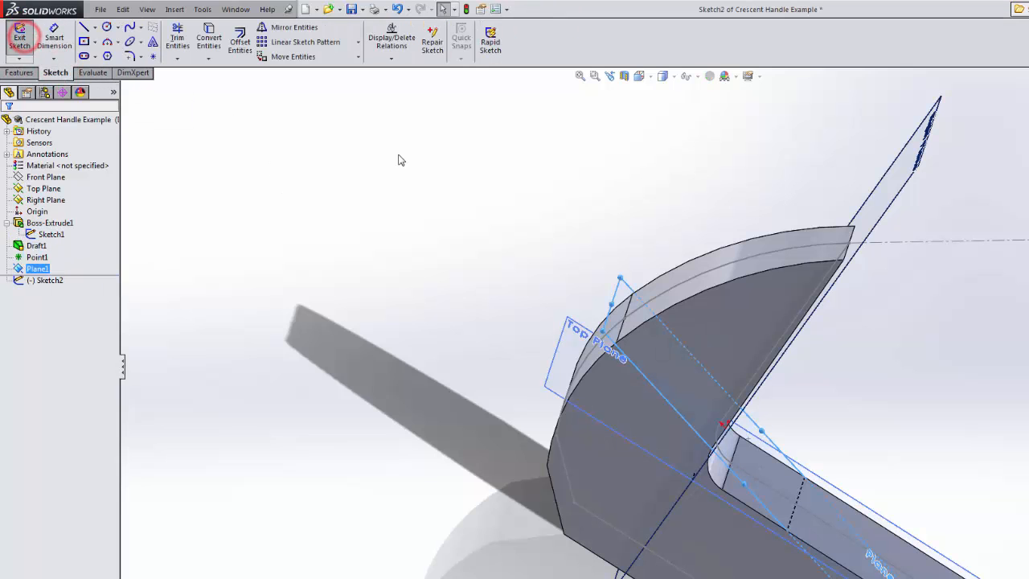
{"action": "left_click", "coordinate": [639, 76]}
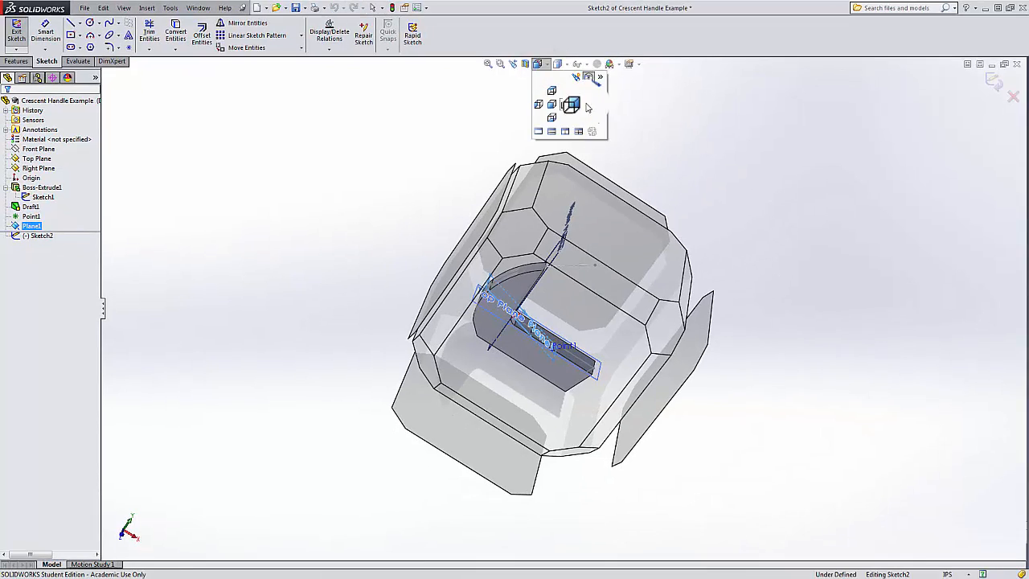
{"action": "left_click", "coordinate": [589, 111]}
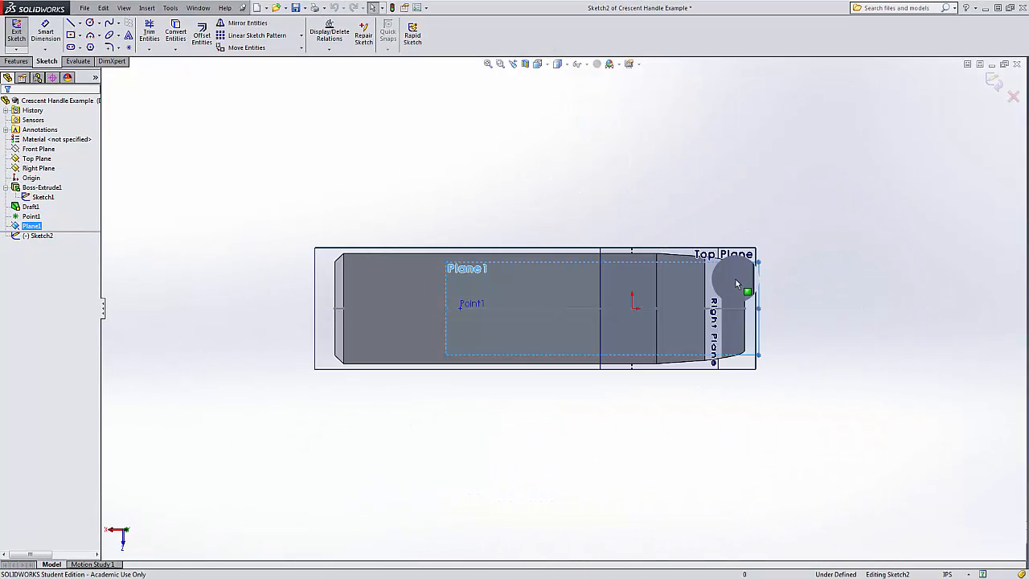
{"action": "scroll", "coordinate": [737, 283], "scroll_direction": "down", "scroll_amount": 5}
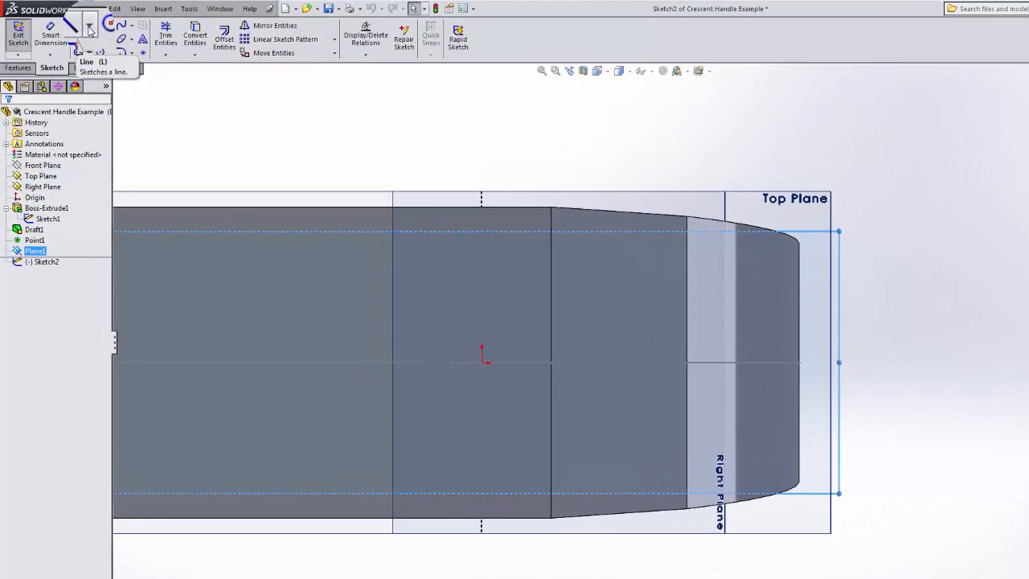
{"action": "scroll", "coordinate": [463, 224], "scroll_direction": "up", "scroll_amount": 2}
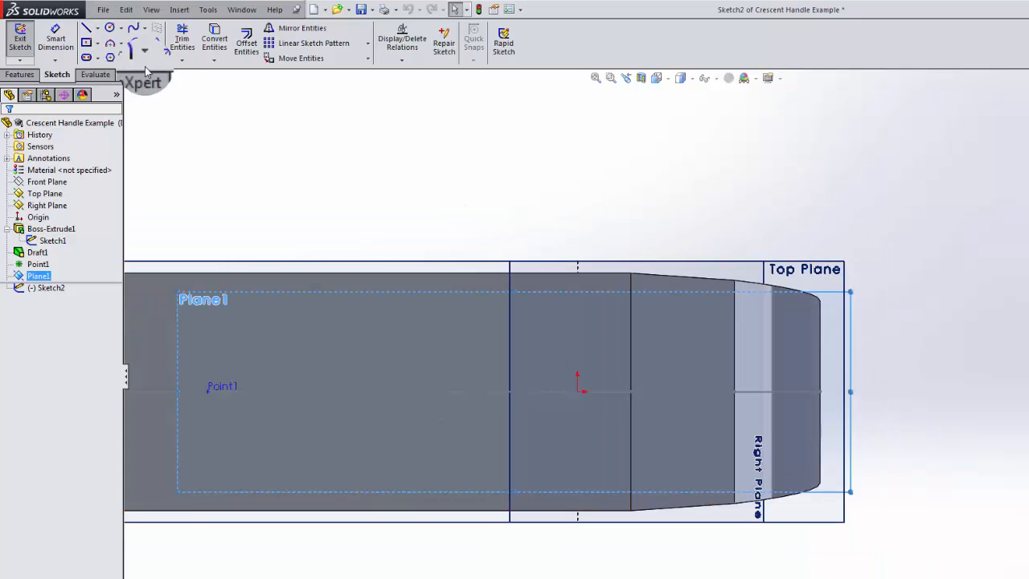
- Sketch a centerpoint arc centred on the reference point, about 1.5 in radius and 11.2°, from the midpoint of the head's outer edge upward
{"action": "left_click", "coordinate": [120, 43]}
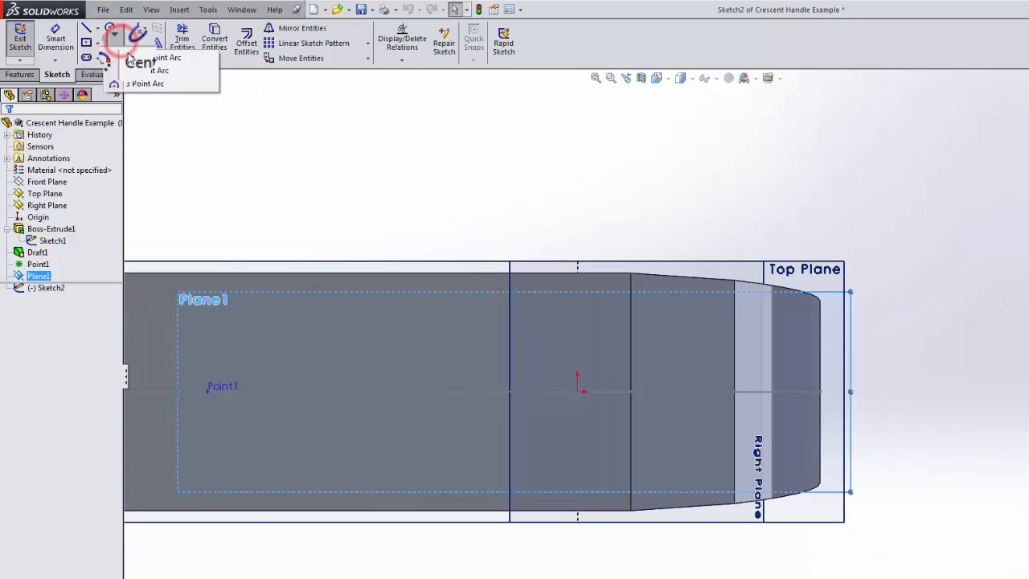
{"action": "left_click", "coordinate": [148, 60]}
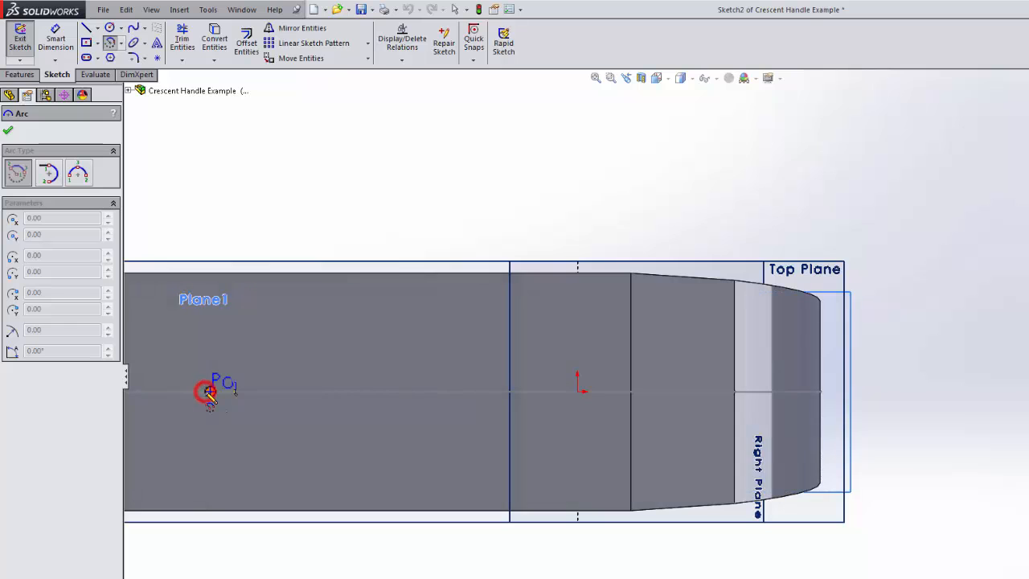
{"action": "left_click", "coordinate": [210, 392]}
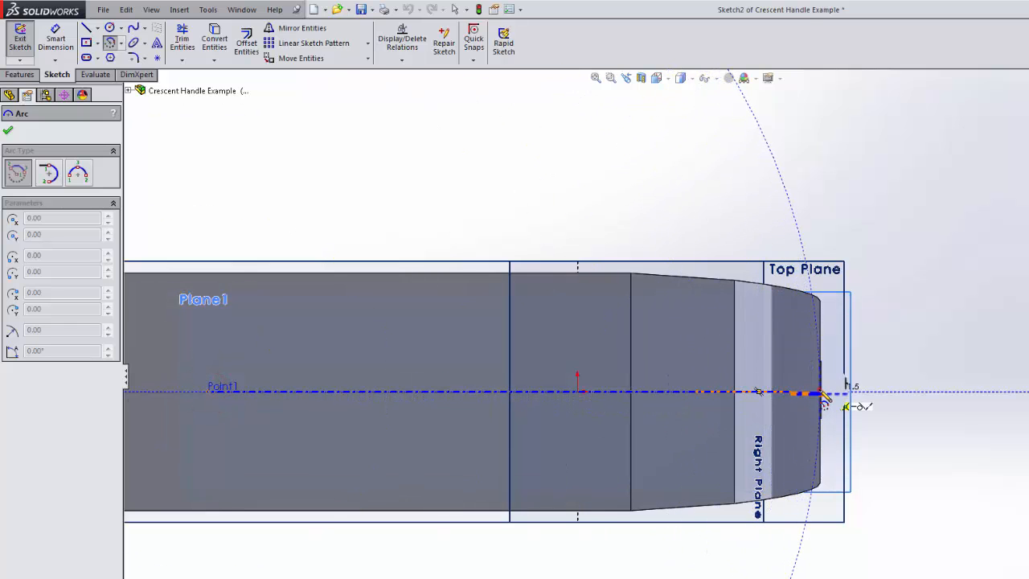
{"action": "left_click", "coordinate": [821, 392]}
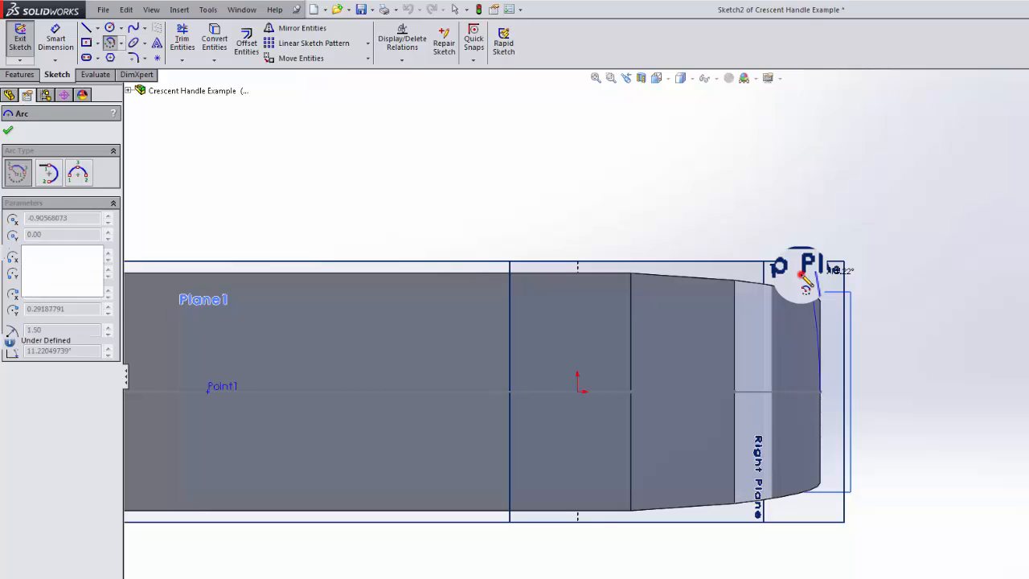
{"action": "left_click", "coordinate": [808, 272]}
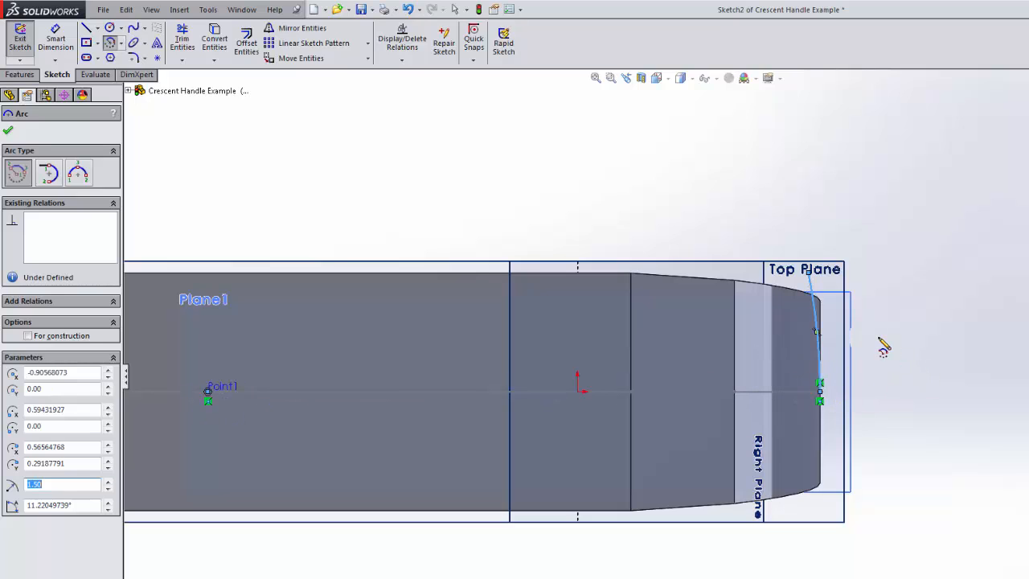
{"action": "key", "text": "Escape"}
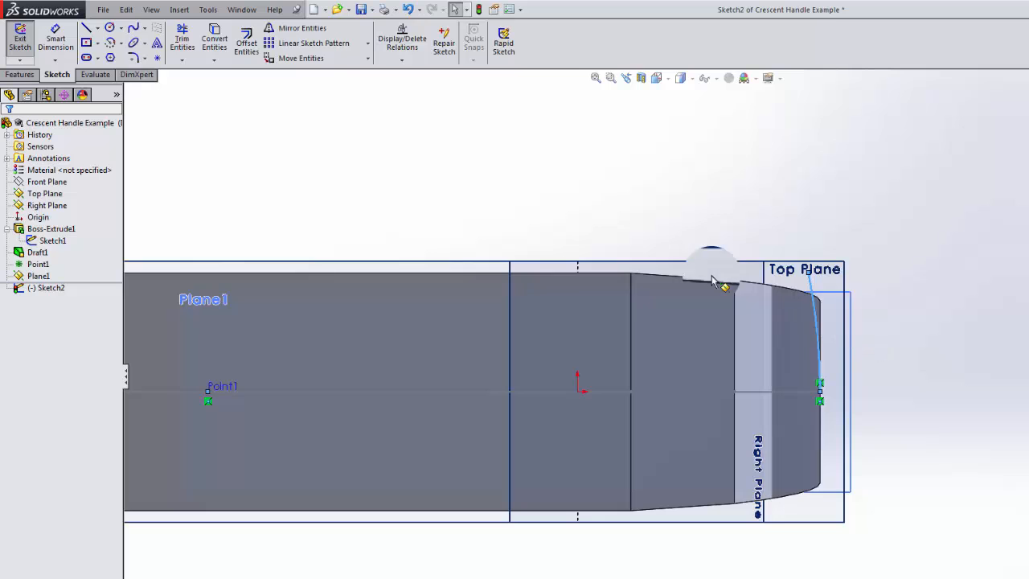
- Sketch a horizontal line about 0.03 in long outward from the arc's upper end, continued by a vertical line down past the head's lower edge
{"action": "scroll", "coordinate": [795, 323], "scroll_direction": "down", "scroll_amount": 5}
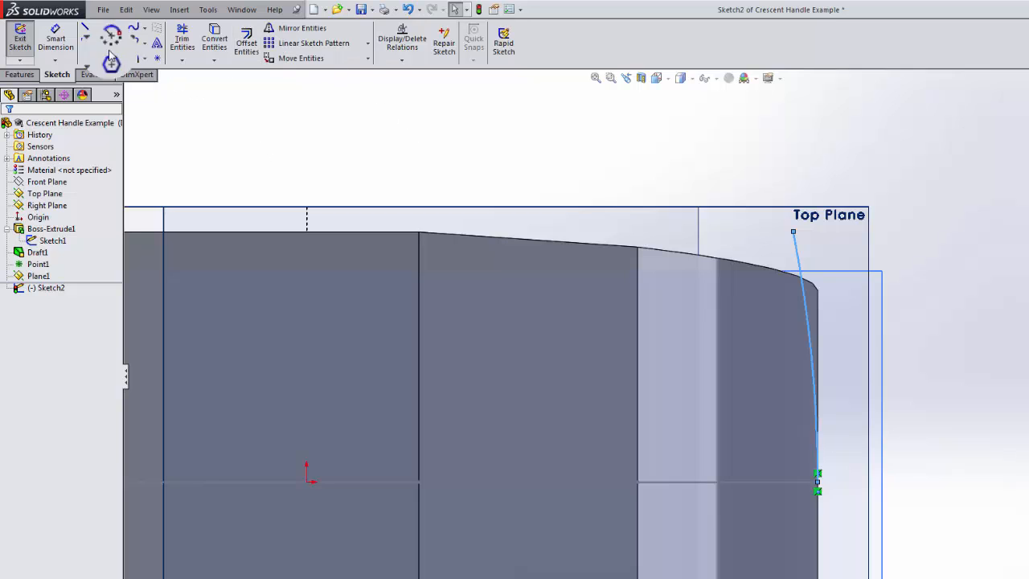
{"action": "left_click", "coordinate": [794, 233]}
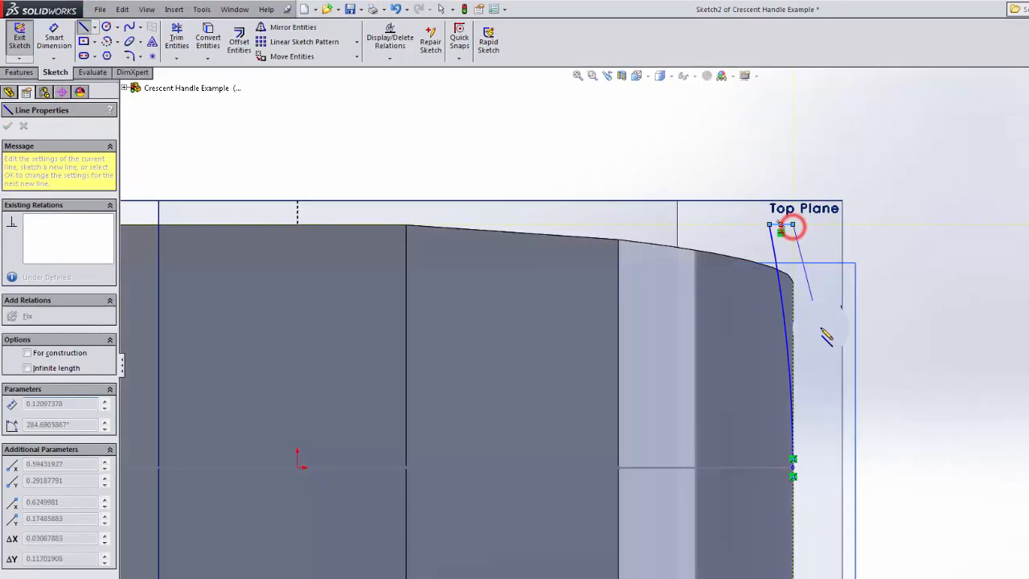
{"action": "scroll", "coordinate": [694, 456], "scroll_direction": "up", "scroll_amount": 1}
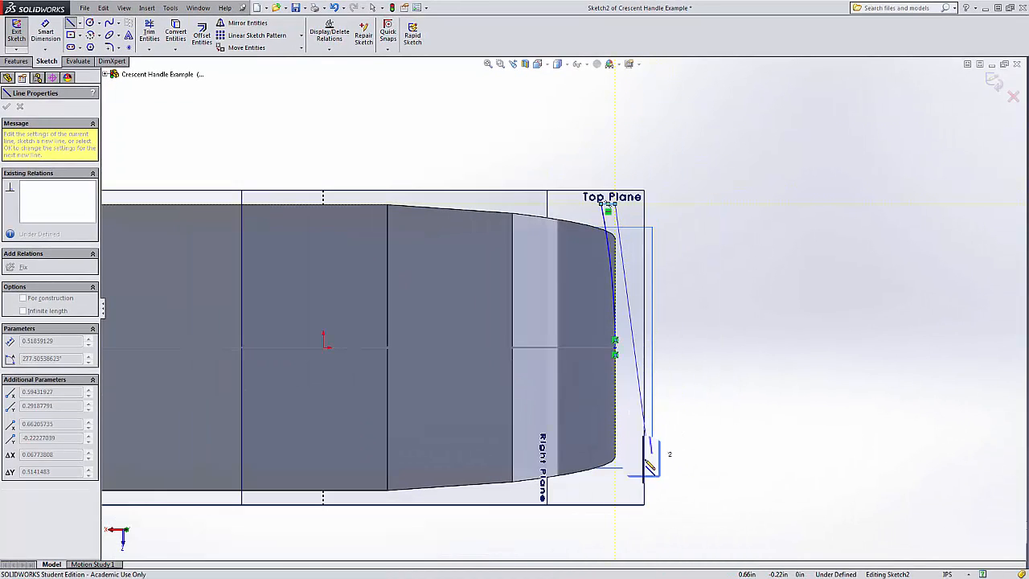
{"action": "left_click", "coordinate": [615, 488]}
{"action": "key", "text": "Escape"}
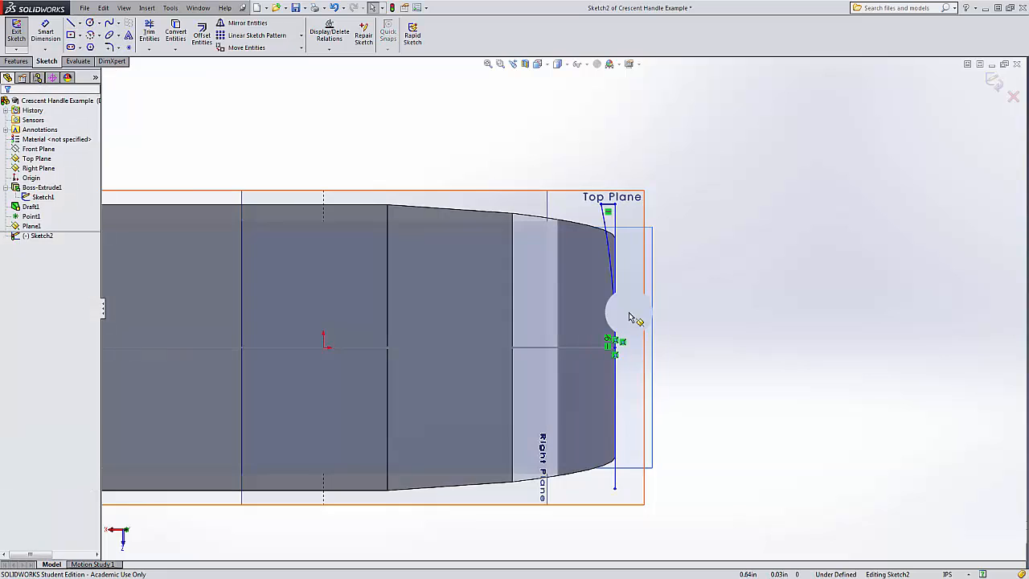
- Delete the centerpoint arc from the sketch on the reference plane
{"action": "left_click", "coordinate": [610, 275]}
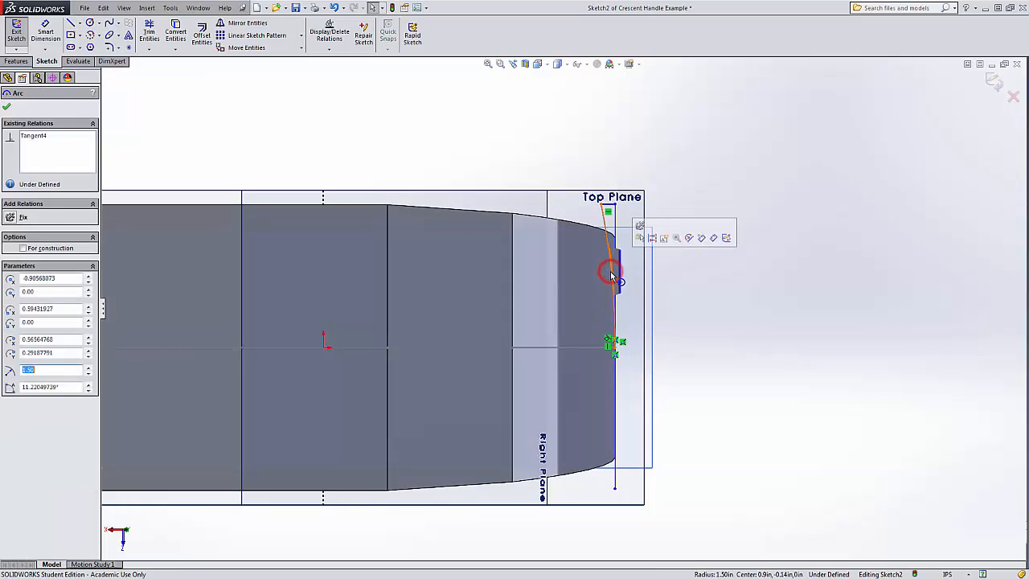
{"action": "key", "text": "Delete"}
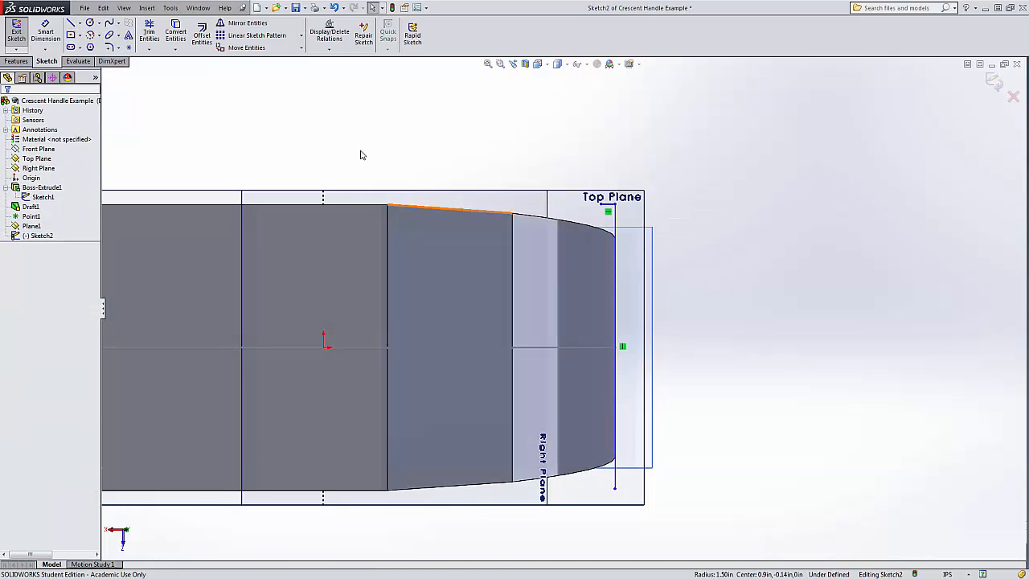
- Sketch a centerpoint arc centred on the reference point, spanning about 22°, from the upper horizontal line's inner end down past the head's lower edge
{"action": "left_click", "coordinate": [89, 35]}
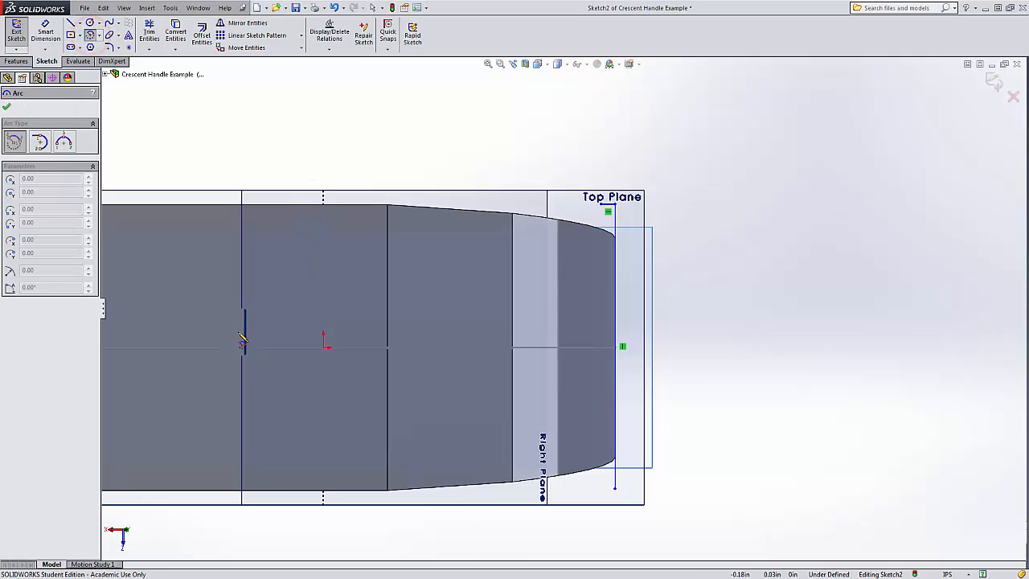
{"action": "scroll", "coordinate": [244, 343], "scroll_direction": "up", "scroll_amount": 3}
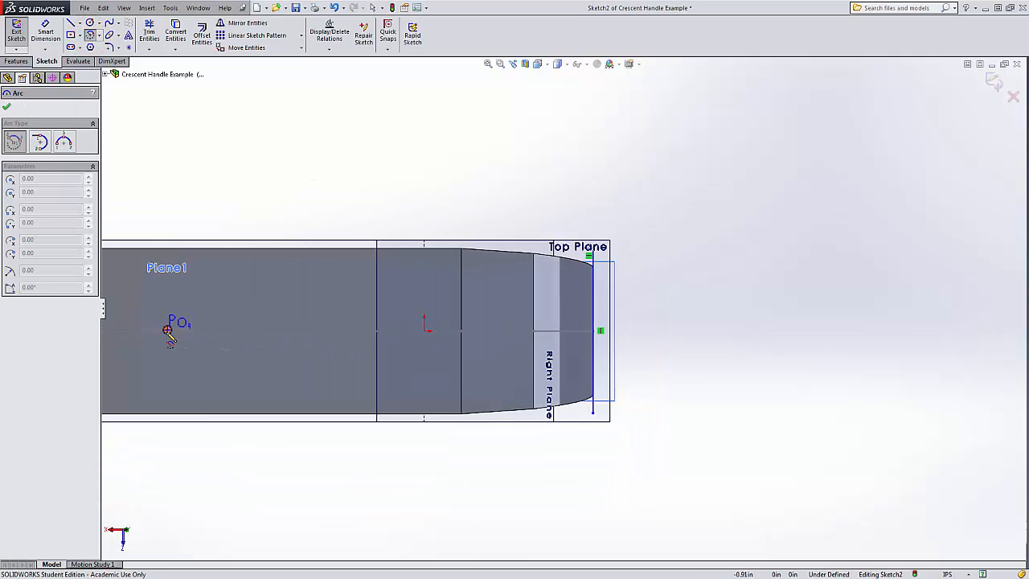
{"action": "left_click", "coordinate": [168, 331]}
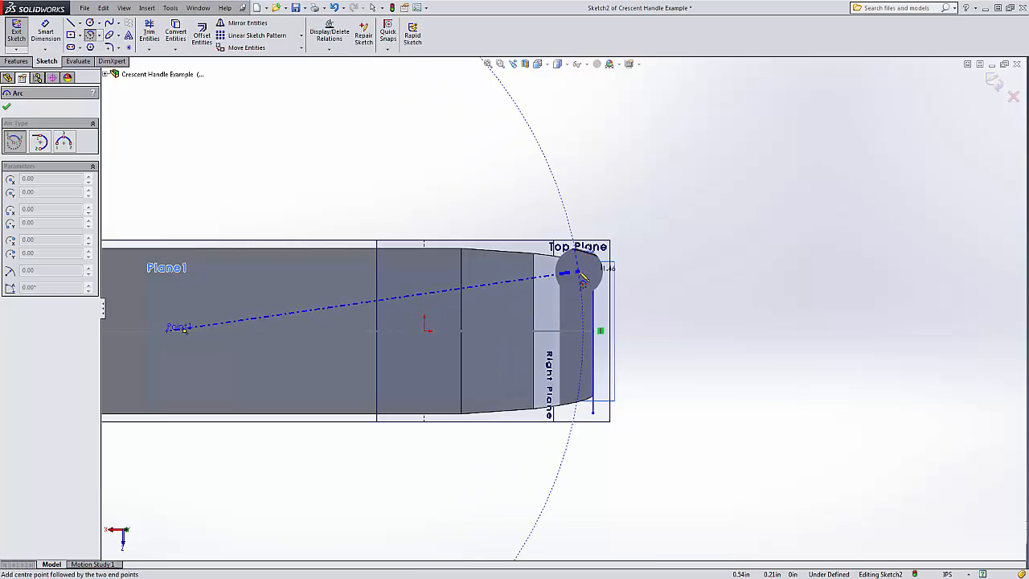
{"action": "scroll", "coordinate": [589, 258], "scroll_direction": "down", "scroll_amount": 4}
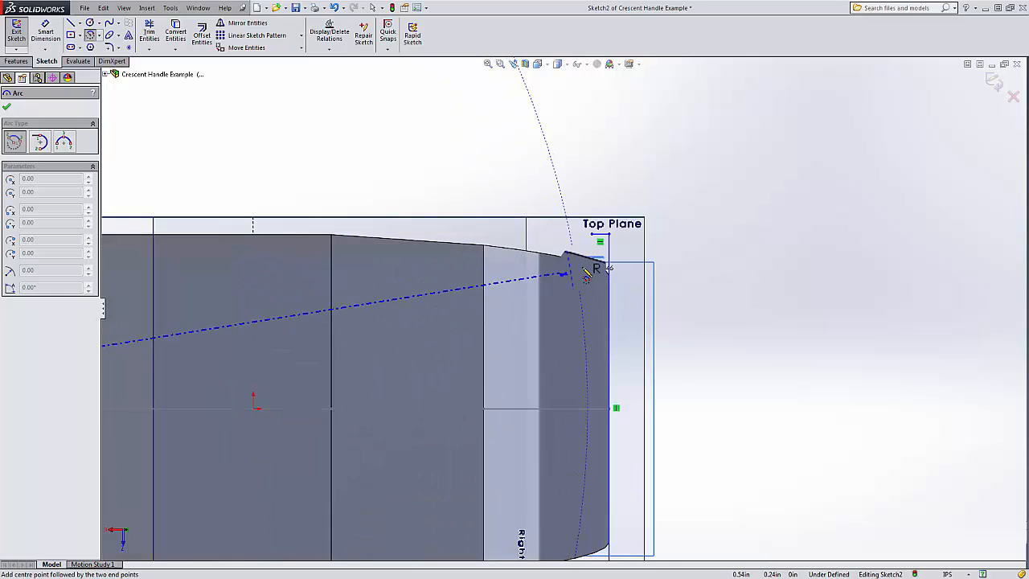
{"action": "left_click", "coordinate": [594, 229]}
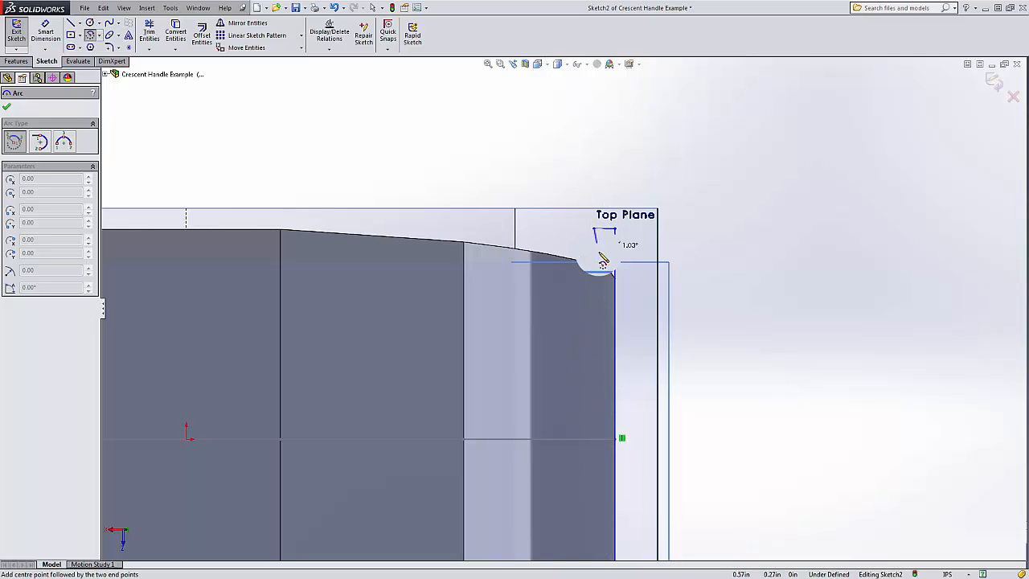
{"action": "scroll", "coordinate": [616, 490], "scroll_direction": "up", "scroll_amount": 3}
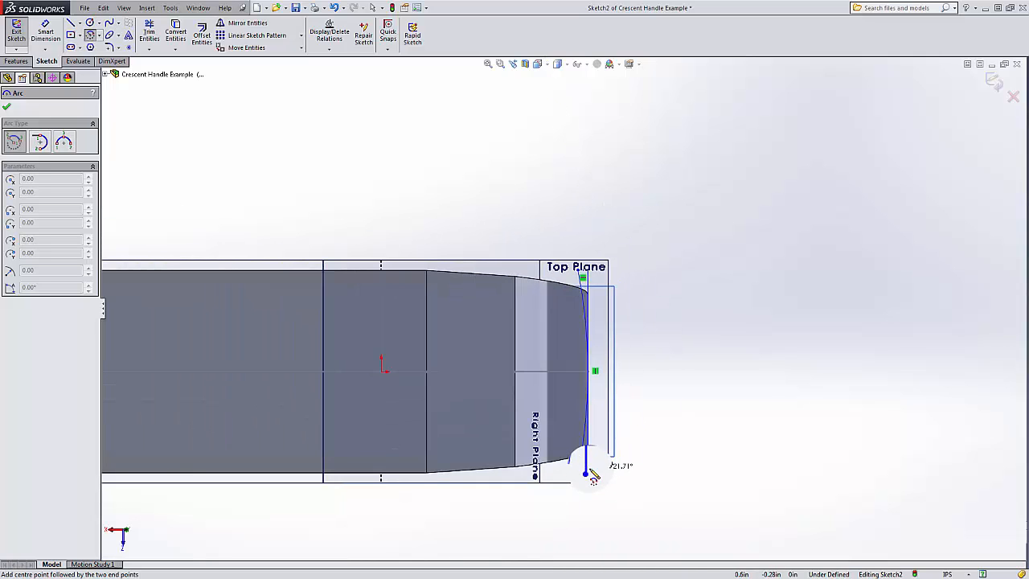
{"action": "scroll", "coordinate": [589, 476], "scroll_direction": "down", "scroll_amount": 4}
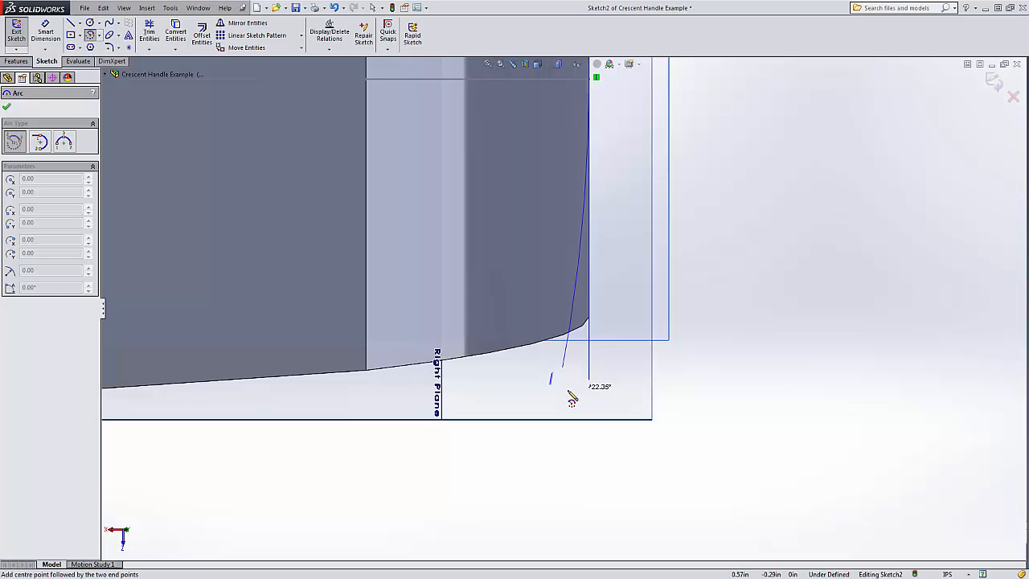
{"action": "left_click", "coordinate": [569, 393]}
{"action": "key", "text": "Escape"}
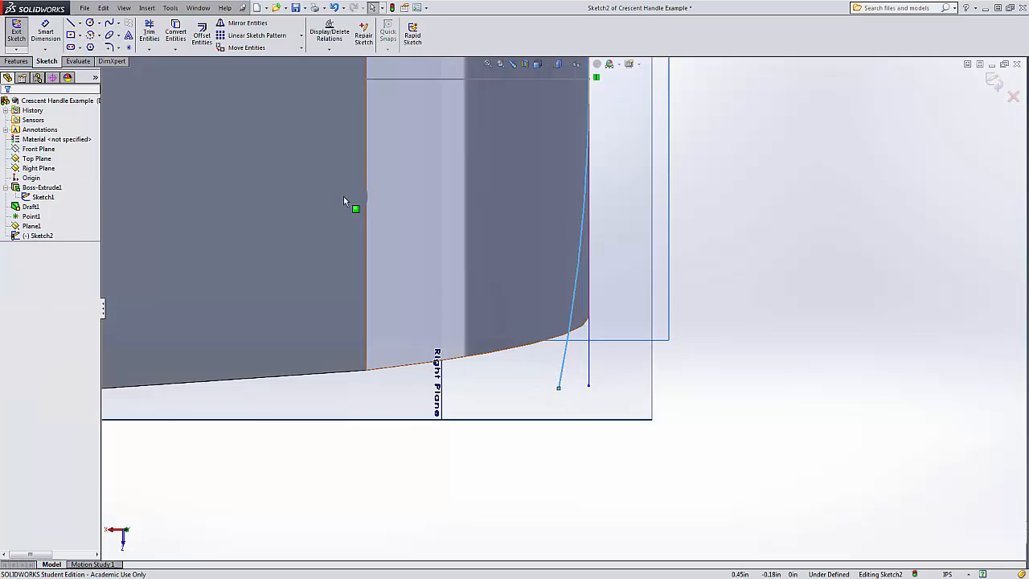
- Sketch a horizontal line about 0.03 in long outward from the arc's lower end and join it to the vertical line's lower endpoint
{"action": "left_click", "coordinate": [71, 25]}
{"action": "key", "text": "z"}
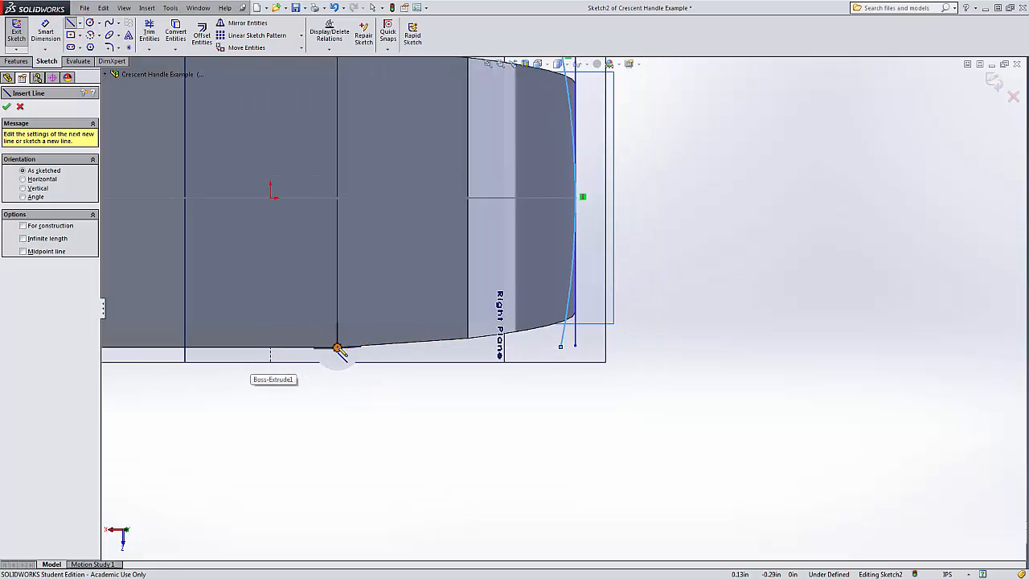
{"action": "left_click", "coordinate": [560, 346]}
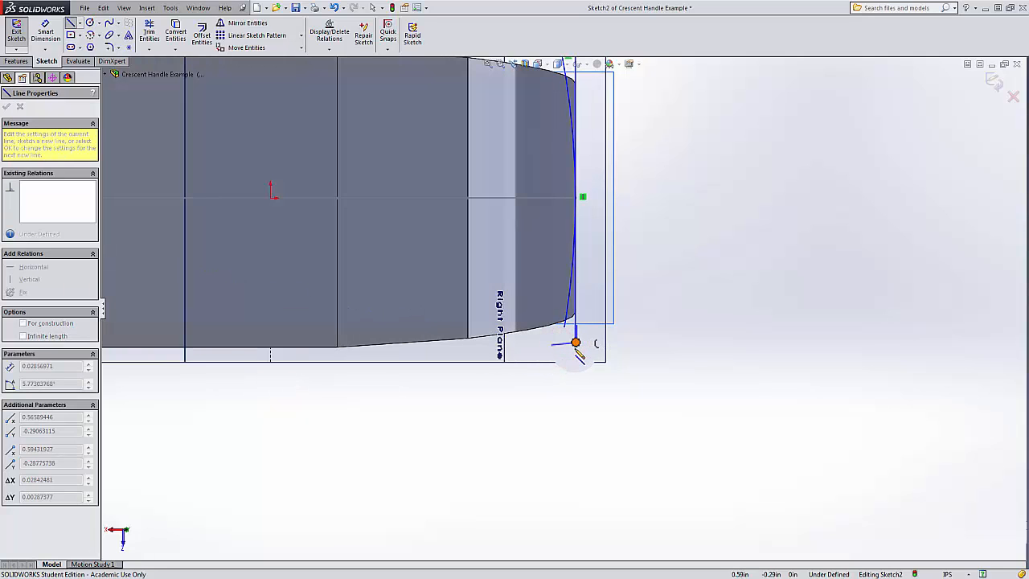
{"action": "left_click", "coordinate": [576, 351]}
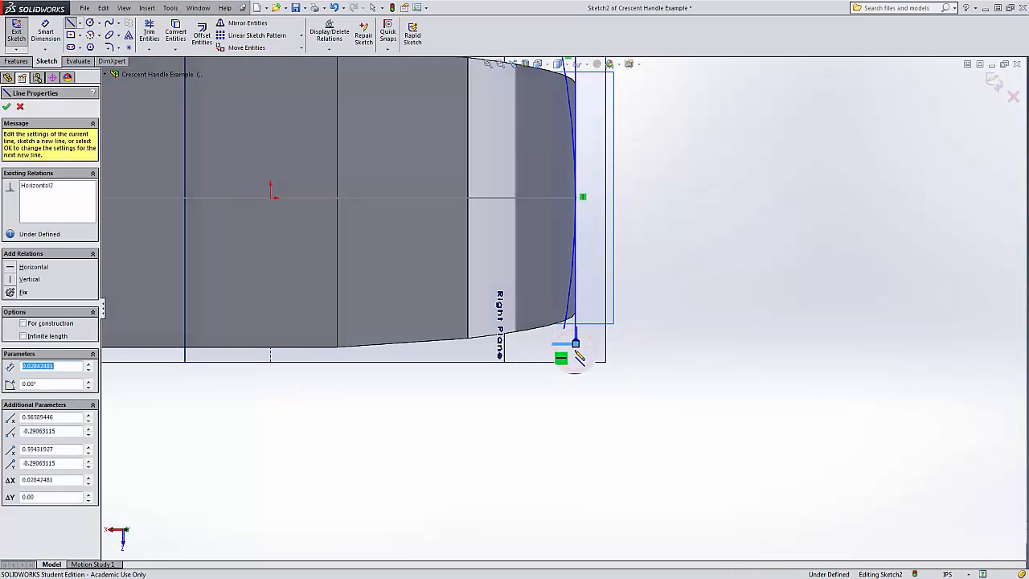
{"action": "key", "text": "Escape"}
{"action": "scroll", "coordinate": [574, 348], "scroll_direction": "down", "scroll_amount": 5}
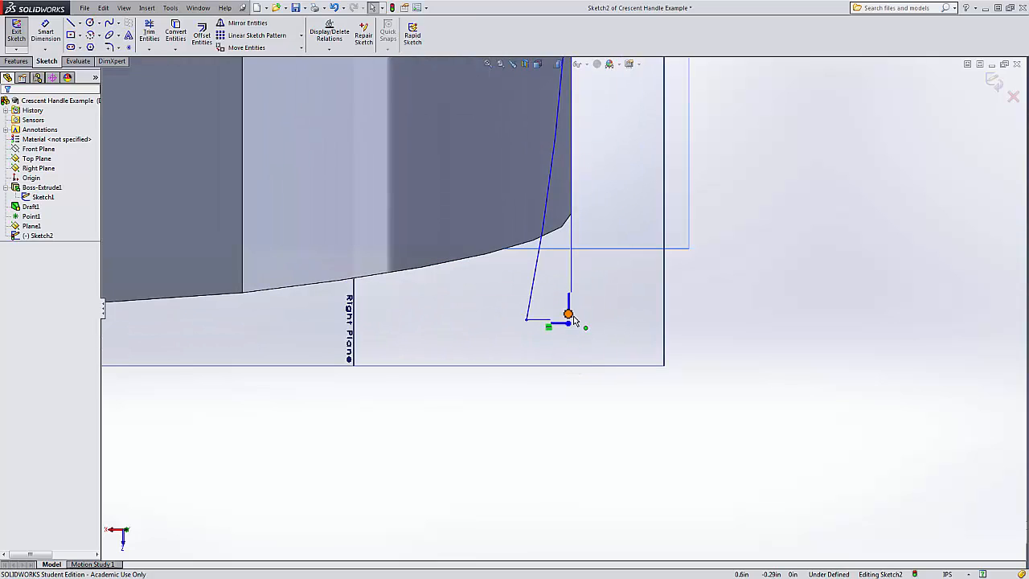
{"action": "left_click", "coordinate": [568, 314]}
{"action": "mouse_move", "coordinate": [573, 322]}
{"action": "left_mouse_down"}
{"action": "mouse_move", "coordinate": [573, 358]}
{"action": "mouse_move", "coordinate": [570, 320]}
{"action": "left_mouse_up"}
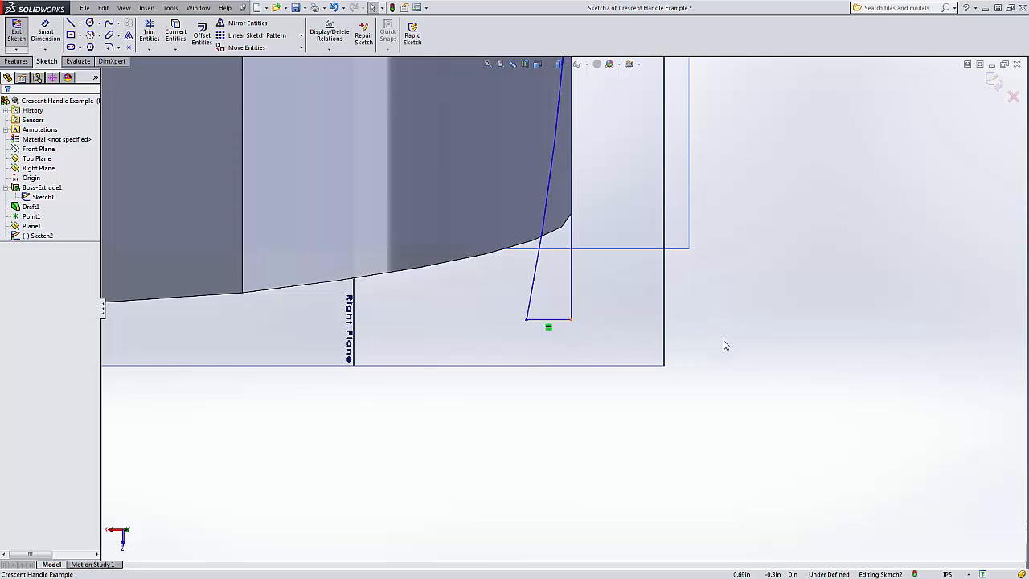
- Make the short lower horizontal sketch line collinear with the straight lower edge of the wrench body
{"action": "scroll", "coordinate": [556, 374], "scroll_direction": "up", "scroll_amount": 5}
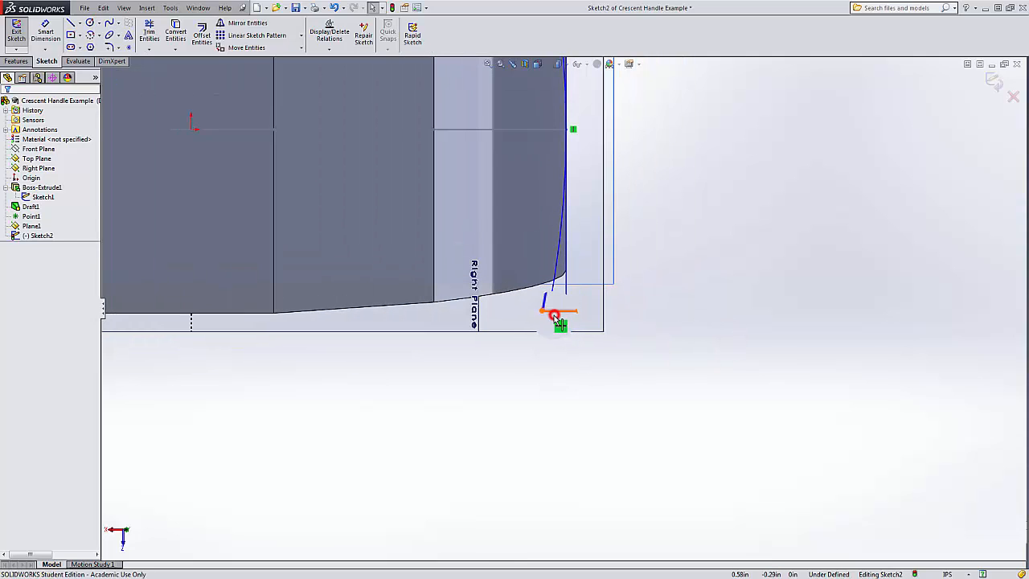
{"action": "left_click", "coordinate": [555, 316]}
{"action": "left_click", "coordinate": [219, 313], "text": "ctrl"}
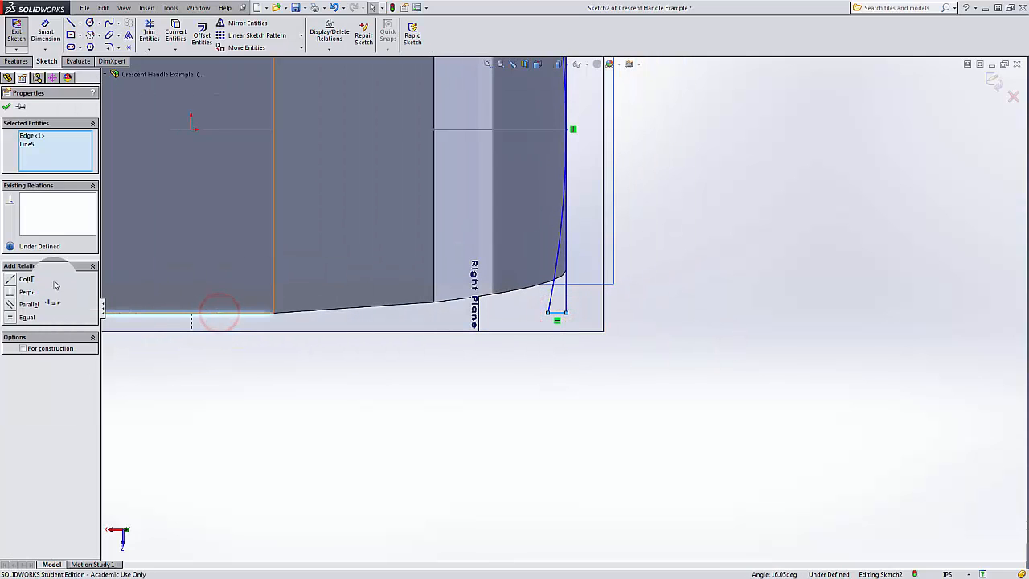
{"action": "left_click", "coordinate": [11, 278]}
{"action": "left_click", "coordinate": [464, 448]}
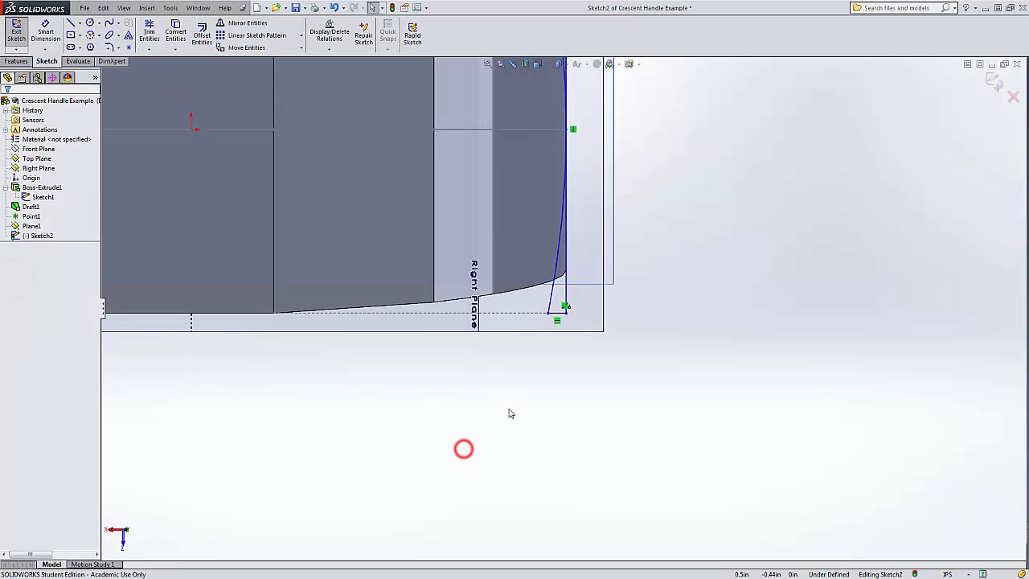
{"action": "scroll", "coordinate": [509, 413], "scroll_direction": "up", "scroll_amount": 3}
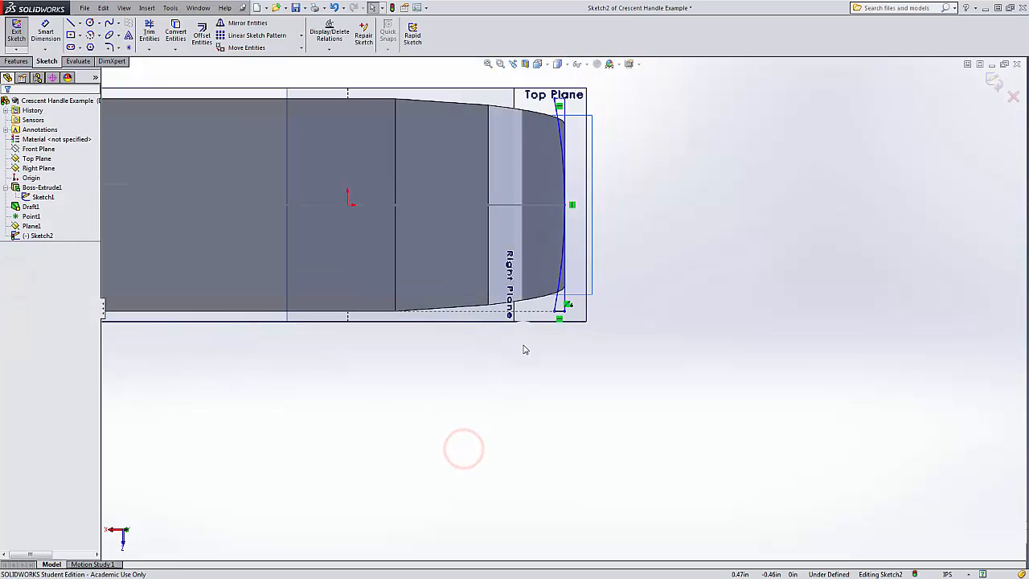
- Make the sketch's long arc tangent to the vertical line at the handle's curved end
{"action": "left_click", "coordinate": [560, 285]}
{"action": "scroll", "coordinate": [560, 285], "scroll_direction": "down", "scroll_amount": 4}
{"action": "left_click", "coordinate": [560, 267]}
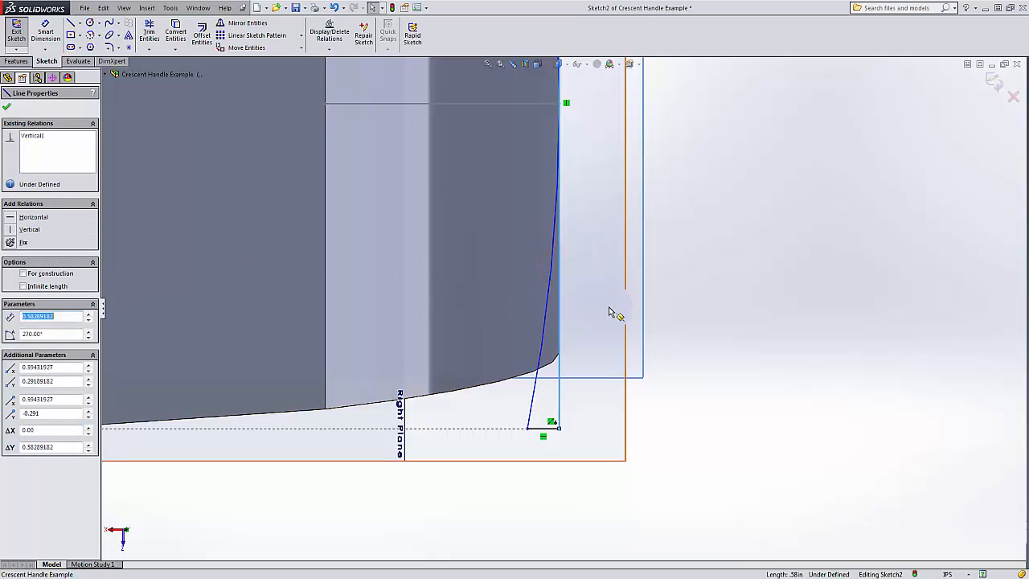
{"action": "left_click", "coordinate": [767, 254]}
{"action": "left_click", "coordinate": [561, 305]}
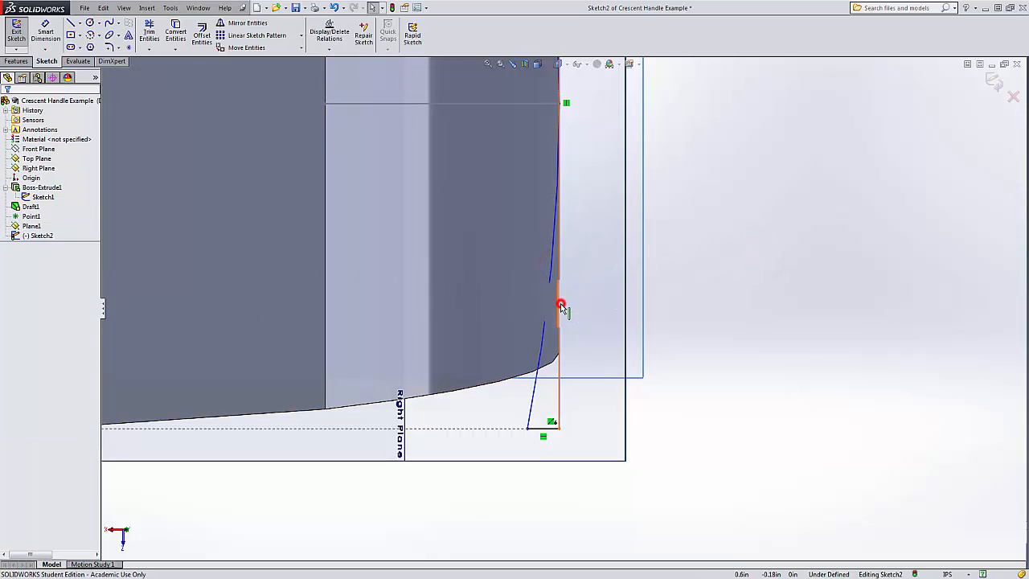
{"action": "left_click", "coordinate": [546, 311], "text": "ctrl"}
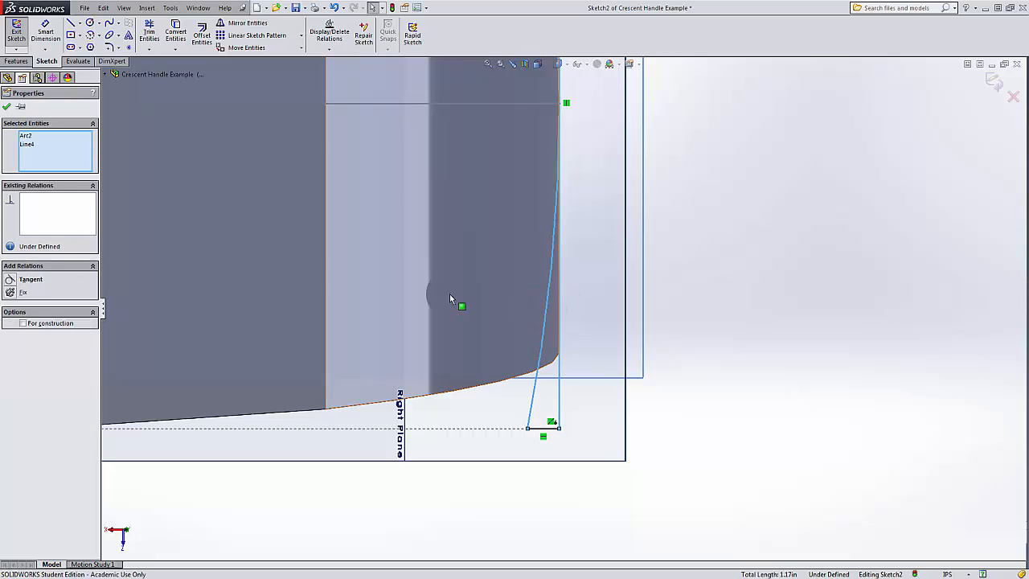
{"action": "left_click", "coordinate": [11, 279]}
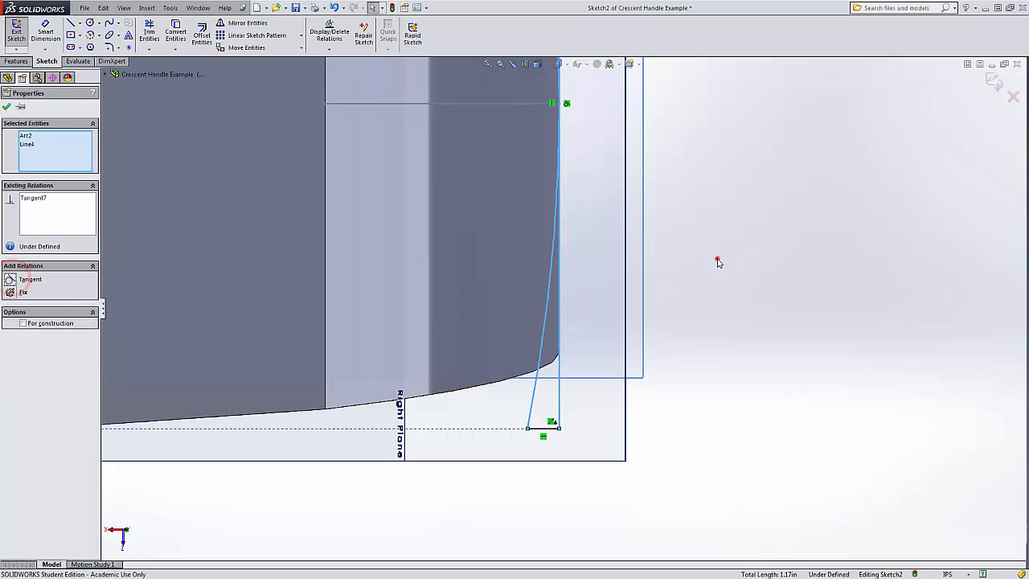
{"action": "left_click", "coordinate": [717, 259]}
- Make the profile's short upper horizontal line collinear with the handle's upper straight edge
{"action": "scroll", "coordinate": [653, 307], "scroll_direction": "up", "scroll_amount": 5}
{"action": "scroll", "coordinate": [555, 241], "scroll_direction": "down", "scroll_amount": 8}
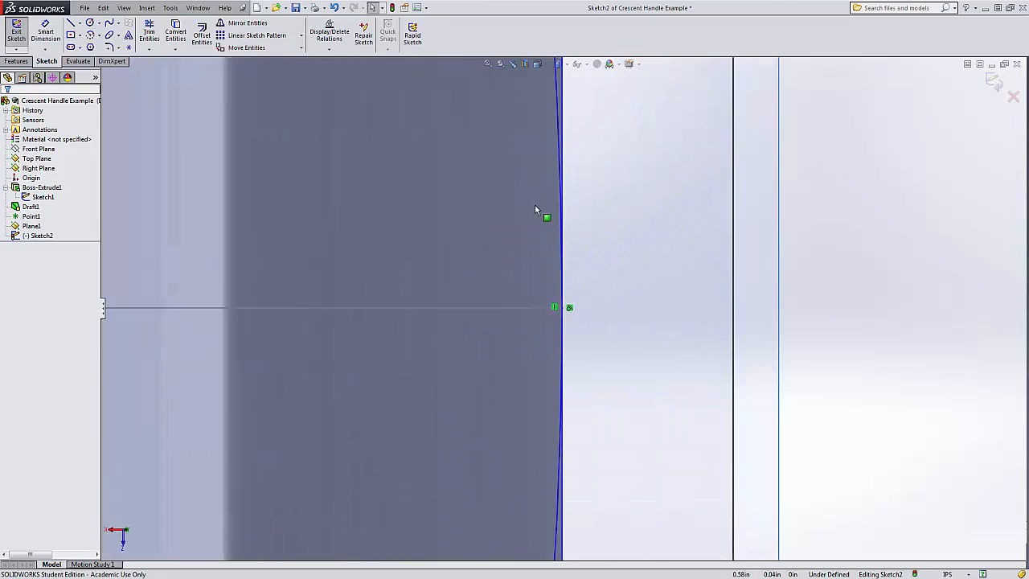
{"action": "left_click", "coordinate": [580, 357]}
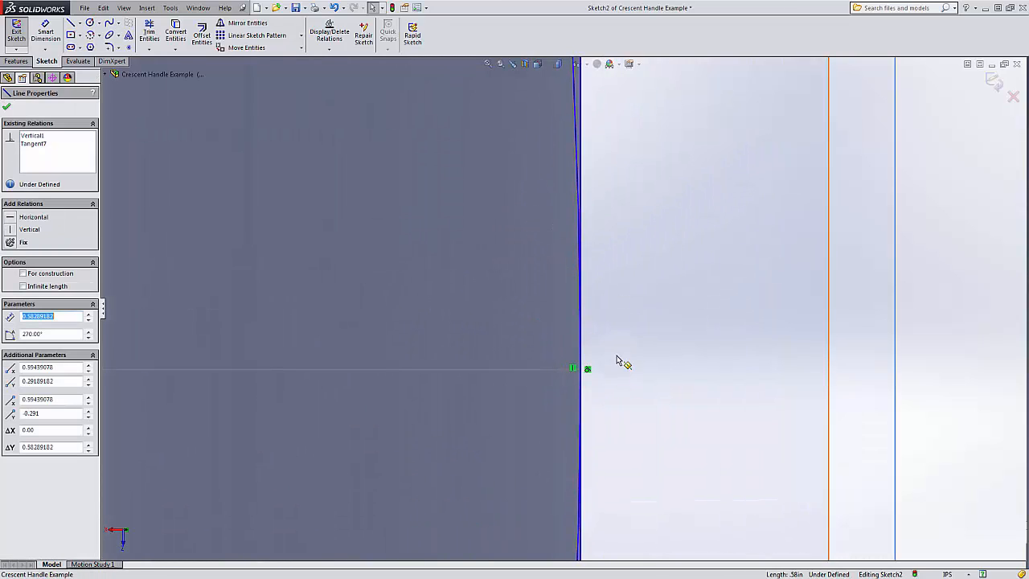
{"action": "scroll", "coordinate": [623, 357], "scroll_direction": "up", "scroll_amount": 5}
{"action": "scroll", "coordinate": [554, 201], "scroll_direction": "down", "scroll_amount": 5}
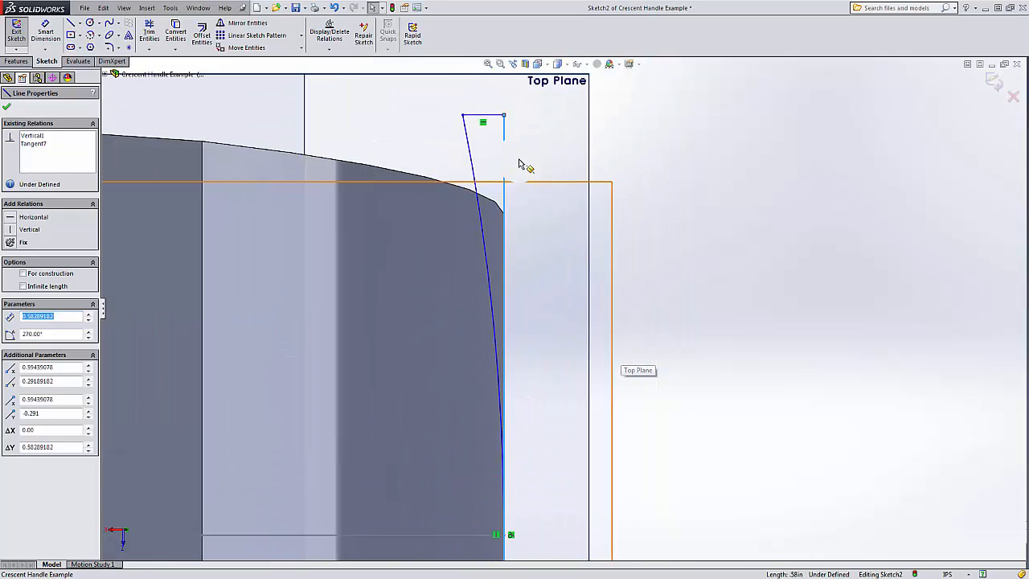
{"action": "scroll", "coordinate": [527, 193], "scroll_direction": "up", "scroll_amount": 3}
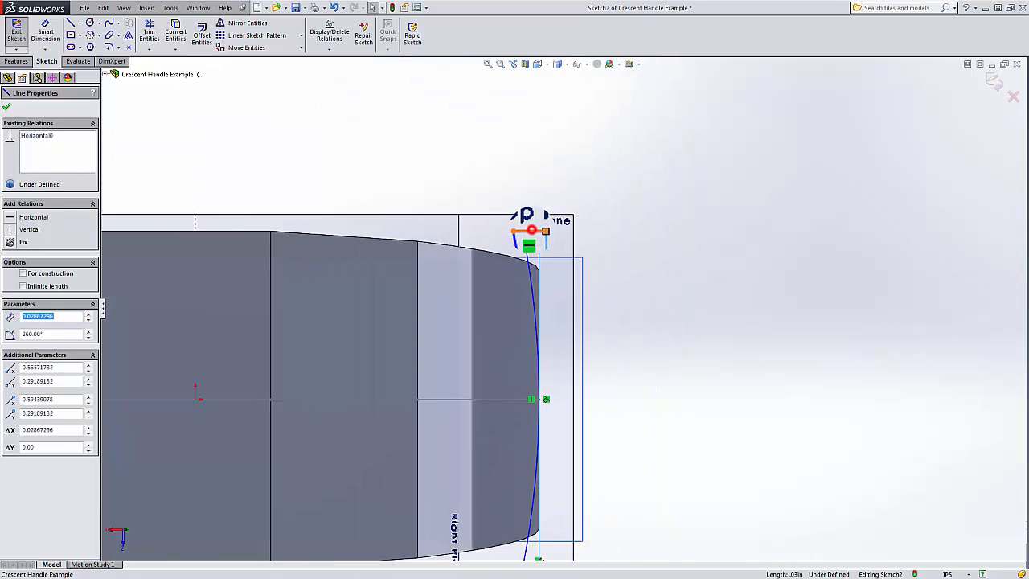
{"action": "left_click", "coordinate": [191, 233], "text": "ctrl"}
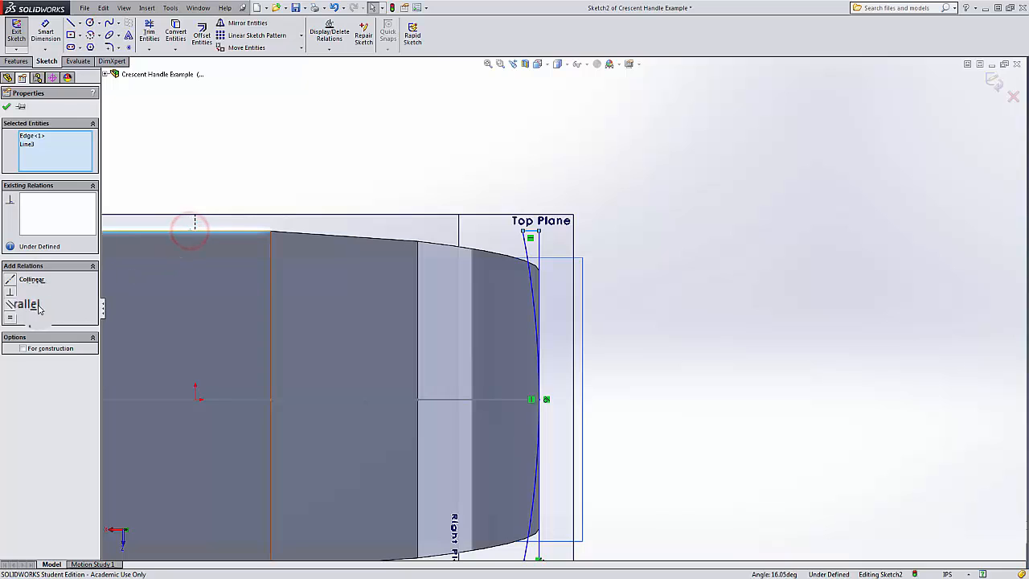
{"action": "left_click", "coordinate": [12, 279]}
{"action": "left_click", "coordinate": [739, 261]}
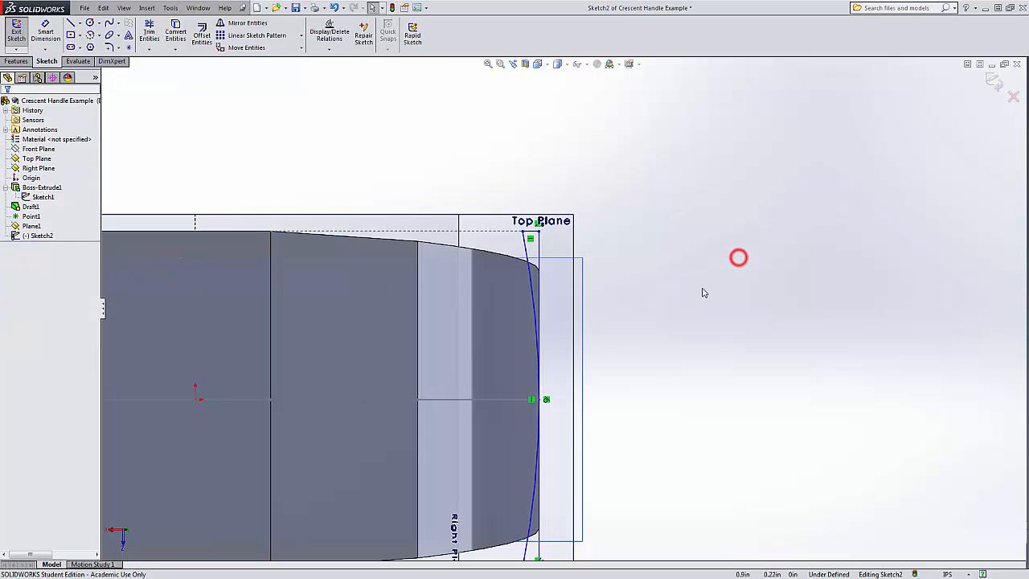
- Pull the profile's vertical line away from the handle, and make it collinear with the outer edge of the curved end
{"action": "scroll", "coordinate": [587, 321], "scroll_direction": "up", "scroll_amount": 4}
{"action": "scroll", "coordinate": [586, 334], "scroll_direction": "down", "scroll_amount": 5}
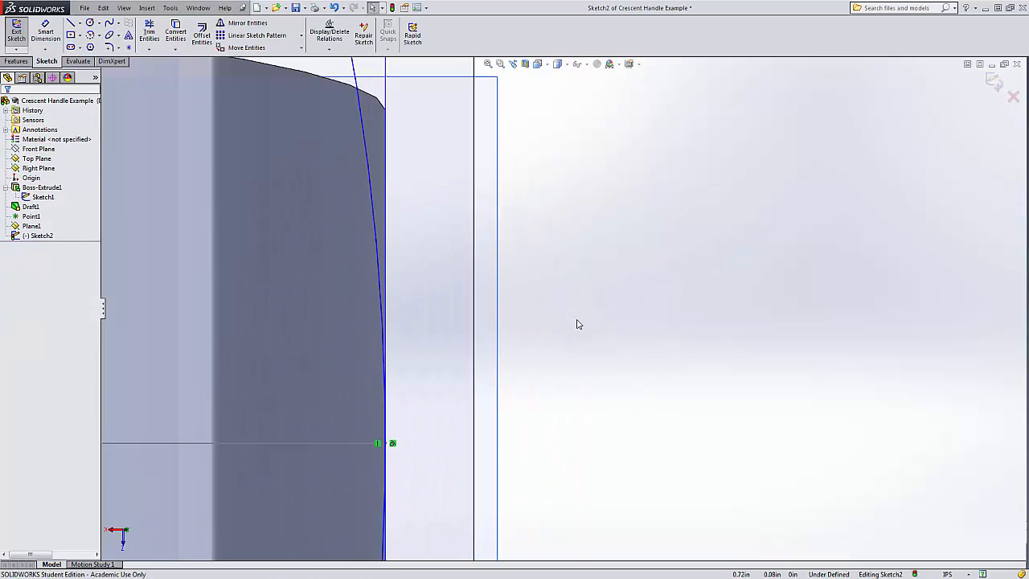
{"action": "scroll", "coordinate": [352, 203], "scroll_direction": "up", "scroll_amount": 3}
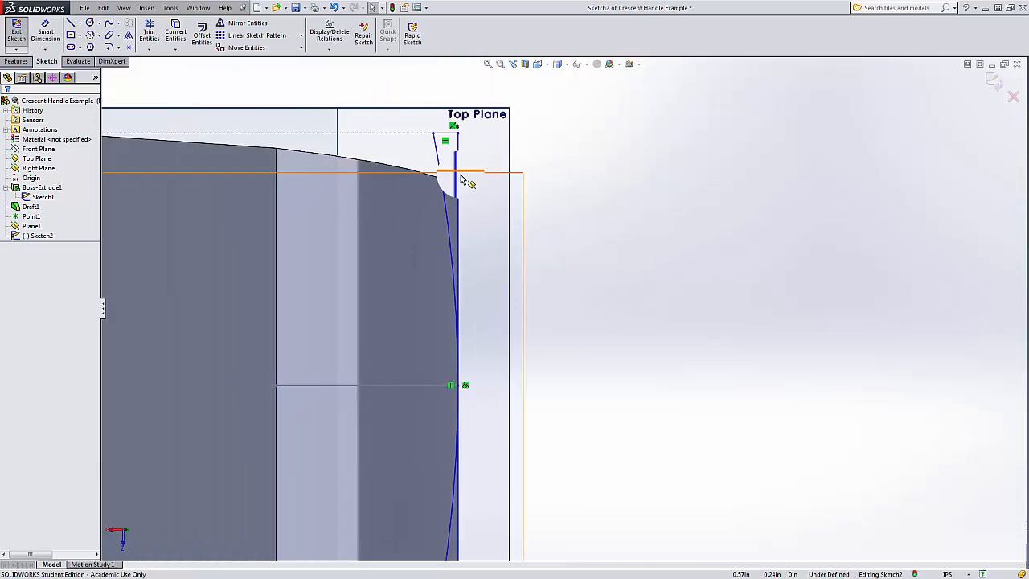
{"action": "left_click_drag", "start_coordinate": [459, 207], "coordinate": [557, 218]}
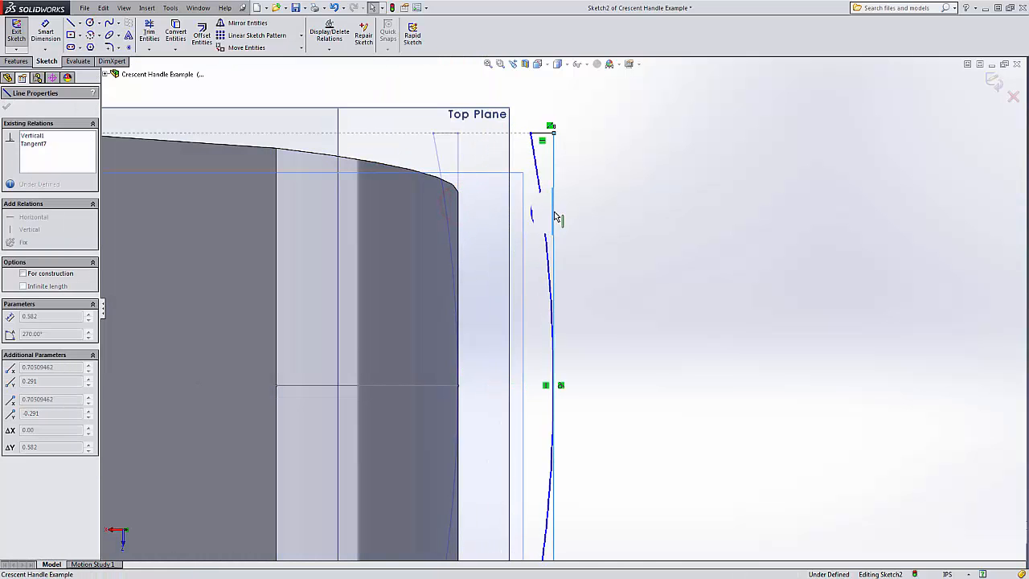
{"action": "left_click", "coordinate": [458, 248], "text": "ctrl"}
{"action": "left_click", "coordinate": [11, 279]}
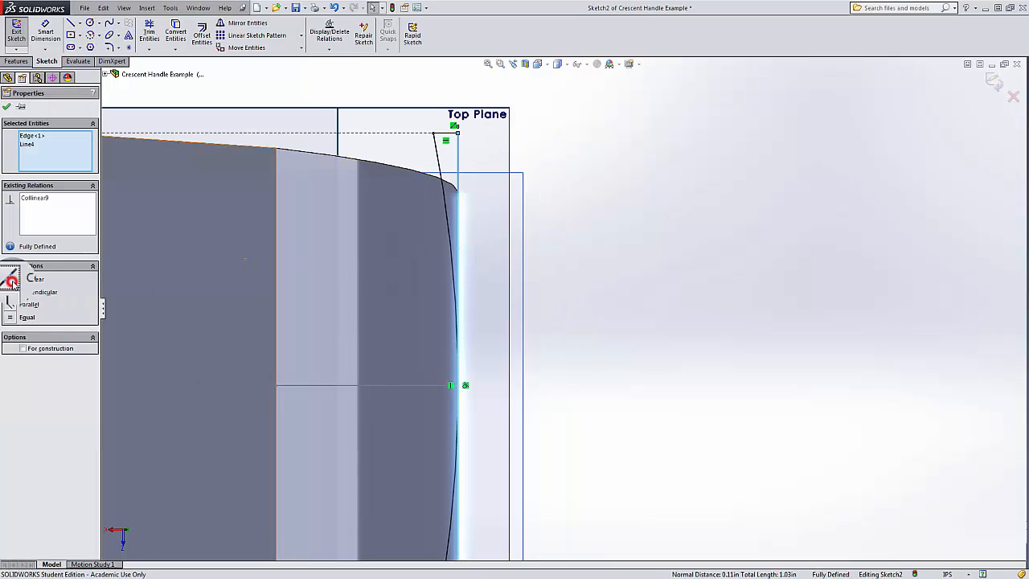
{"action": "left_click", "coordinate": [666, 239]}
- Examine how the arc profile sits against the handle's curved end and relative to Point1 from several angles
{"action": "scroll", "coordinate": [666, 272], "scroll_direction": "up", "scroll_amount": 3}
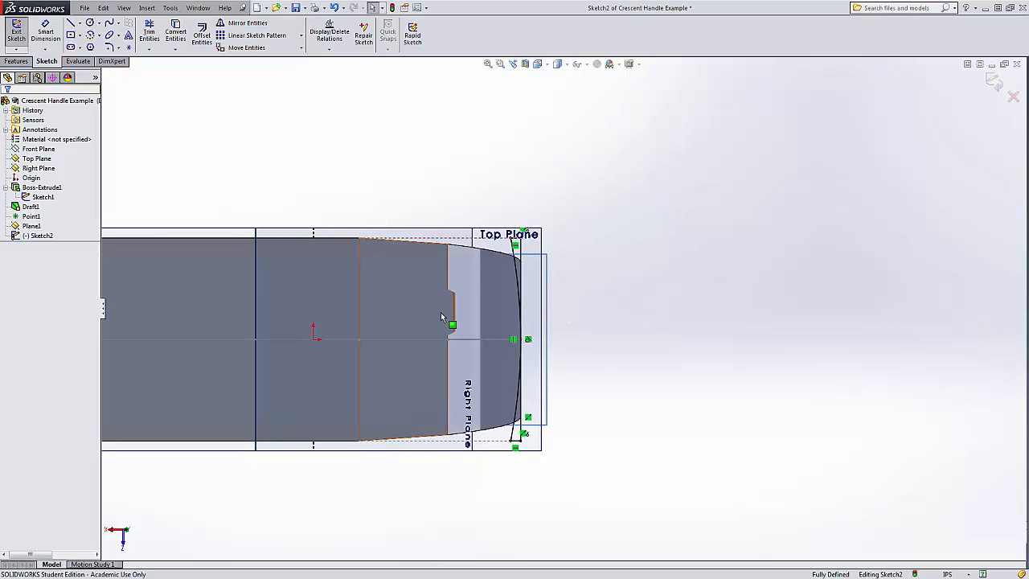
{"action": "middle_click_drag", "start_coordinate": [435, 310], "coordinate": [445, 324]}
{"action": "scroll", "coordinate": [445, 332], "scroll_direction": "up", "scroll_amount": 4}
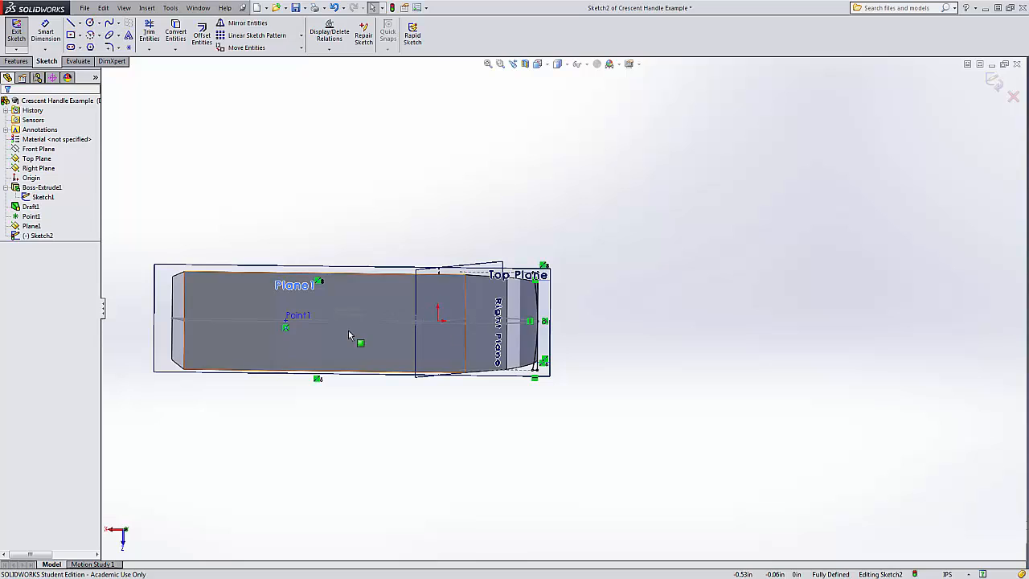
{"action": "scroll", "coordinate": [456, 303], "scroll_direction": "down", "scroll_amount": 2}
{"action": "scroll", "coordinate": [456, 300], "scroll_direction": "down", "scroll_amount": 2}
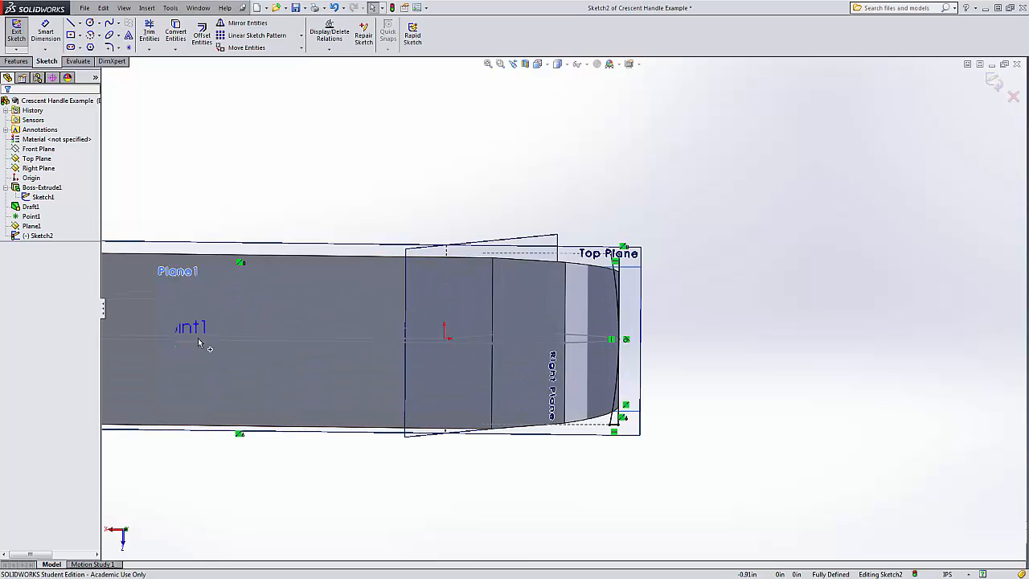
{"action": "middle_click_drag", "start_coordinate": [199, 343], "coordinate": [585, 292]}
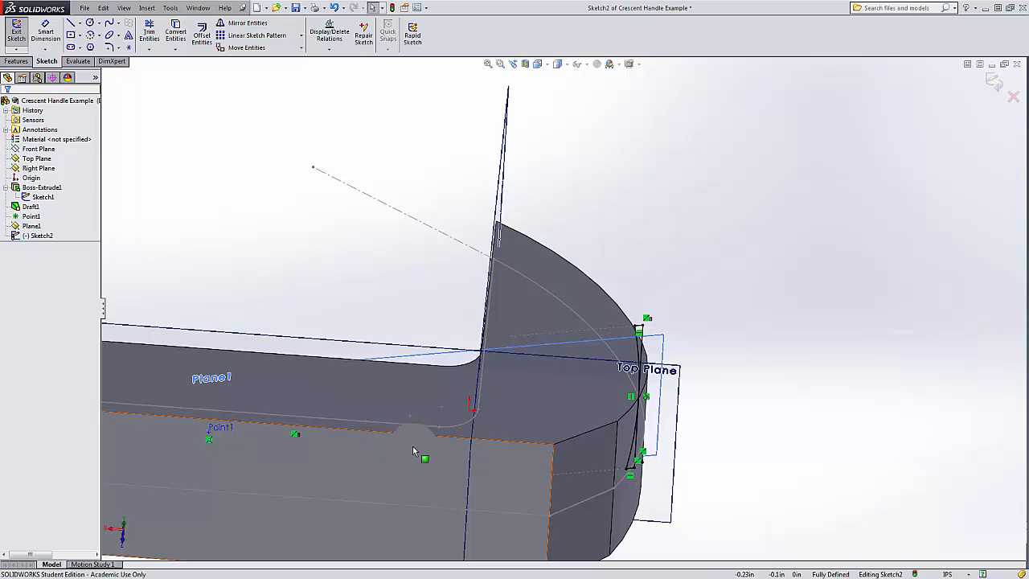
{"action": "middle_click_drag", "start_coordinate": [415, 450], "coordinate": [427, 326]}
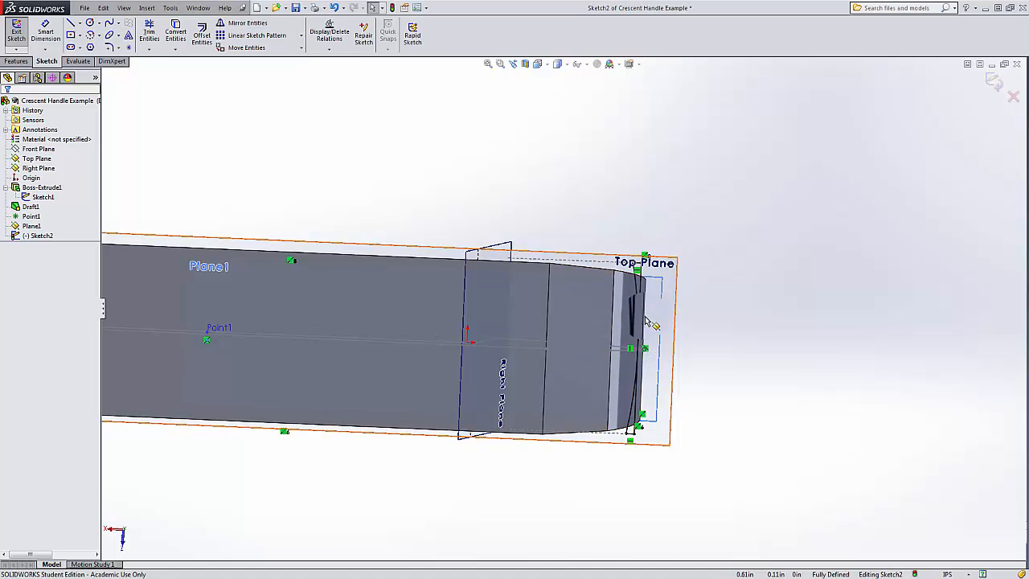
{"action": "scroll", "coordinate": [671, 285], "scroll_direction": "down", "scroll_amount": 3}
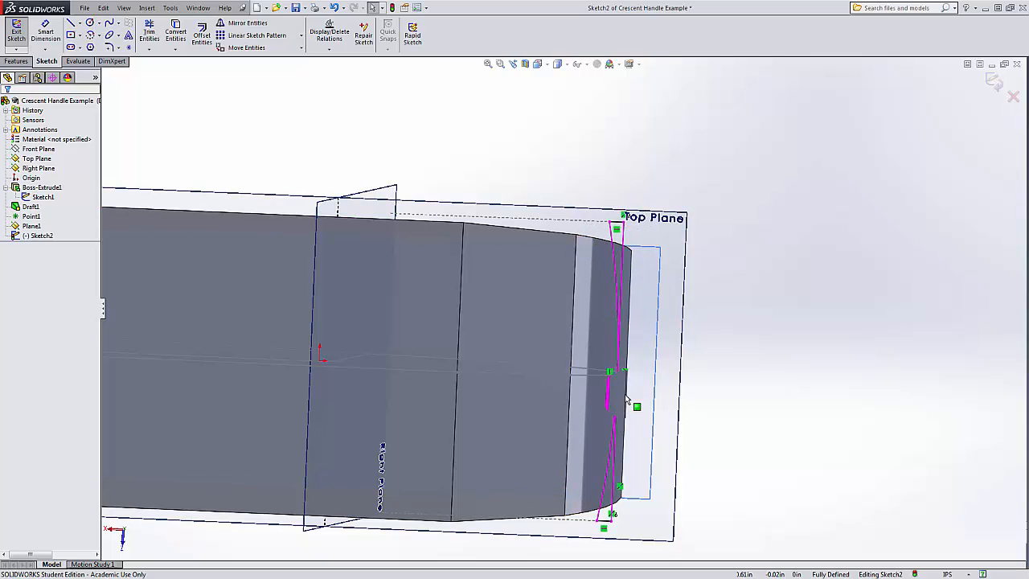
{"action": "left_click_drag", "start_coordinate": [615, 524], "coordinate": [611, 419]}
{"action": "scroll", "coordinate": [616, 410], "scroll_direction": "down", "scroll_amount": 4}
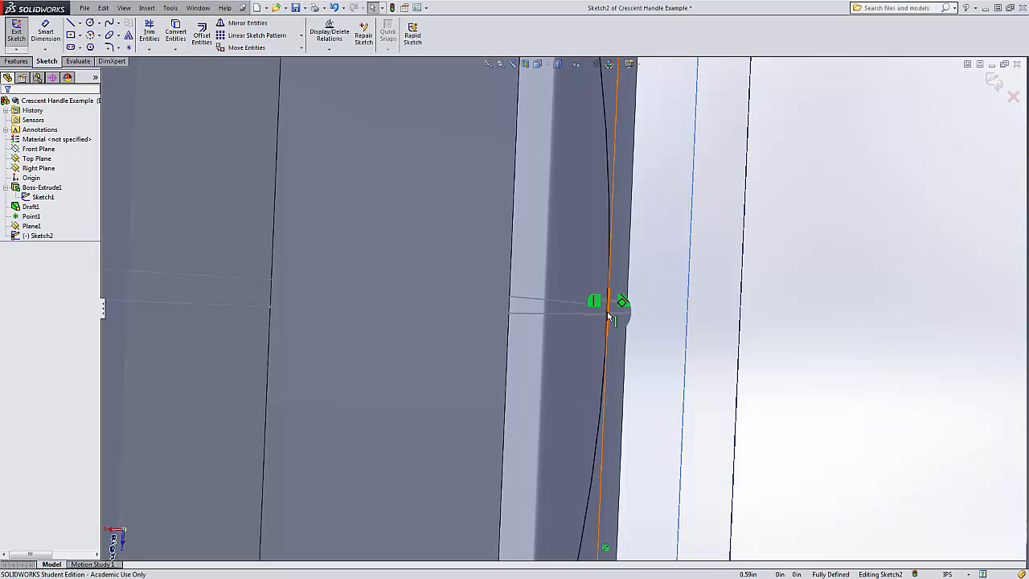
{"action": "scroll", "coordinate": [610, 313], "scroll_direction": "up", "scroll_amount": 5}
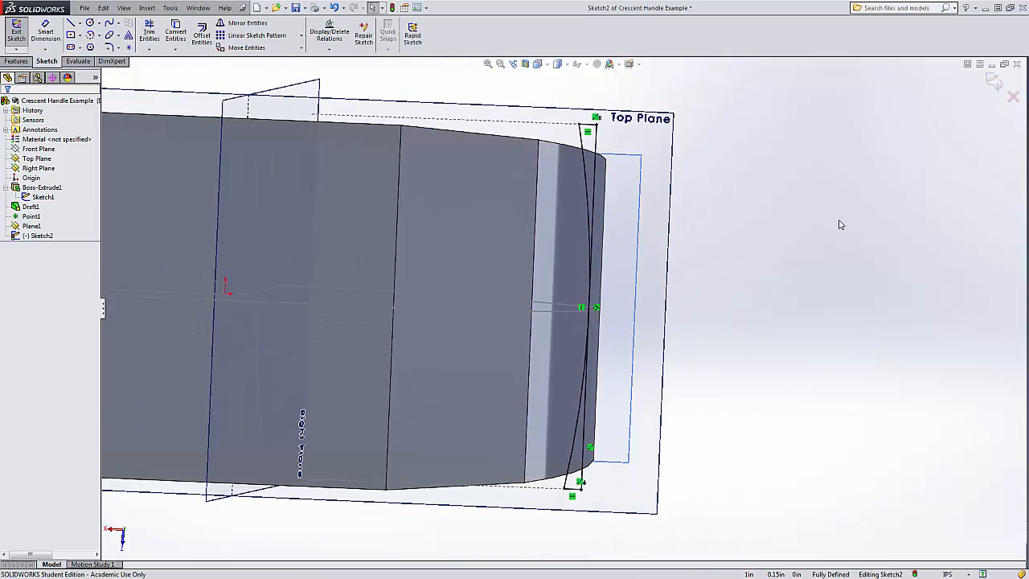
{"action": "left_click", "coordinate": [993, 85]}
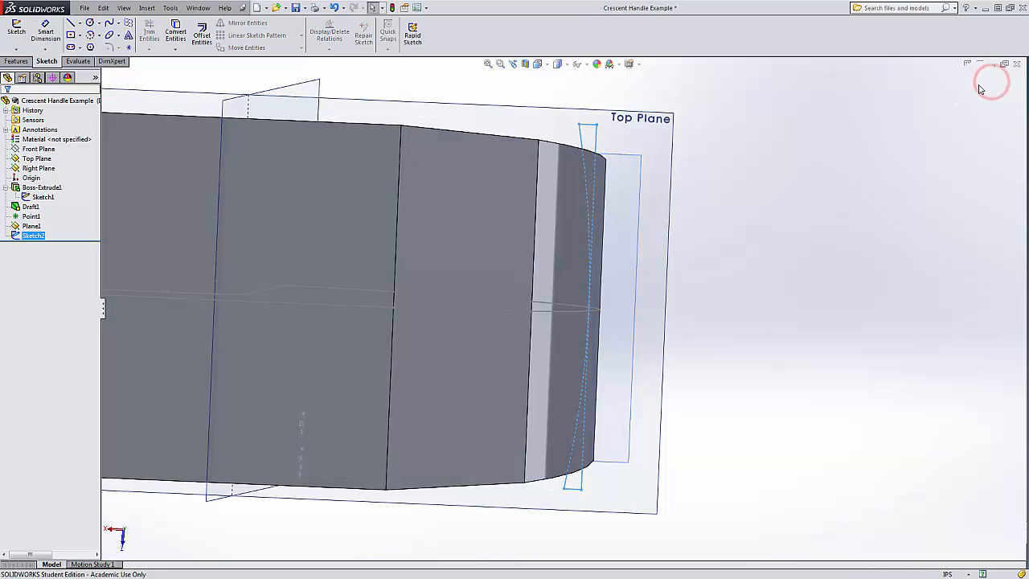
{"action": "middle_click_drag", "start_coordinate": [882, 242], "coordinate": [669, 285]}
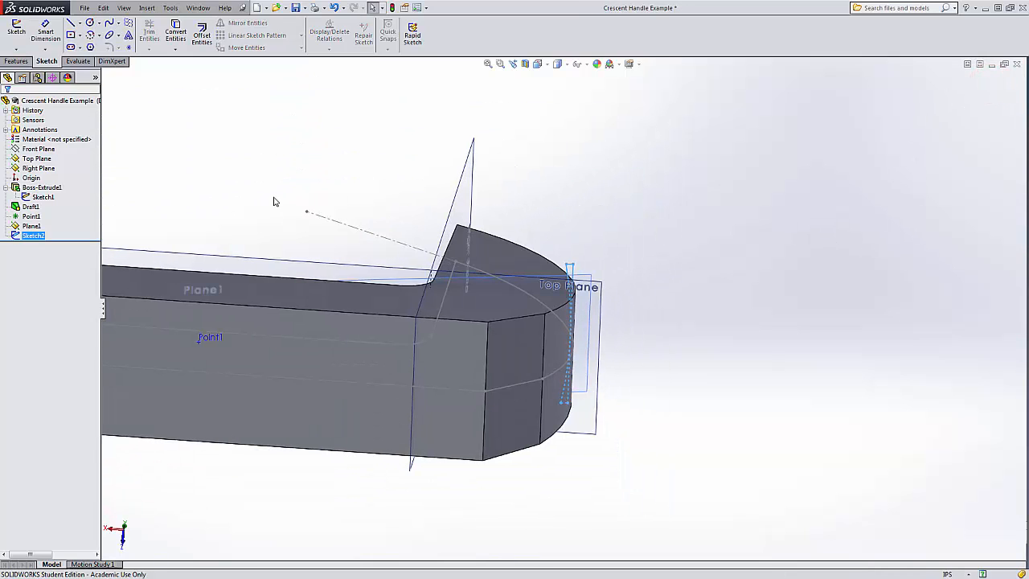
{"action": "left_click", "coordinate": [17, 61]}
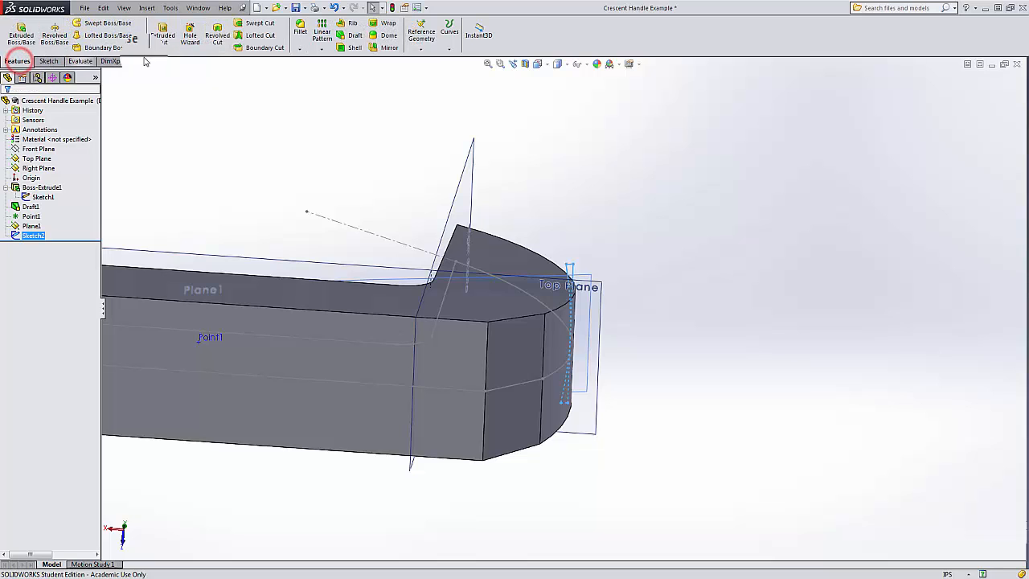
{"action": "left_click", "coordinate": [218, 33]}
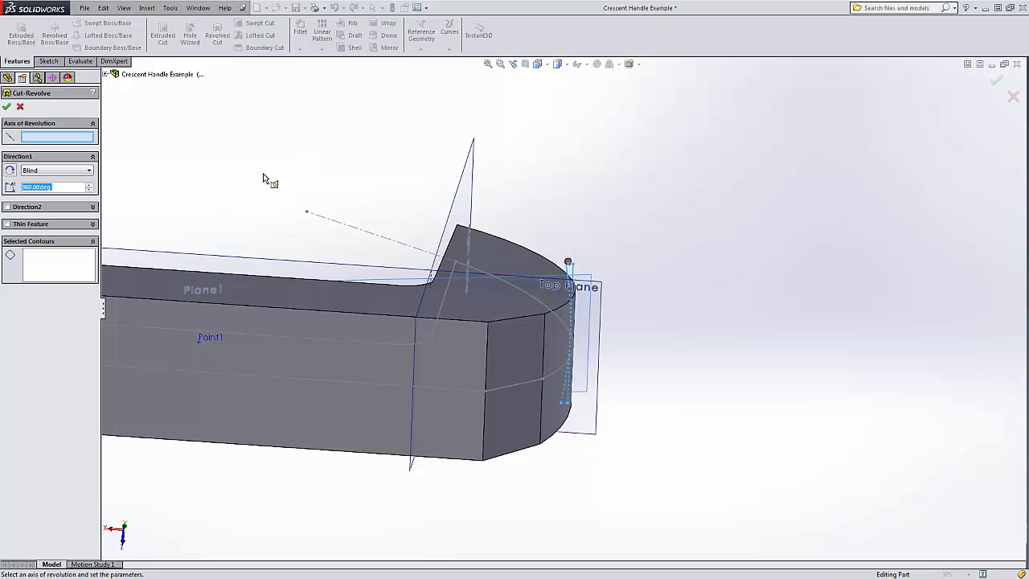
{"action": "left_click", "coordinate": [20, 106]}
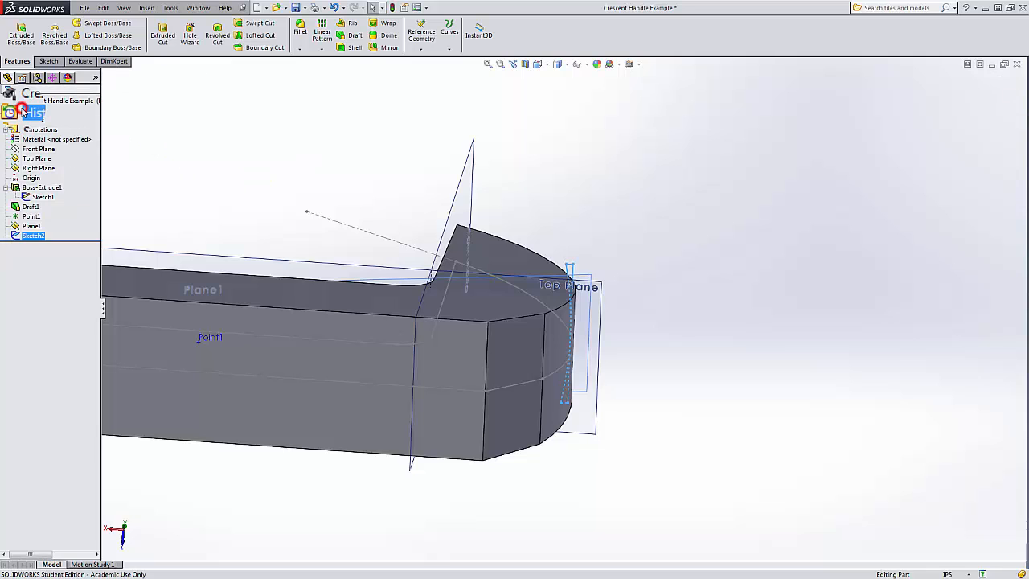
{"action": "right_click", "coordinate": [29, 234]}
{"action": "left_click", "coordinate": [40, 203]}
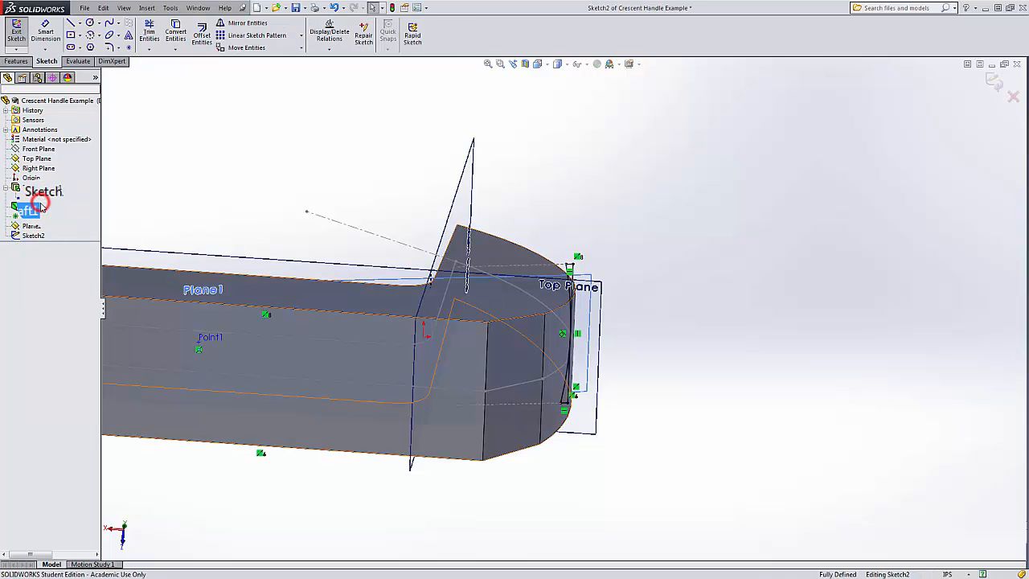
- View Sketch2 straight on and draw a vertical centerline about 0.88 in long through Point1, extending past both long edges of the handle
{"action": "middle_click_drag", "start_coordinate": [282, 204], "coordinate": [288, 198]}
{"action": "left_click", "coordinate": [538, 63]}
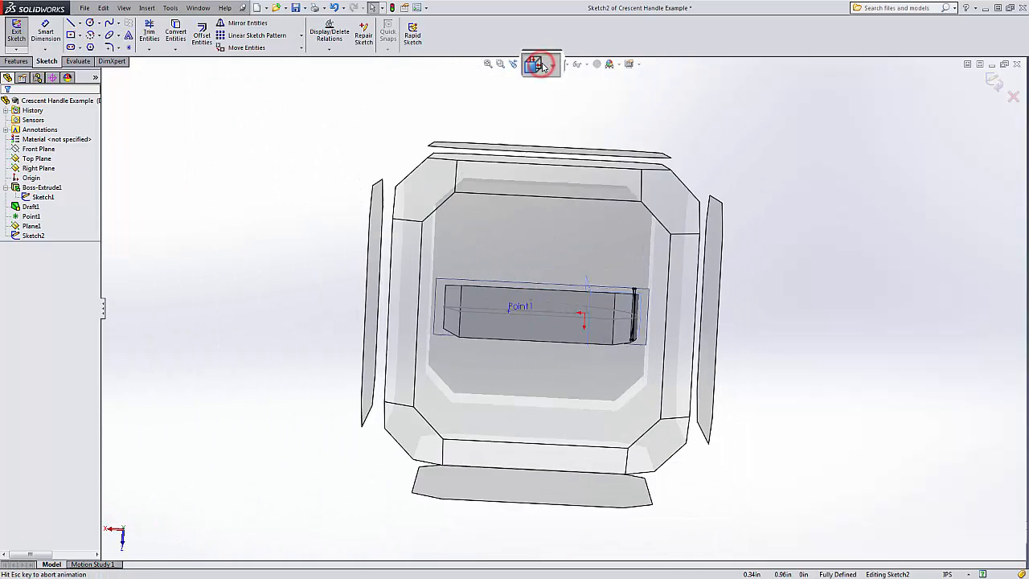
{"action": "left_click", "coordinate": [591, 119]}
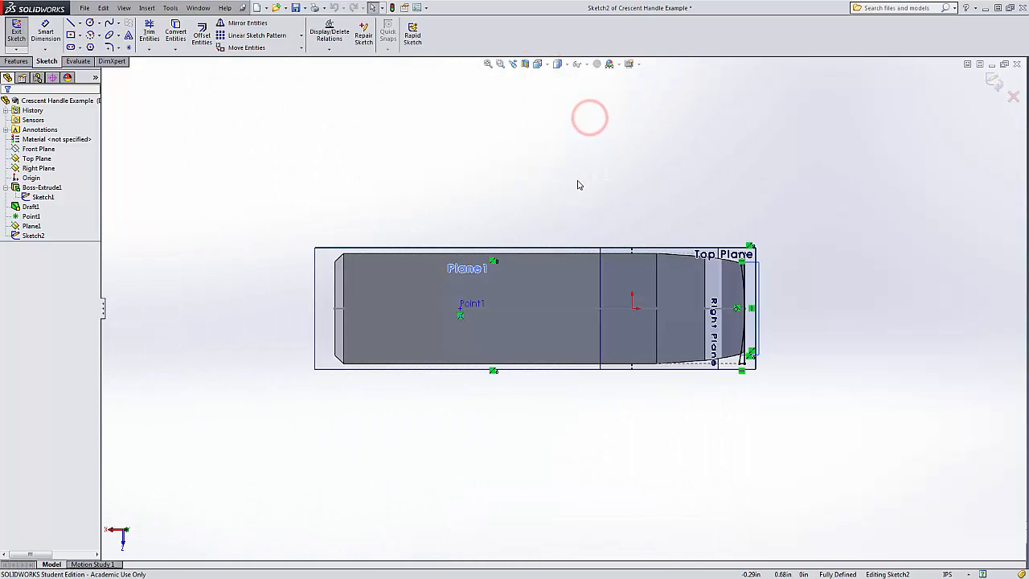
{"action": "left_click", "coordinate": [80, 23]}
{"action": "left_click", "coordinate": [85, 47]}
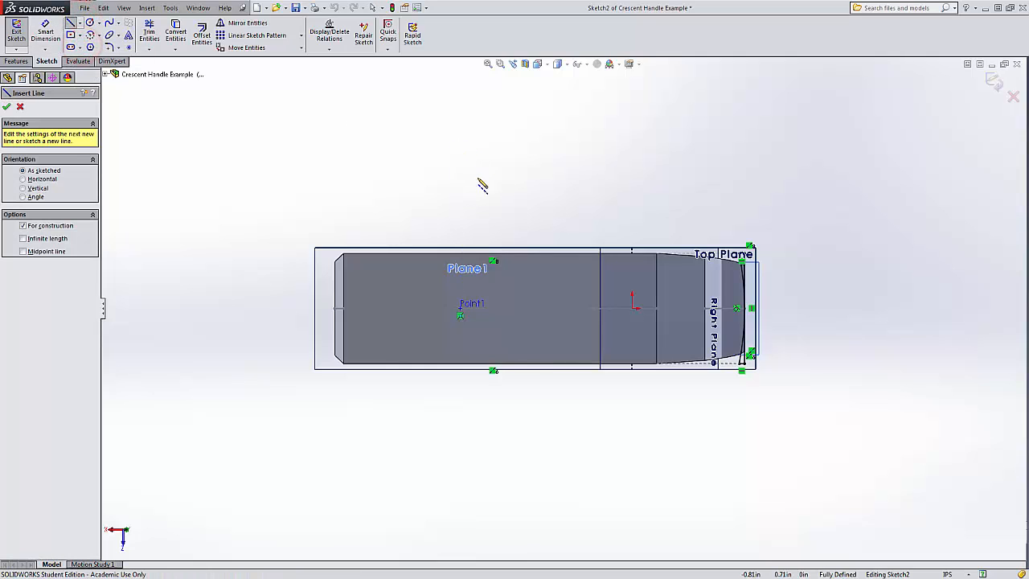
{"action": "scroll", "coordinate": [470, 247], "scroll_direction": "down", "scroll_amount": 3}
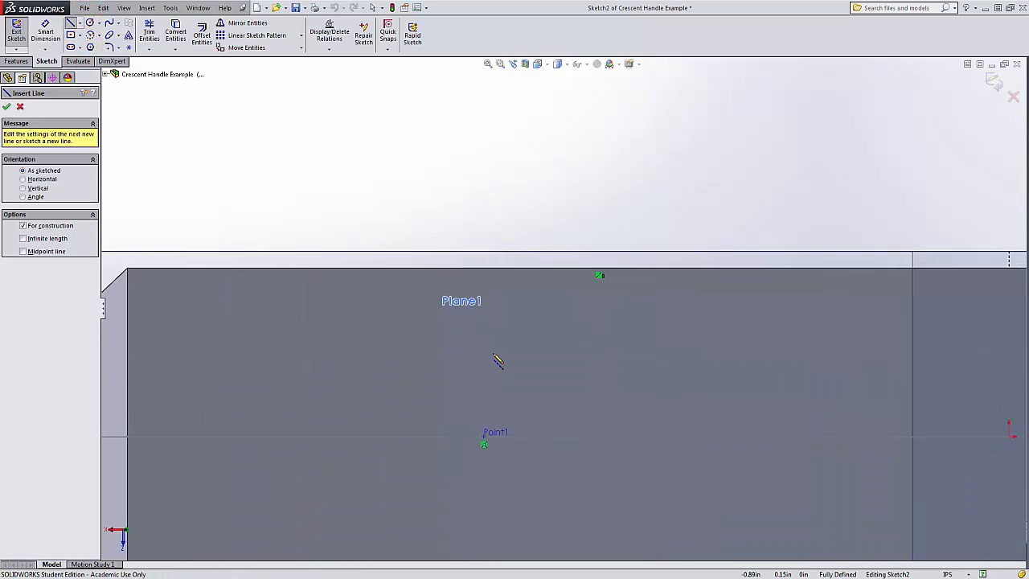
{"action": "scroll", "coordinate": [496, 359], "scroll_direction": "up", "scroll_amount": 2}
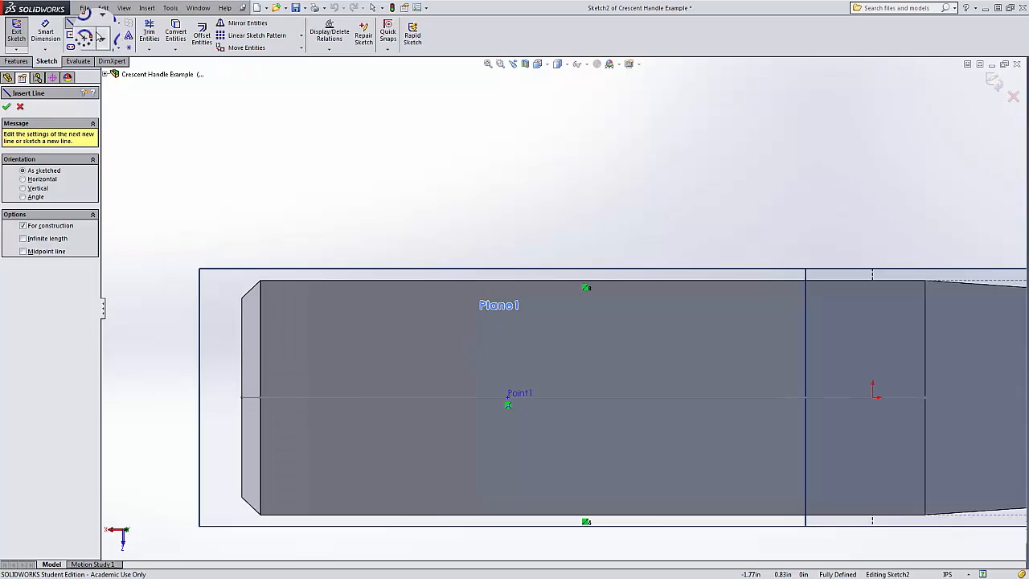
{"action": "left_click", "coordinate": [80, 24]}
{"action": "left_click", "coordinate": [90, 45]}
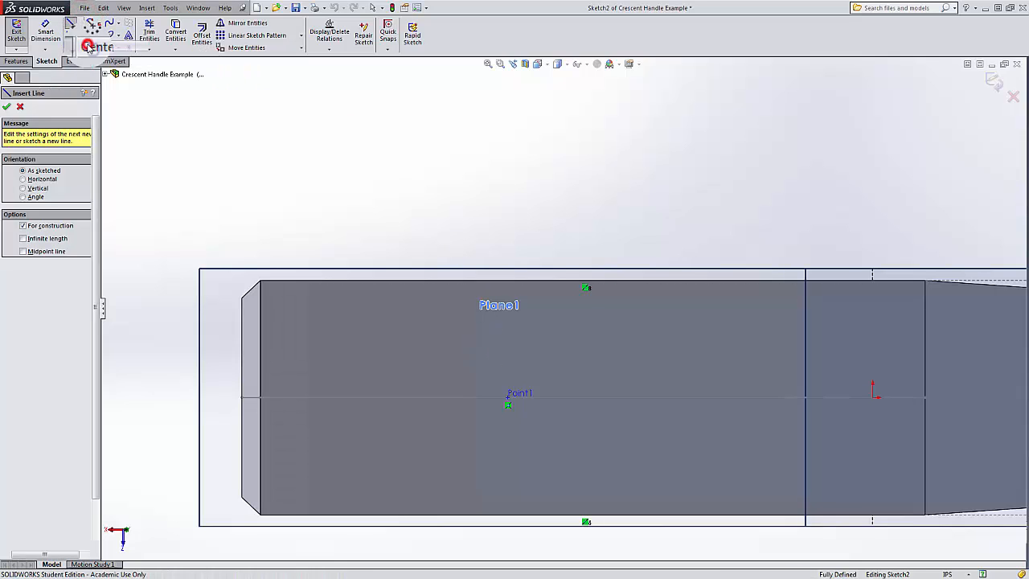
{"action": "left_click", "coordinate": [507, 182]}
{"action": "left_click", "coordinate": [507, 533]}
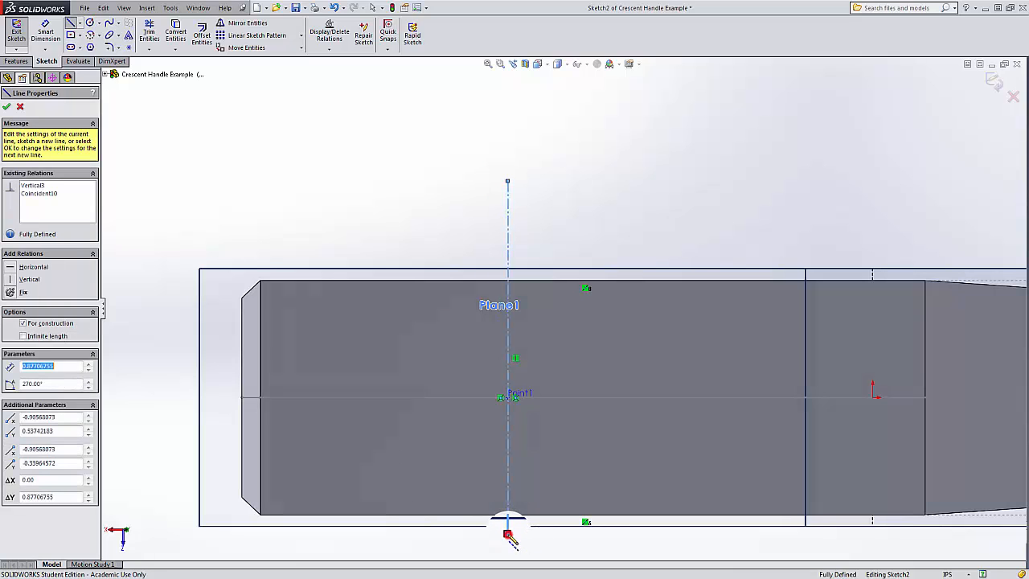
- Finish the sketch and try to revolve-cut the full arc profile about the centerline through Point1, 90° in each of two directions
{"action": "key", "text": "Escape"}
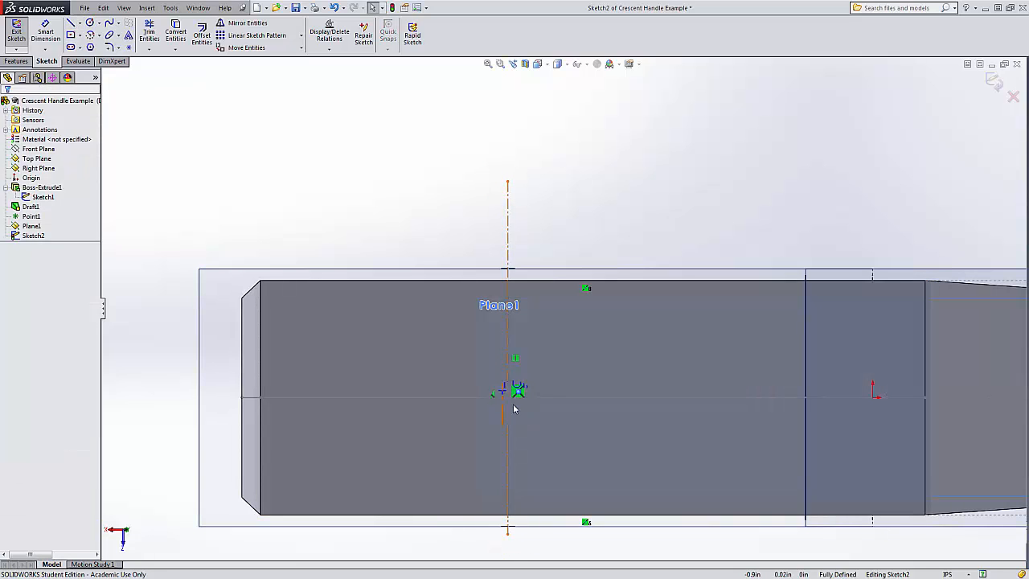
{"action": "left_click", "coordinate": [995, 81]}
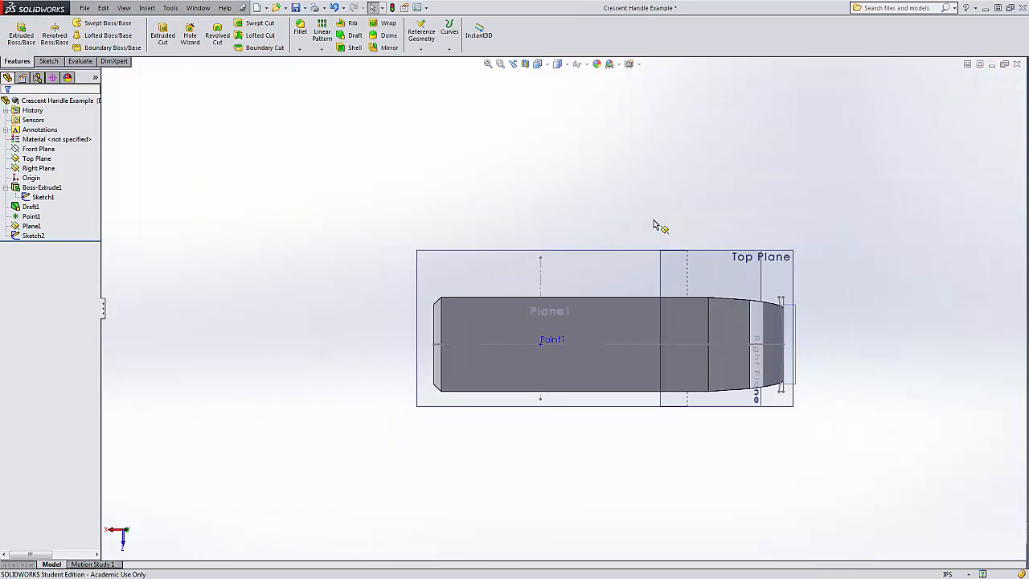
{"action": "left_click", "coordinate": [32, 235]}
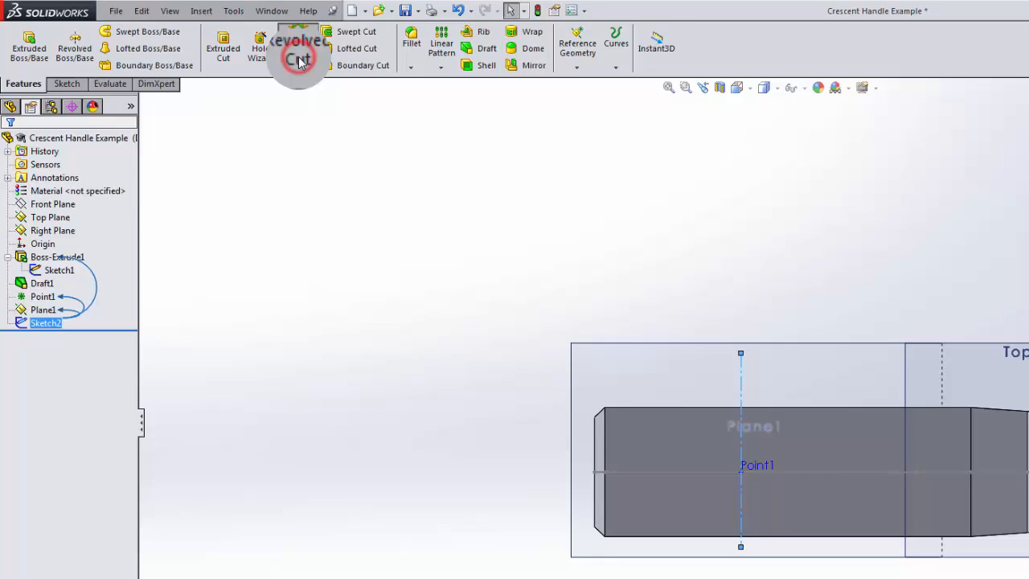
{"action": "left_click", "coordinate": [217, 36]}
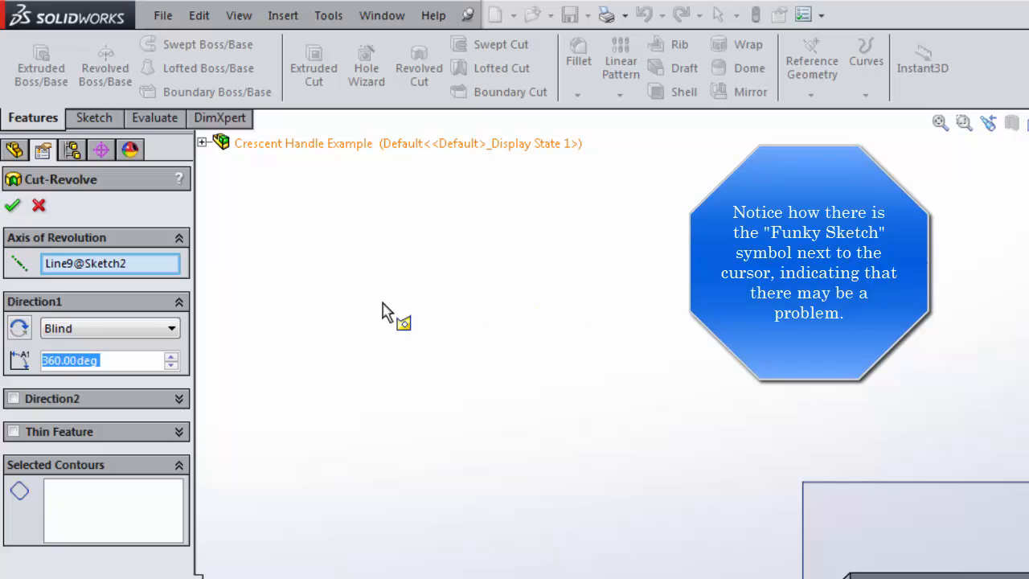
{"action": "middle_click_drag", "start_coordinate": [383, 311], "coordinate": [685, 464]}
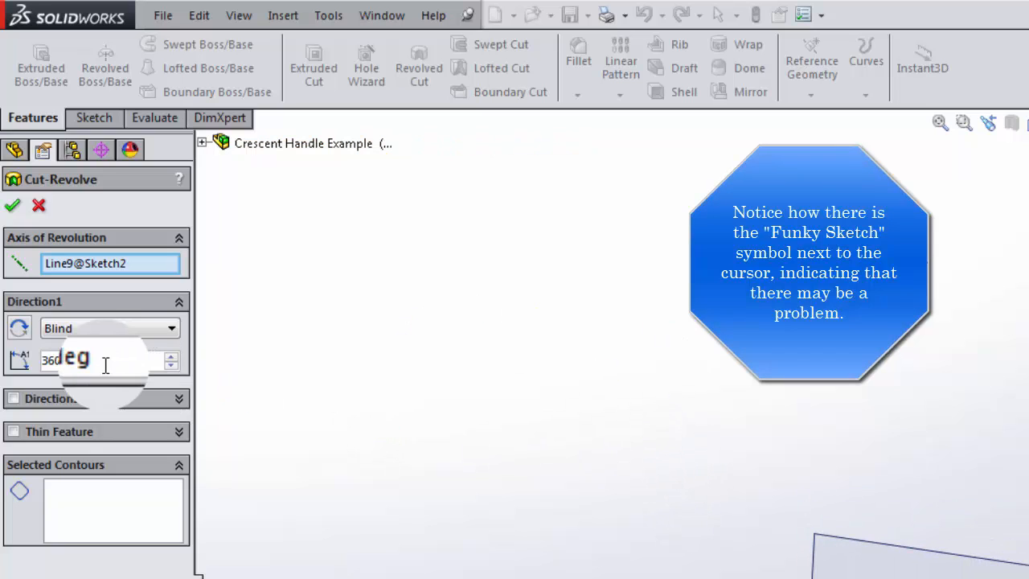
{"action": "middle_click_drag", "start_coordinate": [677, 418], "coordinate": [669, 522]}
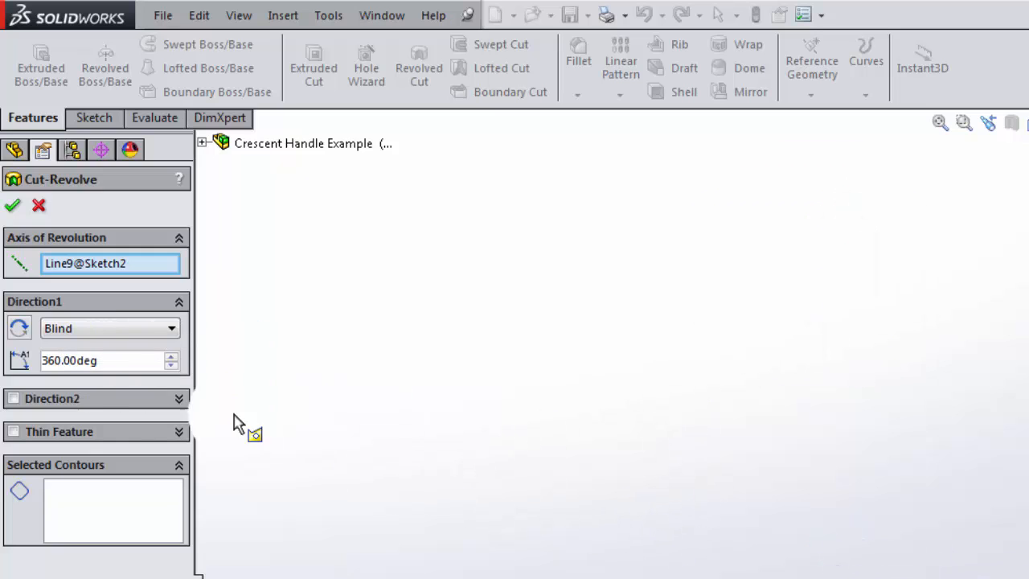
{"action": "left_click", "coordinate": [122, 362]}
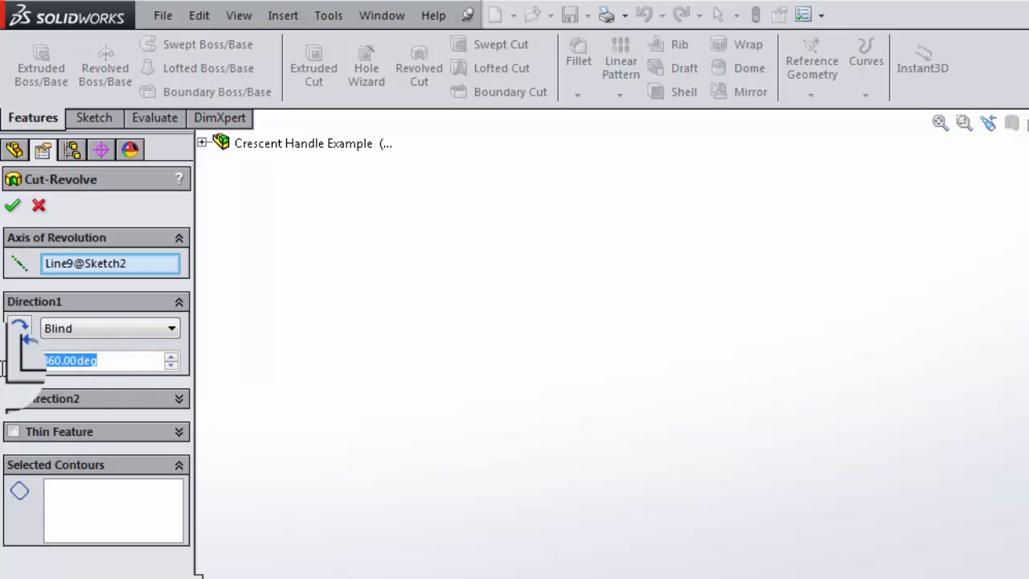
{"action": "type", "text": "90"}
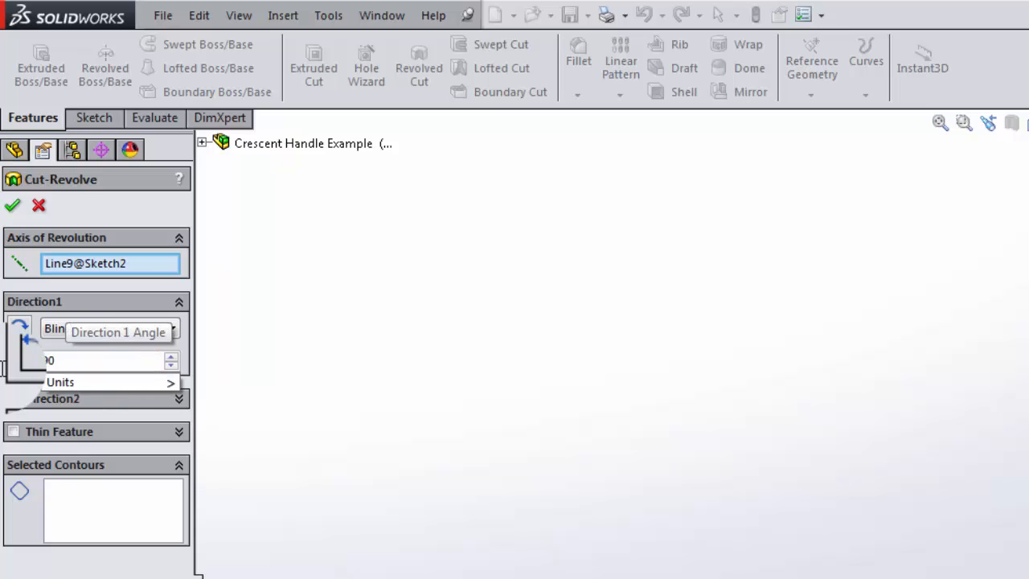
{"action": "key", "text": "Return"}
{"action": "left_click", "coordinate": [13, 397]}
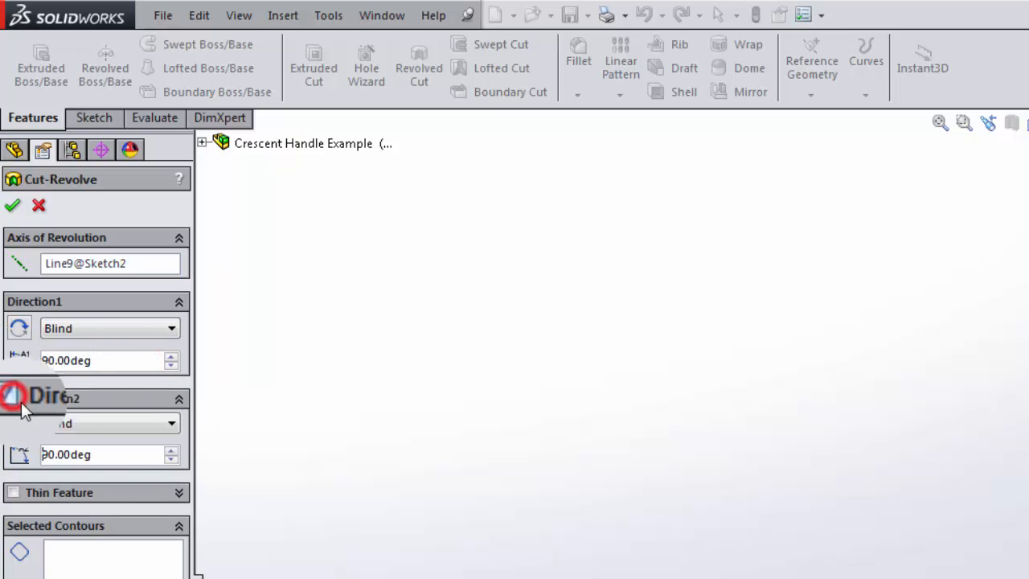
{"action": "left_click", "coordinate": [11, 207]}
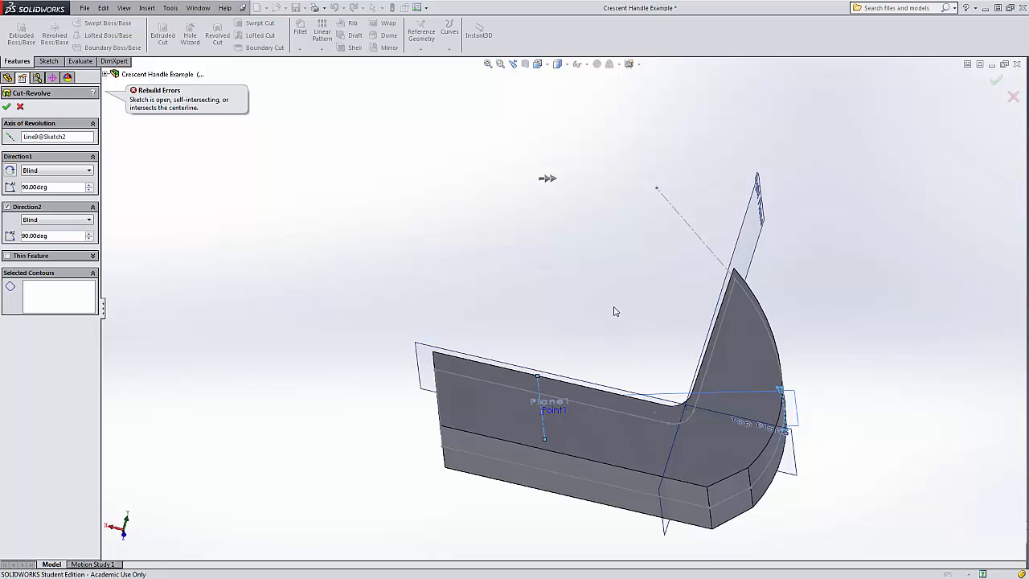
{"action": "left_click", "coordinate": [20, 107]}
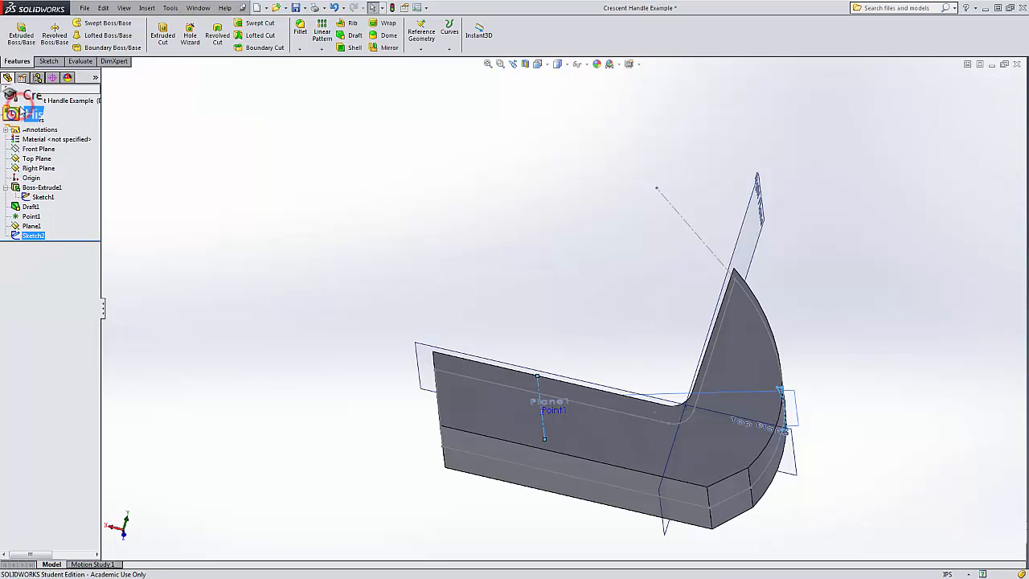
- Edit Sketch2 to trim away the lower half of the arc profile at the handle's curved end, and rebuild the part
{"action": "middle_click_drag", "start_coordinate": [536, 290], "coordinate": [634, 283]}
{"action": "scroll", "coordinate": [753, 362], "scroll_direction": "up", "scroll_amount": 5}
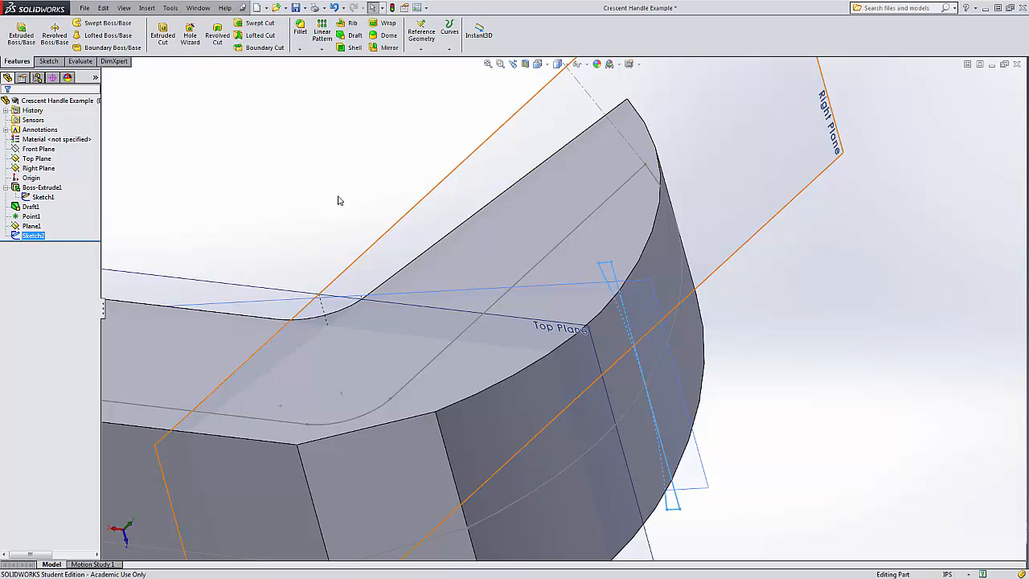
{"action": "right_click", "coordinate": [38, 237]}
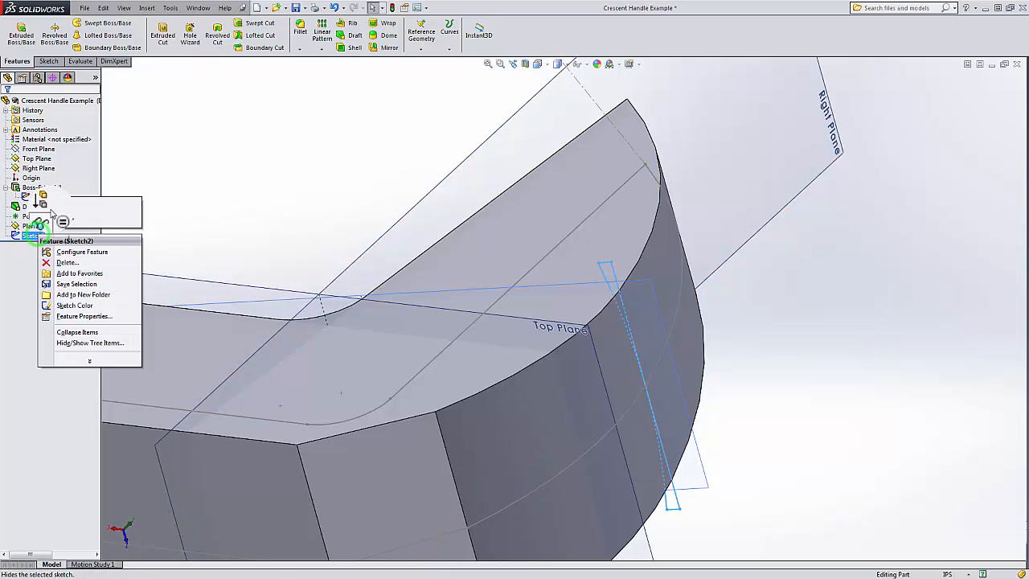
{"action": "left_click", "coordinate": [184, 168]}
{"action": "right_click", "coordinate": [37, 236]}
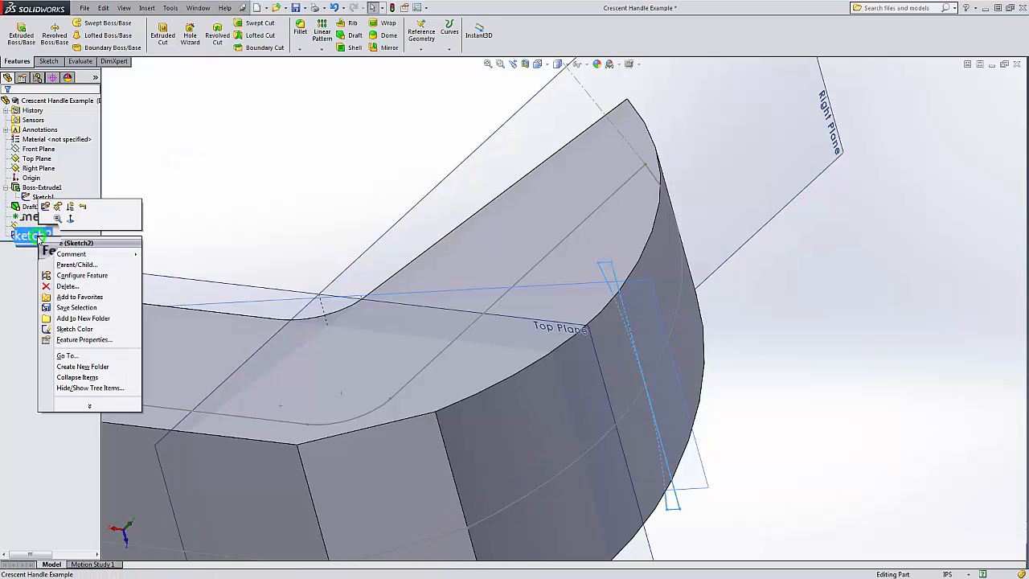
{"action": "left_click", "coordinate": [46, 207]}
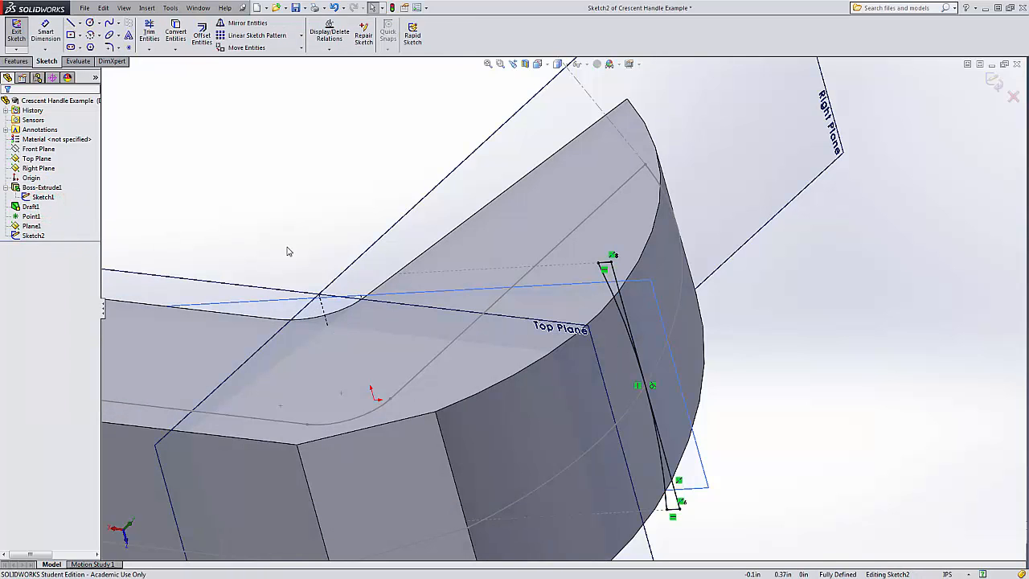
{"action": "left_click", "coordinate": [149, 32]}
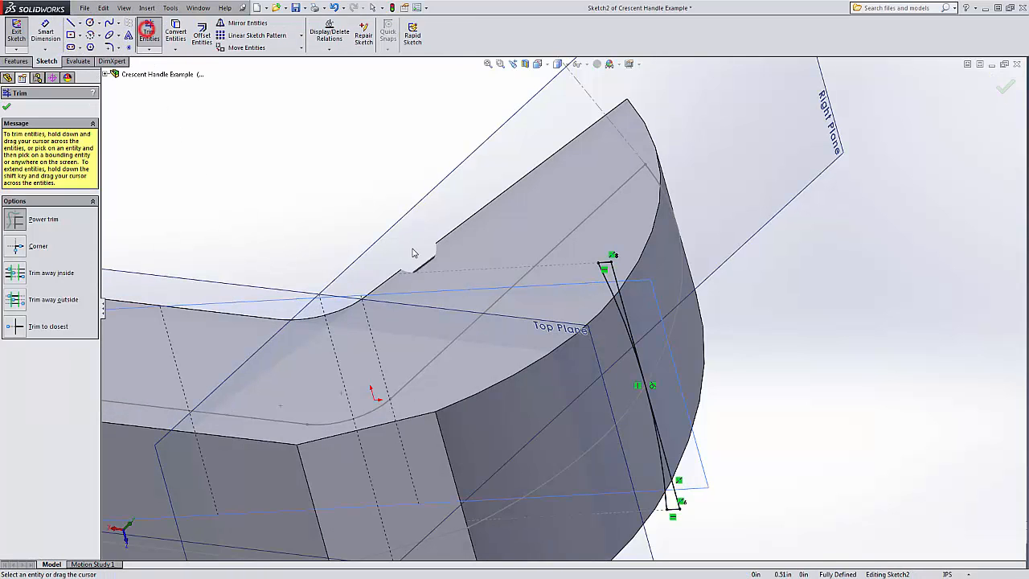
{"action": "mouse_move", "coordinate": [746, 399]}
{"action": "left_mouse_down"}
{"action": "mouse_move", "coordinate": [643, 471]}
{"action": "mouse_move", "coordinate": [639, 462]}
{"action": "left_mouse_up"}
{"action": "left_click_drag", "start_coordinate": [666, 539], "coordinate": [677, 500]}
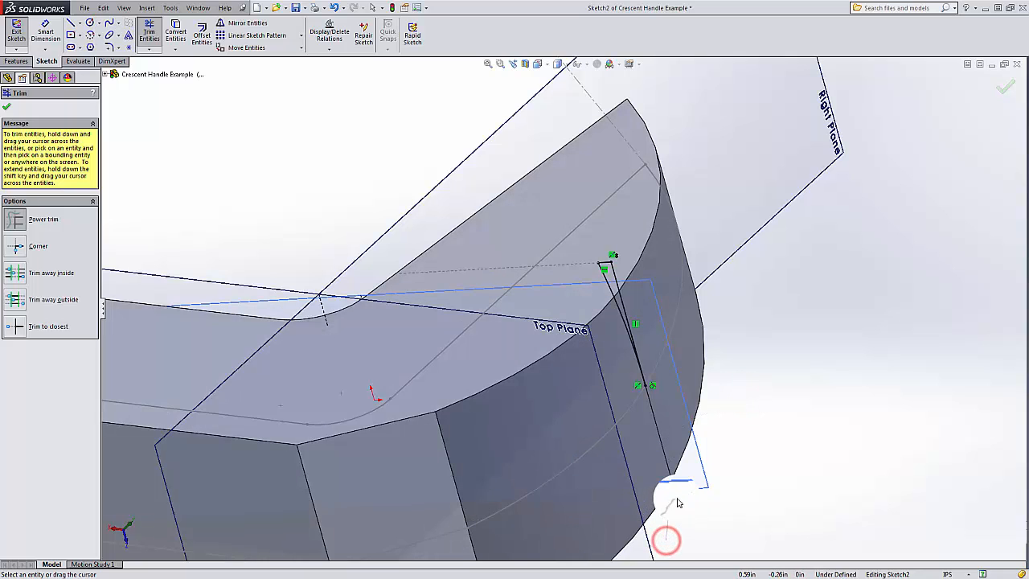
{"action": "scroll", "coordinate": [655, 391], "scroll_direction": "down", "scroll_amount": 5}
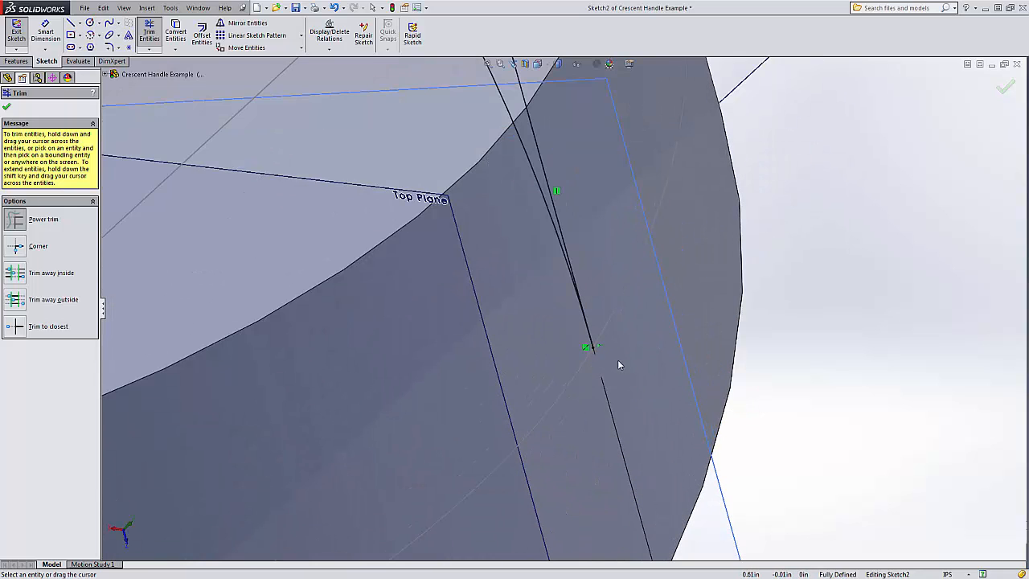
{"action": "scroll", "coordinate": [619, 364], "scroll_direction": "up", "scroll_amount": 5}
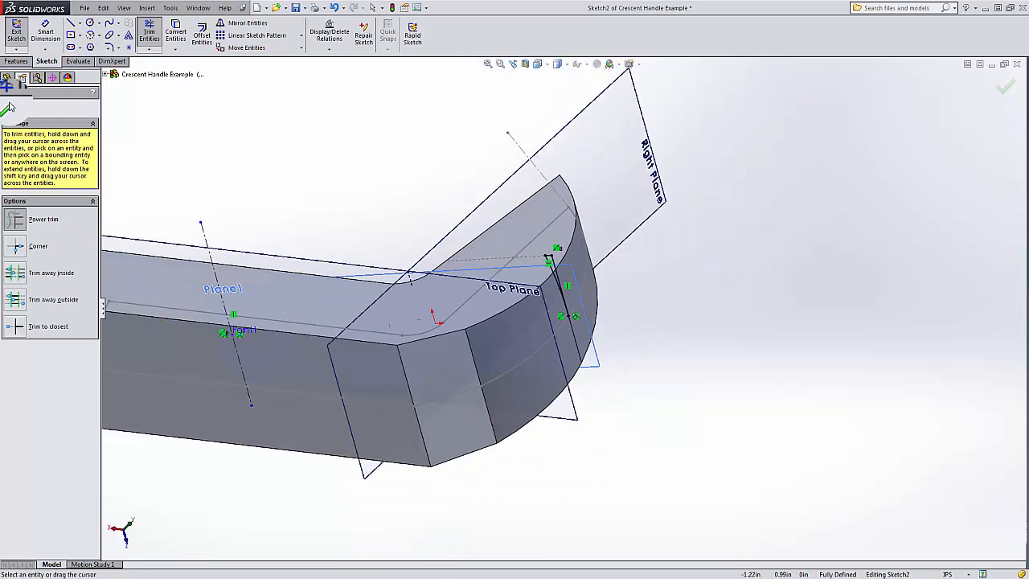
{"action": "left_click", "coordinate": [6, 107]}
{"action": "left_click", "coordinate": [43, 241]}
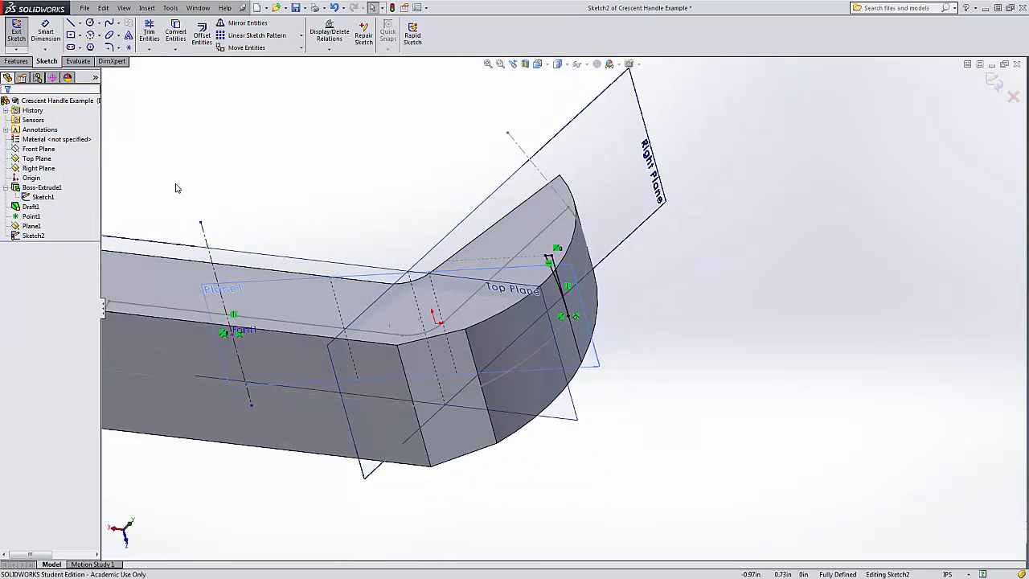
{"action": "left_click", "coordinate": [392, 9]}
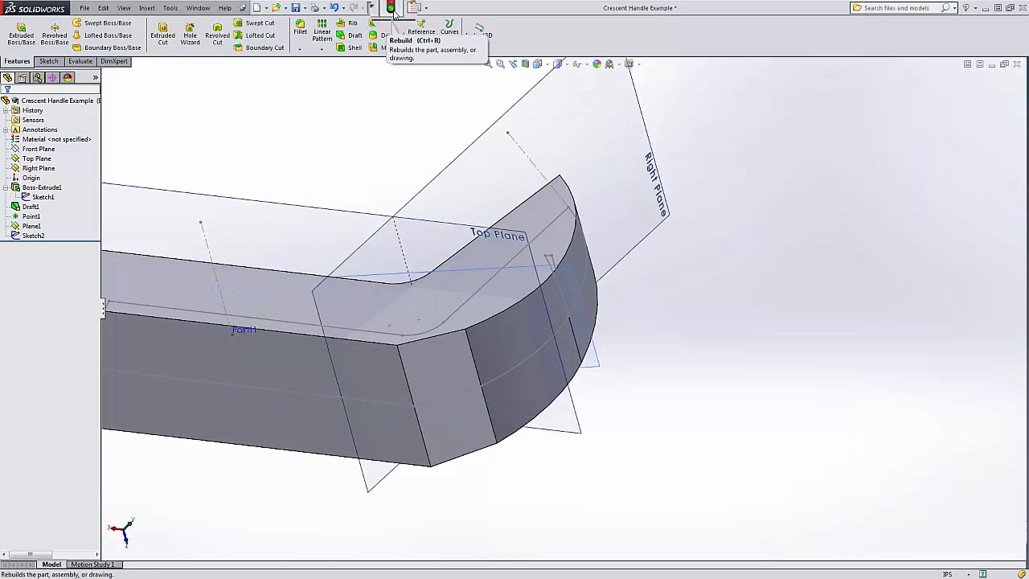
- Revolve-cut the trimmed Sketch2 profile about the centerline through Point1, blind 90° in both Direction 1 and Direction 2
{"action": "scroll", "coordinate": [628, 262], "scroll_direction": "down", "scroll_amount": 5}
{"action": "scroll", "coordinate": [626, 286], "scroll_direction": "up", "scroll_amount": 5}
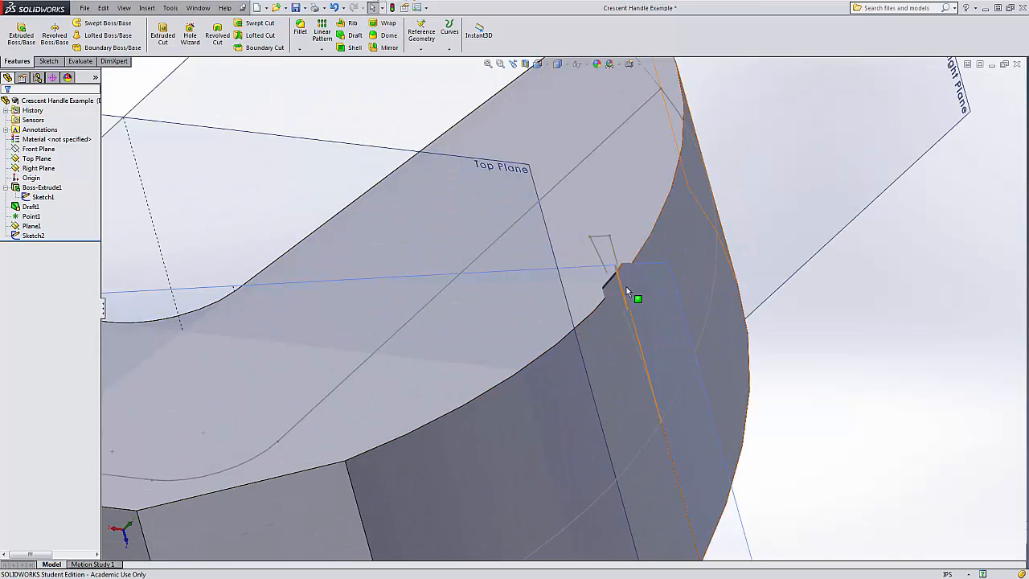
{"action": "left_click", "coordinate": [36, 235]}
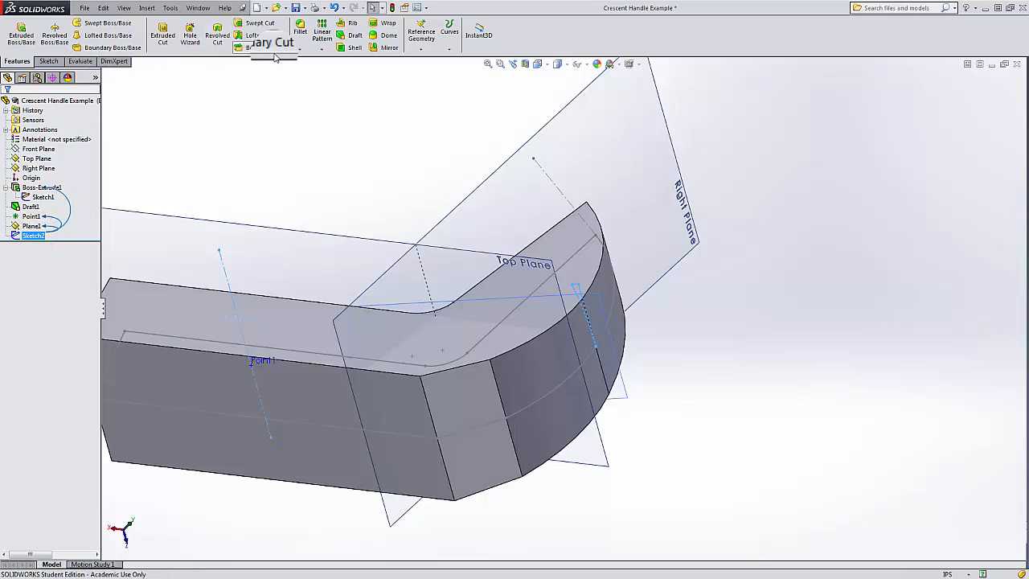
{"action": "left_click", "coordinate": [174, 33]}
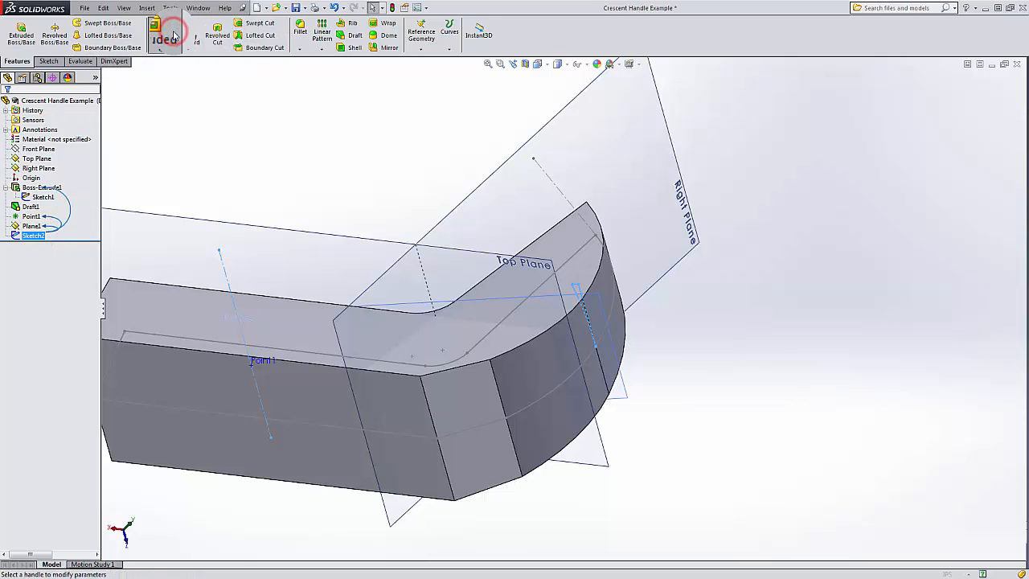
{"action": "left_click", "coordinate": [17, 108]}
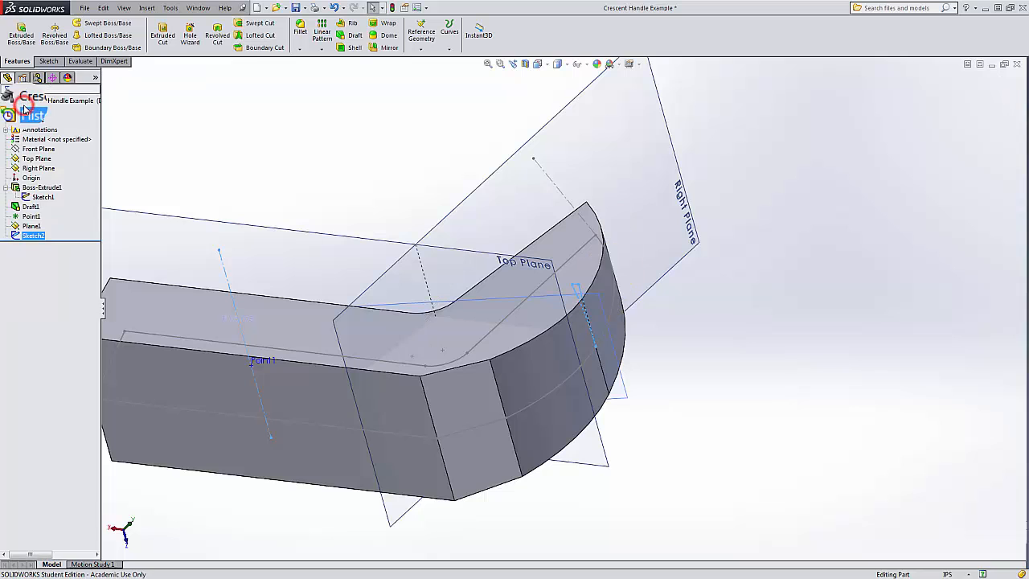
{"action": "left_click", "coordinate": [217, 32]}
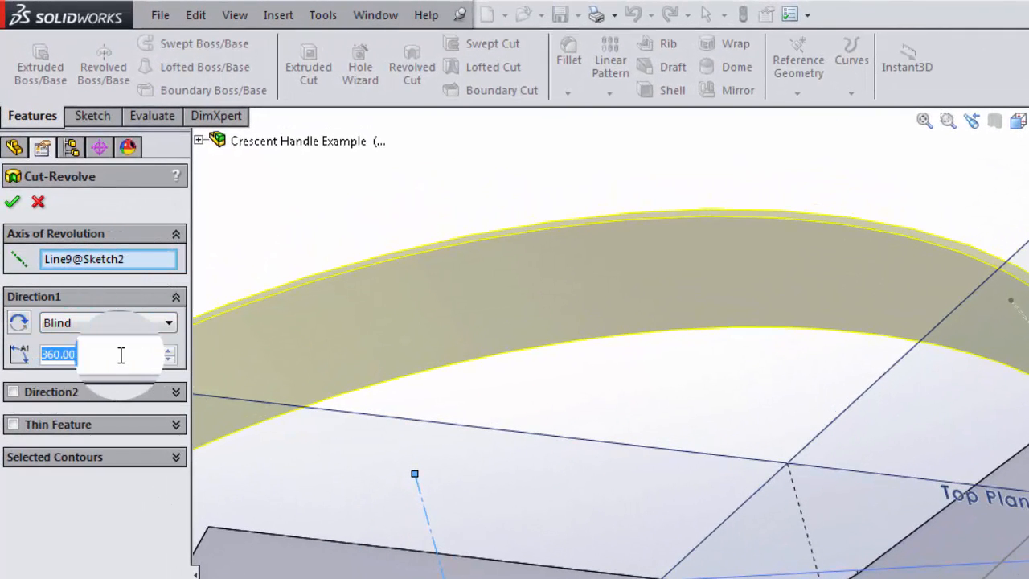
{"action": "left_click", "coordinate": [120, 354]}
{"action": "type", "text": "90"}
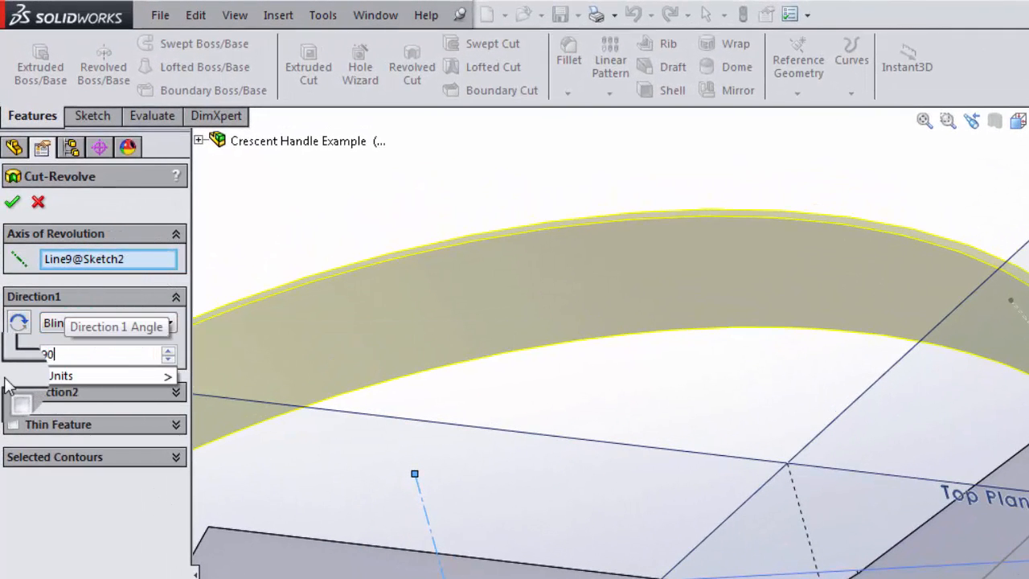
{"action": "key", "text": "Return"}
{"action": "left_click", "coordinate": [151, 394]}
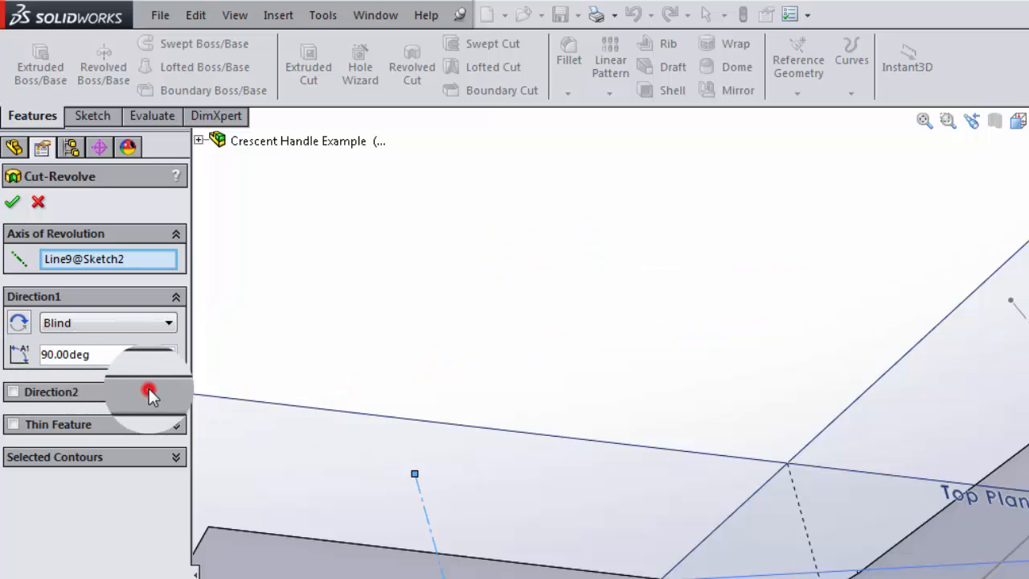
{"action": "left_click", "coordinate": [12, 392]}
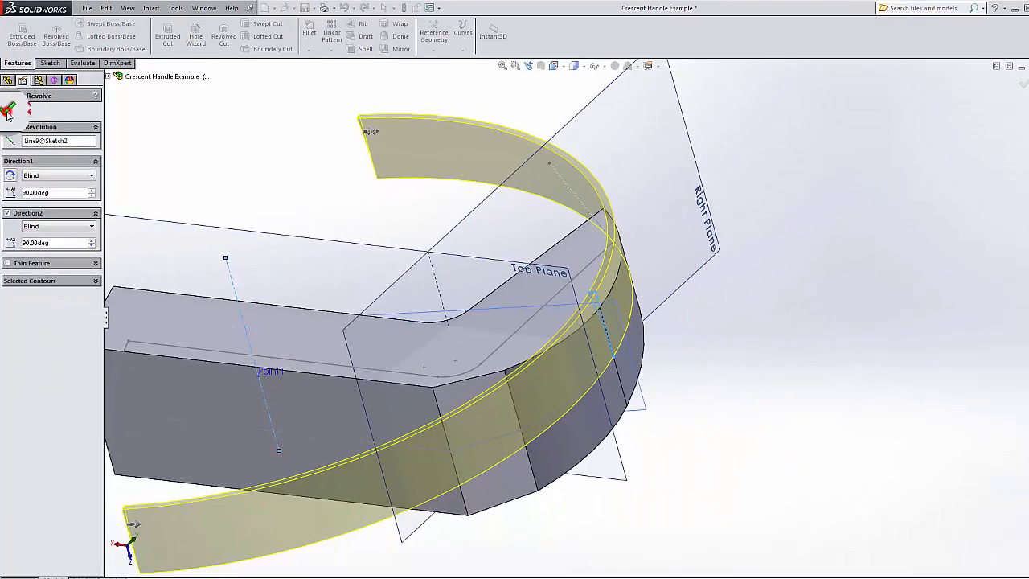
{"action": "left_click", "coordinate": [12, 201]}
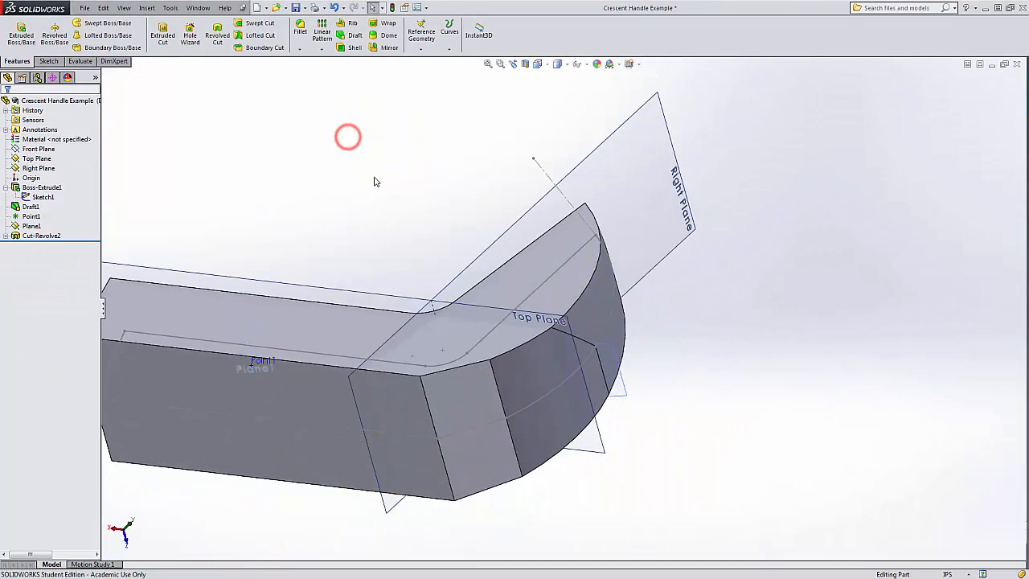
- Hide the Top Plane and the Right Plane so the cut along the curved end can be viewed
{"action": "middle_click_drag", "start_coordinate": [374, 182], "coordinate": [311, 174]}
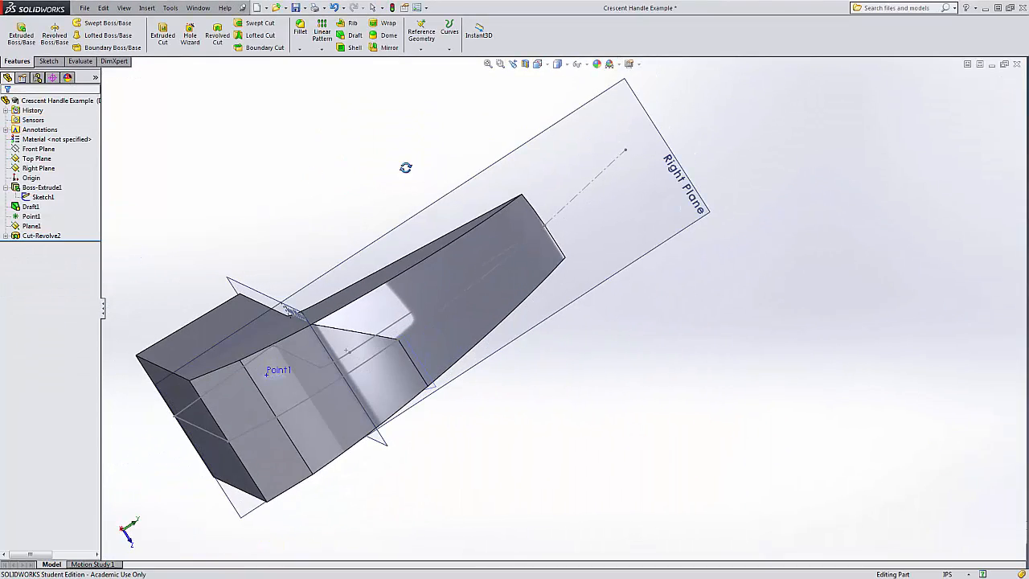
{"action": "middle_click_drag", "start_coordinate": [406, 168], "coordinate": [329, 150]}
{"action": "right_click", "coordinate": [33, 158]}
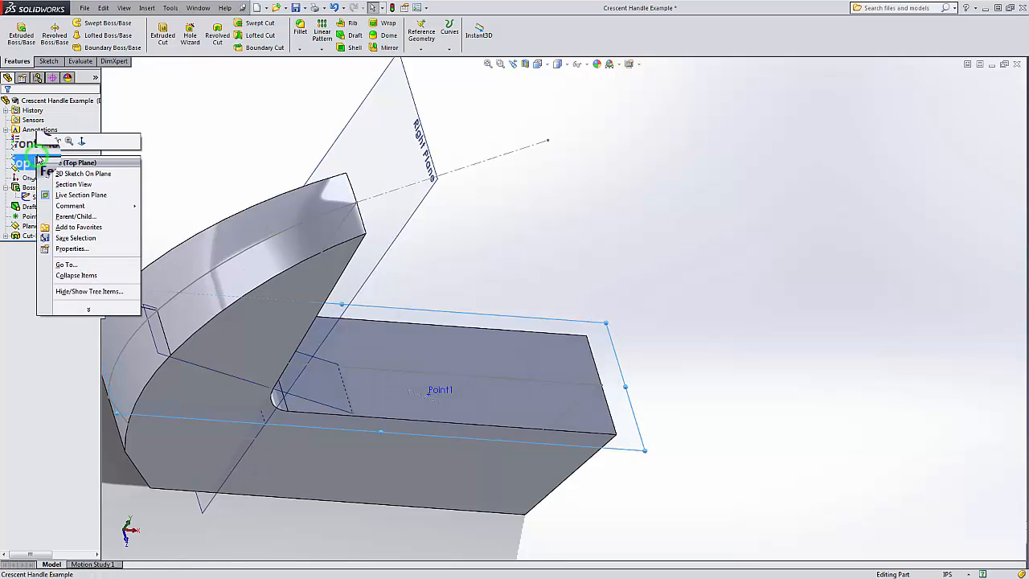
{"action": "left_click", "coordinate": [56, 141]}
{"action": "left_click", "coordinate": [38, 168]}
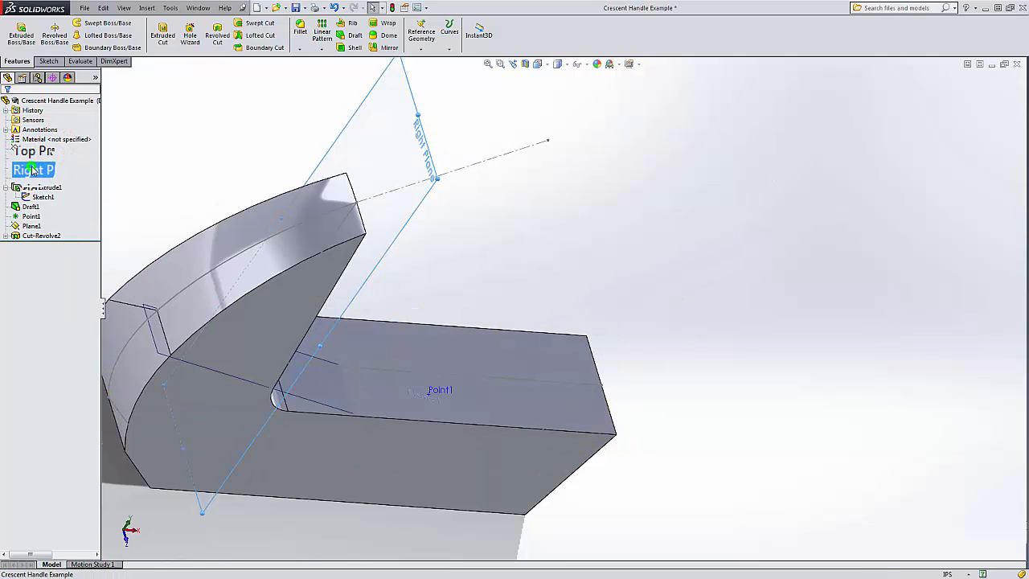
{"action": "right_click", "coordinate": [38, 168]}
{"action": "left_click", "coordinate": [54, 152]}
{"action": "scroll", "coordinate": [362, 277], "scroll_direction": "up", "scroll_amount": 4}
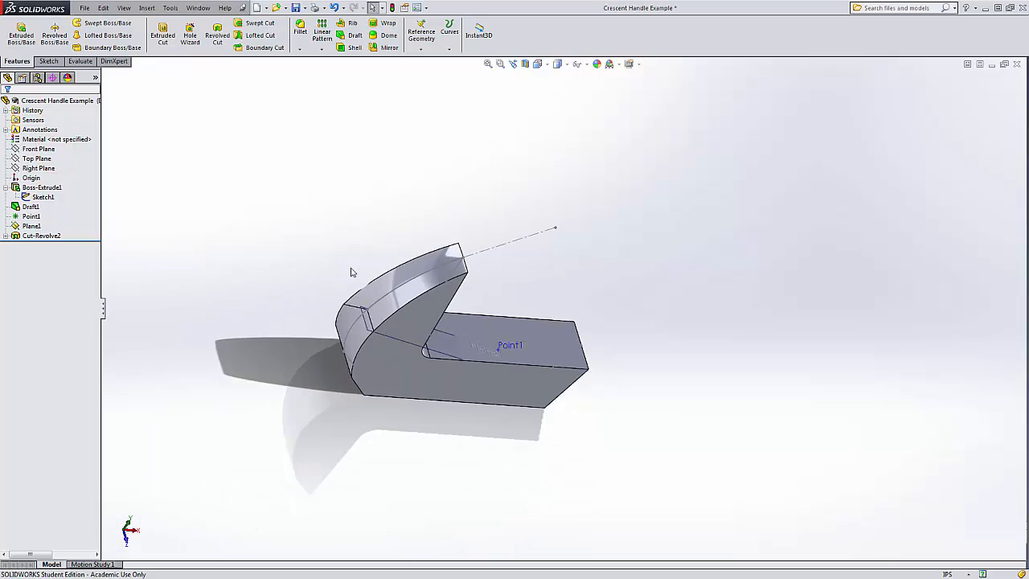
{"action": "middle_click_drag", "start_coordinate": [348, 263], "coordinate": [335, 200]}
{"action": "scroll", "coordinate": [504, 329], "scroll_direction": "down", "scroll_amount": 4}
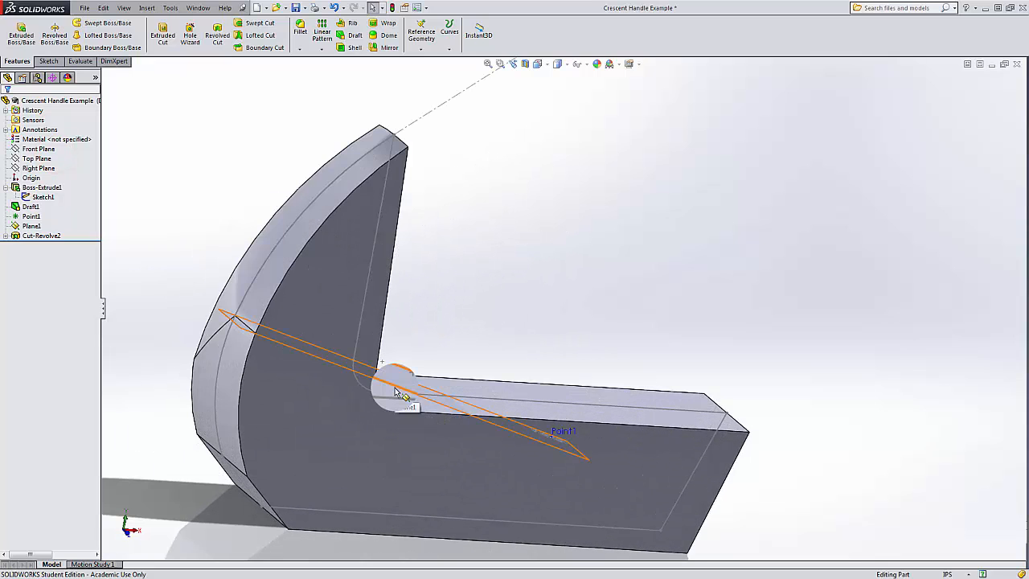
- Hide Plane1, which crosses the handle's bend, and hide Sketch1 of the base extrusion
{"action": "right_click", "coordinate": [396, 390]}
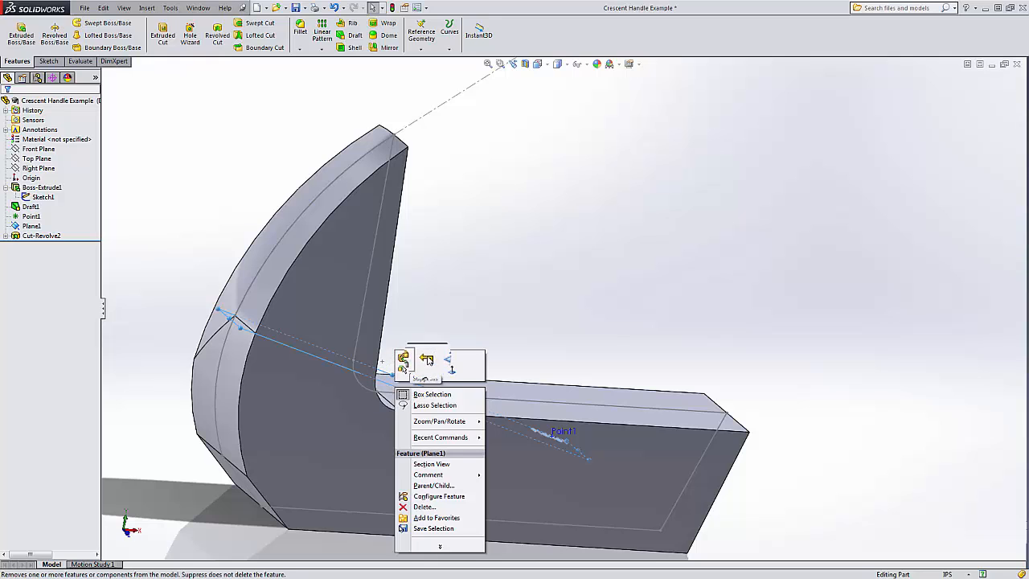
{"action": "left_click", "coordinate": [426, 369]}
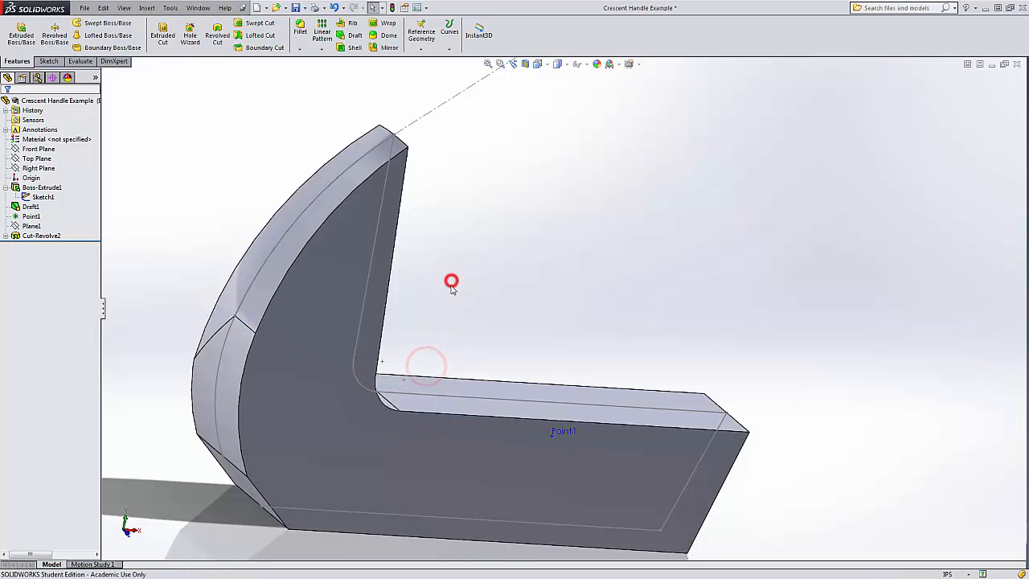
{"action": "middle_click_drag", "start_coordinate": [451, 285], "coordinate": [262, 253]}
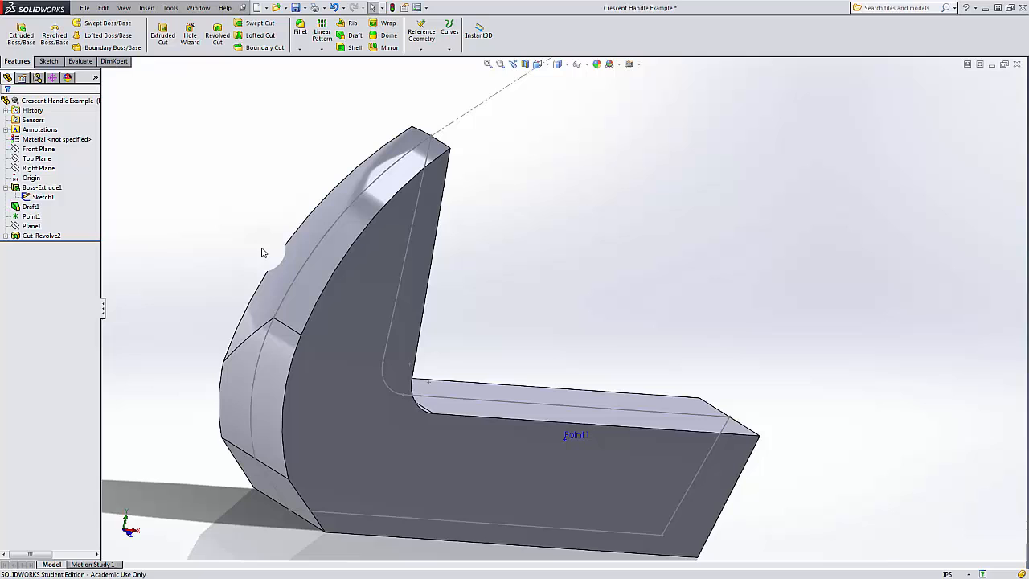
{"action": "left_click", "coordinate": [44, 198]}
{"action": "right_click", "coordinate": [44, 197]}
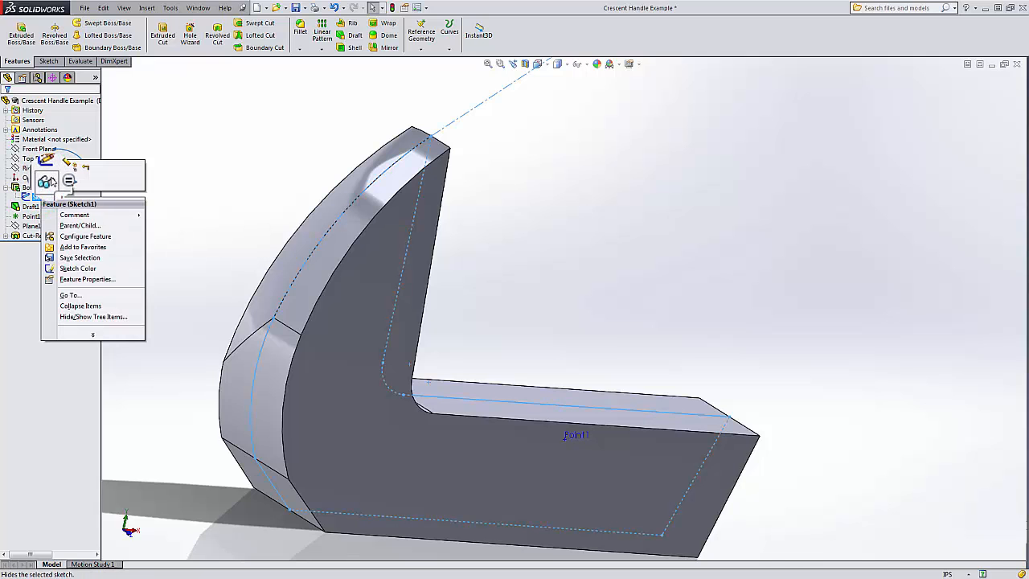
{"action": "left_click", "coordinate": [50, 181]}
- Create a section view parallel to the Top Plane, offset 0.56 in through the handle's upright crescent arm
{"action": "middle_click_drag", "start_coordinate": [203, 287], "coordinate": [358, 342]}
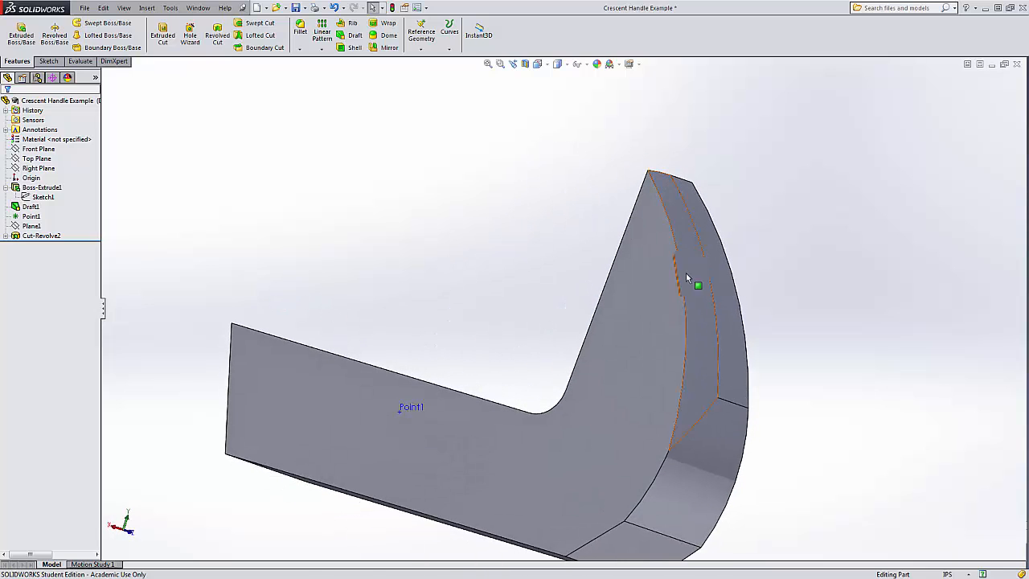
{"action": "middle_click_drag", "start_coordinate": [681, 218], "coordinate": [849, 441]}
{"action": "middle_click_drag", "start_coordinate": [812, 250], "coordinate": [552, 121]}
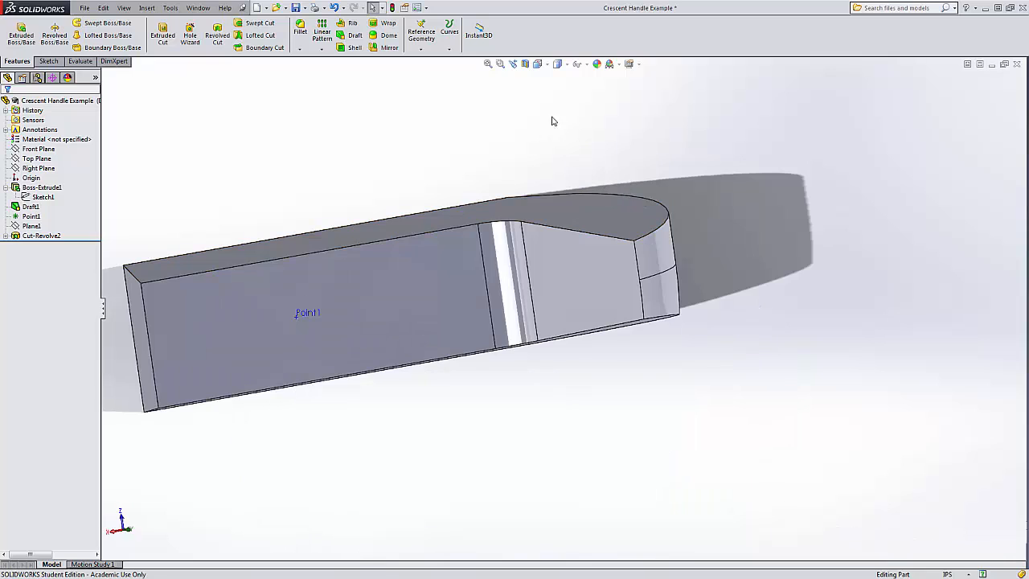
{"action": "left_click", "coordinate": [522, 58]}
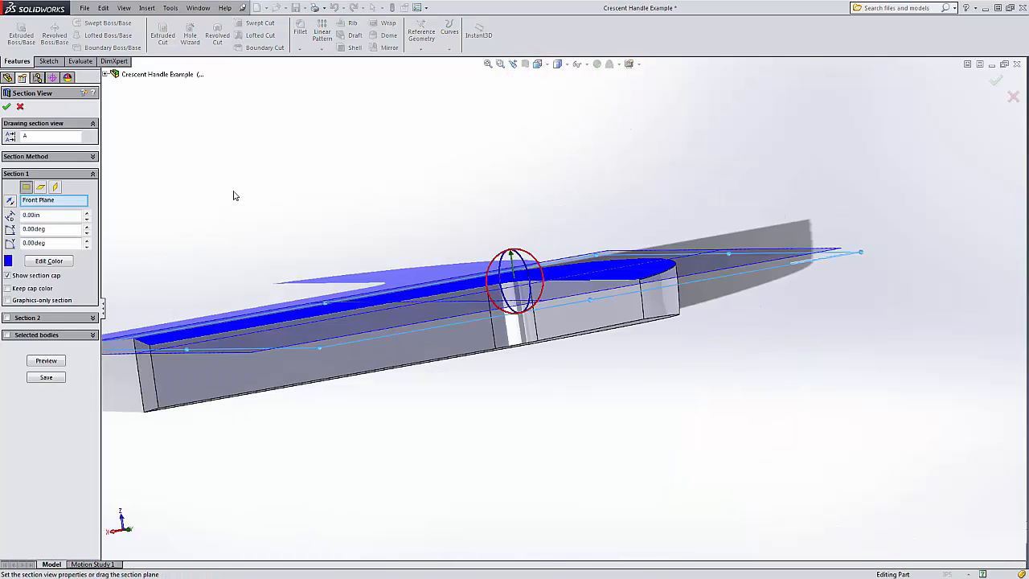
{"action": "left_click", "coordinate": [40, 187]}
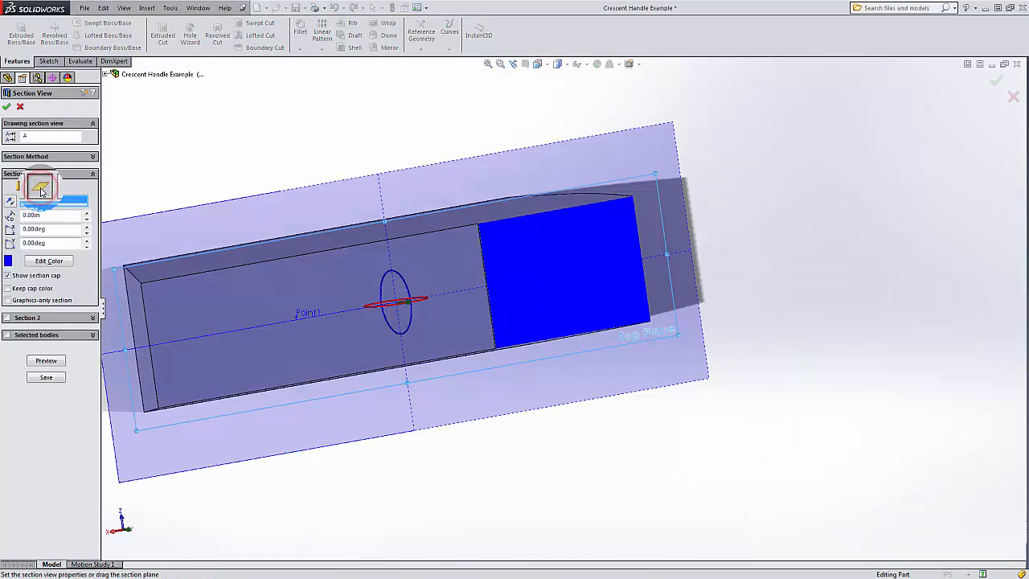
{"action": "mouse_move", "coordinate": [448, 359]}
{"action": "middle_mouse_down"}
{"action": "mouse_move", "coordinate": [462, 361]}
{"action": "mouse_move", "coordinate": [437, 350]}
{"action": "middle_mouse_up"}
{"action": "left_click_drag", "start_coordinate": [408, 309], "coordinate": [468, 320]}
{"action": "middle_click_drag", "start_coordinate": [702, 249], "coordinate": [670, 249]}
{"action": "scroll", "coordinate": [708, 282], "scroll_direction": "down", "scroll_amount": 5}
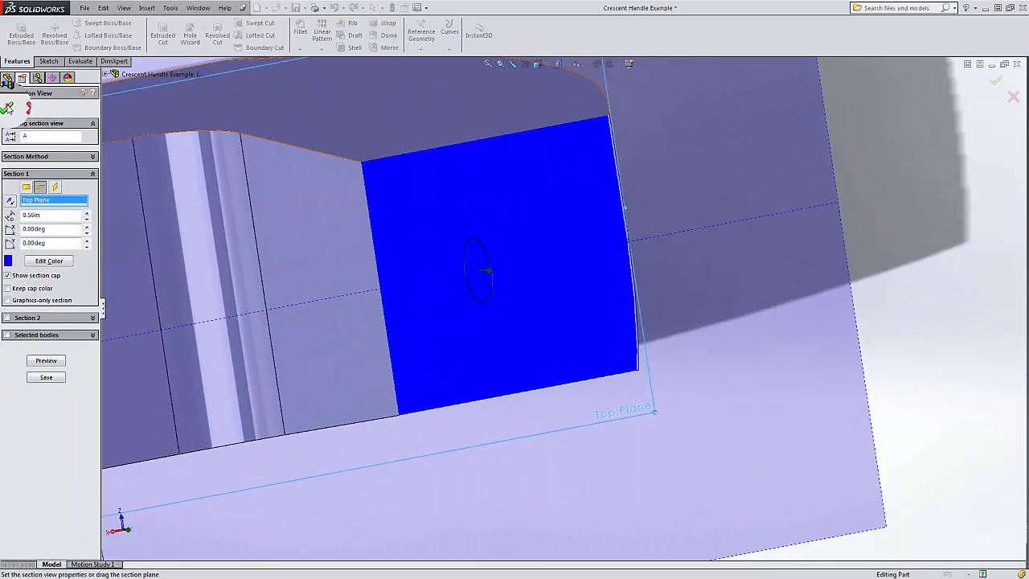
{"action": "left_click", "coordinate": [7, 104]}
- Examine the sectioned crescent arm from its curved outer side and turn off the section view
{"action": "scroll", "coordinate": [411, 303], "scroll_direction": "up", "scroll_amount": 2}
{"action": "scroll", "coordinate": [406, 307], "scroll_direction": "up", "scroll_amount": 4}
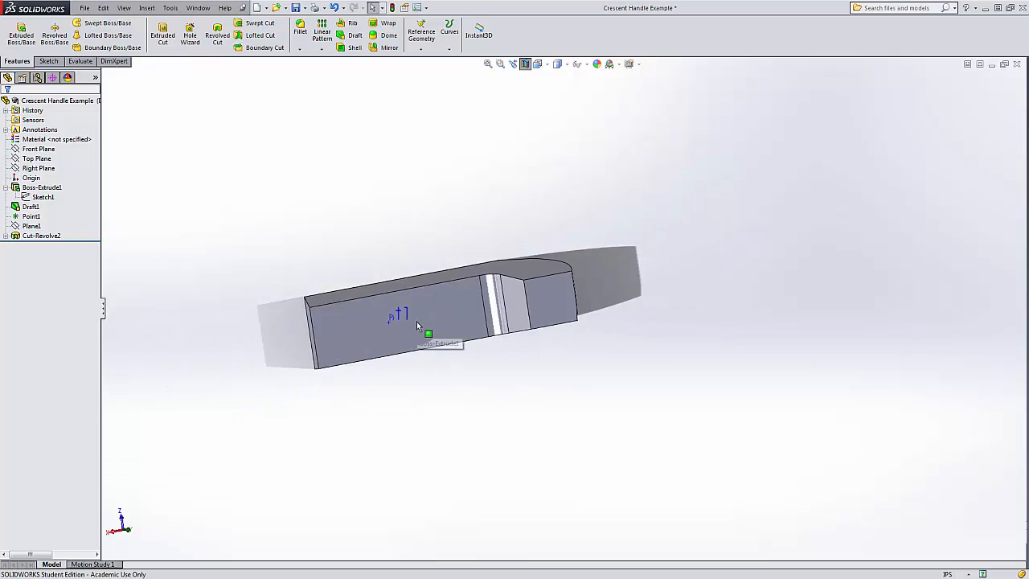
{"action": "middle_click_drag", "start_coordinate": [416, 321], "coordinate": [271, 229]}
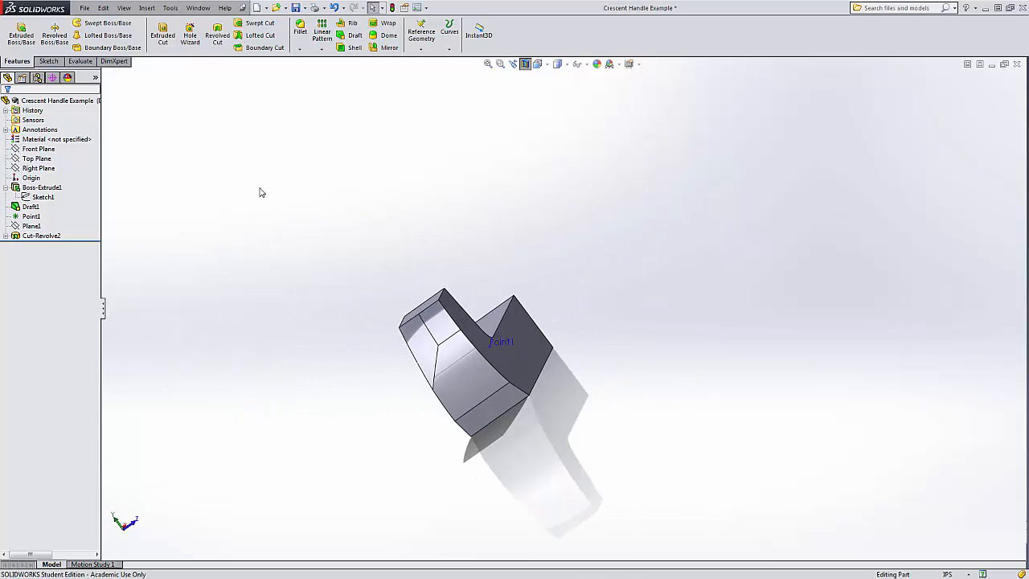
{"action": "left_click", "coordinate": [526, 63]}
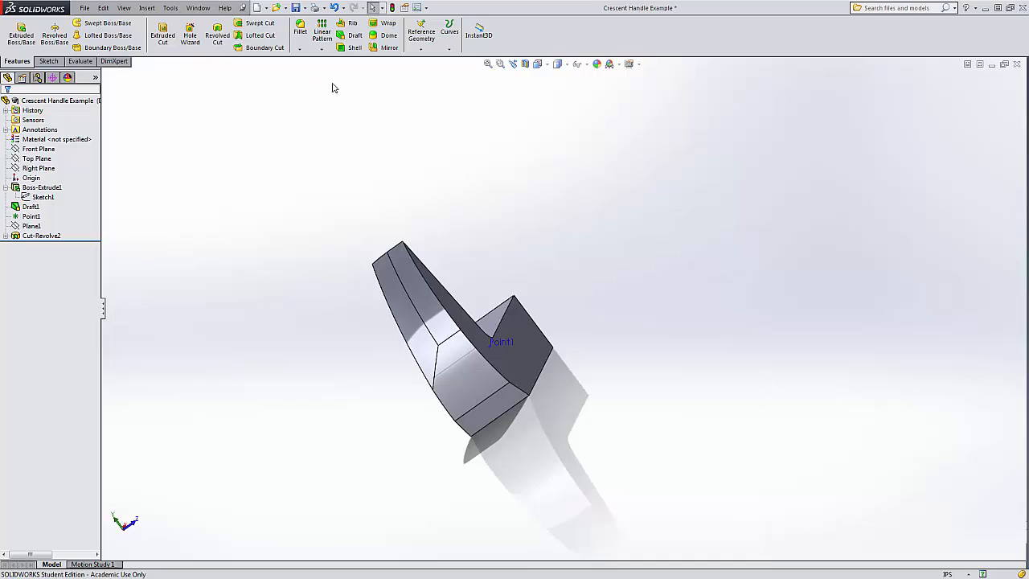
- Mirror the Cut-Revolve2 feature about the Front Plane to the other side of the crescent arm
{"action": "left_click", "coordinate": [389, 48]}
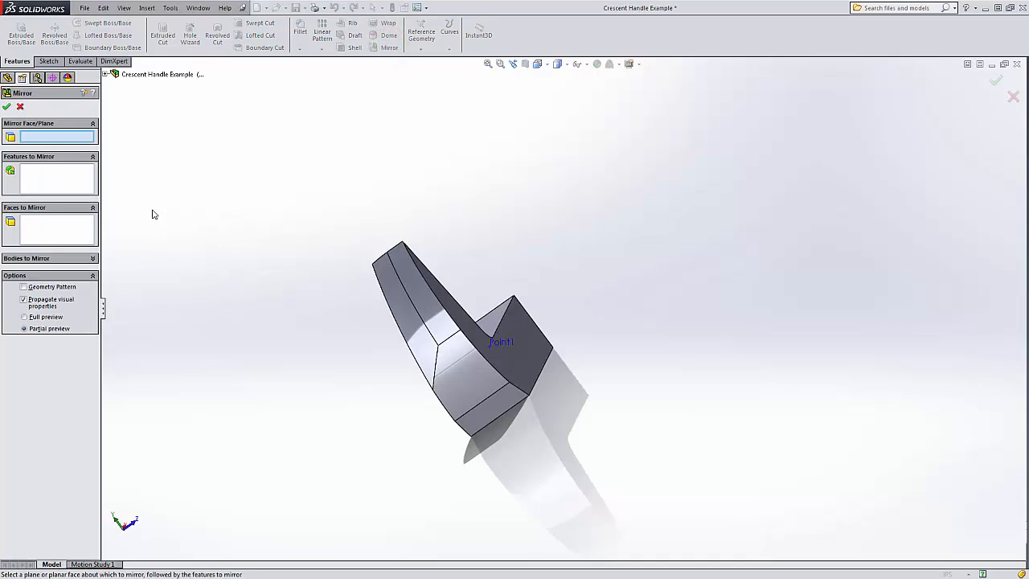
{"action": "left_click", "coordinate": [51, 168]}
{"action": "left_click", "coordinate": [104, 74]}
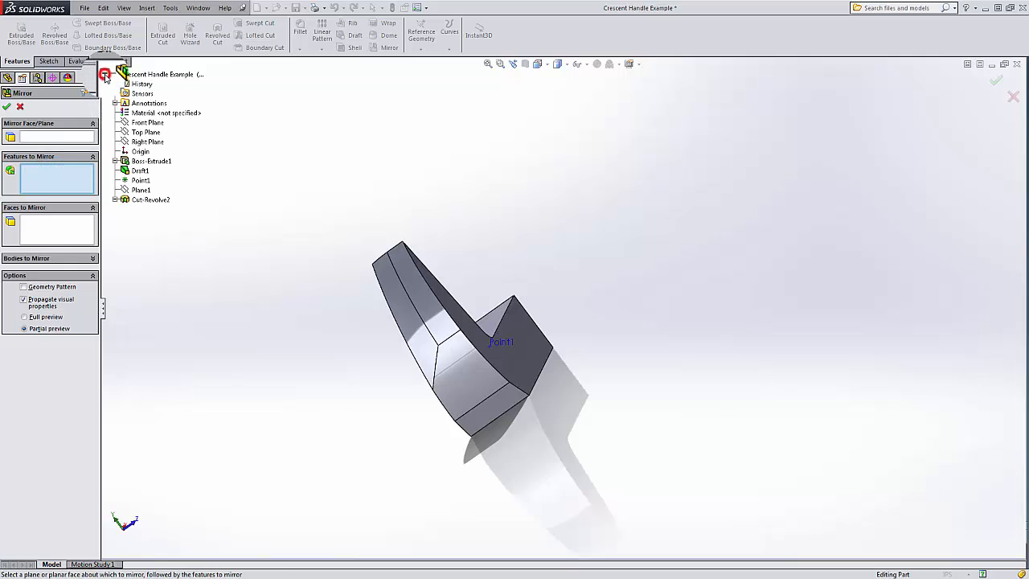
{"action": "left_click", "coordinate": [161, 200]}
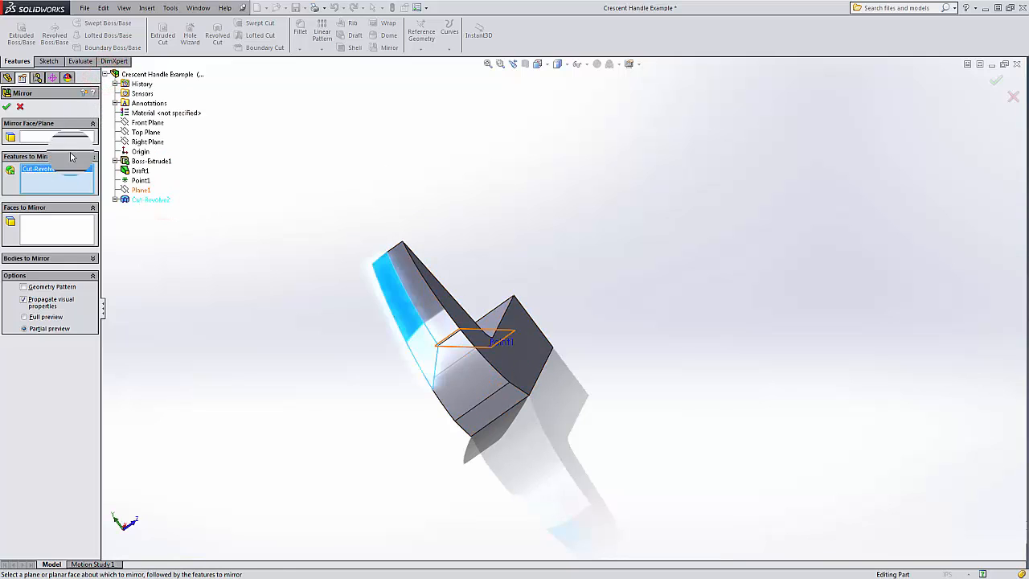
{"action": "left_click", "coordinate": [46, 134]}
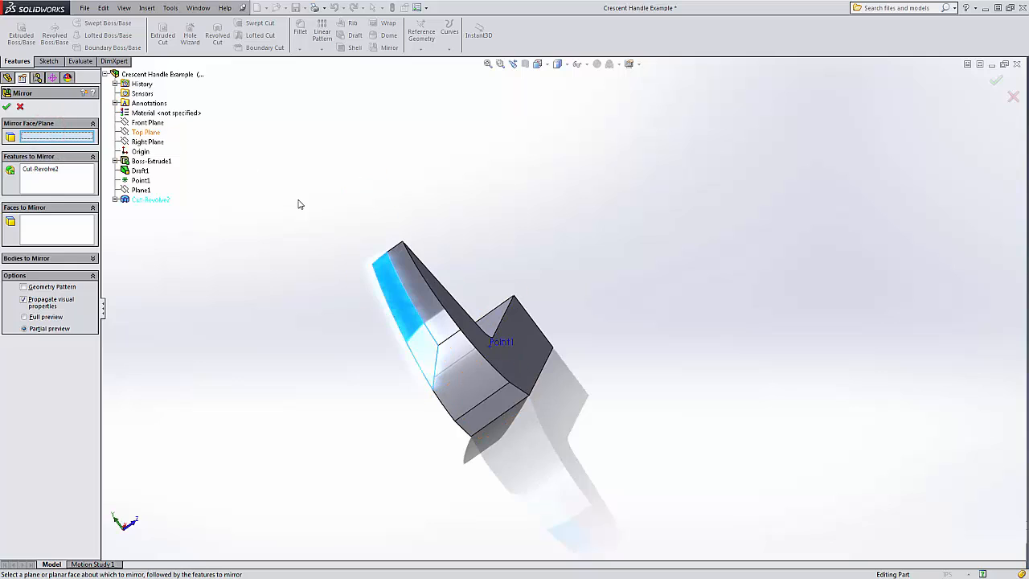
{"action": "middle_click_drag", "start_coordinate": [297, 202], "coordinate": [273, 159]}
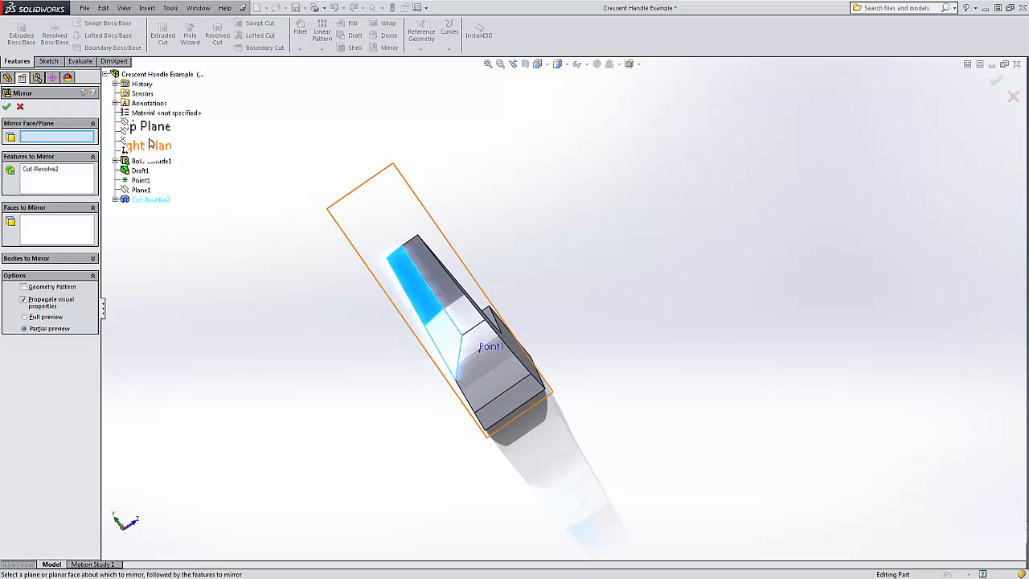
{"action": "middle_click_drag", "start_coordinate": [212, 201], "coordinate": [420, 197]}
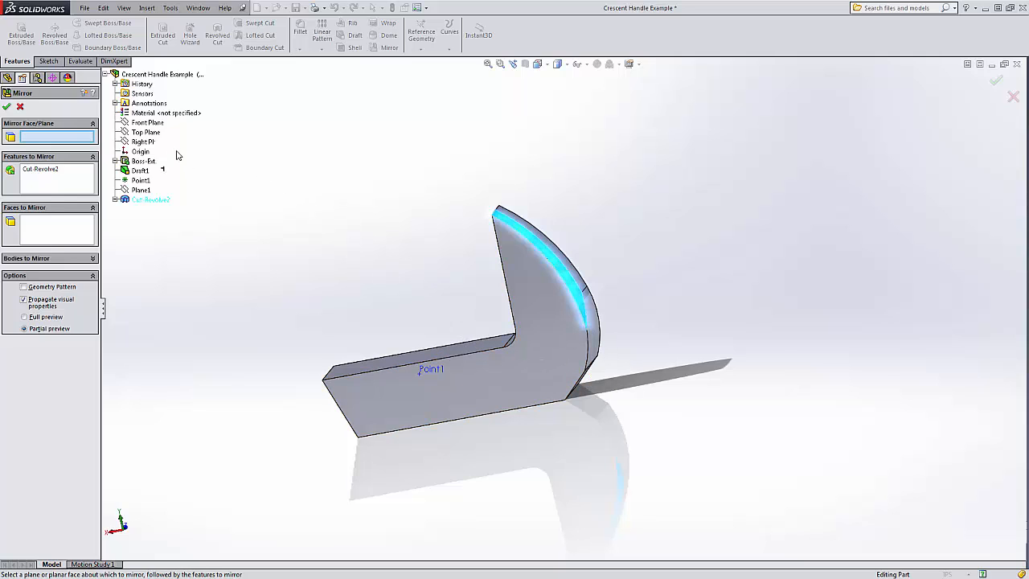
{"action": "left_click", "coordinate": [142, 124]}
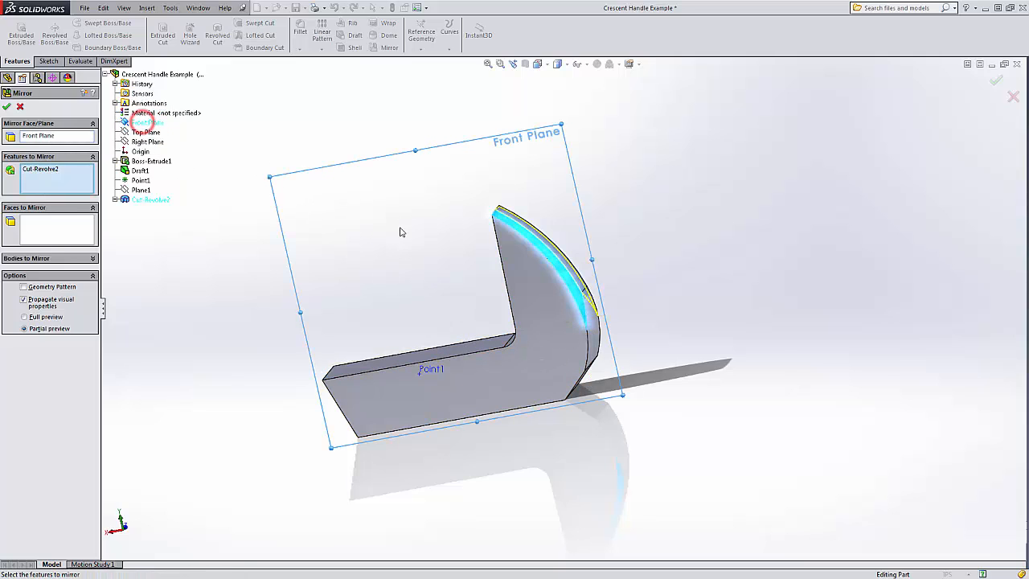
{"action": "middle_click_drag", "start_coordinate": [640, 218], "coordinate": [526, 270]}
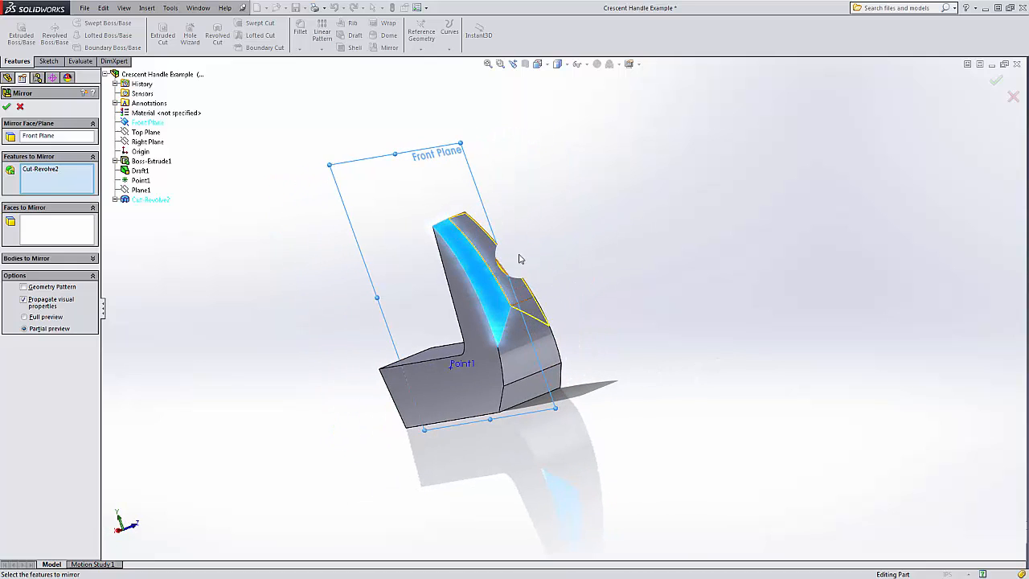
{"action": "left_click", "coordinate": [9, 105]}
- Review the mirrored cut from the handle's opposite side and save the part
{"action": "middle_click_drag", "start_coordinate": [314, 269], "coordinate": [595, 347]}
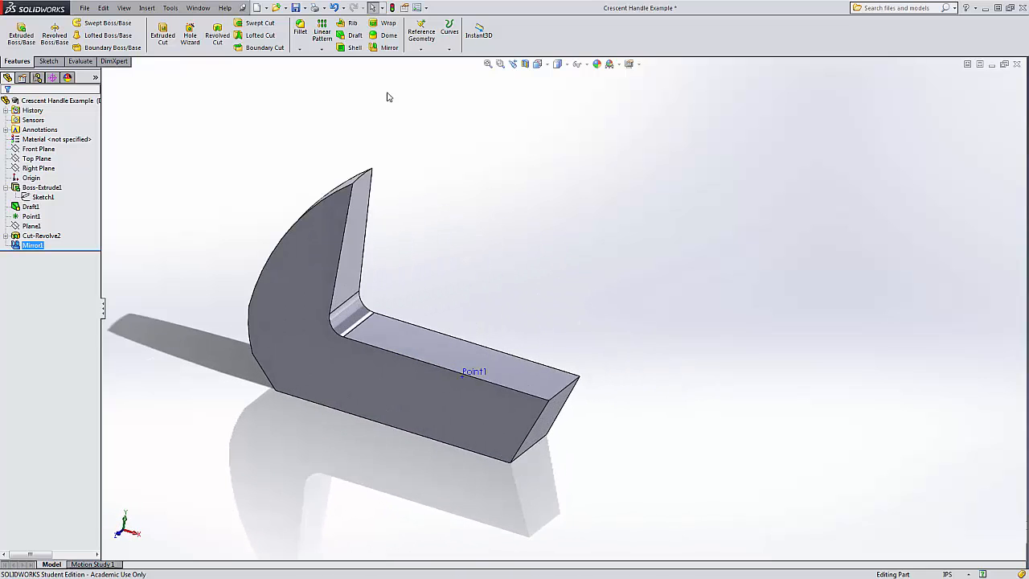
{"action": "left_click", "coordinate": [303, 10]}
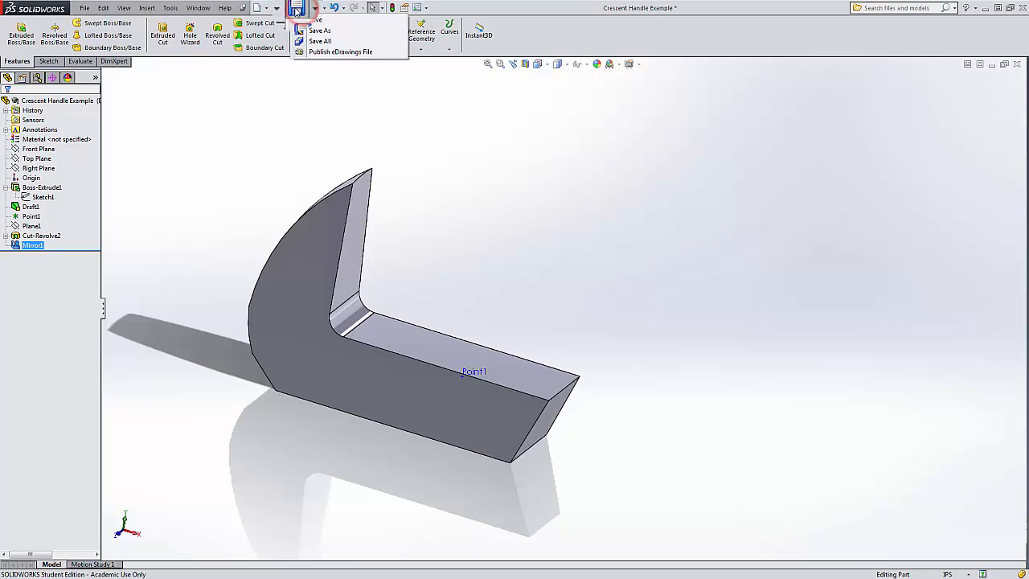
{"action": "left_click", "coordinate": [299, 23]}
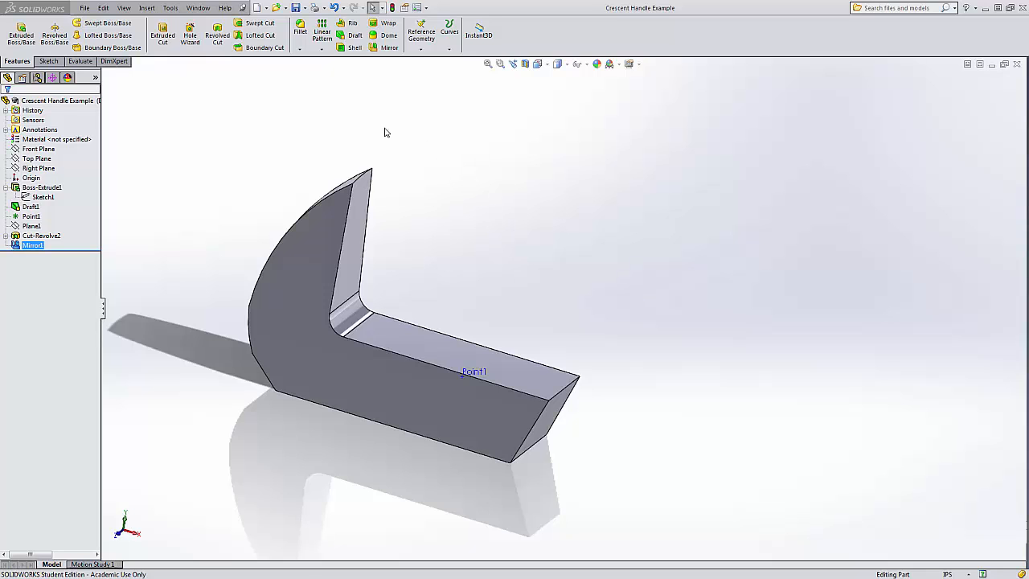
- Create a reference plane offset 0.90 in below the upper face of the handle's long straight leg, with the offset flipped
{"action": "left_click", "coordinate": [422, 40]}
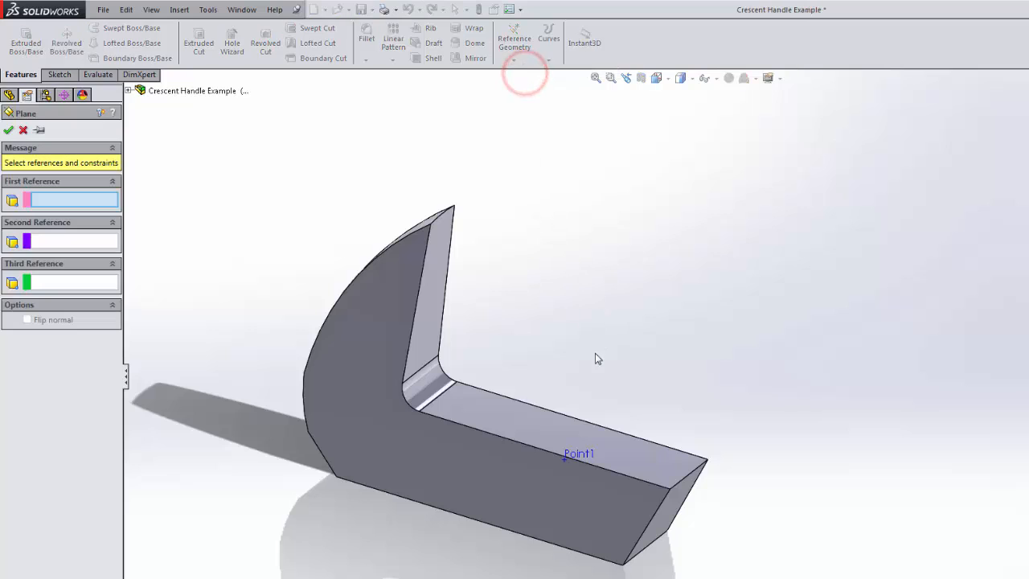
{"action": "left_click", "coordinate": [513, 420]}
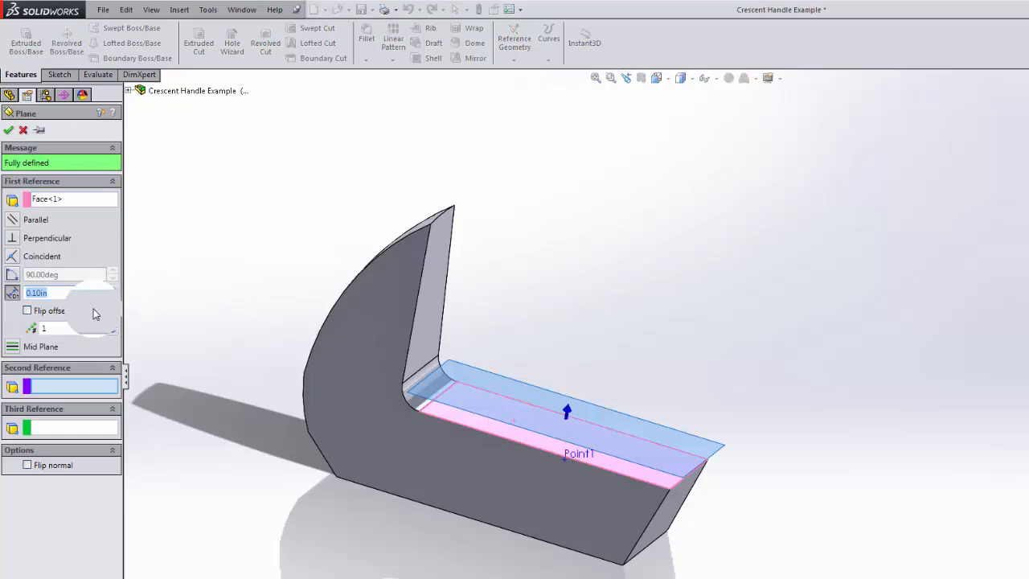
{"action": "left_click", "coordinate": [55, 292]}
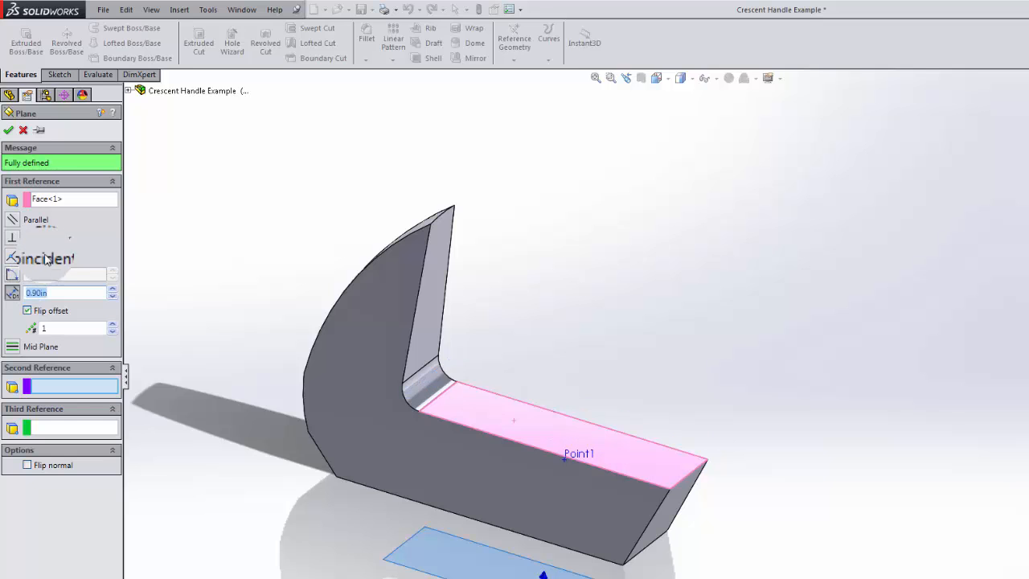
{"action": "mouse_move", "coordinate": [299, 452]}
{"action": "middle_mouse_down"}
{"action": "mouse_move", "coordinate": [301, 418]}
{"action": "mouse_move", "coordinate": [312, 424]}
{"action": "mouse_move", "coordinate": [301, 435]}
{"action": "middle_mouse_up"}
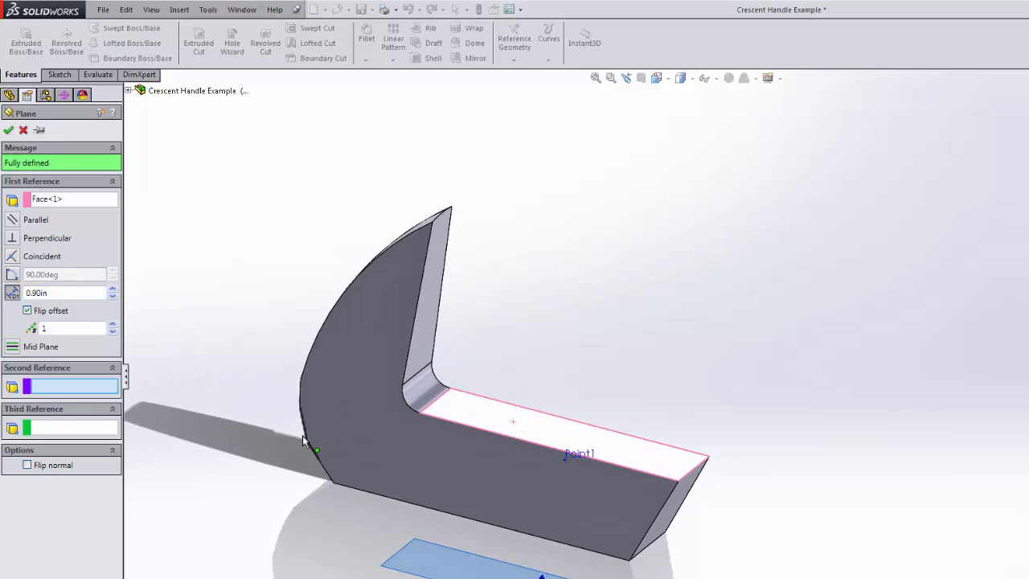
{"action": "left_click", "coordinate": [9, 135]}
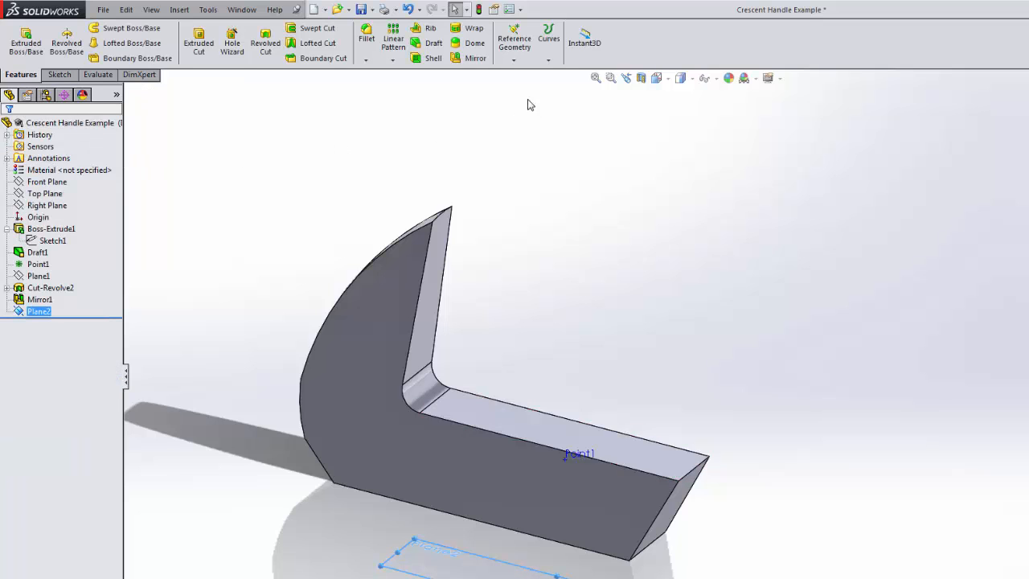
- Create a reference axis along the intersection of the Top Plane and Right Plane, removing Plane2 from the selected references
{"action": "left_click", "coordinate": [518, 69]}
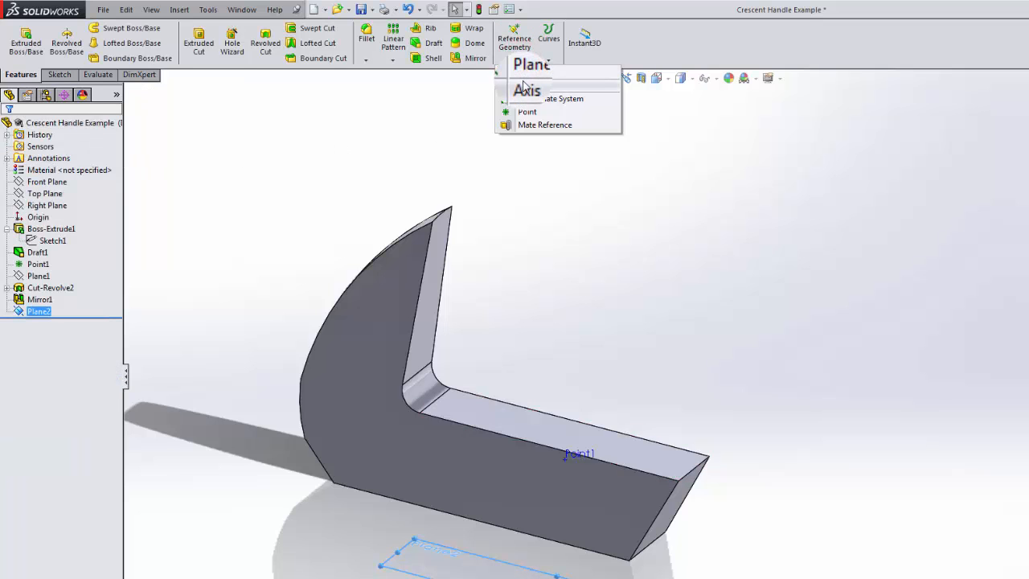
{"action": "left_click", "coordinate": [523, 84]}
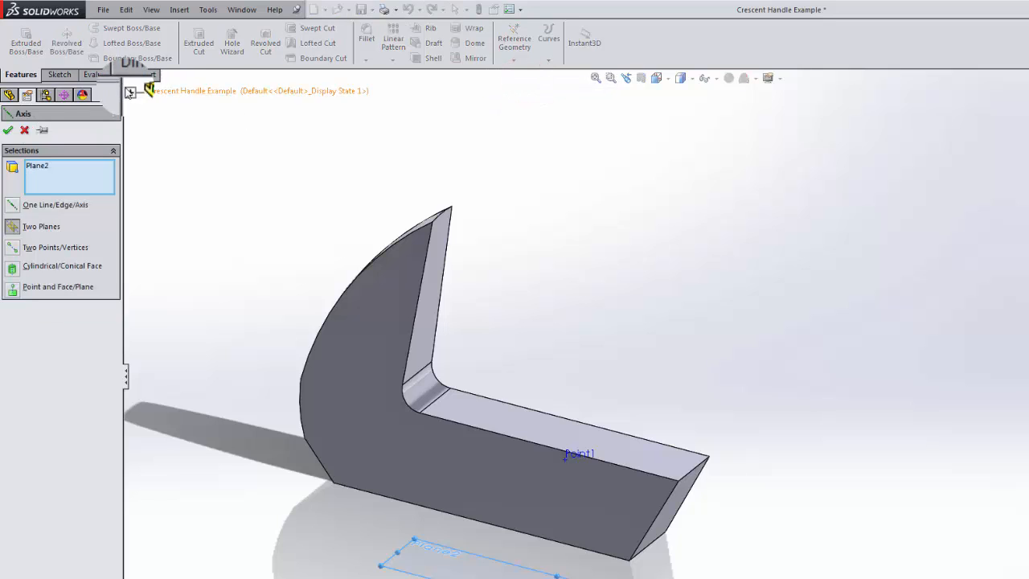
{"action": "left_click", "coordinate": [127, 89]}
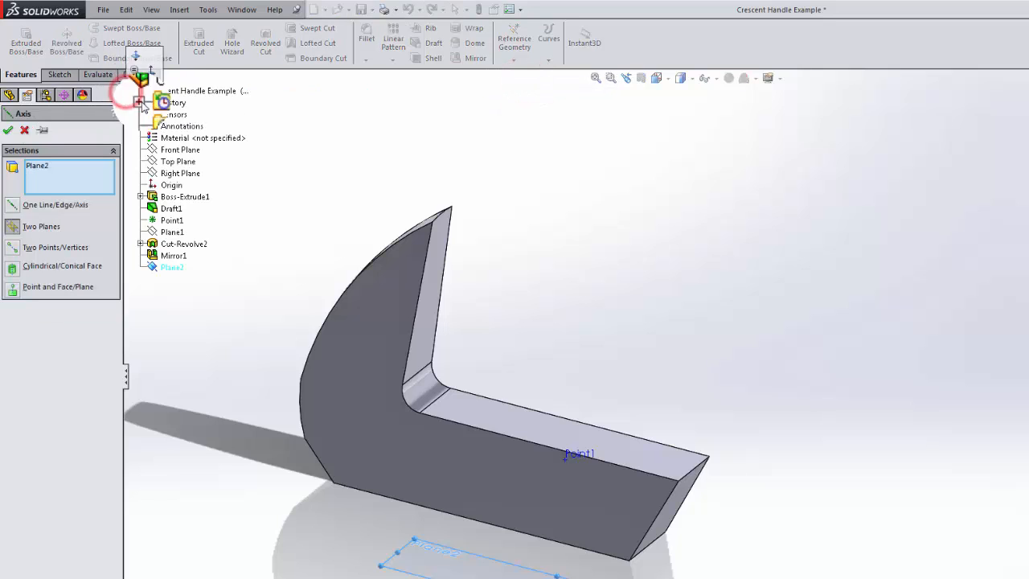
{"action": "left_click", "coordinate": [180, 161]}
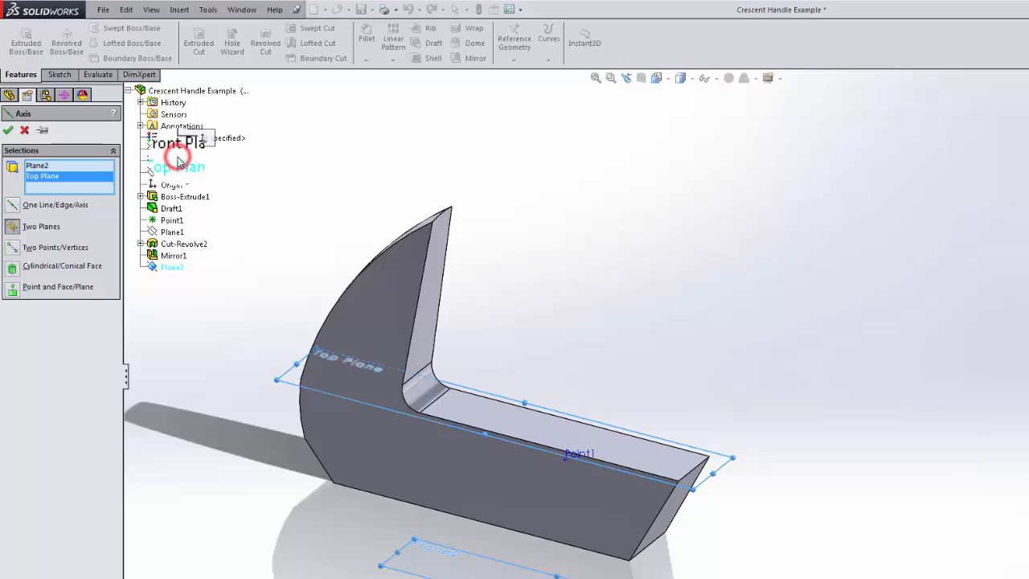
{"action": "left_click", "coordinate": [51, 166]}
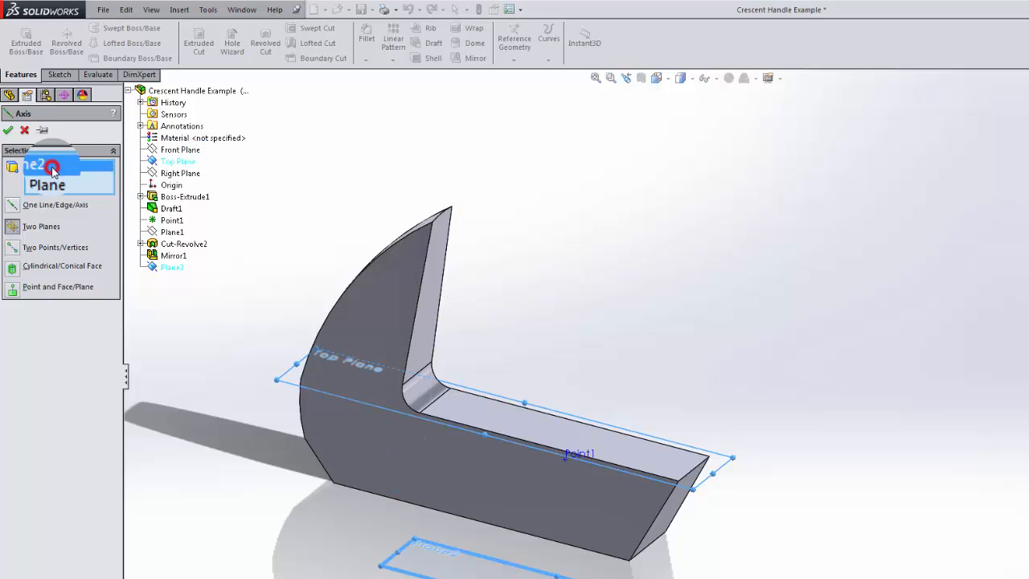
{"action": "key", "text": "Delete"}
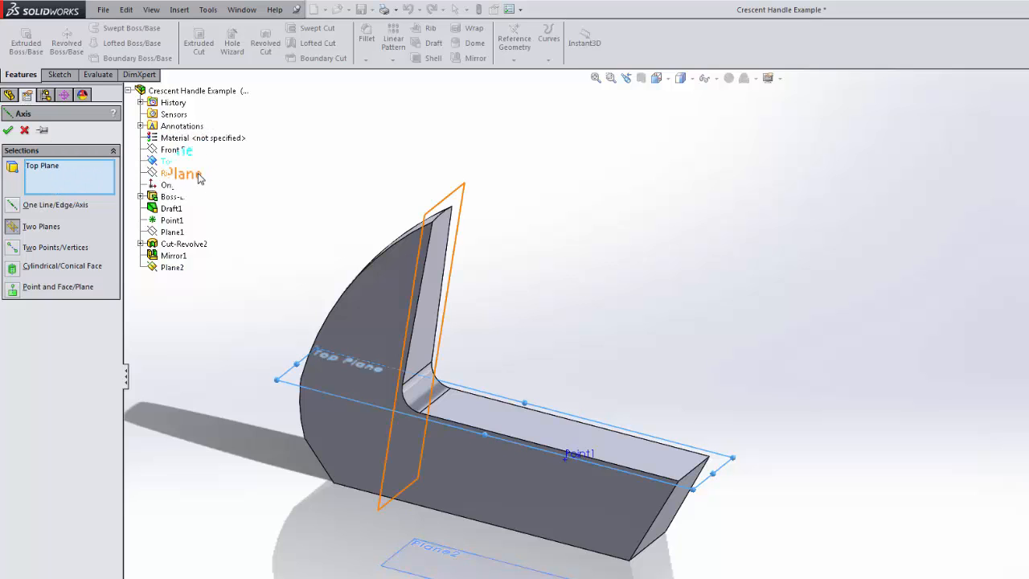
{"action": "left_click", "coordinate": [169, 177]}
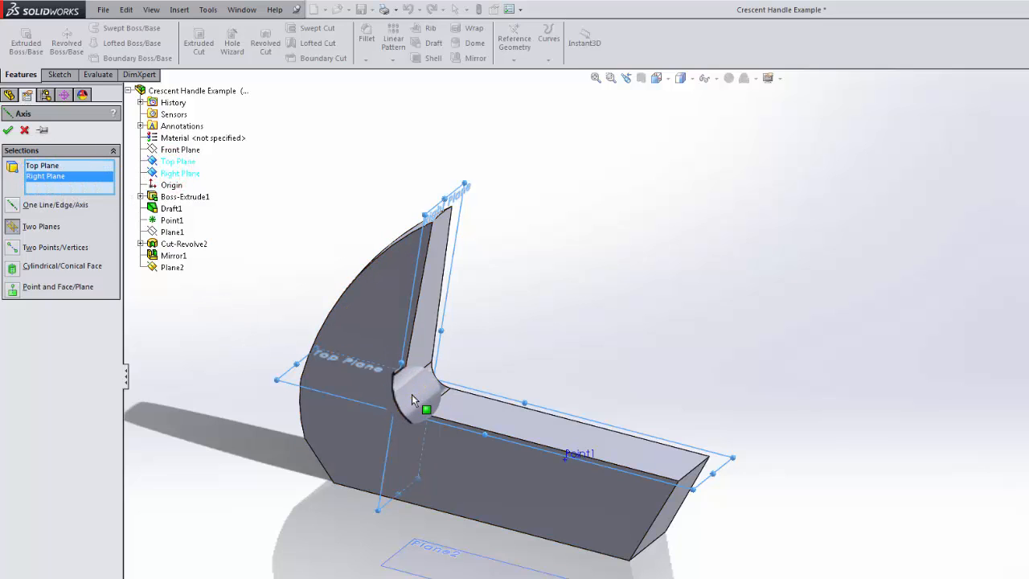
{"action": "left_click", "coordinate": [8, 130]}
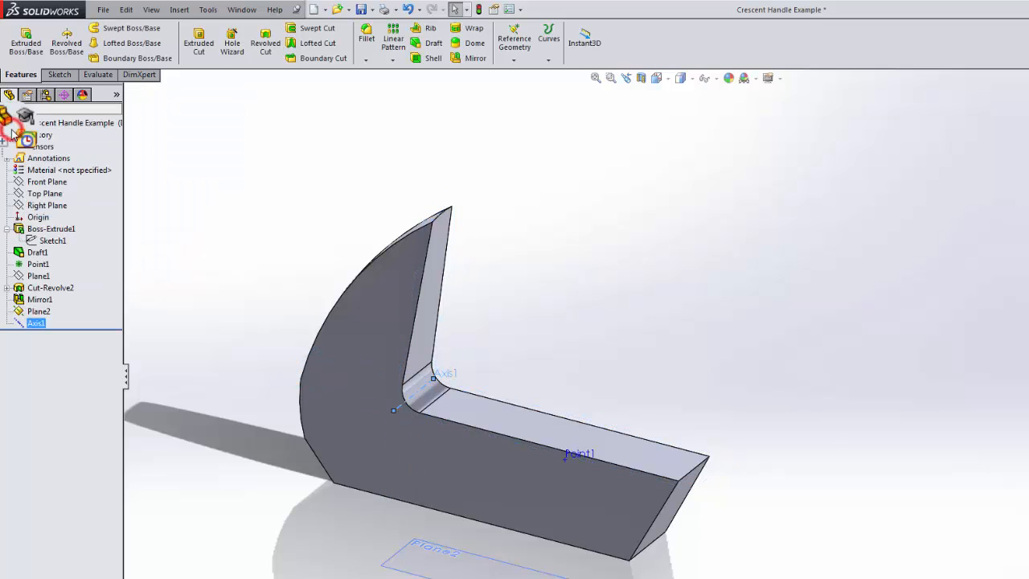
- Create a reference plane through Axis1 at an acute angle to the Top Plane, with the offset unflipped so it rises above the long leg
{"action": "left_click", "coordinate": [514, 58]}
{"action": "left_click", "coordinate": [523, 74]}
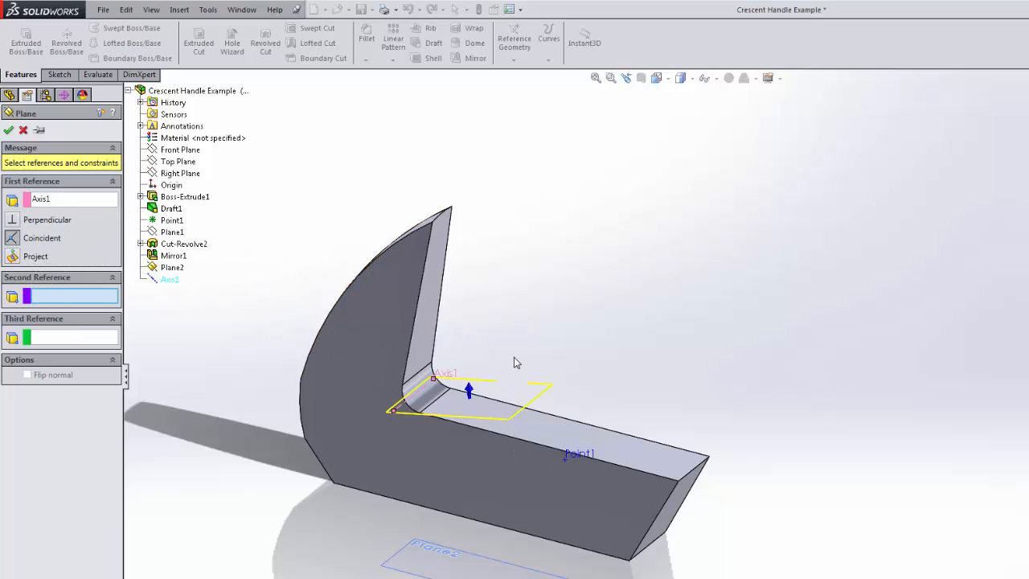
{"action": "left_click", "coordinate": [188, 166]}
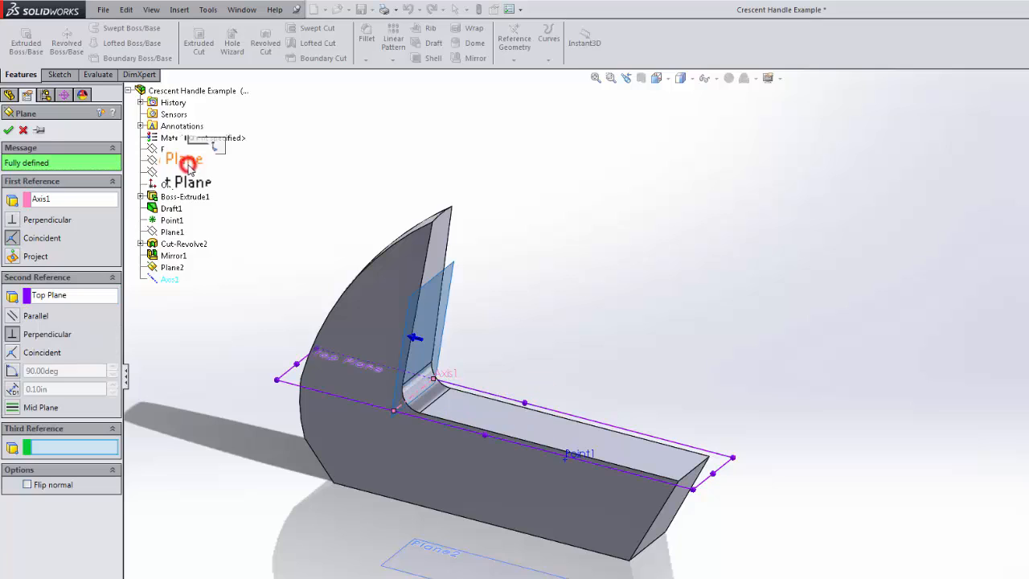
{"action": "left_click", "coordinate": [12, 371]}
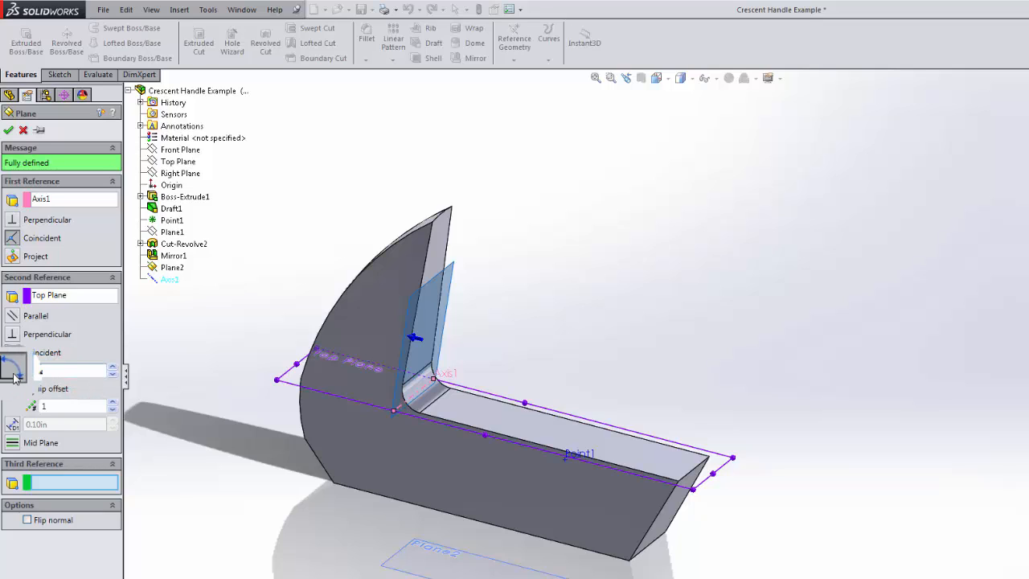
{"action": "type", "text": "40"}
{"action": "key", "text": "Return"}
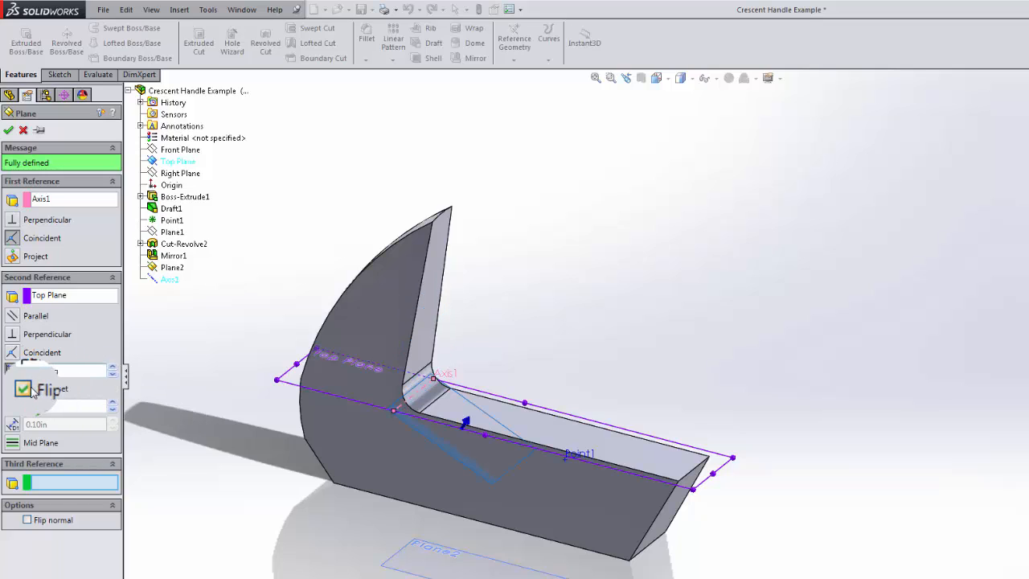
{"action": "left_click", "coordinate": [28, 389]}
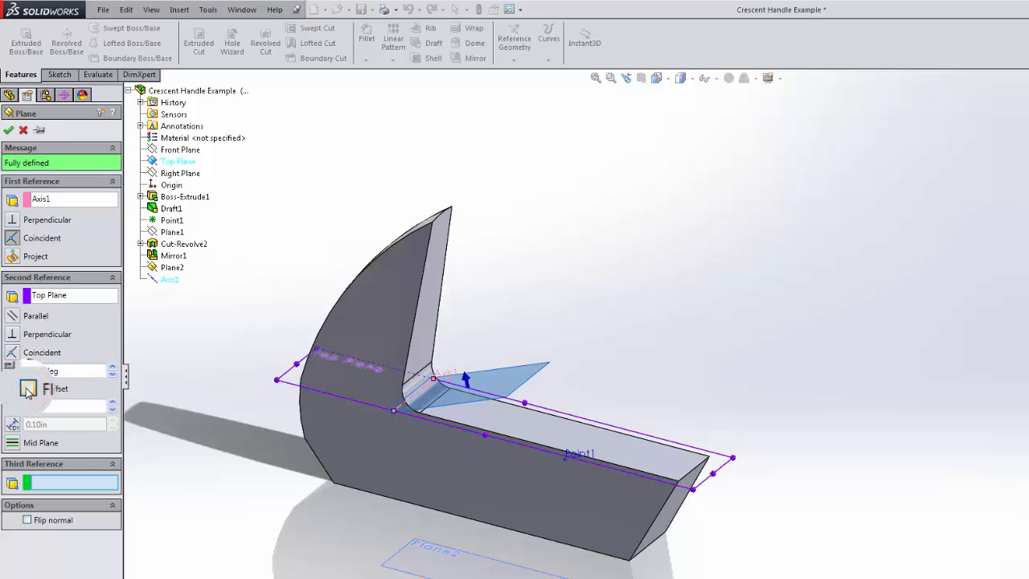
{"action": "left_click", "coordinate": [9, 130]}
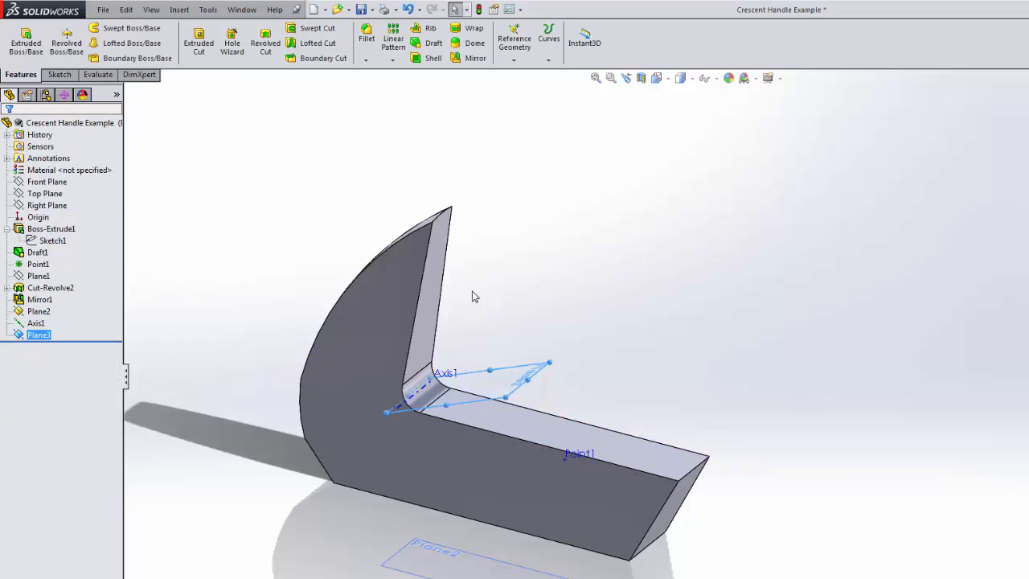
- Create a reference plane parallel to Plane3 at a 1.50 in distance, with the offset flipped so it lies below the handle
{"action": "left_click", "coordinate": [519, 61]}
{"action": "left_click", "coordinate": [521, 73]}
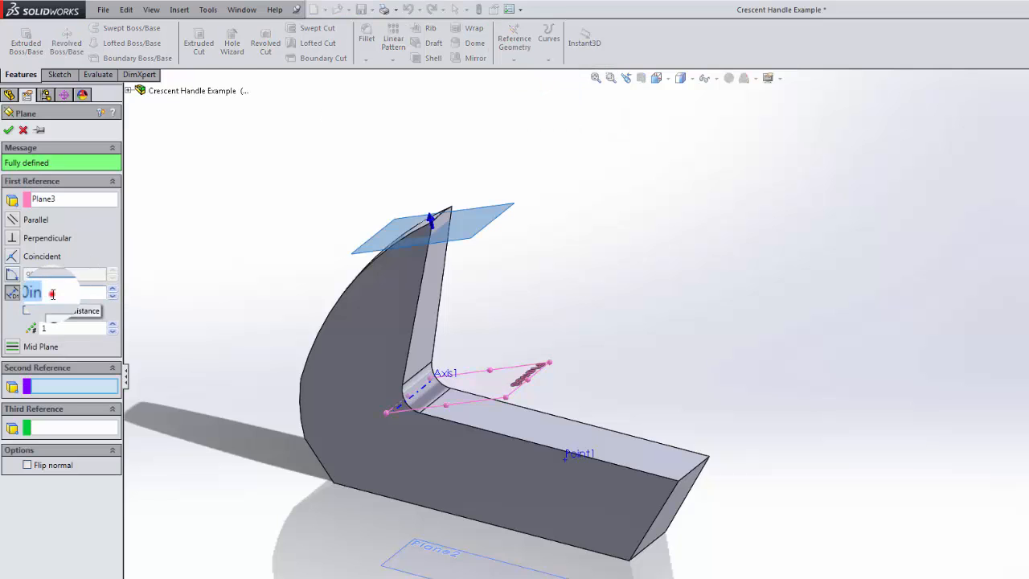
{"action": "left_click_drag", "start_coordinate": [52, 294], "coordinate": [19, 298]}
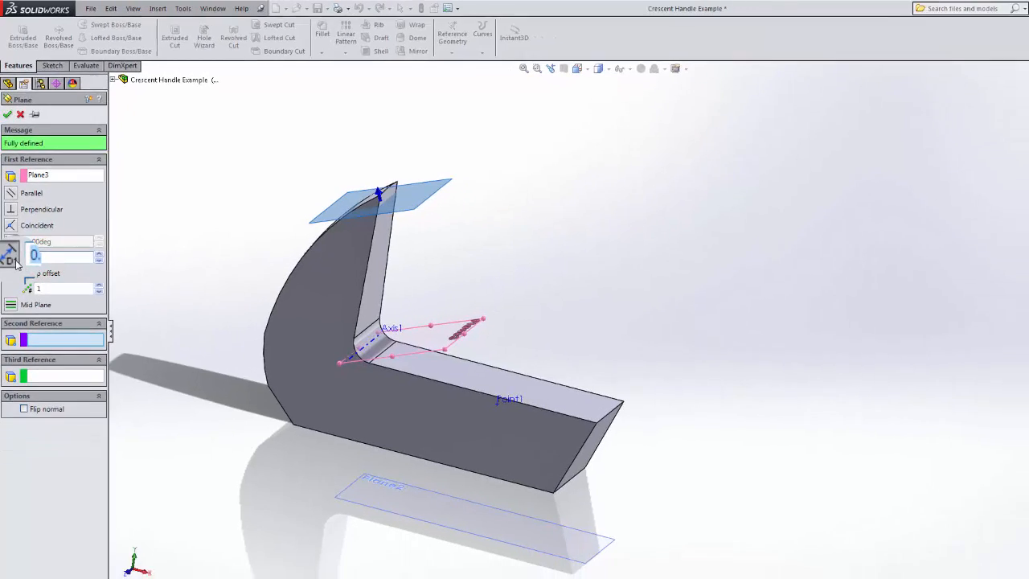
{"action": "type", "text": "1"}
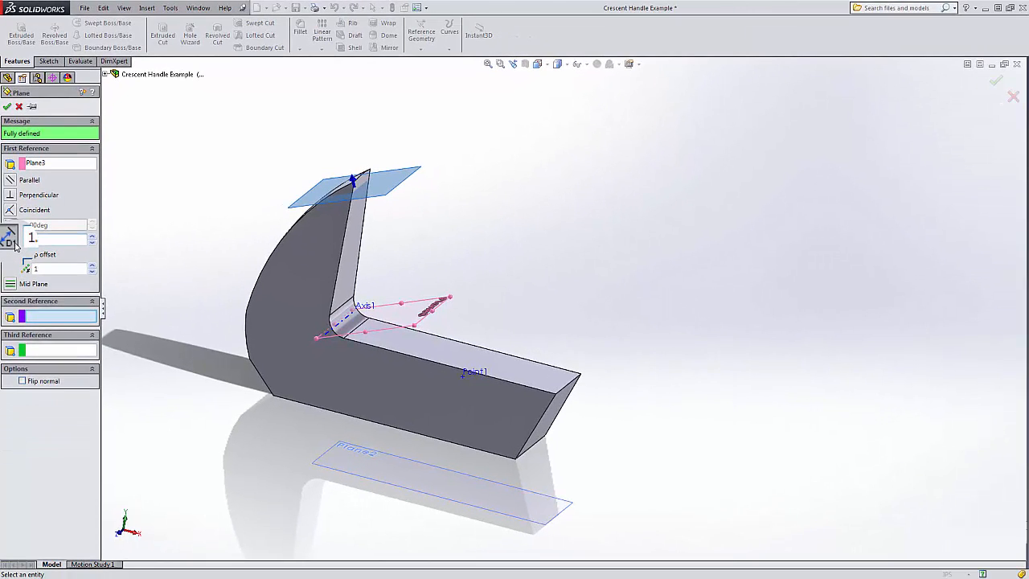
{"action": "key", "text": "Return"}
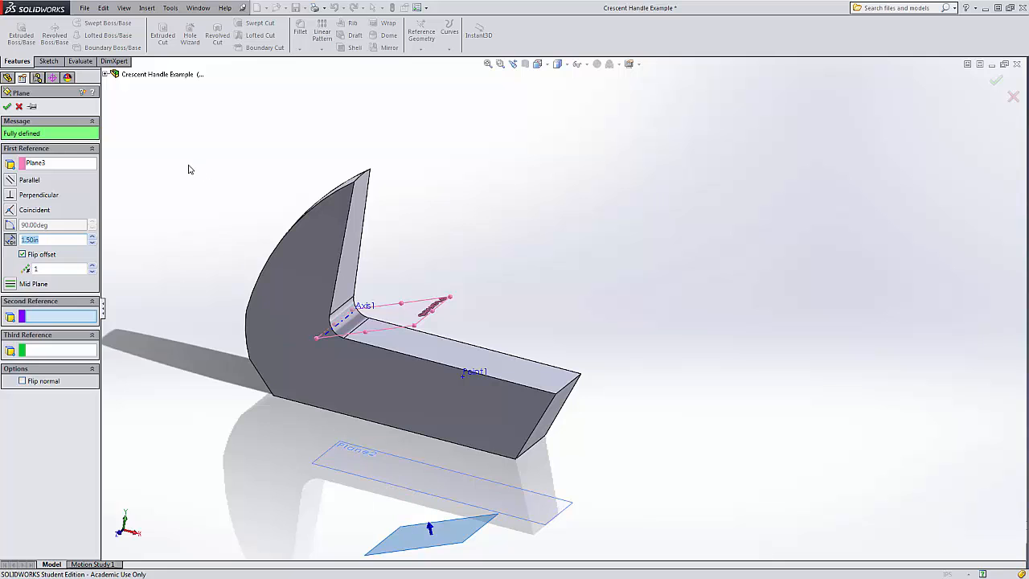
{"action": "middle_click_drag", "start_coordinate": [320, 487], "coordinate": [324, 450]}
{"action": "scroll", "coordinate": [324, 452], "scroll_direction": "up", "scroll_amount": 2}
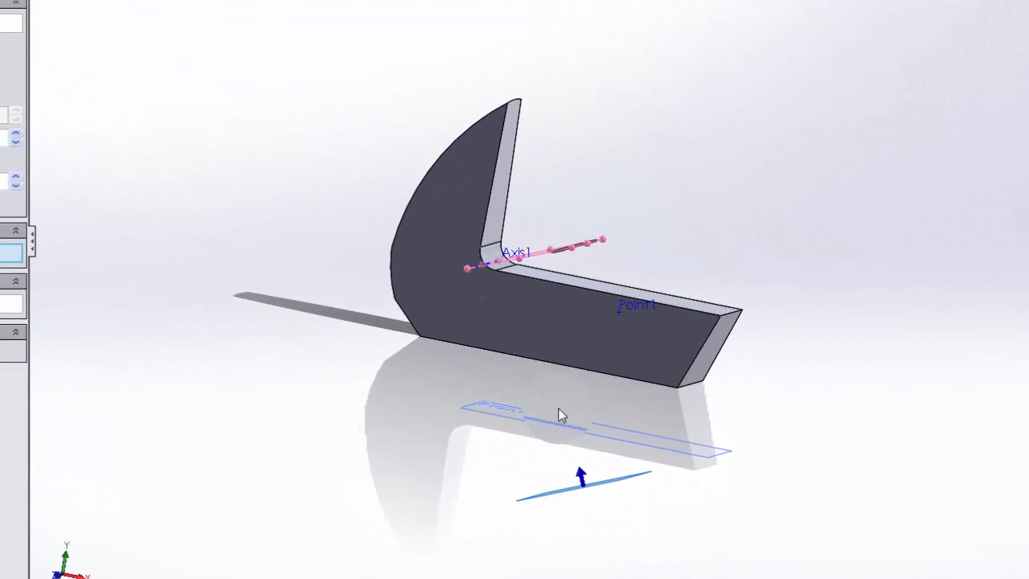
{"action": "middle_click_drag", "start_coordinate": [498, 361], "coordinate": [517, 340]}
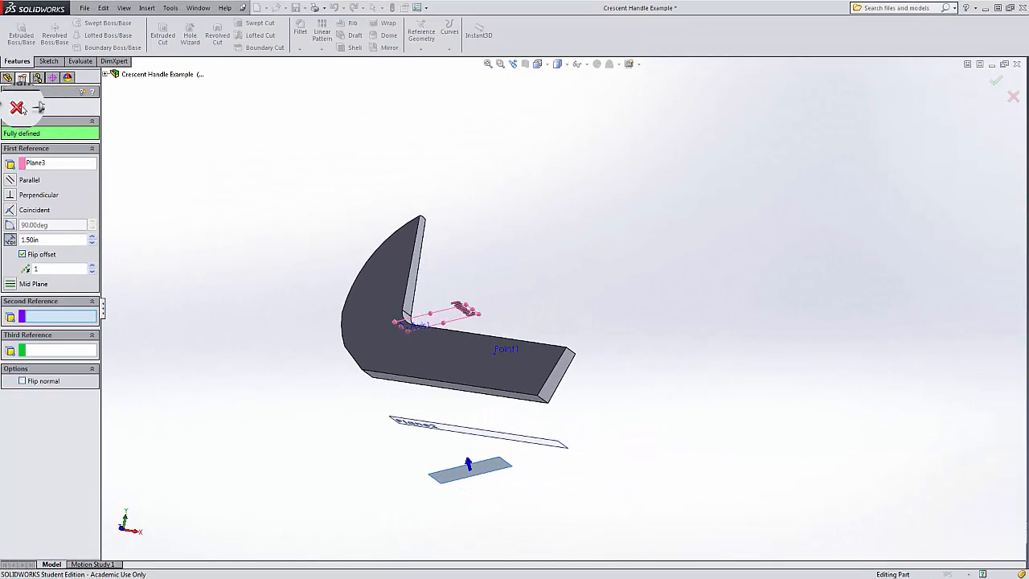
{"action": "left_click", "coordinate": [9, 108]}
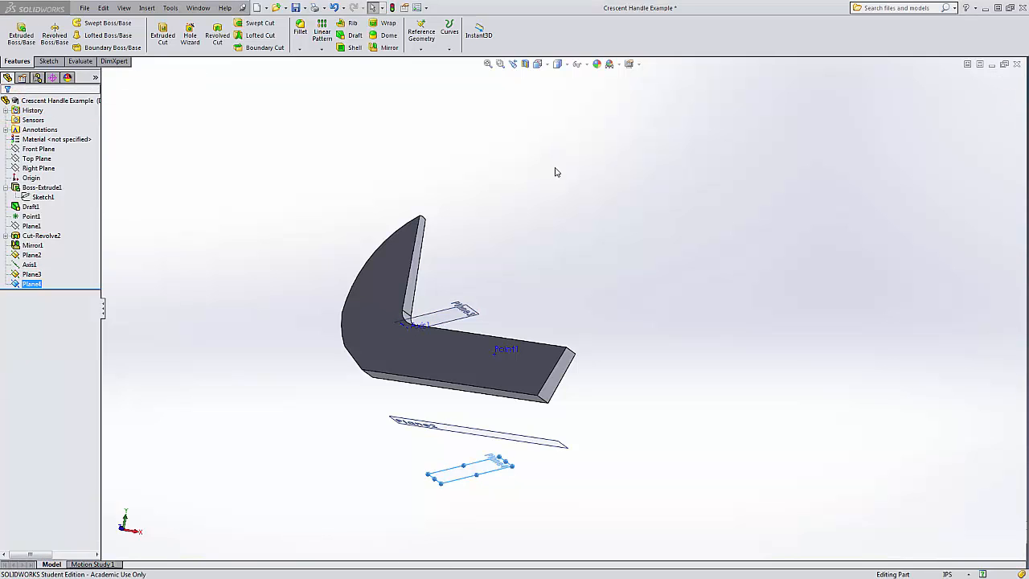
- Sketch a center rectangle about 0.53 in long on Plane2 in the bottom view and make its centre horizontal with the origin
{"action": "middle_click_drag", "start_coordinate": [554, 169], "coordinate": [538, 257]}
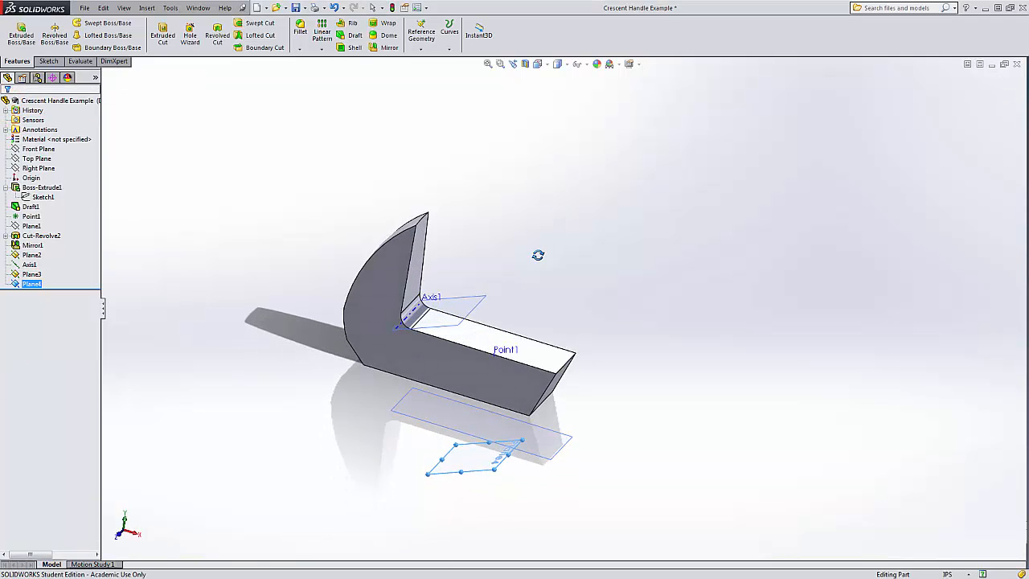
{"action": "left_click", "coordinate": [464, 406]}
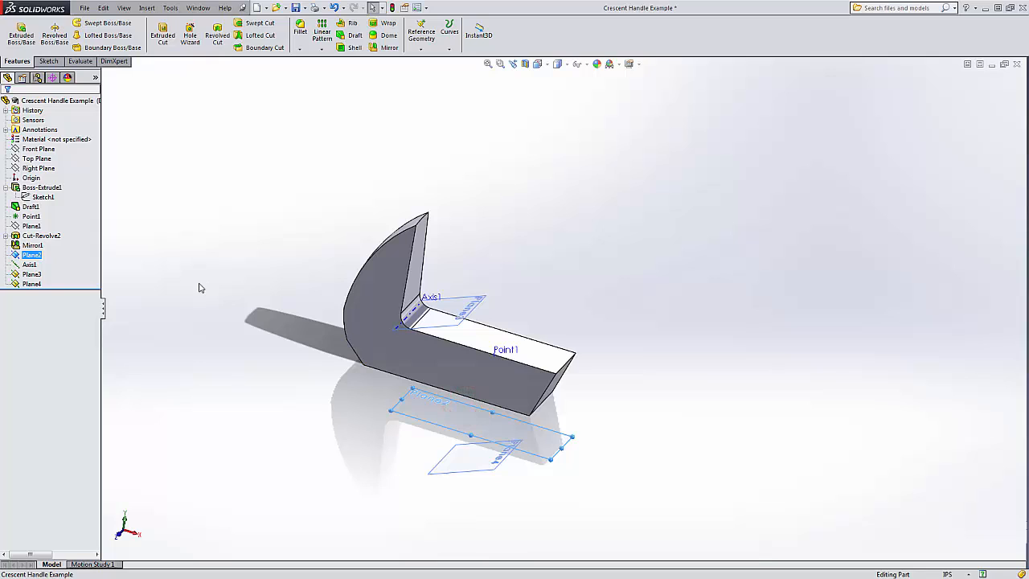
{"action": "left_click", "coordinate": [47, 62]}
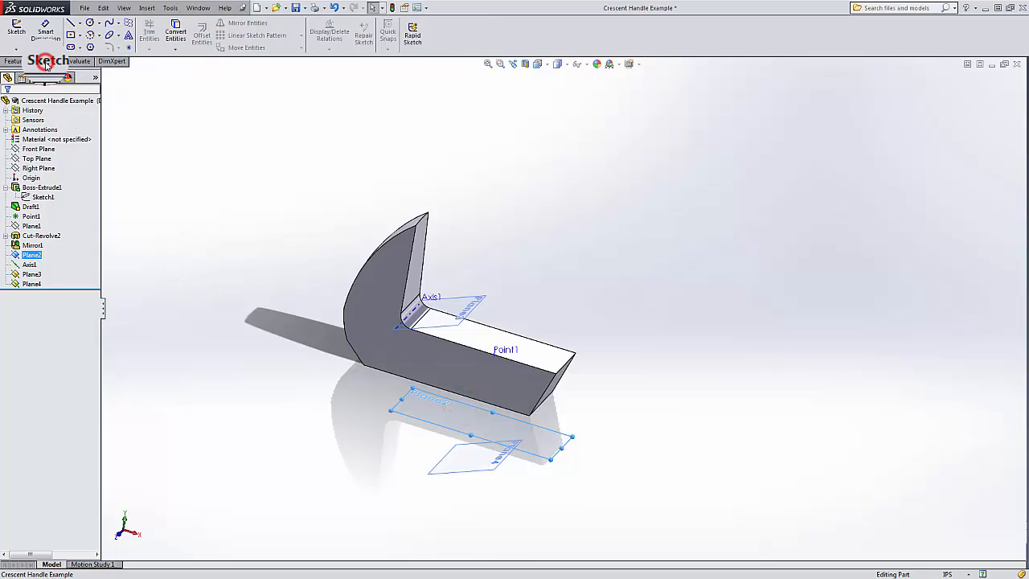
{"action": "left_click", "coordinate": [71, 35]}
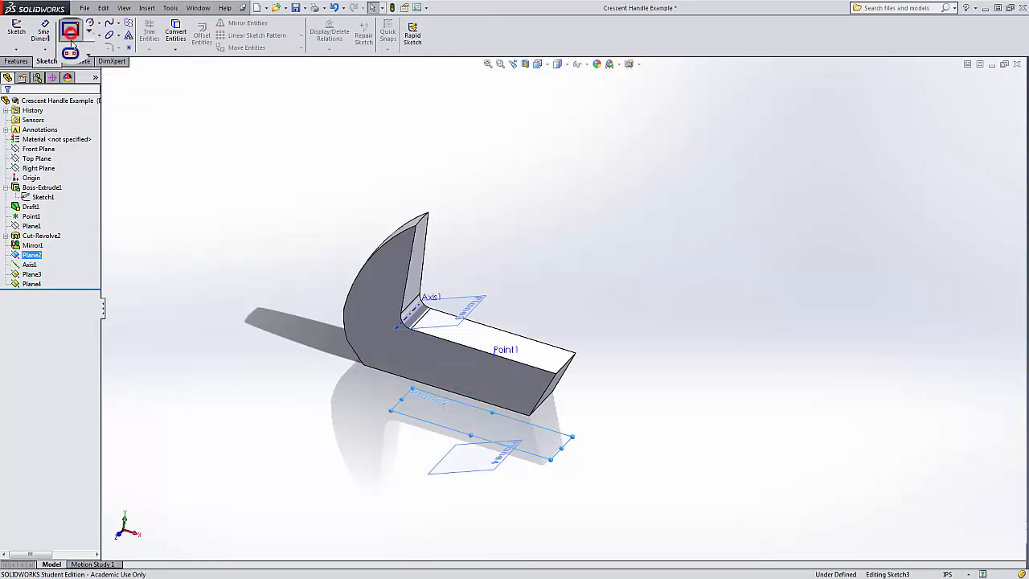
{"action": "left_click", "coordinate": [15, 141]}
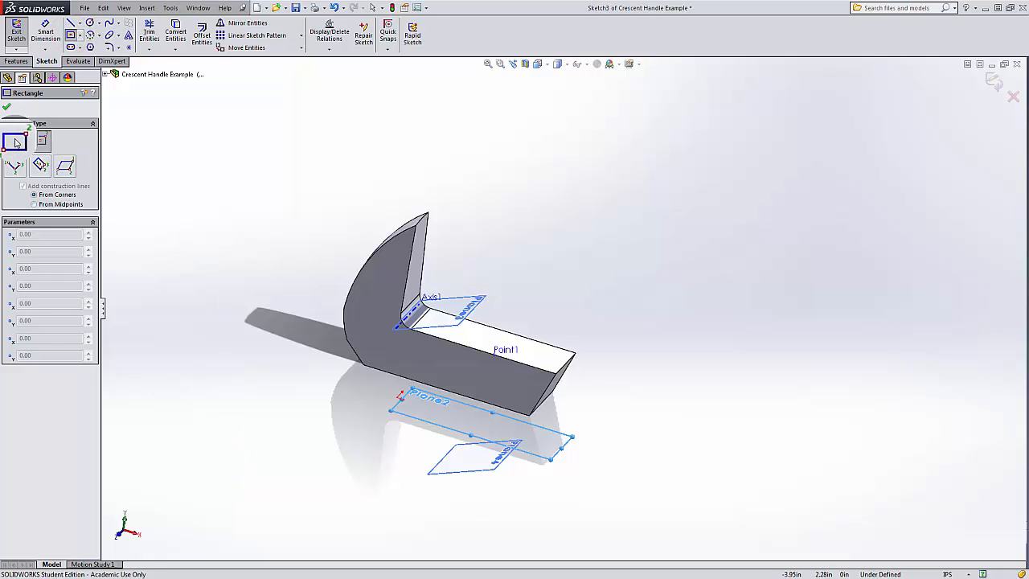
{"action": "middle_click_drag", "start_coordinate": [330, 465], "coordinate": [535, 133]}
{"action": "left_click", "coordinate": [536, 64]}
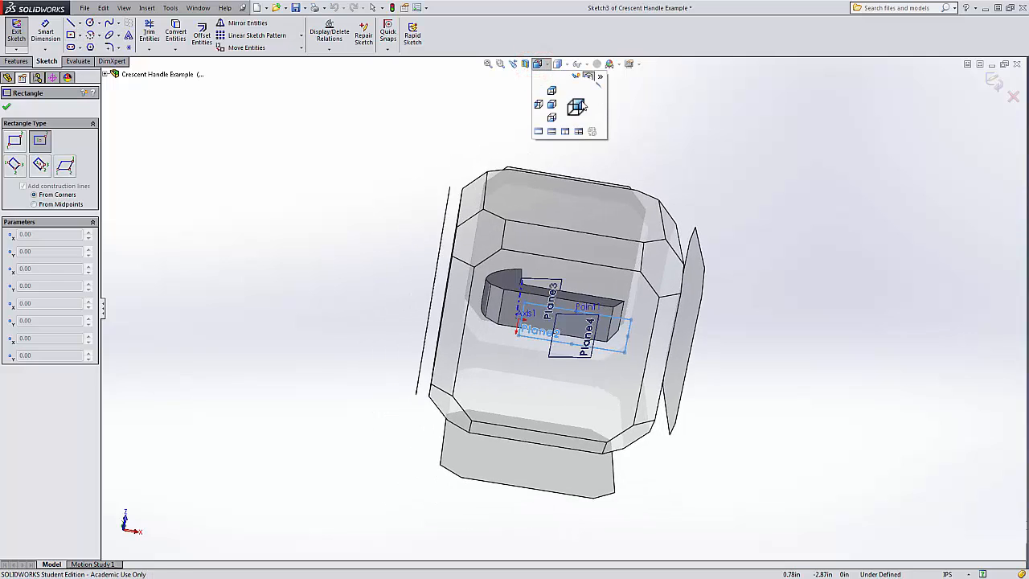
{"action": "left_click", "coordinate": [593, 120]}
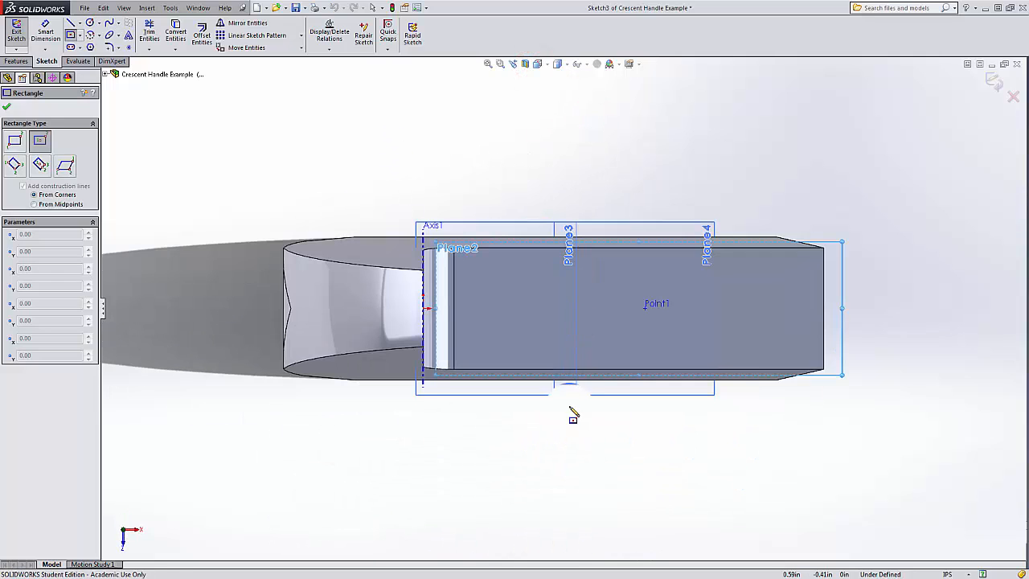
{"action": "left_click", "coordinate": [537, 64]}
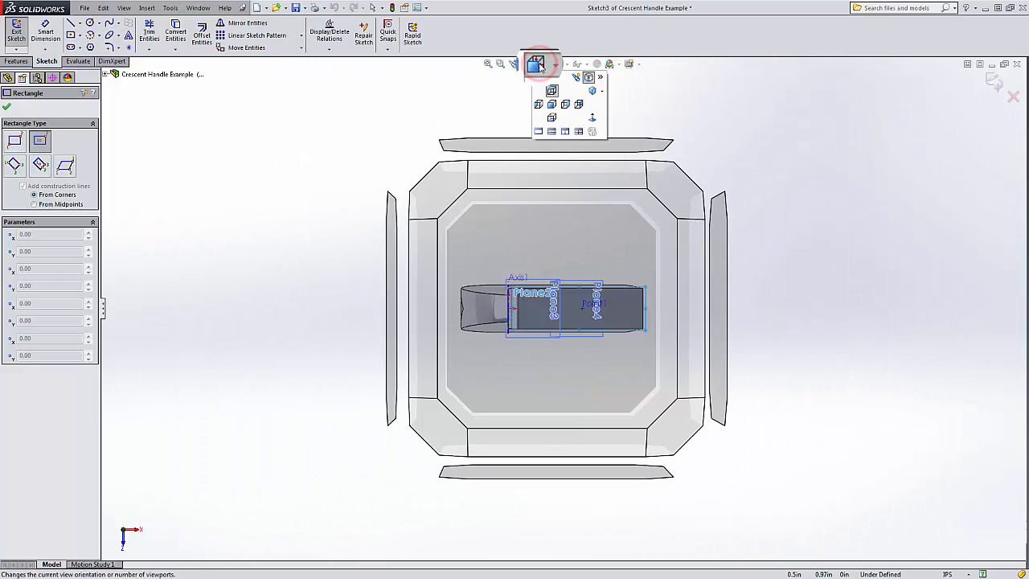
{"action": "left_click", "coordinate": [551, 118]}
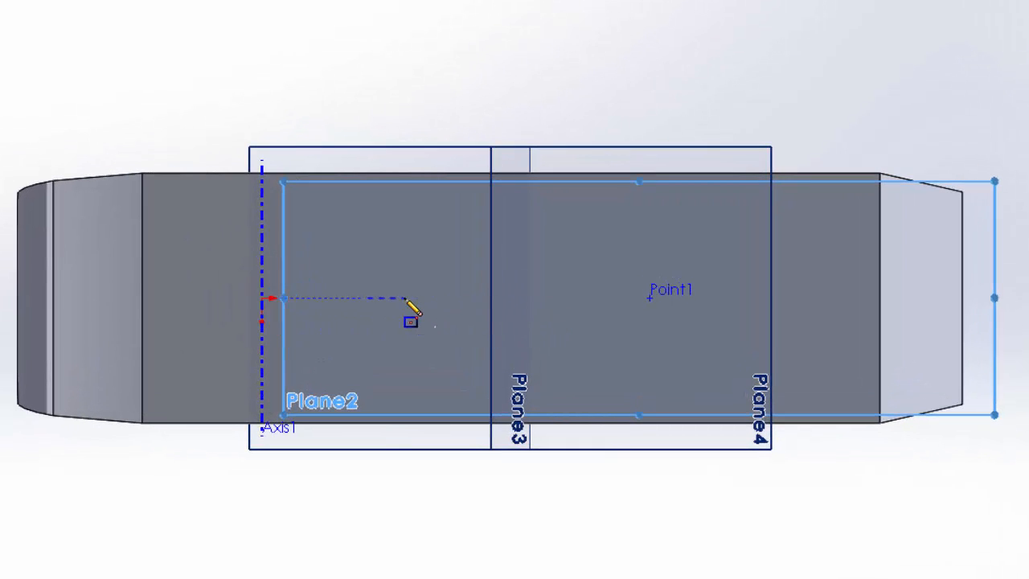
{"action": "left_click", "coordinate": [533, 297]}
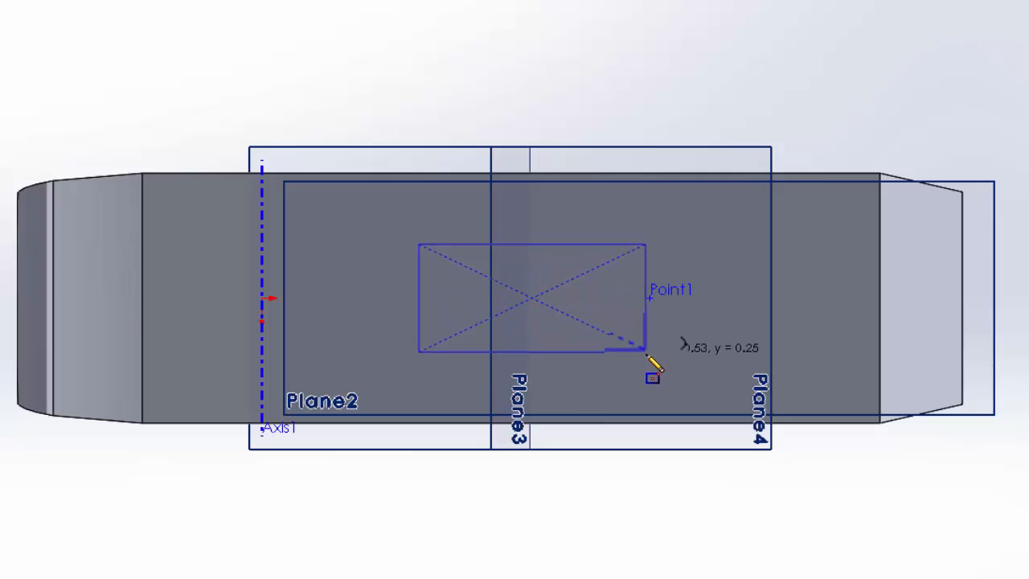
{"action": "left_click", "coordinate": [646, 356]}
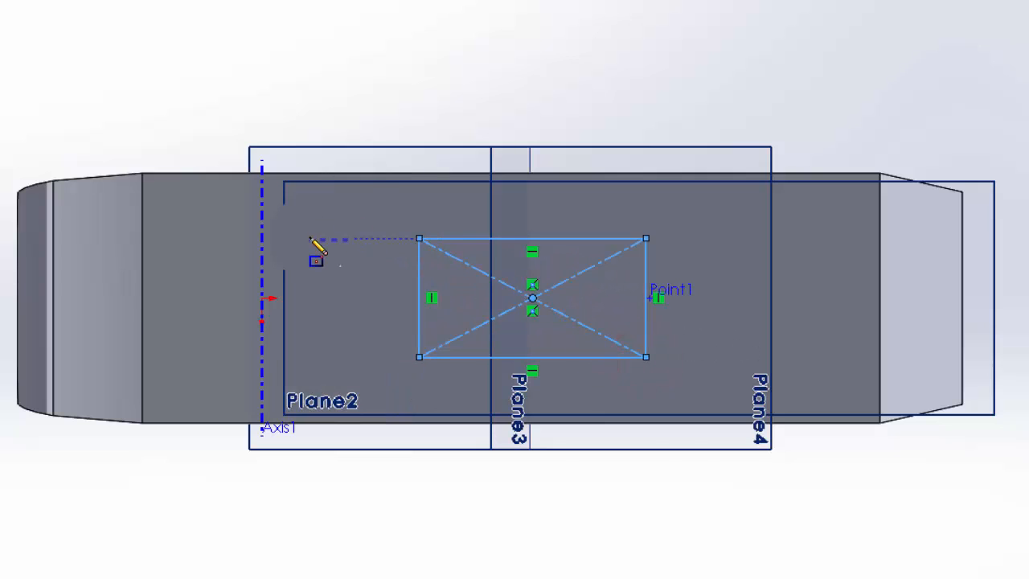
{"action": "key", "text": "Escape"}
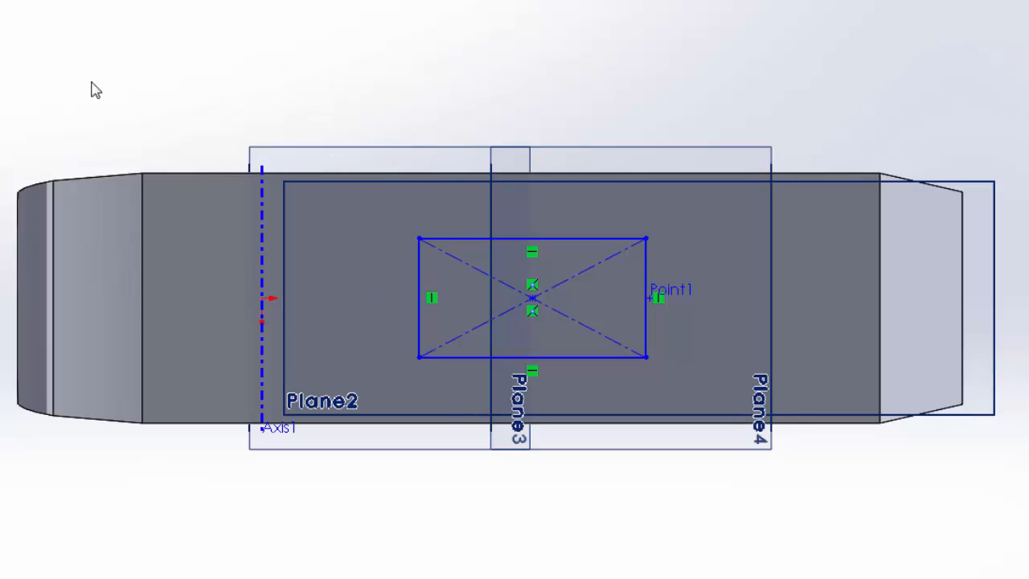
{"action": "left_click", "coordinate": [533, 297]}
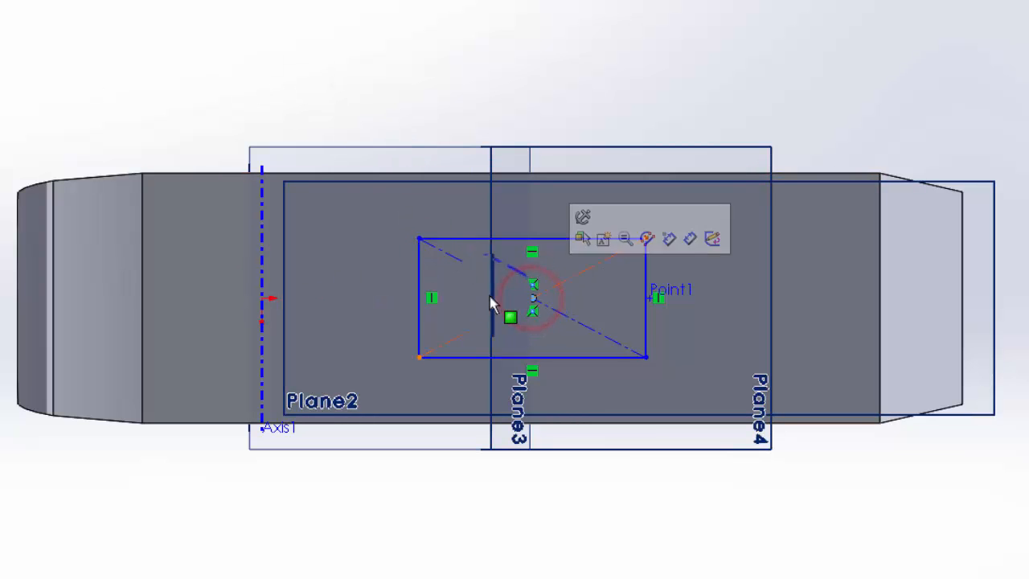
{"action": "left_click", "coordinate": [262, 299], "text": "ctrl"}
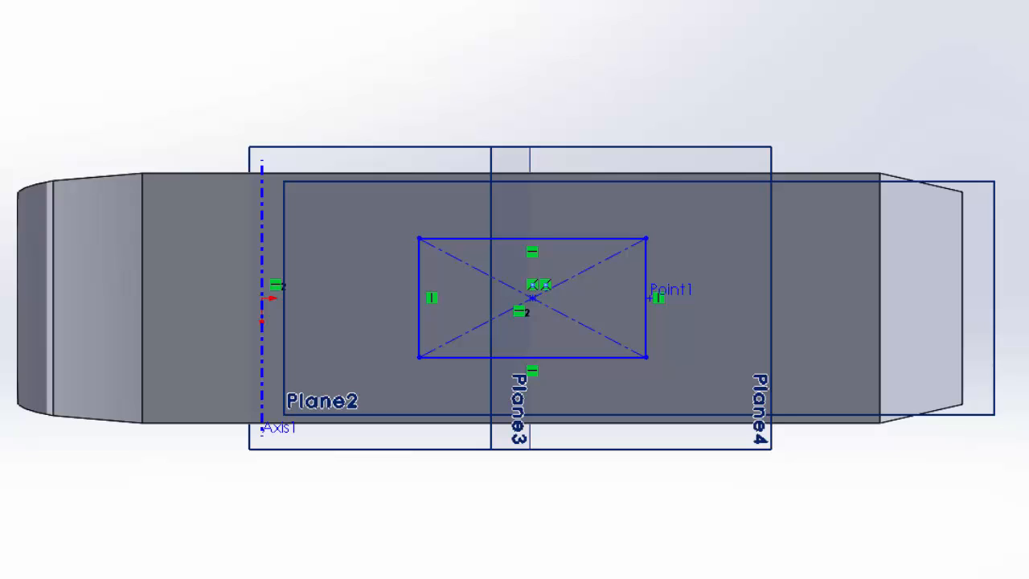
- Dimension the short side of the Plane2 rectangle nearest Axis1 at 0.2 in from Axis1
{"action": "left_click", "coordinate": [259, 249]}
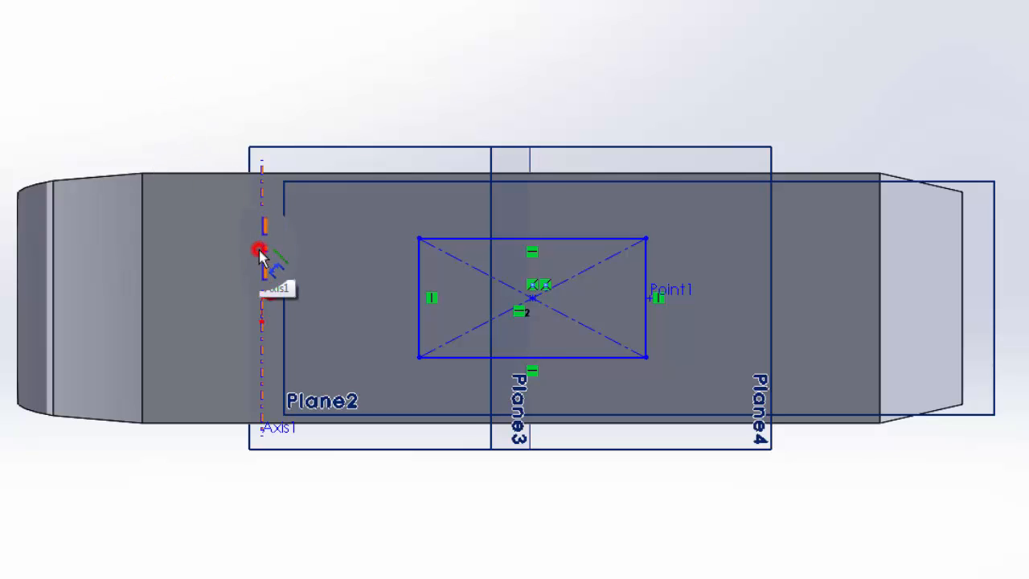
{"action": "left_click", "coordinate": [417, 274]}
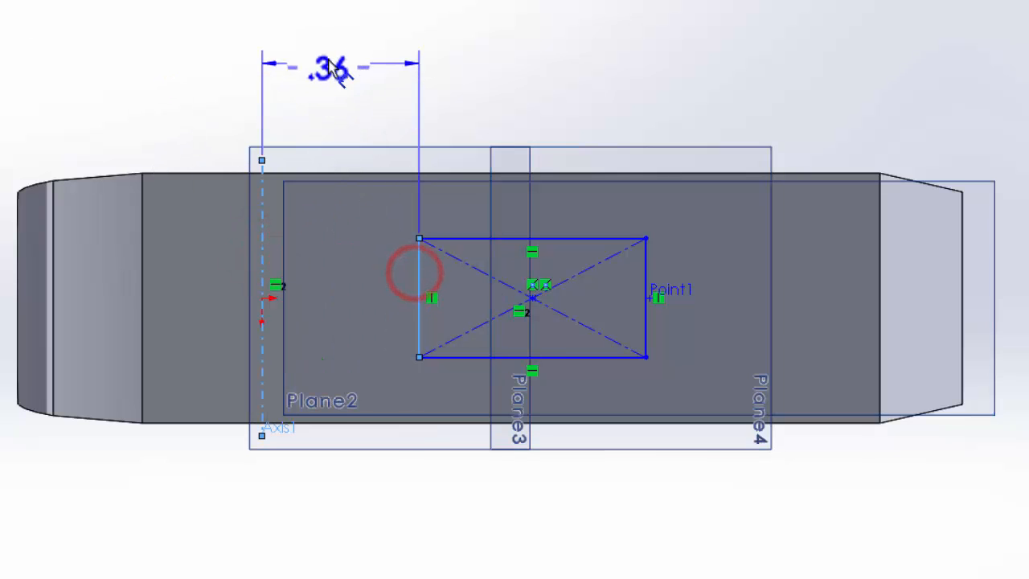
{"action": "left_click", "coordinate": [332, 67]}
{"action": "type", "text": ".2"}
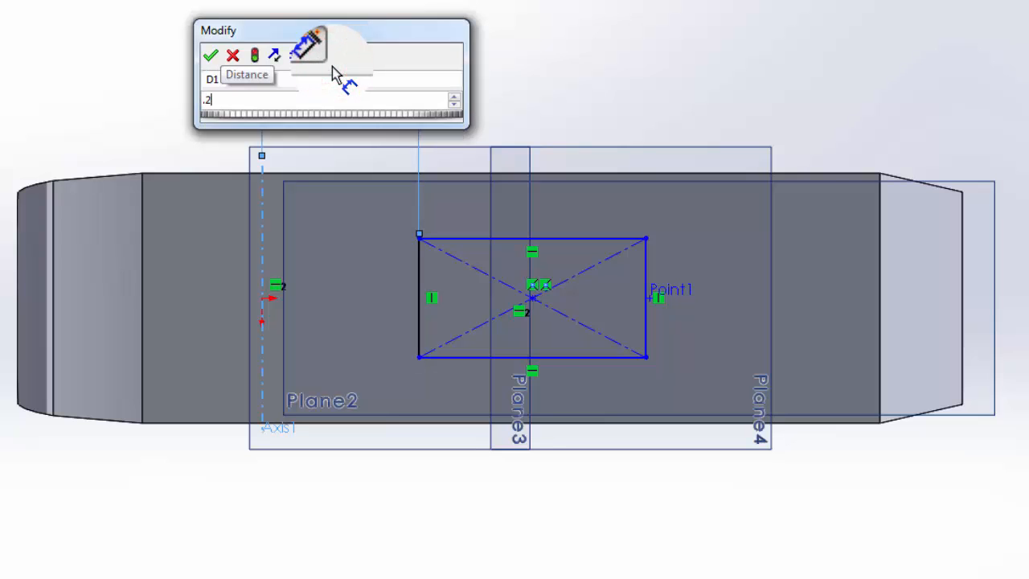
{"action": "key", "text": "Return"}
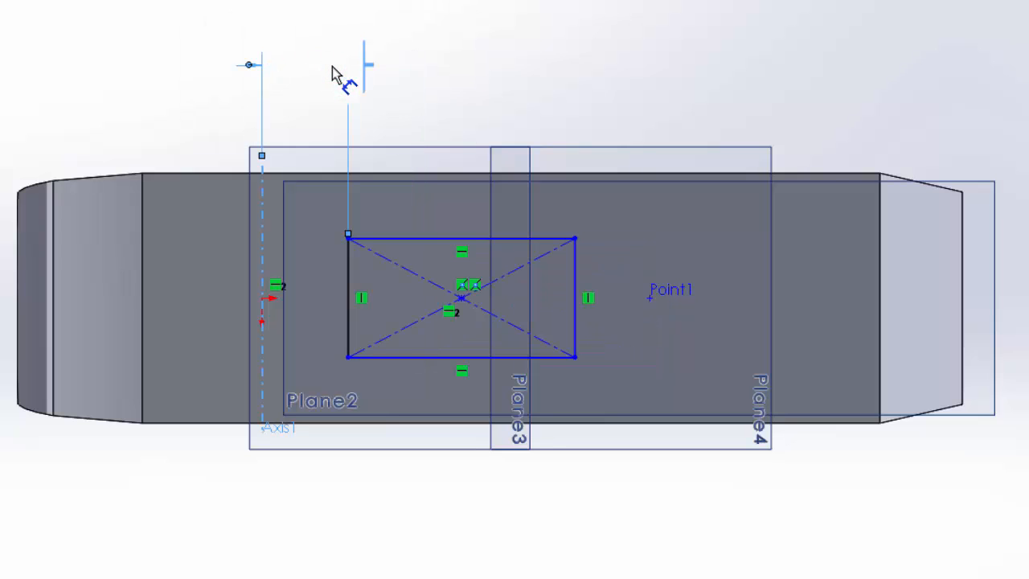
- Dimension the Plane2 rectangle at 0.305 in wide and 1.1 in long, and finish the sketch
{"action": "left_click", "coordinate": [412, 299]}
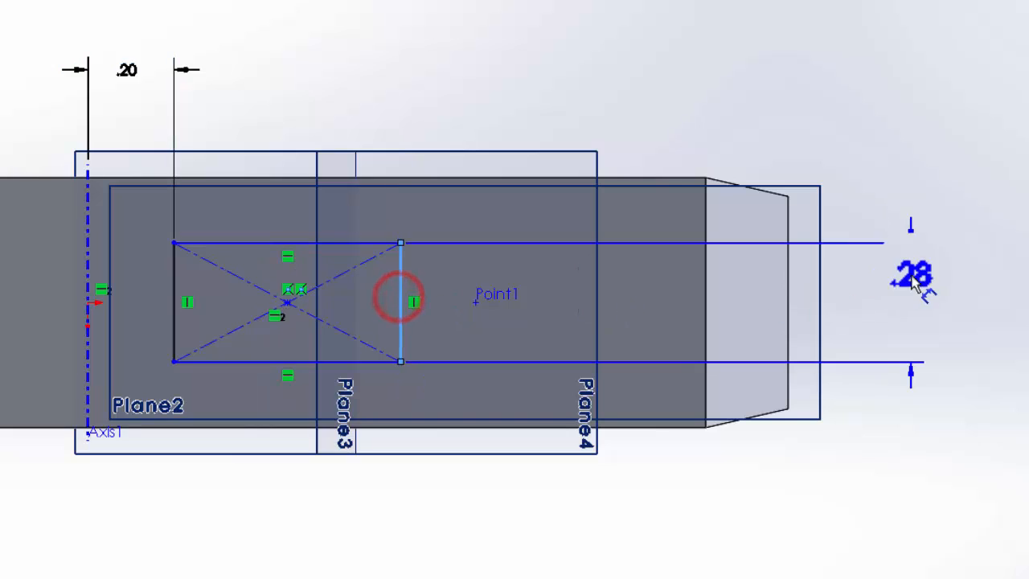
{"action": "left_click", "coordinate": [914, 295]}
{"action": "type", "text": ".305"}
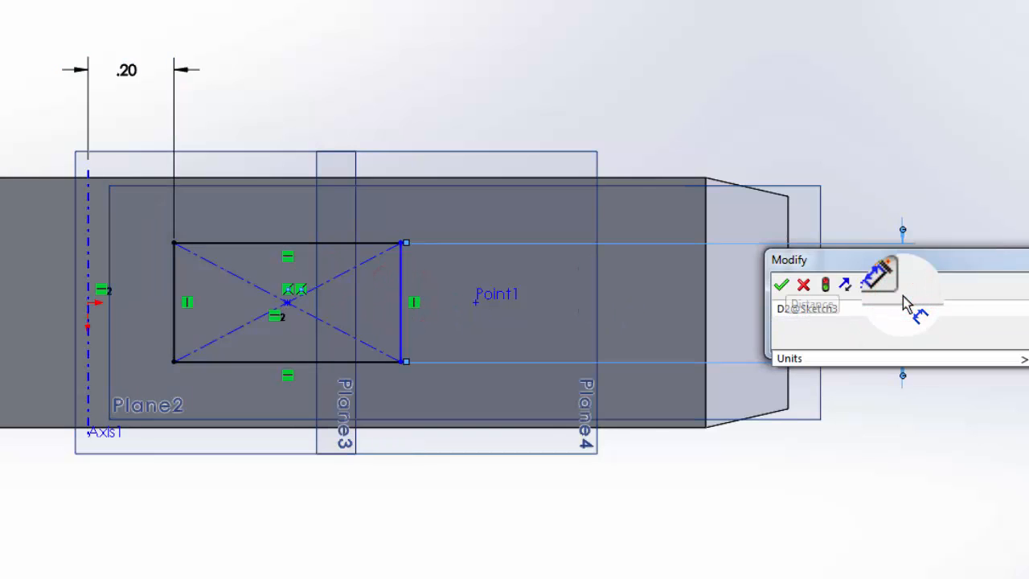
{"action": "key", "text": "Return"}
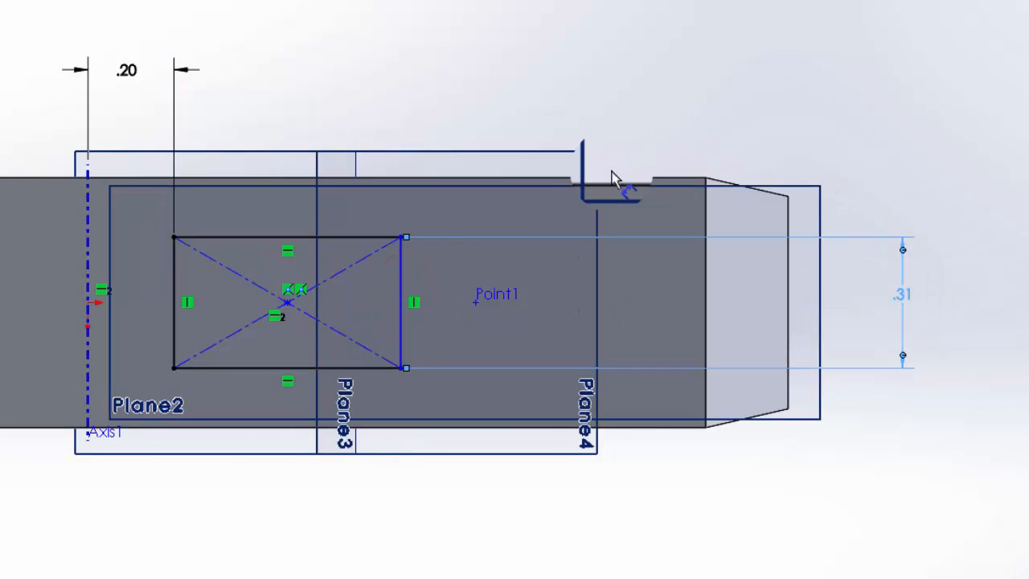
{"action": "left_click", "coordinate": [292, 237]}
{"action": "left_click", "coordinate": [285, 38]}
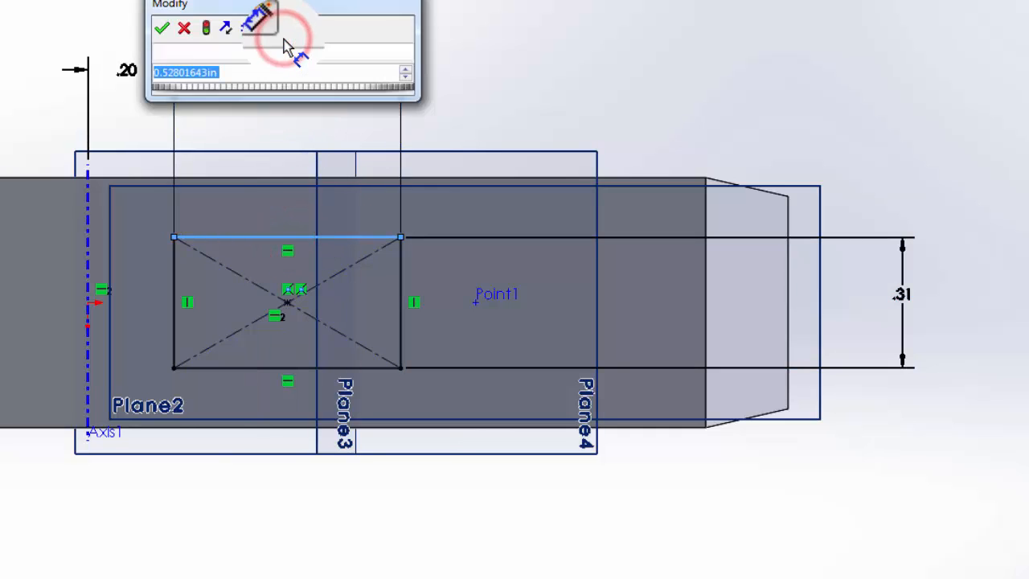
{"action": "type", "text": "1.1"}
{"action": "key", "text": "Return"}
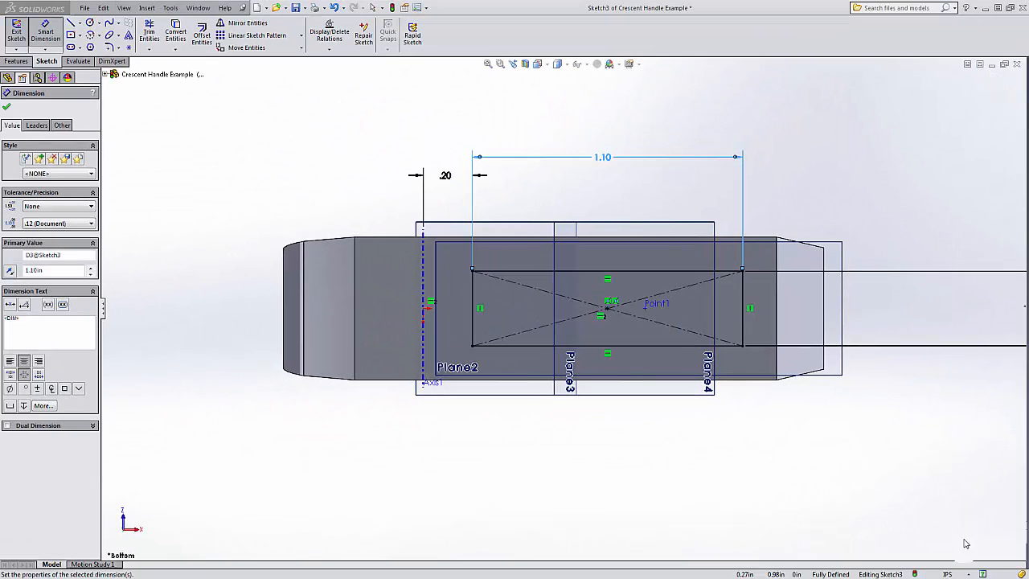
{"action": "left_click", "coordinate": [16, 31]}
- Sketch on the flat underside face of the handle's long leg, convert the face's edges into sketch entities, and finish the sketch
{"action": "middle_click_drag", "start_coordinate": [308, 184], "coordinate": [309, 245]}
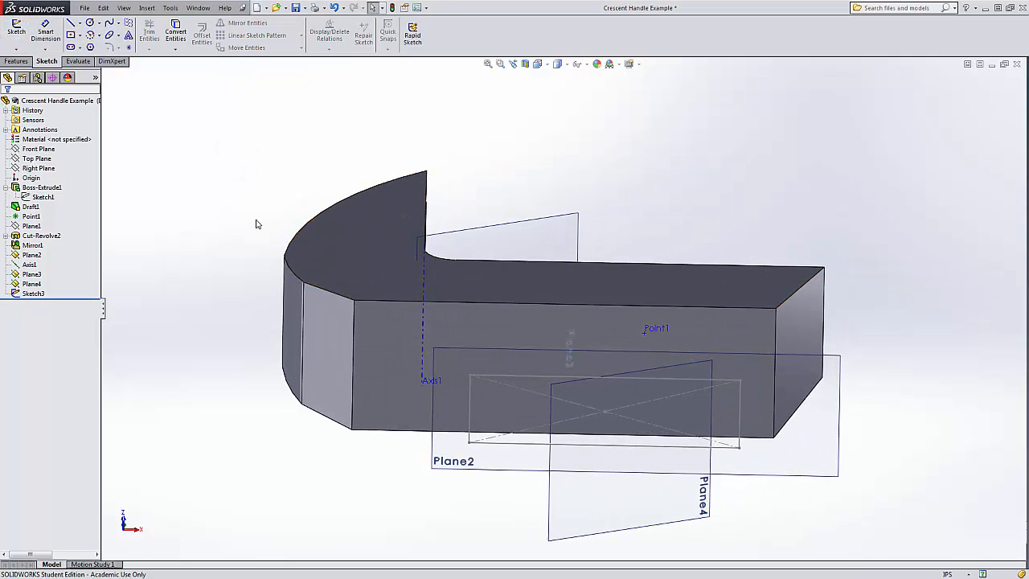
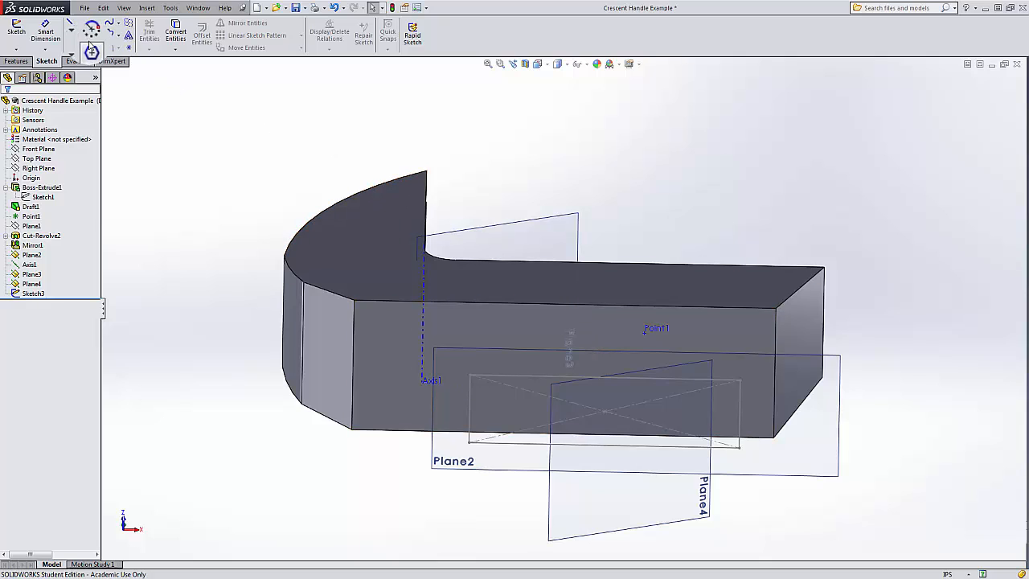
{"action": "left_click", "coordinate": [383, 317]}
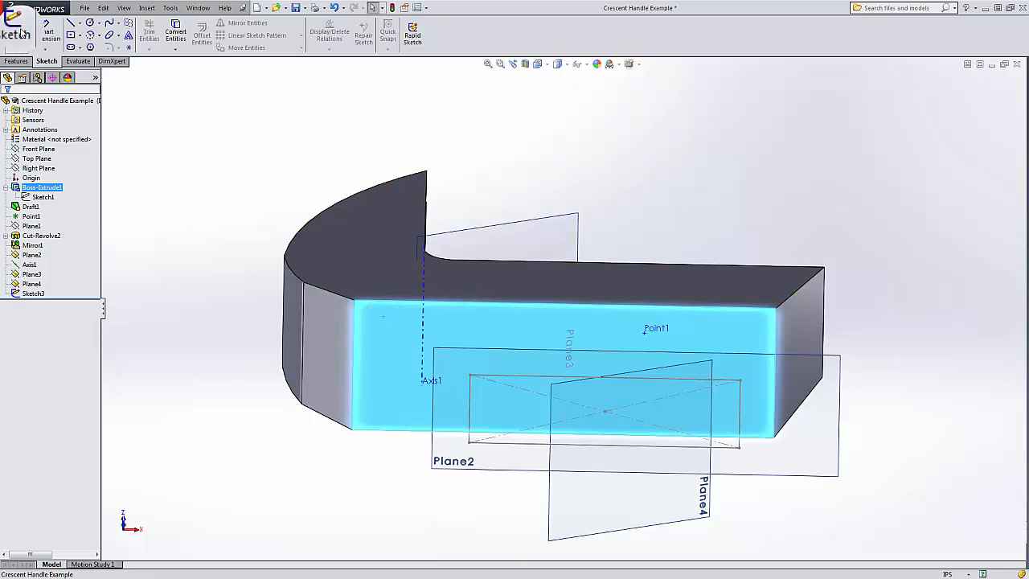
{"action": "left_click", "coordinate": [18, 32]}
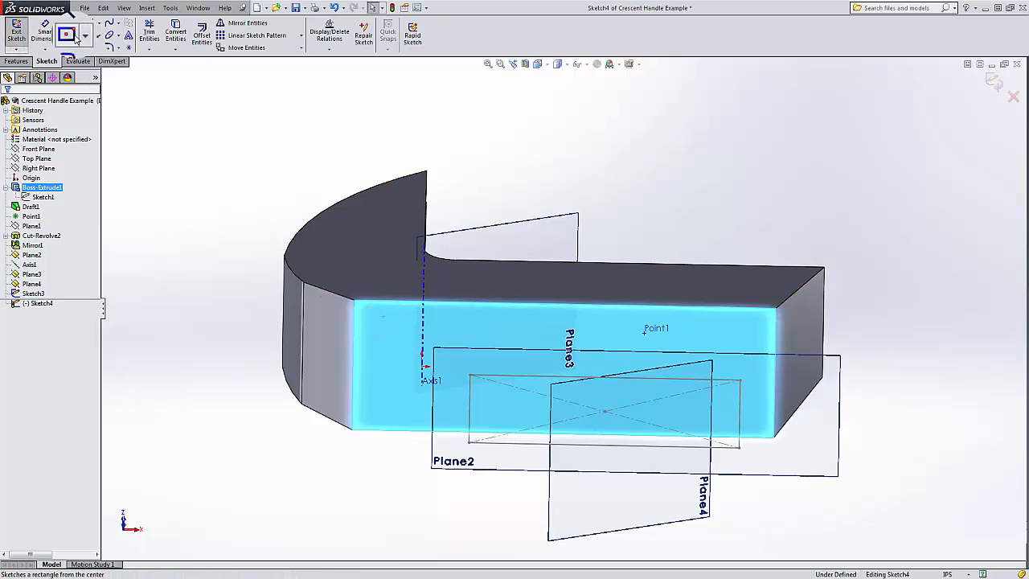
{"action": "left_click", "coordinate": [175, 32]}
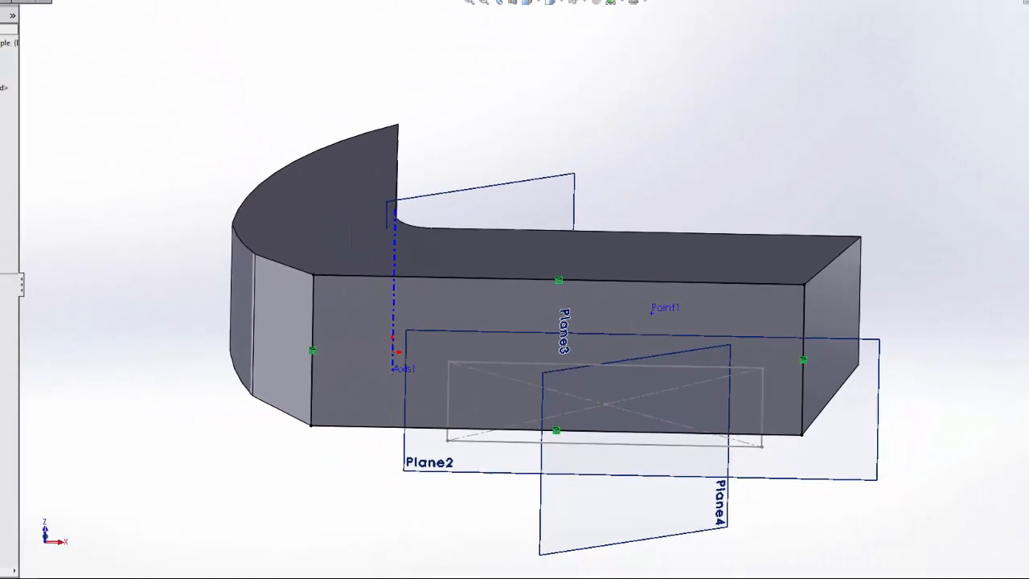
{"action": "left_click", "coordinate": [16, 32]}
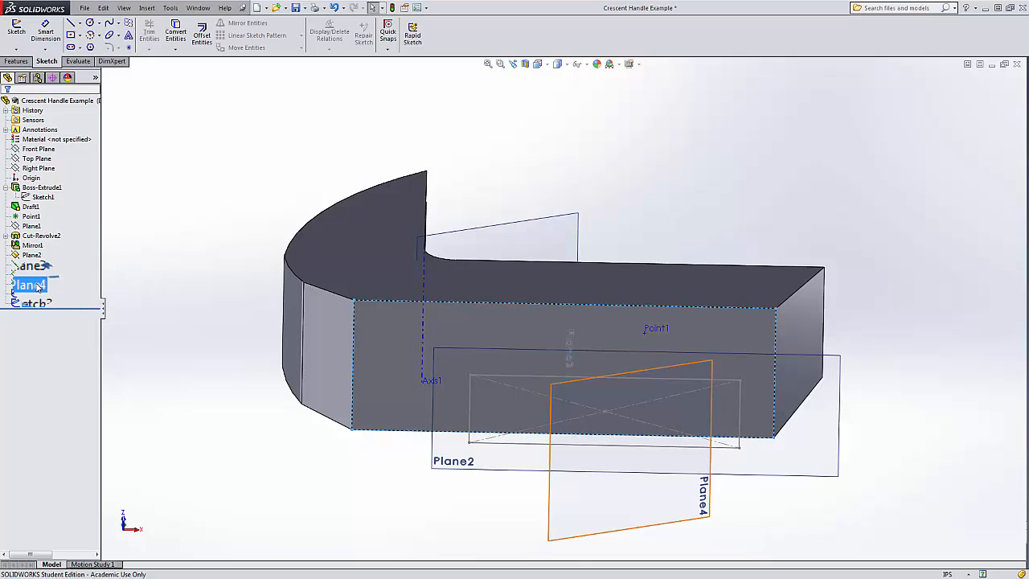
- Sketch a corner rectangle about 0.5 in long on Plane4, starting with one short side across the sketch origin
{"action": "left_click", "coordinate": [34, 285]}
{"action": "left_click", "coordinate": [16, 28]}
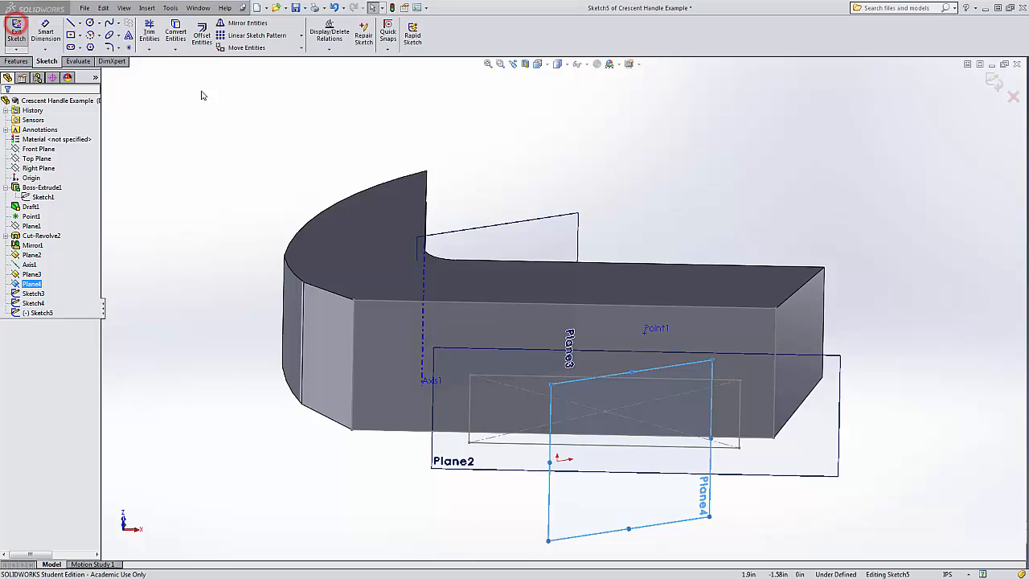
{"action": "left_click", "coordinate": [72, 37]}
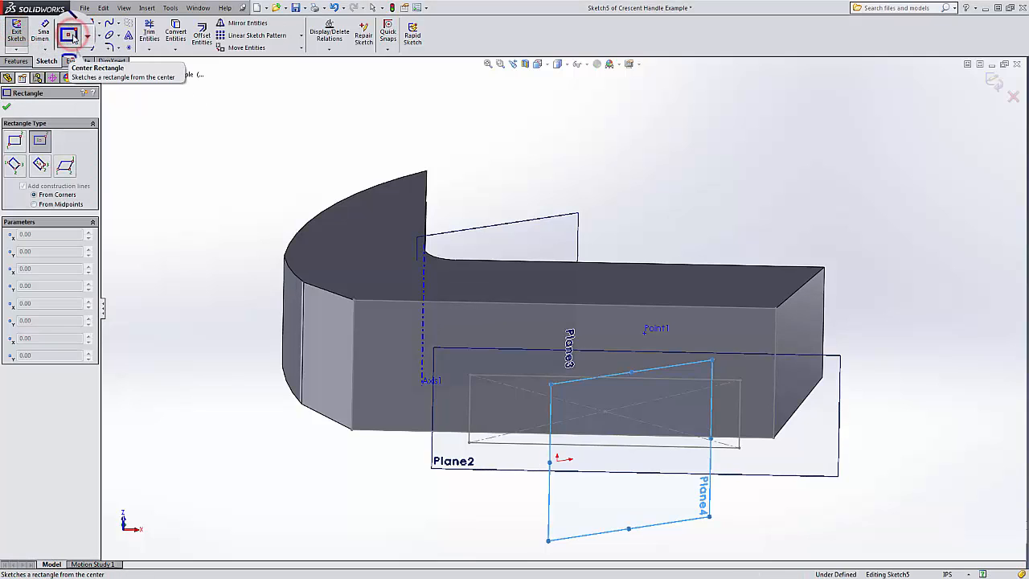
{"action": "left_click", "coordinate": [15, 140]}
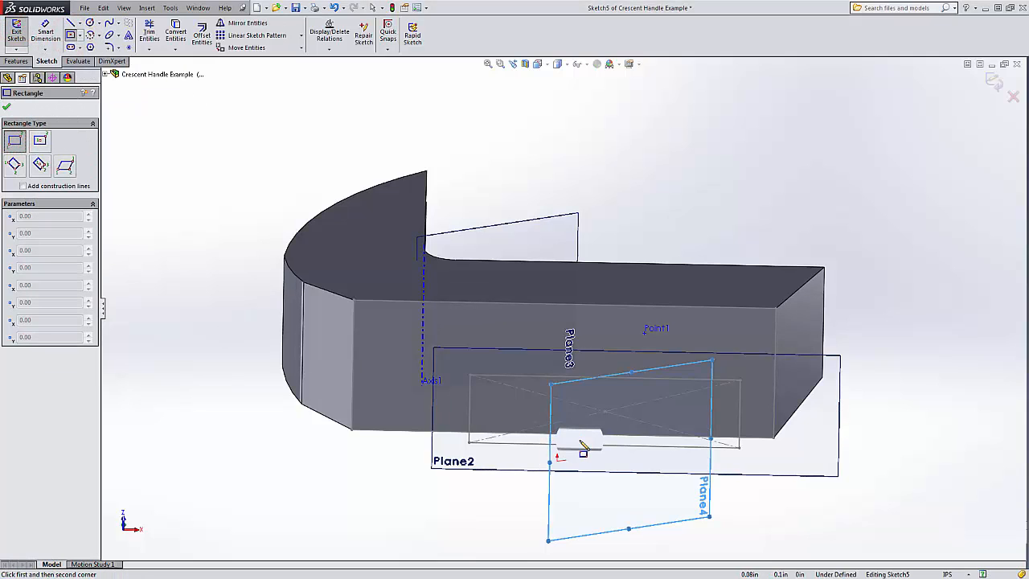
{"action": "middle_click_drag", "start_coordinate": [608, 452], "coordinate": [561, 392]}
{"action": "scroll", "coordinate": [562, 390], "scroll_direction": "down", "scroll_amount": 1}
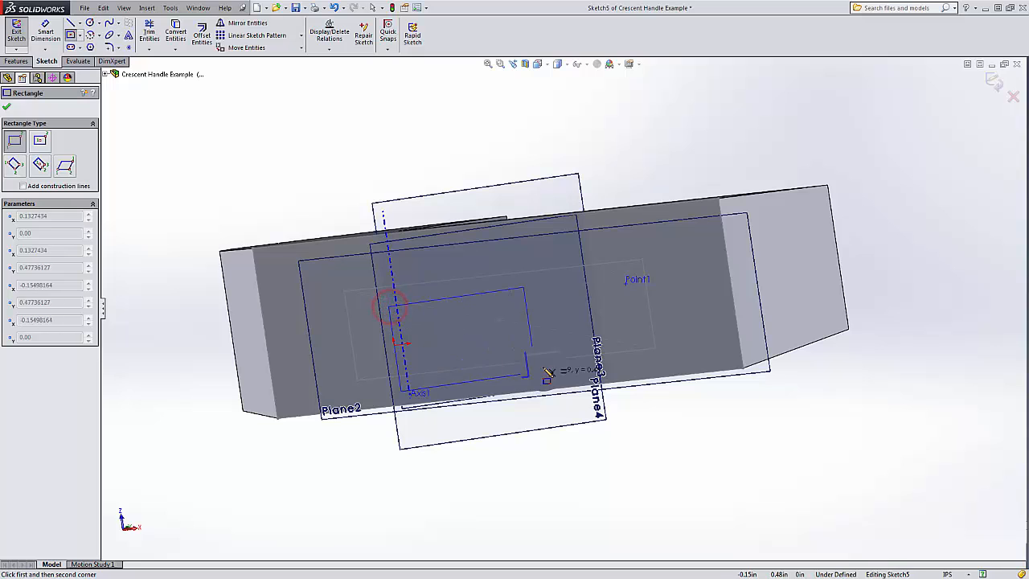
{"action": "left_click", "coordinate": [554, 357]}
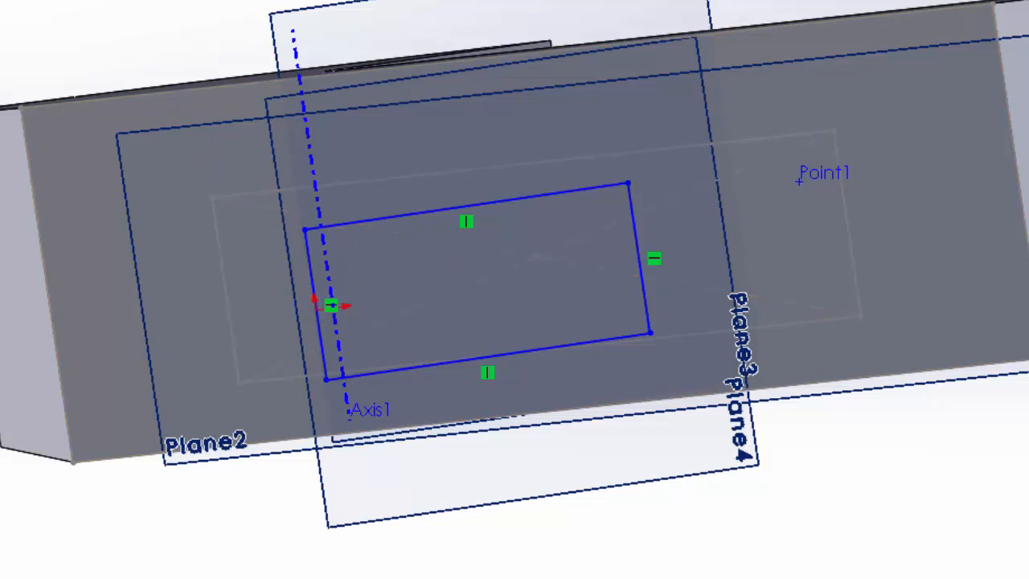
- Try moving the Plane4 rectangle's short side away from the sketch origin towards Axis1
{"action": "left_click", "coordinate": [321, 337]}
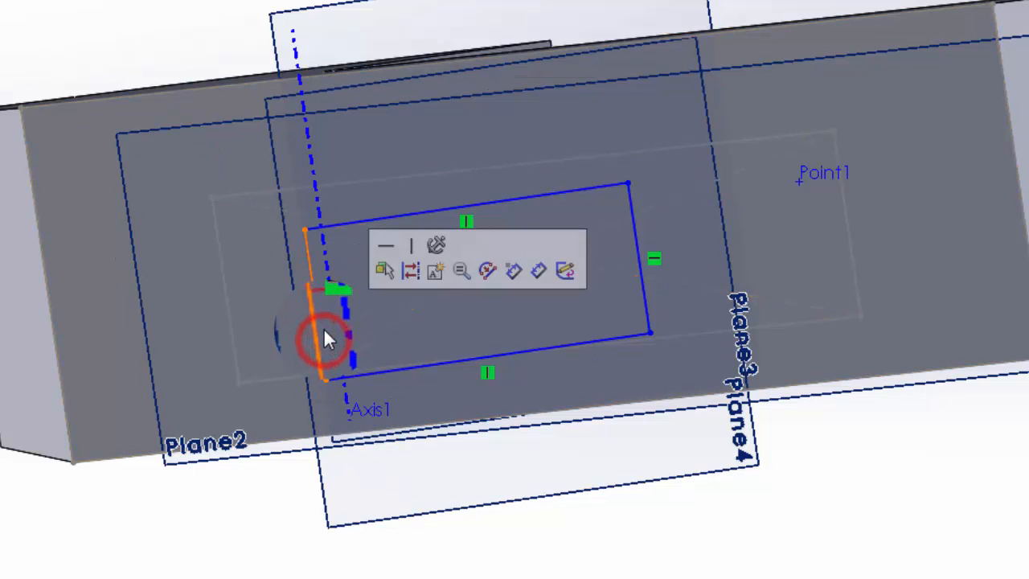
{"action": "scroll", "coordinate": [325, 317], "scroll_direction": "down", "scroll_amount": 5}
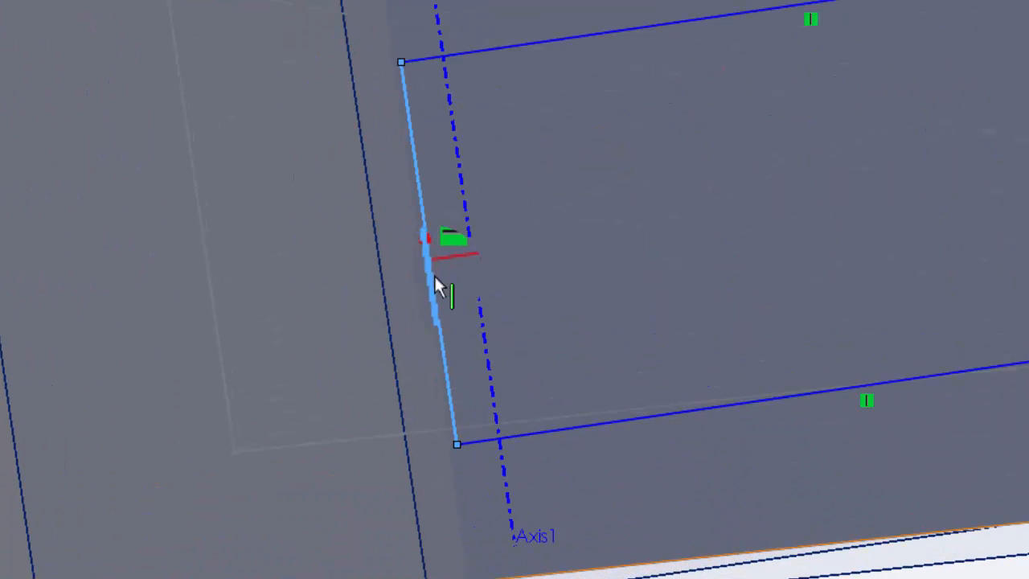
{"action": "scroll", "coordinate": [474, 269], "scroll_direction": "down", "scroll_amount": 5}
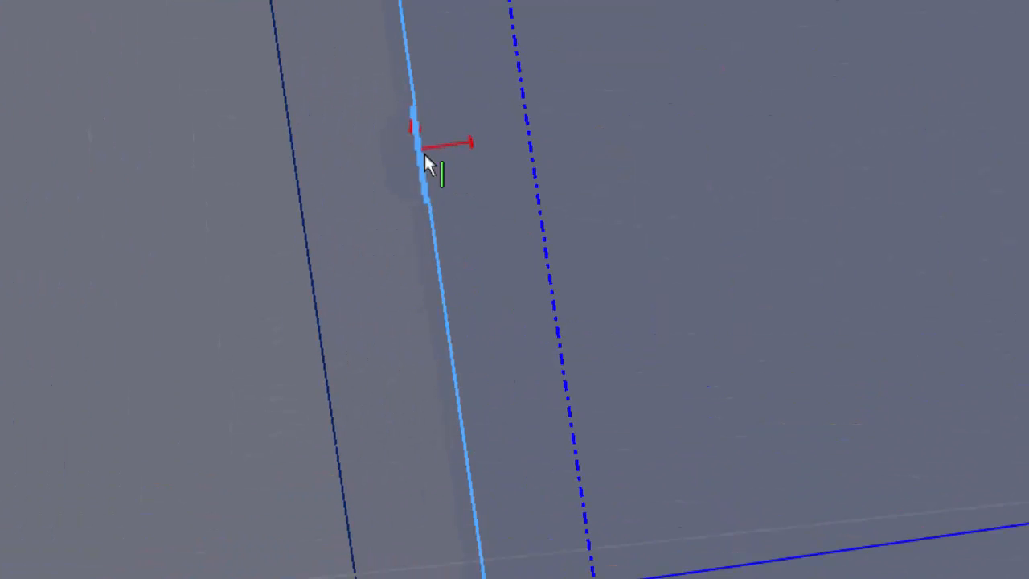
{"action": "left_click_drag", "start_coordinate": [456, 171], "coordinate": [473, 175]}
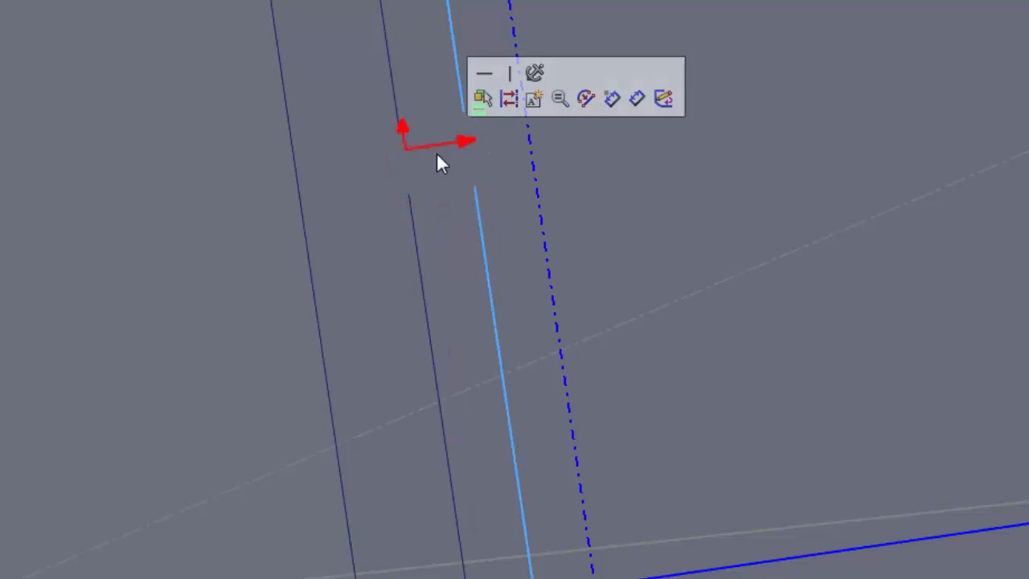
{"action": "left_click", "coordinate": [426, 161]}
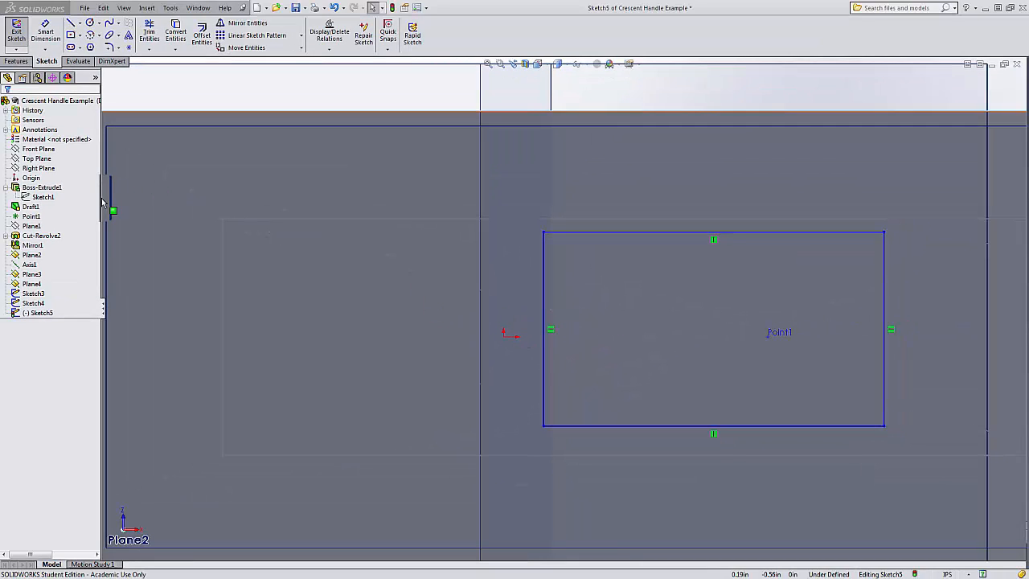
- Add a Midpoint relation between the origin and the Plane4 rectangle's nearest short side, and narrow the rectangle to about 0.18 in
{"action": "left_click", "coordinate": [31, 178]}
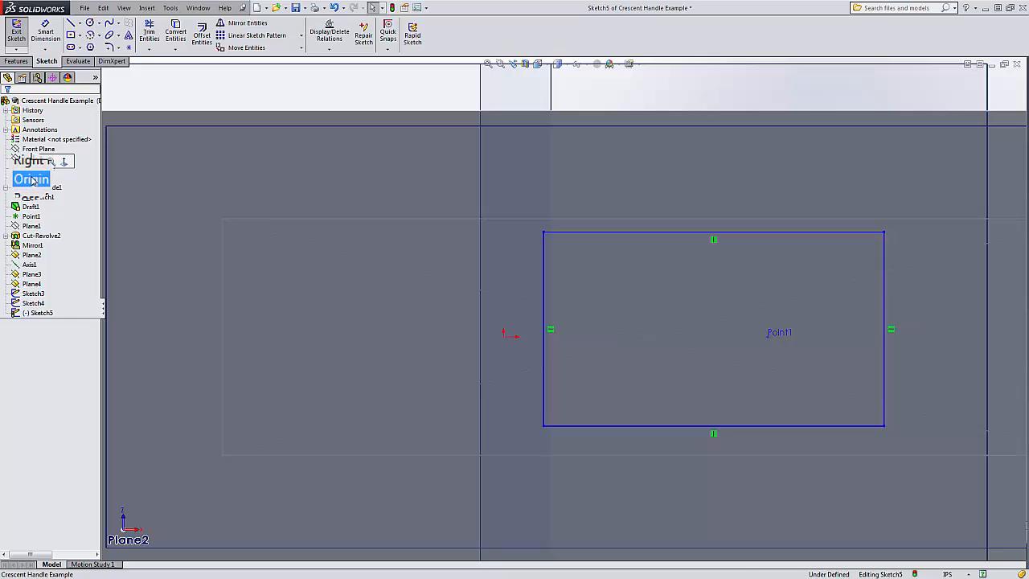
{"action": "left_click", "coordinate": [543, 322], "text": "ctrl"}
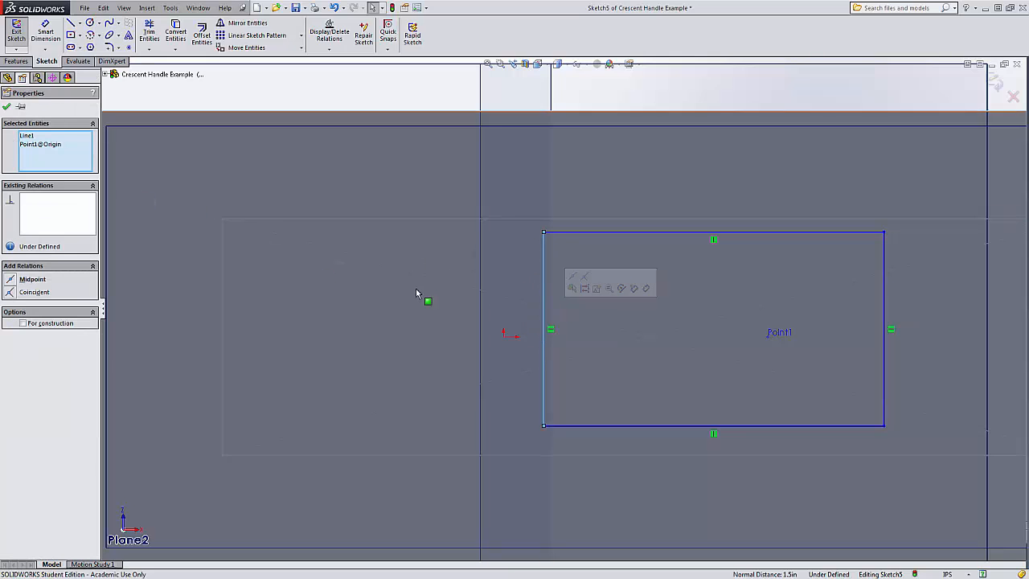
{"action": "left_click", "coordinate": [12, 280]}
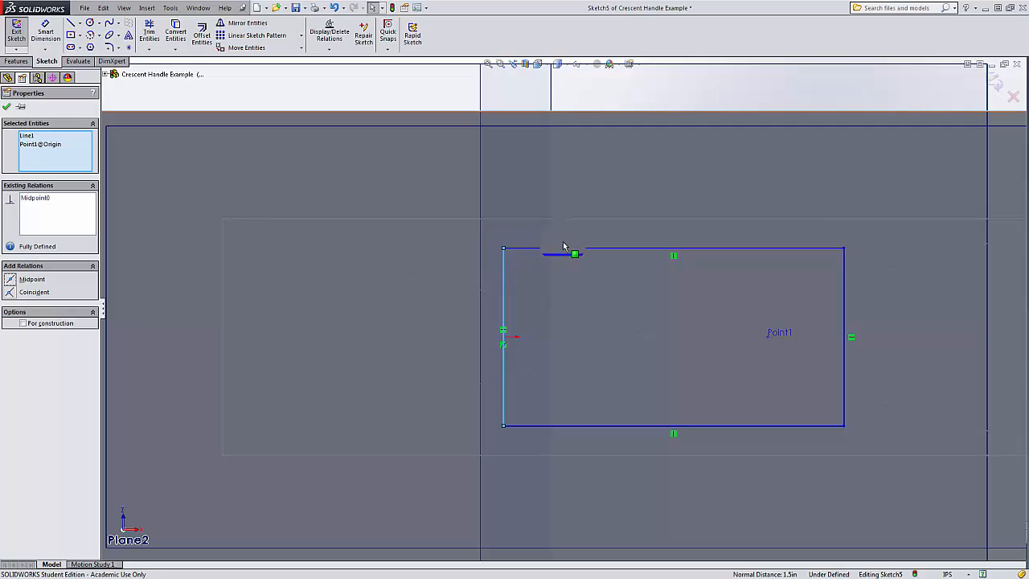
{"action": "left_click_drag", "start_coordinate": [562, 245], "coordinate": [566, 267]}
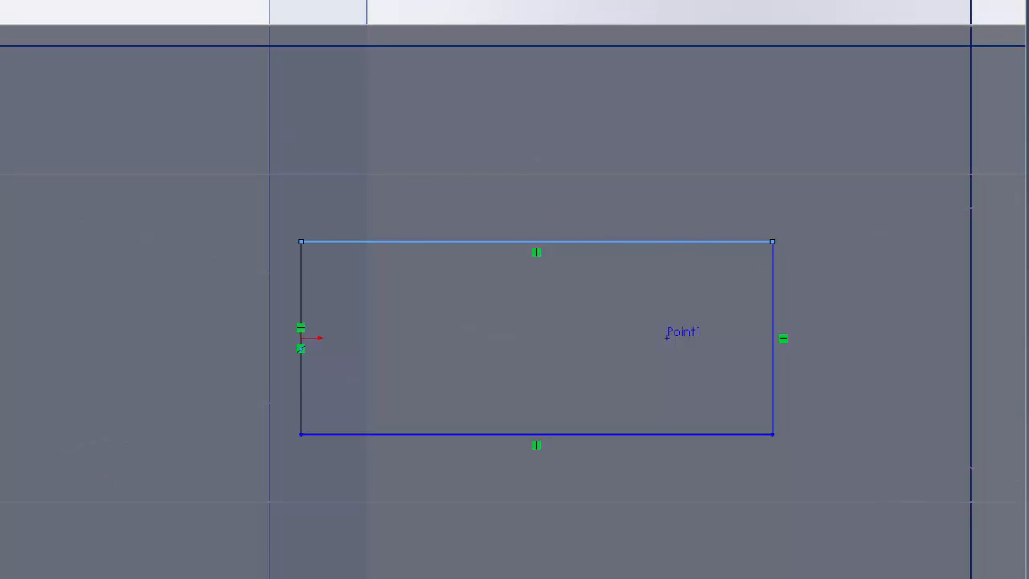
- Dimension the Plane4 rectangle at 0.83 in long and 0.30 in wide
{"action": "left_click", "coordinate": [518, 244]}
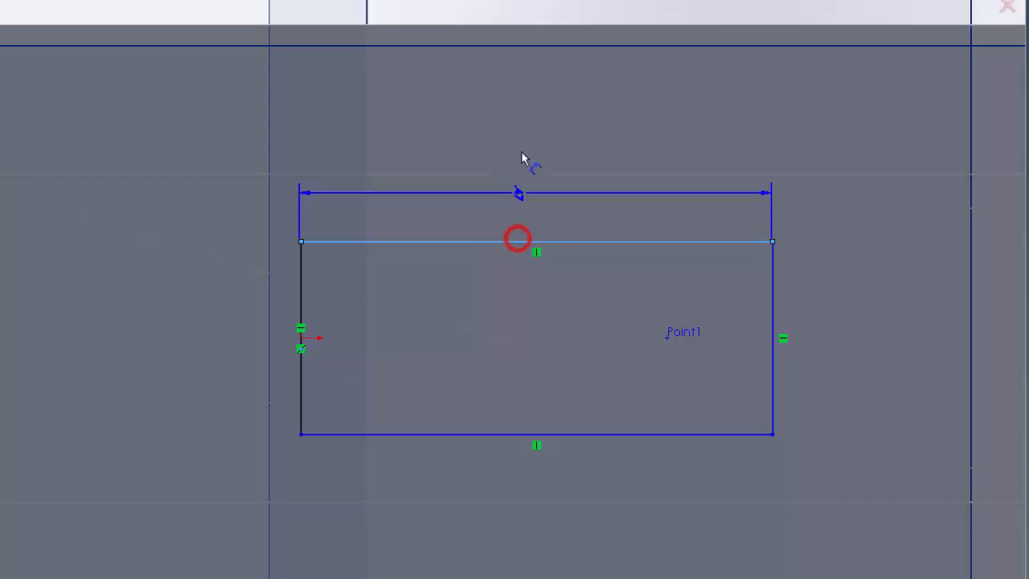
{"action": "left_click", "coordinate": [523, 120]}
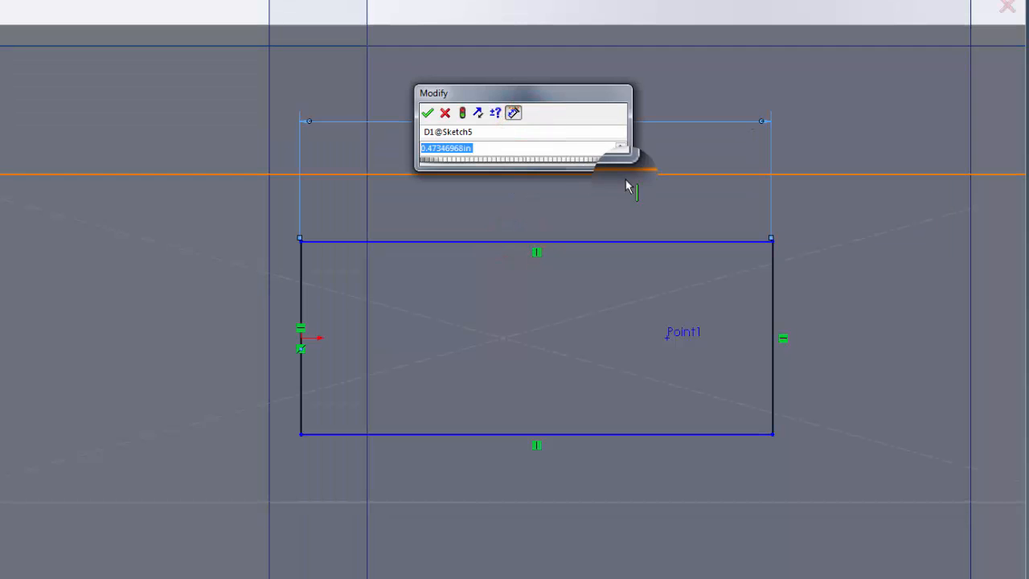
{"action": "type", "text": ".45"}
{"action": "key", "text": "Return"}
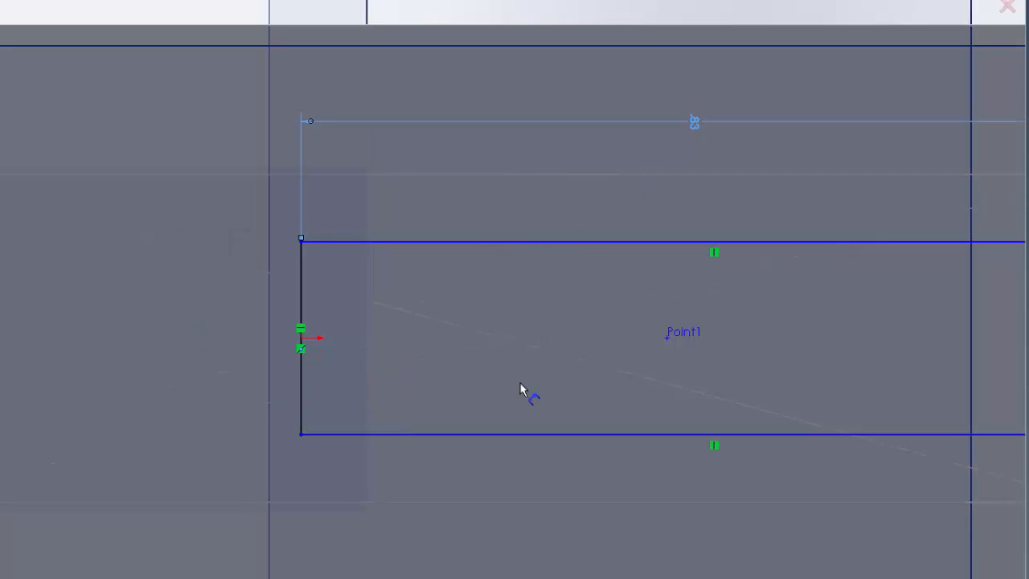
{"action": "key", "text": "f"}
{"action": "left_click", "coordinate": [683, 329]}
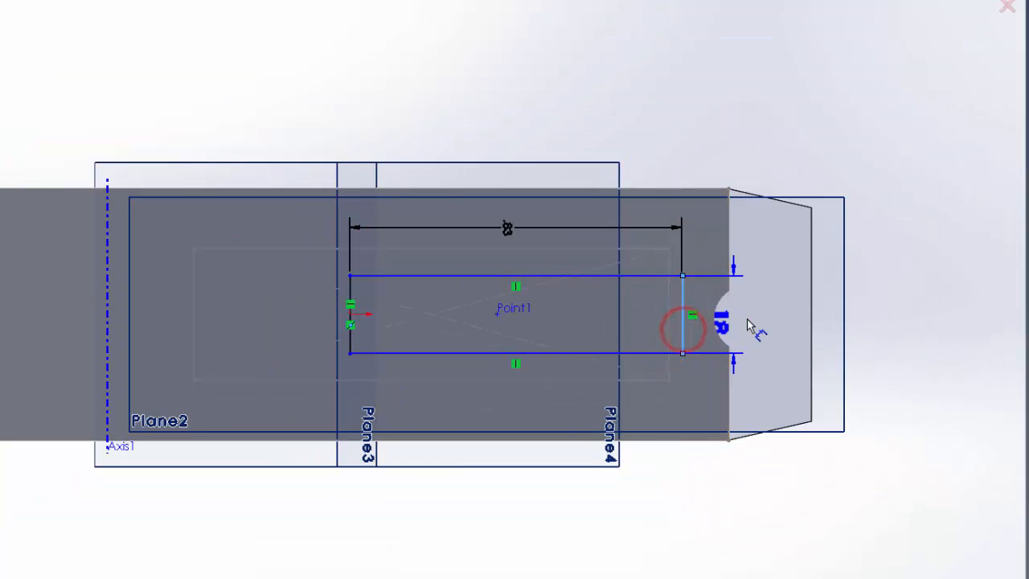
{"action": "left_click", "coordinate": [747, 325]}
{"action": "type", "text": "3"}
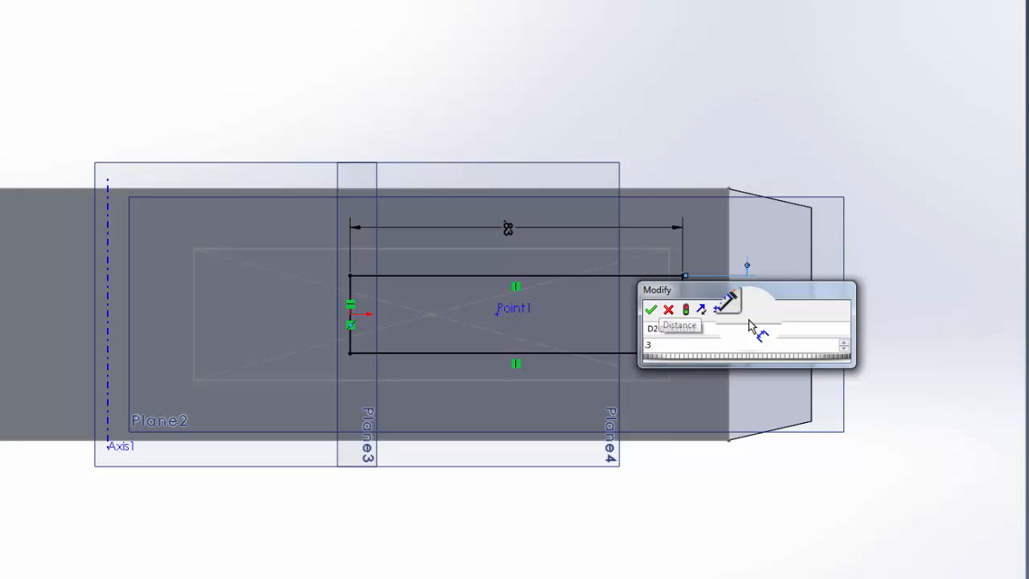
{"action": "type", "text": "0"}
{"action": "key", "text": "Return"}
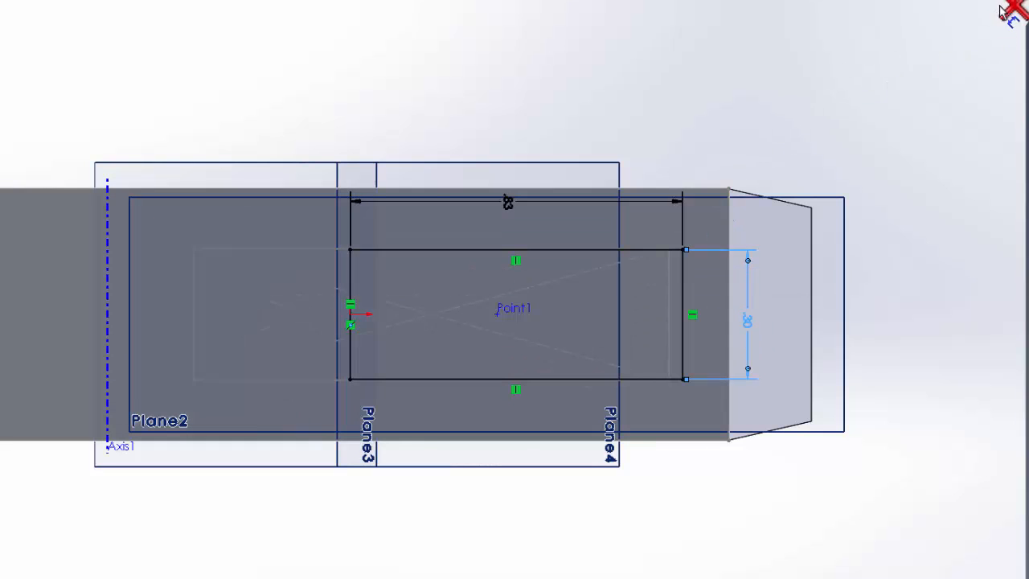
- Exit the finished Plane4 rectangle sketch
{"action": "left_click", "coordinate": [987, 5]}
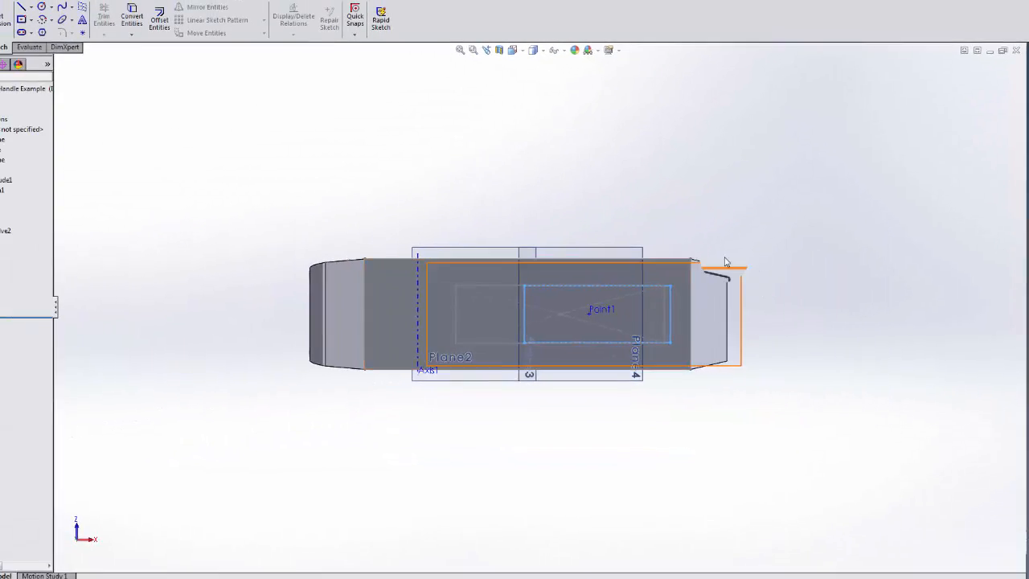
{"action": "middle_click_drag", "start_coordinate": [725, 295], "coordinate": [657, 341]}
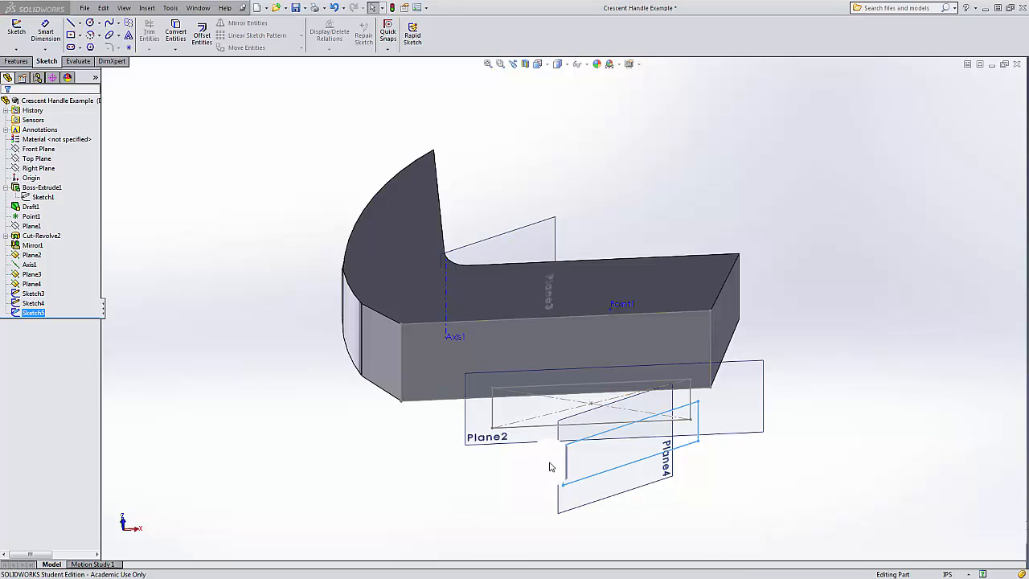
{"action": "left_click", "coordinate": [514, 462]}
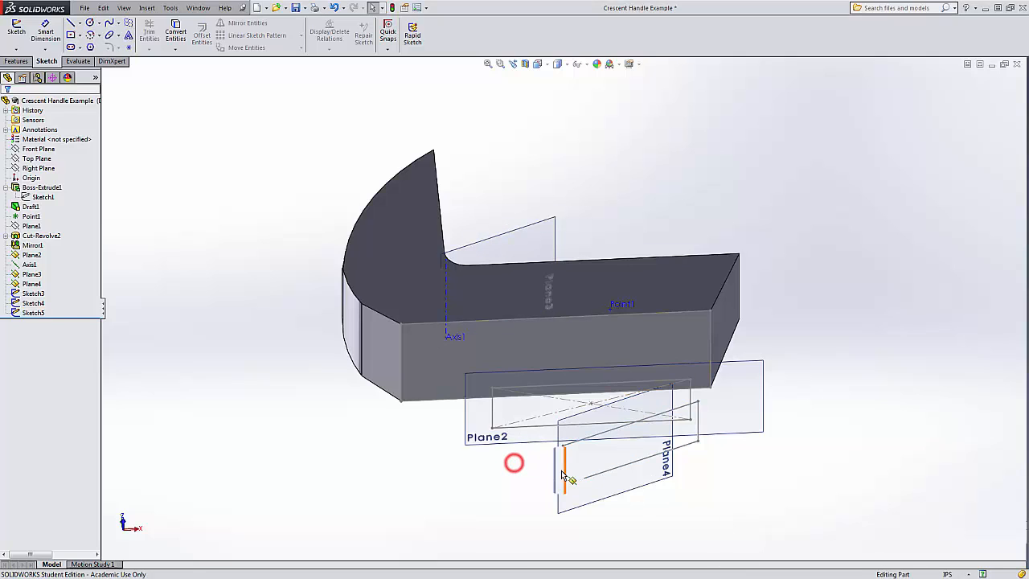
{"action": "scroll", "coordinate": [568, 463], "scroll_direction": "up", "scroll_amount": 5}
{"action": "mouse_move", "coordinate": [577, 393]}
{"action": "middle_mouse_down"}
{"action": "mouse_move", "coordinate": [563, 493]}
{"action": "mouse_move", "coordinate": [629, 498]}
{"action": "middle_mouse_up"}
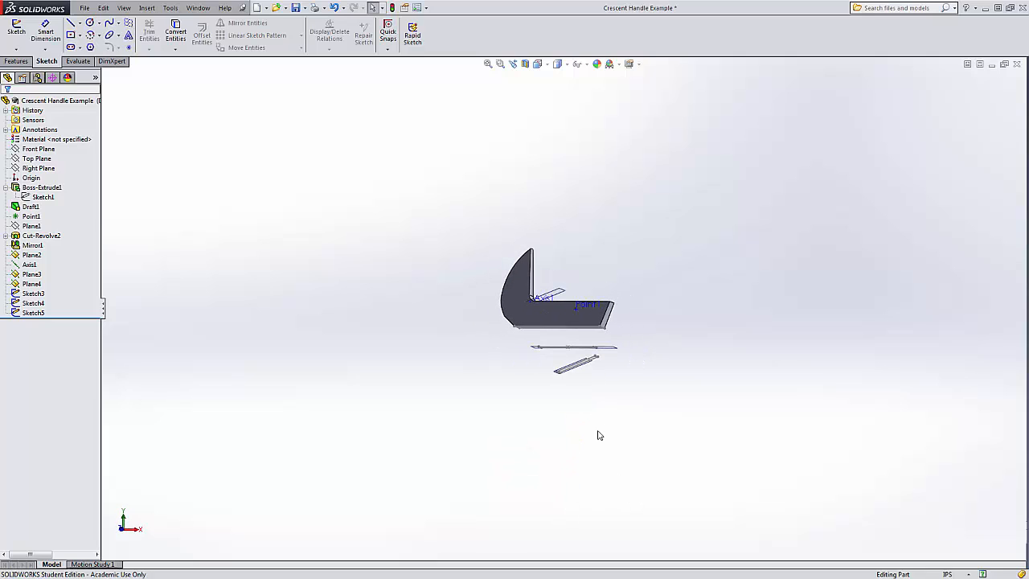
{"action": "scroll", "coordinate": [598, 430], "scroll_direction": "up", "scroll_amount": 3}
{"action": "scroll", "coordinate": [596, 420], "scroll_direction": "down", "scroll_amount": 3}
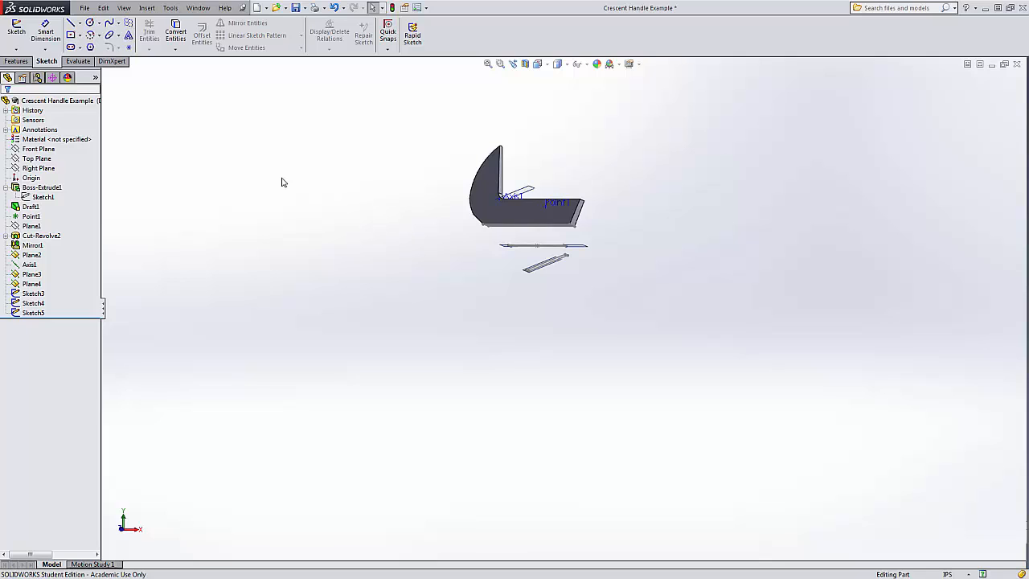
- Start a new sketch on the Front Plane and orient the view to the front
{"action": "left_click", "coordinate": [18, 36]}
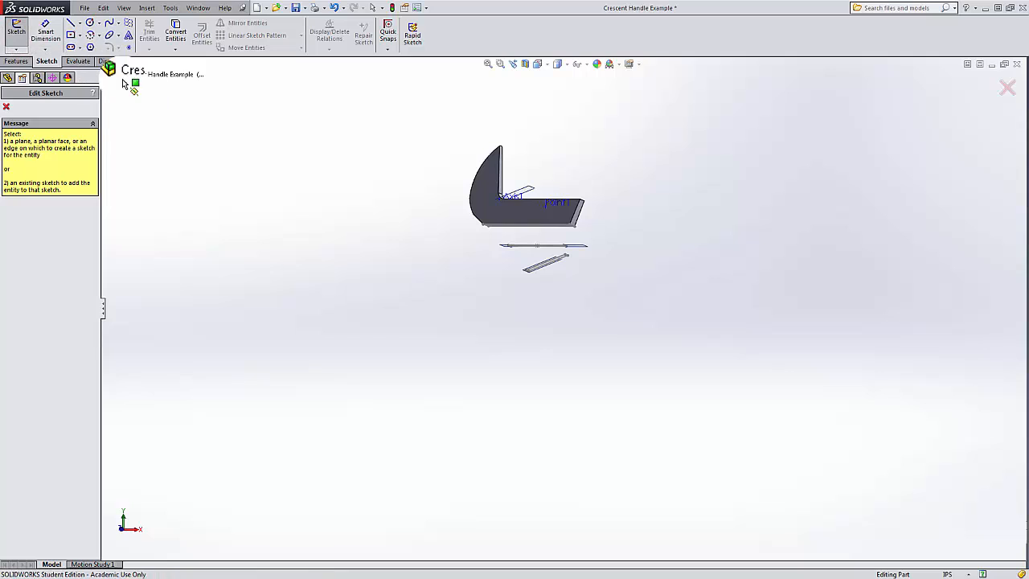
{"action": "left_click", "coordinate": [115, 74]}
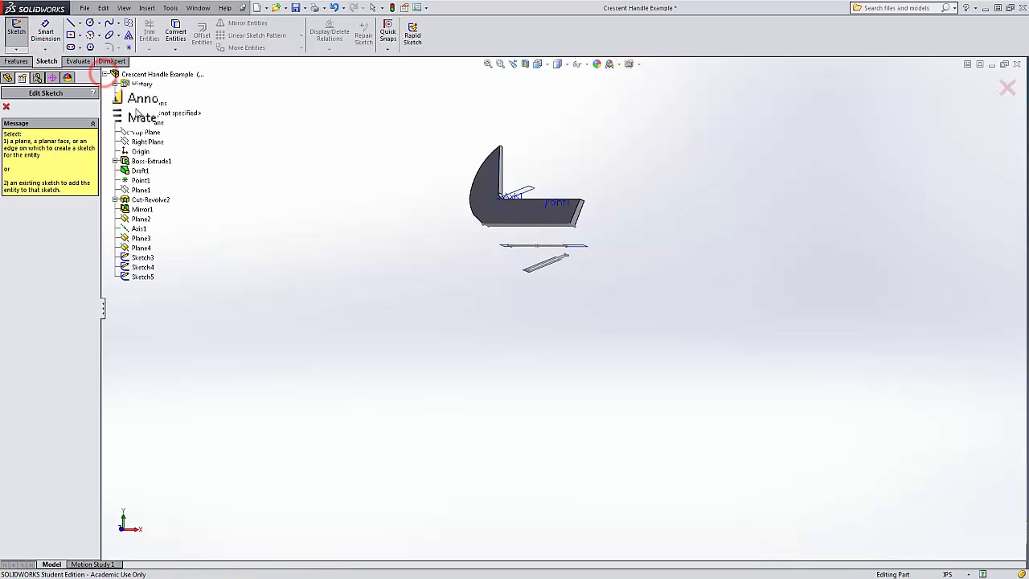
{"action": "left_click", "coordinate": [146, 124]}
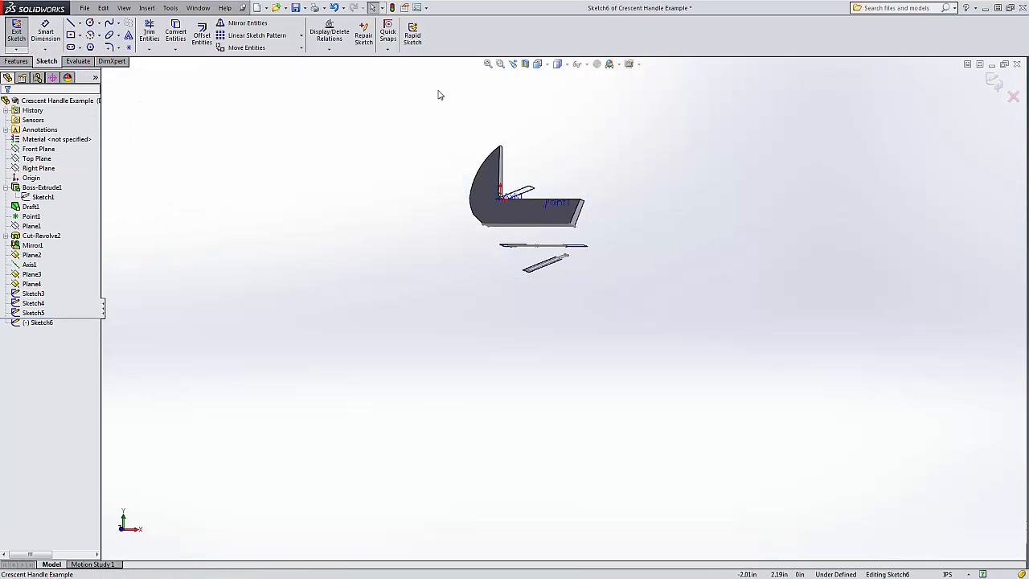
{"action": "left_click", "coordinate": [537, 63]}
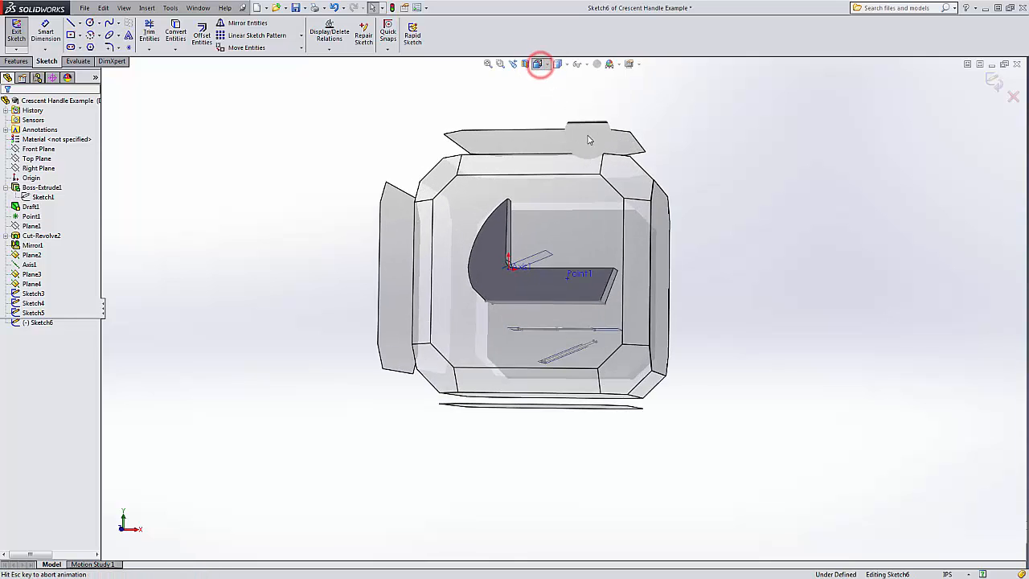
{"action": "left_click", "coordinate": [597, 221]}
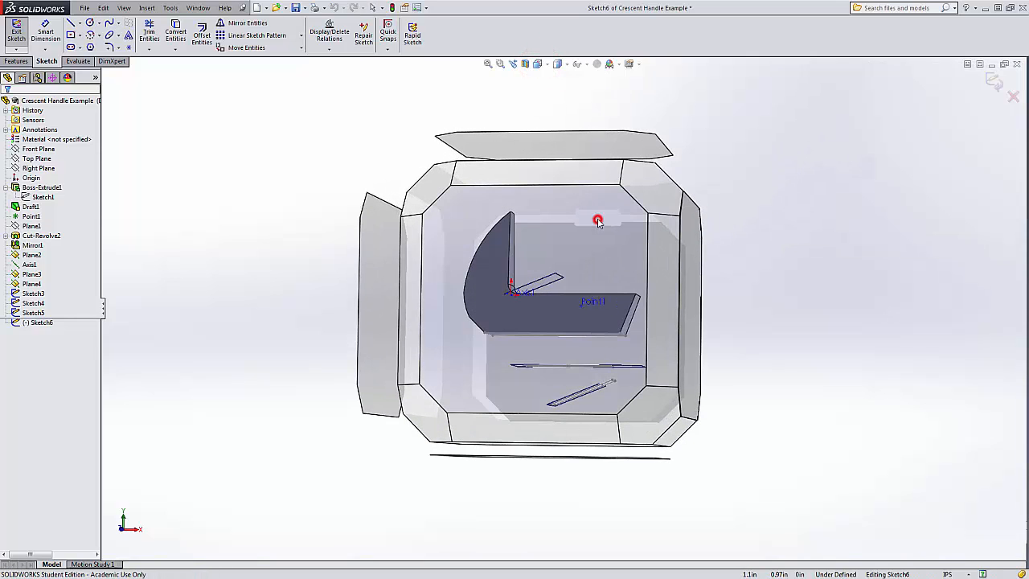
{"action": "scroll", "coordinate": [567, 399], "scroll_direction": "up", "scroll_amount": 9}
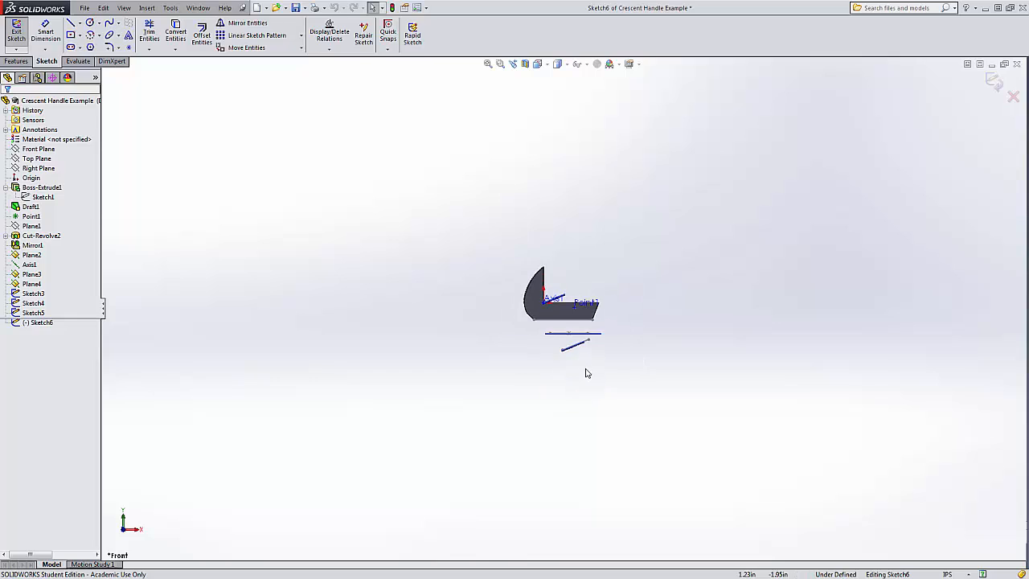
{"action": "scroll", "coordinate": [586, 372], "scroll_direction": "down", "scroll_amount": 5}
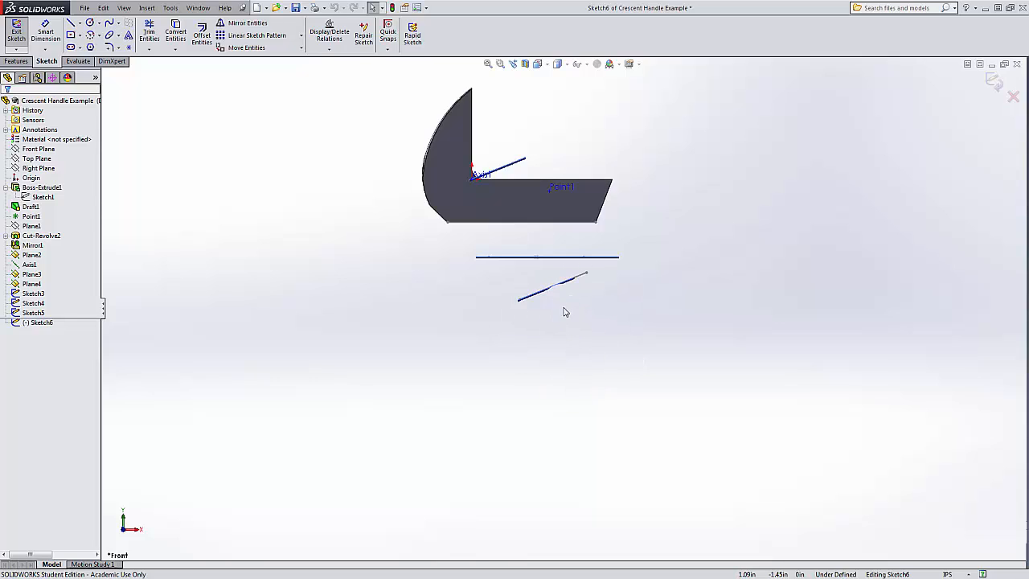
{"action": "scroll", "coordinate": [565, 301], "scroll_direction": "down", "scroll_amount": 4}
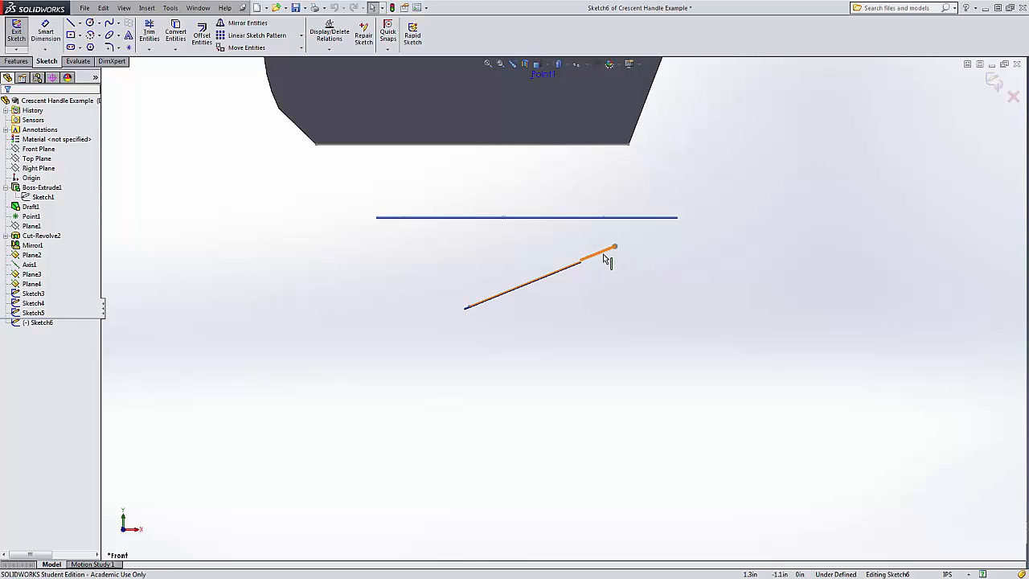
- Sketch a downward line from the Plane4 rectangle's near end, a tangent arc of about 1.12 in radius, and a line back to its other end
{"action": "left_click", "coordinate": [32, 312]}
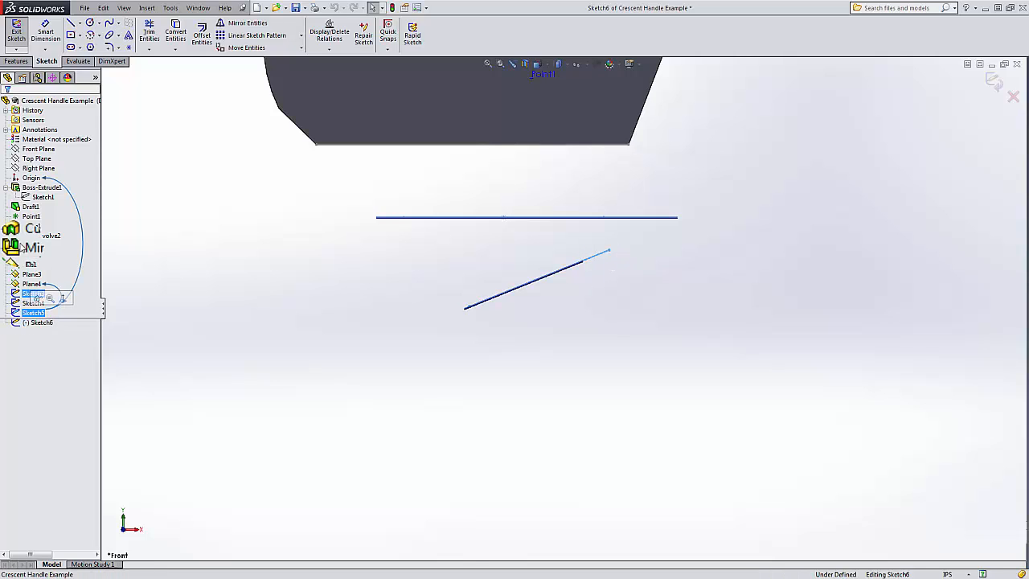
{"action": "left_click", "coordinate": [71, 22]}
{"action": "scroll", "coordinate": [592, 390], "scroll_direction": "up", "scroll_amount": 8}
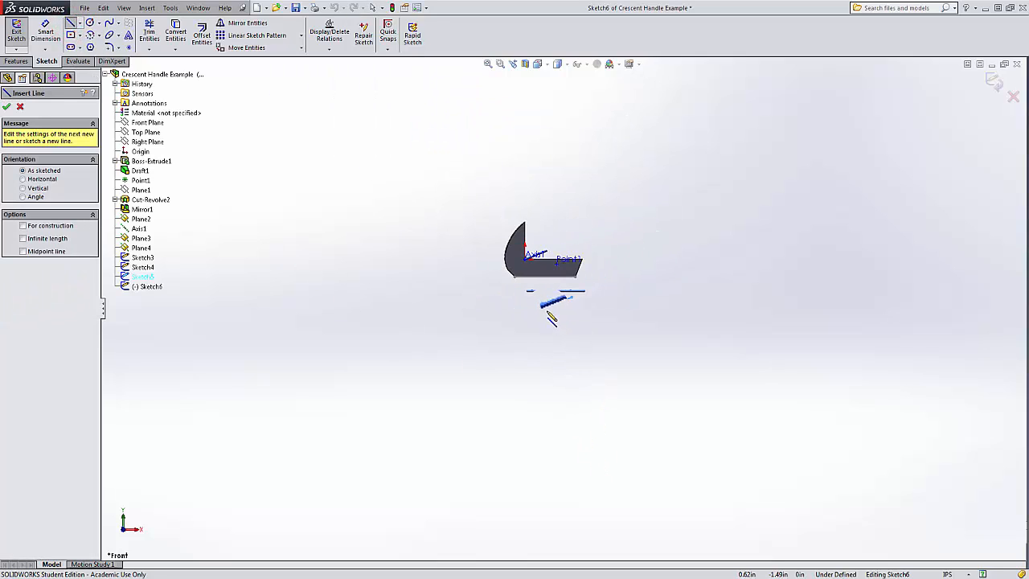
{"action": "scroll", "coordinate": [549, 315], "scroll_direction": "down", "scroll_amount": 6}
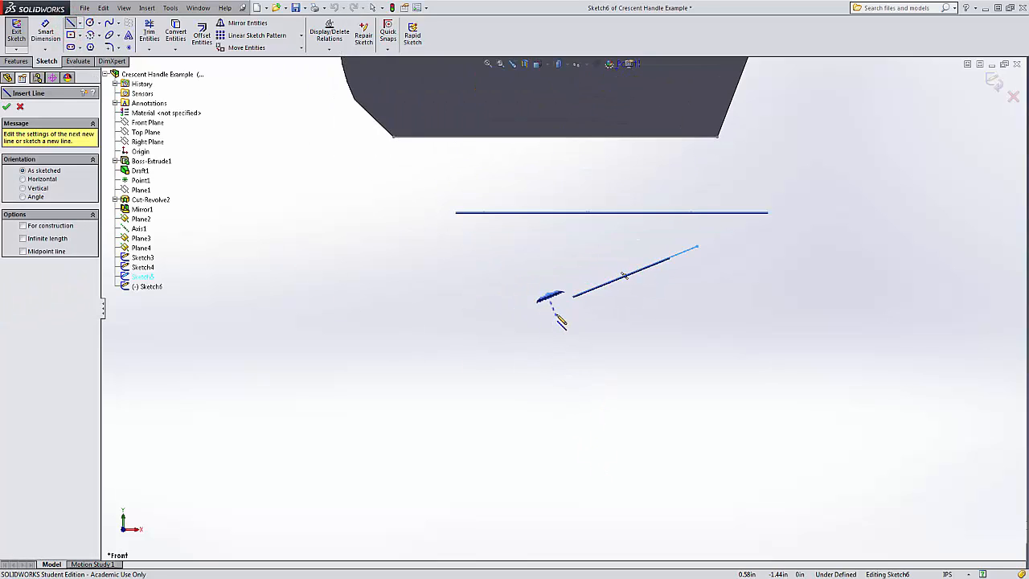
{"action": "left_click", "coordinate": [550, 292]}
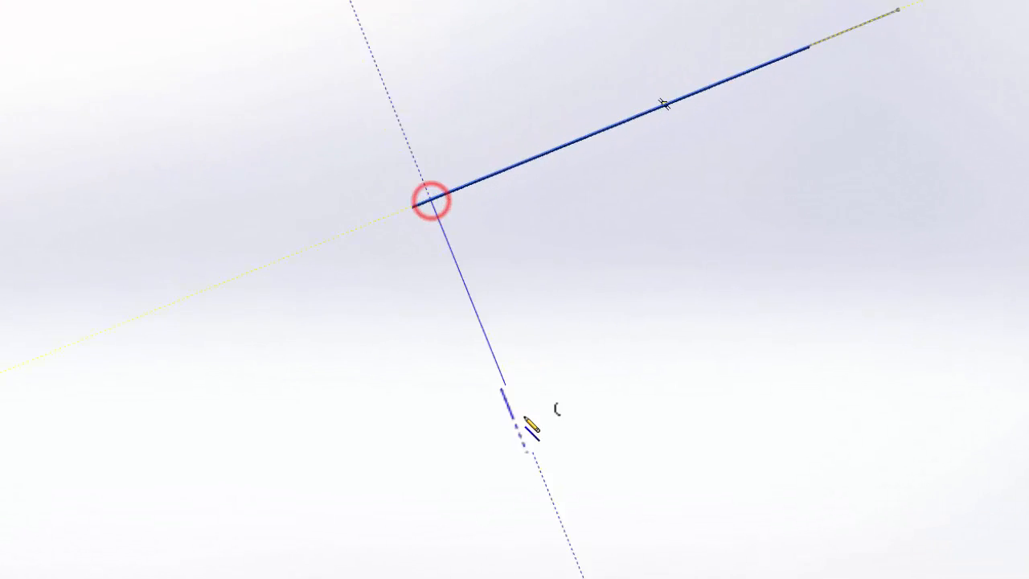
{"action": "scroll", "coordinate": [602, 417], "scroll_direction": "up", "scroll_amount": 9}
{"action": "scroll", "coordinate": [518, 414], "scroll_direction": "up", "scroll_amount": 4}
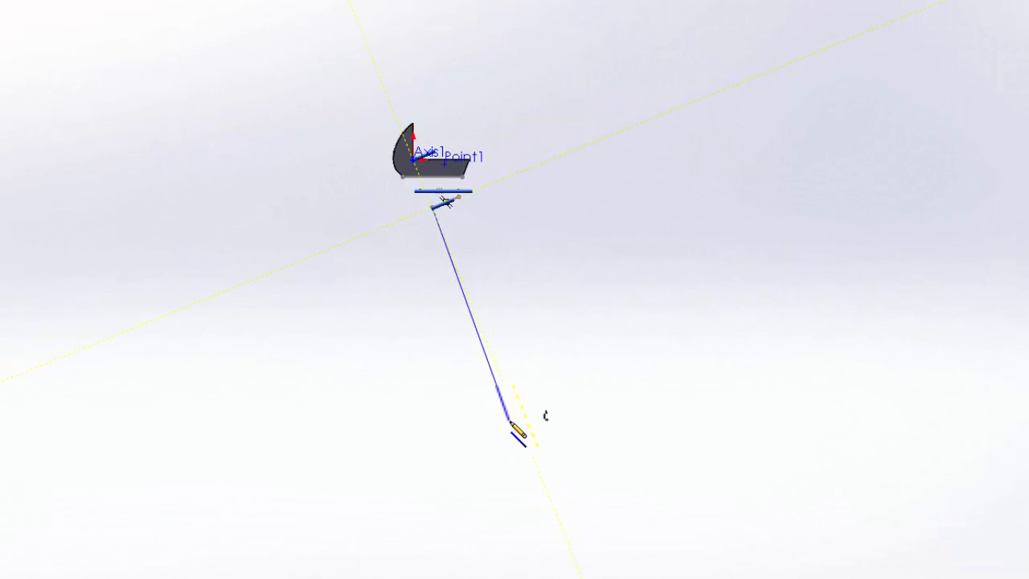
{"action": "left_click", "coordinate": [475, 341]}
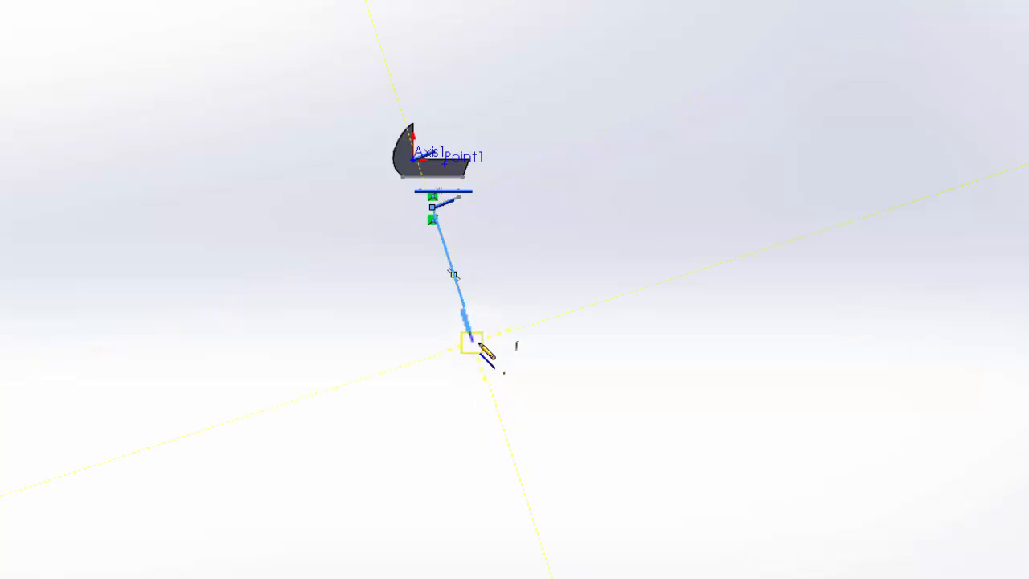
{"action": "left_click", "coordinate": [543, 306]}
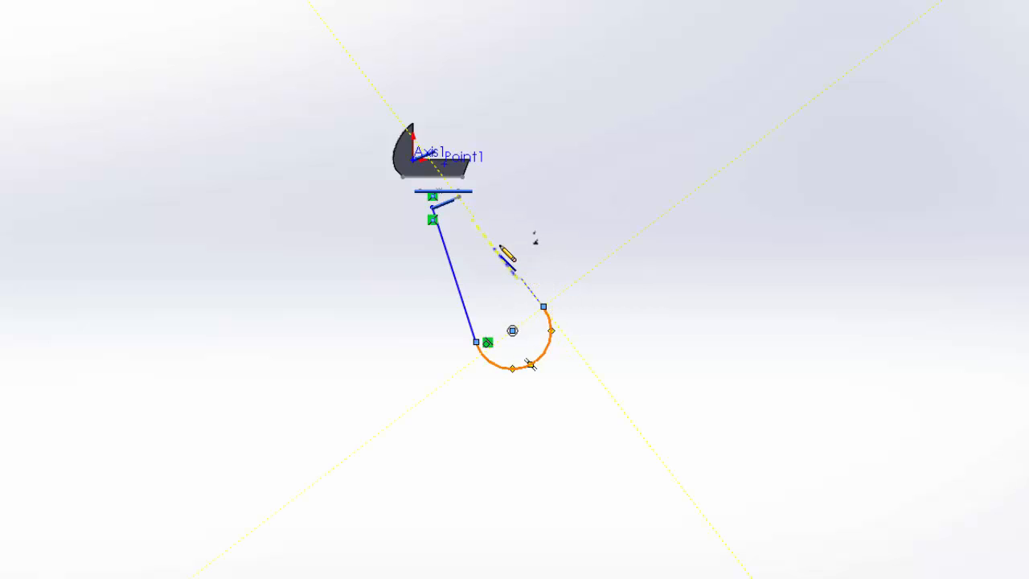
{"action": "scroll", "coordinate": [501, 241], "scroll_direction": "down", "scroll_amount": 6}
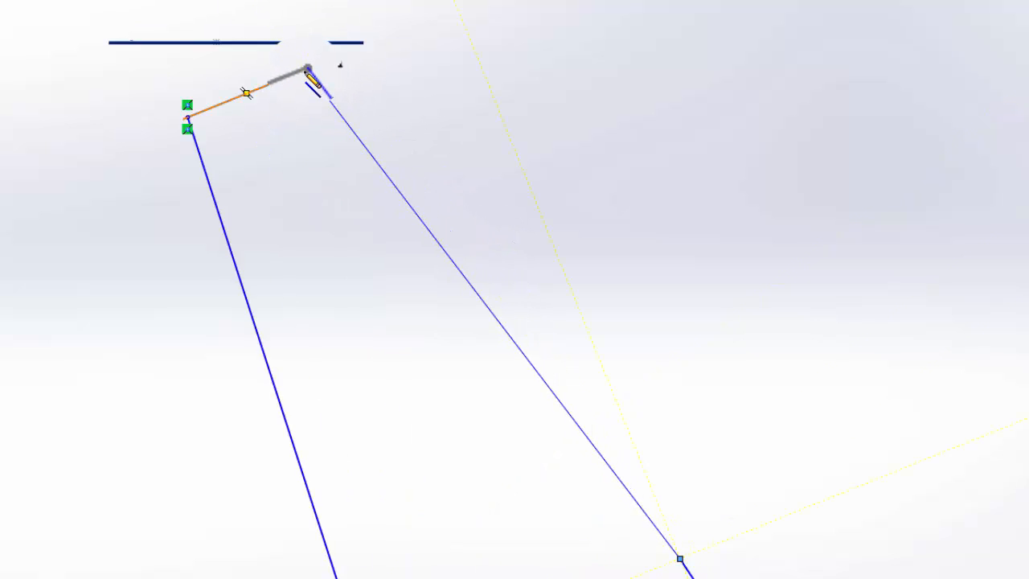
{"action": "left_click", "coordinate": [305, 69]}
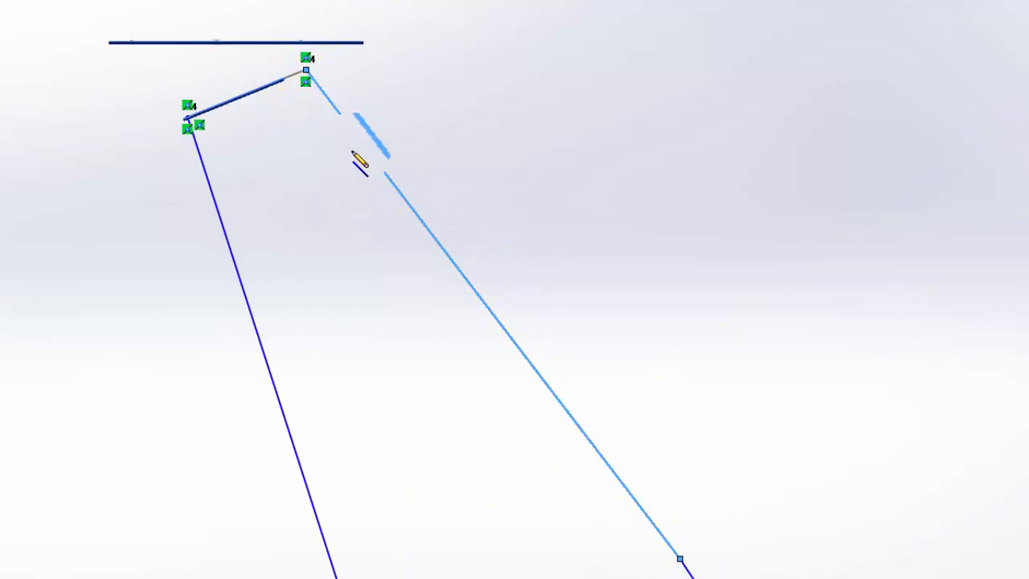
{"action": "key", "text": "Escape"}
- Make the second line tangent to the arc and sketch a circle about 1.42 in in diameter centred on the arc's centre
{"action": "scroll", "coordinate": [386, 268], "scroll_direction": "up", "scroll_amount": 4}
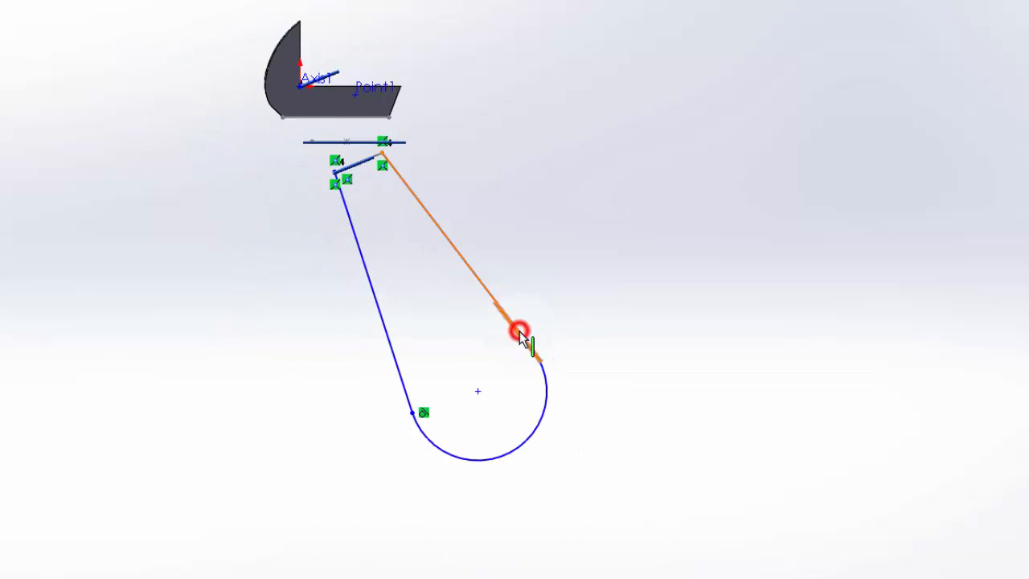
{"action": "left_click", "coordinate": [519, 335]}
{"action": "left_click", "coordinate": [547, 373], "text": "ctrl"}
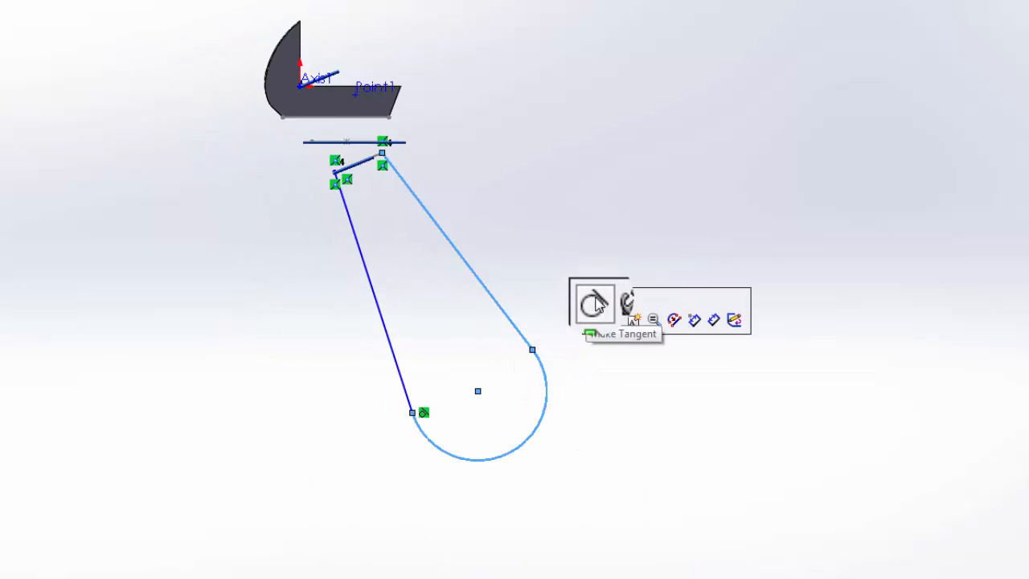
{"action": "left_click", "coordinate": [596, 303]}
{"action": "left_click", "coordinate": [603, 245]}
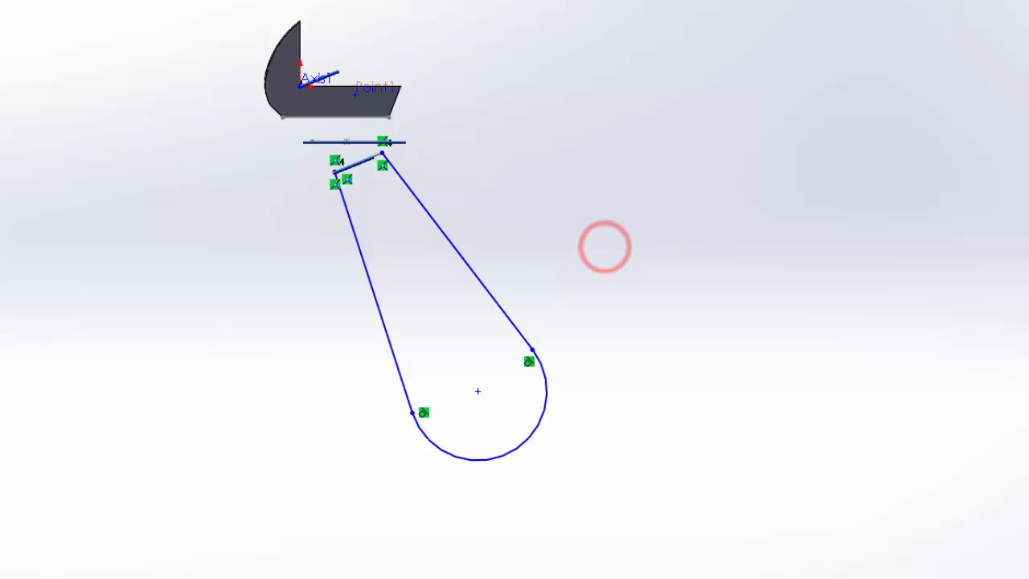
{"action": "left_click", "coordinate": [476, 392]}
{"action": "left_click", "coordinate": [495, 432]}
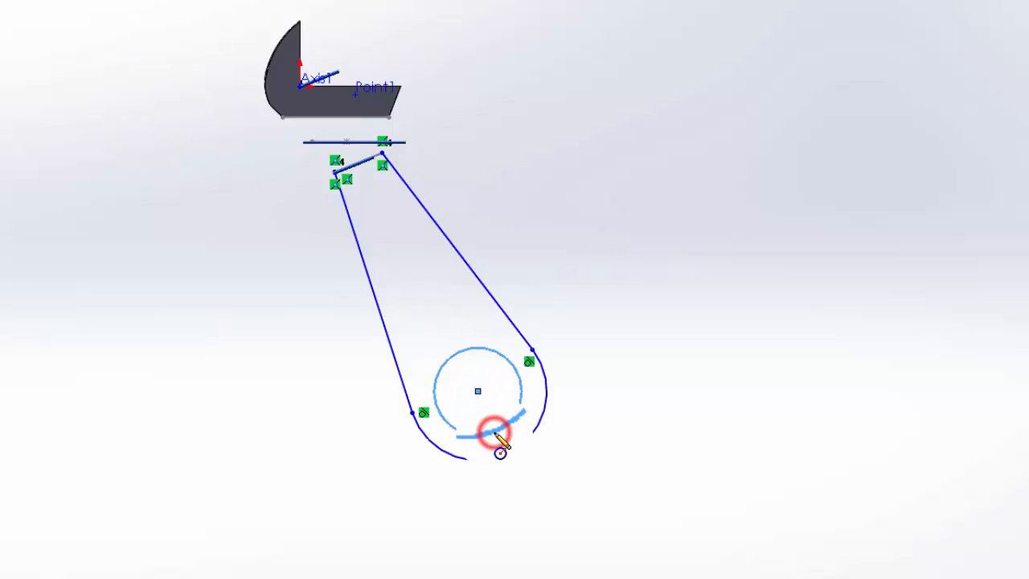
- Dimension the arc's radius at 0.50 in and the concentric circle's diameter at 0.40 in
{"action": "left_click", "coordinate": [89, 4]}
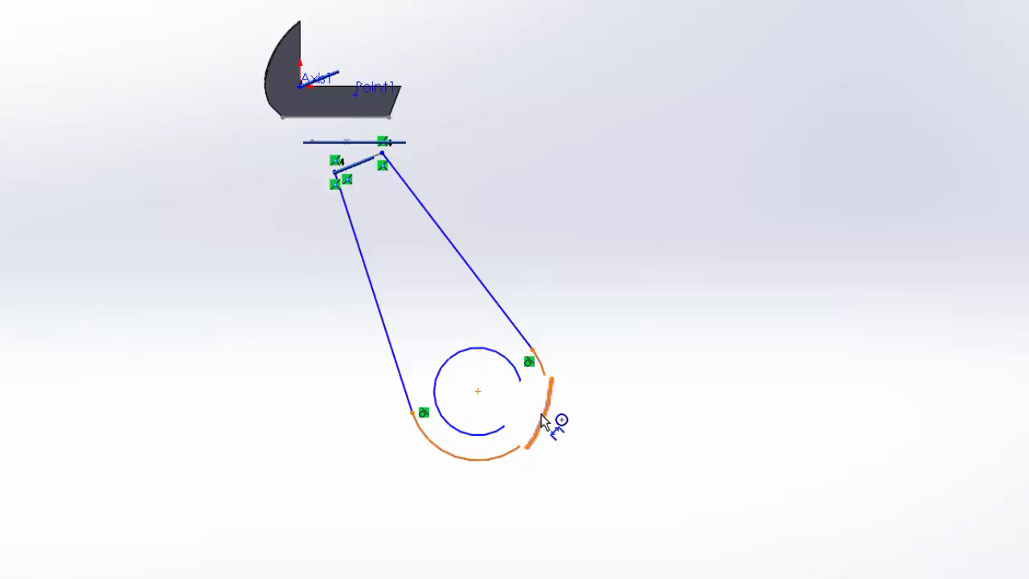
{"action": "left_click", "coordinate": [544, 413]}
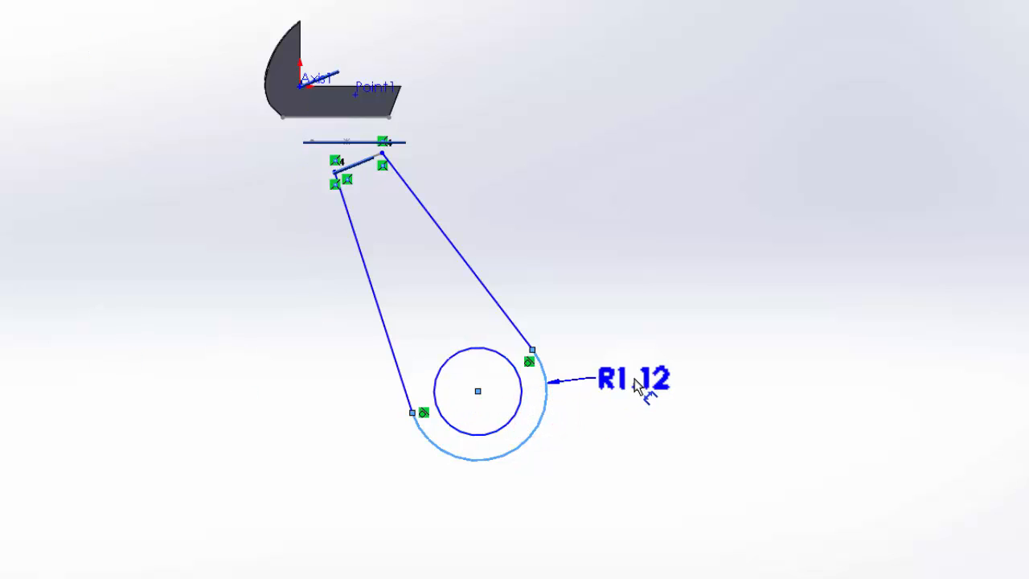
{"action": "left_click", "coordinate": [635, 379]}
{"action": "type", "text": ".5"}
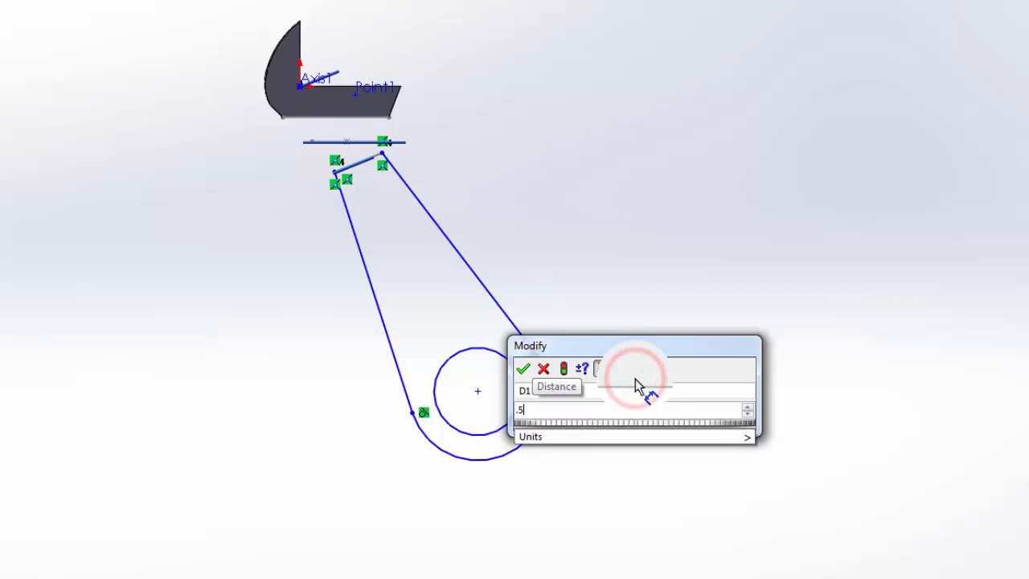
{"action": "key", "text": "Return"}
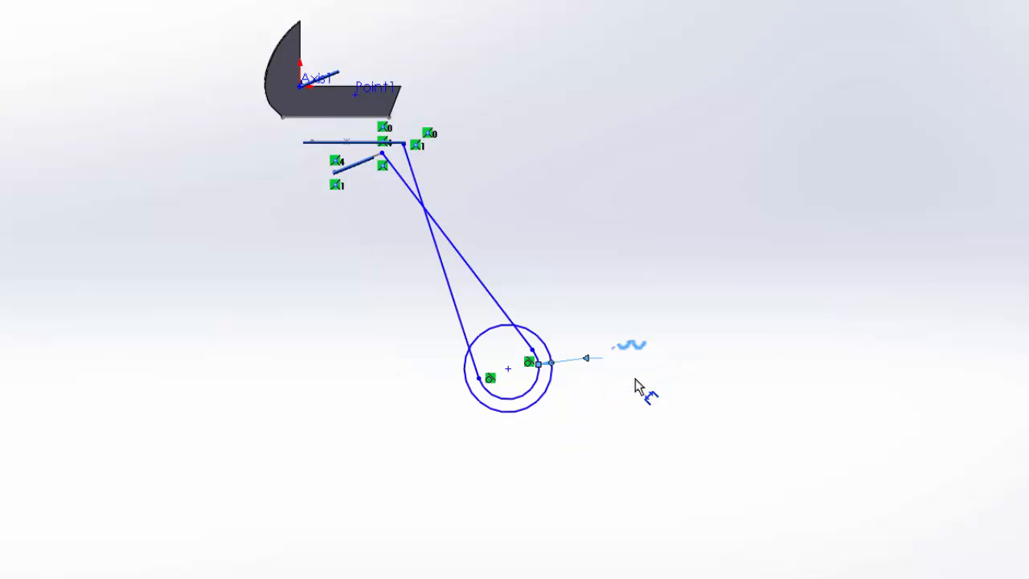
{"action": "left_click", "coordinate": [542, 398]}
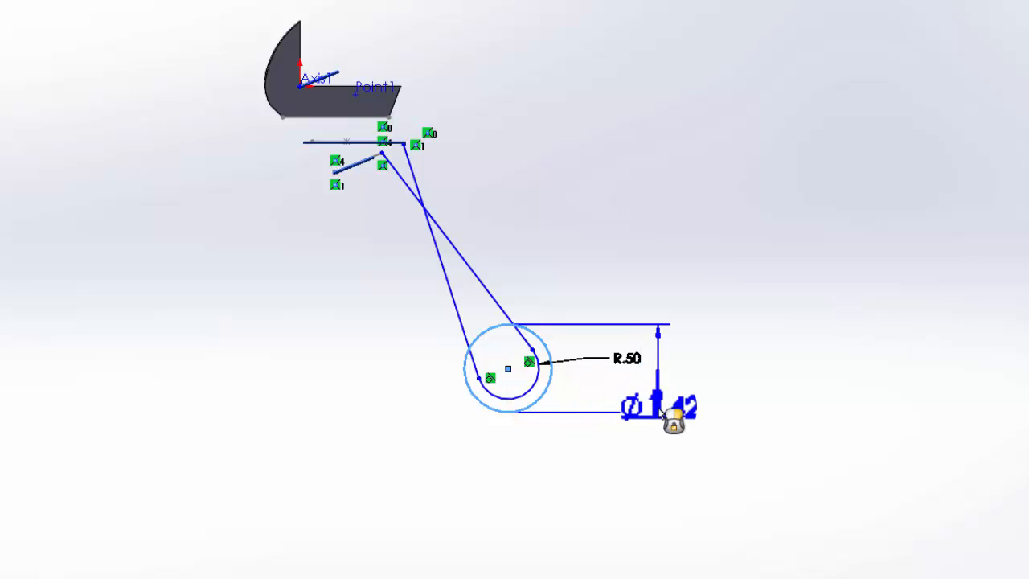
{"action": "left_click", "coordinate": [692, 412]}
{"action": "type", "text": ".4"}
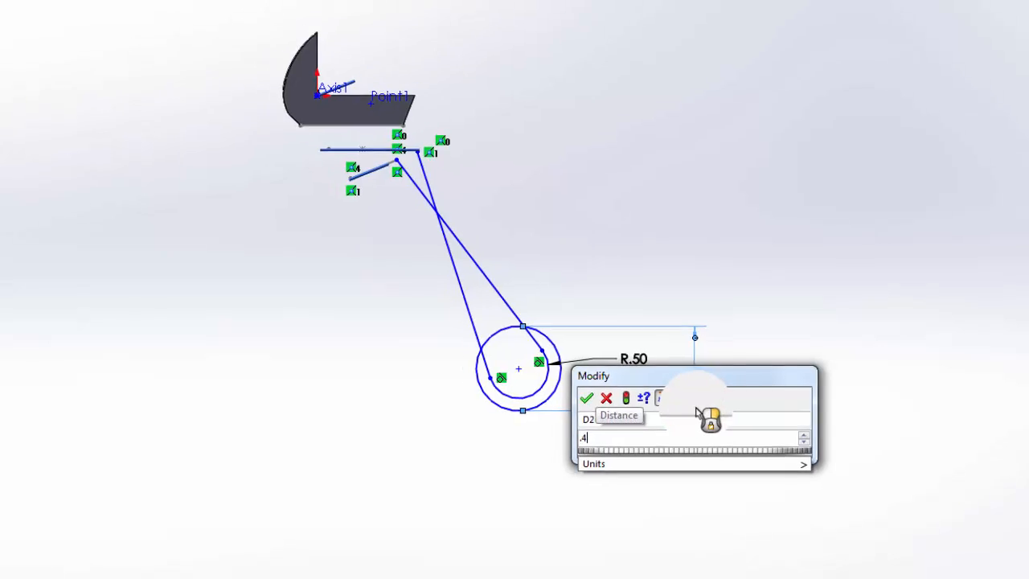
{"action": "key", "text": "Return"}
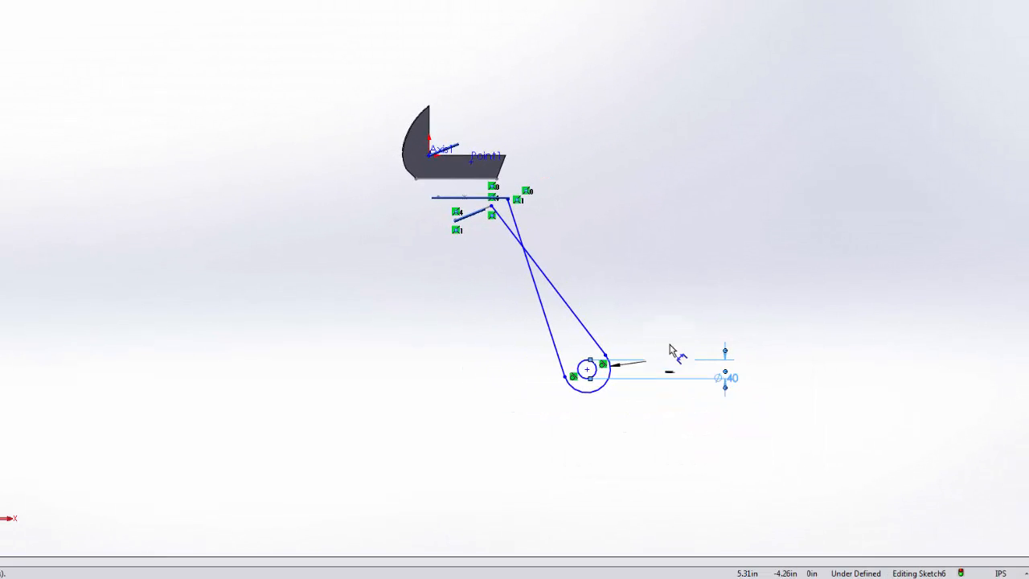
{"action": "scroll", "coordinate": [555, 293], "scroll_direction": "down", "scroll_amount": 5}
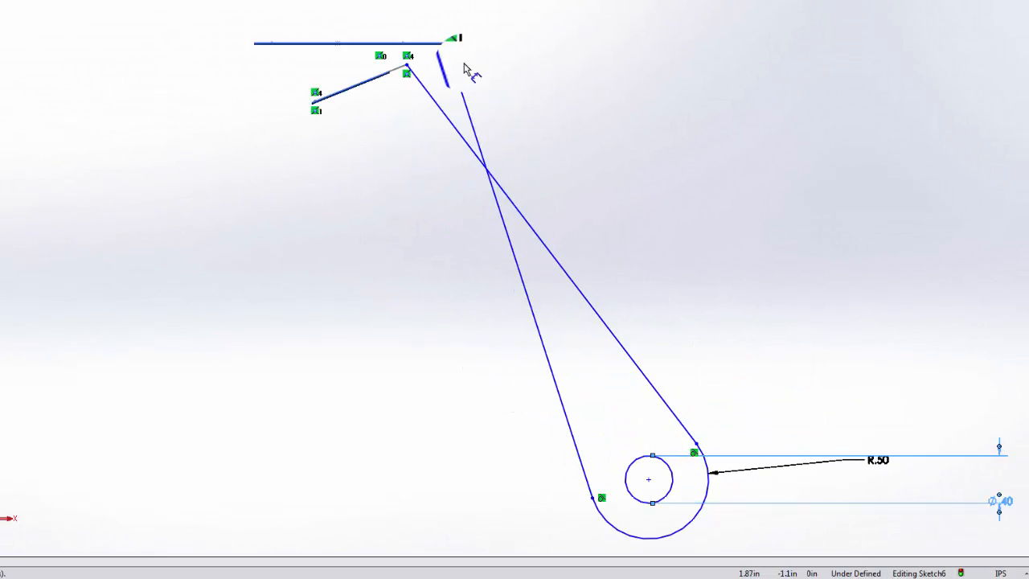
{"action": "key", "text": "Escape"}
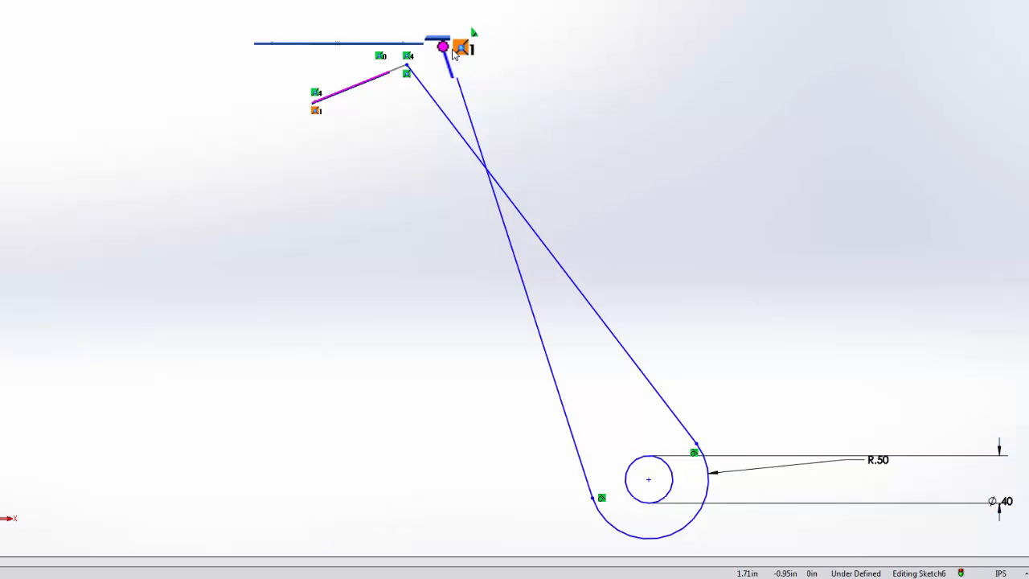
- Uncross the arm's lines by moving one line's upper end to the Plane4 rectangle's near end and constraining it to that edge's midpoint
{"action": "mouse_move", "coordinate": [450, 46]}
{"action": "left_mouse_down"}
{"action": "mouse_move", "coordinate": [427, 82]}
{"action": "mouse_move", "coordinate": [321, 160]}
{"action": "left_mouse_up"}
{"action": "scroll", "coordinate": [404, 157], "scroll_direction": "down", "scroll_amount": 5}
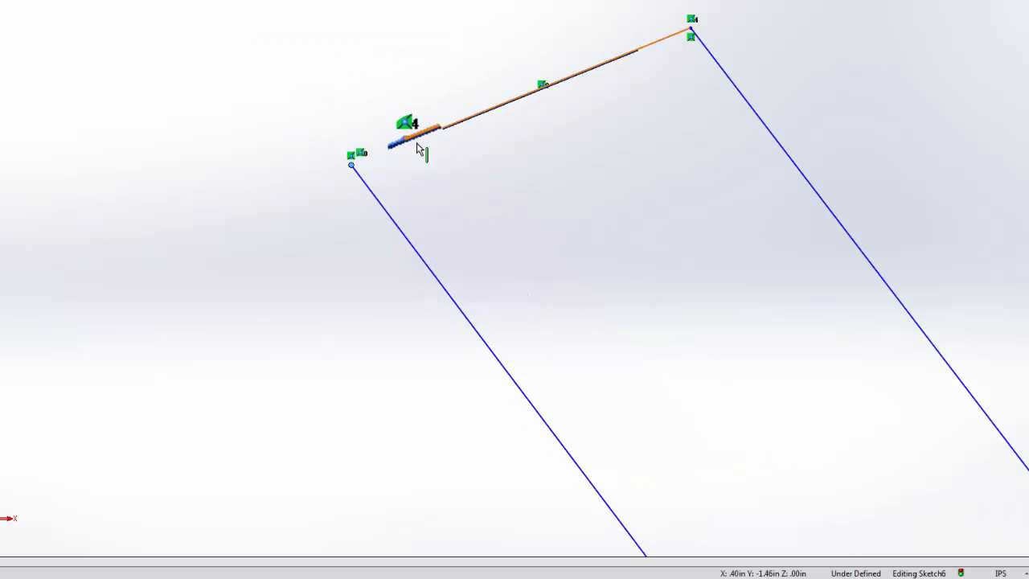
{"action": "left_click_drag", "start_coordinate": [412, 143], "coordinate": [410, 141]}
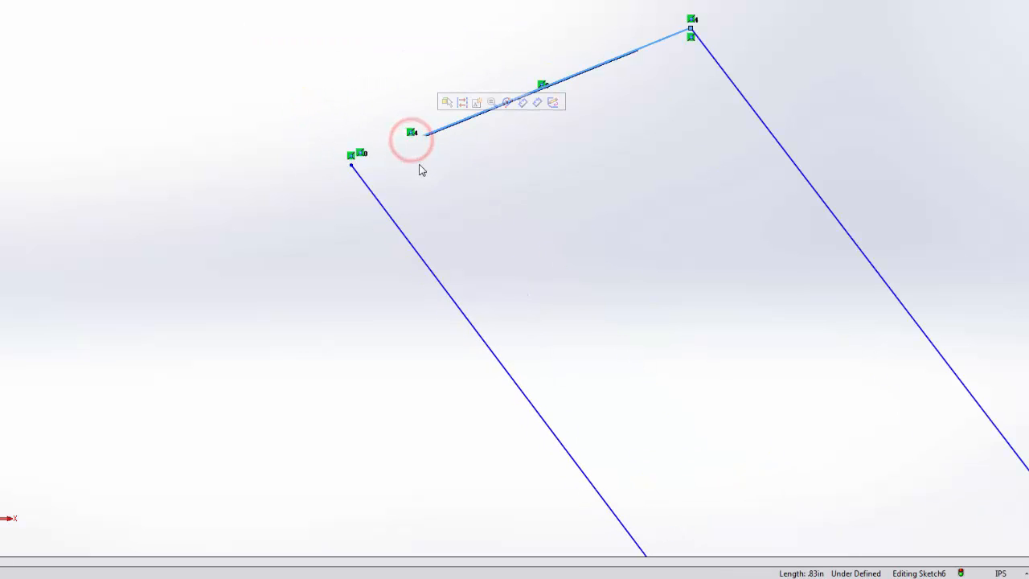
{"action": "scroll", "coordinate": [422, 155], "scroll_direction": "down", "scroll_amount": 2}
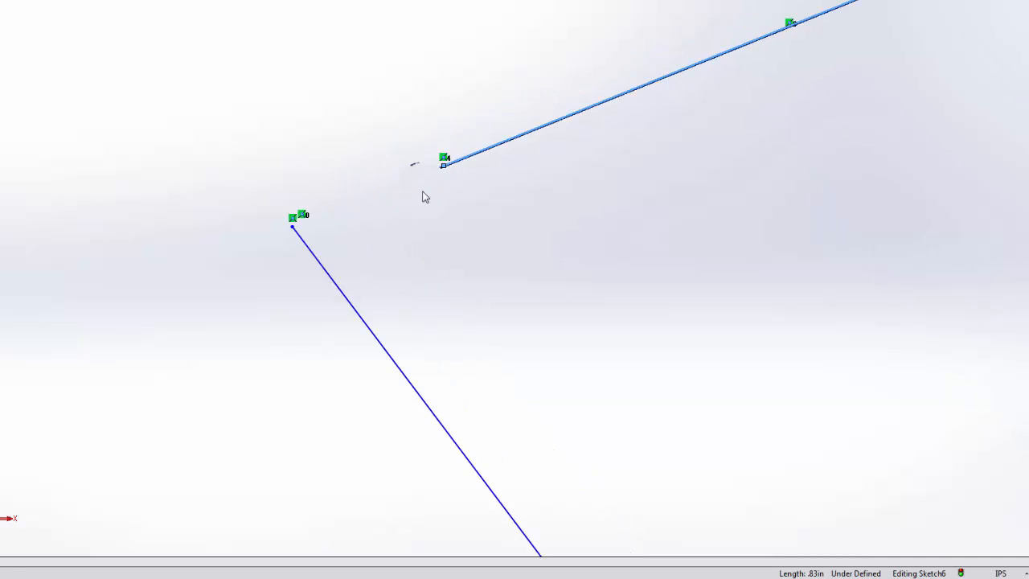
{"action": "left_click", "coordinate": [291, 228]}
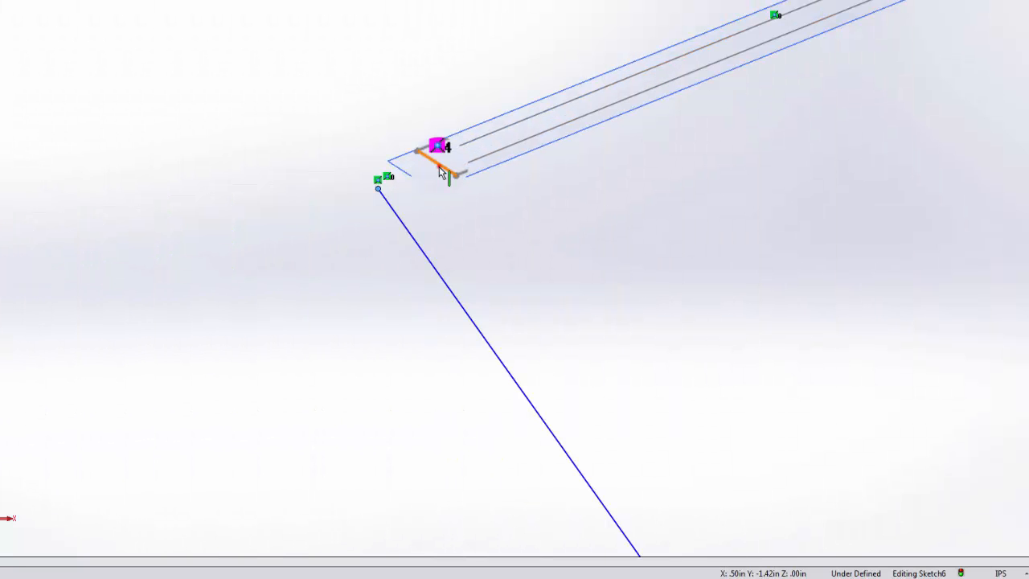
{"action": "left_click", "coordinate": [440, 173]}
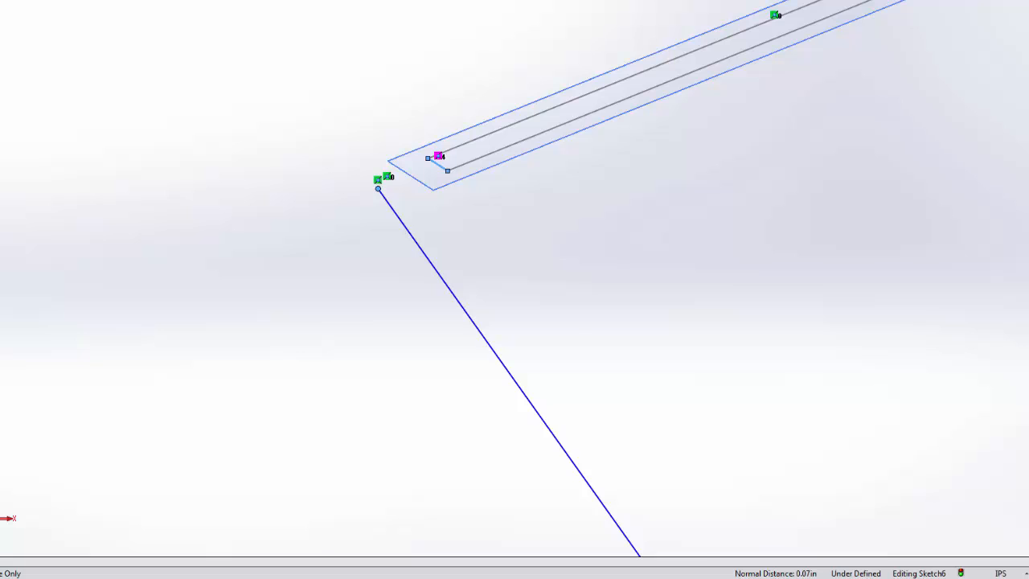
{"action": "scroll", "coordinate": [368, 279], "scroll_direction": "up", "scroll_amount": 4}
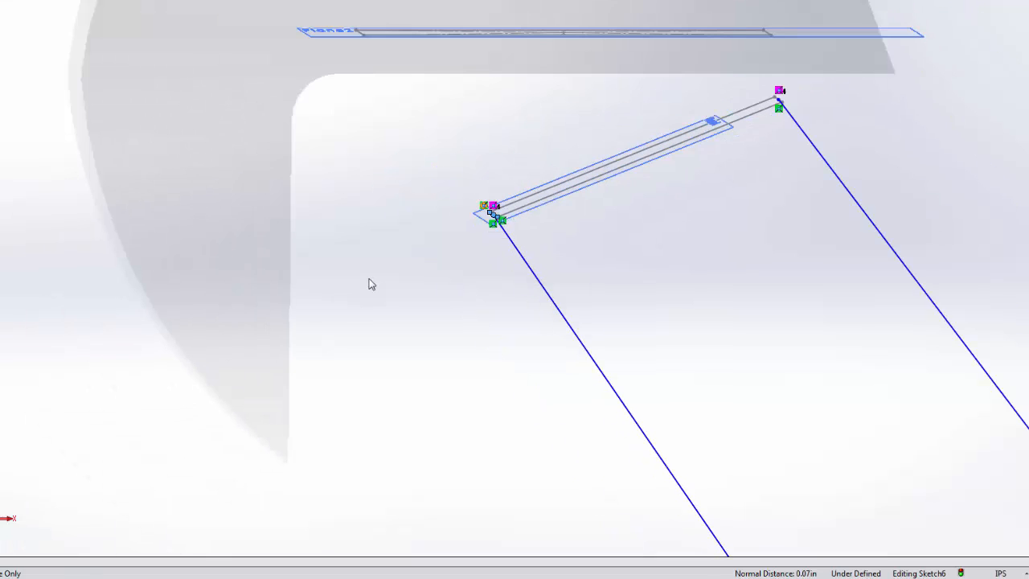
{"action": "scroll", "coordinate": [466, 252], "scroll_direction": "down", "scroll_amount": 3}
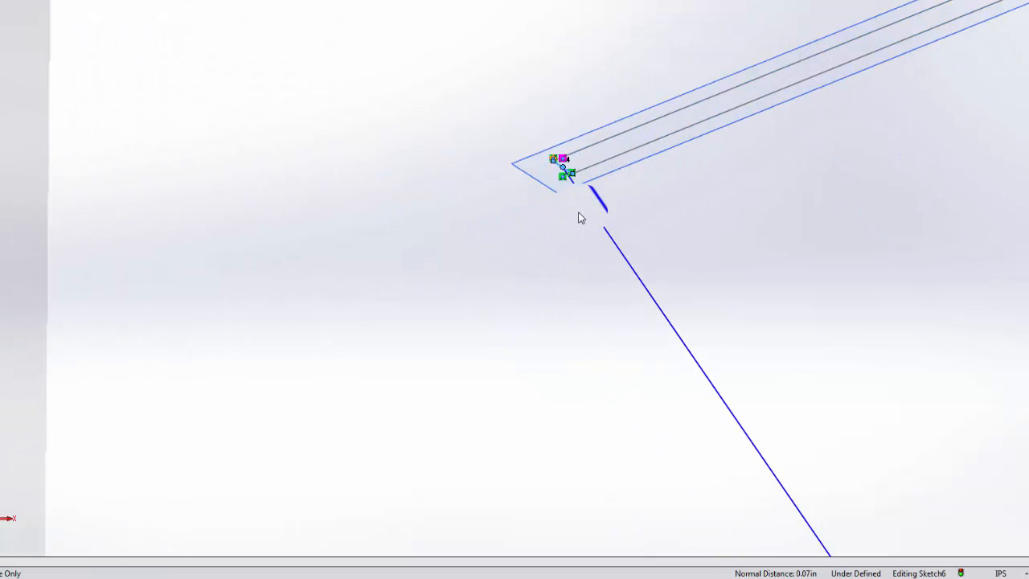
{"action": "scroll", "coordinate": [542, 193], "scroll_direction": "down", "scroll_amount": 4}
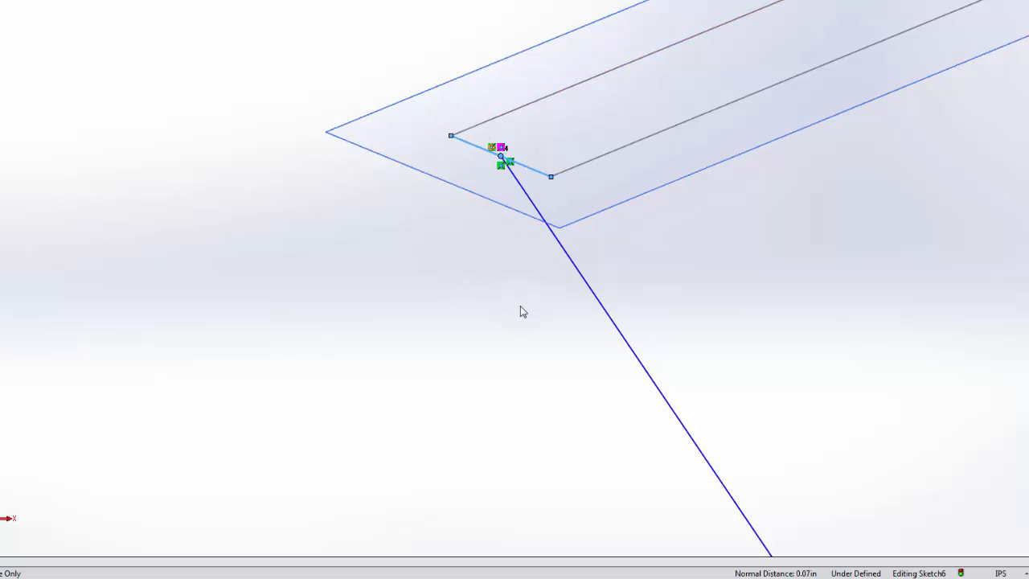
- Pull the other line's upper end off the Plane4 rectangle's far end and constrain it to that short edge's midpoint
{"action": "scroll", "coordinate": [521, 313], "scroll_direction": "up", "scroll_amount": 3}
{"action": "scroll", "coordinate": [522, 314], "scroll_direction": "up", "scroll_amount": 3}
{"action": "scroll", "coordinate": [545, 243], "scroll_direction": "down", "scroll_amount": 4}
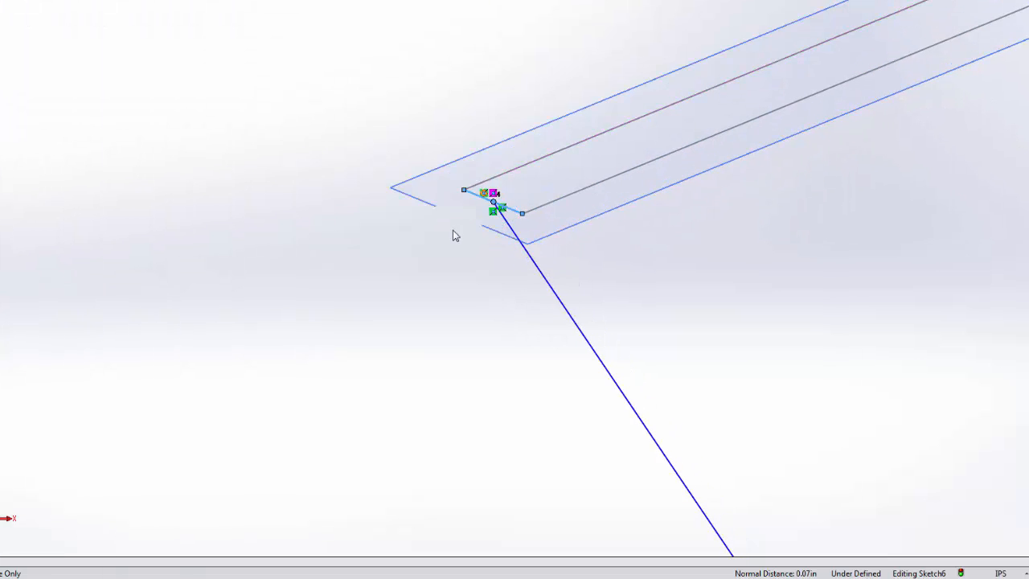
{"action": "scroll", "coordinate": [579, 232], "scroll_direction": "up", "scroll_amount": 2}
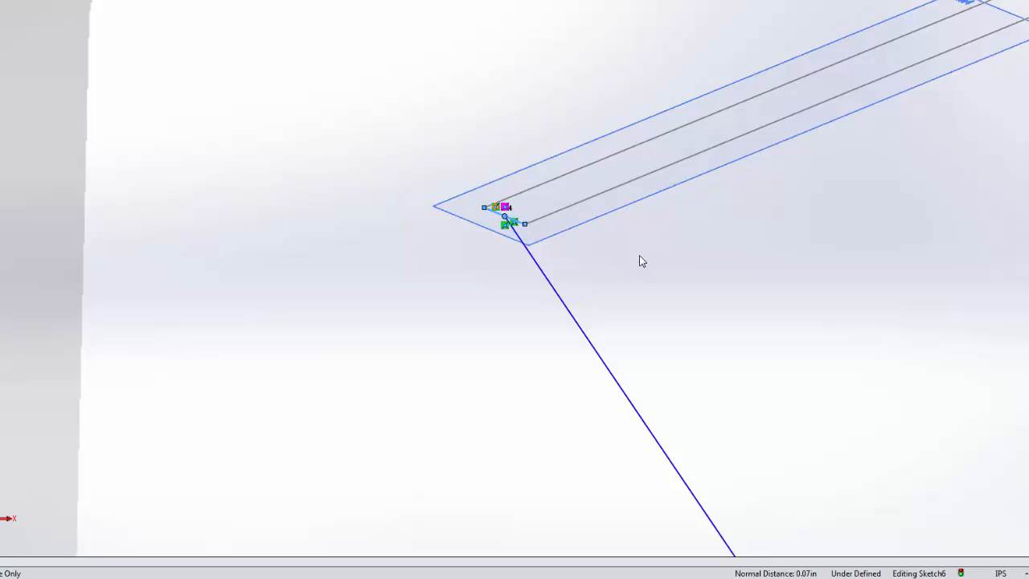
{"action": "scroll", "coordinate": [647, 269], "scroll_direction": "up", "scroll_amount": 3}
{"action": "scroll", "coordinate": [873, 76], "scroll_direction": "down", "scroll_amount": 4}
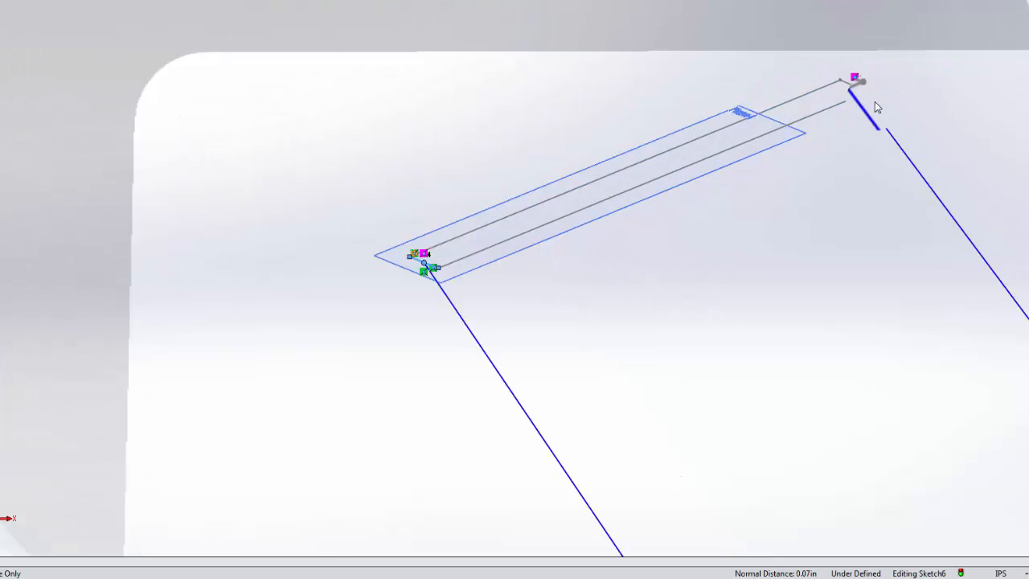
{"action": "scroll", "coordinate": [796, 118], "scroll_direction": "down", "scroll_amount": 3}
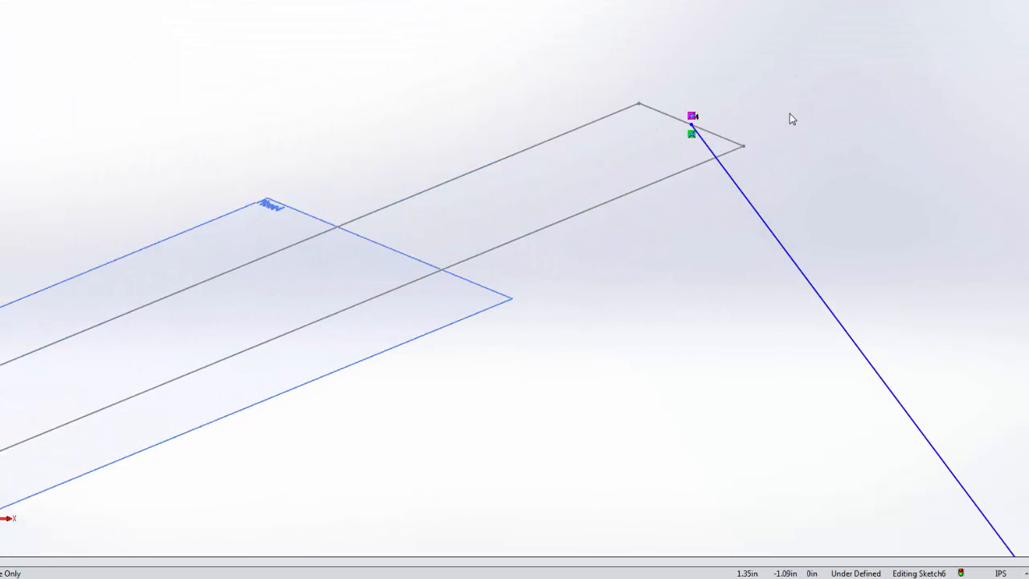
{"action": "left_click_drag", "start_coordinate": [693, 124], "coordinate": [756, 100]}
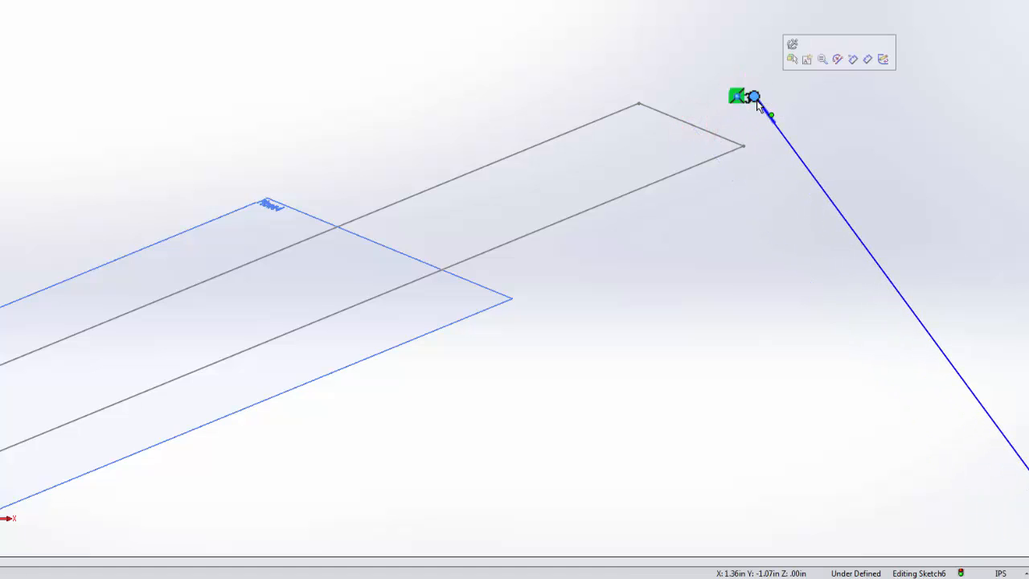
{"action": "left_click", "coordinate": [686, 121]}
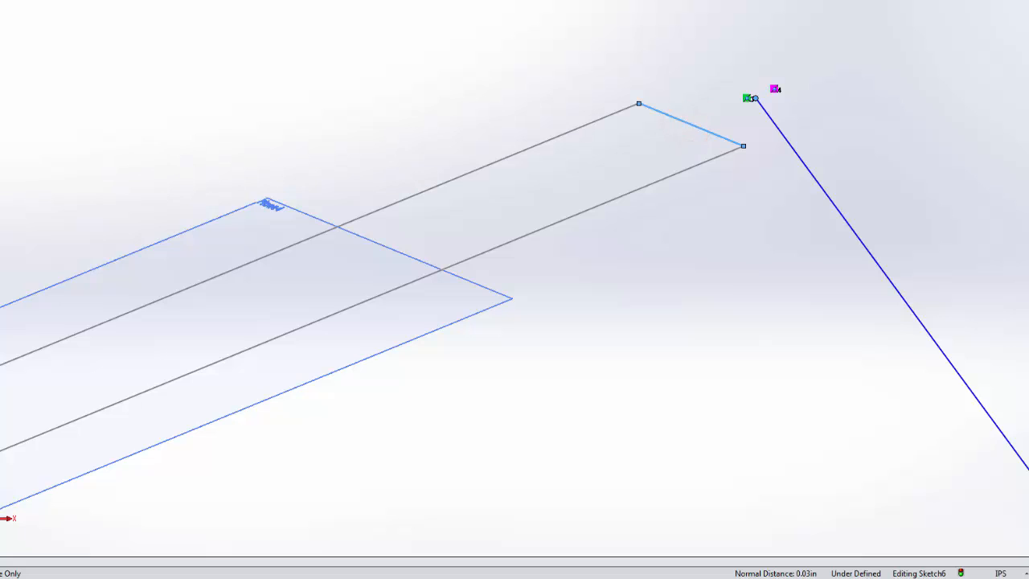
{"action": "left_click_drag", "start_coordinate": [755, 98], "coordinate": [692, 125]}
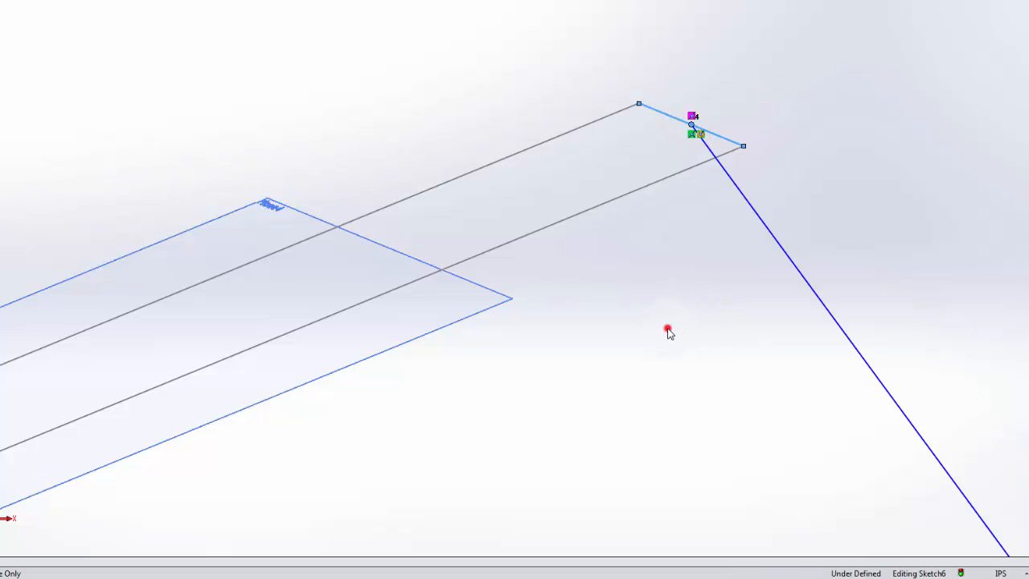
- Reposition the hole's 0.40 in diameter dimension close above the rounded end
{"action": "key", "text": "f"}
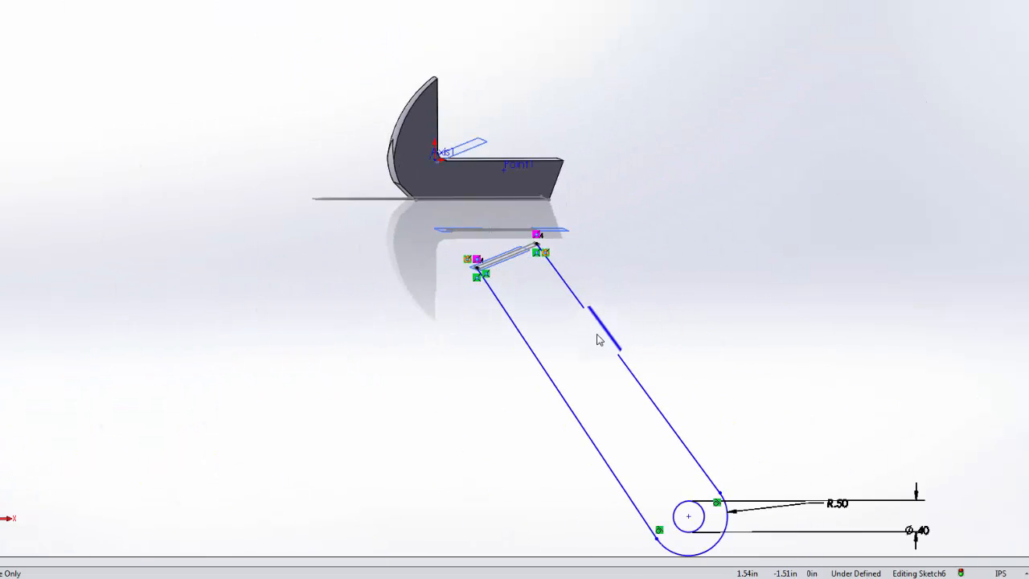
{"action": "scroll", "coordinate": [598, 340], "scroll_direction": "up", "scroll_amount": 2}
{"action": "middle_click_drag", "start_coordinate": [599, 434], "coordinate": [585, 432]}
{"action": "scroll", "coordinate": [647, 432], "scroll_direction": "down", "scroll_amount": 5}
{"action": "scroll", "coordinate": [621, 431], "scroll_direction": "up", "scroll_amount": 2}
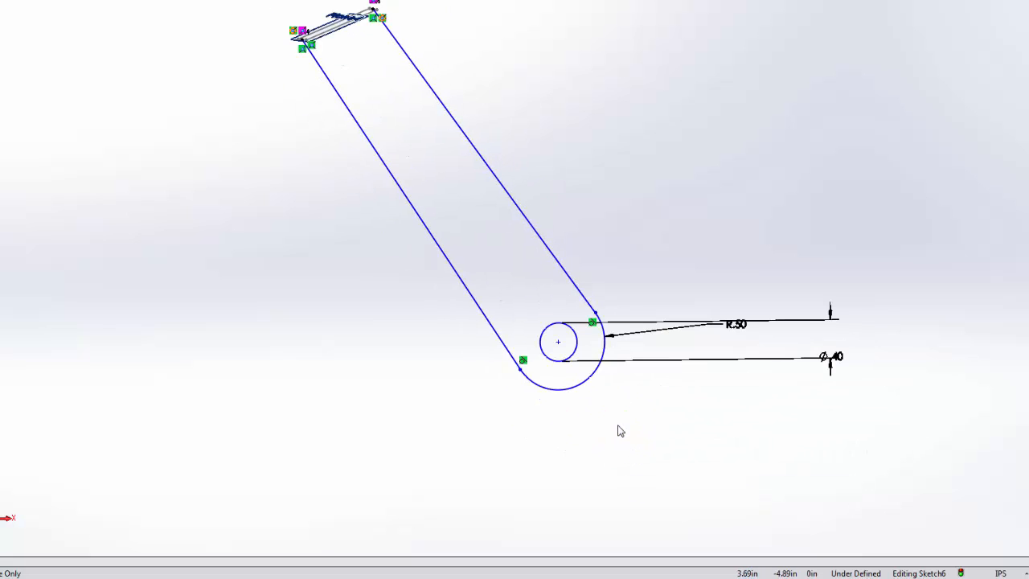
{"action": "left_click_drag", "start_coordinate": [831, 356], "coordinate": [590, 227]}
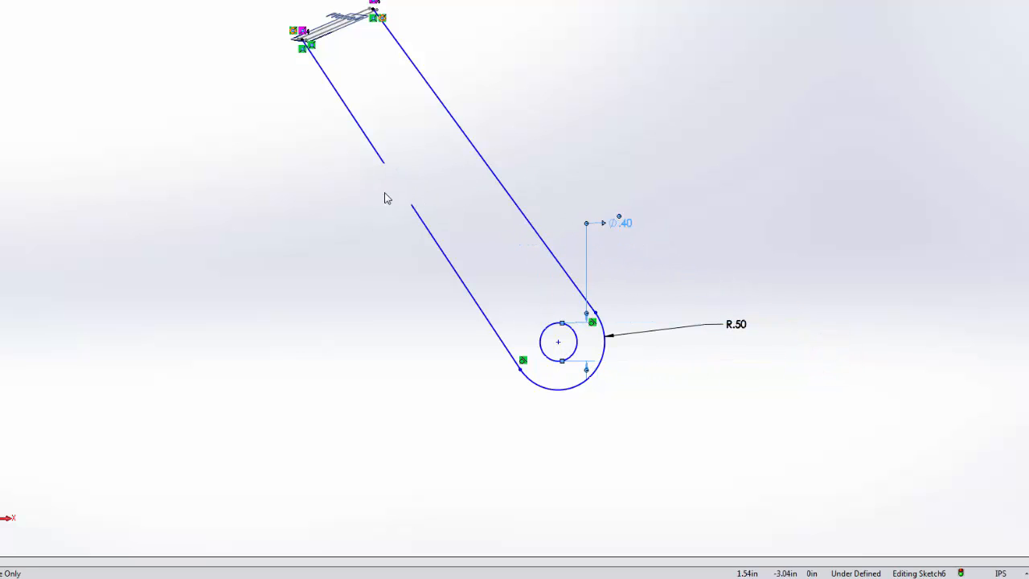
- Dimension the distance from Plane4 to the arc at the arm's rounded end, placing the text beside the arm
{"action": "middle_click_drag", "start_coordinate": [386, 198], "coordinate": [376, 112]}
{"action": "scroll", "coordinate": [426, 179], "scroll_direction": "down", "scroll_amount": 3}
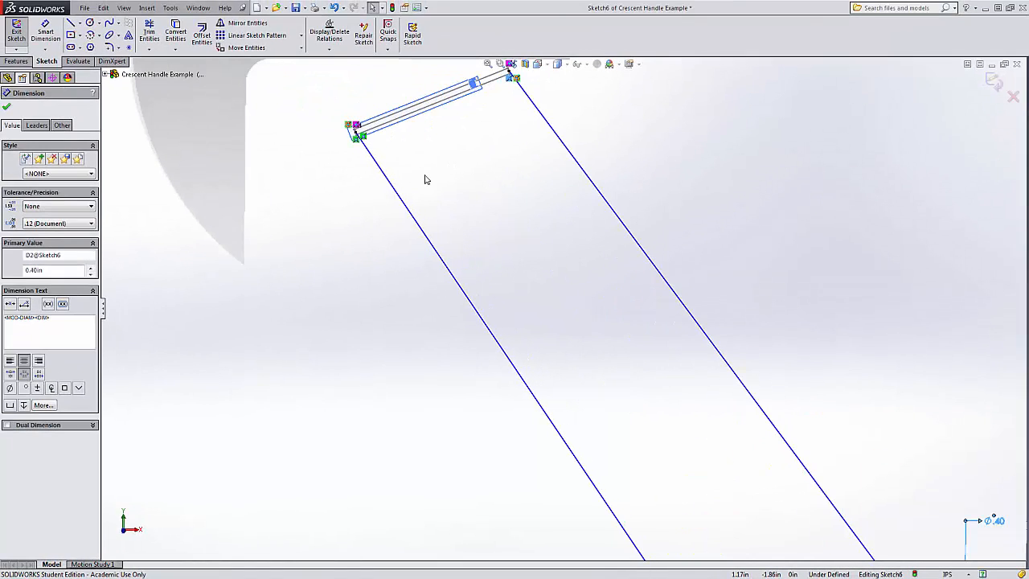
{"action": "left_click", "coordinate": [45, 32]}
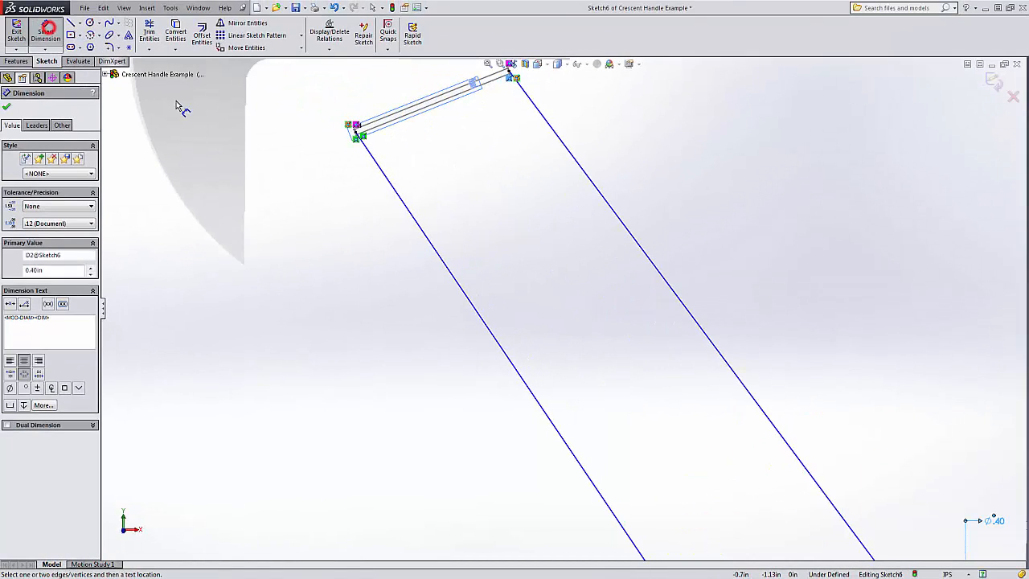
{"action": "left_click", "coordinate": [420, 115]}
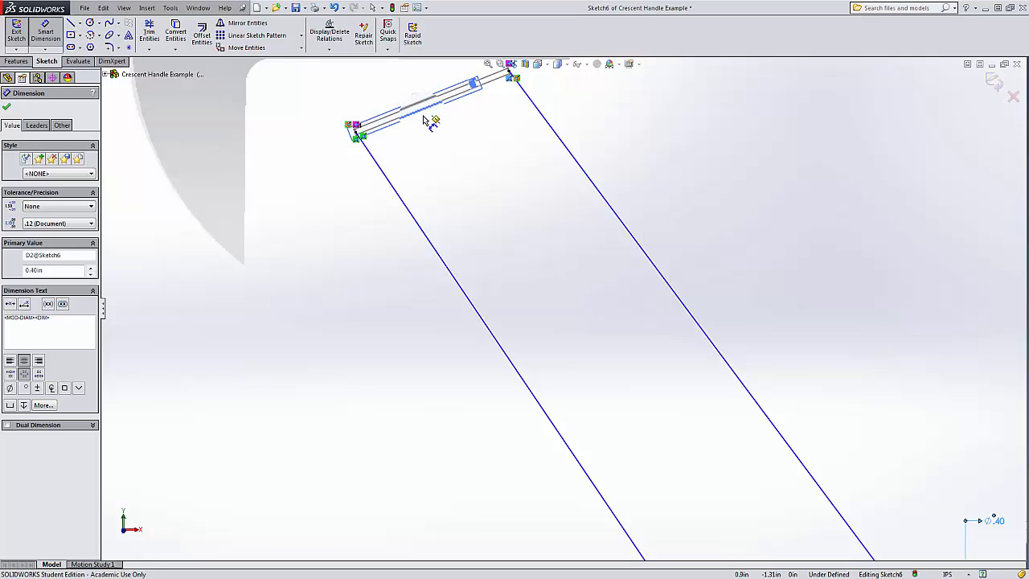
{"action": "left_click", "coordinate": [423, 112]}
{"action": "scroll", "coordinate": [514, 266], "scroll_direction": "up", "scroll_amount": 4}
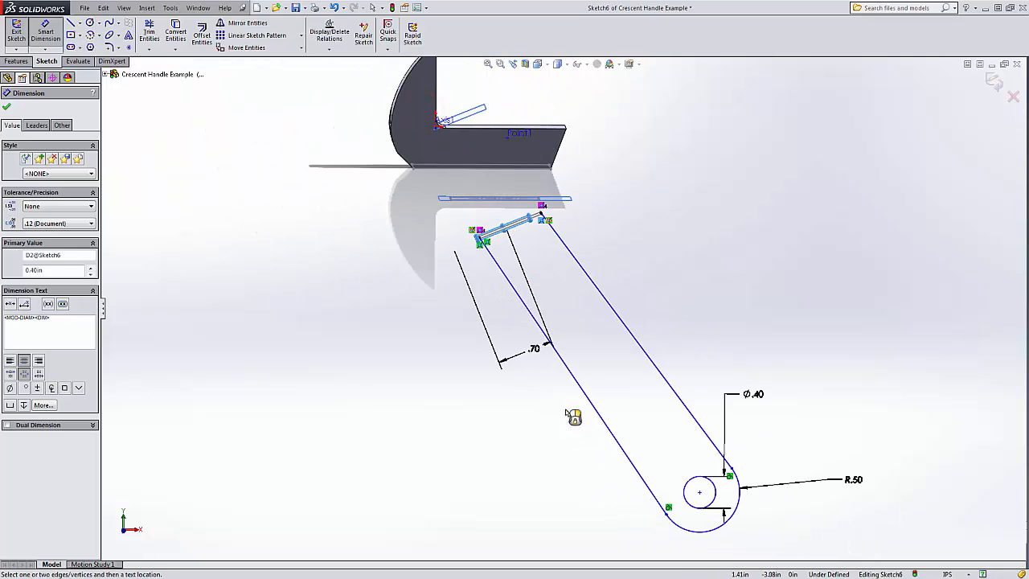
{"action": "left_click", "coordinate": [728, 513]}
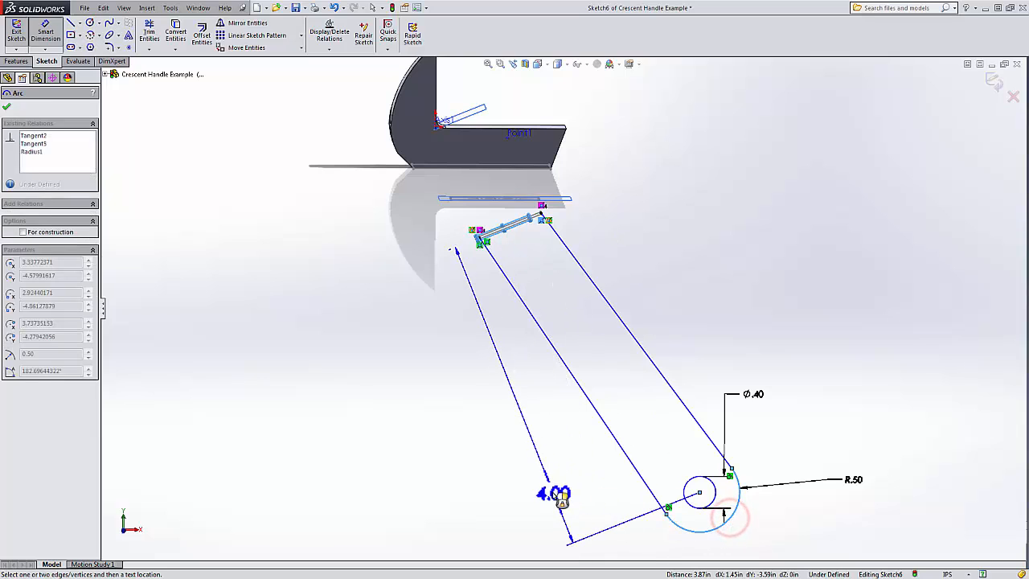
{"action": "left_click", "coordinate": [499, 466]}
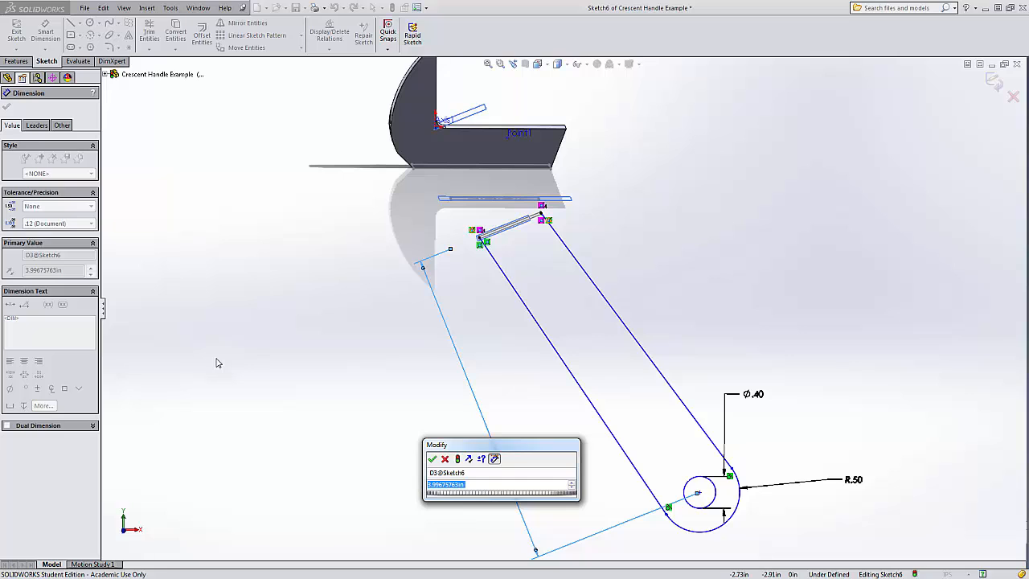
{"action": "key", "text": "Return"}
- Measure the Plane4-to-arc dimension to the arc's maximum and set its value to 5.60 in
{"action": "left_click", "coordinate": [43, 126]}
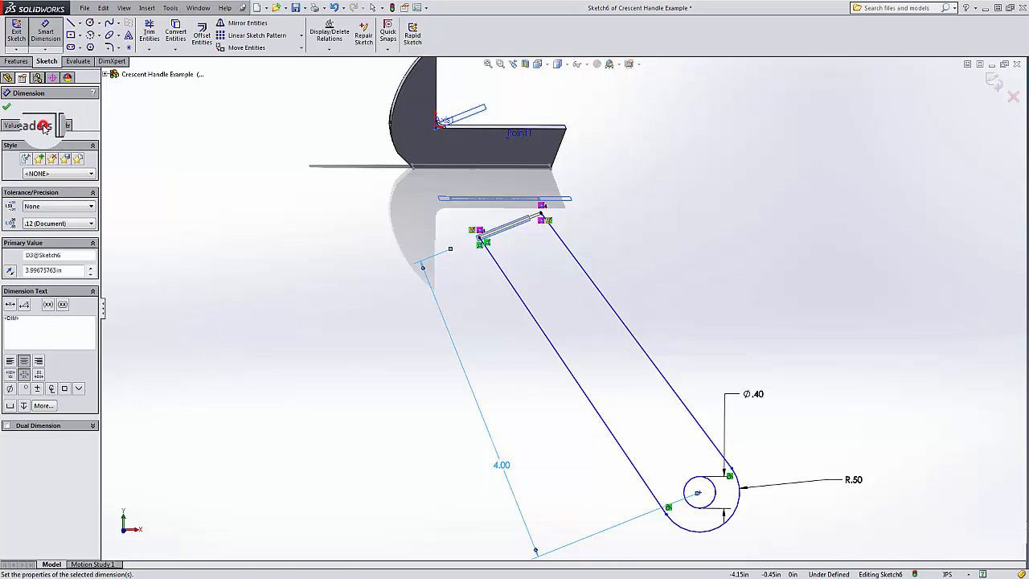
{"action": "left_click", "coordinate": [73, 413]}
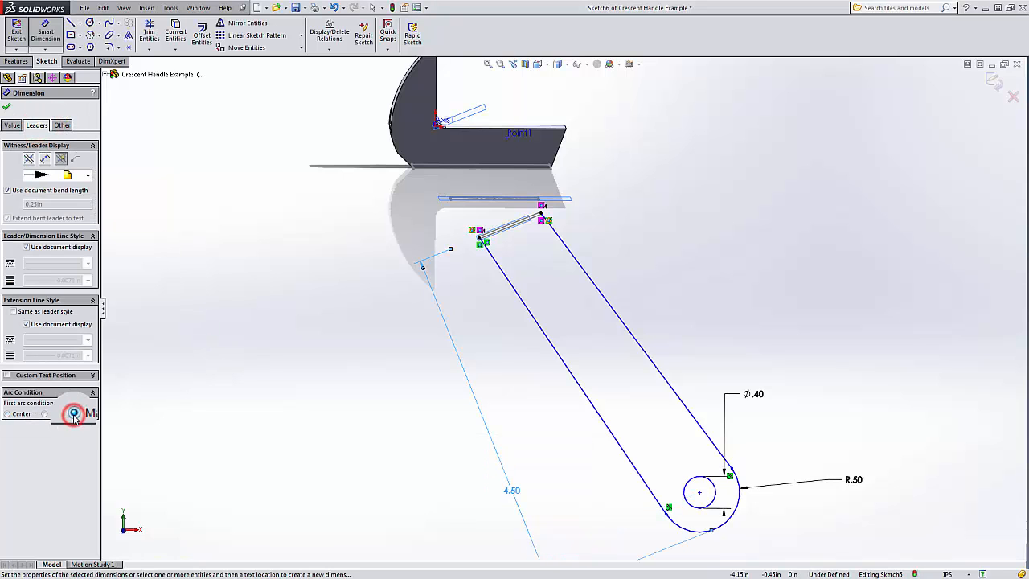
{"action": "left_click", "coordinate": [7, 106]}
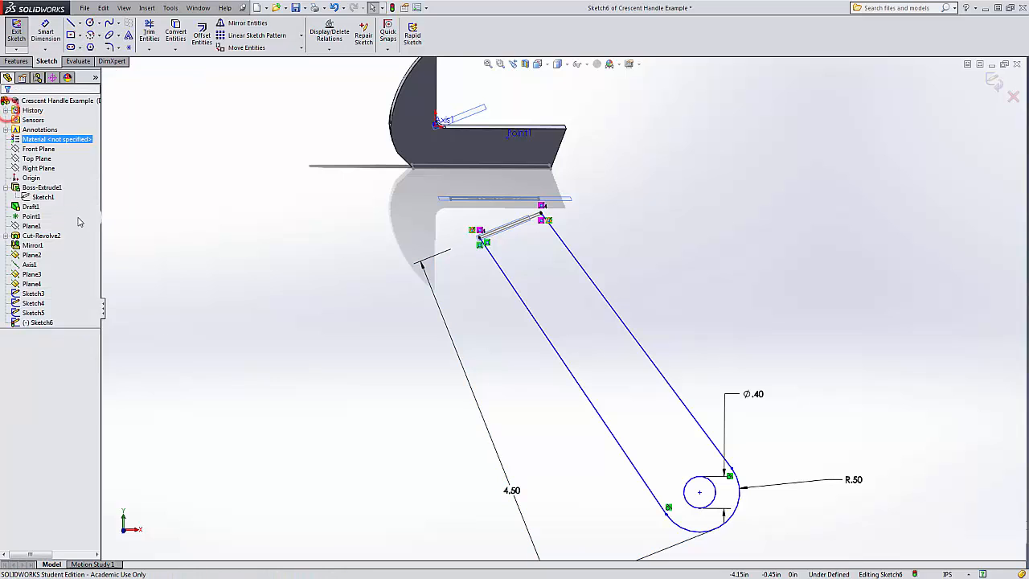
{"action": "double_click", "coordinate": [518, 492]}
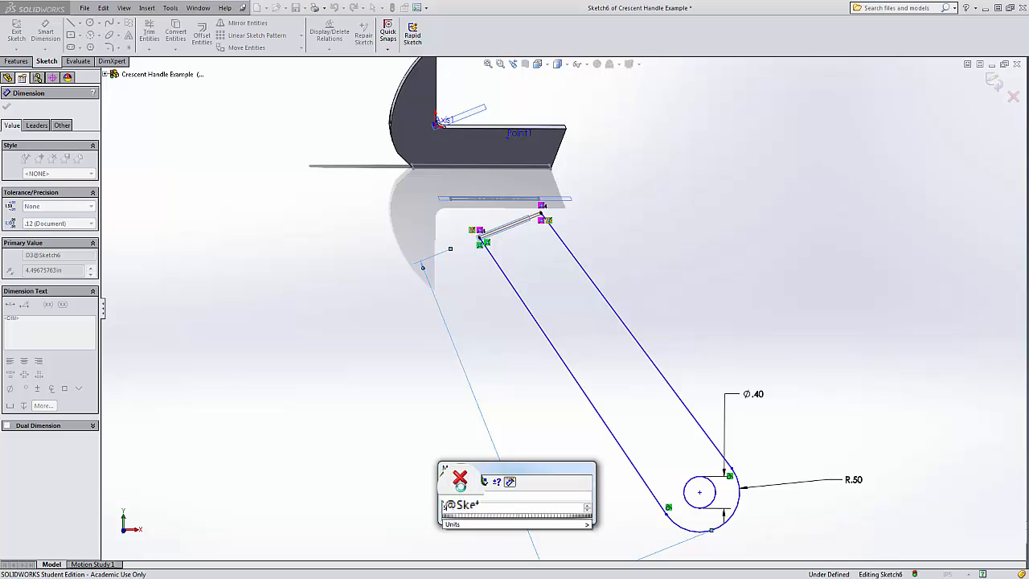
{"action": "type", "text": "5.6"}
{"action": "key", "text": "Return"}
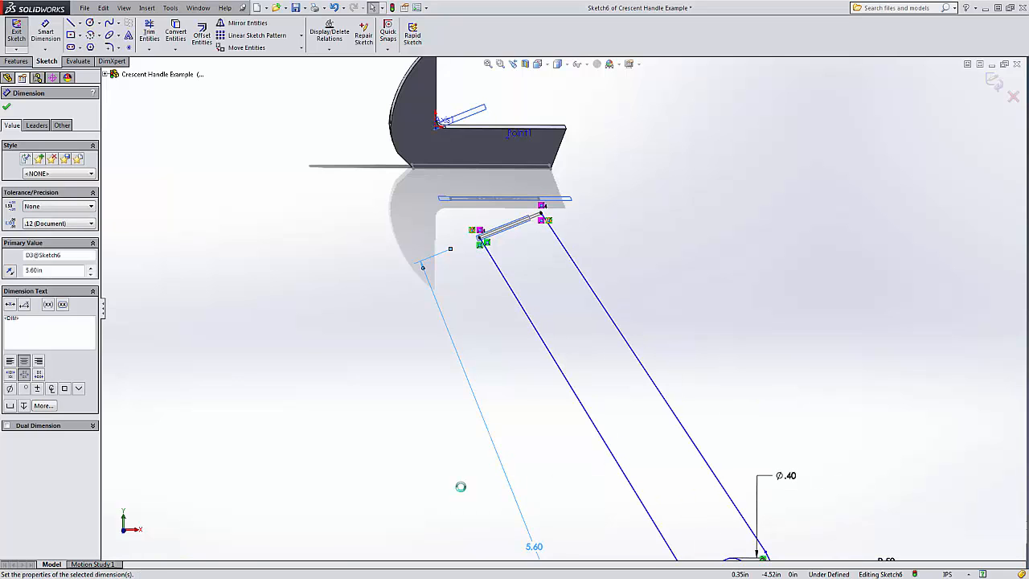
{"action": "scroll", "coordinate": [585, 422], "scroll_direction": "up", "scroll_amount": 3}
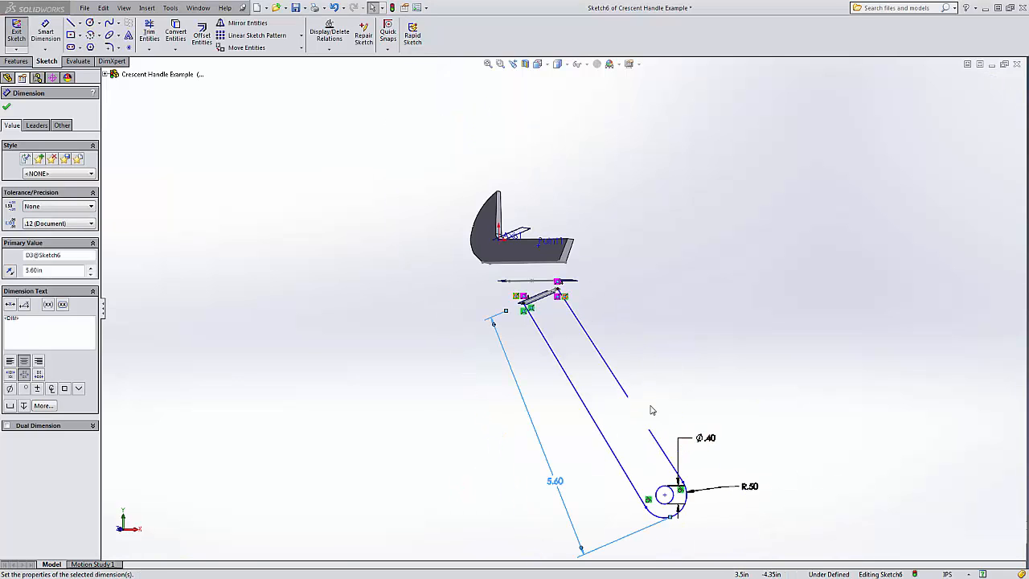
{"action": "left_click", "coordinate": [652, 352]}
- Move the centre of the arc and hole inward to about X 3.16 in, Y -5.84 in, making the arm steeper
{"action": "scroll", "coordinate": [652, 351], "scroll_direction": "down", "scroll_amount": 3}
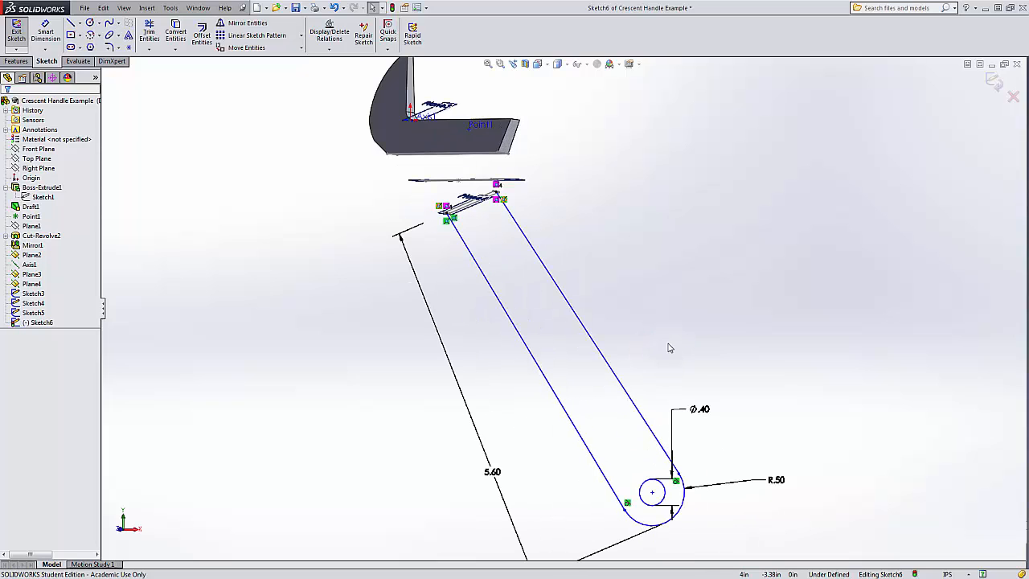
{"action": "left_click_drag", "start_coordinate": [652, 494], "coordinate": [613, 506]}
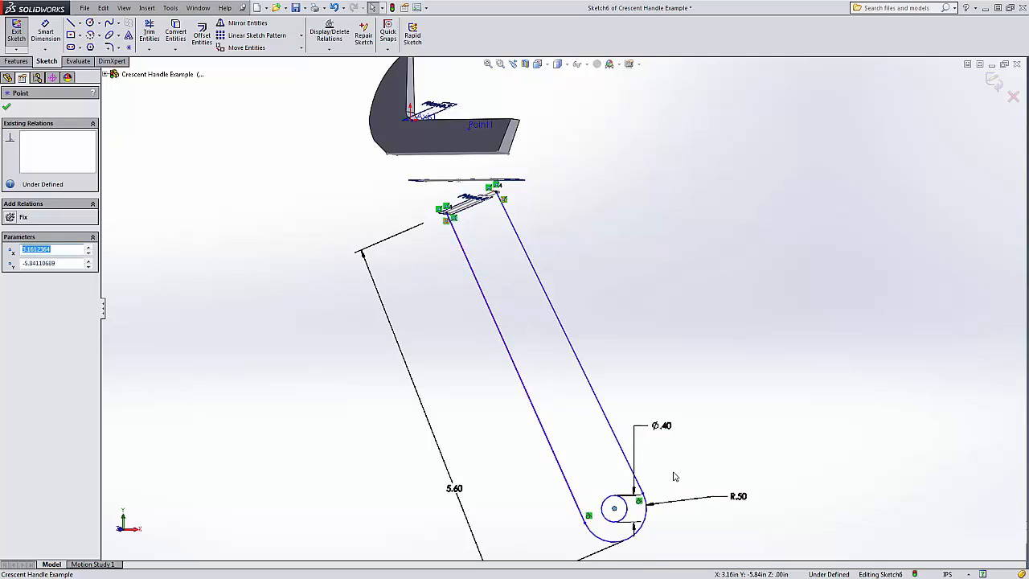
{"action": "left_click", "coordinate": [632, 264]}
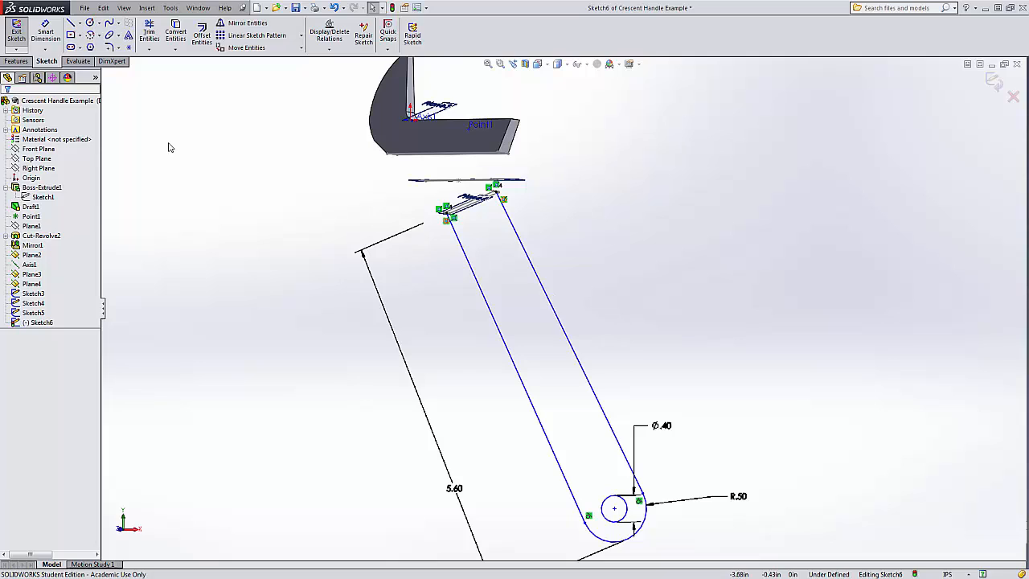
- Try to draw a centerline from the hole's centre up to the middle of the arm's upper edge
{"action": "left_click", "coordinate": [80, 23]}
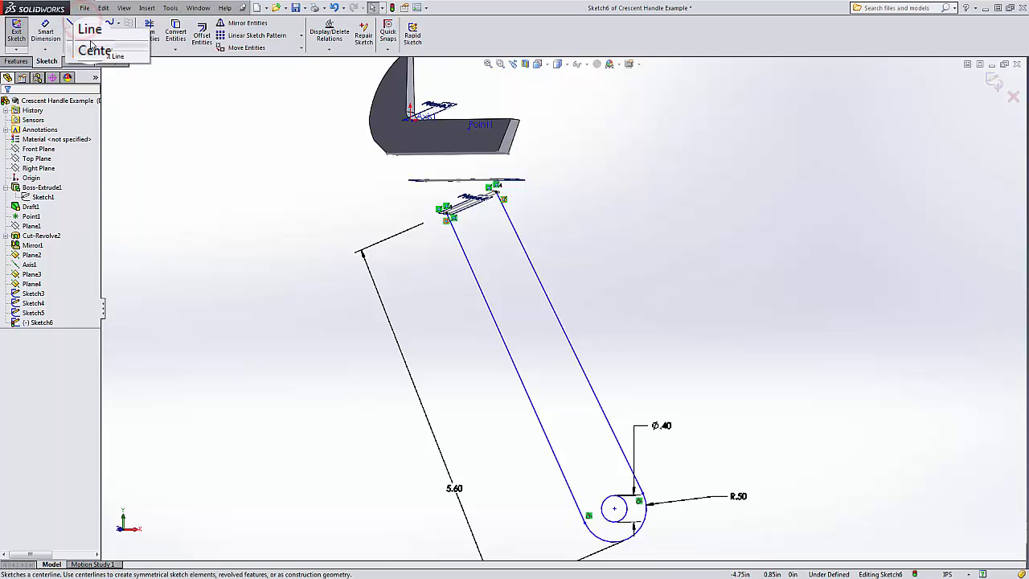
{"action": "left_click", "coordinate": [93, 50]}
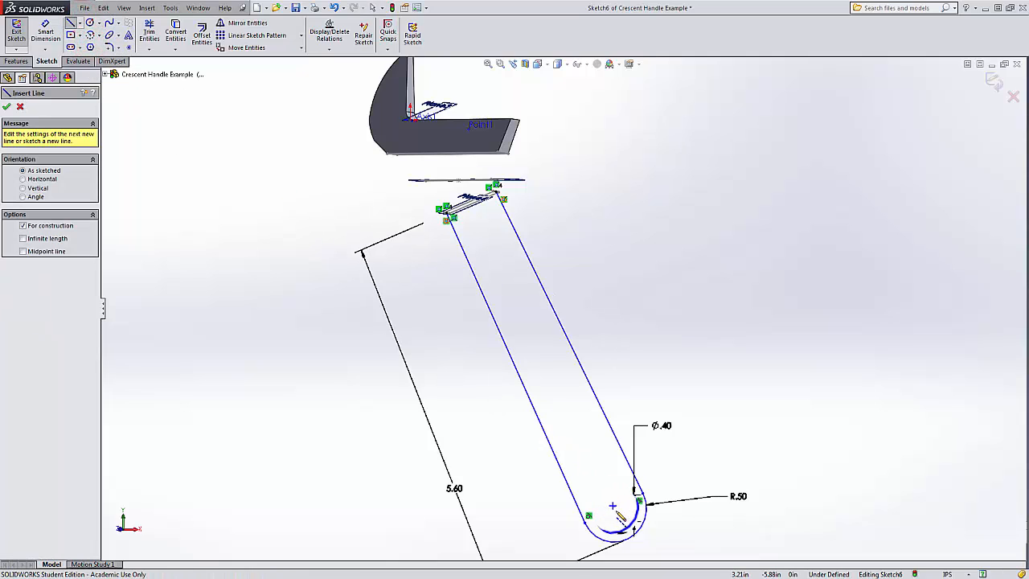
{"action": "left_click", "coordinate": [614, 508]}
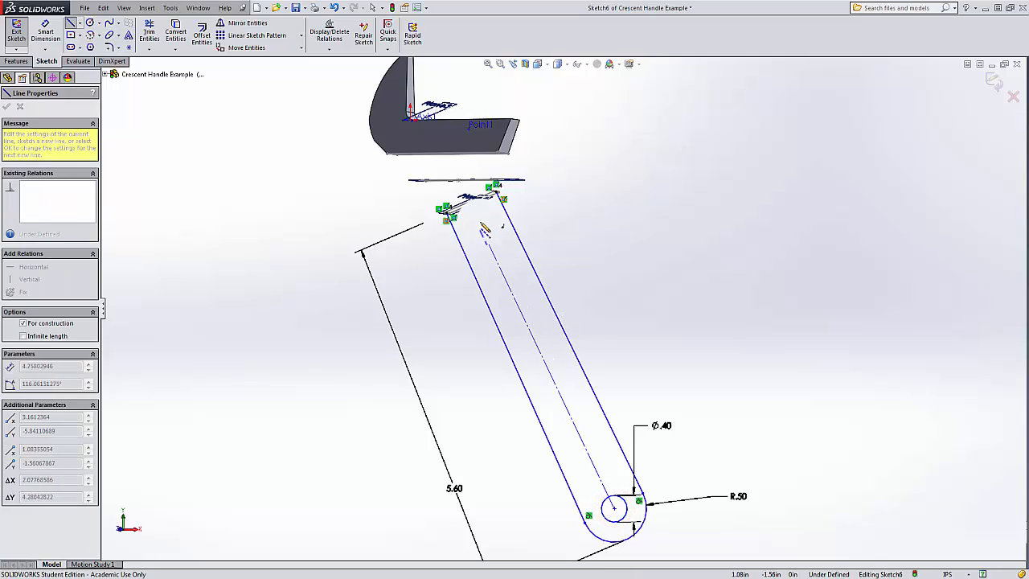
{"action": "scroll", "coordinate": [477, 210], "scroll_direction": "down", "scroll_amount": 2}
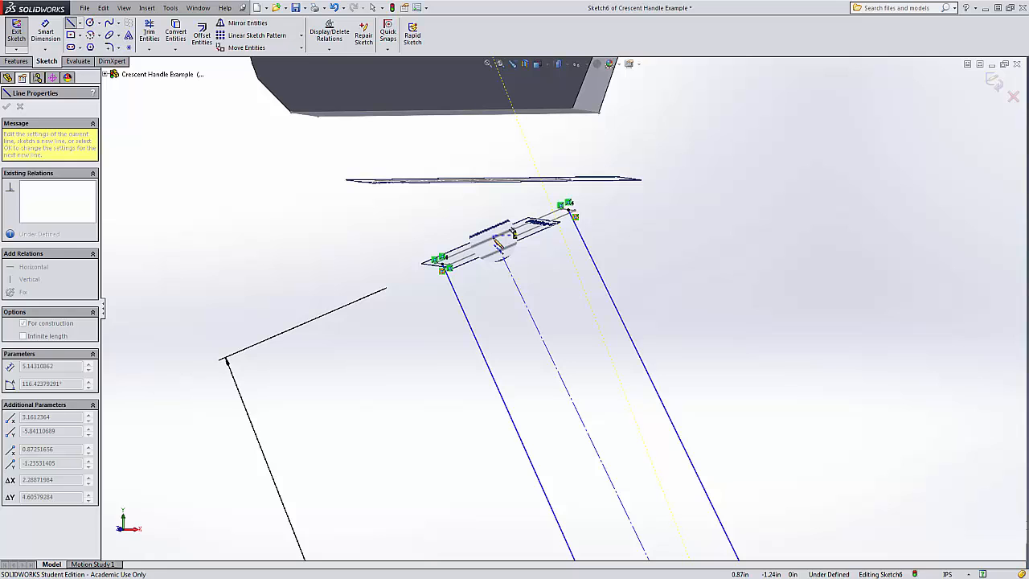
{"action": "left_click", "coordinate": [547, 67]}
{"action": "left_click", "coordinate": [571, 239]}
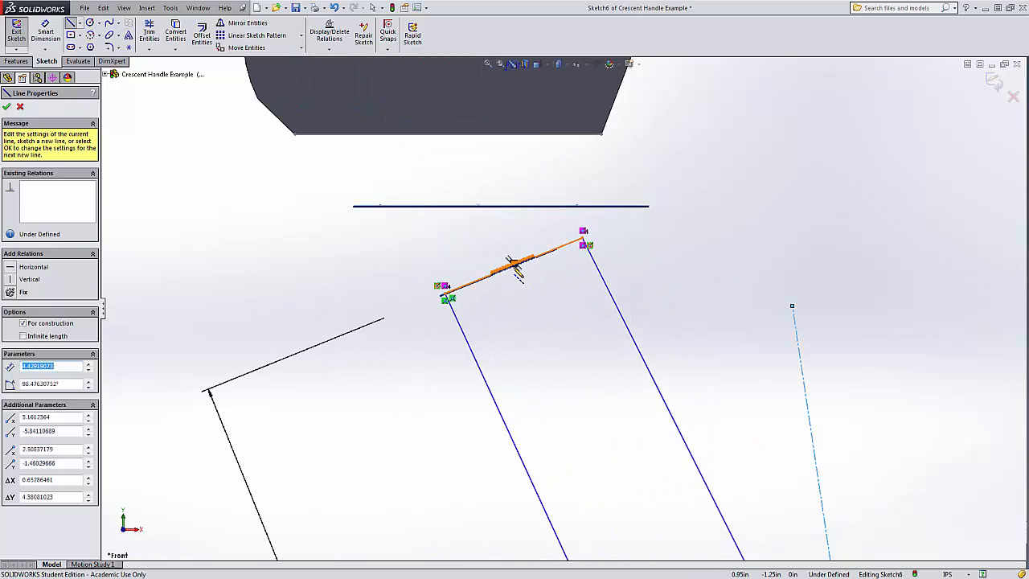
- Draw a centerline from the midpoint of the rectangle's edge on Plane4 to the centre of the hole
{"action": "left_click", "coordinate": [512, 265]}
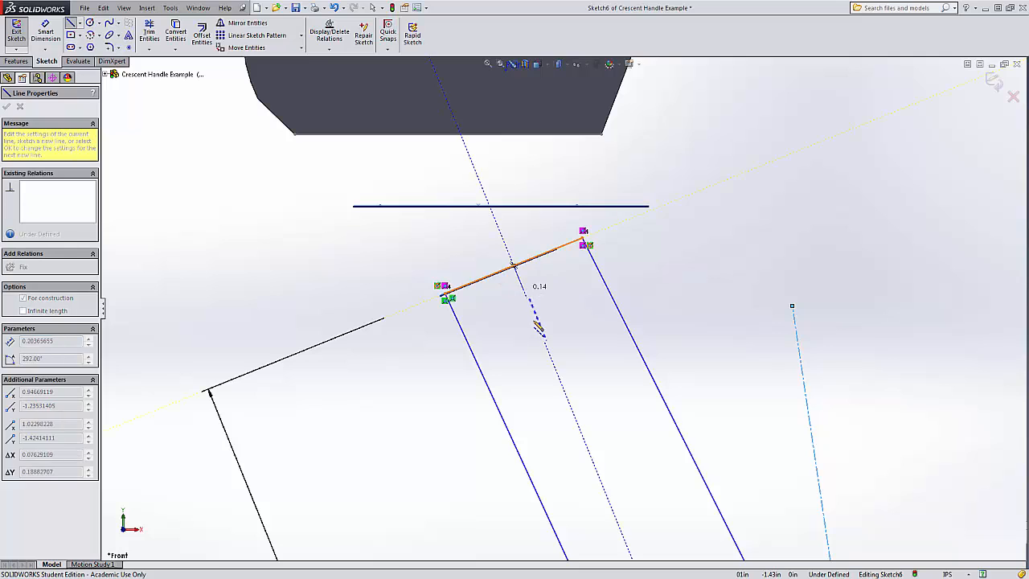
{"action": "scroll", "coordinate": [611, 496], "scroll_direction": "up", "scroll_amount": 5}
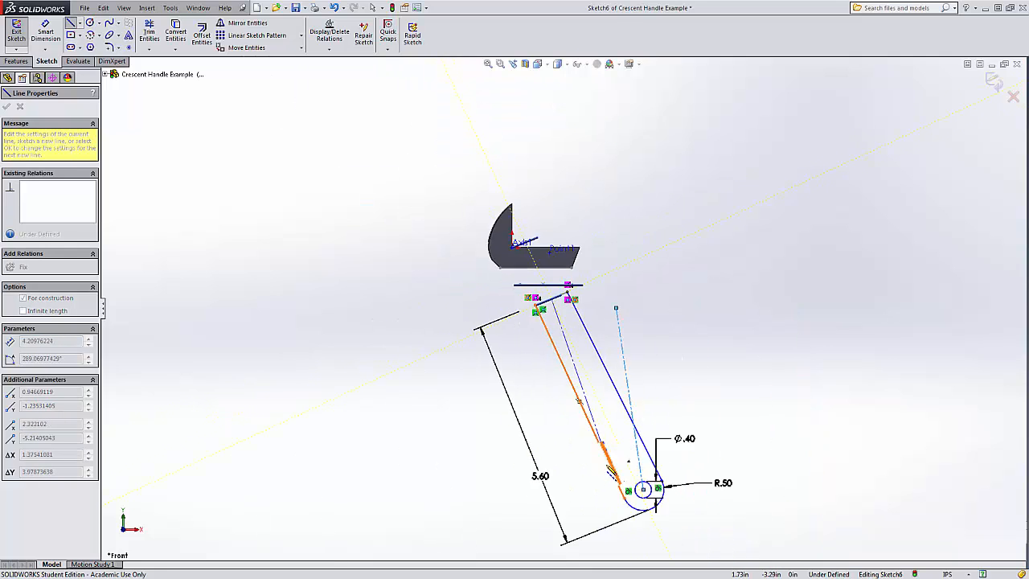
{"action": "scroll", "coordinate": [612, 450], "scroll_direction": "down", "scroll_amount": 4}
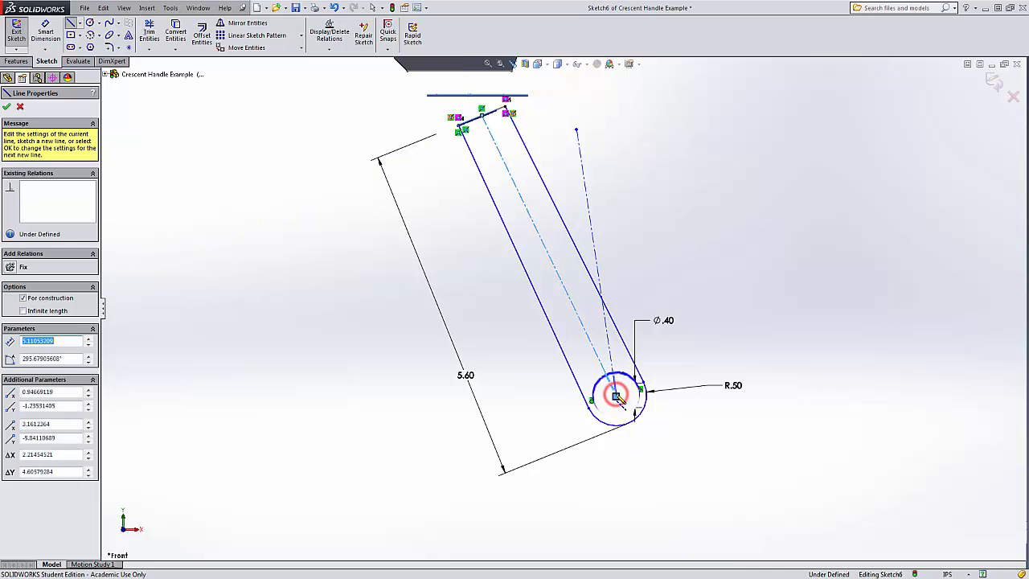
{"action": "left_click", "coordinate": [615, 395]}
{"action": "key", "text": "Escape"}
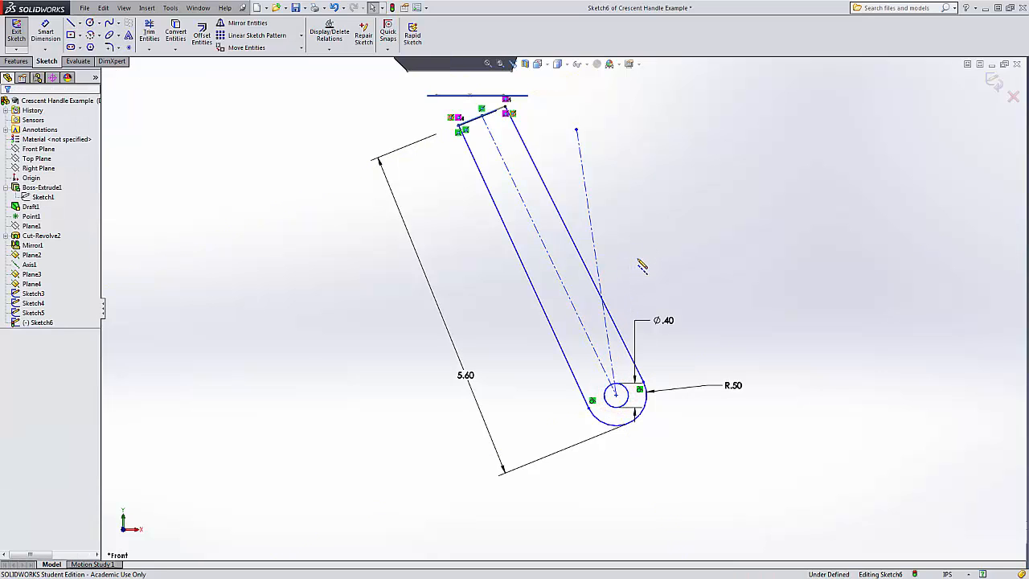
- Delete the stray centerline that runs from the hole's centre to a point outside the arm
{"action": "left_click", "coordinate": [590, 228]}
{"action": "key", "text": "Delete"}
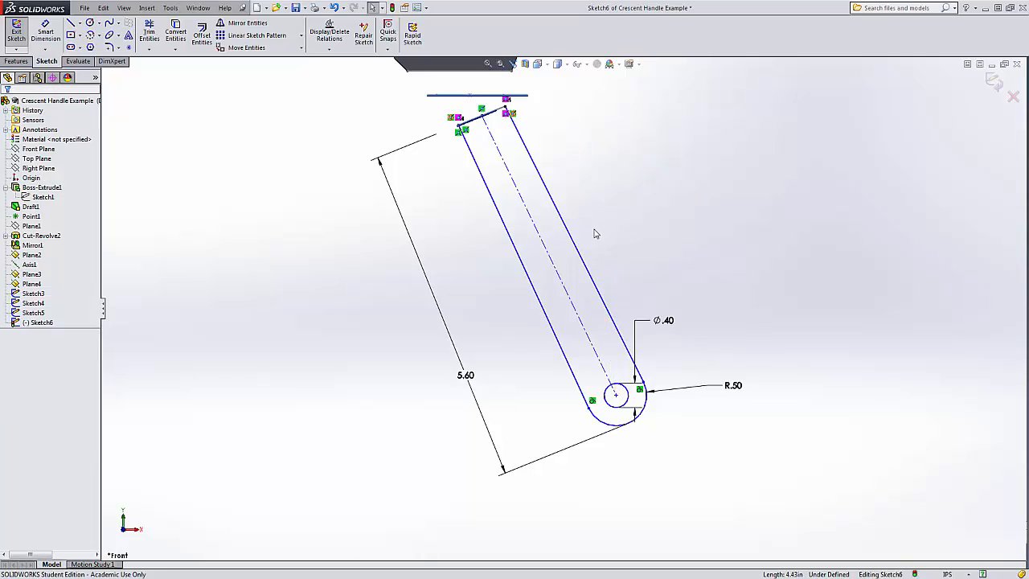
{"action": "left_click", "coordinate": [674, 220]}
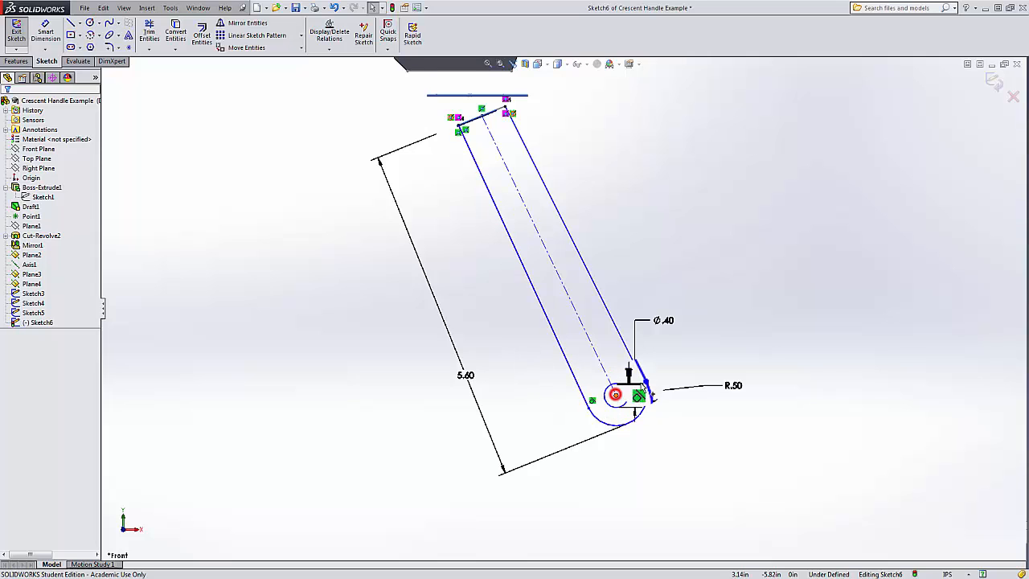
- Shift the hole's centre slightly inward and make the centerline perpendicular to the Plane4 rectangle's line at the arm's upper end
{"action": "left_click_drag", "start_coordinate": [615, 392], "coordinate": [572, 402]}
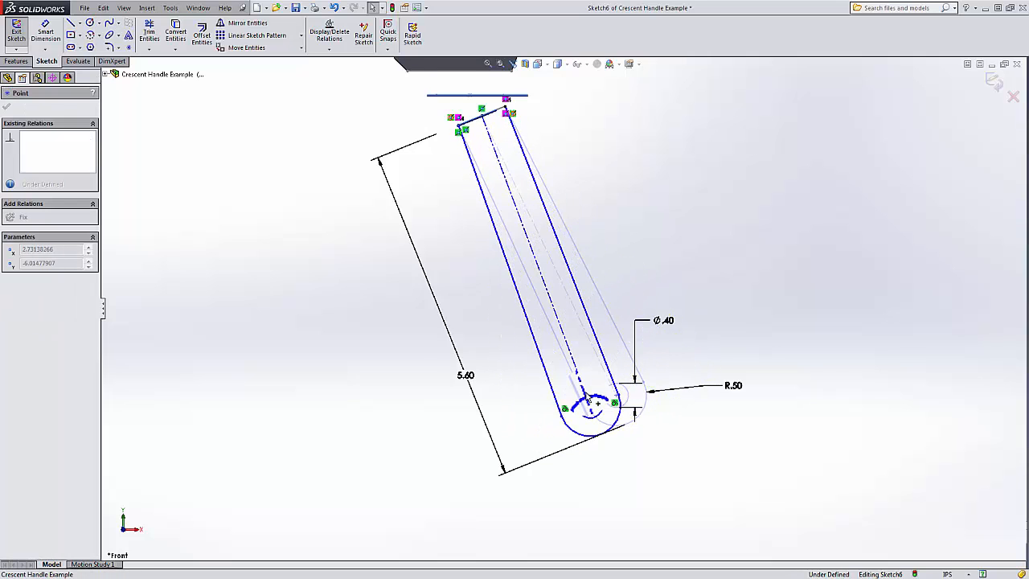
{"action": "left_click", "coordinate": [495, 156]}
{"action": "scroll", "coordinate": [499, 130], "scroll_direction": "down", "scroll_amount": 4}
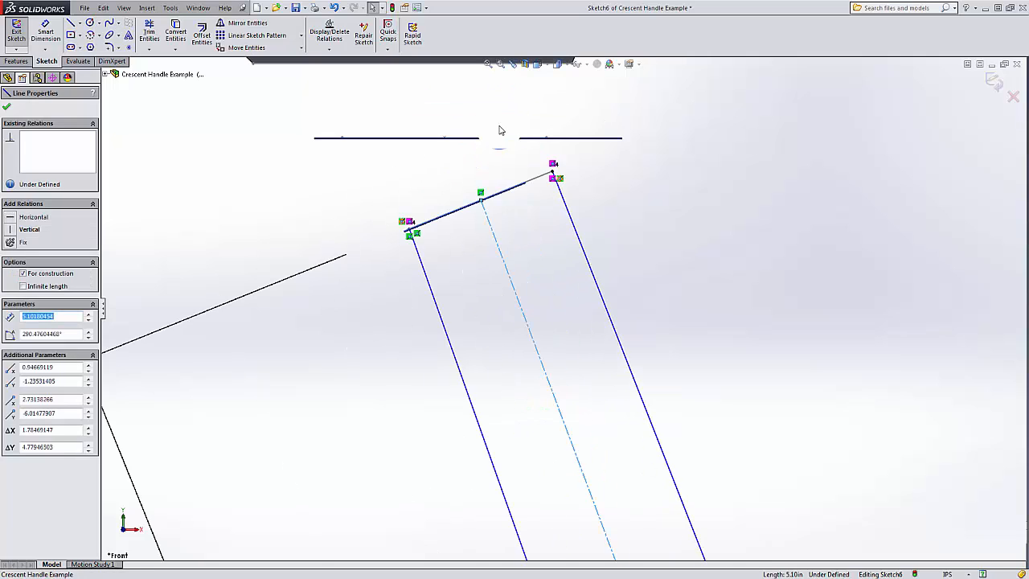
{"action": "scroll", "coordinate": [507, 181], "scroll_direction": "down", "scroll_amount": 3}
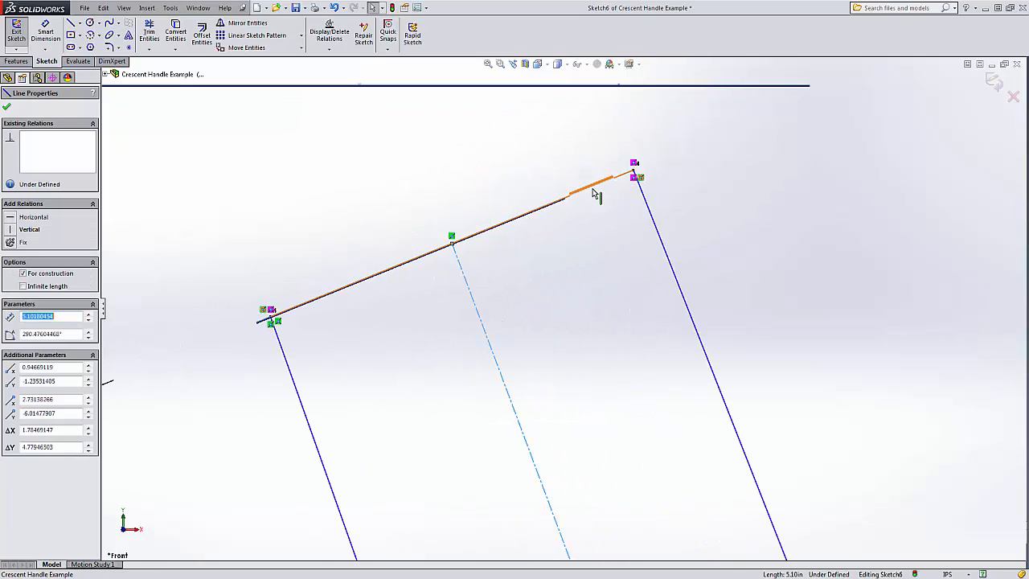
{"action": "left_click", "coordinate": [595, 193], "text": "ctrl"}
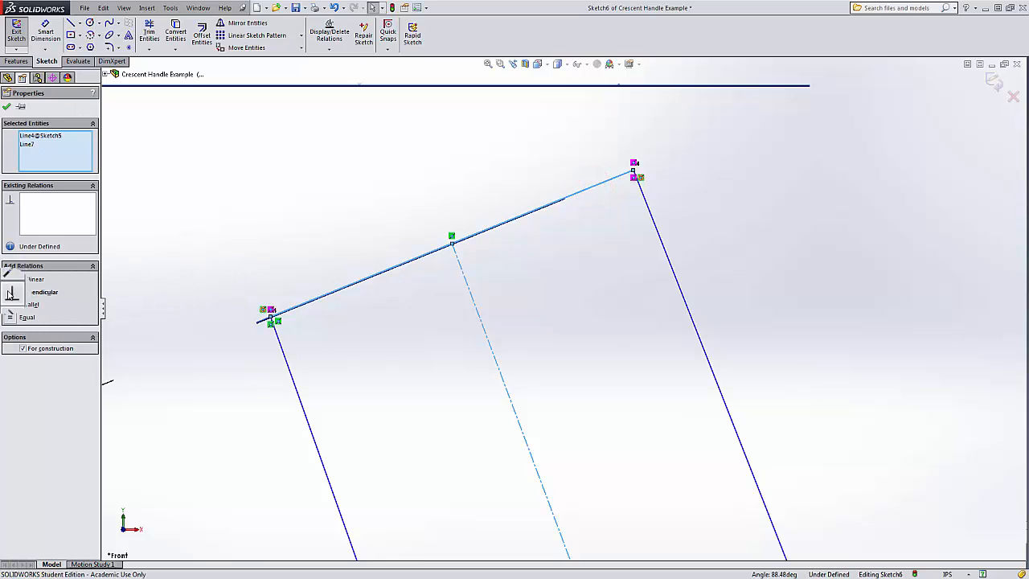
{"action": "left_click", "coordinate": [10, 293]}
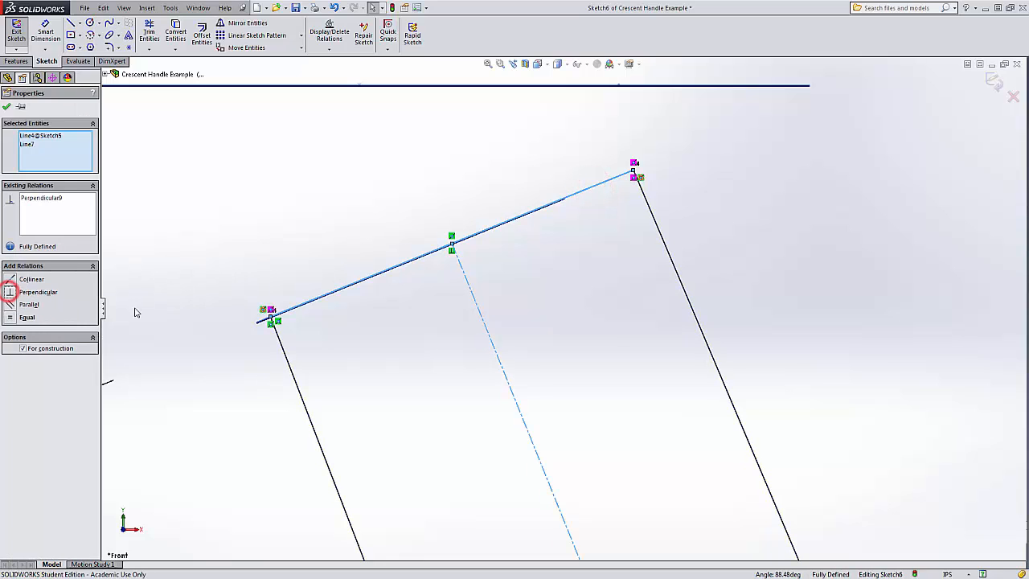
{"action": "left_click", "coordinate": [551, 332]}
- Draw a solid line between the upper endpoints of the arm's two side lines to close the profile
{"action": "scroll", "coordinate": [563, 385], "scroll_direction": "up", "scroll_amount": 5}
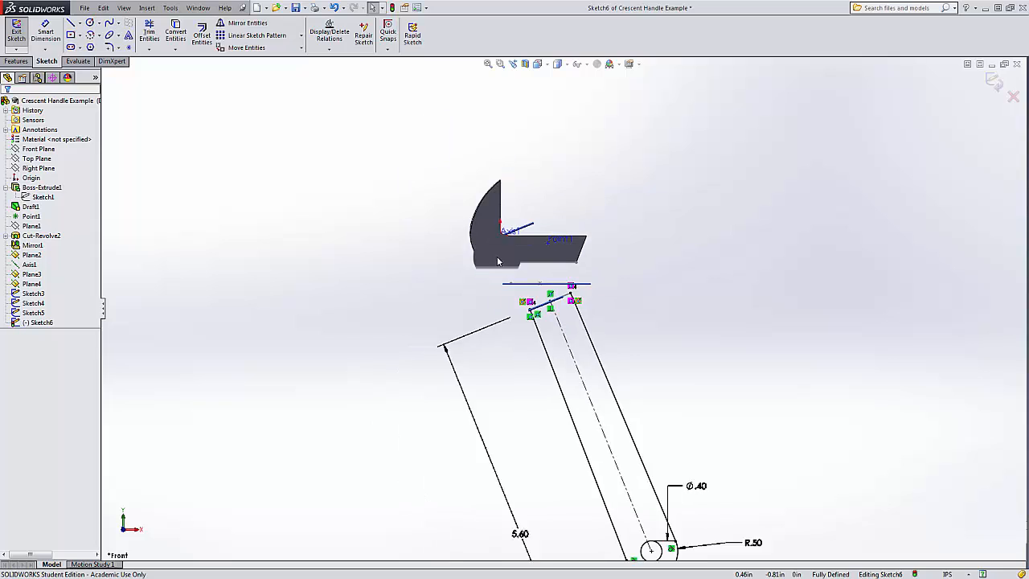
{"action": "scroll", "coordinate": [498, 261], "scroll_direction": "up", "scroll_amount": 1}
{"action": "scroll", "coordinate": [622, 469], "scroll_direction": "down", "scroll_amount": 2}
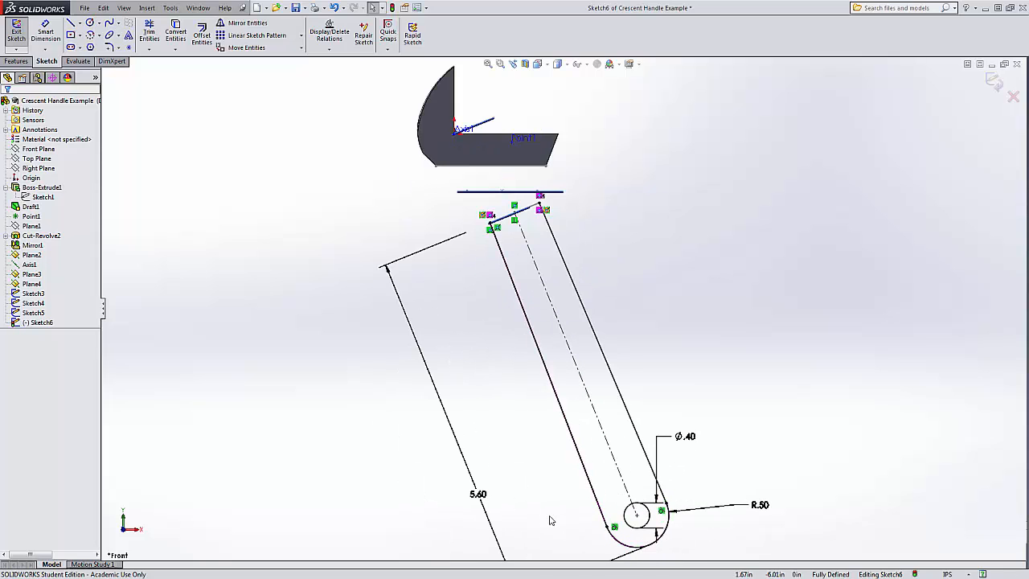
{"action": "scroll", "coordinate": [498, 233], "scroll_direction": "down", "scroll_amount": 3}
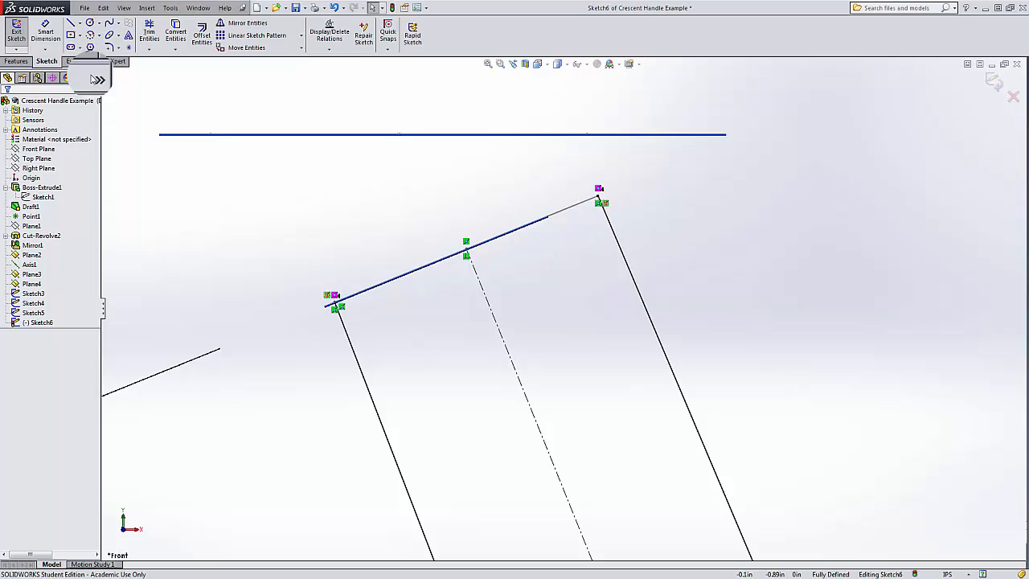
{"action": "left_click", "coordinate": [71, 23]}
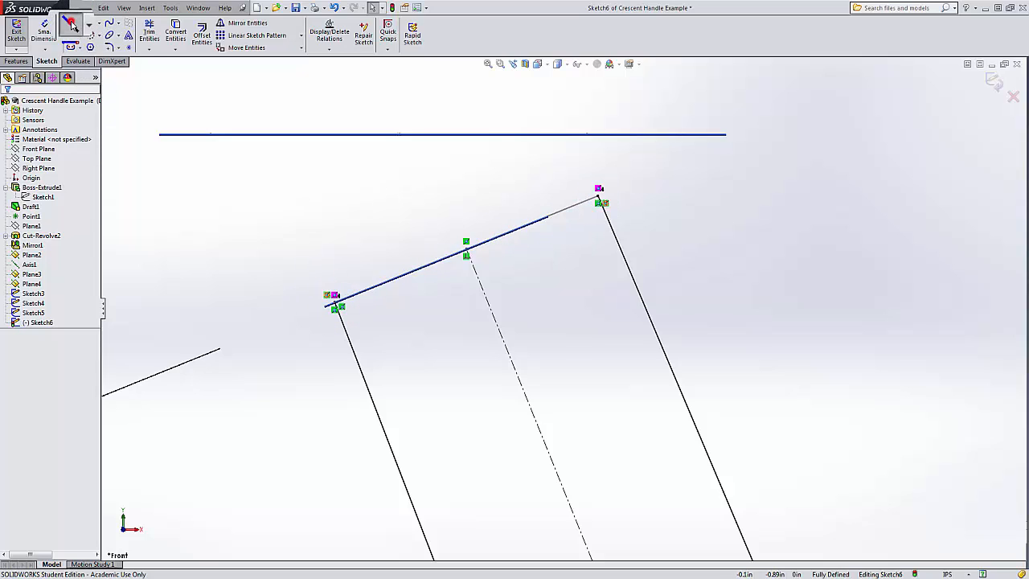
{"action": "left_click", "coordinate": [337, 305]}
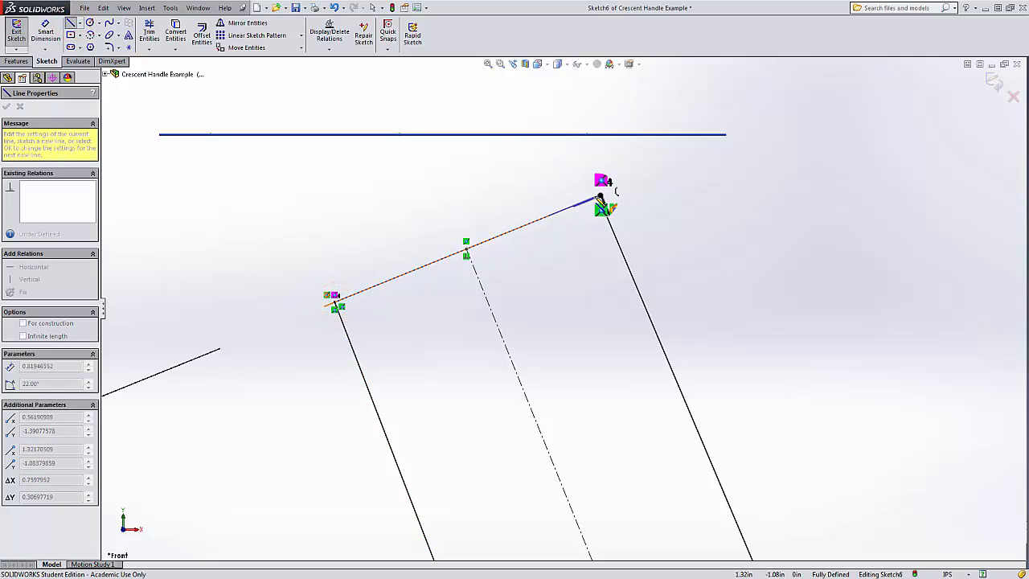
{"action": "left_click", "coordinate": [601, 199]}
{"action": "left_click", "coordinate": [601, 199]}
{"action": "left_click", "coordinate": [716, 217]}
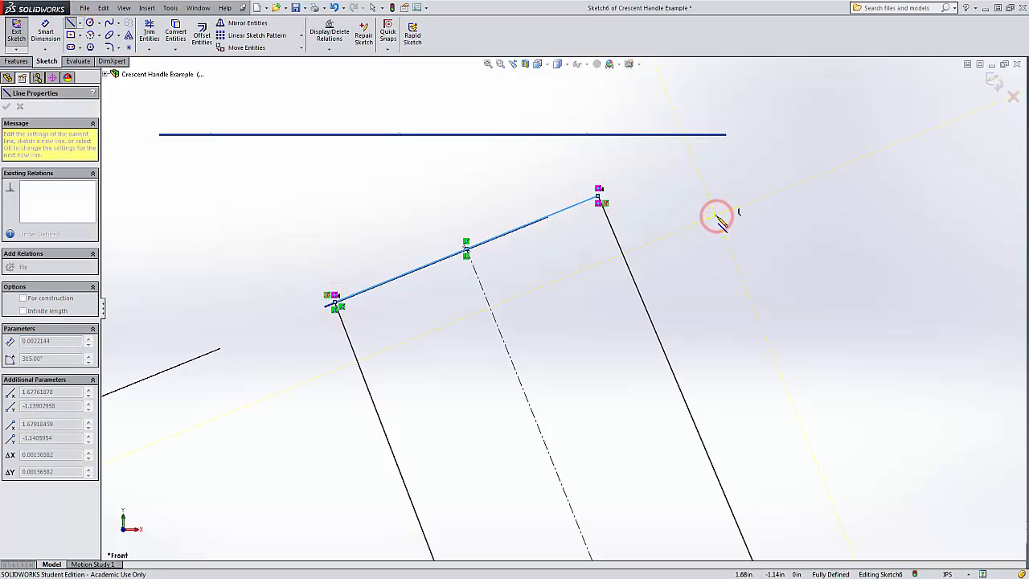
{"action": "key", "text": "Escape"}
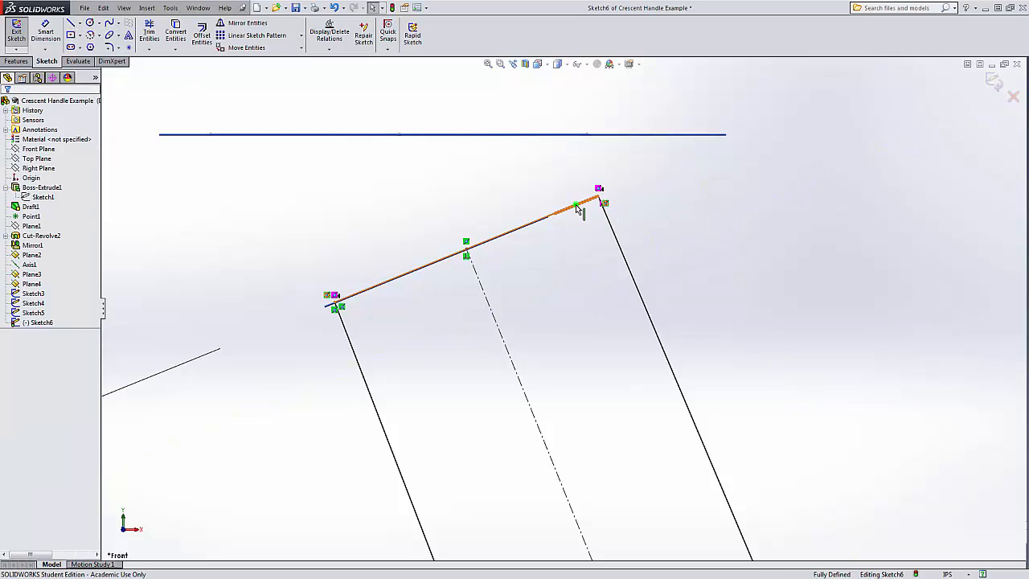
- Examine the overlapping lines along the arm's upper edge, listing the selectable entities and viewing the edge at an angle
{"action": "right_click", "coordinate": [577, 208]}
{"action": "left_click", "coordinate": [581, 186]}
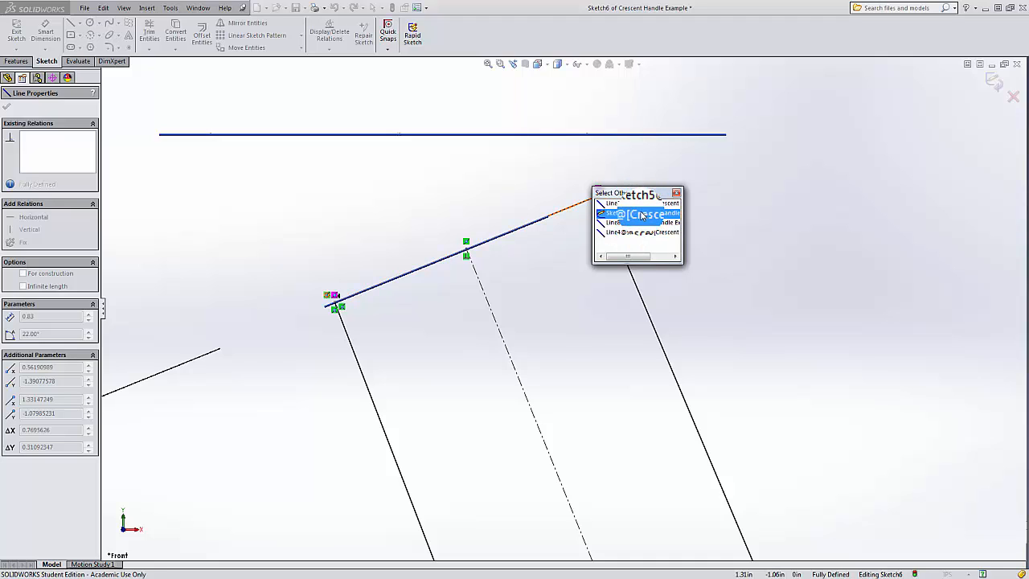
{"action": "left_click", "coordinate": [677, 193]}
{"action": "scroll", "coordinate": [682, 336], "scroll_direction": "up", "scroll_amount": 4}
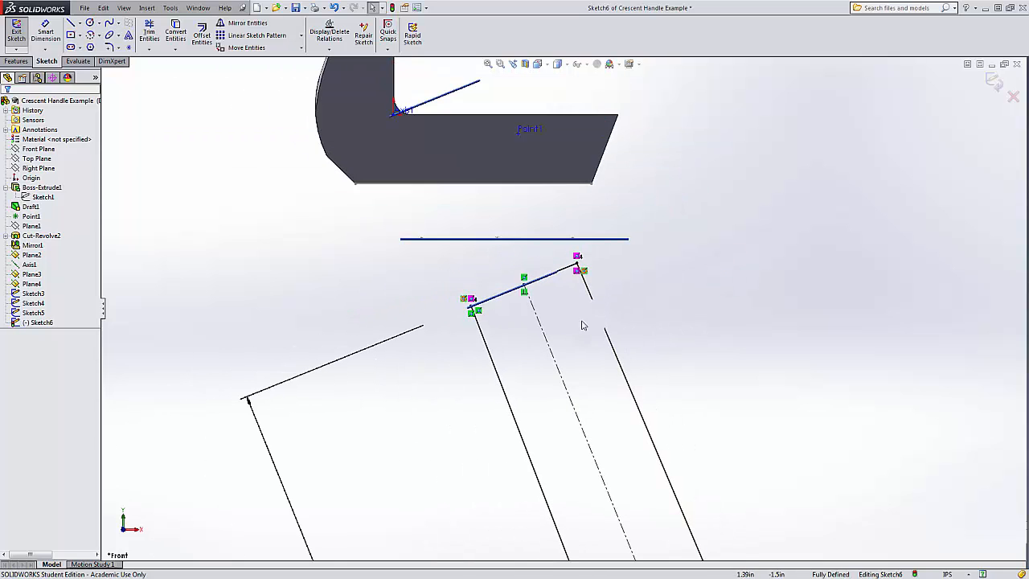
{"action": "middle_click_drag", "start_coordinate": [572, 316], "coordinate": [584, 334]}
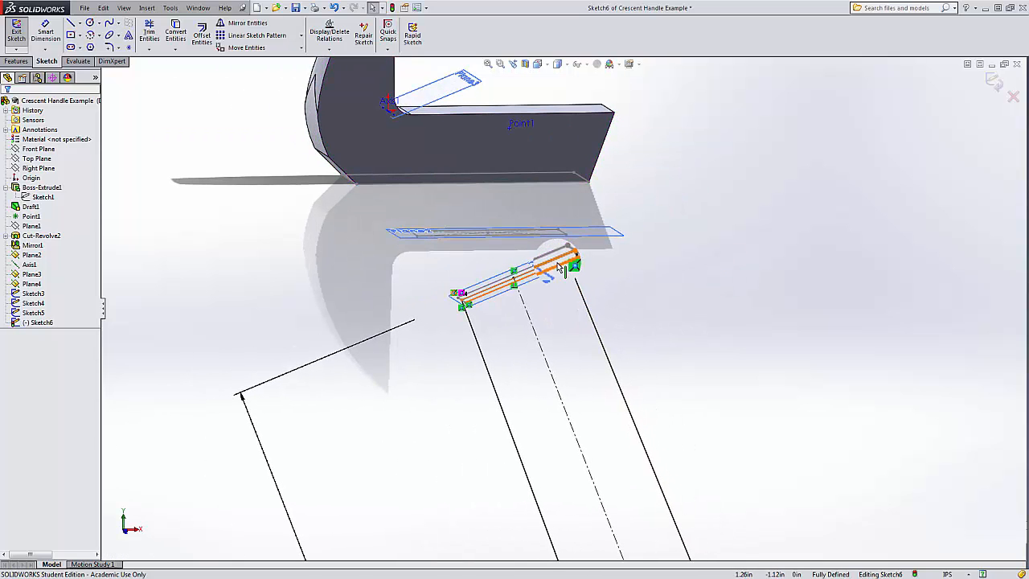
{"action": "scroll", "coordinate": [577, 276], "scroll_direction": "down", "scroll_amount": 3}
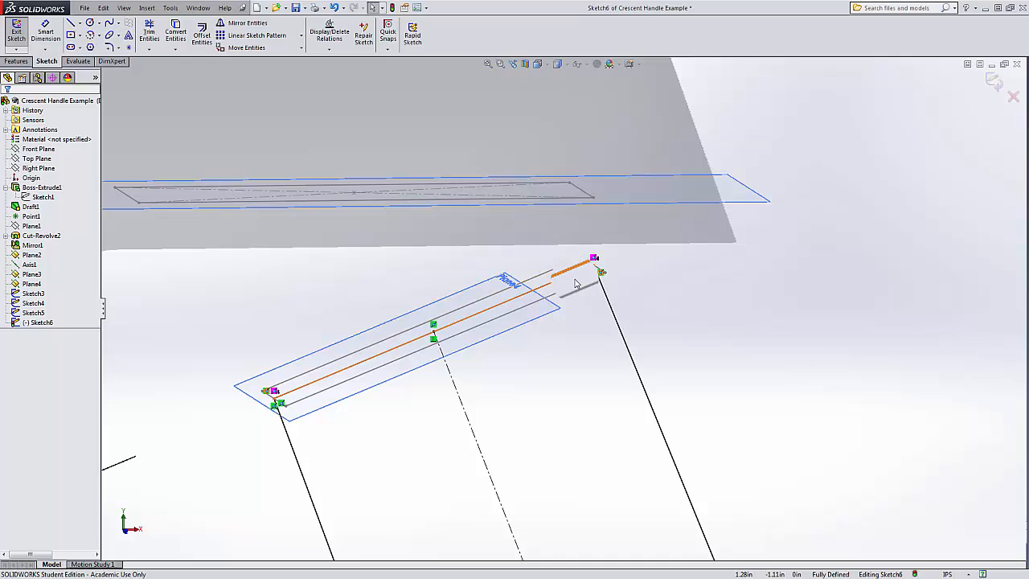
{"action": "scroll", "coordinate": [577, 278], "scroll_direction": "up", "scroll_amount": 5}
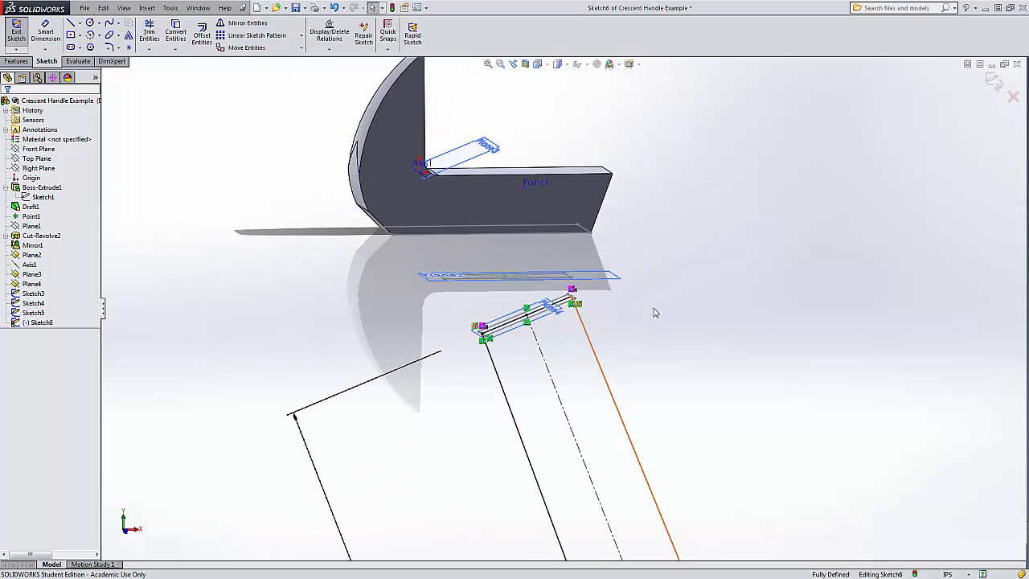
{"action": "scroll", "coordinate": [695, 375], "scroll_direction": "up", "scroll_amount": 2}
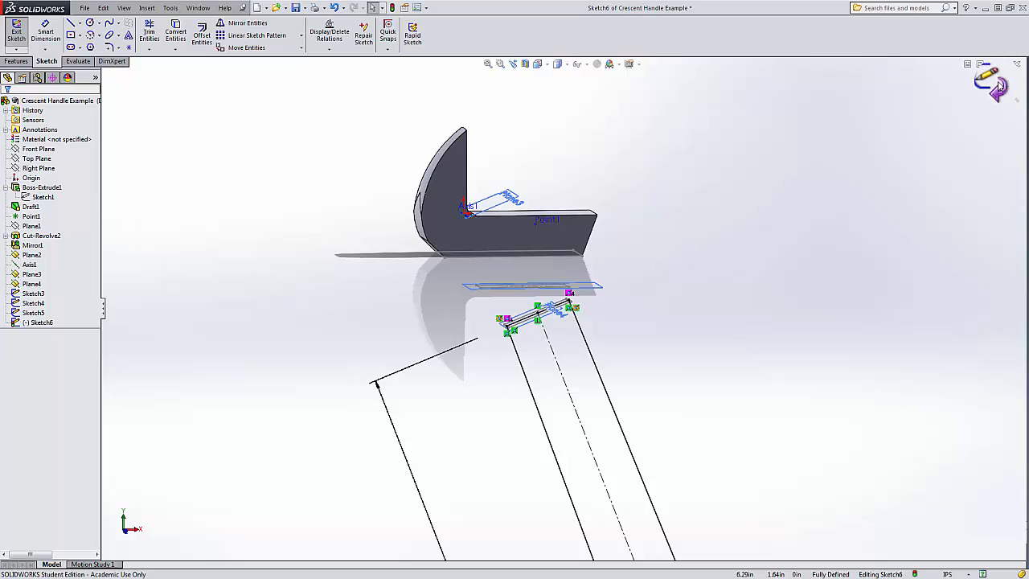
- Exit the completed arm sketch
{"action": "left_click", "coordinate": [996, 82]}
{"action": "scroll", "coordinate": [698, 373], "scroll_direction": "up", "scroll_amount": 2}
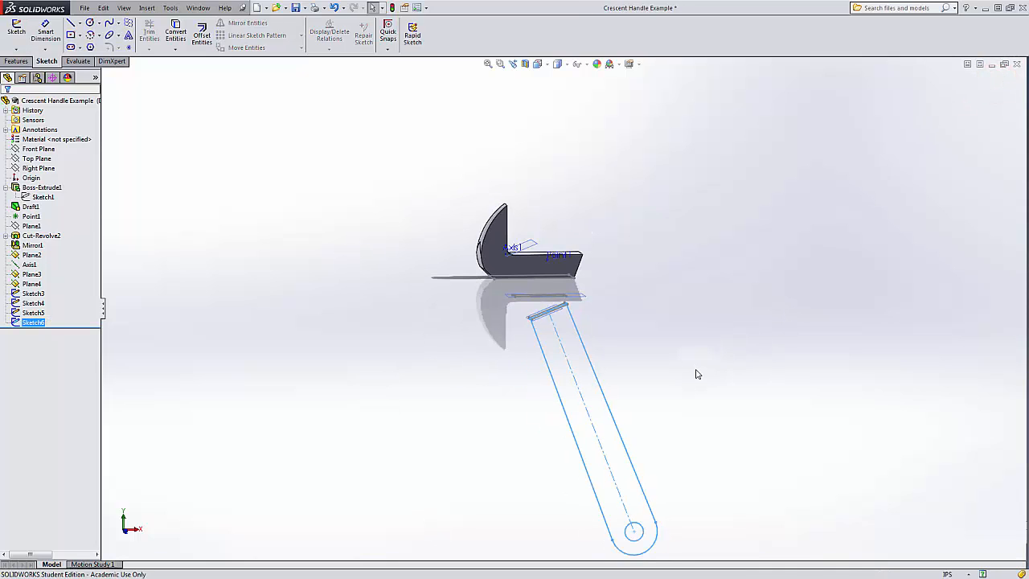
{"action": "scroll", "coordinate": [662, 477], "scroll_direction": "down", "scroll_amount": 2}
{"action": "scroll", "coordinate": [661, 477], "scroll_direction": "up", "scroll_amount": 1}
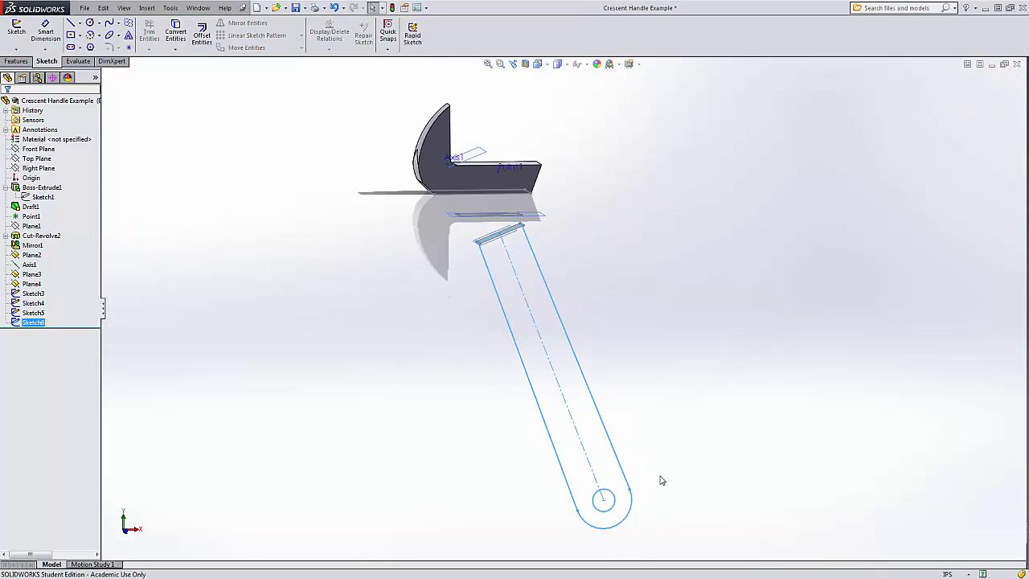
- Extrude the arm sketch as a solid with the Mid Plane end condition and a 0.30 in depth
{"action": "left_click", "coordinate": [24, 62]}
{"action": "left_click", "coordinate": [23, 32]}
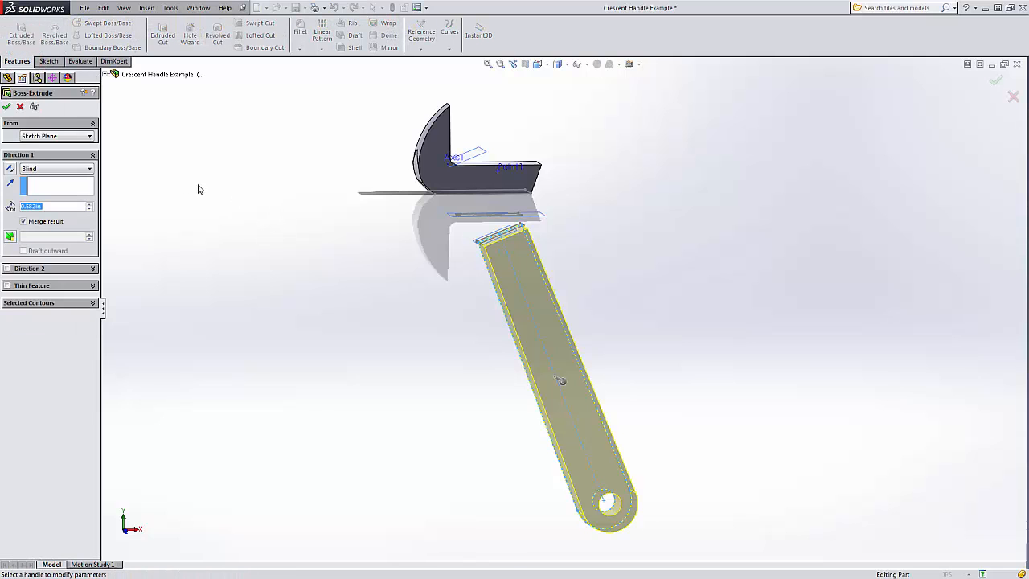
{"action": "left_click", "coordinate": [84, 170]}
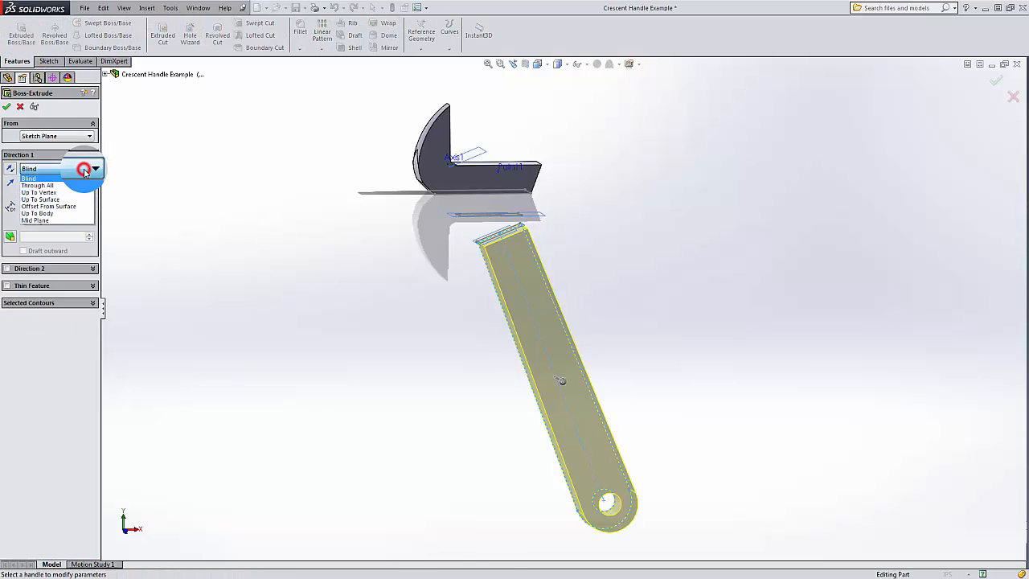
{"action": "left_click", "coordinate": [69, 220]}
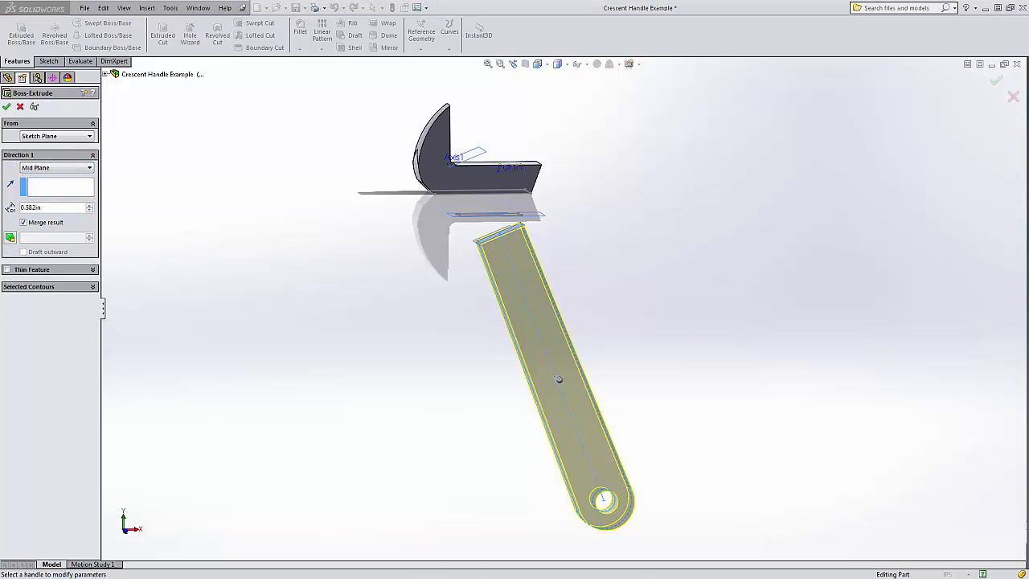
{"action": "left_click", "coordinate": [49, 209]}
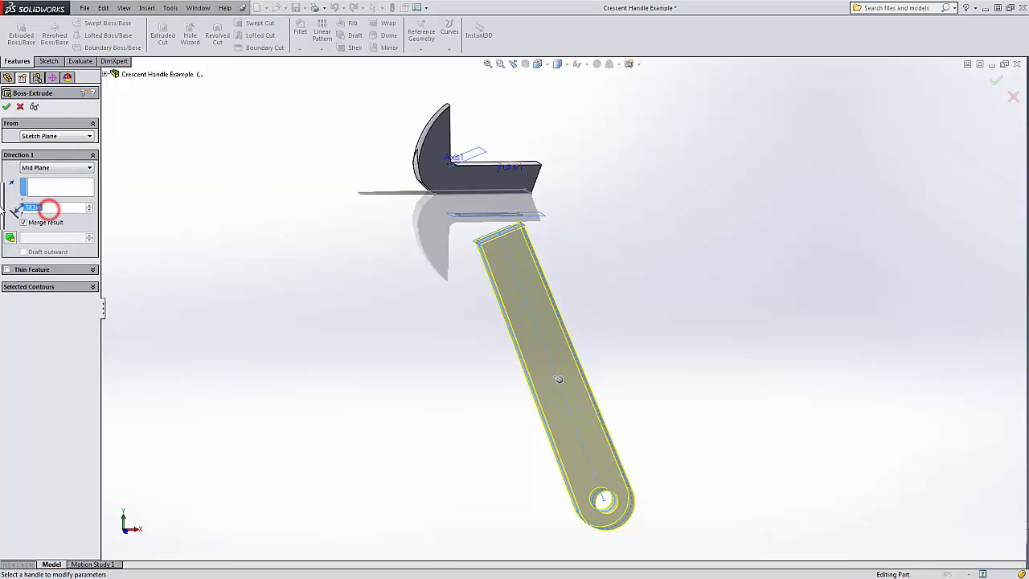
{"action": "type", "text": ".30"}
{"action": "key", "text": "Return"}
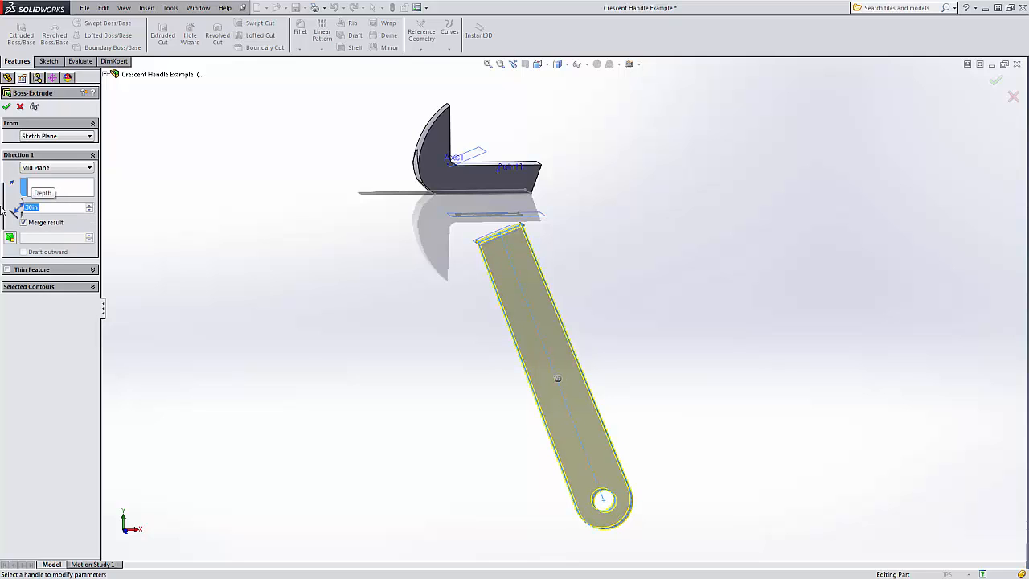
{"action": "middle_click_drag", "start_coordinate": [695, 249], "coordinate": [495, 297]}
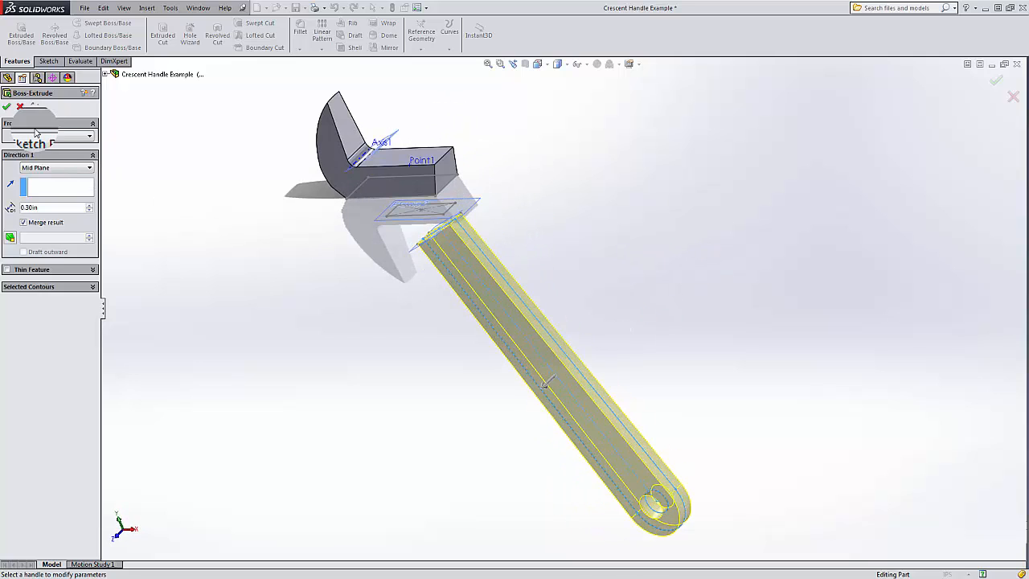
{"action": "left_click", "coordinate": [6, 106]}
- Start a new sketch on the broad flat face of the extruded arm
{"action": "middle_click_drag", "start_coordinate": [378, 249], "coordinate": [404, 266]}
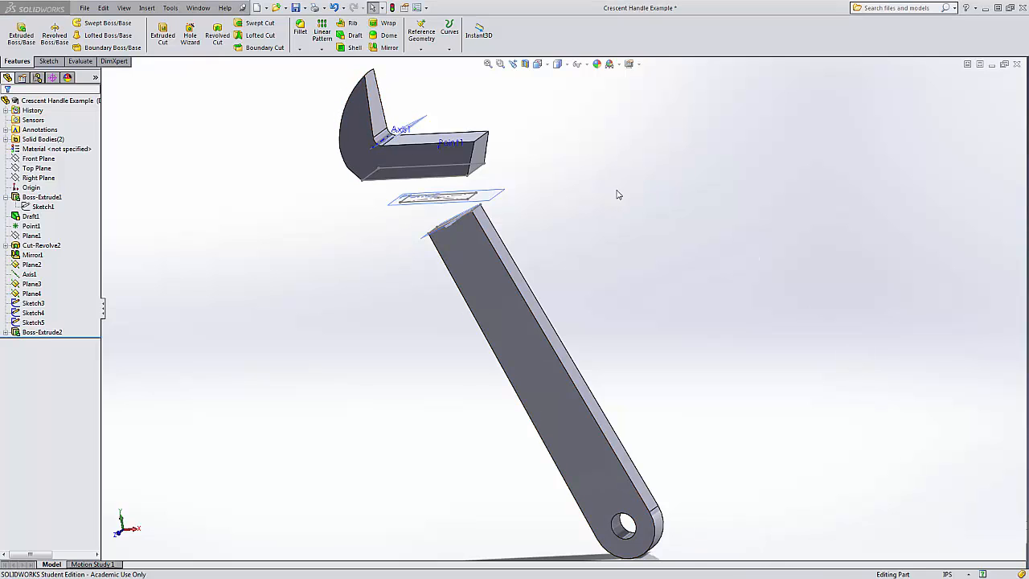
{"action": "middle_click_drag", "start_coordinate": [449, 355], "coordinate": [487, 257]}
{"action": "middle_click_drag", "start_coordinate": [475, 378], "coordinate": [486, 351]}
{"action": "middle_click_drag", "start_coordinate": [634, 351], "coordinate": [596, 320]}
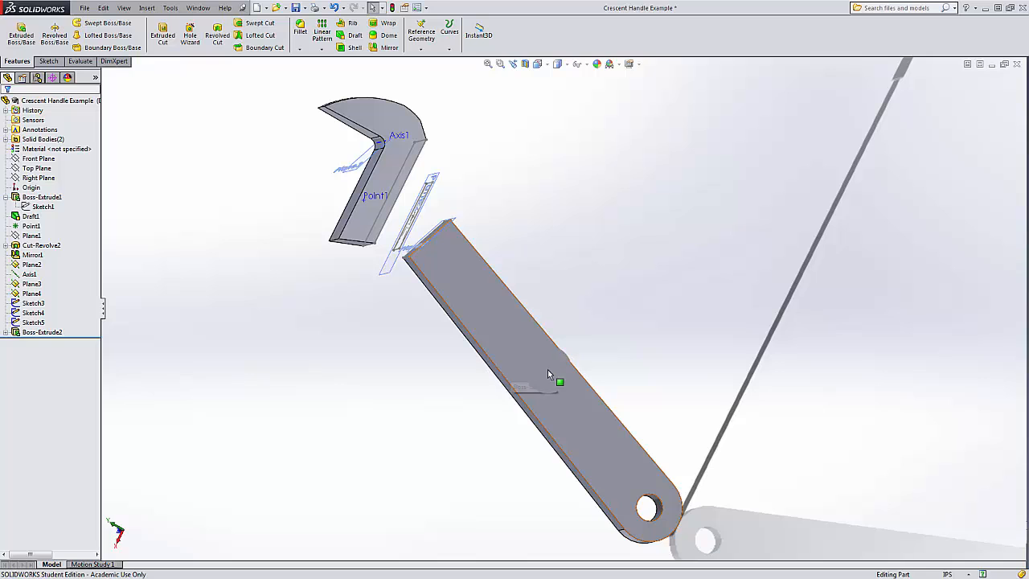
{"action": "middle_click_drag", "start_coordinate": [598, 341], "coordinate": [637, 335]}
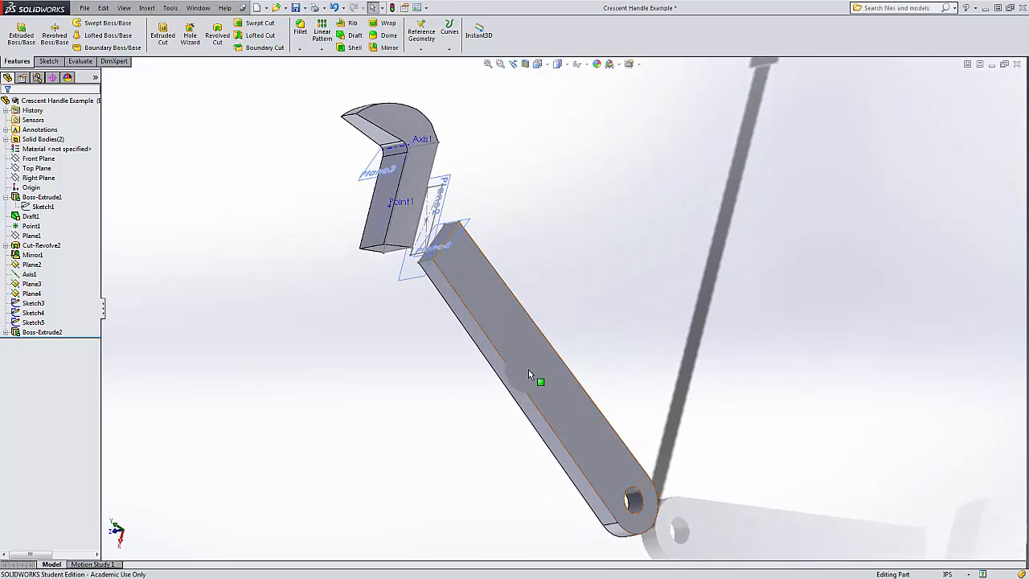
{"action": "middle_click_drag", "start_coordinate": [416, 399], "coordinate": [345, 369]}
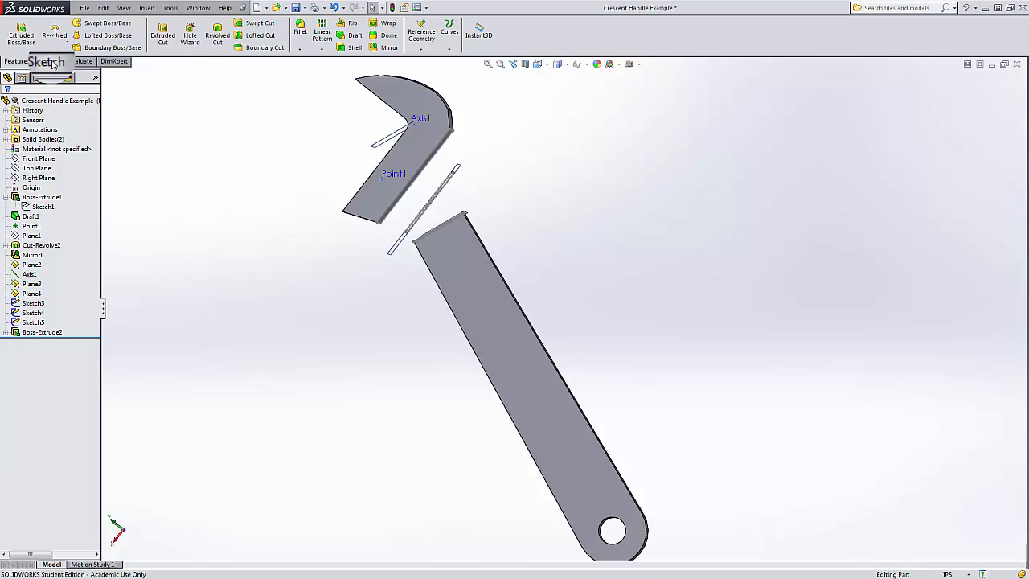
{"action": "left_click", "coordinate": [48, 61]}
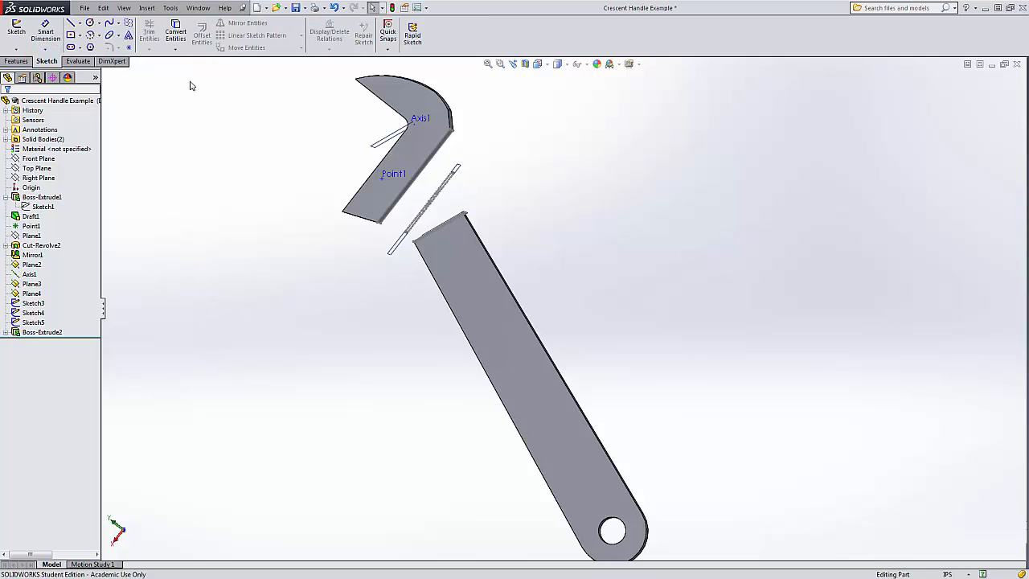
{"action": "left_click", "coordinate": [17, 31]}
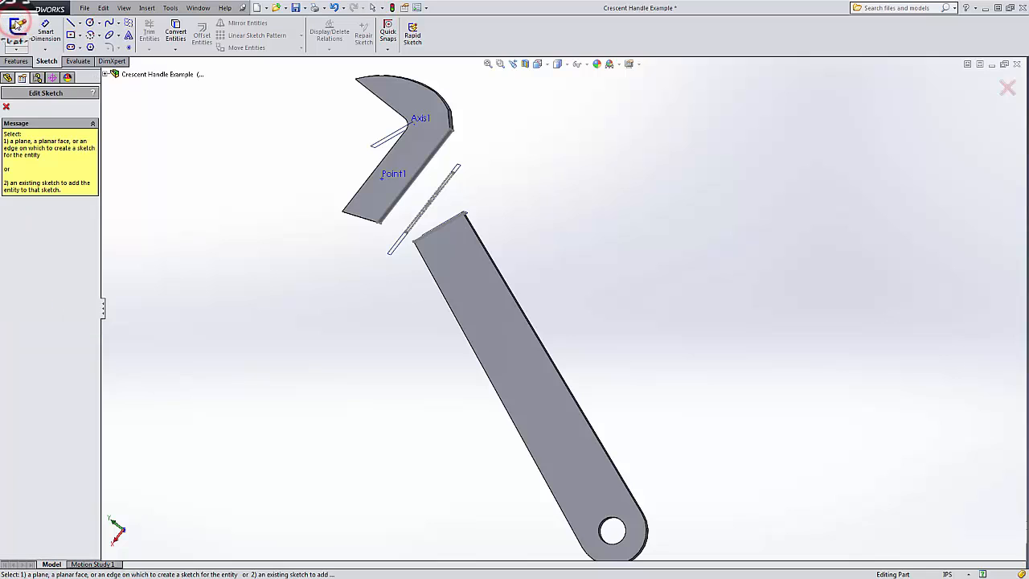
{"action": "left_click", "coordinate": [501, 327]}
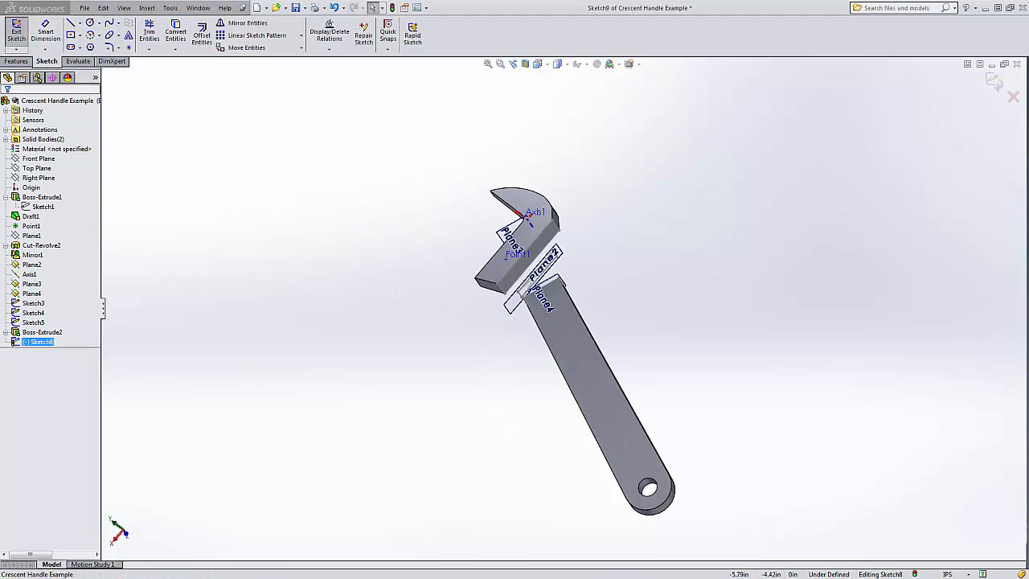
- Offset the arm face's two long edges and rounded end edge inward by 0.10 in, with dimensions added
{"action": "left_click", "coordinate": [204, 36]}
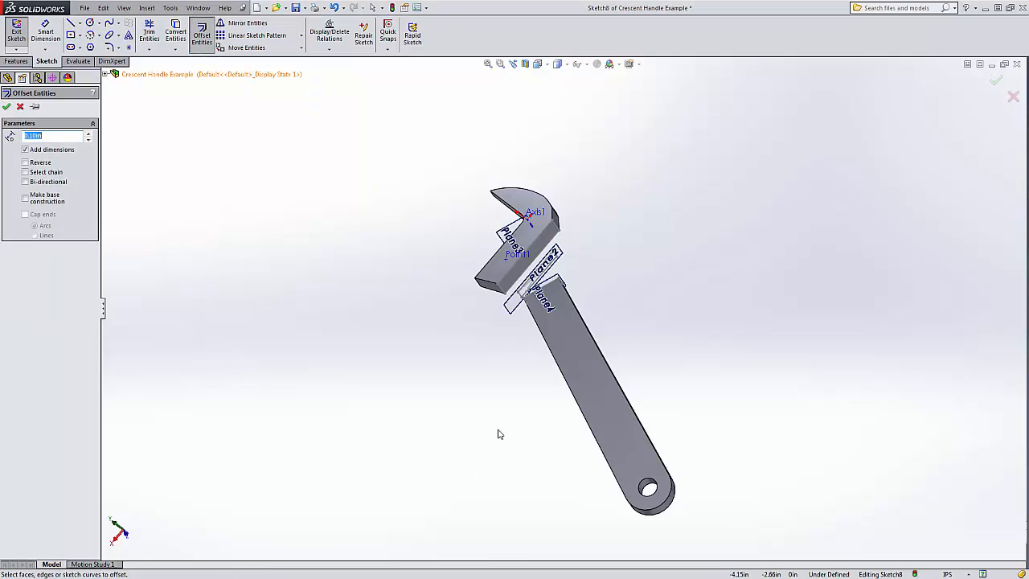
{"action": "left_click", "coordinate": [575, 400]}
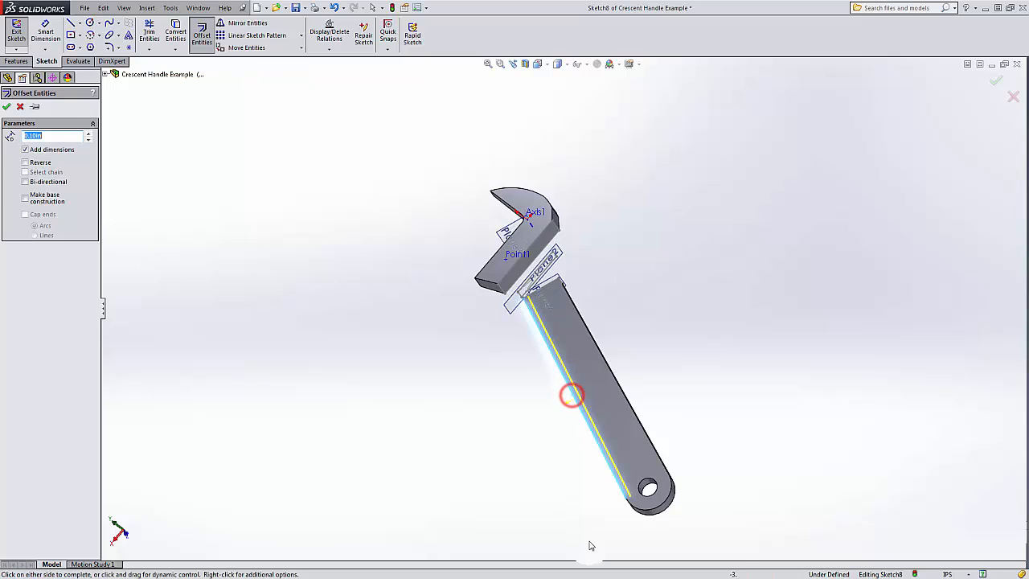
{"action": "left_click", "coordinate": [667, 500]}
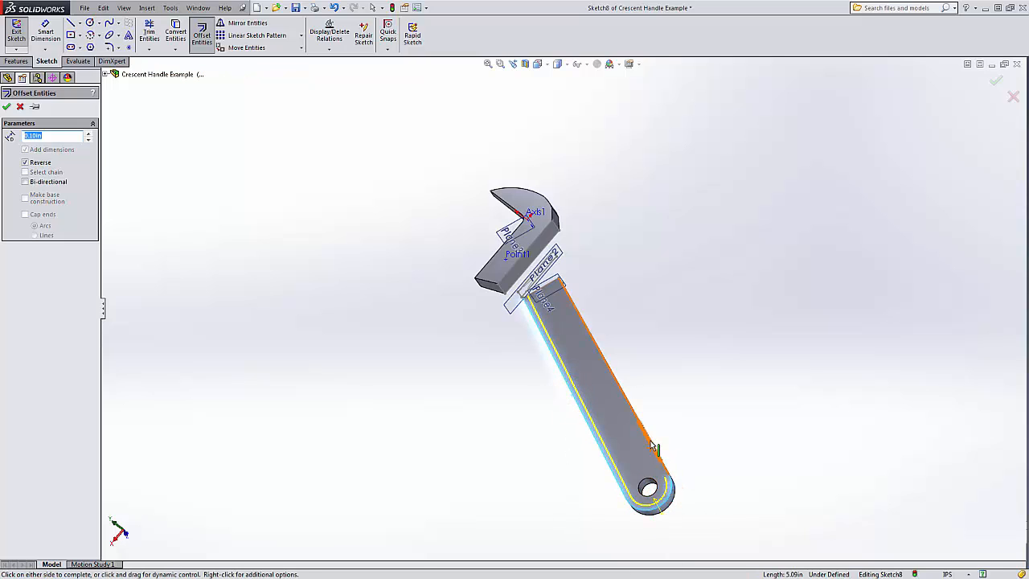
{"action": "left_click", "coordinate": [651, 438]}
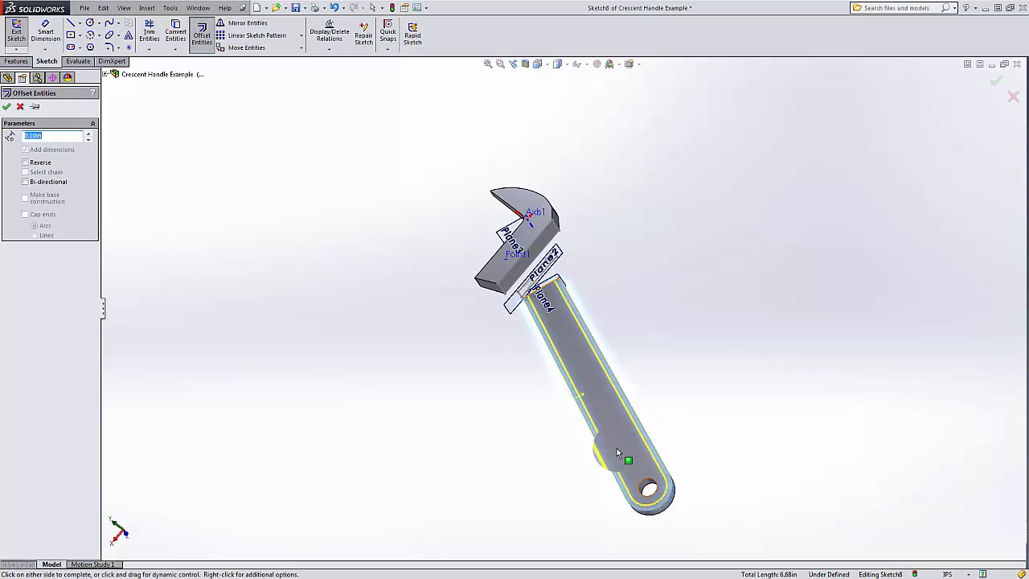
{"action": "left_click", "coordinate": [657, 486]}
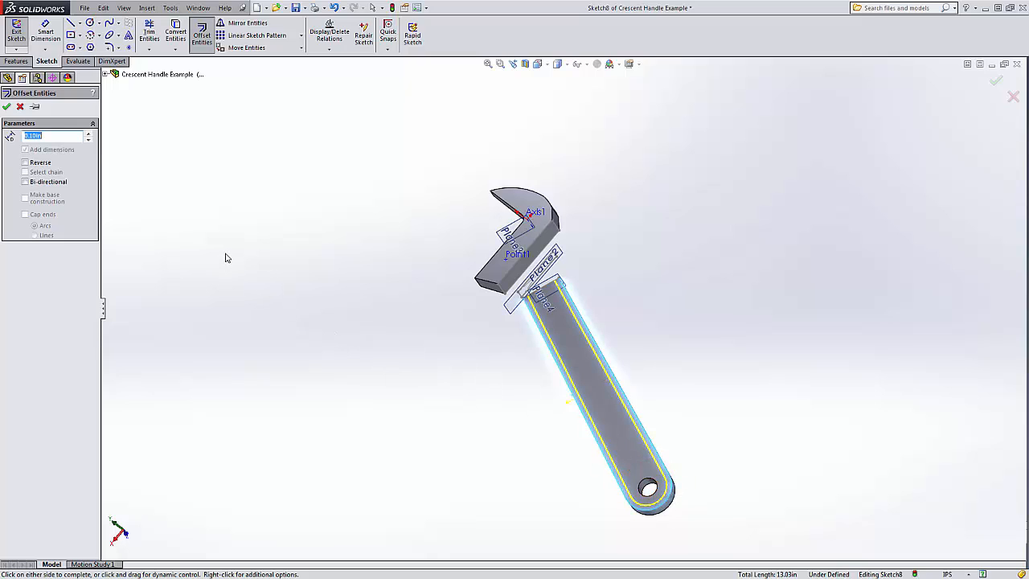
{"action": "left_click", "coordinate": [8, 106]}
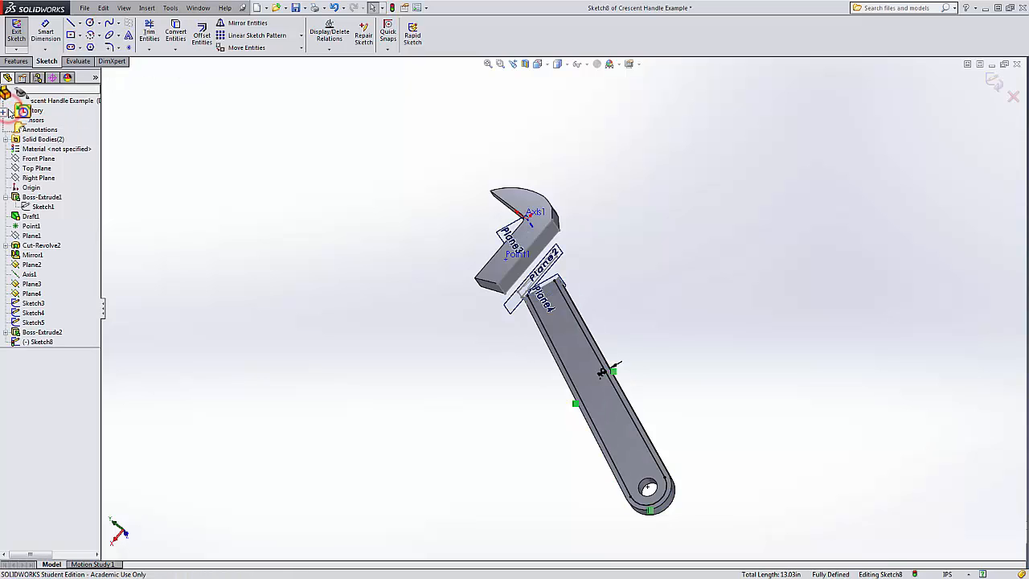
- Offset the hole's circular edge outward by 0.10 in
{"action": "left_click", "coordinate": [200, 35]}
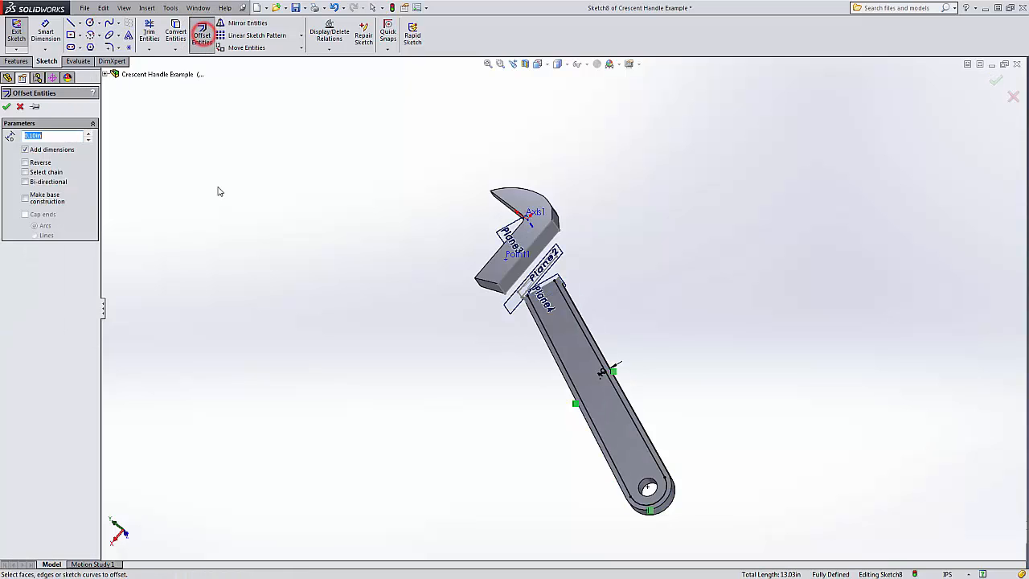
{"action": "left_click", "coordinate": [653, 483]}
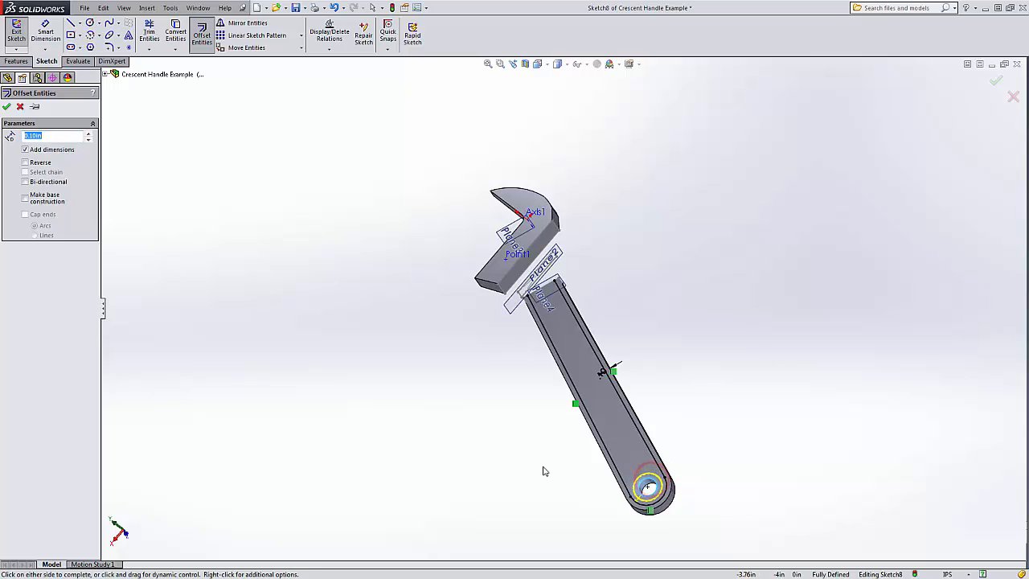
{"action": "left_click", "coordinate": [8, 109]}
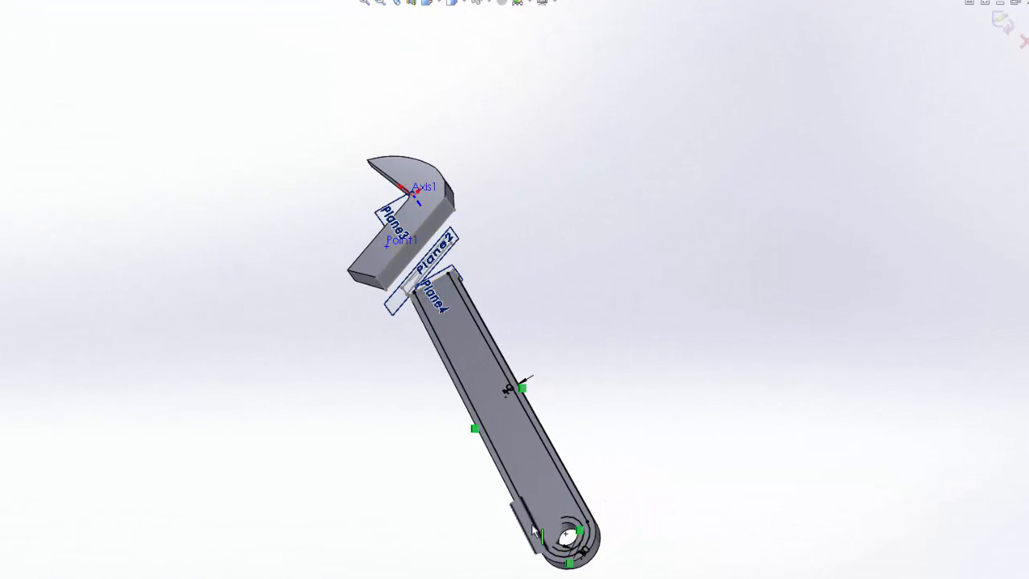
- Offset the arm face's straight upper edge inward by 0.10 in
{"action": "scroll", "coordinate": [593, 559], "scroll_direction": "down", "scroll_amount": 5}
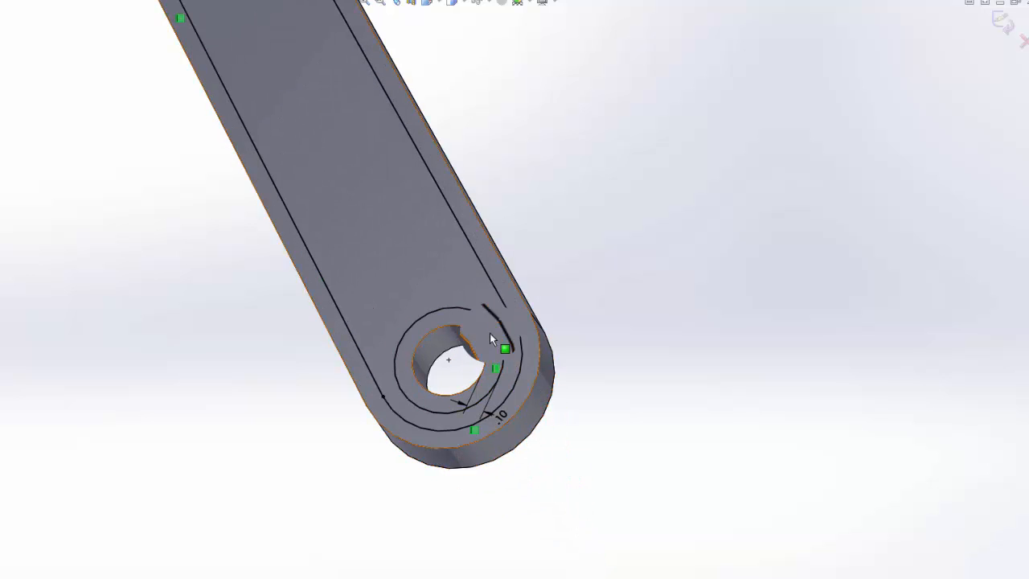
{"action": "scroll", "coordinate": [482, 336], "scroll_direction": "up", "scroll_amount": 5}
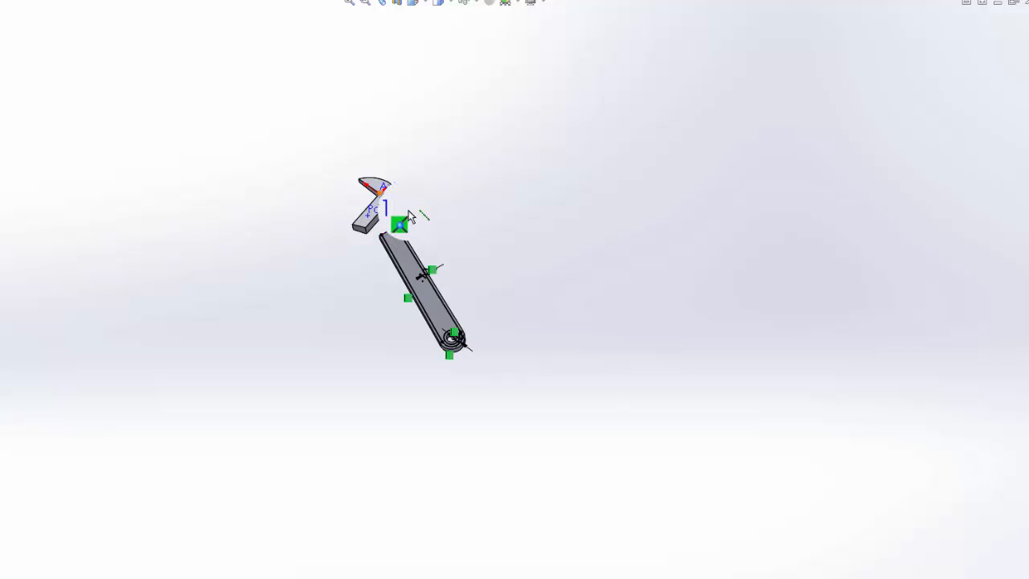
{"action": "scroll", "coordinate": [409, 217], "scroll_direction": "down", "scroll_amount": 5}
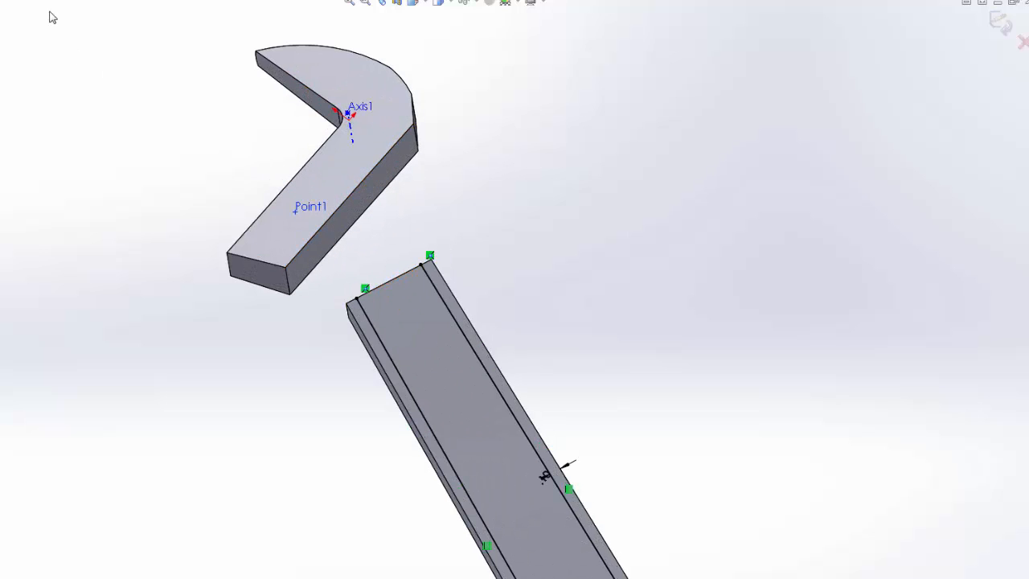
{"action": "left_click", "coordinate": [400, 279]}
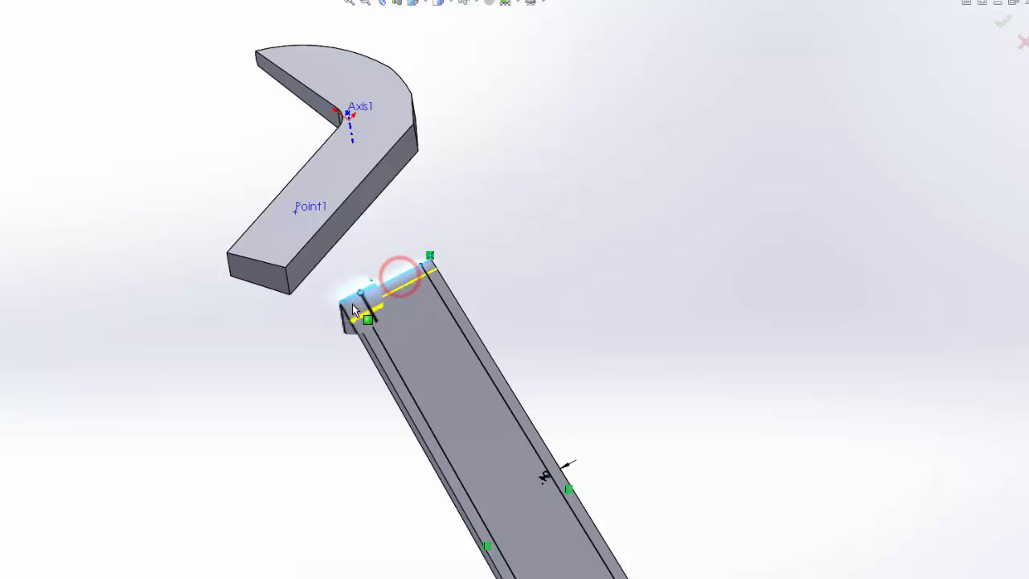
{"action": "left_click", "coordinate": [530, 243]}
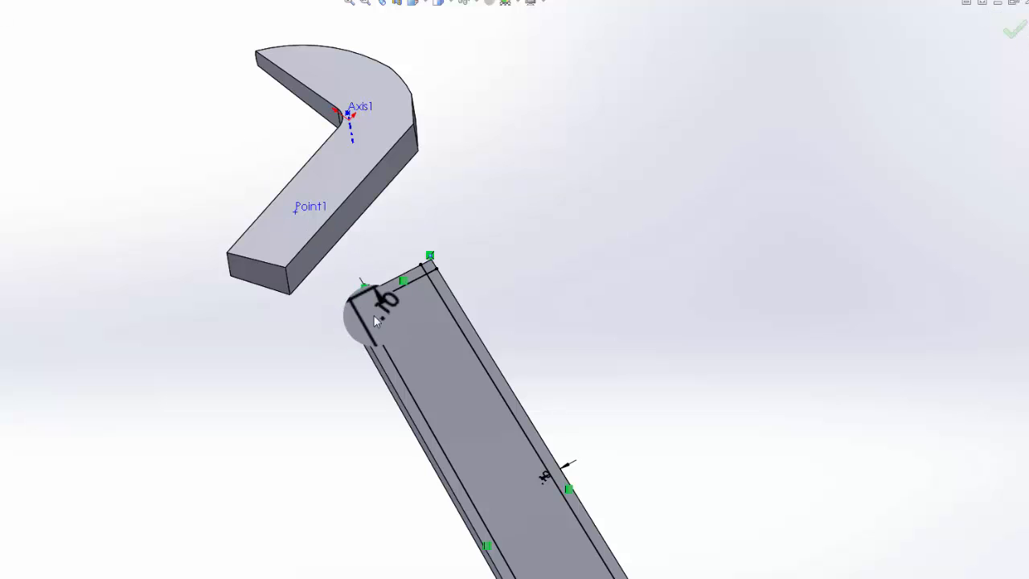
- Trim the overlapping line ends at both upper corners of the inset profile
{"action": "scroll", "coordinate": [373, 314], "scroll_direction": "down", "scroll_amount": 3}
{"action": "left_click", "coordinate": [333, 330]}
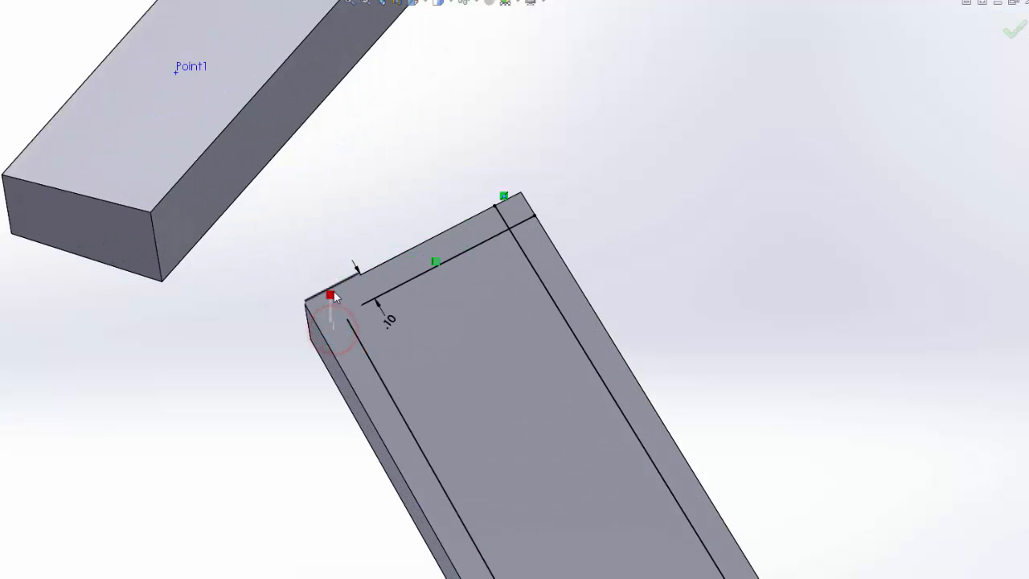
{"action": "left_click", "coordinate": [487, 222]}
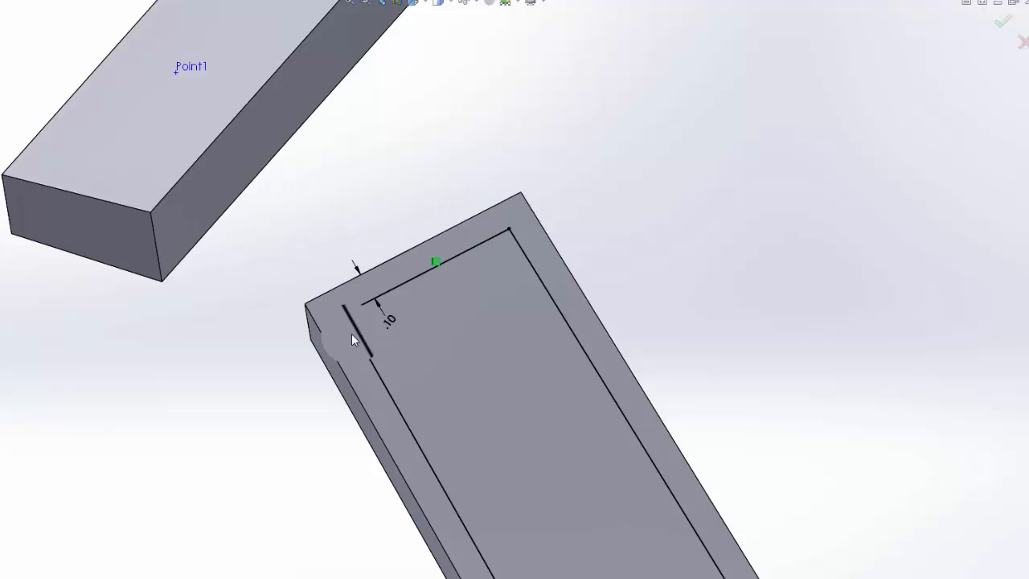
- Add 0.10 in sketch fillets to both upper corners of the inset profile
{"action": "left_click", "coordinate": [358, 344]}
{"action": "left_click", "coordinate": [475, 245]}
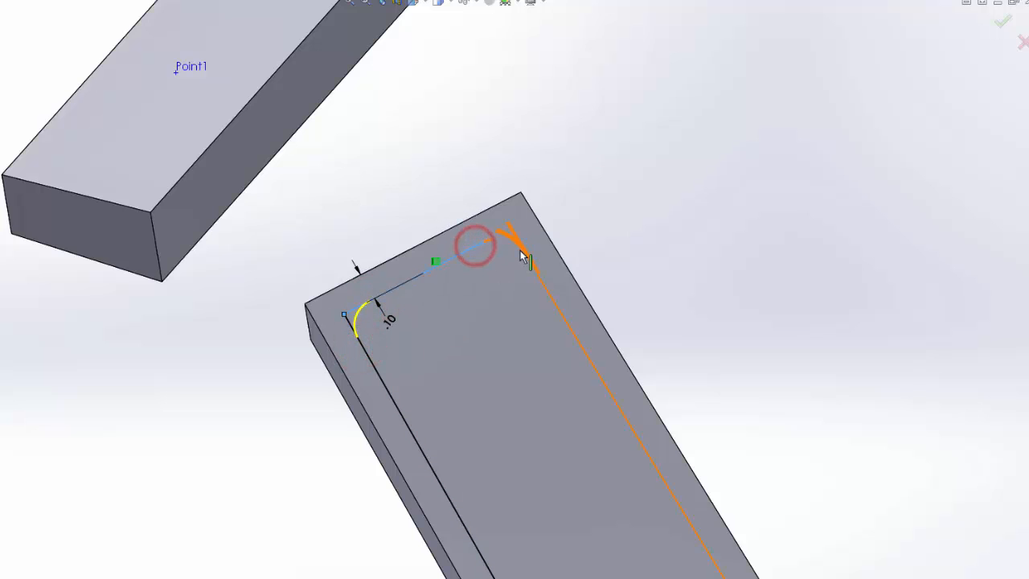
{"action": "left_click", "coordinate": [519, 249]}
{"action": "key", "text": "Return"}
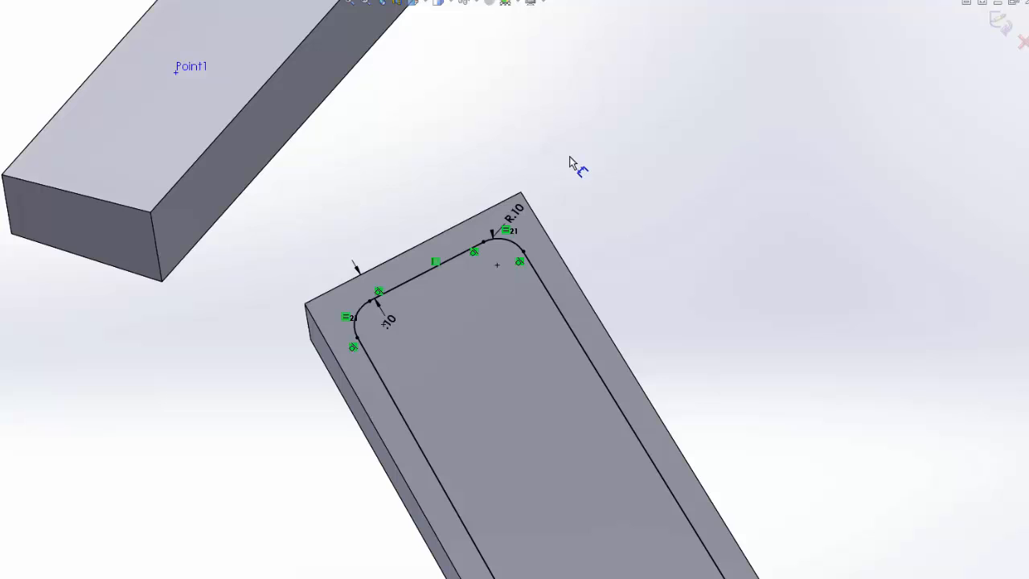
- Set the radius of the inset profile's upper corner fillets to 0.25 in
{"action": "double_click", "coordinate": [520, 211]}
{"action": "type", "text": ".25"}
{"action": "key", "text": "Return"}
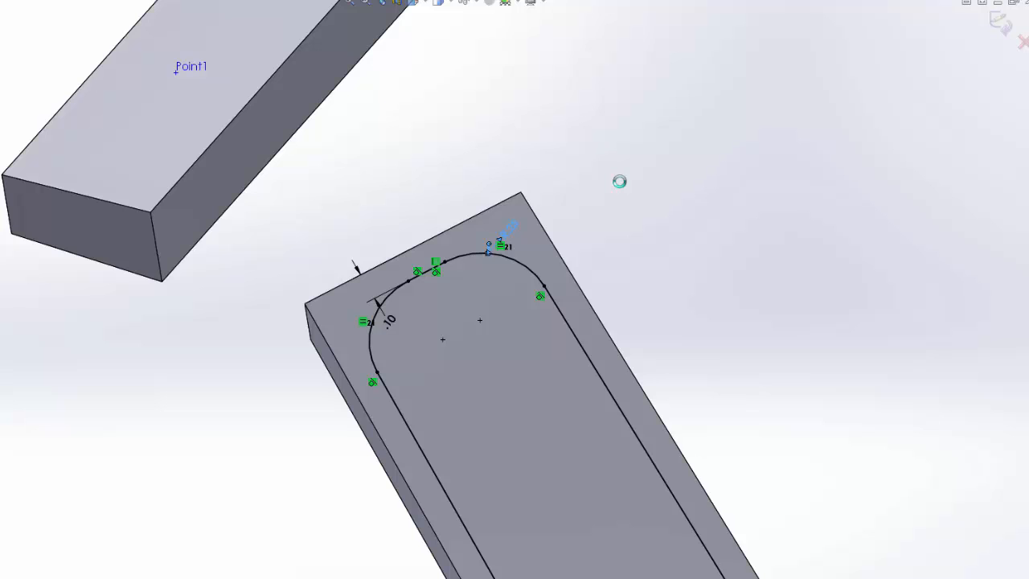
- Exit the finished inset profile sketch on the arm's face
{"action": "scroll", "coordinate": [646, 305], "scroll_direction": "up", "scroll_amount": 7}
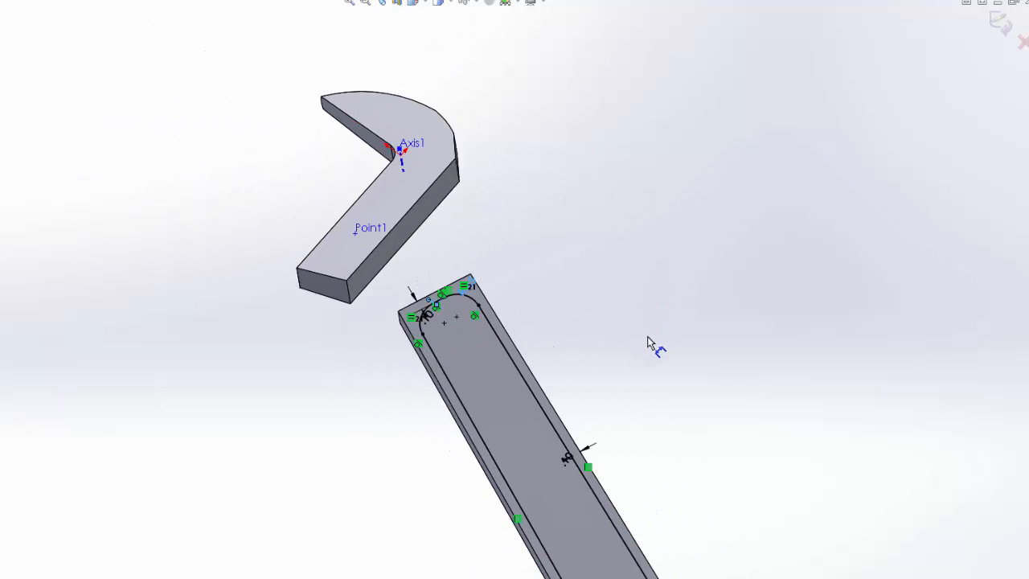
{"action": "scroll", "coordinate": [572, 433], "scroll_direction": "down", "scroll_amount": 2}
{"action": "scroll", "coordinate": [572, 433], "scroll_direction": "up", "scroll_amount": 2}
{"action": "scroll", "coordinate": [572, 433], "scroll_direction": "down", "scroll_amount": 1}
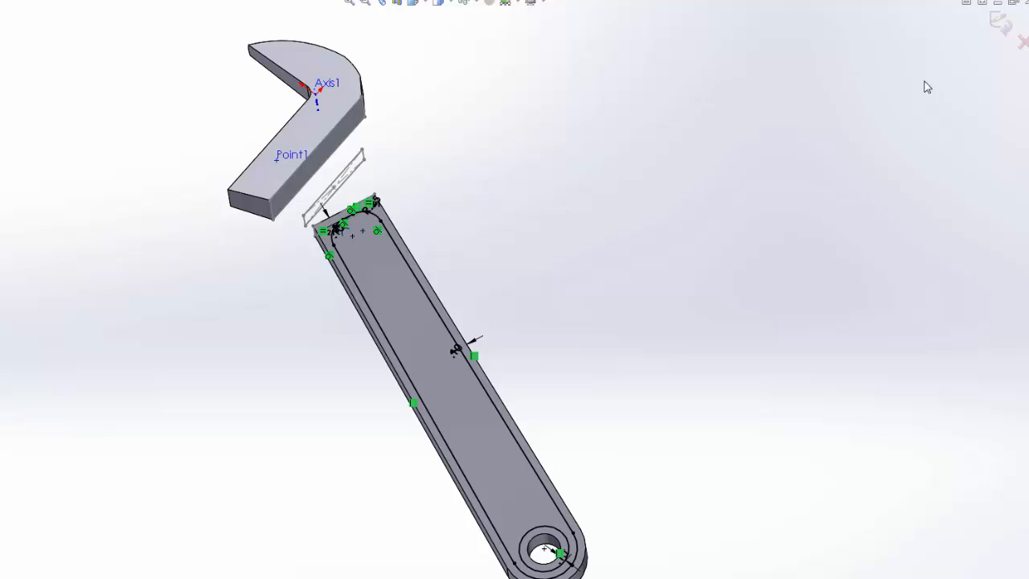
{"action": "left_click", "coordinate": [997, 29]}
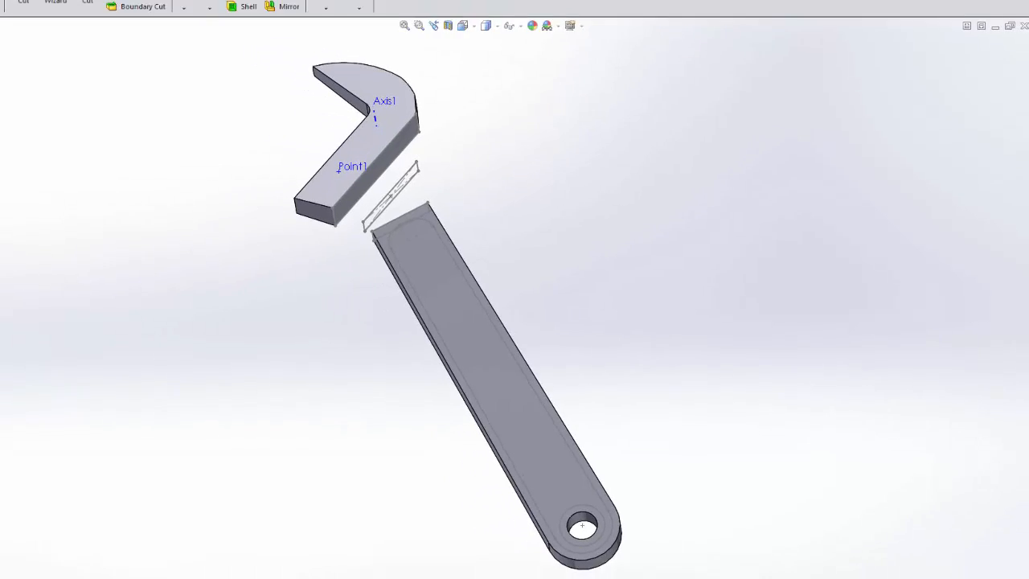
- Cut the inset profile with the ring around the hole into the arm's face as a blind extruded cut 0.10 in deep
{"action": "left_click", "coordinate": [34, 351]}
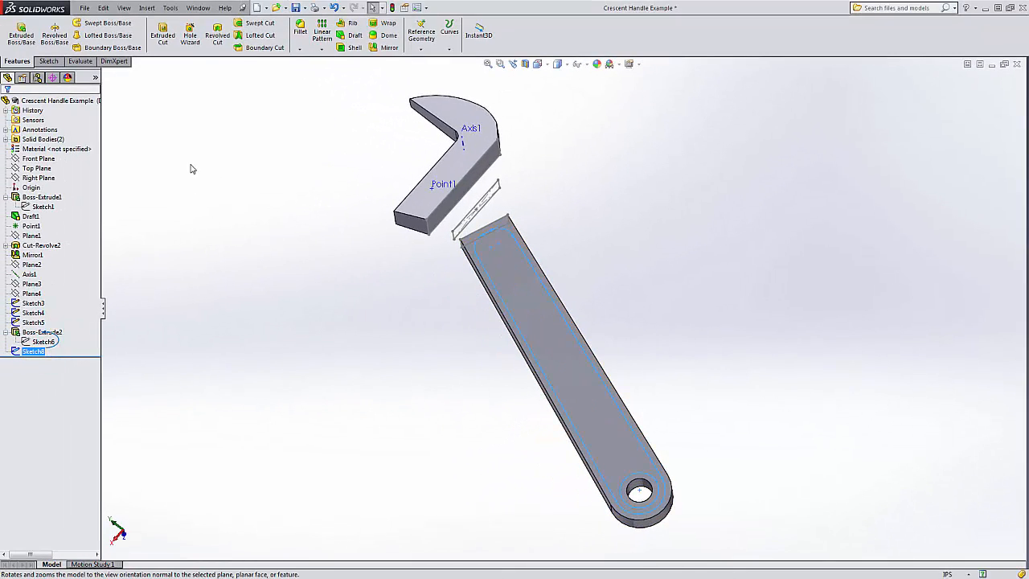
{"action": "left_click", "coordinate": [163, 34]}
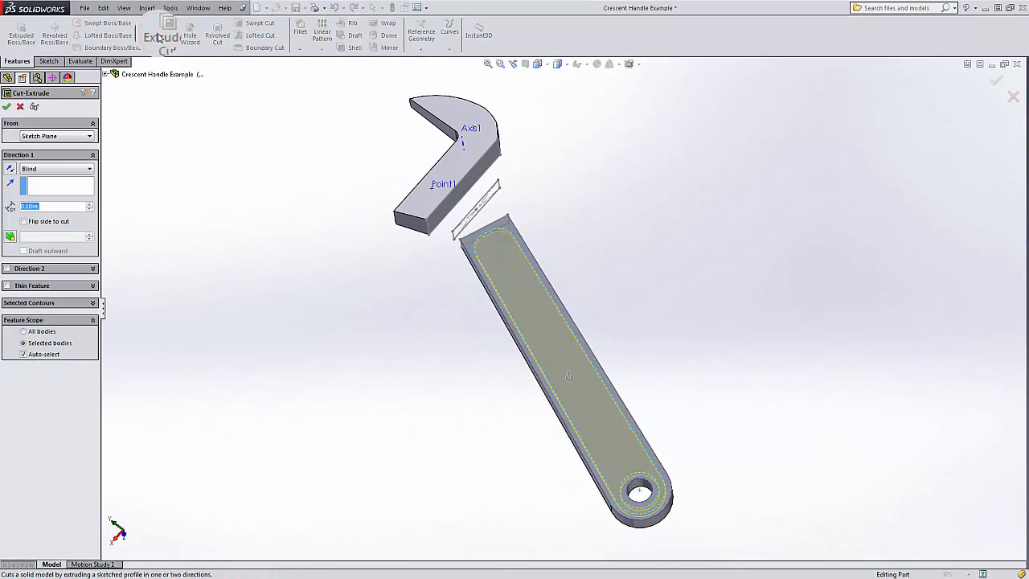
{"action": "left_click", "coordinate": [39, 209]}
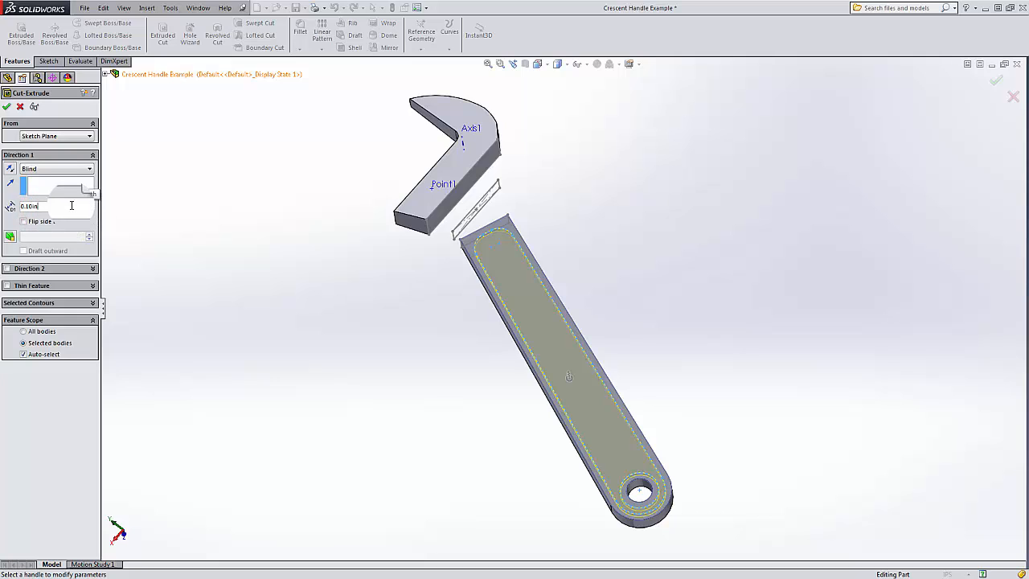
{"action": "left_click_drag", "start_coordinate": [44, 202], "coordinate": [7, 214]}
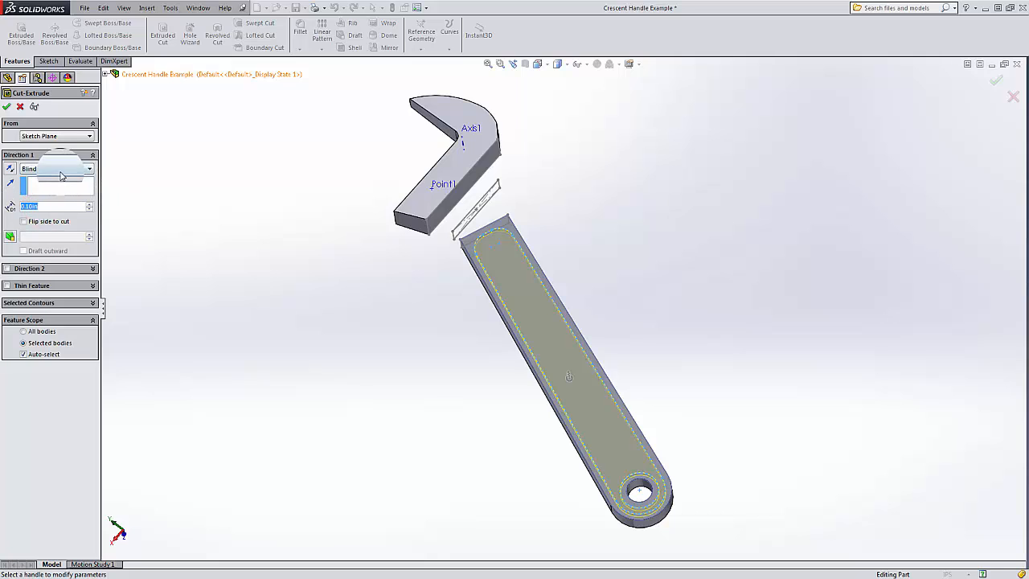
{"action": "left_click", "coordinate": [302, 284]}
{"action": "middle_click_drag", "start_coordinate": [650, 241], "coordinate": [667, 287]}
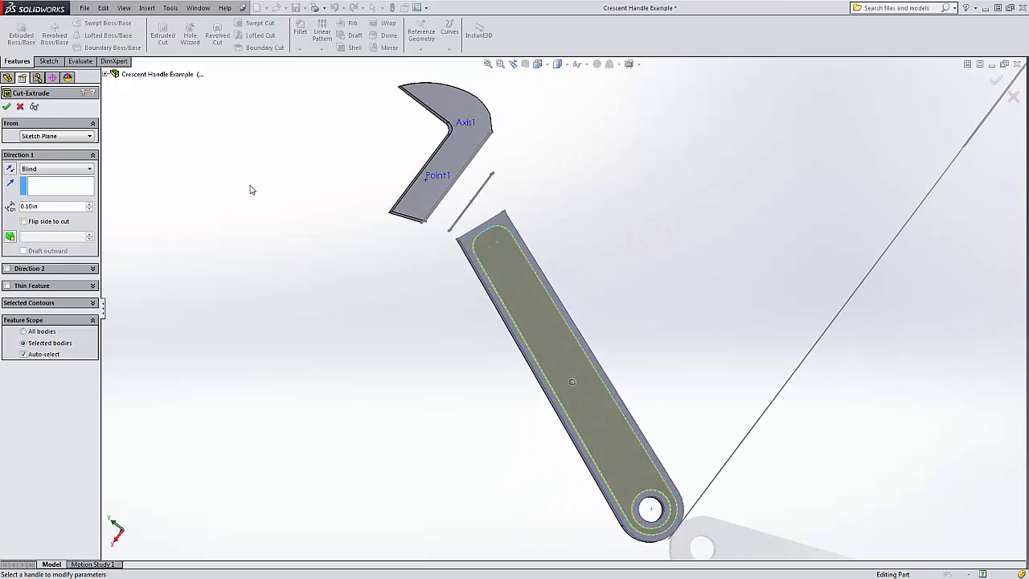
{"action": "left_click", "coordinate": [6, 106]}
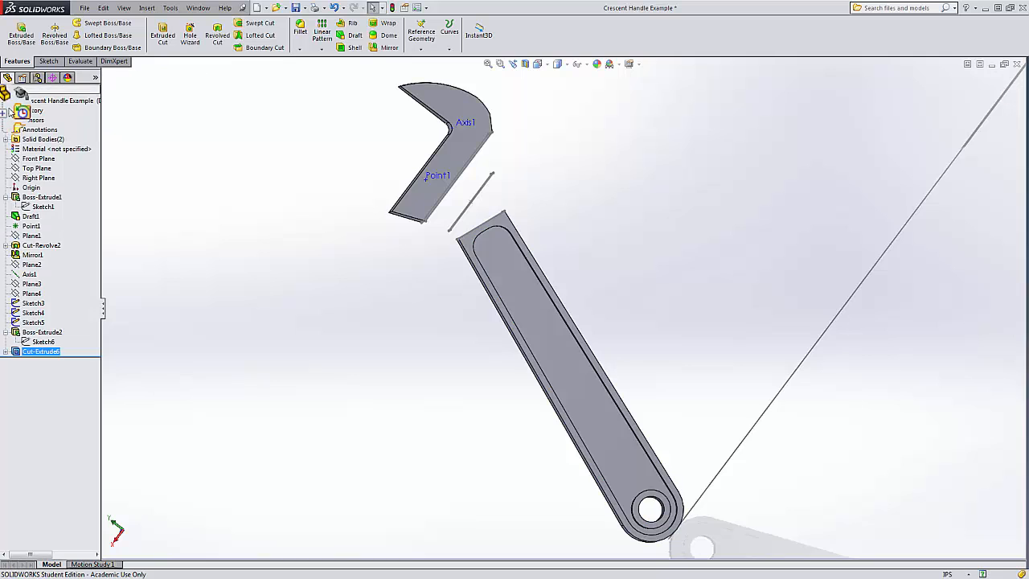
- Mirror the arm's recess cut about the Front Plane with the partial preview option
{"action": "middle_click_drag", "start_coordinate": [393, 316], "coordinate": [402, 297]}
{"action": "scroll", "coordinate": [380, 266], "scroll_direction": "down", "scroll_amount": 2}
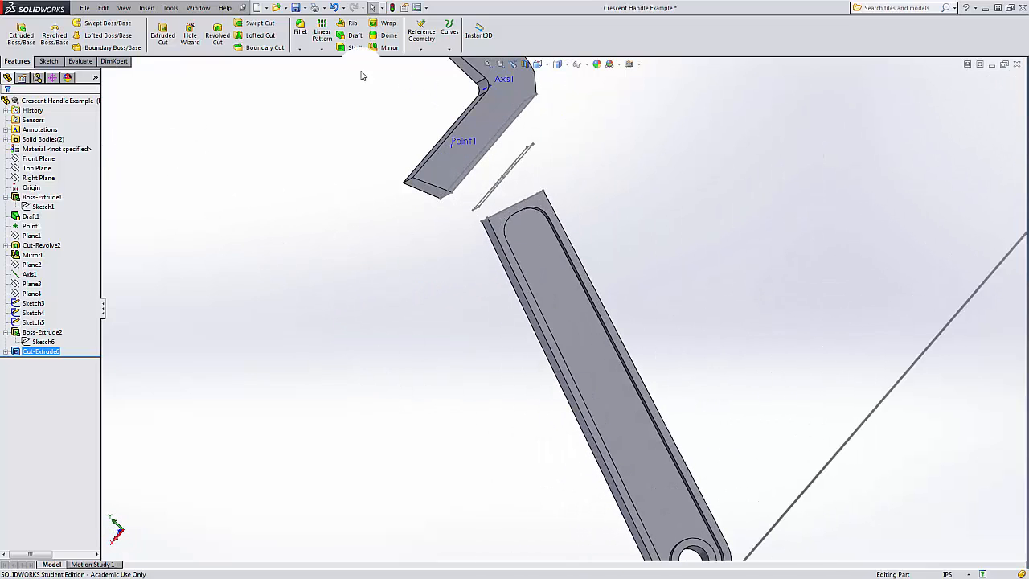
{"action": "left_click", "coordinate": [386, 48]}
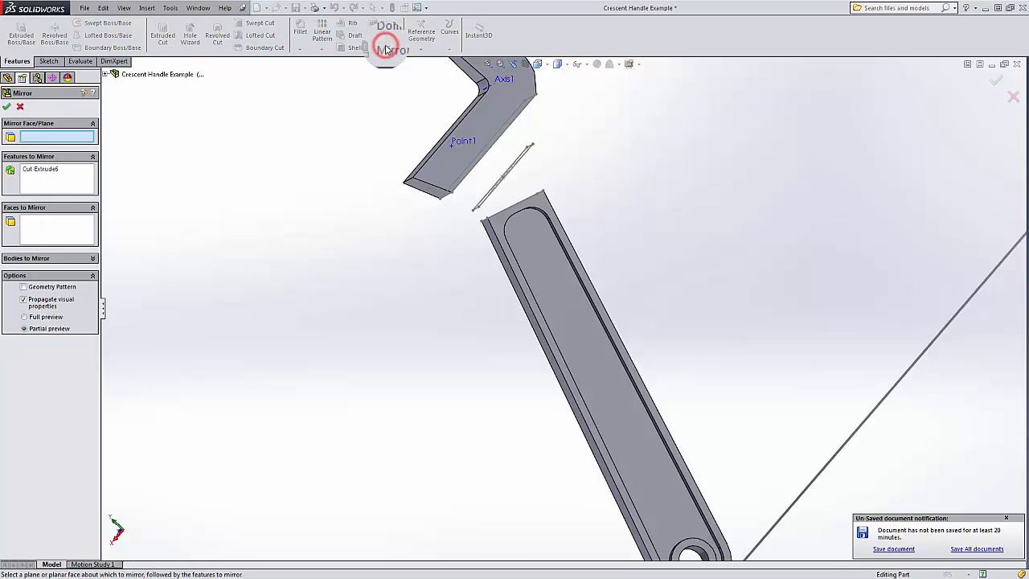
{"action": "left_click", "coordinate": [58, 170]}
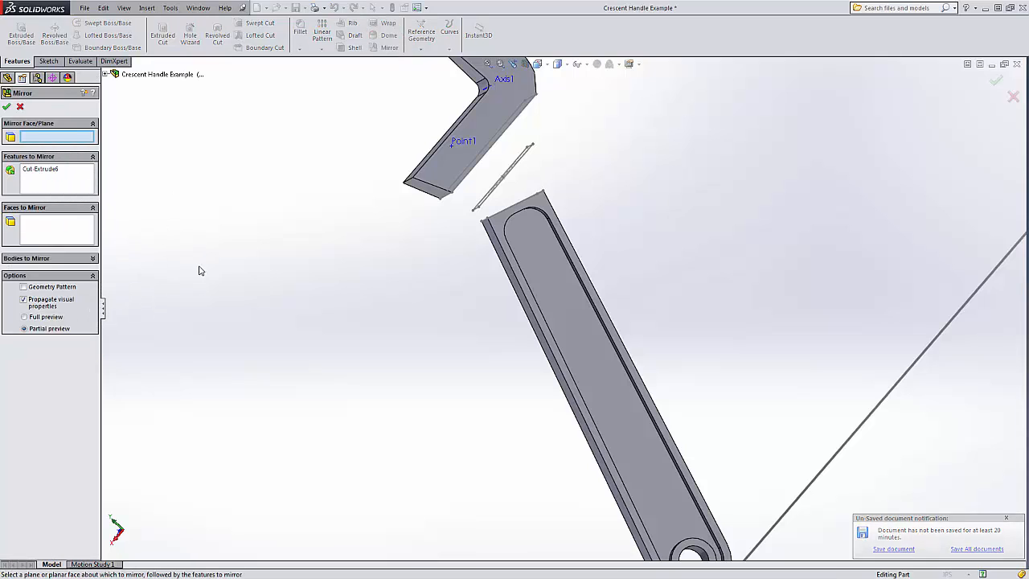
{"action": "left_click", "coordinate": [105, 74]}
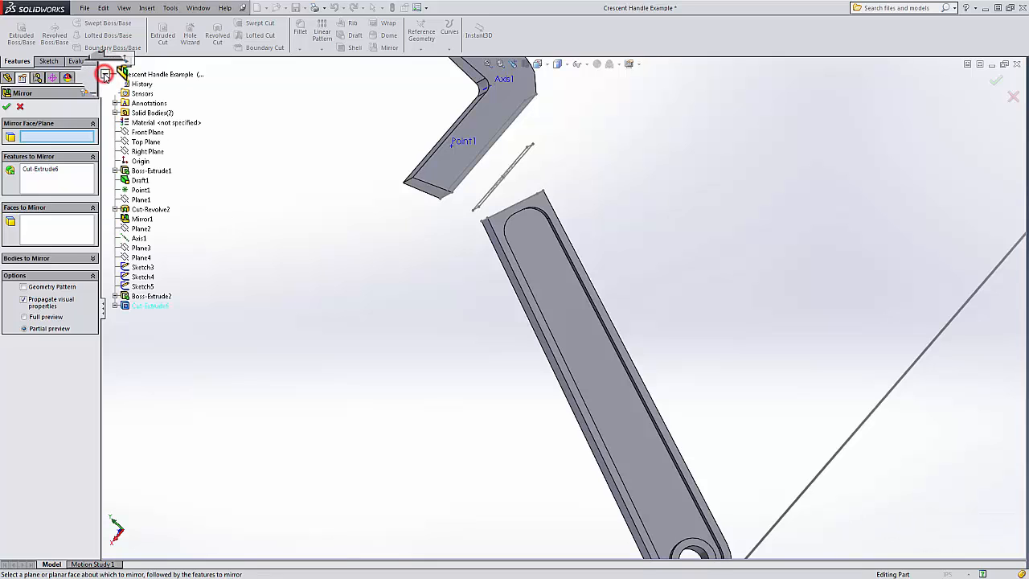
{"action": "left_click", "coordinate": [147, 132]}
{"action": "middle_click_drag", "start_coordinate": [374, 285], "coordinate": [556, 214]}
{"action": "scroll", "coordinate": [600, 277], "scroll_direction": "up", "scroll_amount": 4}
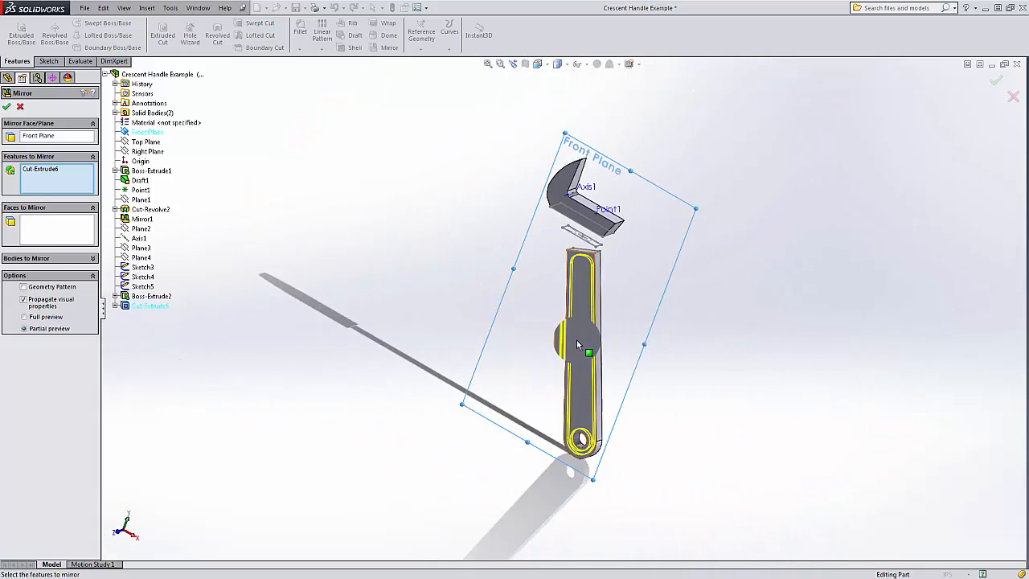
{"action": "scroll", "coordinate": [578, 344], "scroll_direction": "down", "scroll_amount": 3}
{"action": "middle_click_drag", "start_coordinate": [578, 344], "coordinate": [471, 294]}
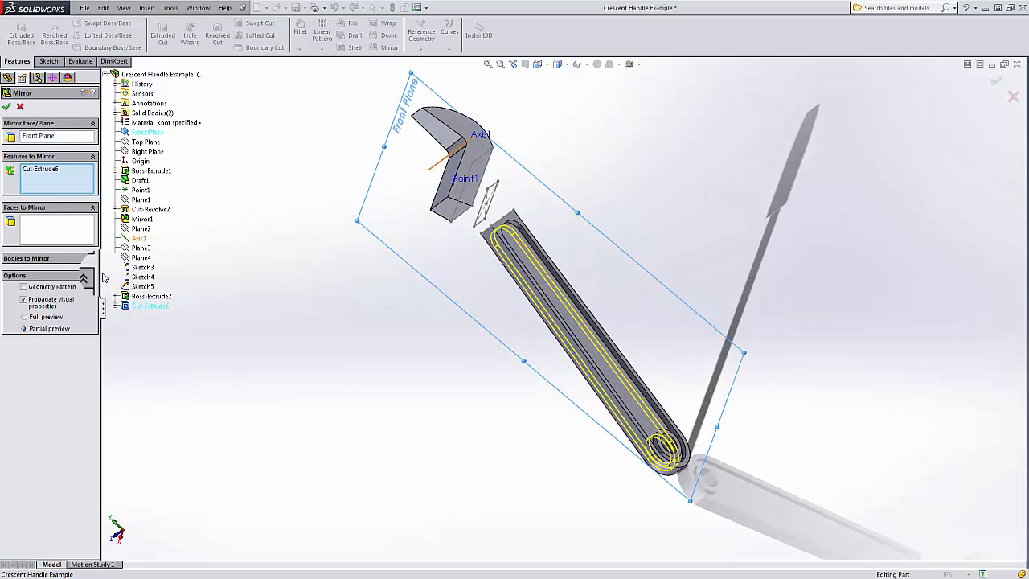
{"action": "left_click", "coordinate": [25, 318]}
{"action": "middle_click_drag", "start_coordinate": [287, 315], "coordinate": [237, 301]}
{"action": "left_click", "coordinate": [25, 327]}
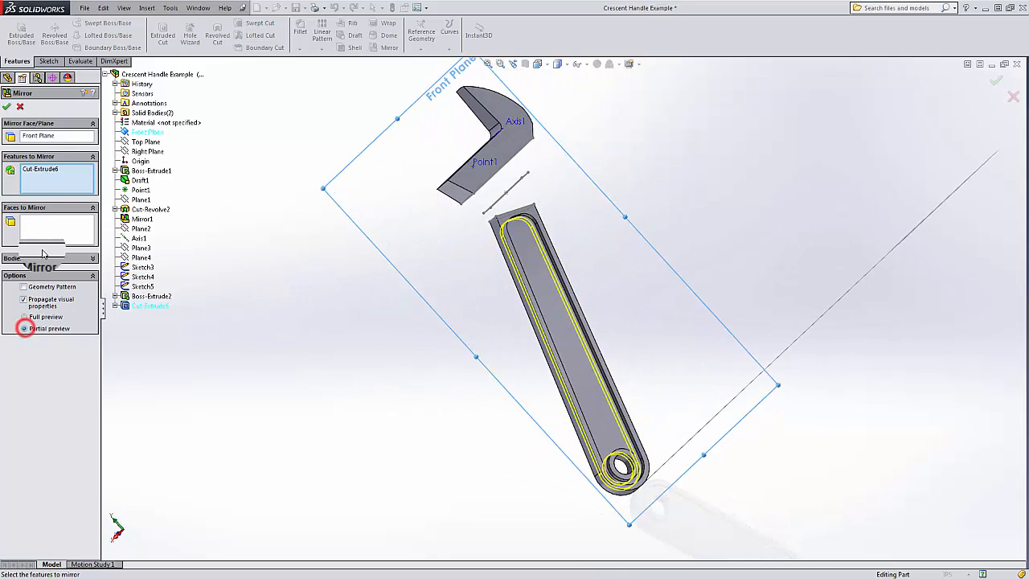
{"action": "left_click", "coordinate": [7, 106]}
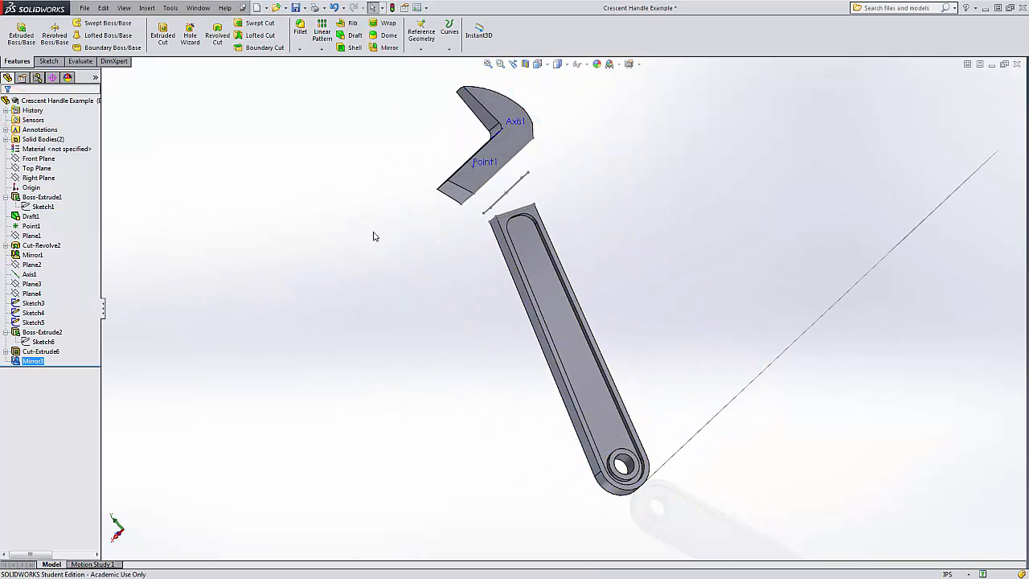
- Examine the recessed arm, the jaw and the profile sketch in the gap between them from several angles
{"action": "middle_click_drag", "start_coordinate": [372, 237], "coordinate": [324, 314]}
{"action": "middle_click_drag", "start_coordinate": [310, 313], "coordinate": [308, 235]}
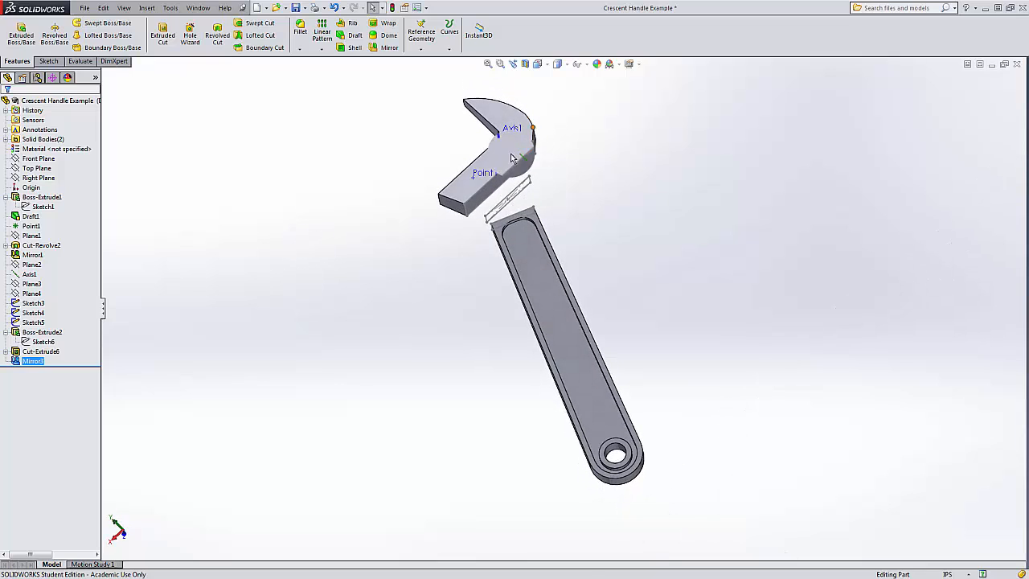
{"action": "middle_click_drag", "start_coordinate": [506, 171], "coordinate": [467, 313]}
{"action": "scroll", "coordinate": [460, 238], "scroll_direction": "up", "scroll_amount": 3}
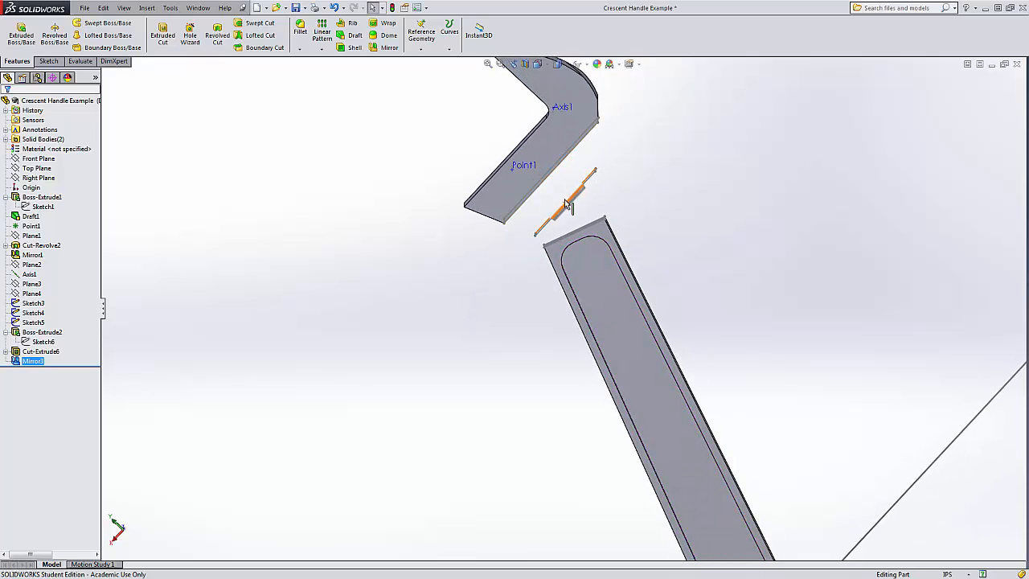
{"action": "middle_click_drag", "start_coordinate": [506, 254], "coordinate": [528, 285]}
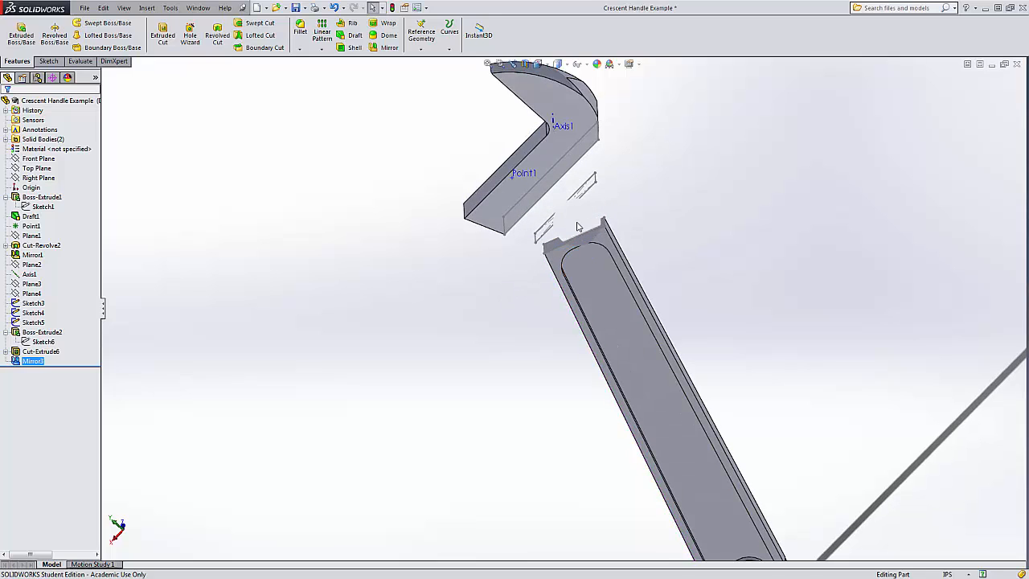
{"action": "scroll", "coordinate": [575, 266], "scroll_direction": "up", "scroll_amount": 5}
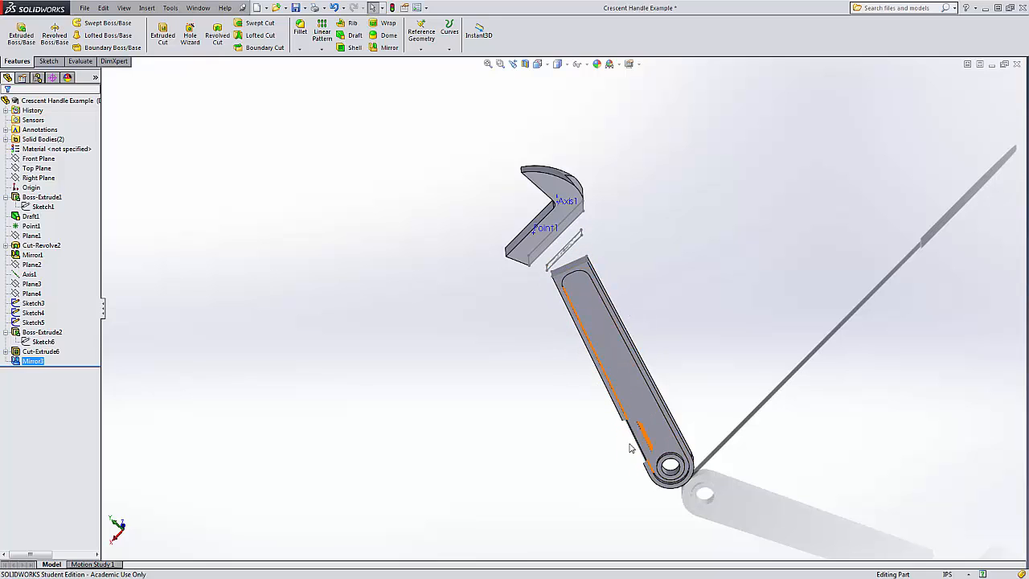
{"action": "scroll", "coordinate": [461, 340], "scroll_direction": "down", "scroll_amount": 5}
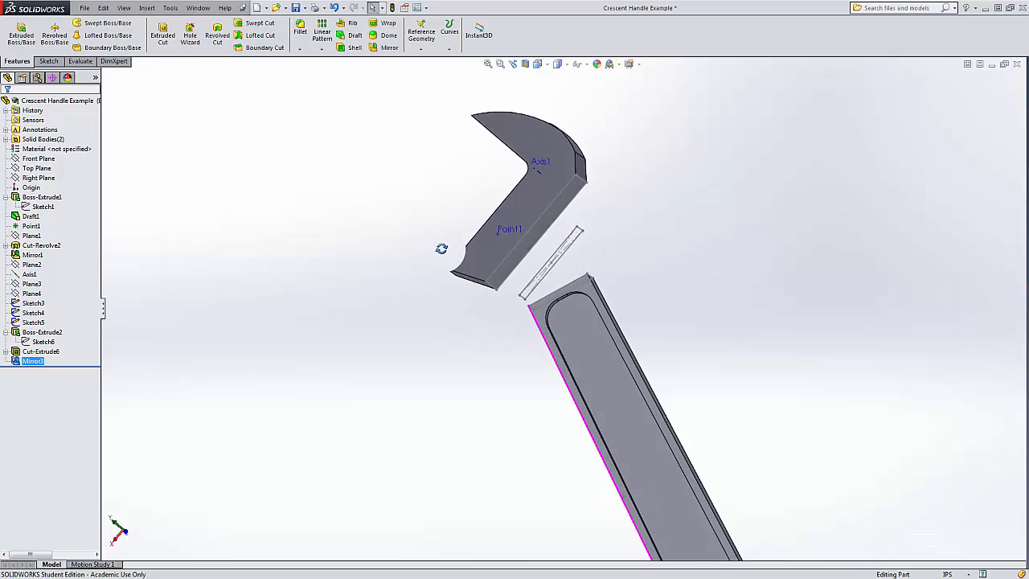
{"action": "middle_click_drag", "start_coordinate": [446, 267], "coordinate": [449, 273]}
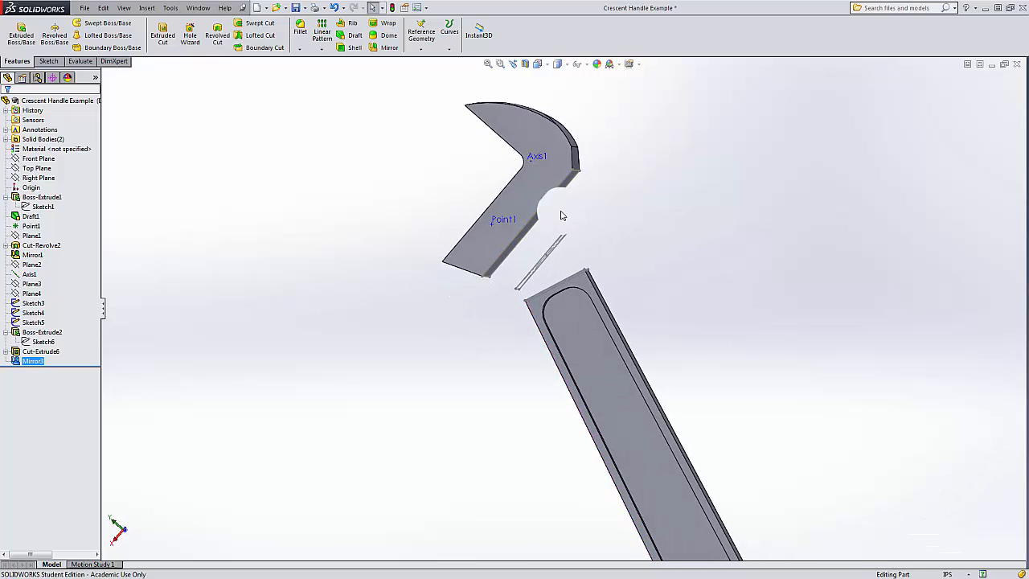
{"action": "middle_click_drag", "start_coordinate": [570, 291], "coordinate": [566, 278]}
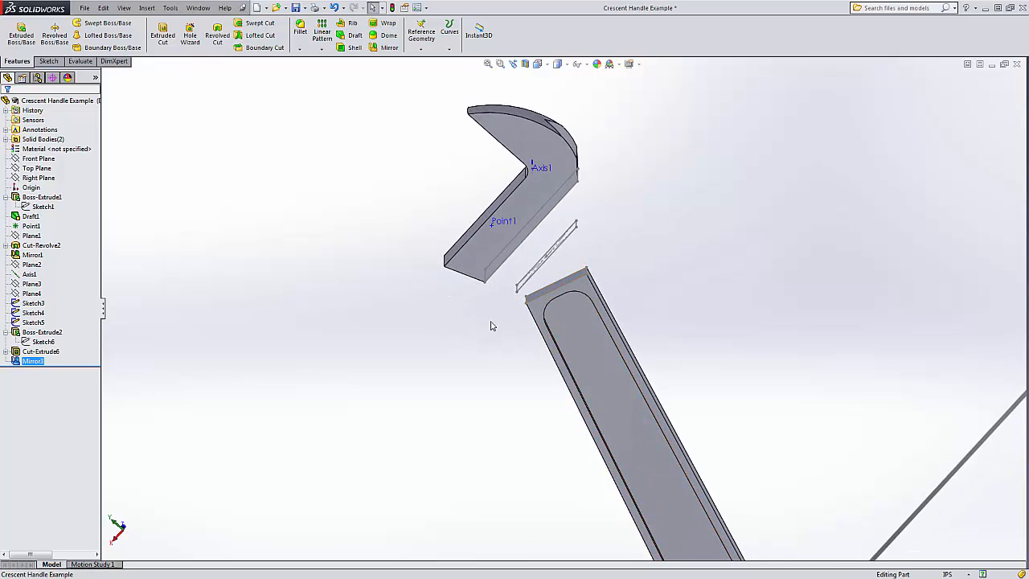
{"action": "scroll", "coordinate": [620, 390], "scroll_direction": "up", "scroll_amount": 5}
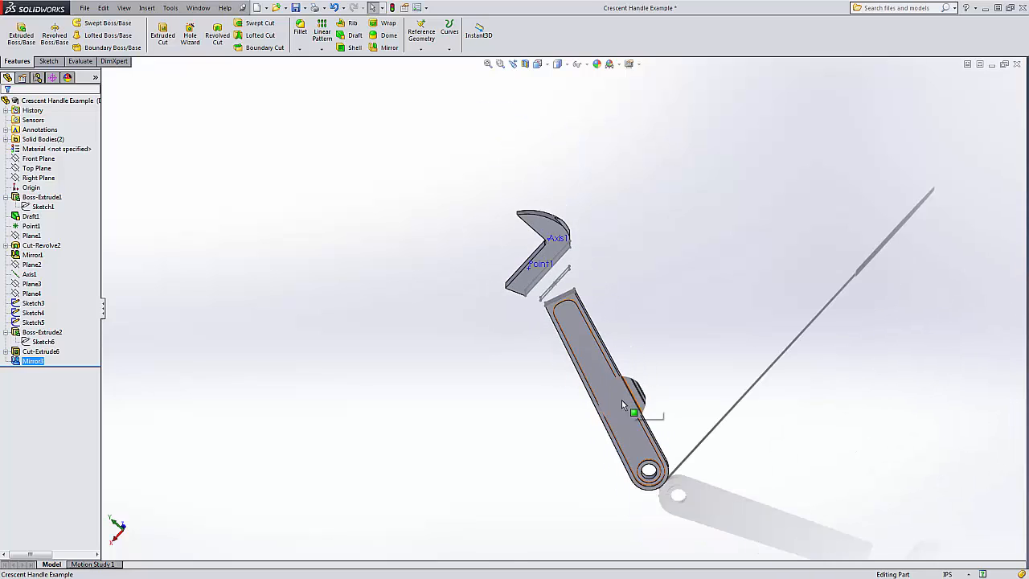
{"action": "scroll", "coordinate": [567, 311], "scroll_direction": "down", "scroll_amount": 5}
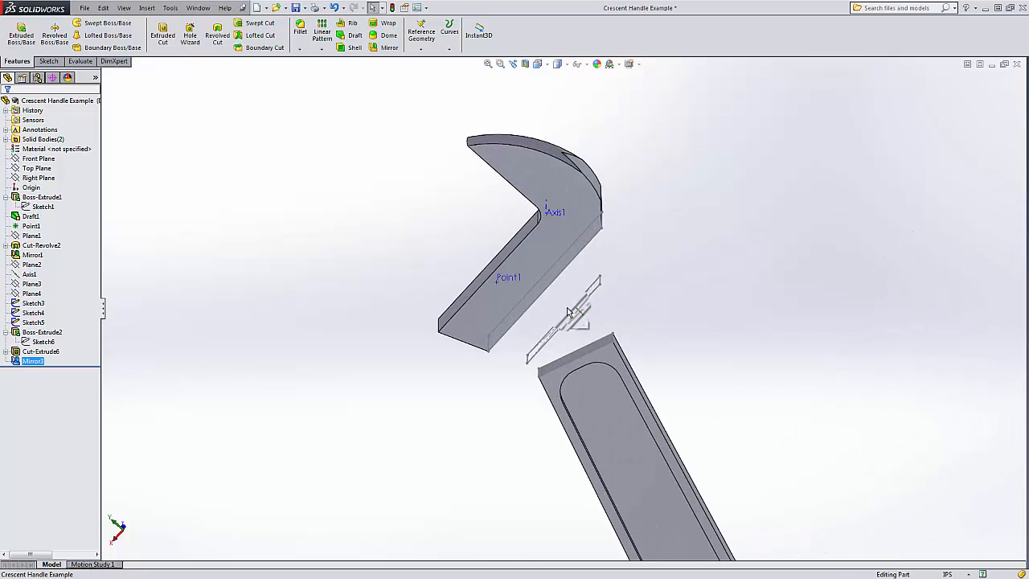
{"action": "middle_click_drag", "start_coordinate": [567, 312], "coordinate": [549, 266]}
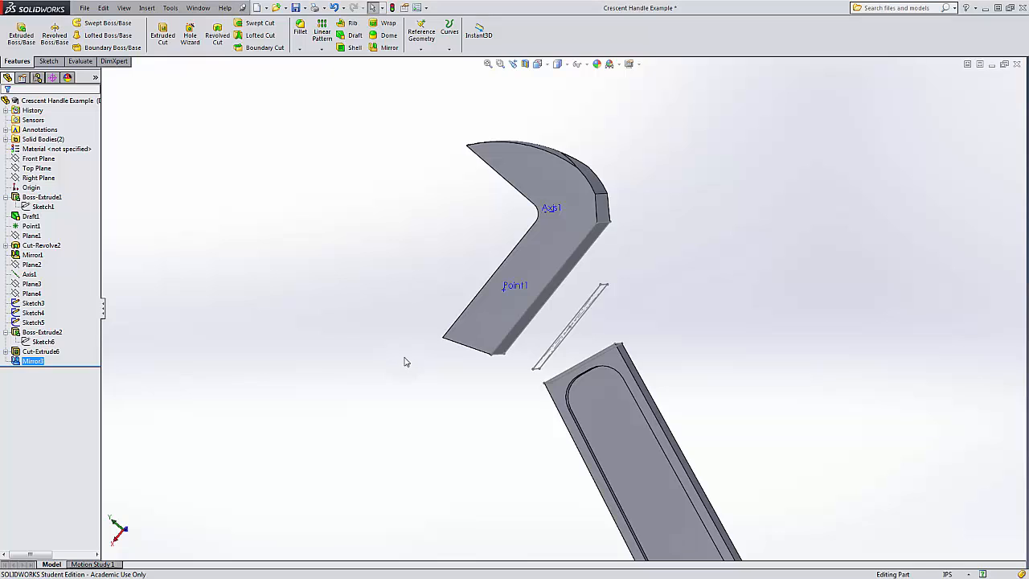
- Set up a lofted boss through Sketch4 on the jaw's face, Sketch3 in the gap and Sketch5 on the arm's end
{"action": "middle_click_drag", "start_coordinate": [404, 365], "coordinate": [685, 332]}
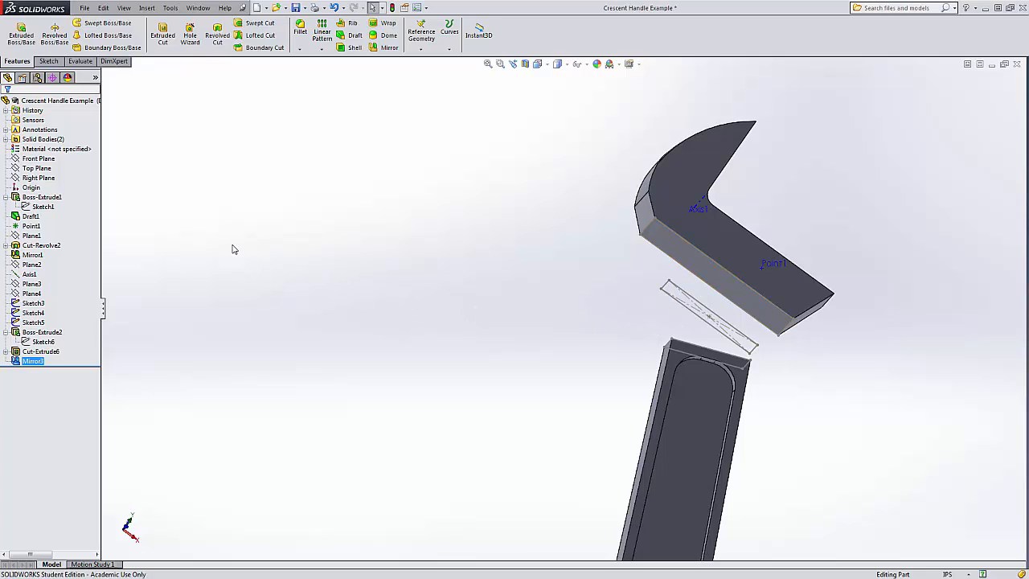
{"action": "left_click", "coordinate": [111, 36]}
{"action": "left_click", "coordinate": [48, 154]}
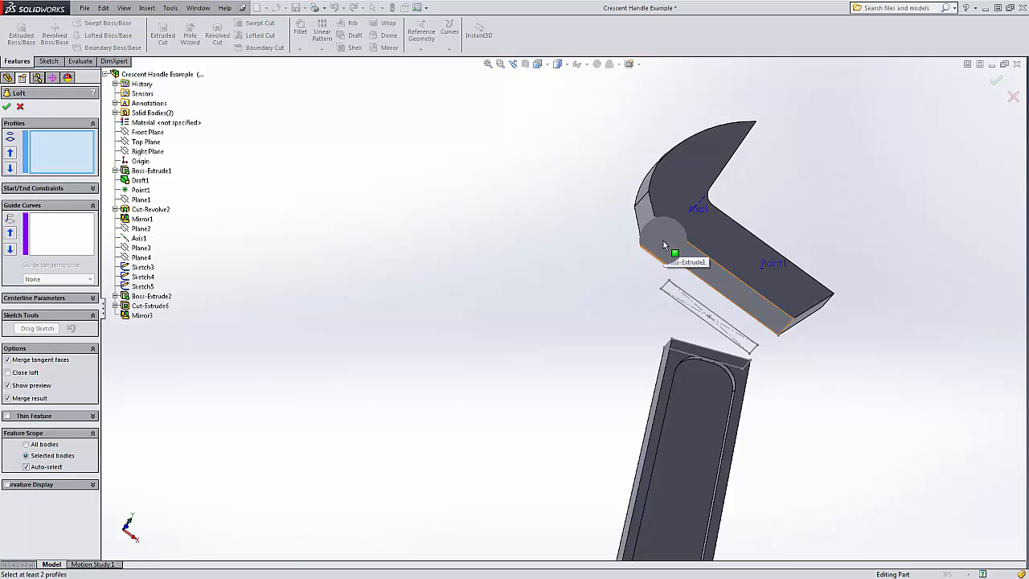
{"action": "left_click", "coordinate": [148, 278]}
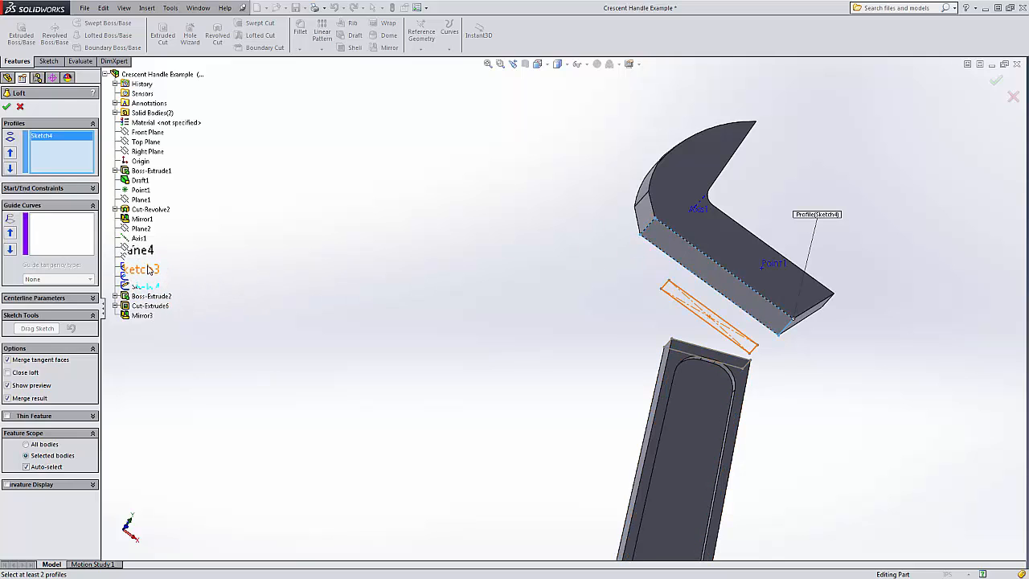
{"action": "left_click", "coordinate": [146, 268]}
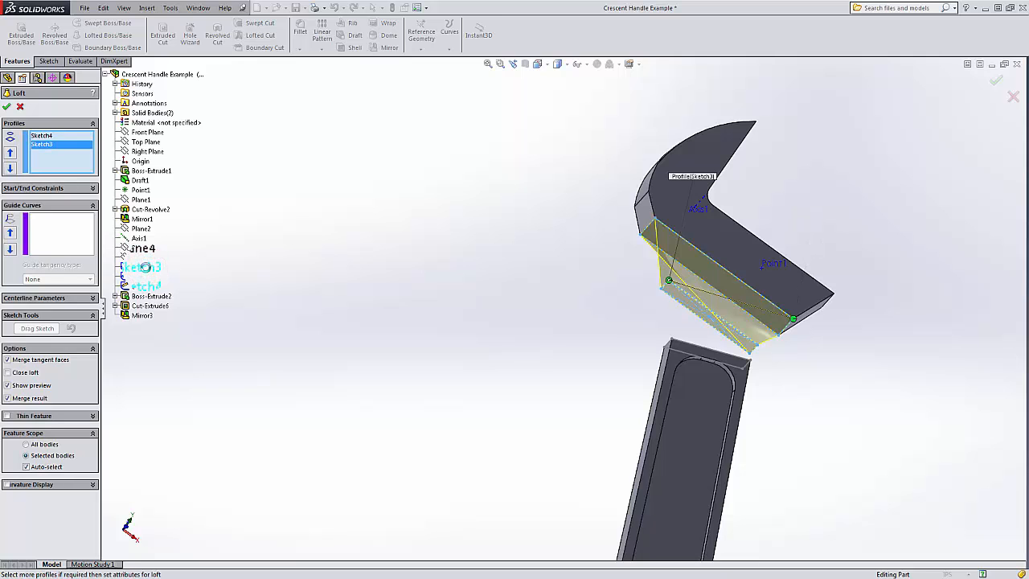
{"action": "left_click", "coordinate": [142, 287]}
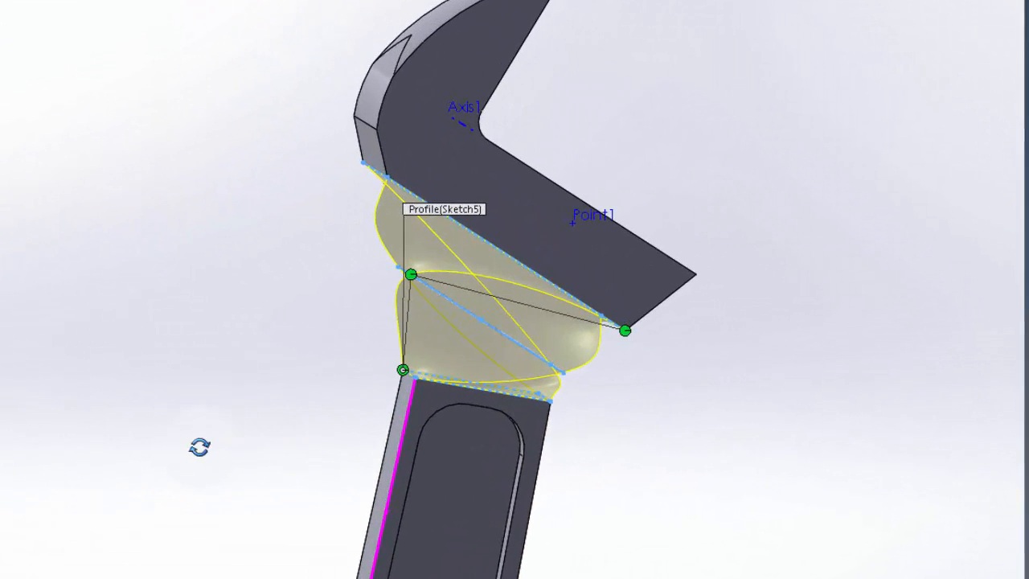
- Align the loft connectors to matching outer corners on all three profiles to untwist the transition between arm and jaw
{"action": "middle_click_drag", "start_coordinate": [199, 447], "coordinate": [288, 398]}
{"action": "scroll", "coordinate": [485, 341], "scroll_direction": "down", "scroll_amount": 3}
{"action": "middle_click_drag", "start_coordinate": [455, 347], "coordinate": [341, 311]}
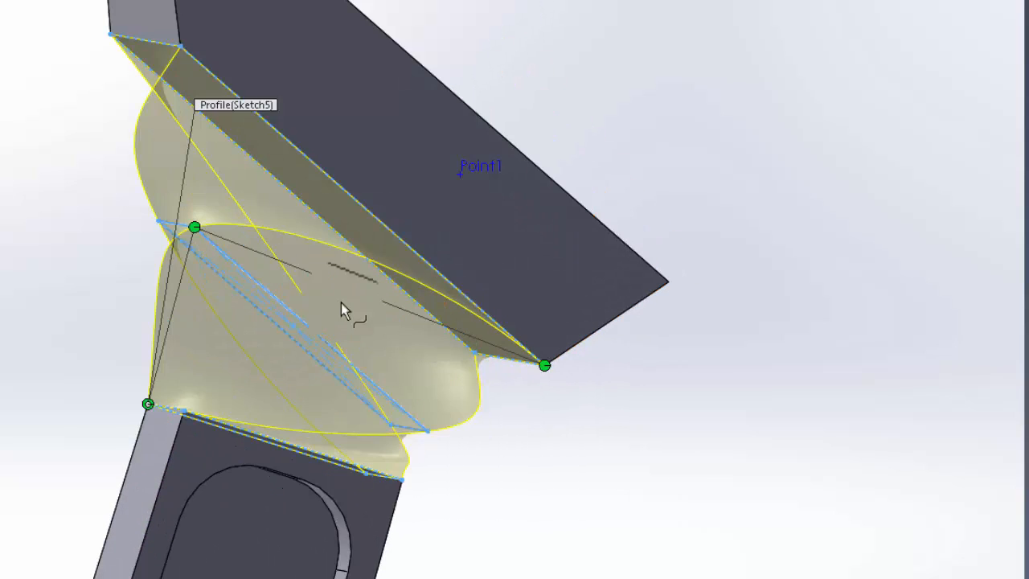
{"action": "middle_click_drag", "start_coordinate": [236, 338], "coordinate": [269, 426]}
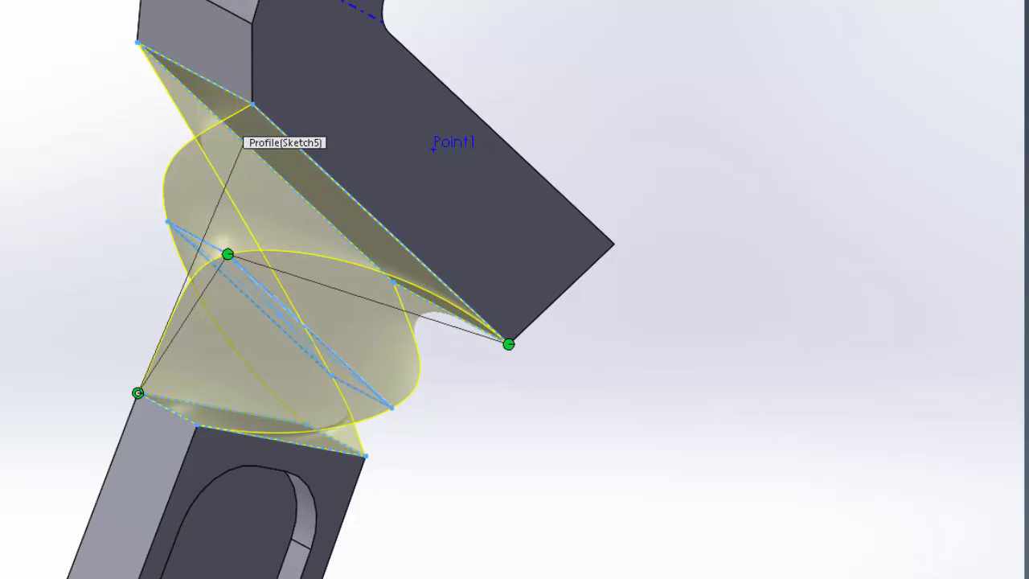
{"action": "left_click_drag", "start_coordinate": [142, 395], "coordinate": [211, 435]}
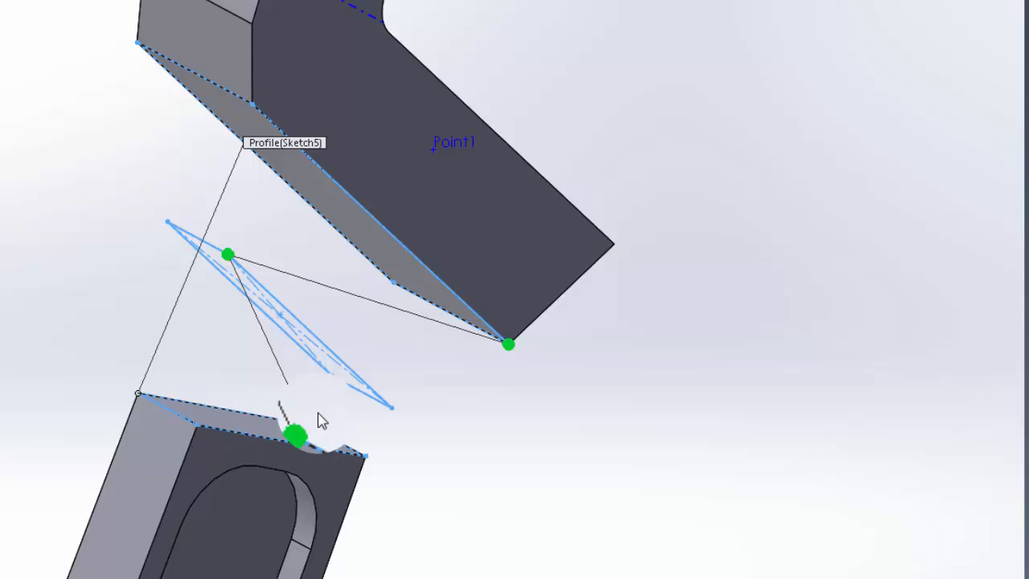
{"action": "left_click_drag", "start_coordinate": [309, 425], "coordinate": [139, 399]}
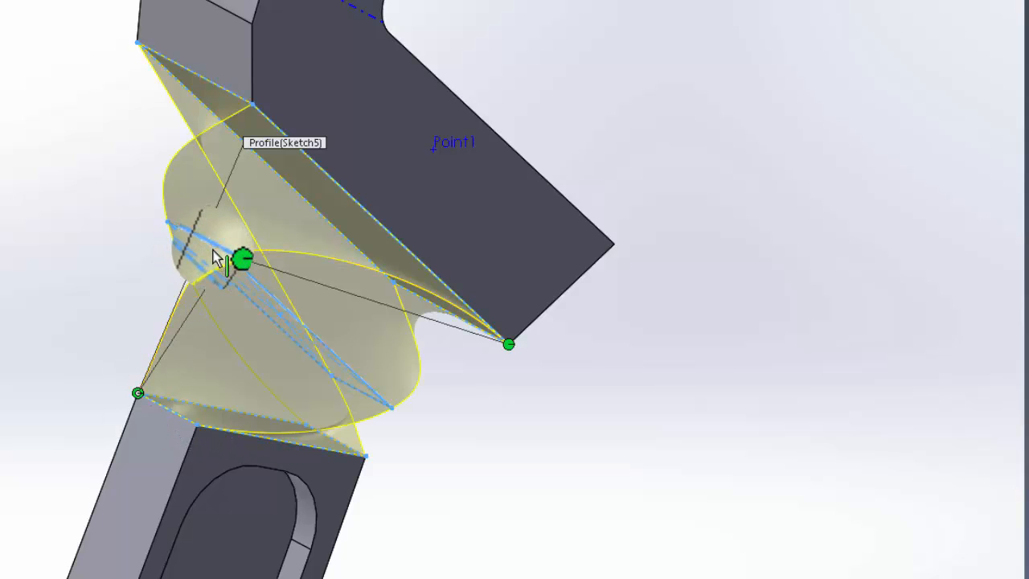
{"action": "left_click_drag", "start_coordinate": [226, 257], "coordinate": [166, 231]}
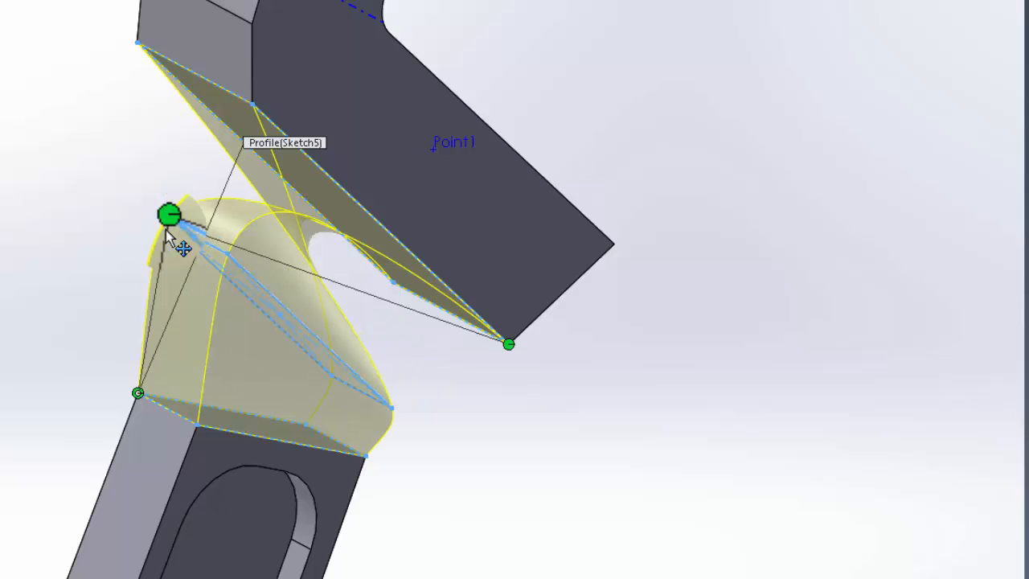
{"action": "left_click_drag", "start_coordinate": [508, 346], "coordinate": [252, 103]}
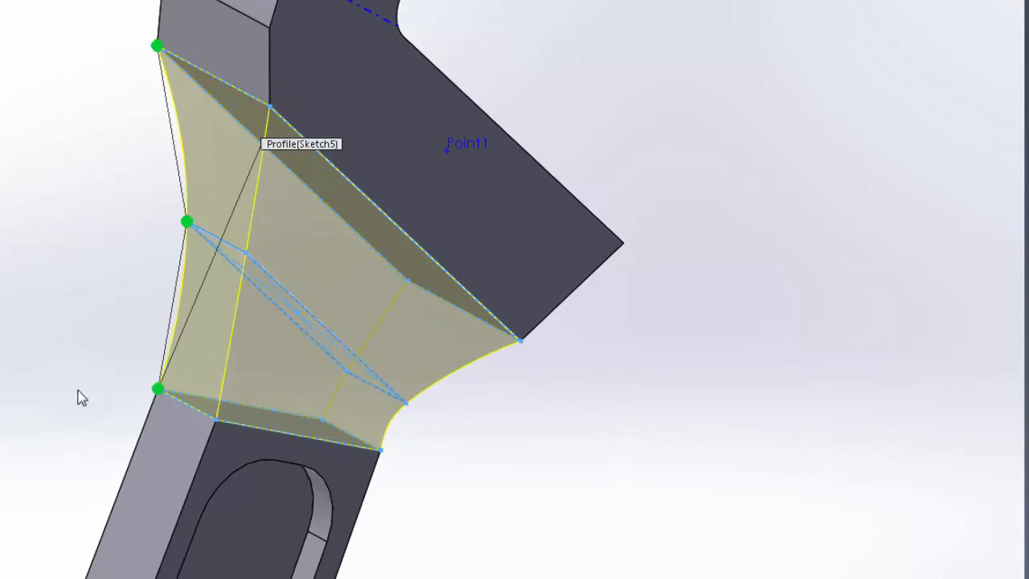
- Set the loft's end constraint at the arm to Normal To Profile and create the transition between arm and jaw
{"action": "middle_click_drag", "start_coordinate": [409, 285], "coordinate": [648, 357]}
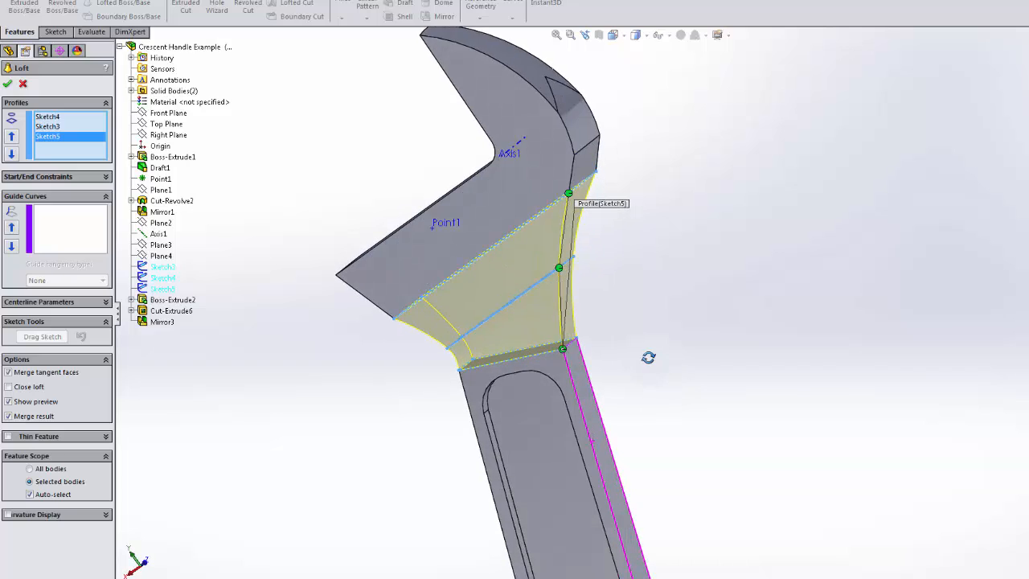
{"action": "left_click", "coordinate": [107, 176]}
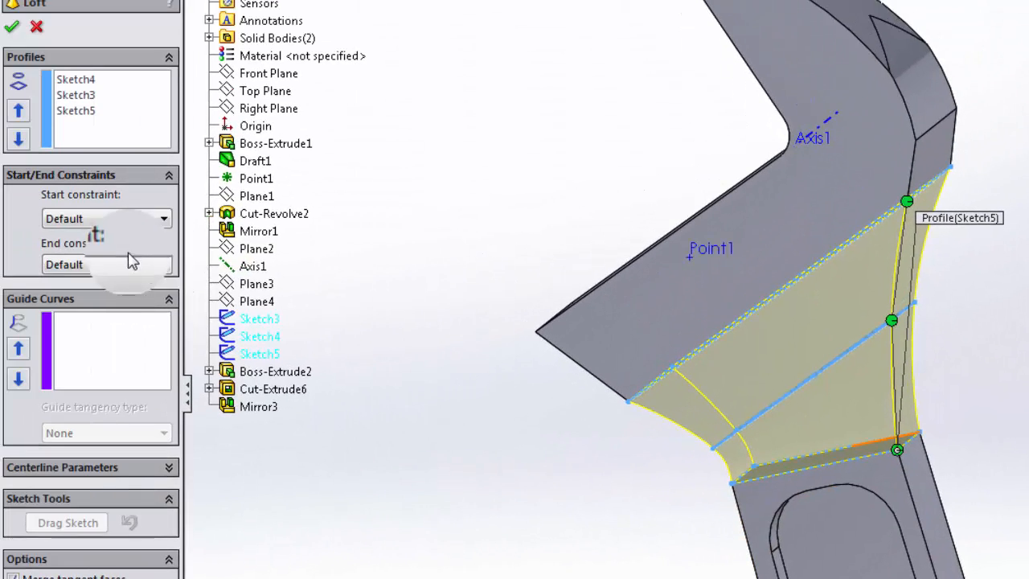
{"action": "left_click", "coordinate": [141, 264]}
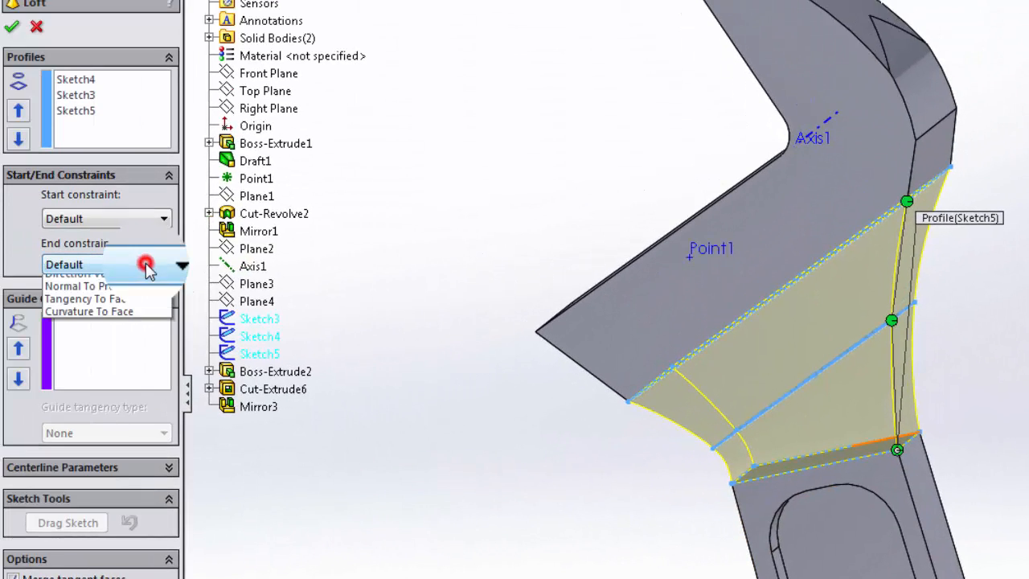
{"action": "left_click", "coordinate": [121, 320]}
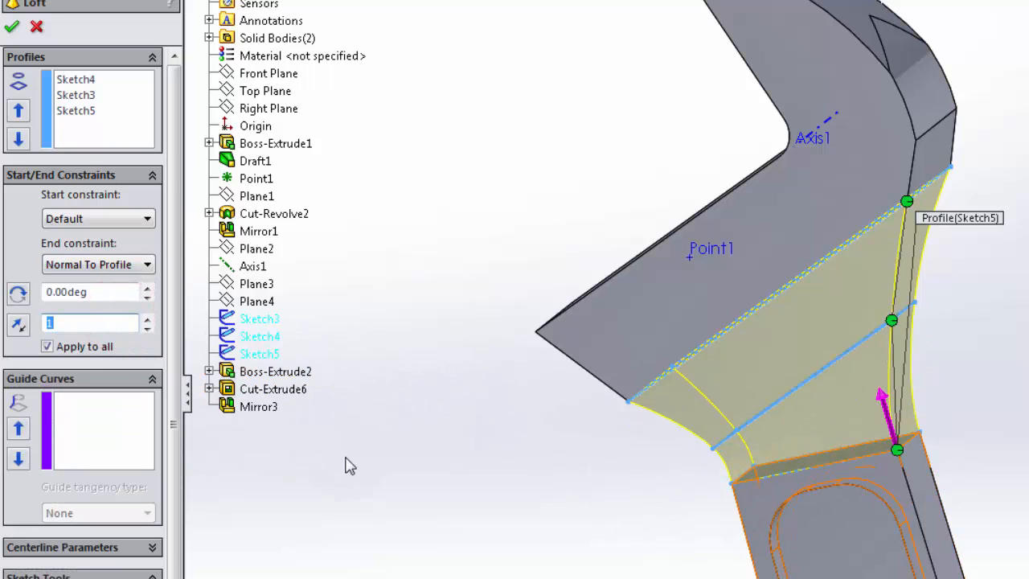
{"action": "left_click_drag", "start_coordinate": [177, 571], "coordinate": [120, 505]}
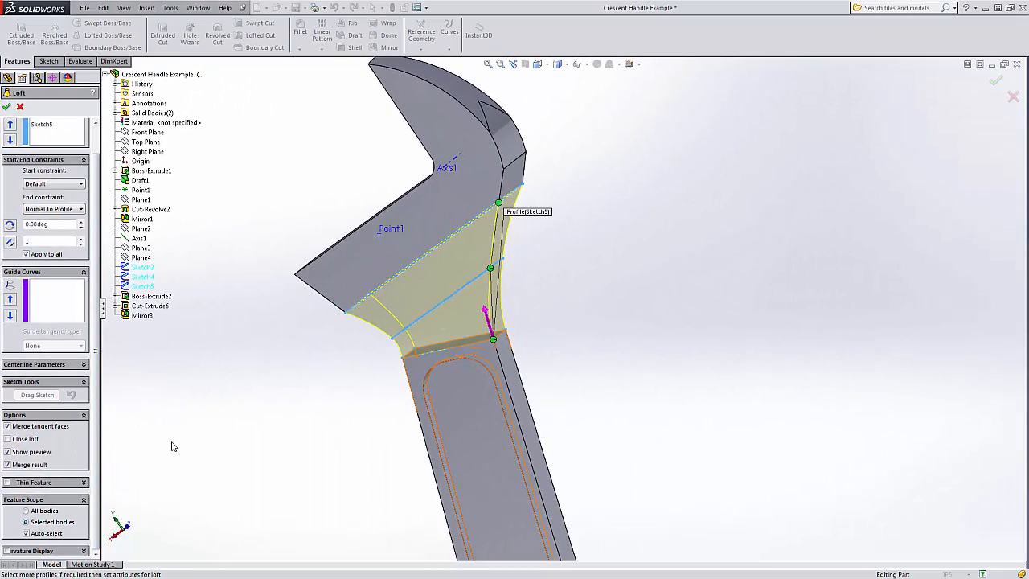
{"action": "left_click", "coordinate": [9, 109]}
{"action": "middle_click_drag", "start_coordinate": [386, 315], "coordinate": [444, 392]}
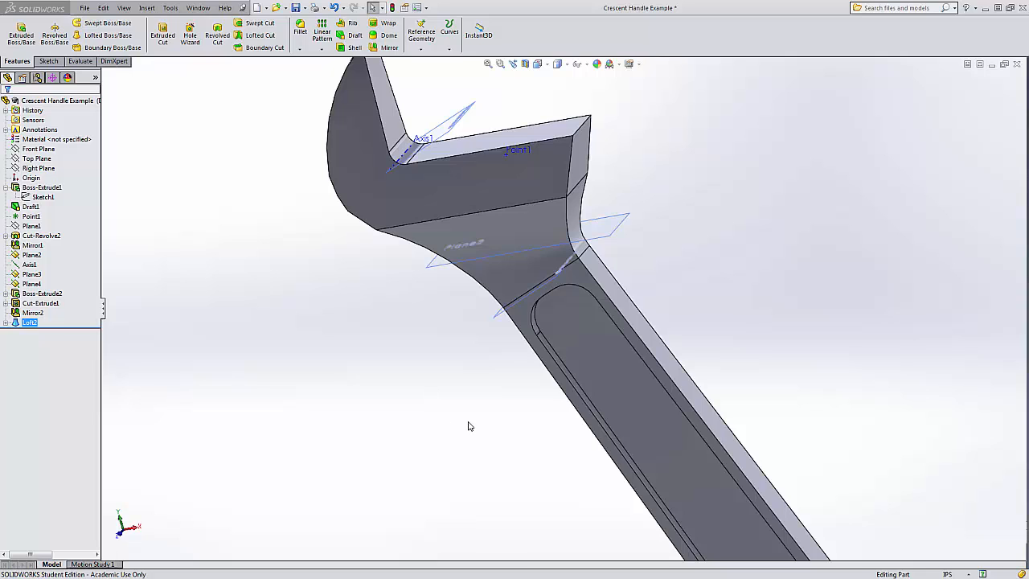
{"action": "scroll", "coordinate": [468, 411], "scroll_direction": "up", "scroll_amount": 4}
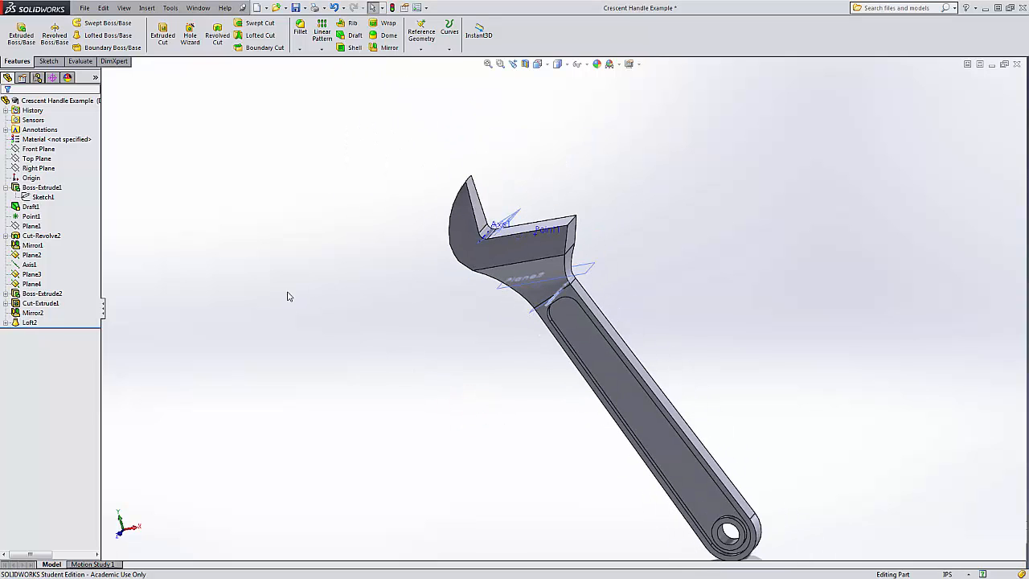
- Set up a symmetric fillet with a 0.03 in radius on the rim of the arm's recess
{"action": "left_click", "coordinate": [300, 30]}
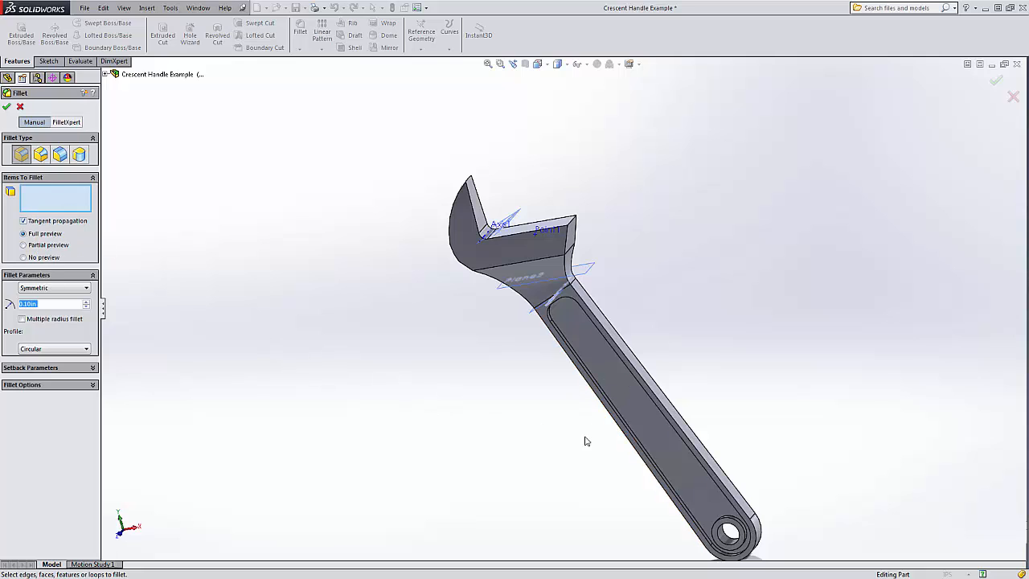
{"action": "scroll", "coordinate": [582, 462], "scroll_direction": "down", "scroll_amount": 2}
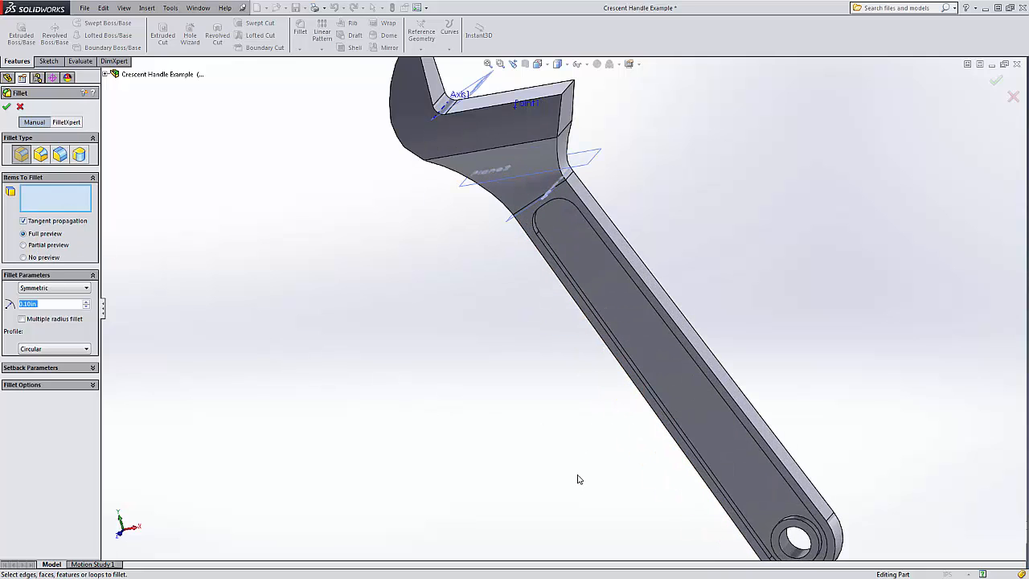
{"action": "left_click", "coordinate": [663, 411]}
{"action": "scroll", "coordinate": [666, 412], "scroll_direction": "down", "scroll_amount": 3}
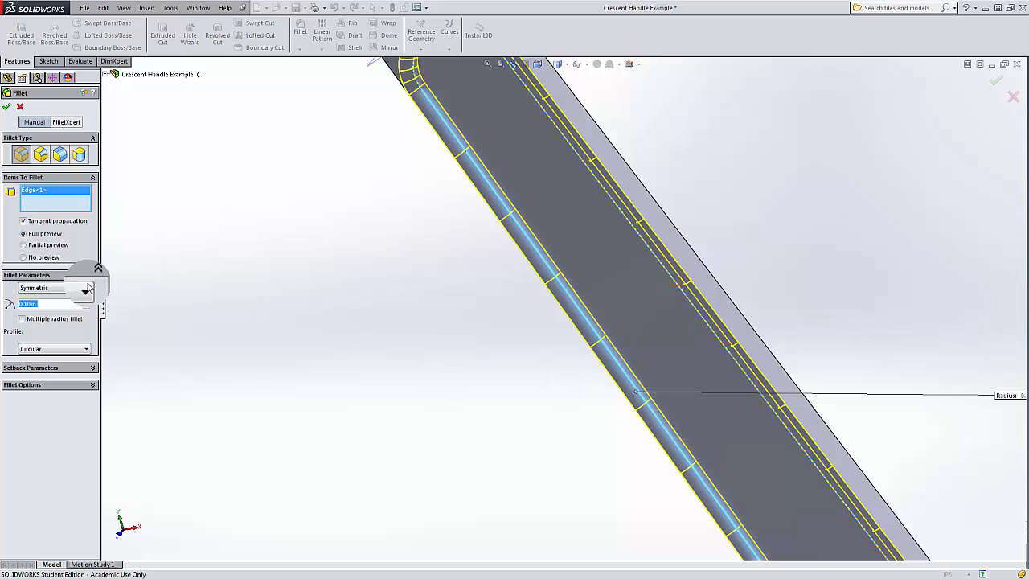
{"action": "double_click", "coordinate": [49, 303]}
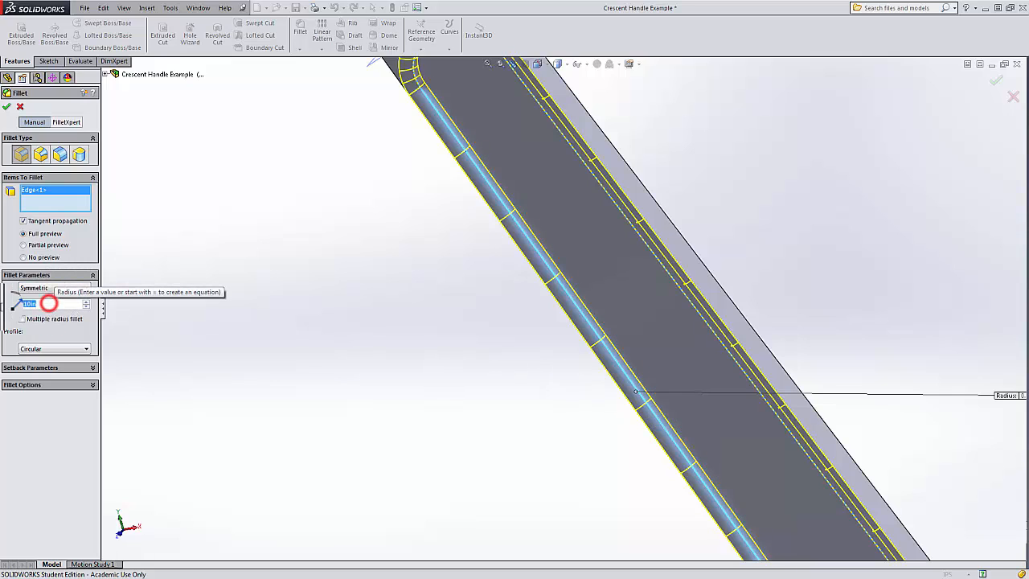
{"action": "key", "text": "BackSpace"}
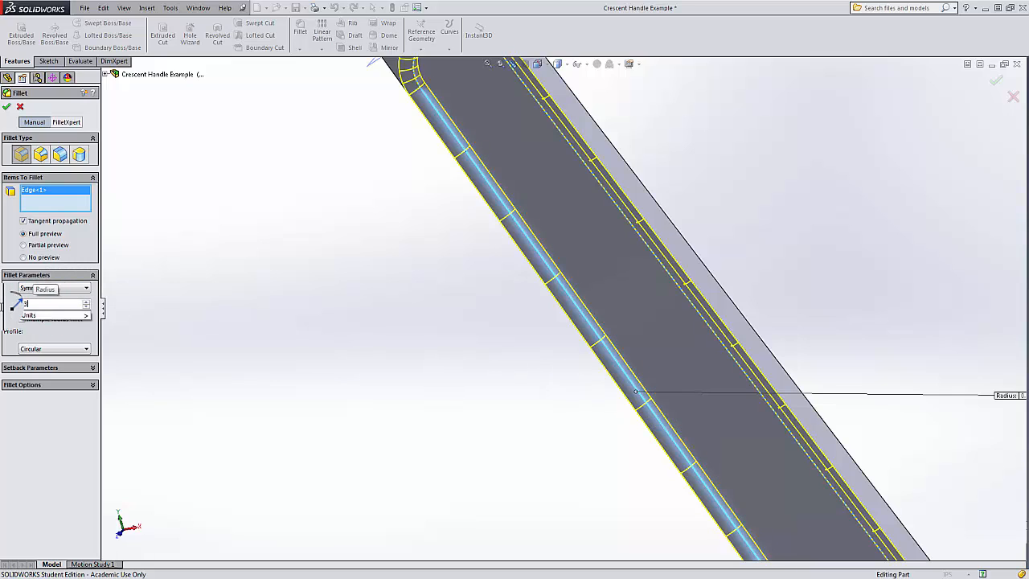
{"action": "key", "text": "Return"}
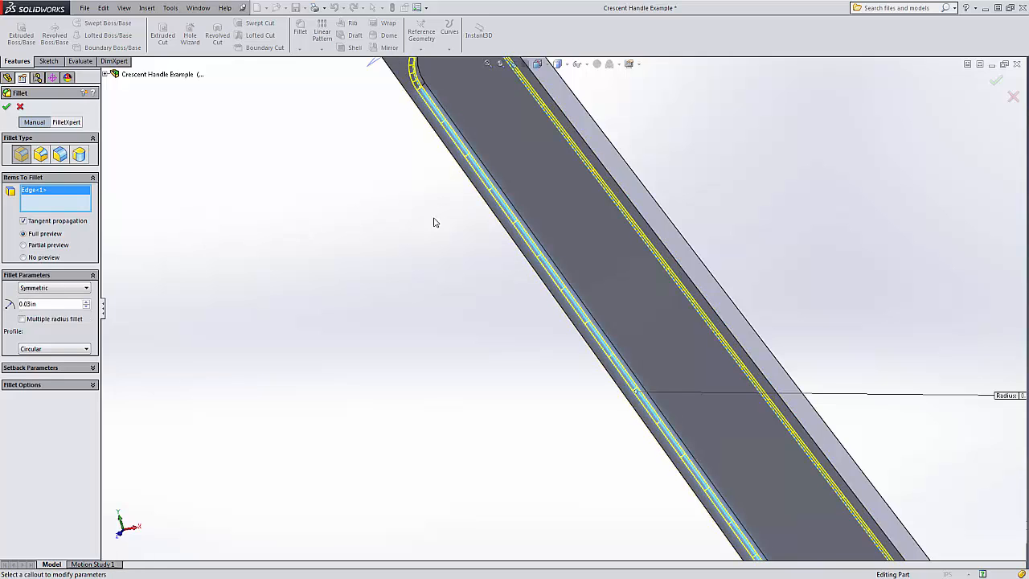
- Add the recess's floor edge and the arm's front and back outer side edges to the fillet
{"action": "scroll", "coordinate": [518, 245], "scroll_direction": "down", "scroll_amount": 3}
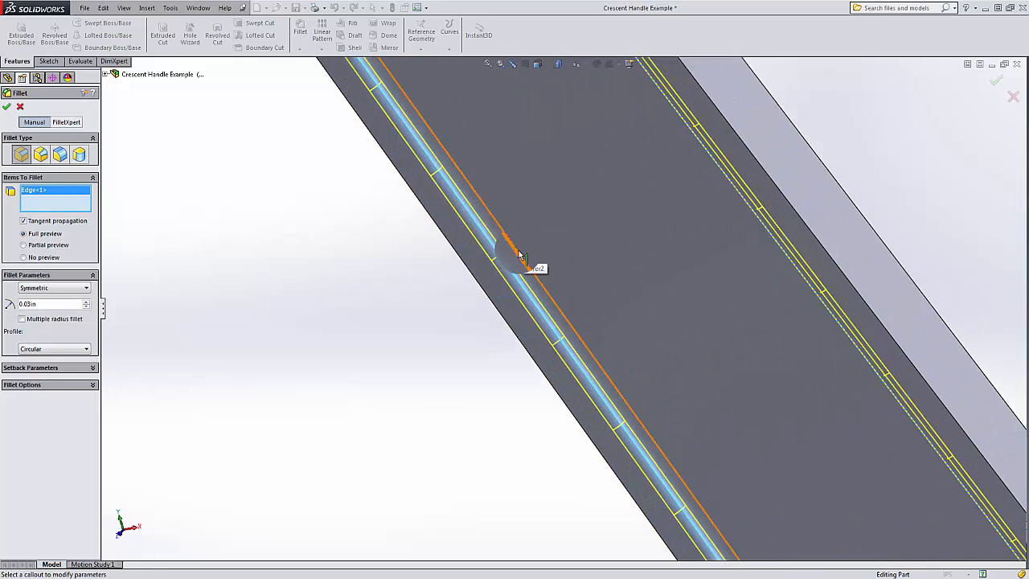
{"action": "left_click", "coordinate": [518, 255]}
{"action": "scroll", "coordinate": [464, 356], "scroll_direction": "up", "scroll_amount": 3}
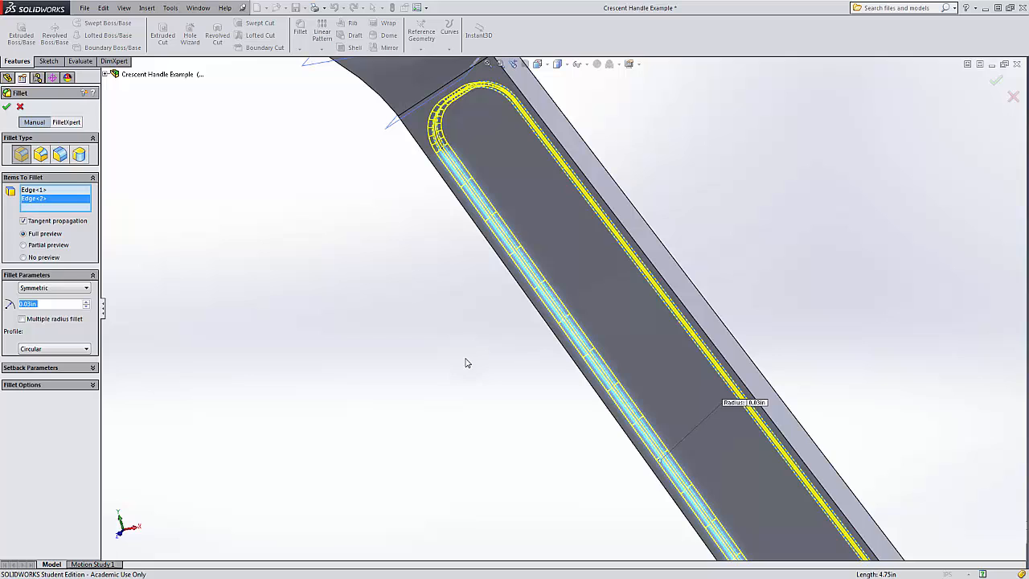
{"action": "left_click", "coordinate": [553, 108]}
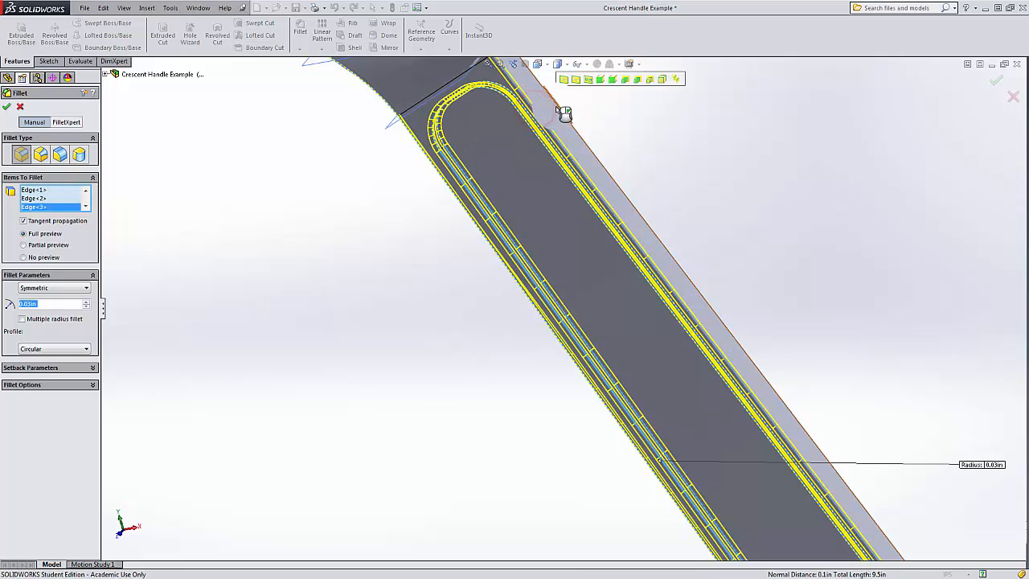
{"action": "left_click", "coordinate": [556, 109]}
{"action": "scroll", "coordinate": [501, 316], "scroll_direction": "up", "scroll_amount": 5}
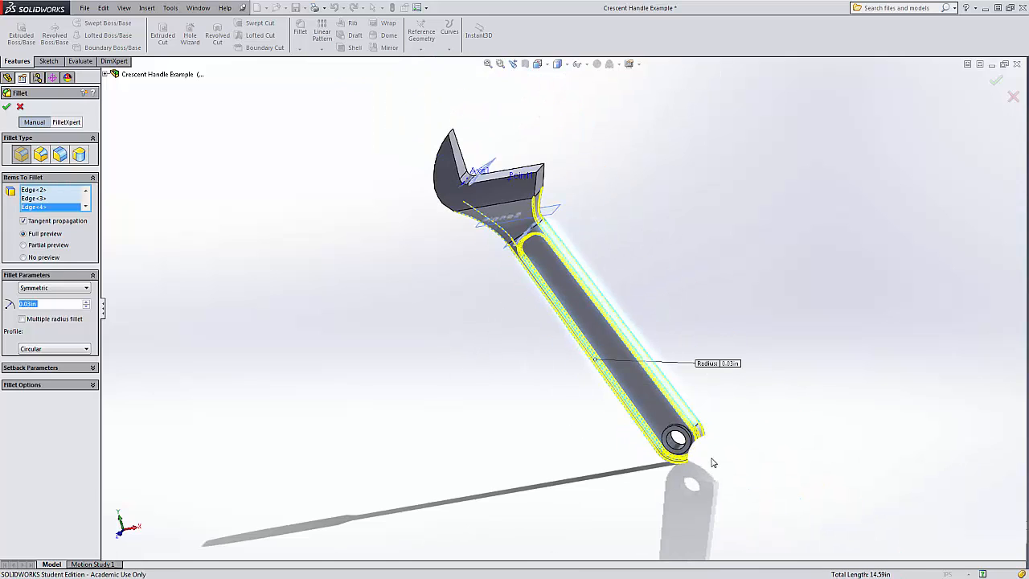
- Add the base and top outer edges of the raised ring around the arm's hole to the fillet
{"action": "scroll", "coordinate": [712, 463], "scroll_direction": "down", "scroll_amount": 8}
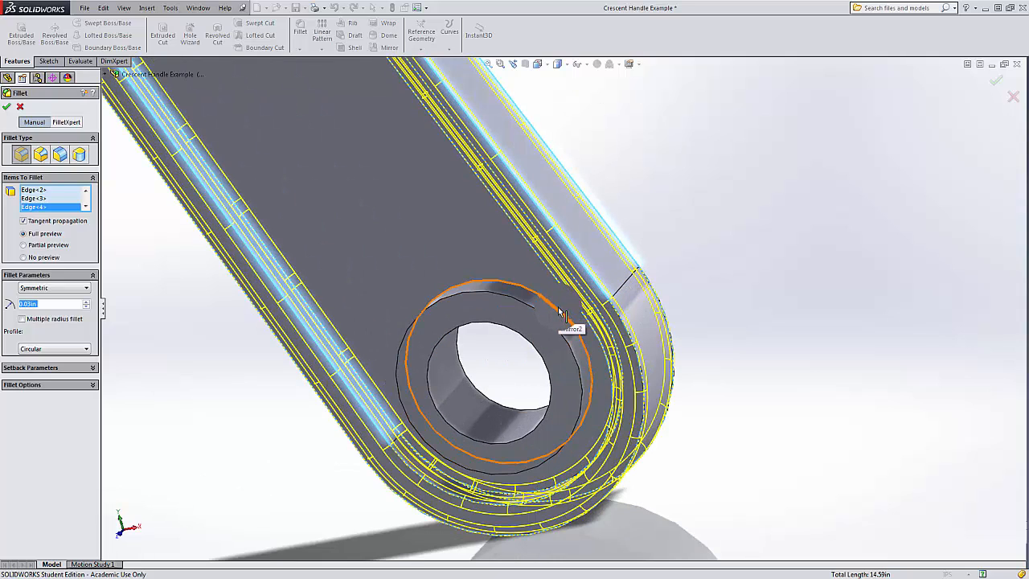
{"action": "left_click", "coordinate": [560, 311]}
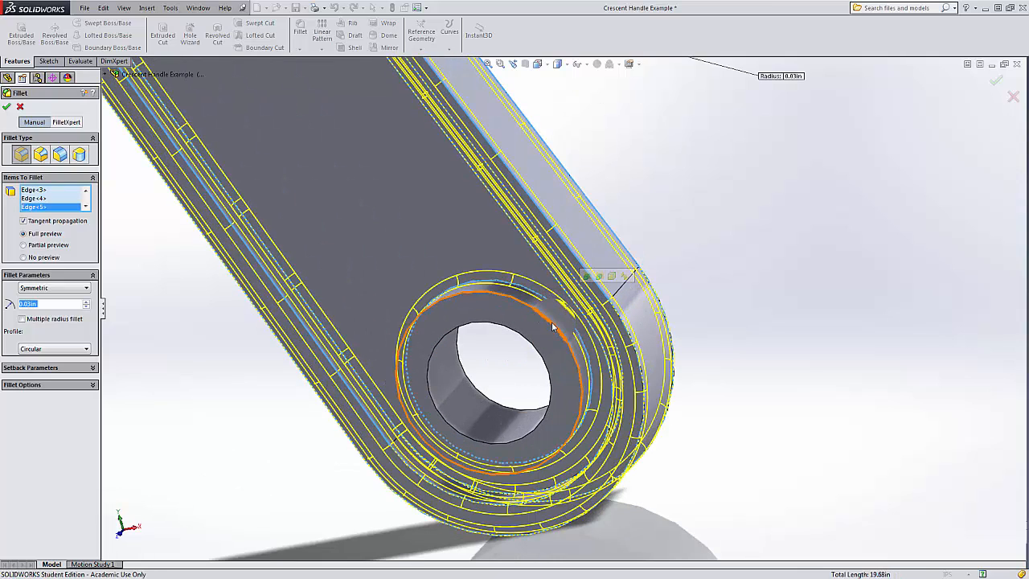
{"action": "left_click", "coordinate": [552, 324]}
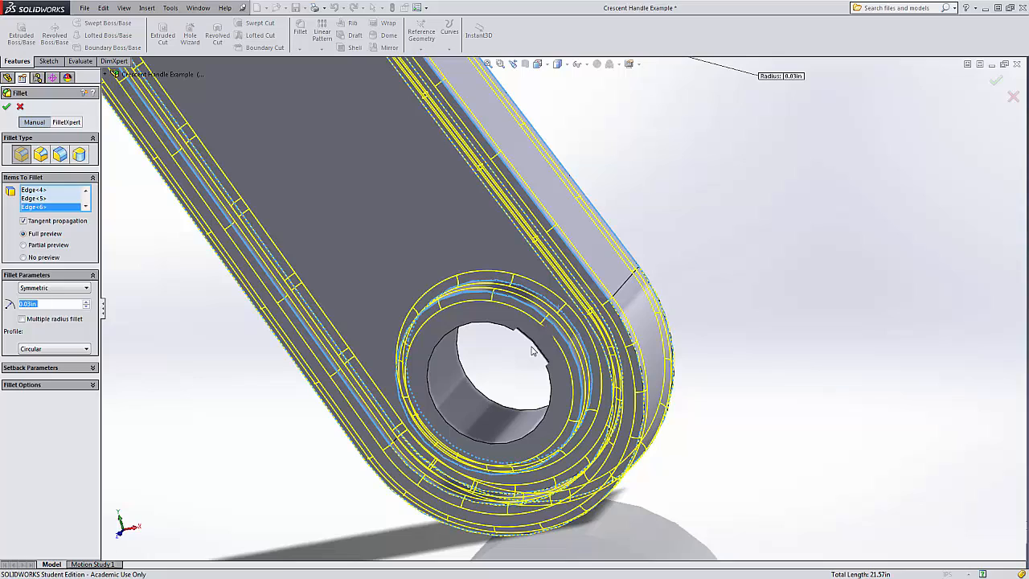
- Add the circular edges around the hole at the handle's end, on both faces, to the 0.03 in fillet selection
{"action": "left_click", "coordinate": [534, 351]}
{"action": "scroll", "coordinate": [441, 367], "scroll_direction": "up", "scroll_amount": 5}
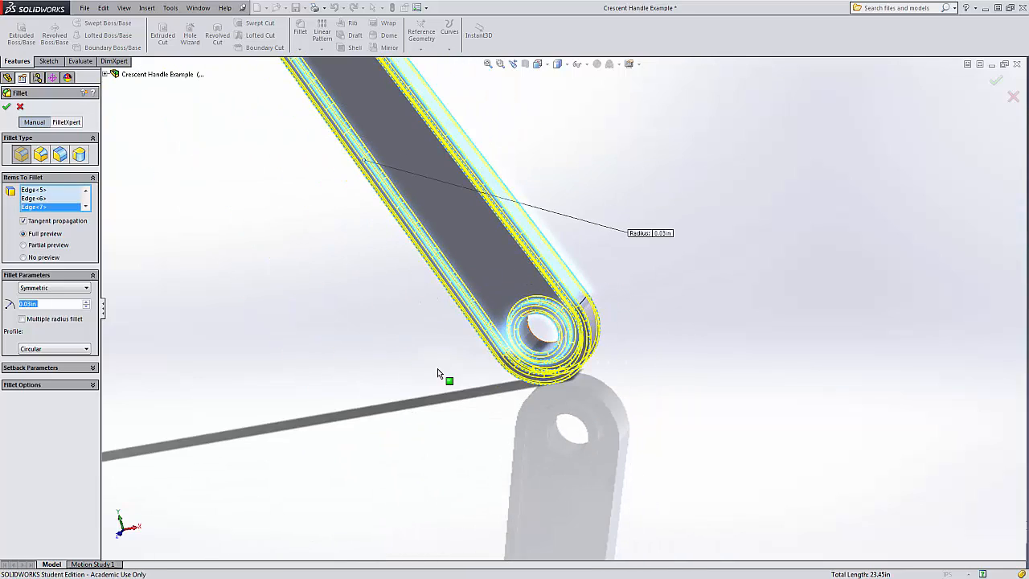
{"action": "middle_click_drag", "start_coordinate": [622, 193], "coordinate": [478, 338]}
{"action": "scroll", "coordinate": [473, 354], "scroll_direction": "down", "scroll_amount": 5}
{"action": "scroll", "coordinate": [472, 354], "scroll_direction": "down", "scroll_amount": 2}
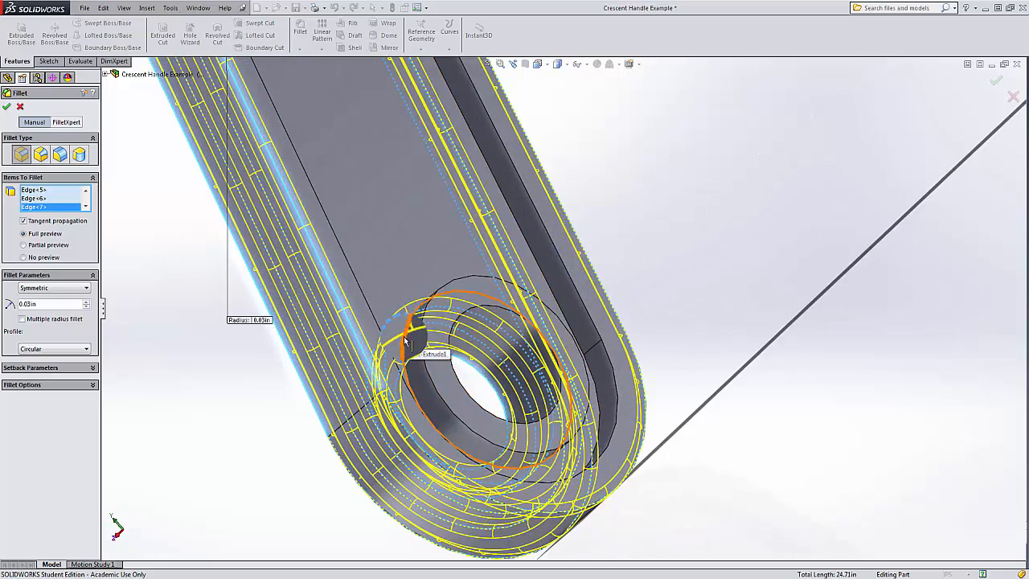
{"action": "scroll", "coordinate": [433, 281], "scroll_direction": "down", "scroll_amount": 3}
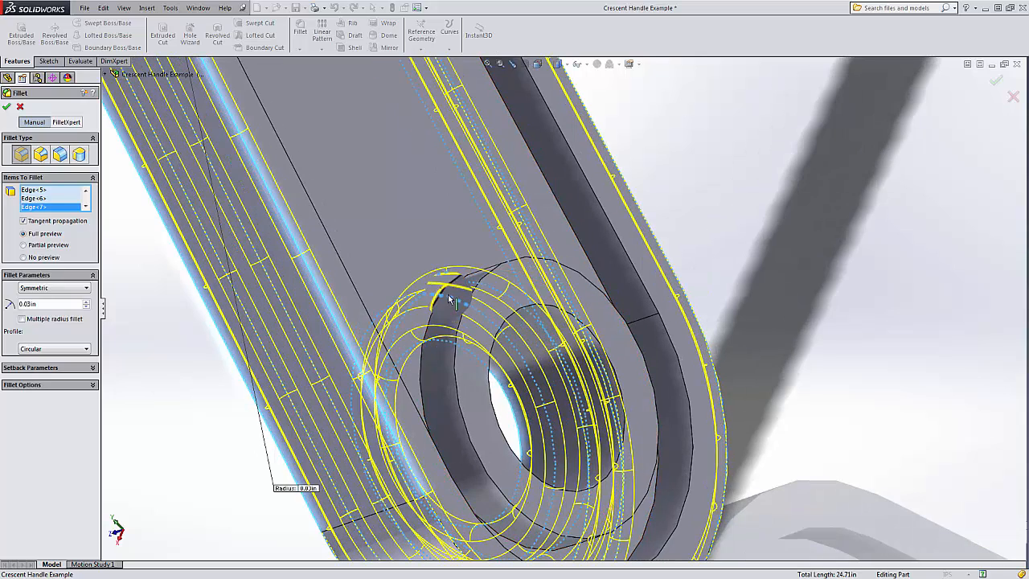
{"action": "left_click", "coordinate": [447, 294]}
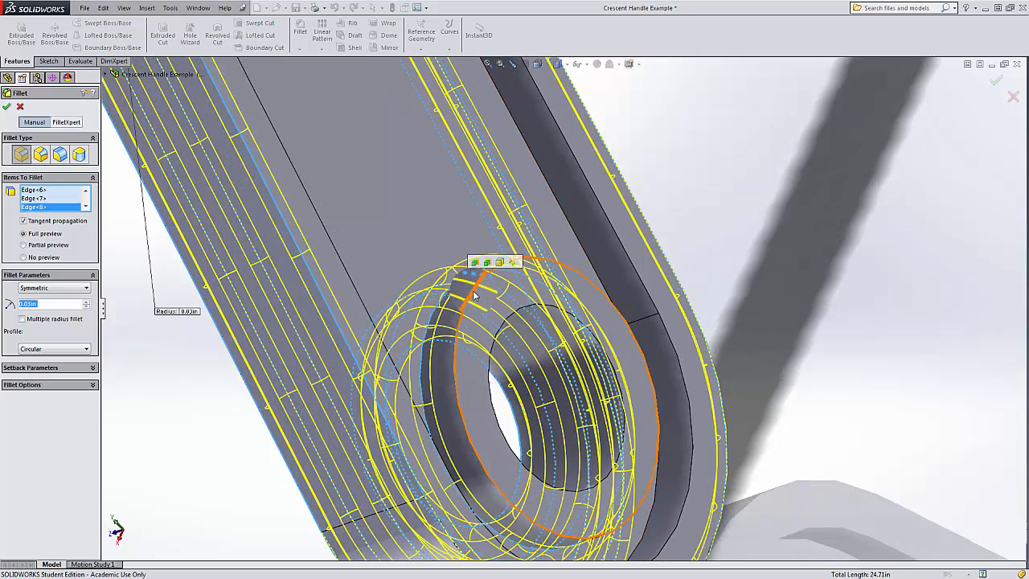
{"action": "left_click", "coordinate": [473, 294]}
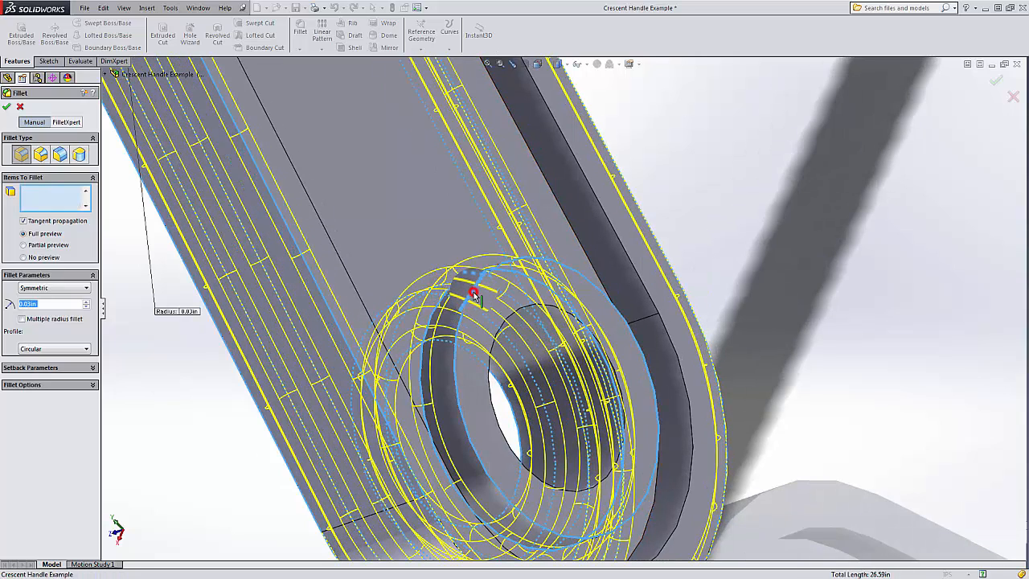
{"action": "left_click", "coordinate": [504, 322]}
{"action": "left_click", "coordinate": [516, 346]}
- Add both edges of the long recess on the handle's reverse face and create the 0.03 in symmetric fillet
{"action": "scroll", "coordinate": [517, 346], "scroll_direction": "up", "scroll_amount": 5}
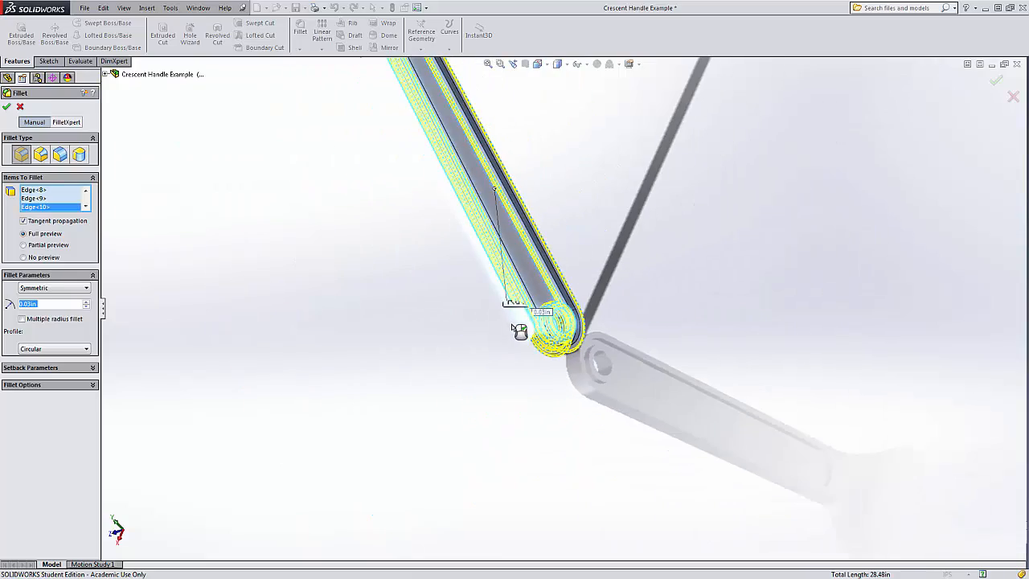
{"action": "scroll", "coordinate": [529, 211], "scroll_direction": "down", "scroll_amount": 6}
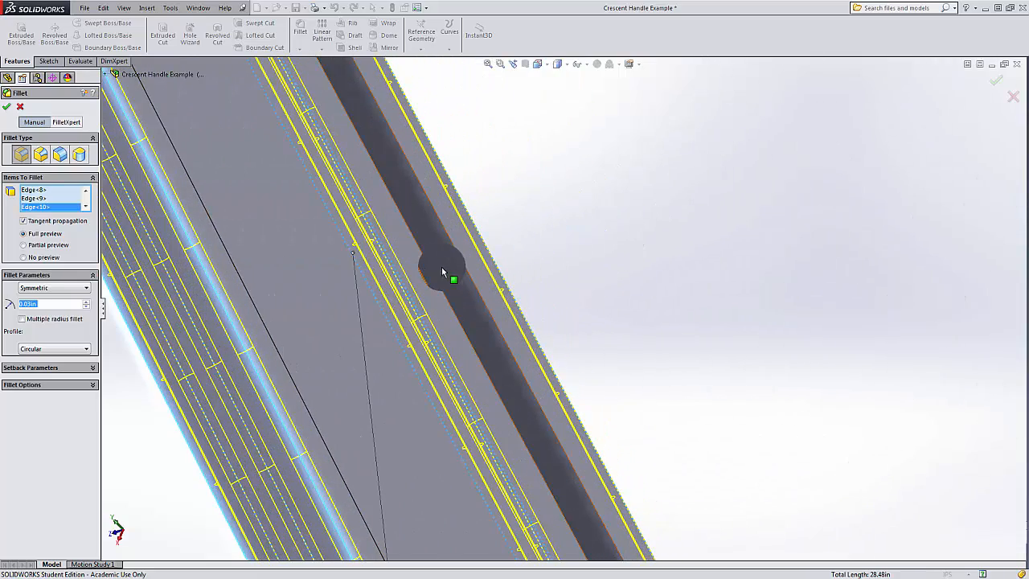
{"action": "left_click", "coordinate": [438, 277]}
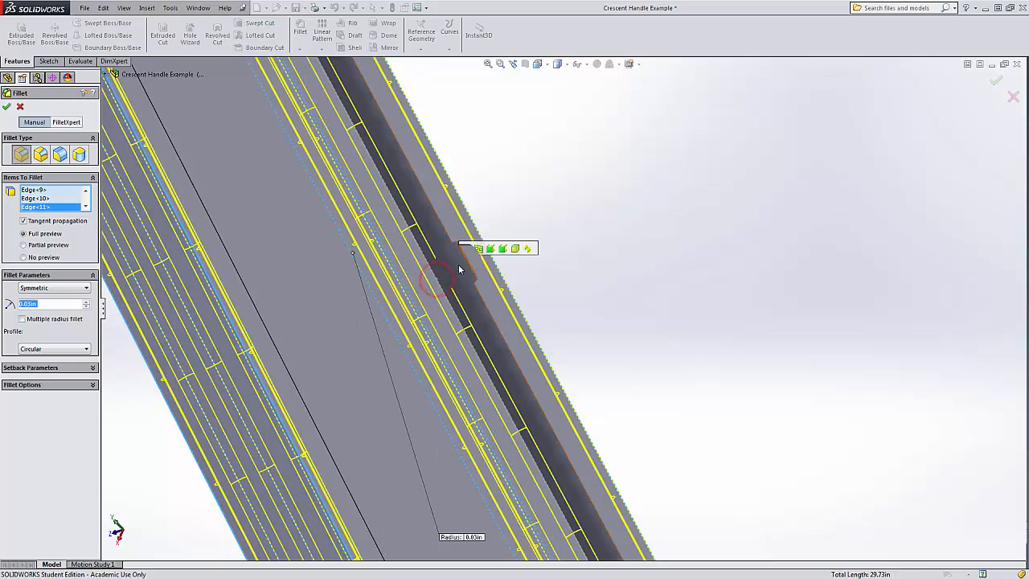
{"action": "left_click", "coordinate": [460, 261]}
{"action": "scroll", "coordinate": [469, 281], "scroll_direction": "up", "scroll_amount": 5}
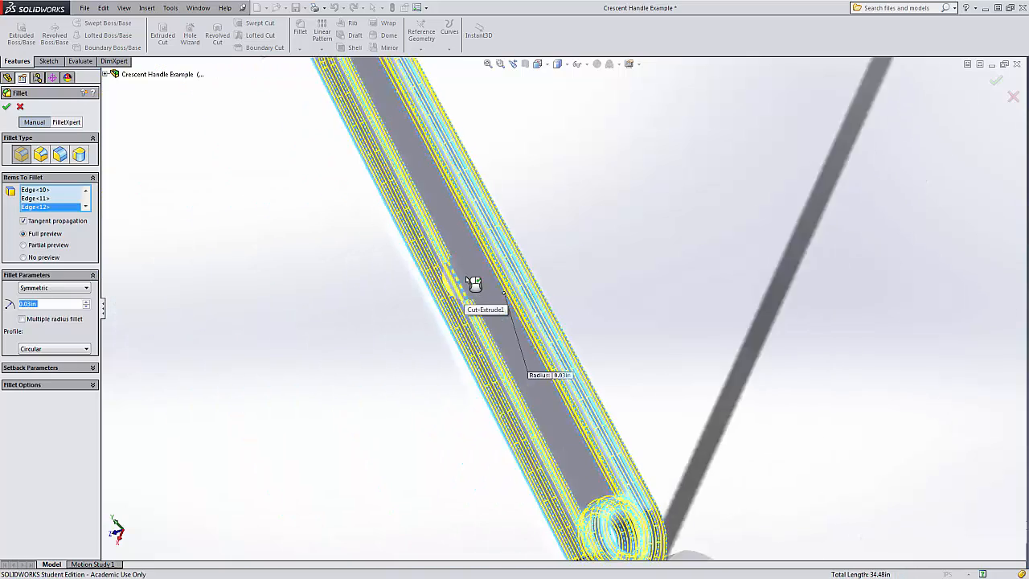
{"action": "middle_click_drag", "start_coordinate": [484, 220], "coordinate": [420, 276]}
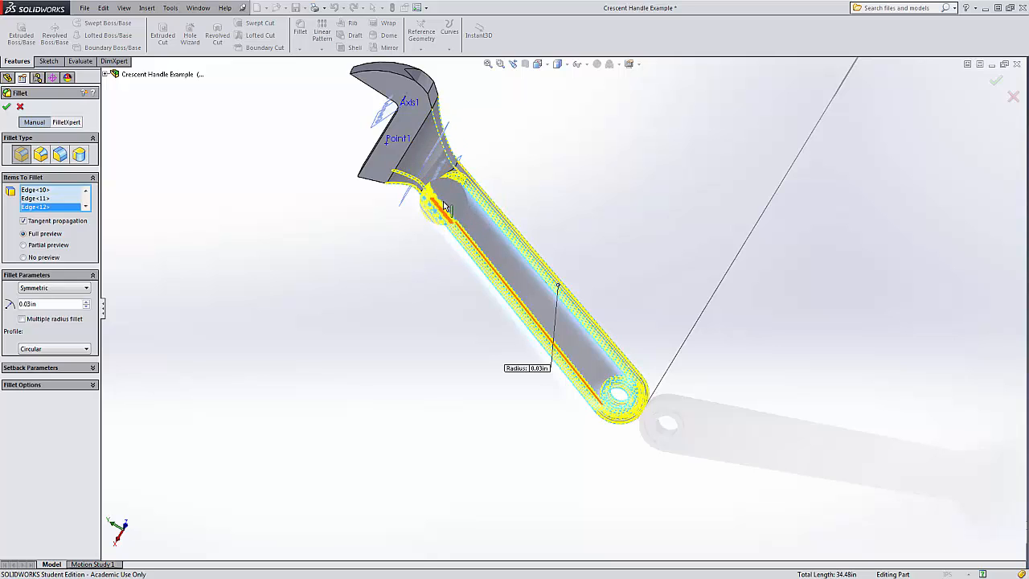
{"action": "scroll", "coordinate": [455, 151], "scroll_direction": "down", "scroll_amount": 5}
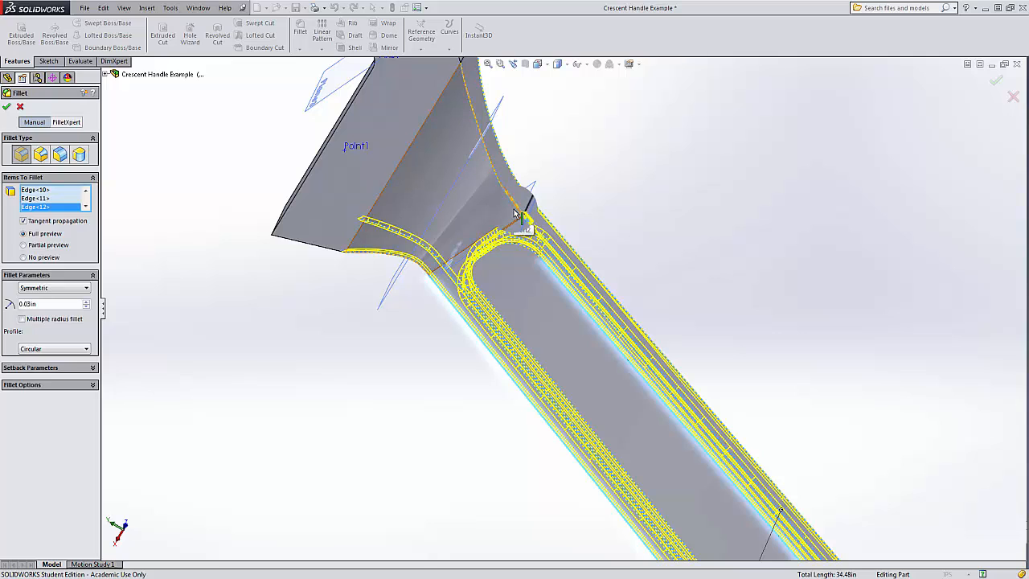
{"action": "scroll", "coordinate": [532, 198], "scroll_direction": "down", "scroll_amount": 2}
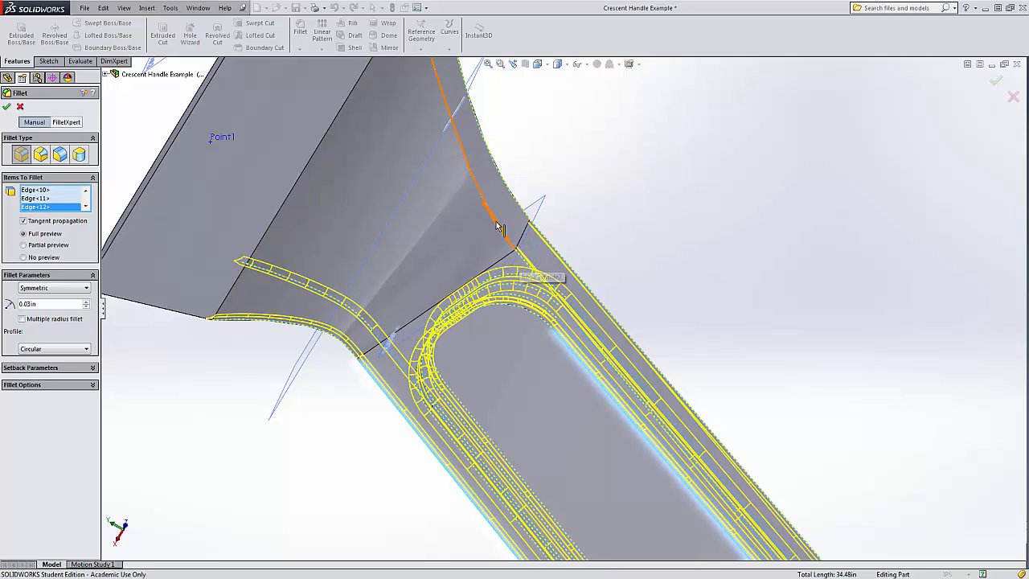
{"action": "middle_click_drag", "start_coordinate": [437, 255], "coordinate": [456, 181]}
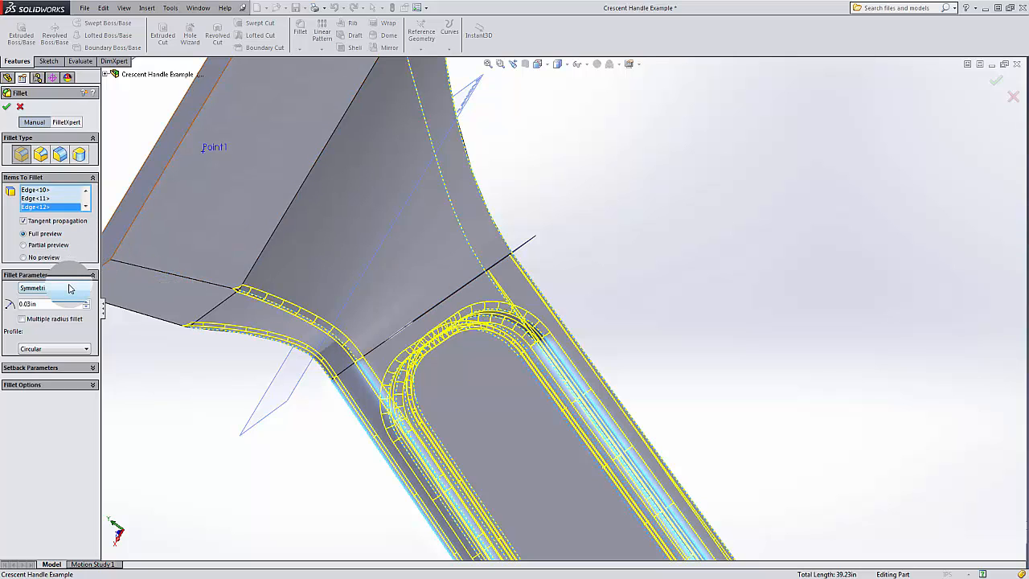
{"action": "left_click", "coordinate": [7, 107]}
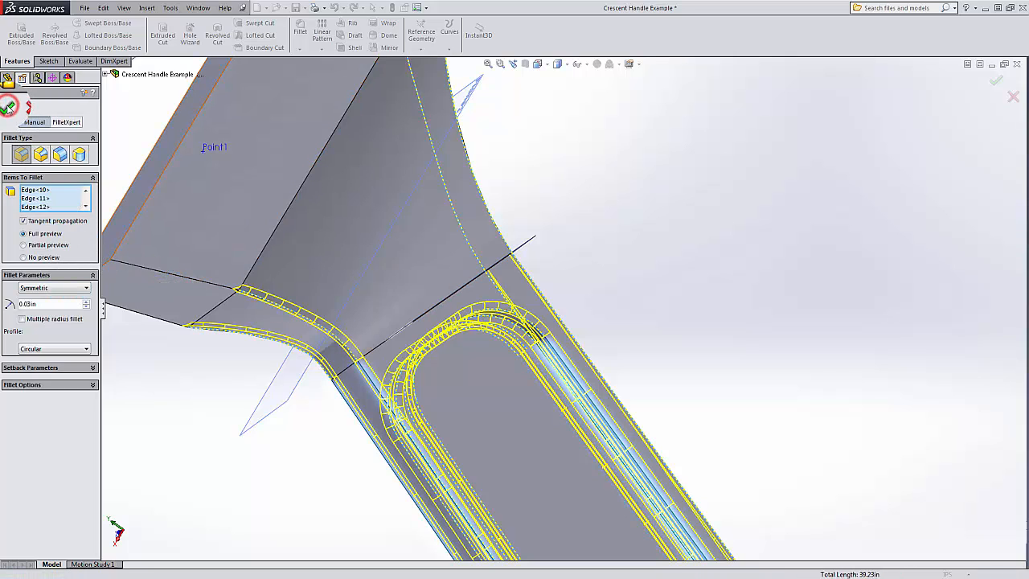
- Edit the handle fillet to also include the two curved edges along the side of the neck below the head
{"action": "scroll", "coordinate": [643, 249], "scroll_direction": "up", "scroll_amount": 4}
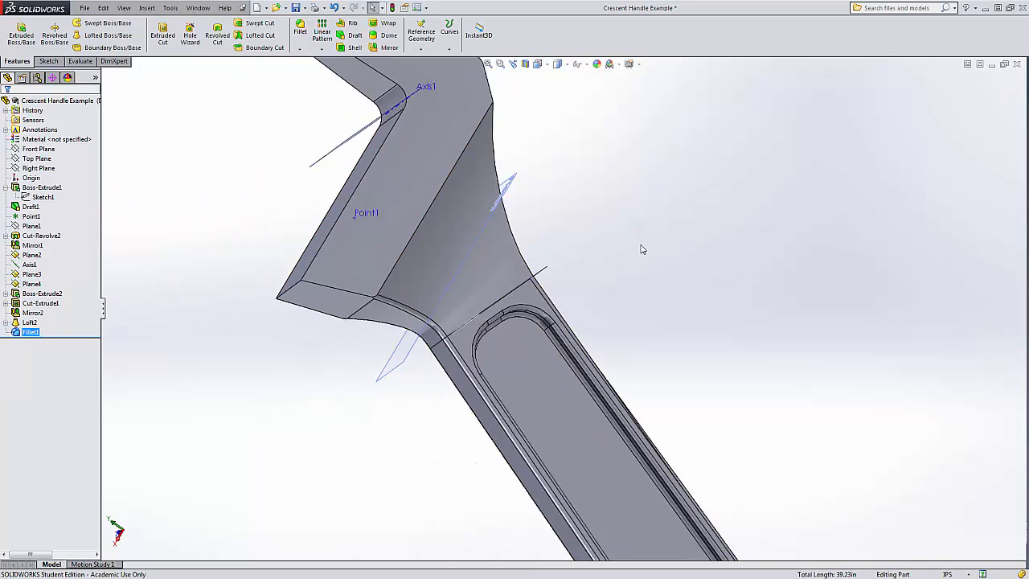
{"action": "middle_click_drag", "start_coordinate": [643, 249], "coordinate": [544, 365]}
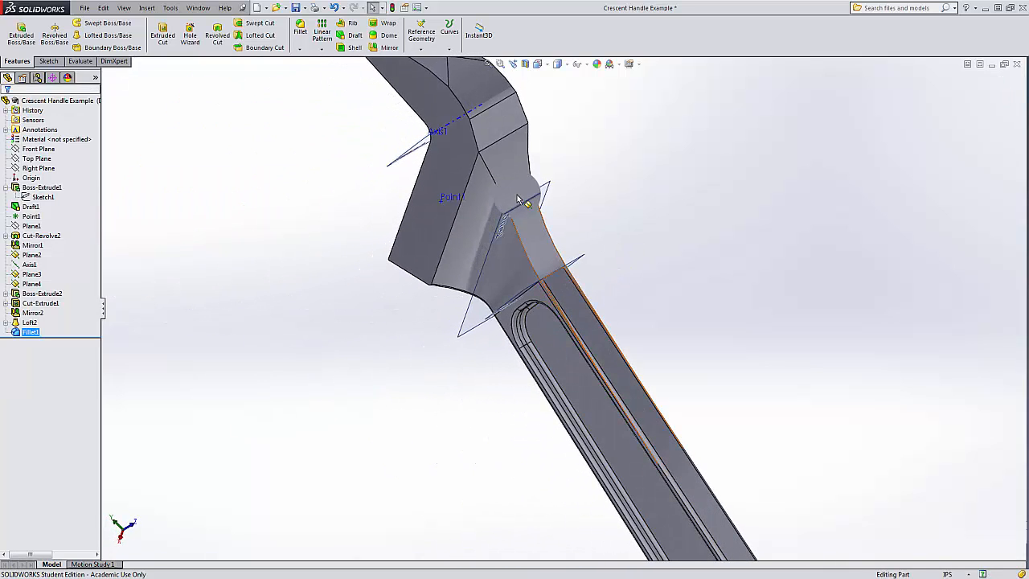
{"action": "scroll", "coordinate": [530, 274], "scroll_direction": "down", "scroll_amount": 4}
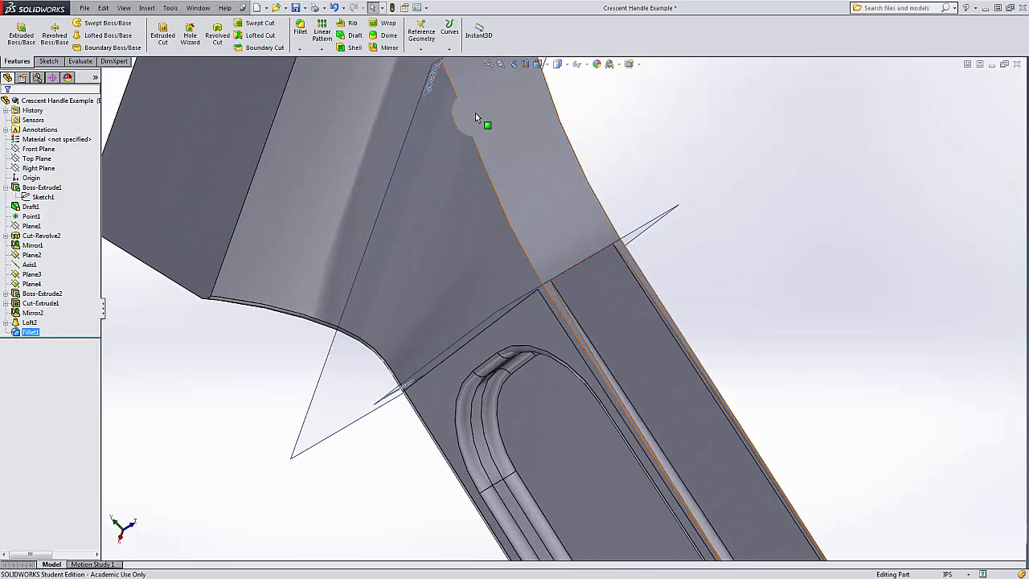
{"action": "scroll", "coordinate": [687, 294], "scroll_direction": "up", "scroll_amount": 2}
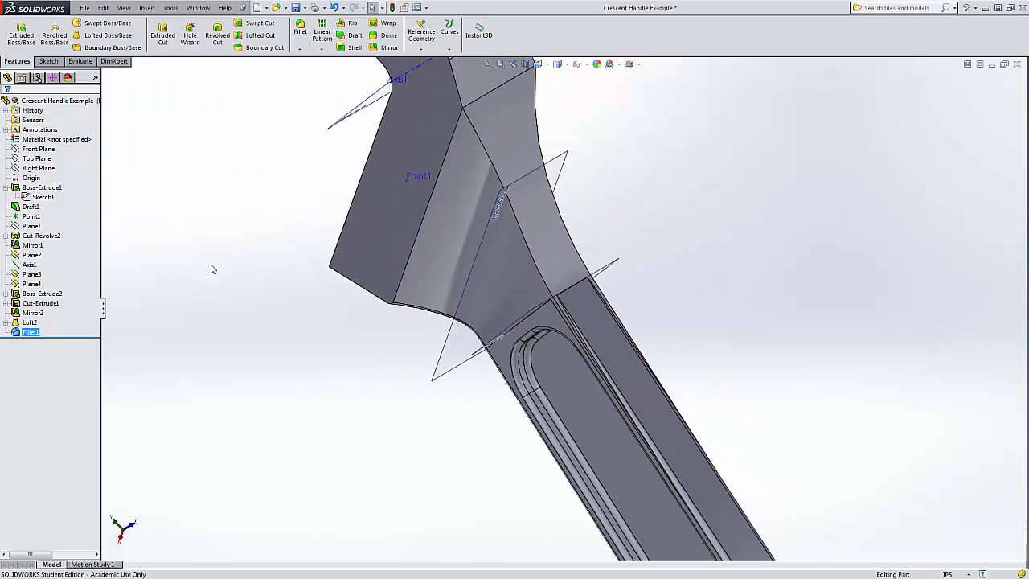
{"action": "right_click", "coordinate": [33, 335]}
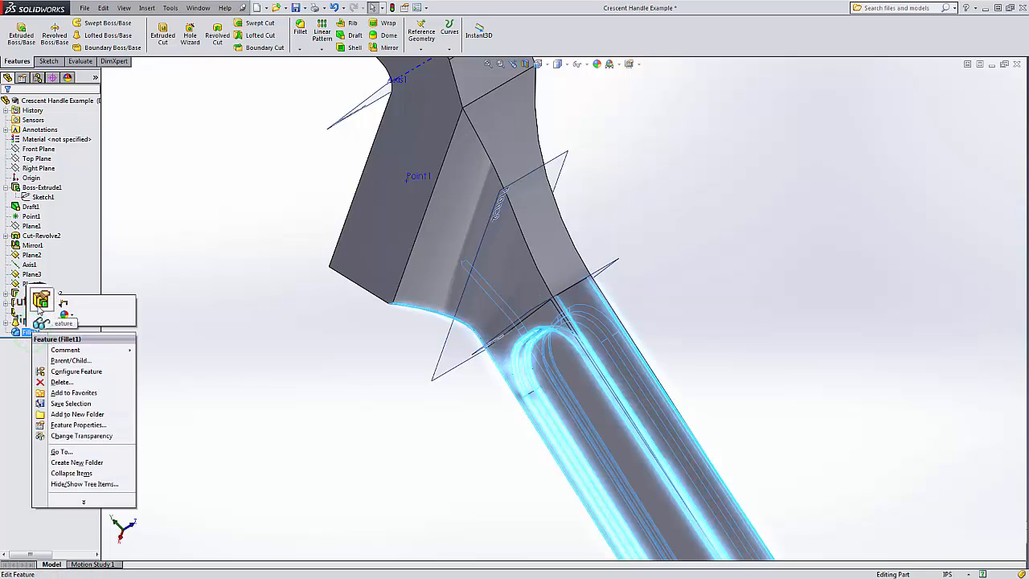
{"action": "left_click", "coordinate": [40, 303]}
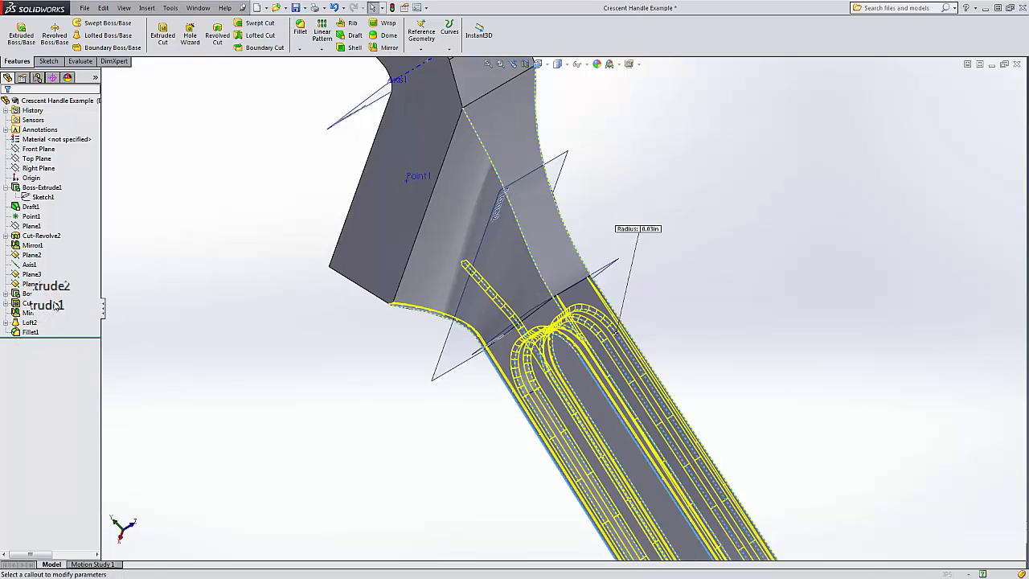
{"action": "left_click", "coordinate": [540, 279]}
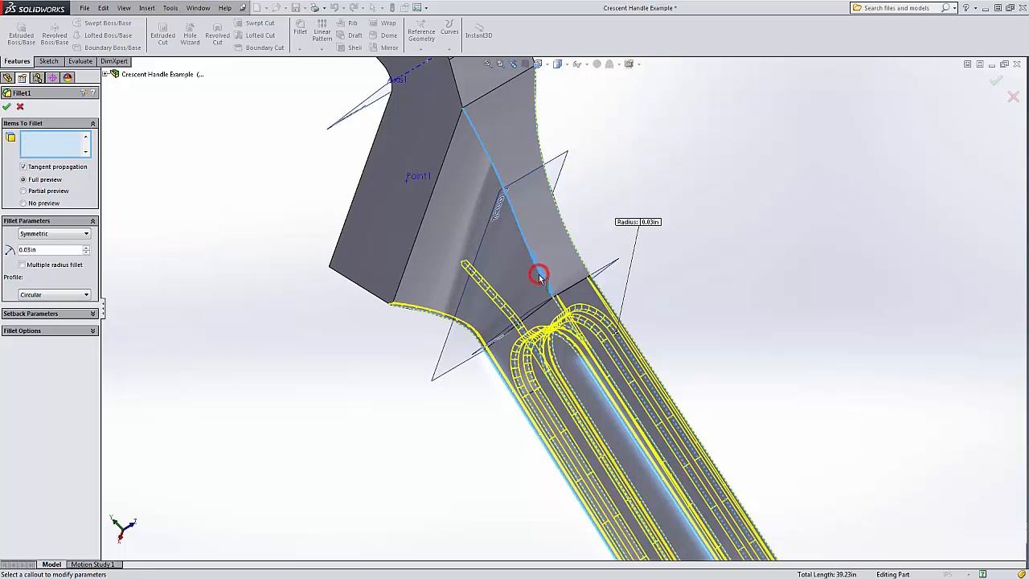
{"action": "left_click", "coordinate": [577, 257]}
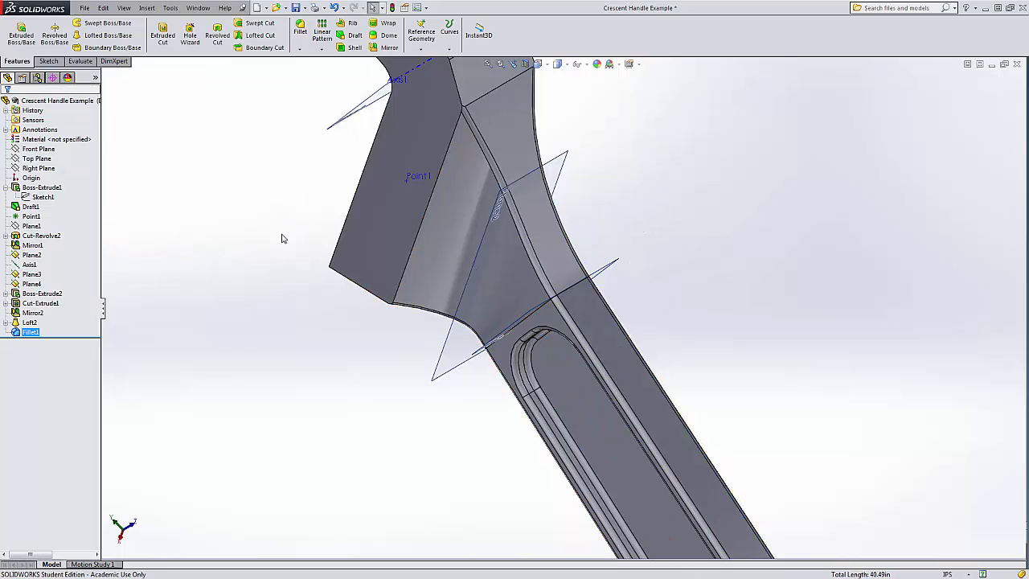
- Fillet the transverse edge on the back of the wrench head with a 0.43 in radius
{"action": "scroll", "coordinate": [356, 184], "scroll_direction": "up", "scroll_amount": 3}
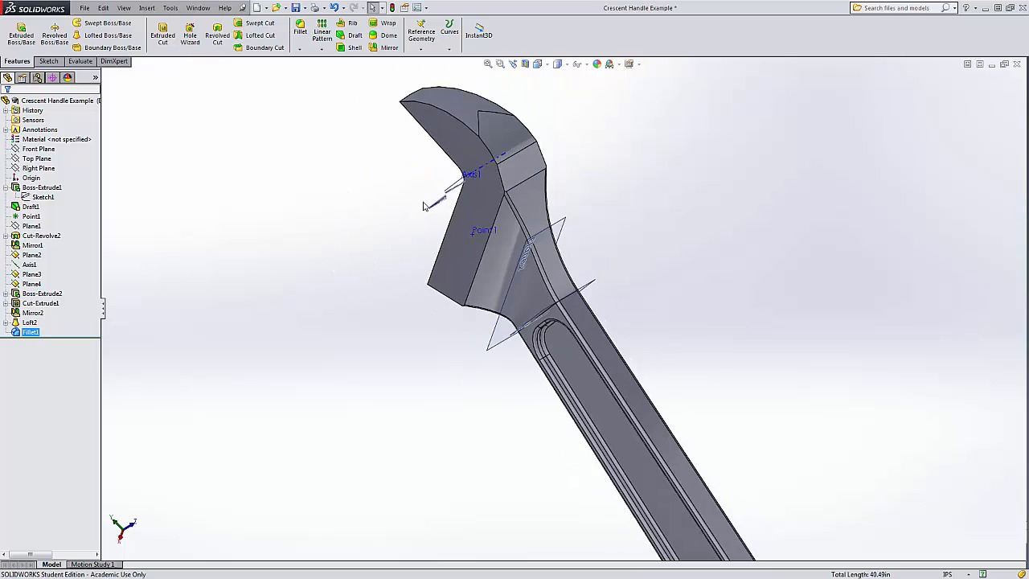
{"action": "mouse_move", "coordinate": [526, 181]}
{"action": "middle_mouse_down"}
{"action": "mouse_move", "coordinate": [523, 211]}
{"action": "mouse_move", "coordinate": [554, 204]}
{"action": "mouse_move", "coordinate": [536, 169]}
{"action": "middle_mouse_up"}
{"action": "scroll", "coordinate": [534, 173], "scroll_direction": "down", "scroll_amount": 3}
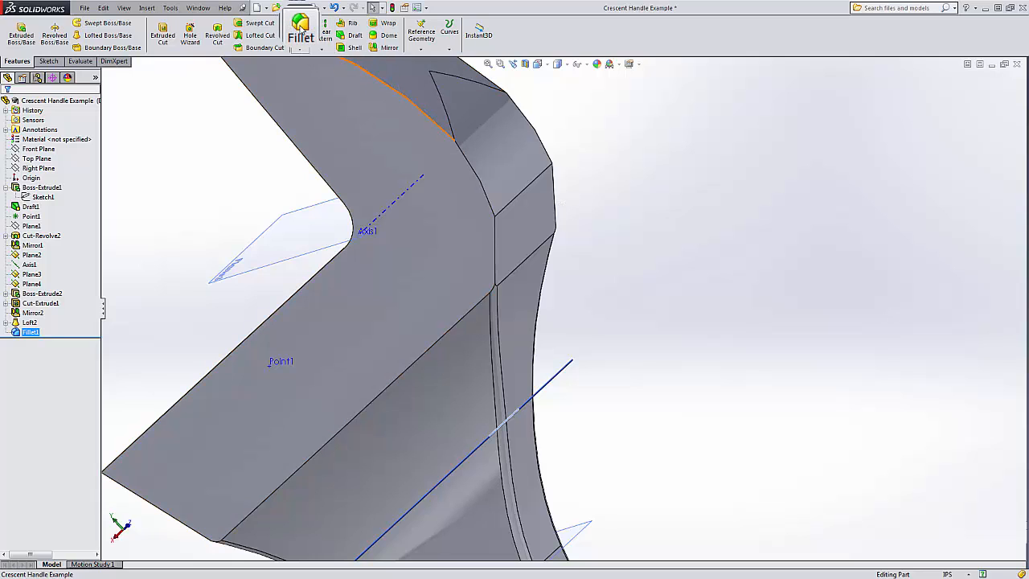
{"action": "left_click", "coordinate": [300, 31]}
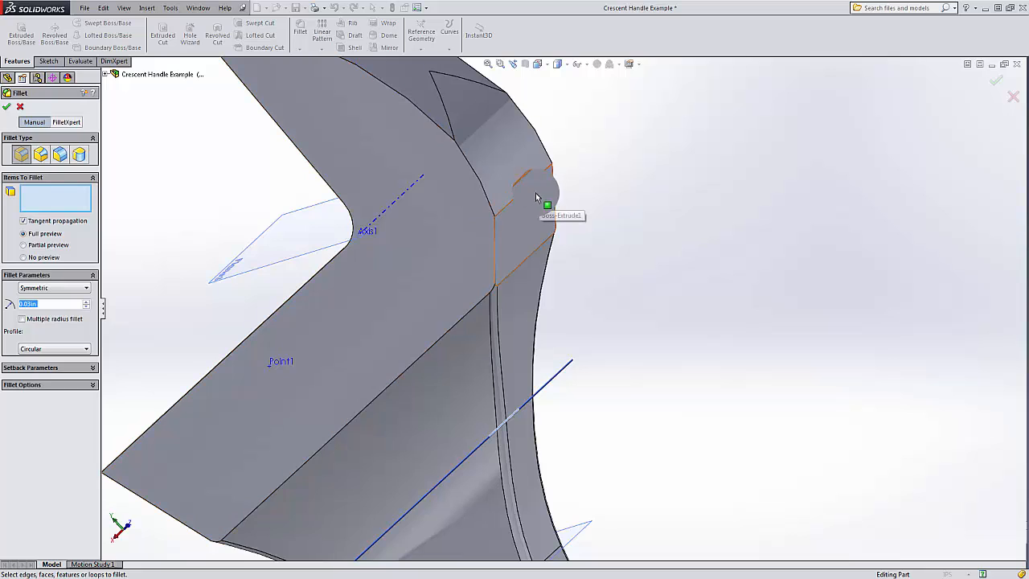
{"action": "left_click", "coordinate": [524, 191]}
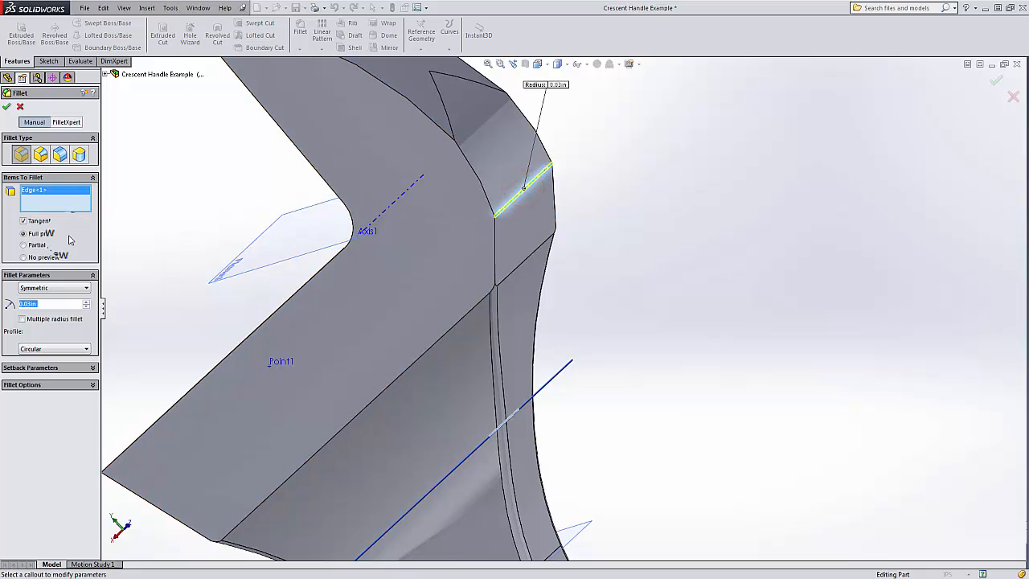
{"action": "left_click", "coordinate": [56, 303]}
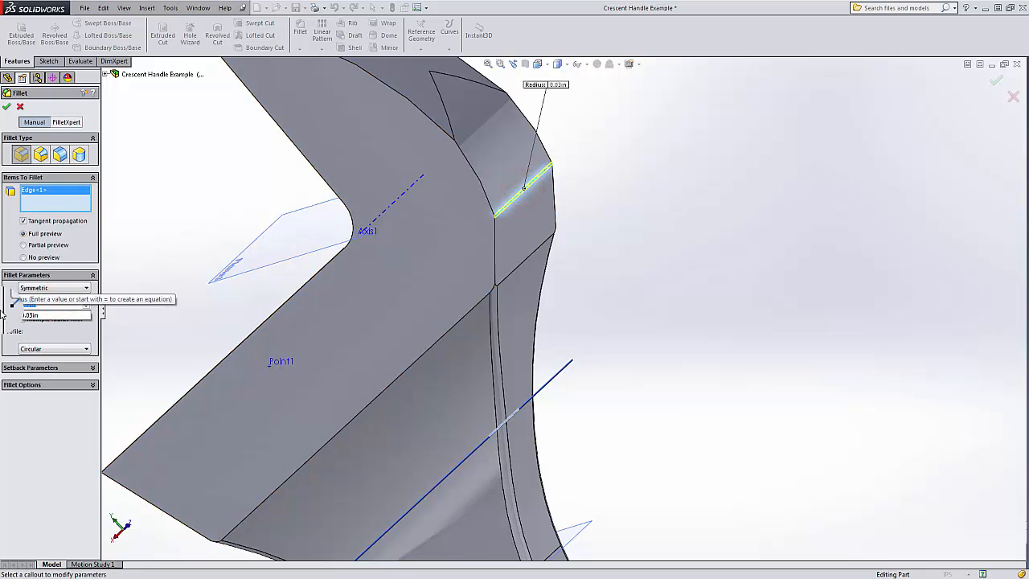
{"action": "key", "text": "BackSpace"}
{"action": "type", "text": ".3"}
{"action": "key", "text": "Return"}
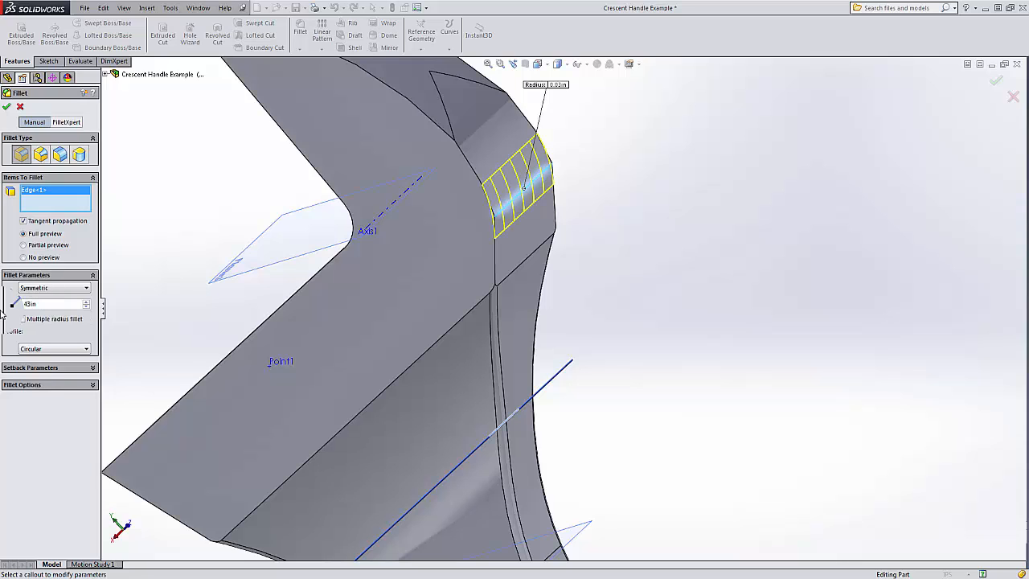
{"action": "left_click", "coordinate": [7, 107]}
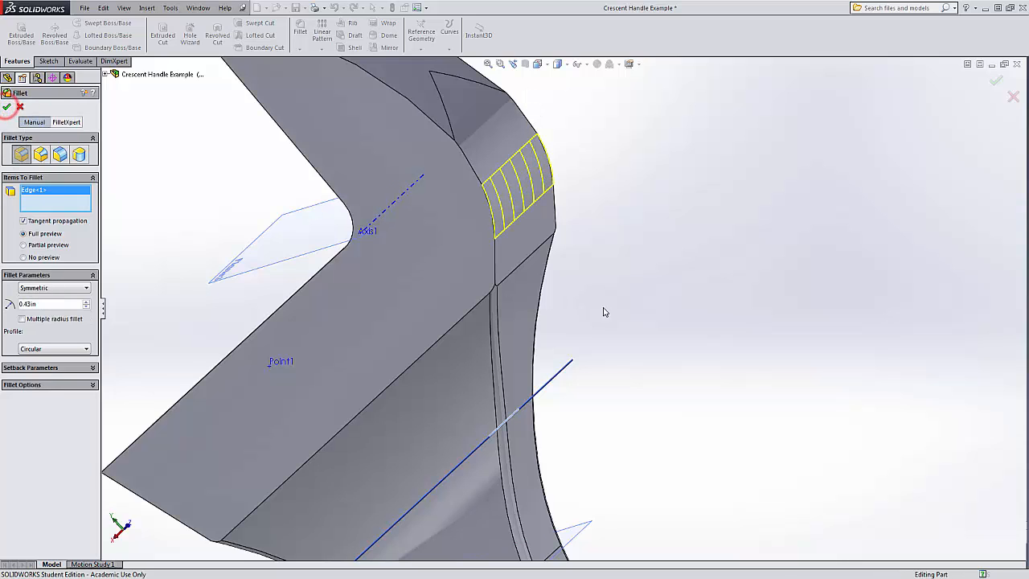
- Start a new sketch on the Front Plane
{"action": "scroll", "coordinate": [615, 332], "scroll_direction": "up", "scroll_amount": 3}
{"action": "middle_click_drag", "start_coordinate": [614, 332], "coordinate": [416, 355]}
{"action": "left_click", "coordinate": [430, 331]}
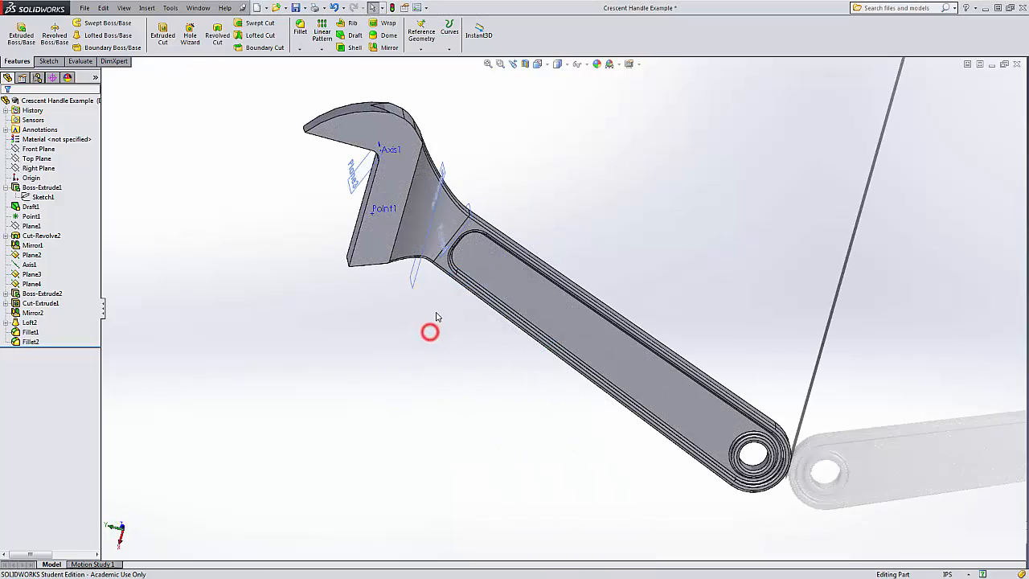
{"action": "scroll", "coordinate": [440, 327], "scroll_direction": "up", "scroll_amount": 4}
{"action": "middle_click_drag", "start_coordinate": [491, 253], "coordinate": [636, 213]}
{"action": "scroll", "coordinate": [554, 258], "scroll_direction": "down", "scroll_amount": 5}
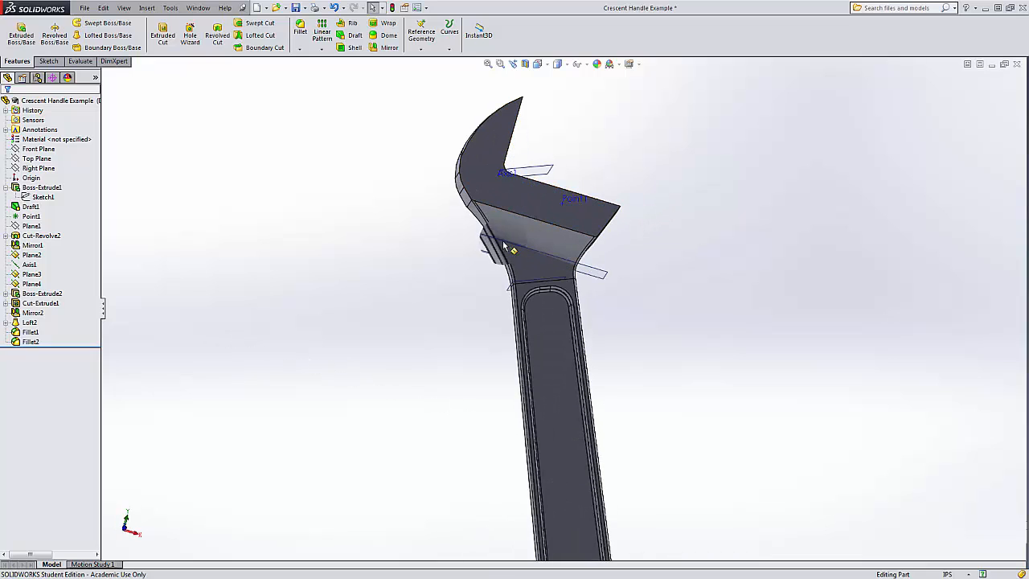
{"action": "middle_click_drag", "start_coordinate": [528, 214], "coordinate": [523, 257]}
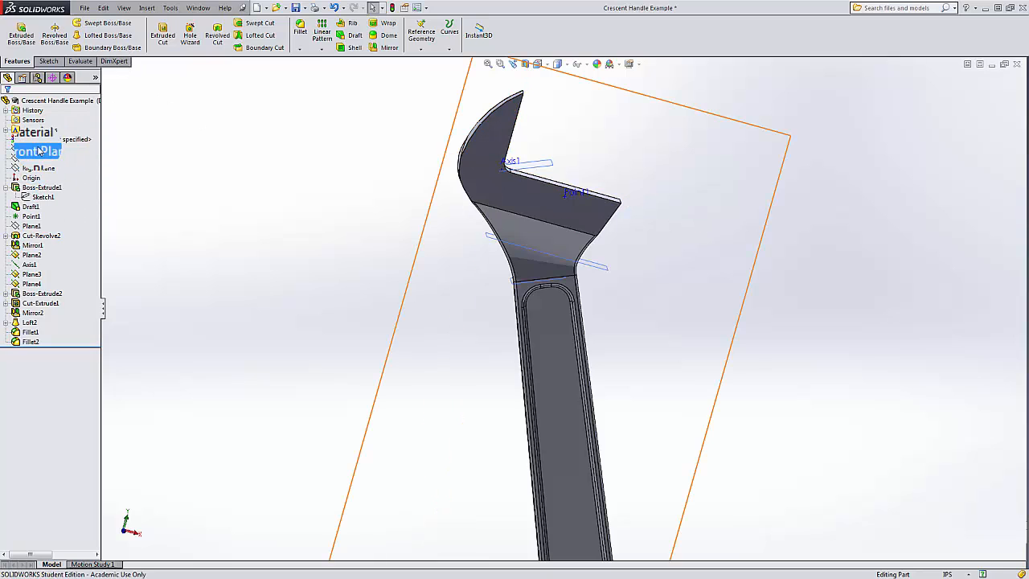
{"action": "left_click", "coordinate": [39, 149]}
{"action": "left_click", "coordinate": [48, 61]}
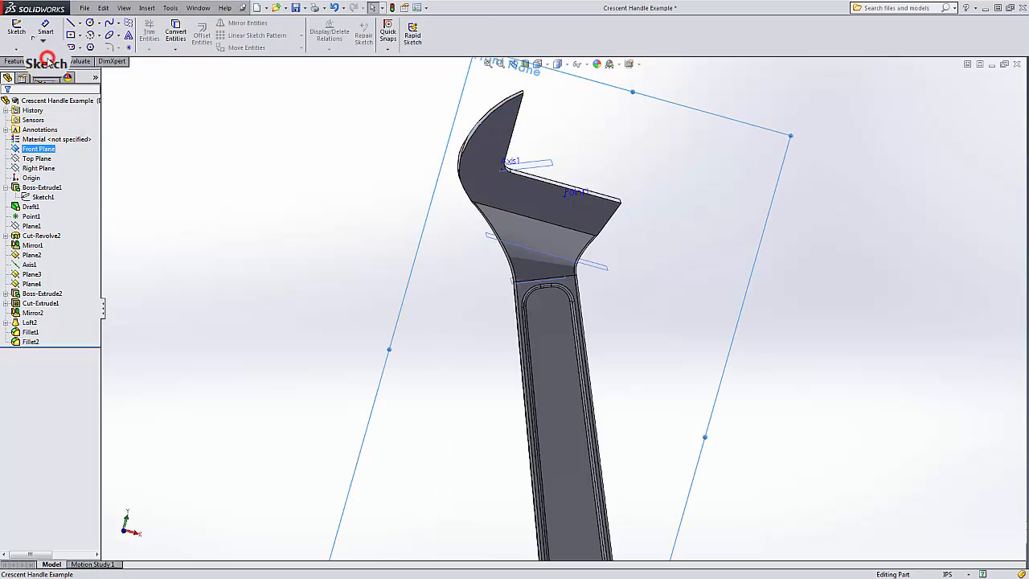
{"action": "left_click", "coordinate": [17, 29]}
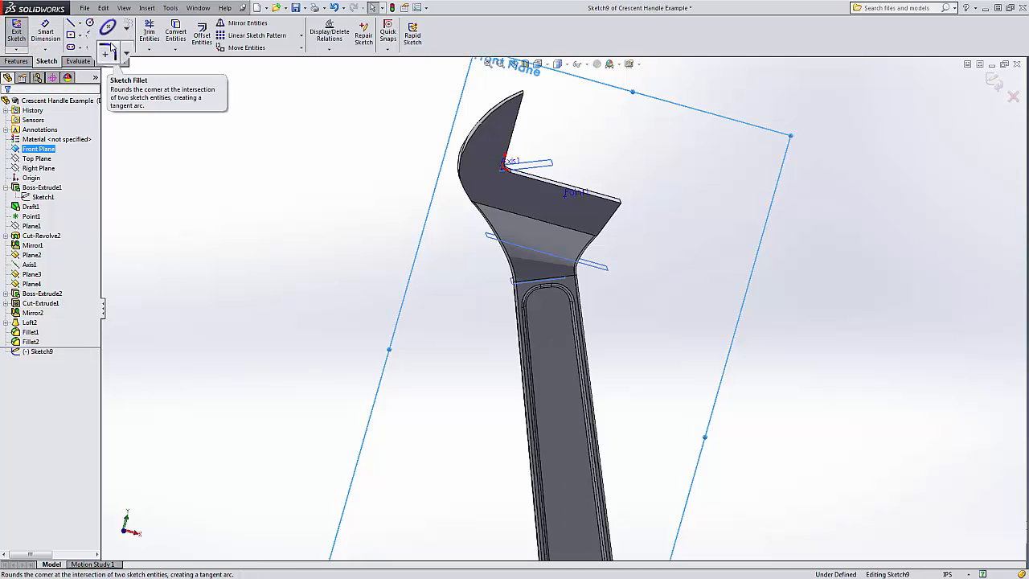
- Sketch a corner rectangle about 0.50 in wide and 0.45 in high across the boundary between the wrench head and neck
{"action": "left_click", "coordinate": [80, 35]}
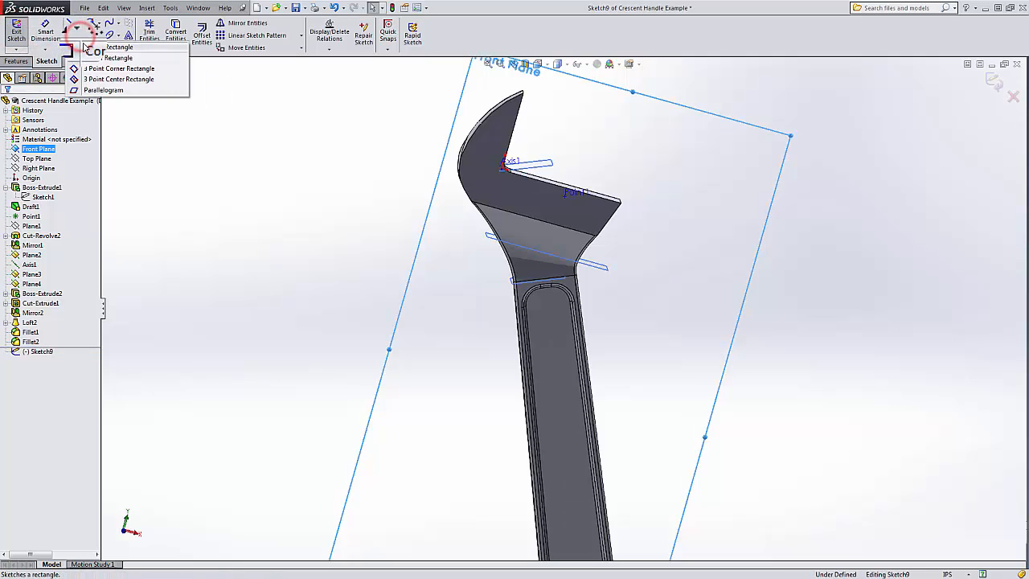
{"action": "left_click", "coordinate": [92, 46]}
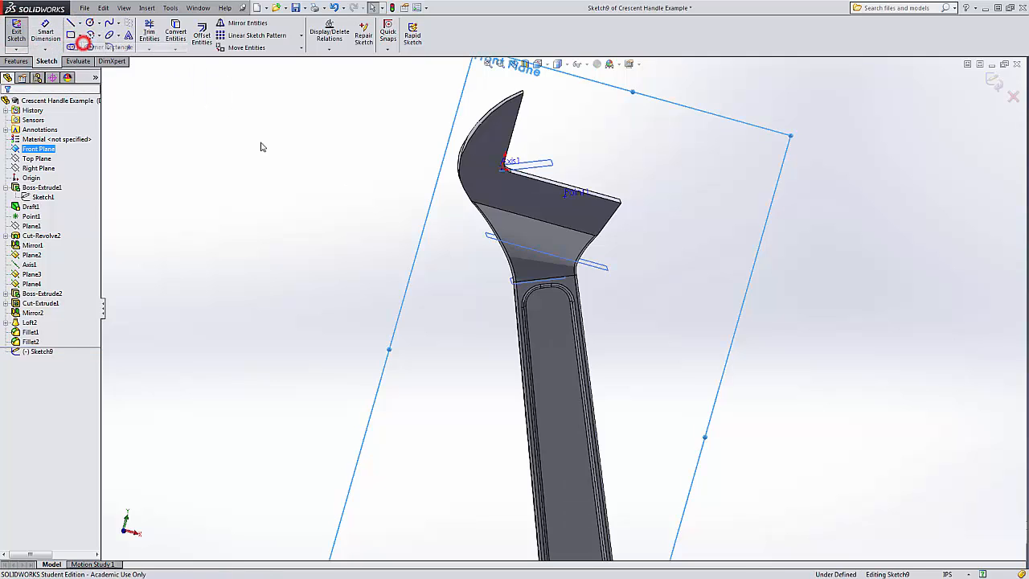
{"action": "left_click", "coordinate": [536, 63]}
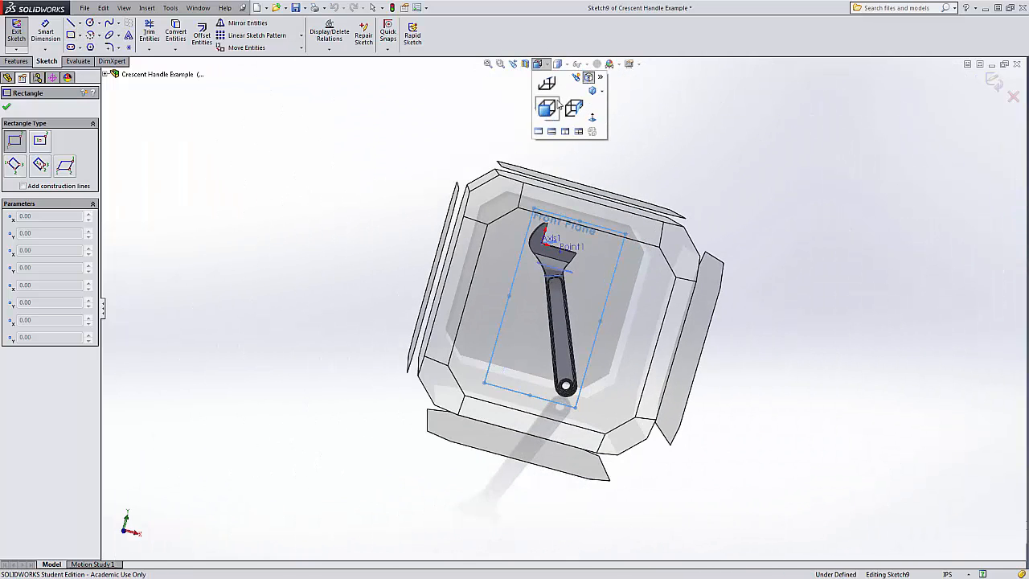
{"action": "left_click", "coordinate": [592, 117]}
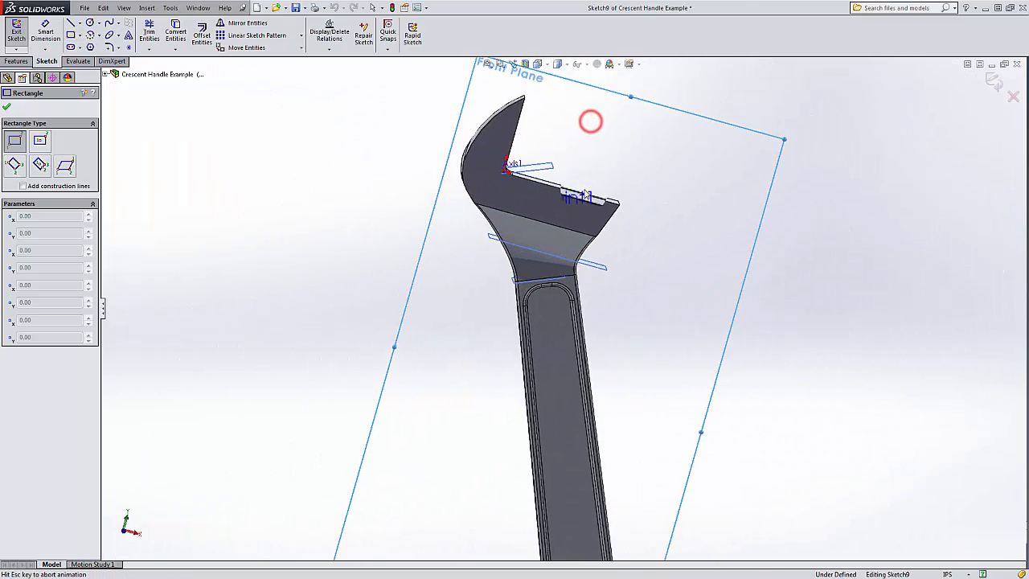
{"action": "scroll", "coordinate": [536, 180], "scroll_direction": "down", "scroll_amount": 3}
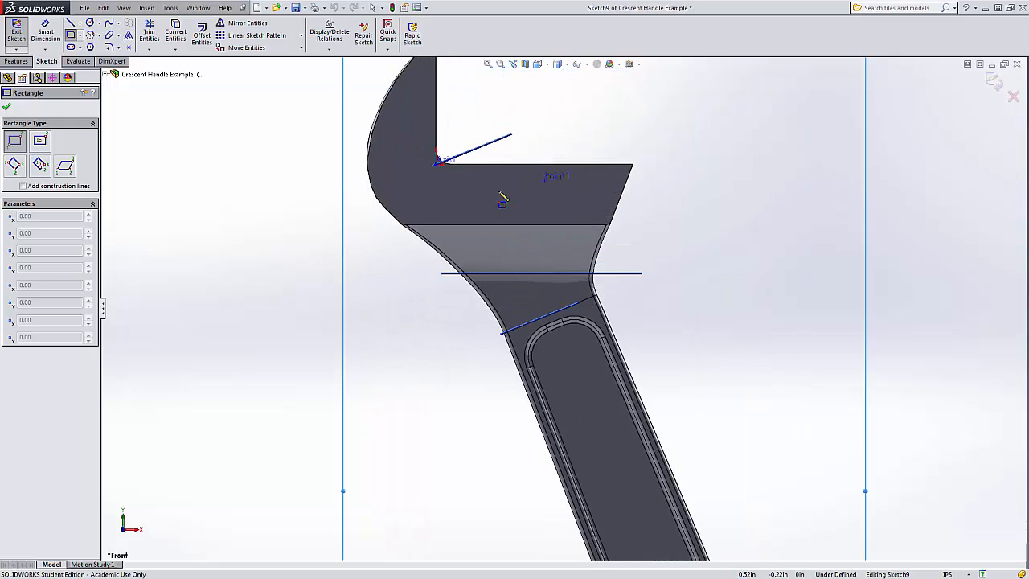
{"action": "left_click", "coordinate": [492, 188]}
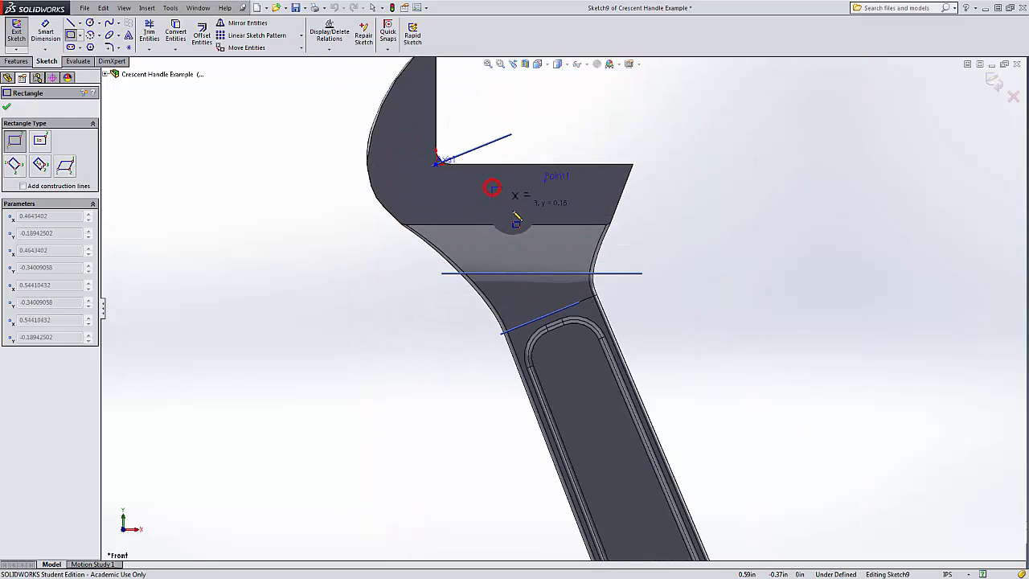
{"action": "left_click", "coordinate": [552, 241]}
{"action": "key", "text": "Escape"}
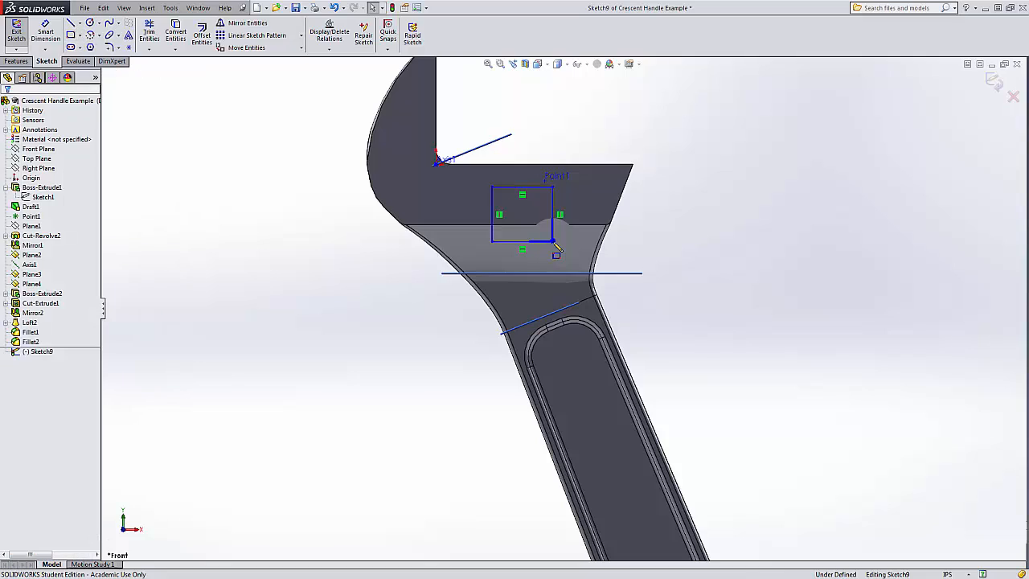
- Dimension the rectangle's near vertical side 0.60 in from the Right Plane
{"action": "left_click", "coordinate": [46, 32]}
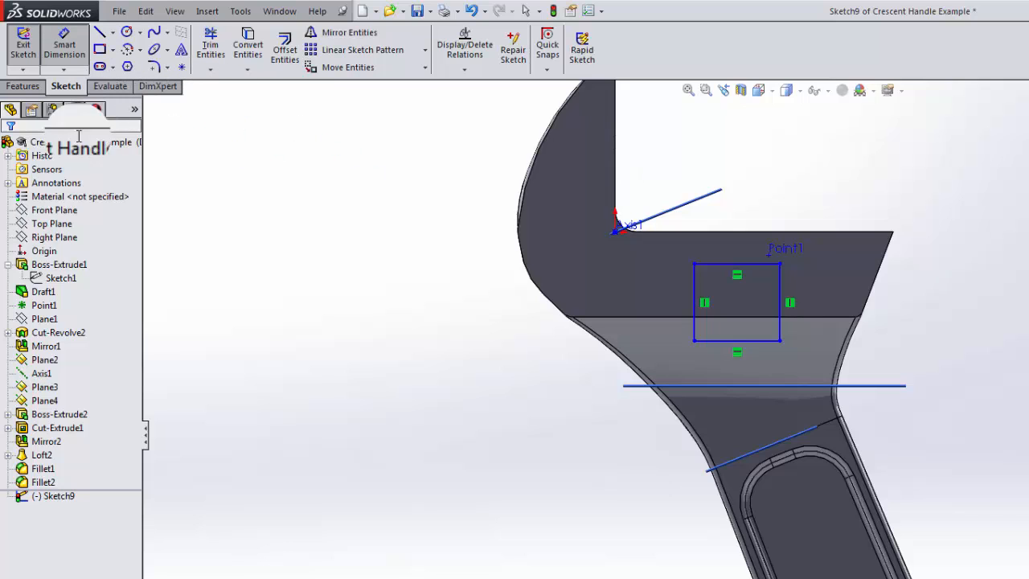
{"action": "left_click", "coordinate": [61, 213]}
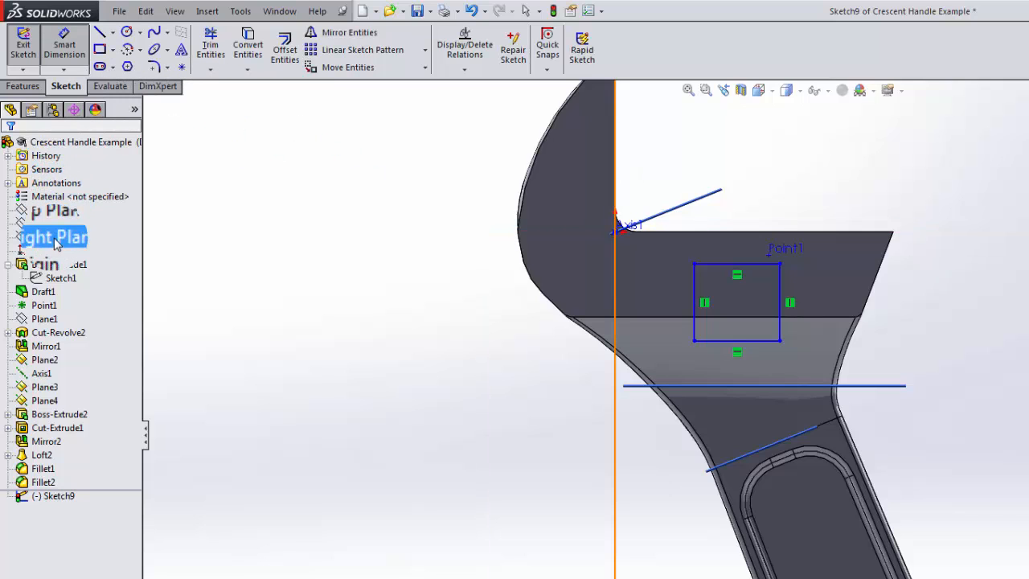
{"action": "right_click", "coordinate": [54, 237]}
{"action": "left_click", "coordinate": [54, 238]}
{"action": "left_click", "coordinate": [694, 288]}
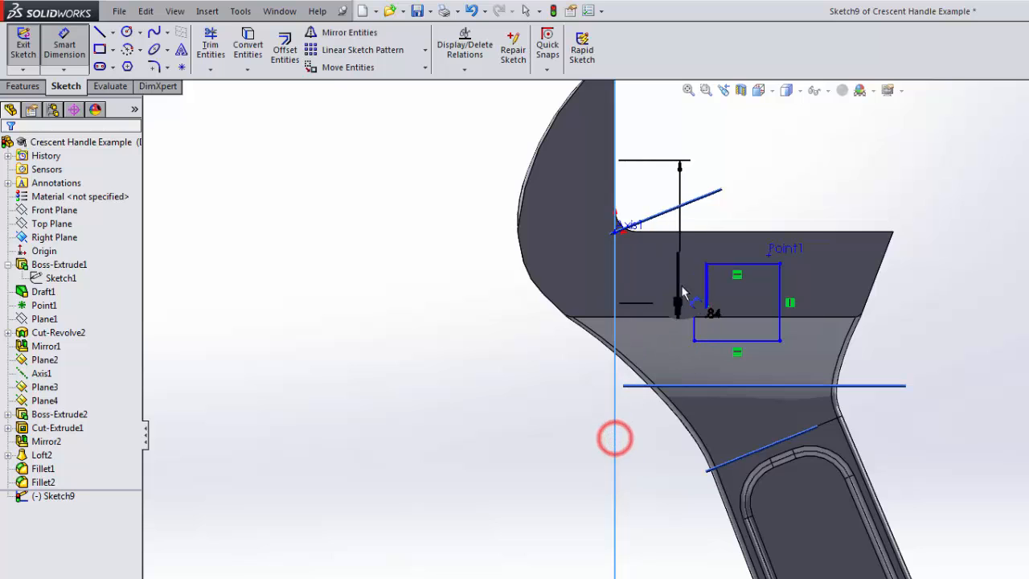
{"action": "left_click", "coordinate": [693, 282]}
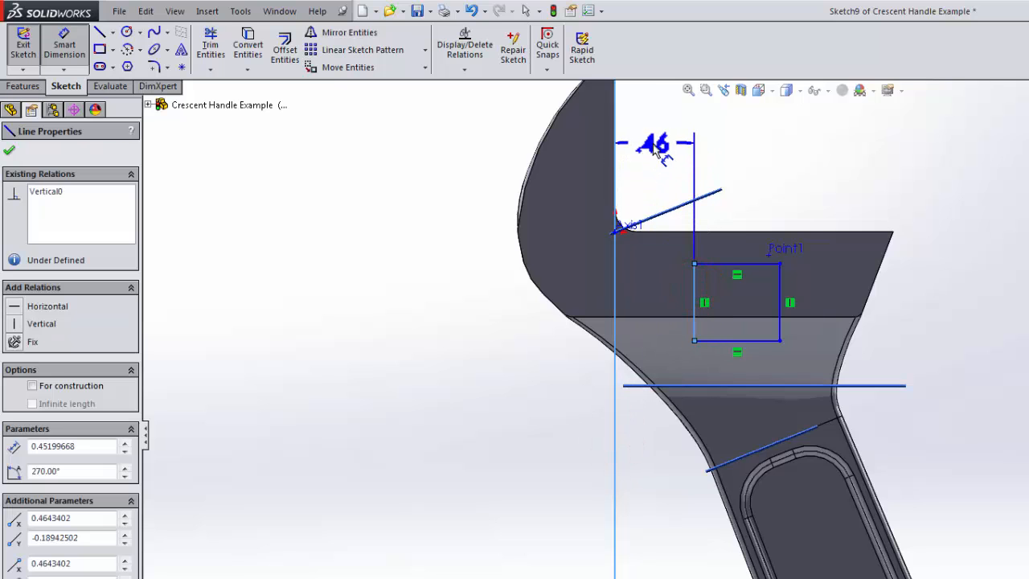
{"action": "left_click", "coordinate": [656, 143]}
{"action": "type", "text": ".6"}
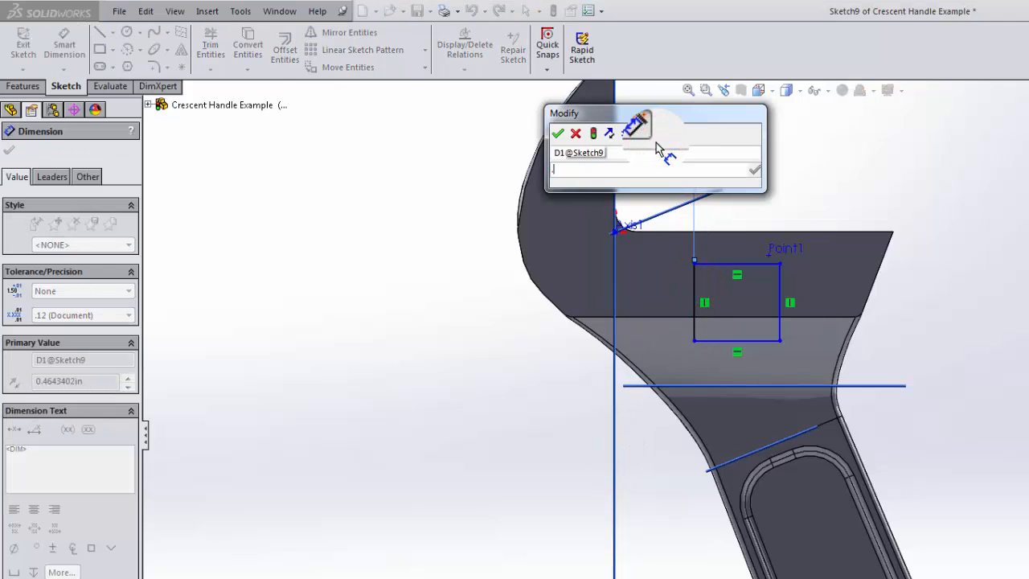
{"action": "key", "text": "Return"}
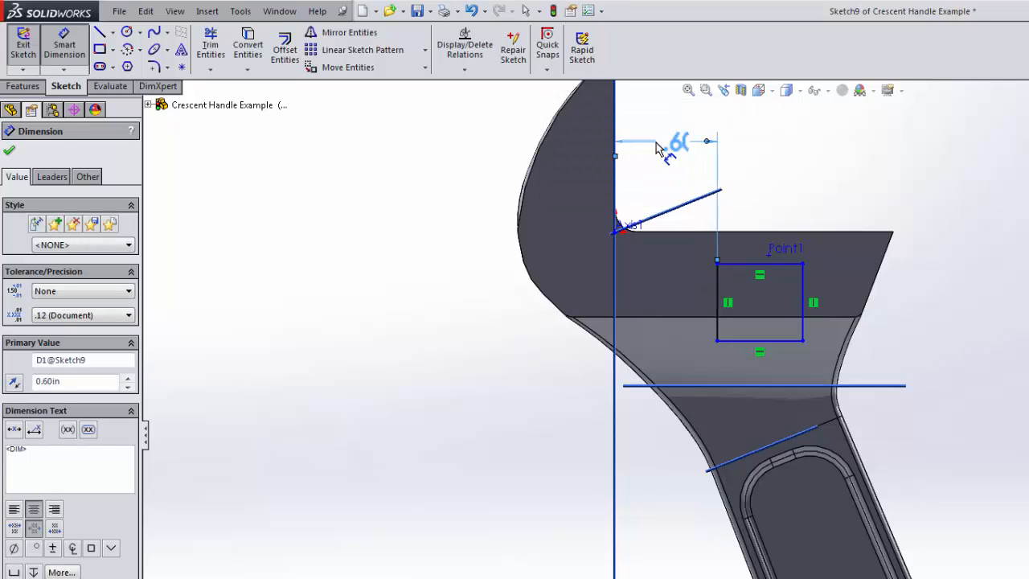
- Dimension the rectangle to a width of 0.57 in and a height of 0.59 in
{"action": "left_click", "coordinate": [773, 263]}
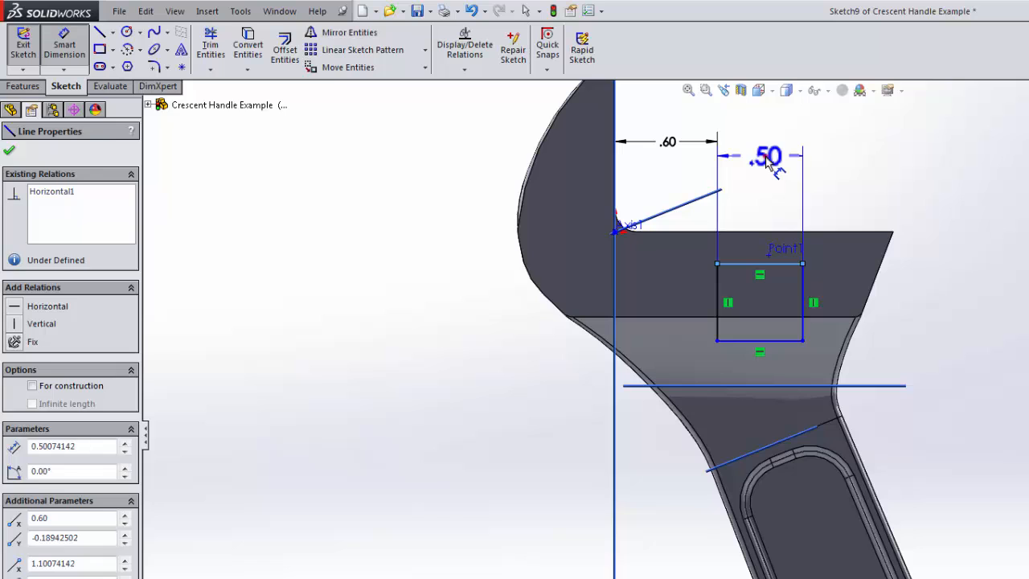
{"action": "left_click", "coordinate": [767, 160]}
{"action": "type", "text": ".57"}
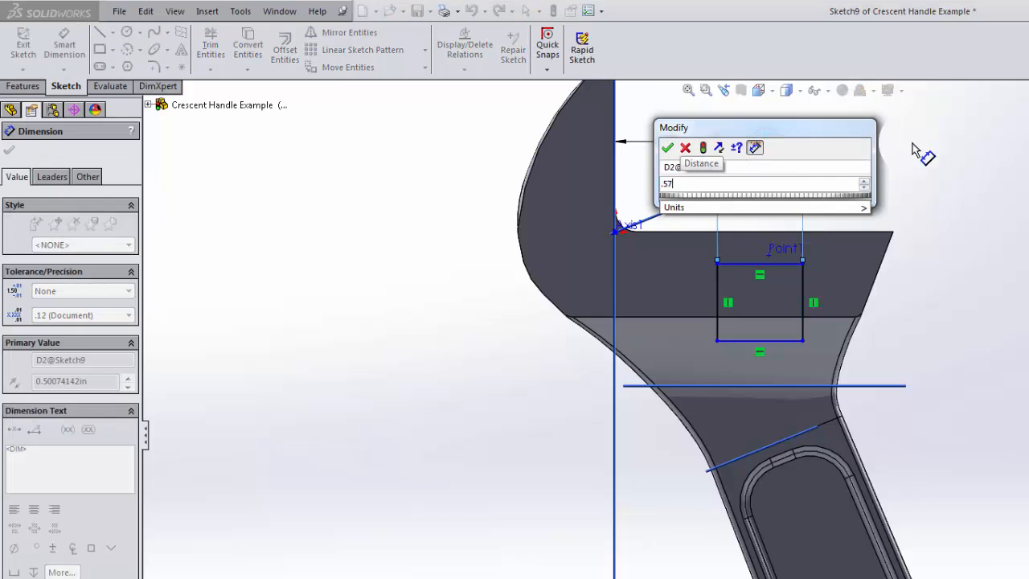
{"action": "key", "text": "Return"}
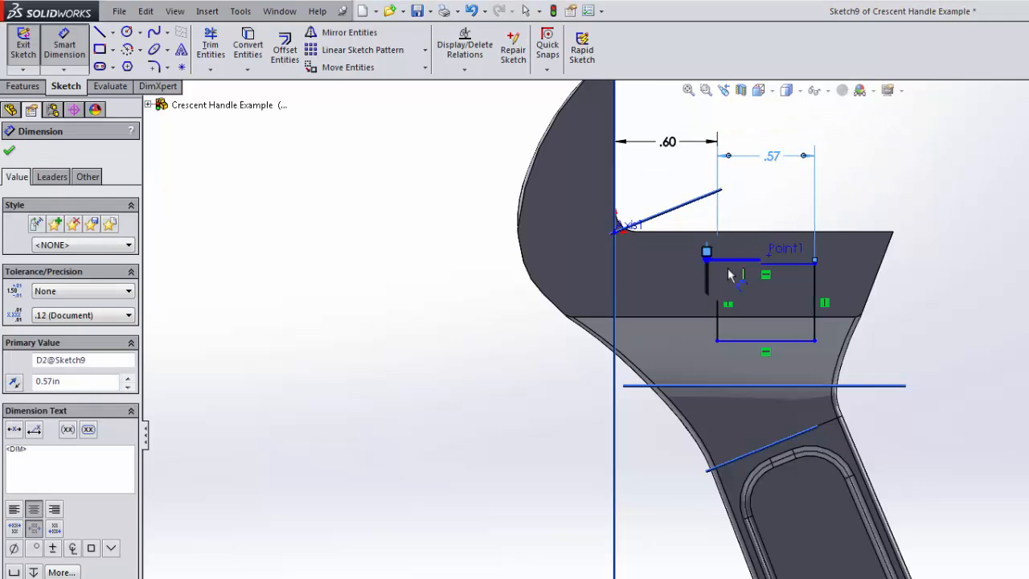
{"action": "left_click", "coordinate": [721, 291]}
{"action": "left_click", "coordinate": [415, 298]}
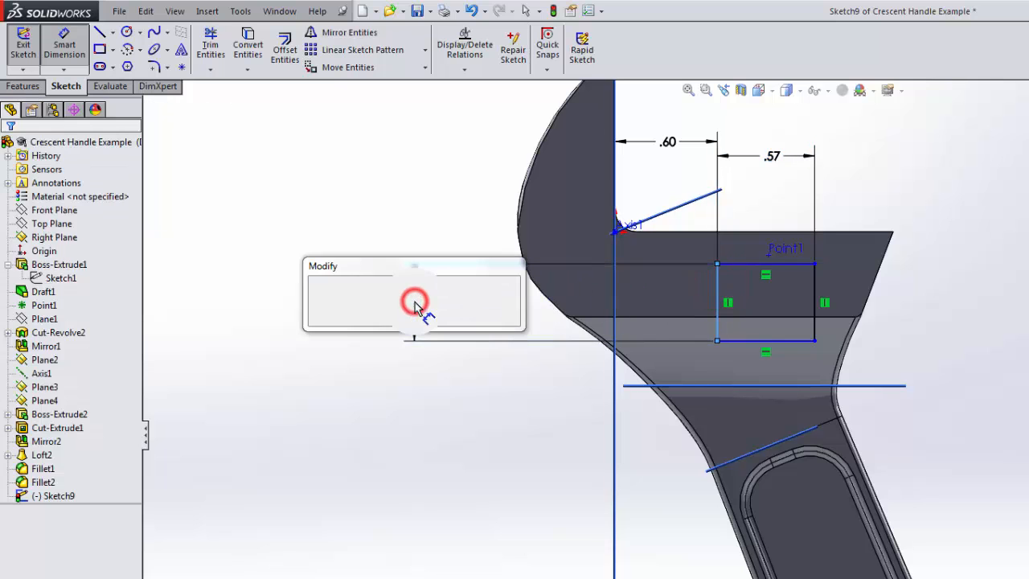
{"action": "type", "text": ".59"}
{"action": "key", "text": "Return"}
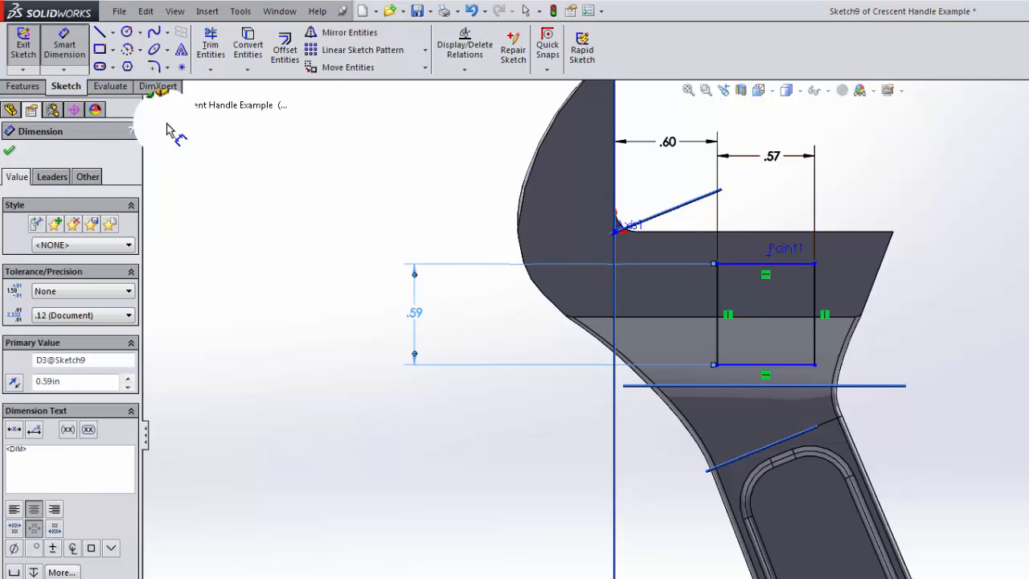
- Dimension the rectangle's upper edge 0.38 in below the Top Plane
{"action": "left_click", "coordinate": [148, 104]}
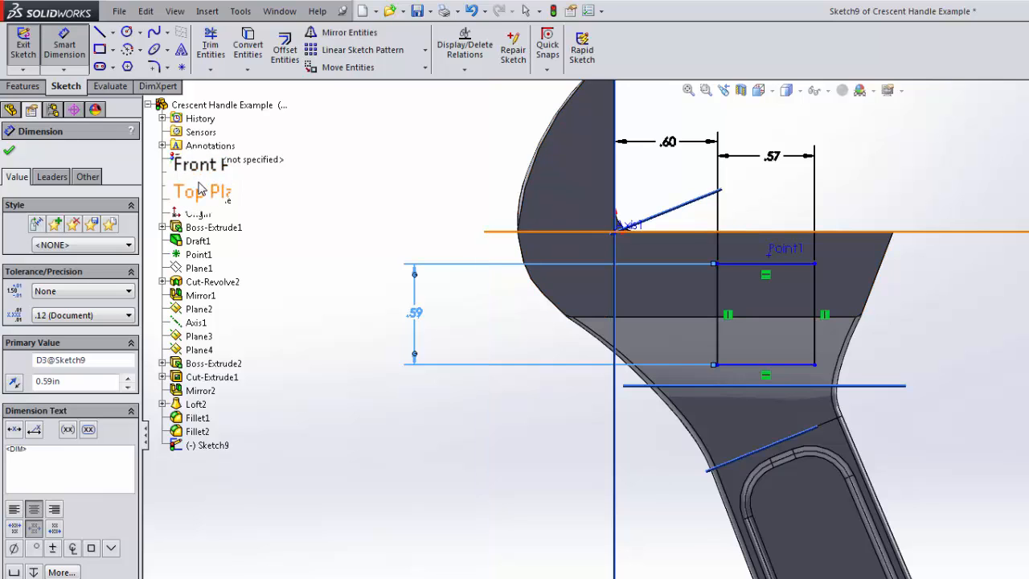
{"action": "left_click", "coordinate": [200, 188]}
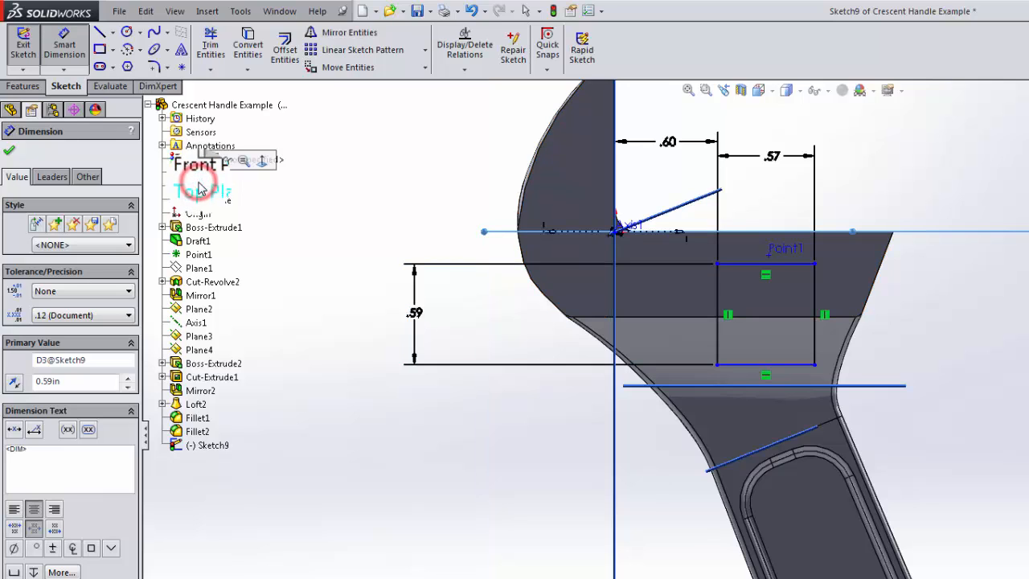
{"action": "left_click", "coordinate": [620, 222]}
{"action": "left_click", "coordinate": [791, 263]}
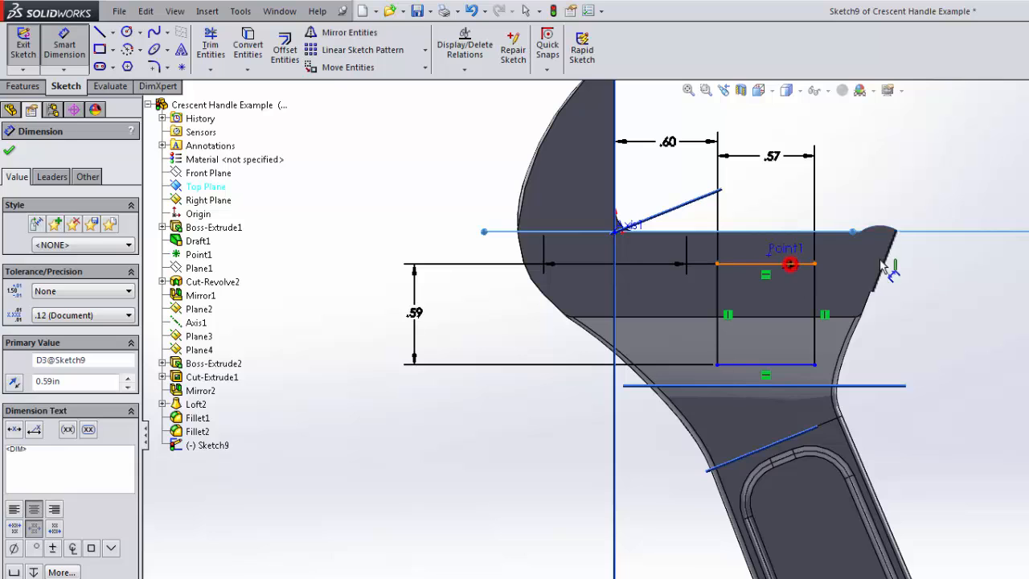
{"action": "left_click", "coordinate": [982, 168]}
{"action": "type", "text": "."}
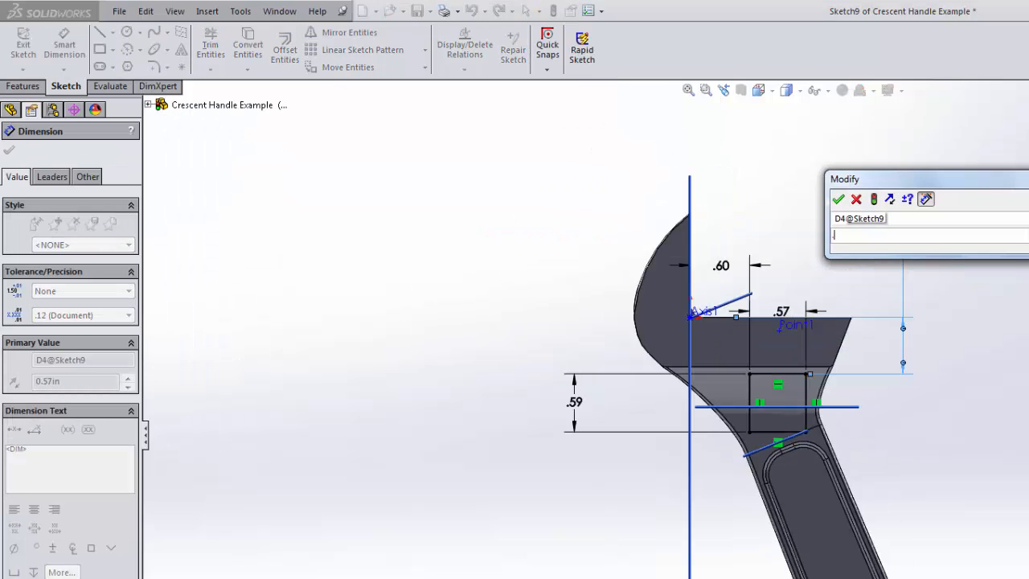
{"action": "type", "text": "38"}
{"action": "key", "text": "Return"}
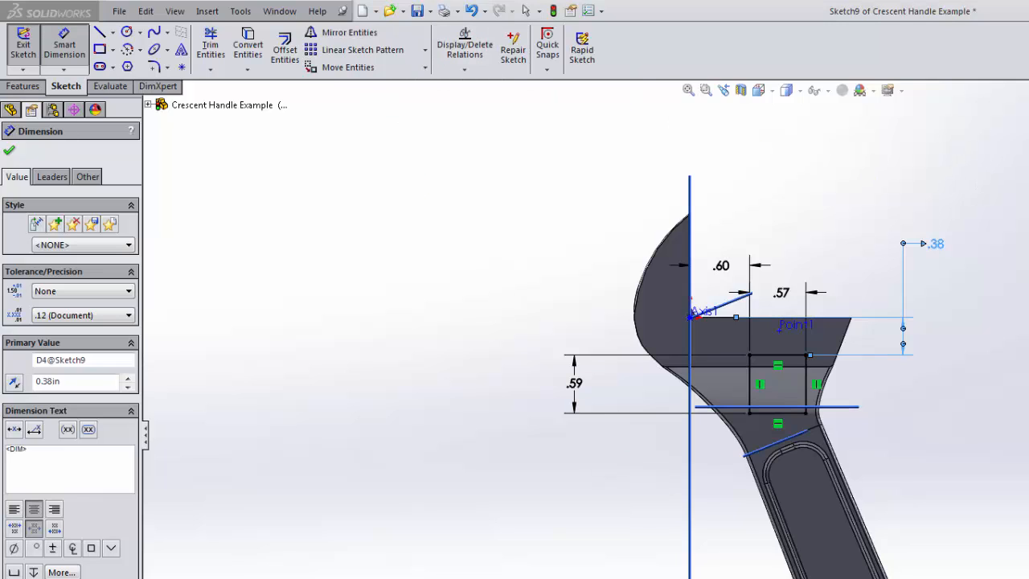
- Close the rectangle sketch and use it for an extruded cut with the Through All - Both end condition
{"action": "mouse_move", "coordinate": [1008, 355]}
{"action": "middle_mouse_down"}
{"action": "mouse_move", "coordinate": [1001, 378]}
{"action": "mouse_move", "coordinate": [994, 316]}
{"action": "mouse_move", "coordinate": [983, 466]}
{"action": "mouse_move", "coordinate": [879, 558]}
{"action": "mouse_move", "coordinate": [991, 423]}
{"action": "mouse_move", "coordinate": [1005, 377]}
{"action": "middle_mouse_up"}
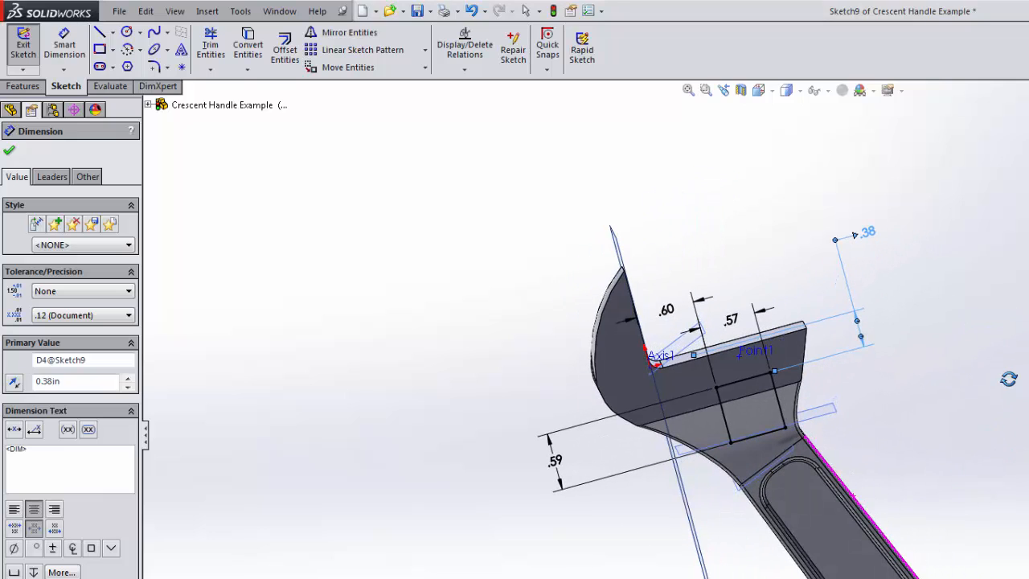
{"action": "left_click", "coordinate": [23, 44]}
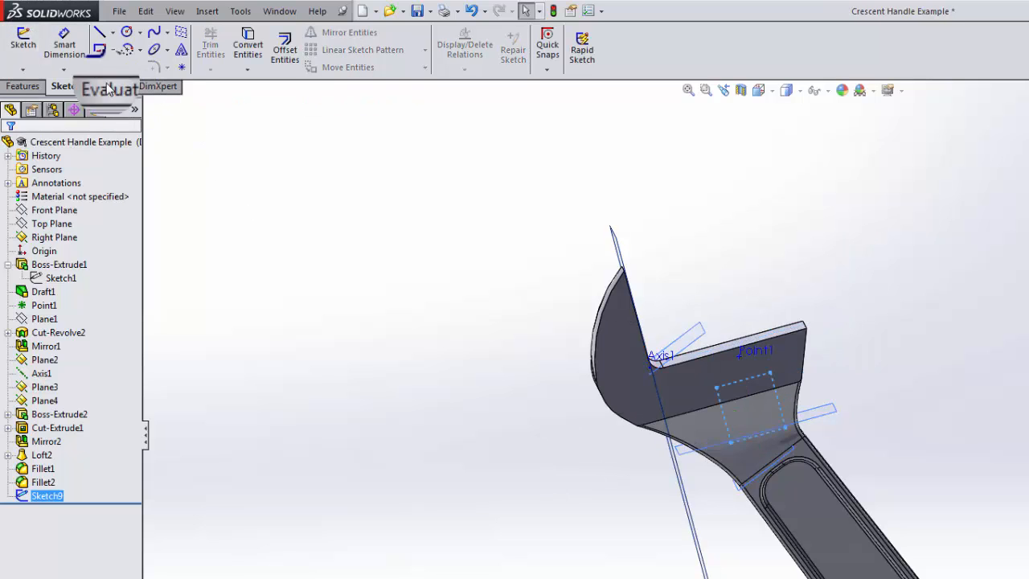
{"action": "left_click", "coordinate": [22, 86]}
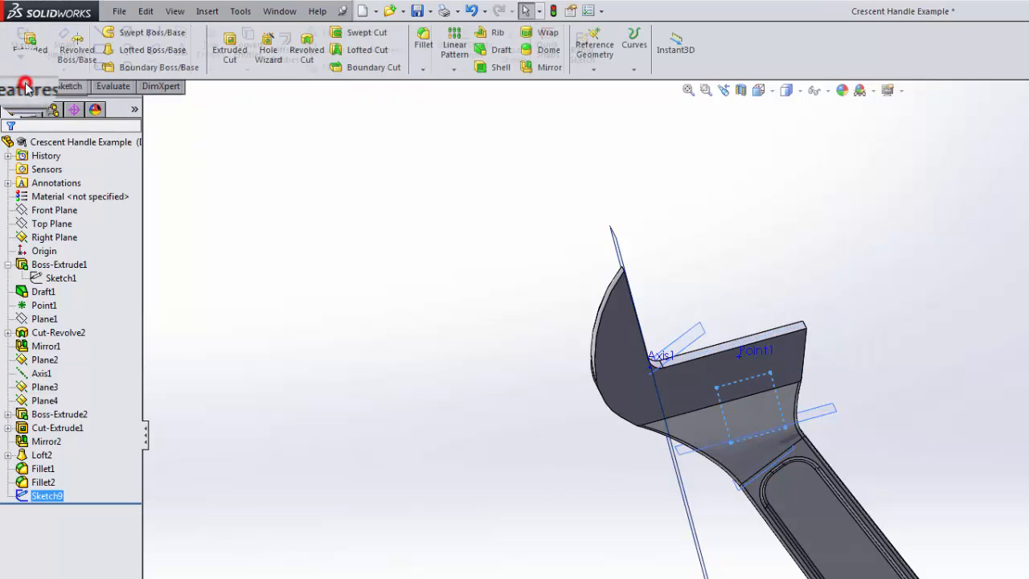
{"action": "left_click", "coordinate": [230, 50]}
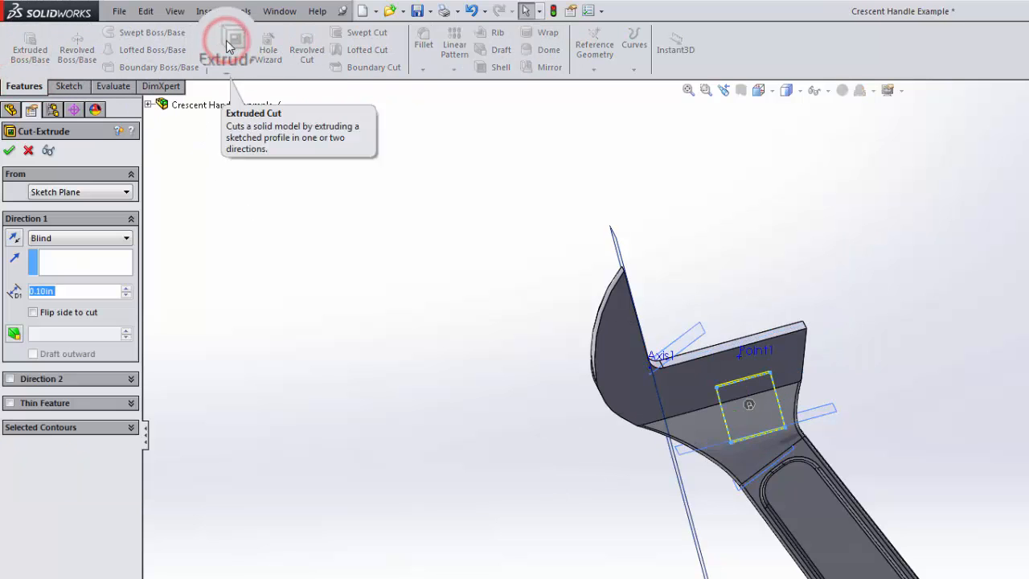
{"action": "left_click", "coordinate": [121, 238]}
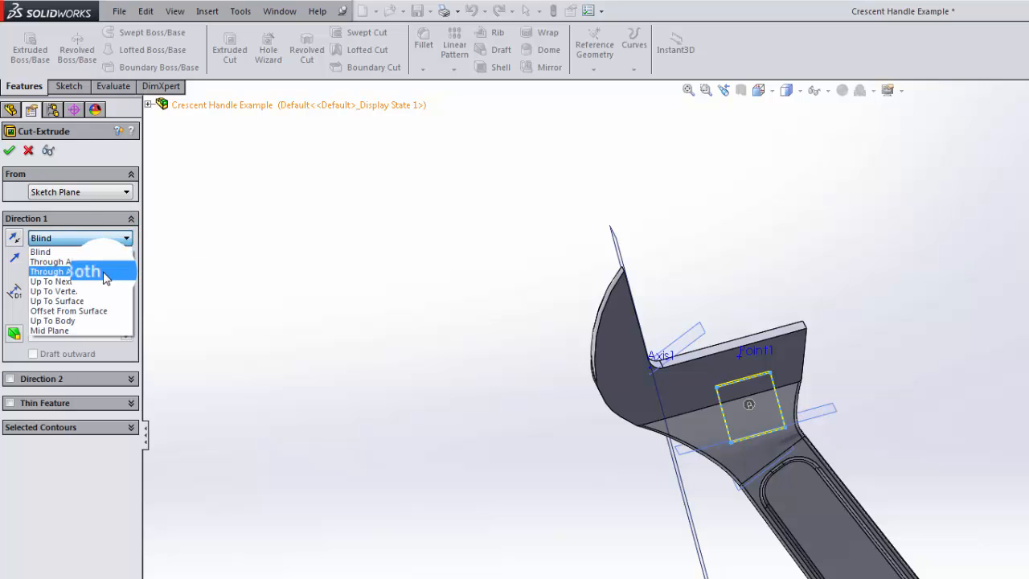
{"action": "left_click", "coordinate": [102, 273]}
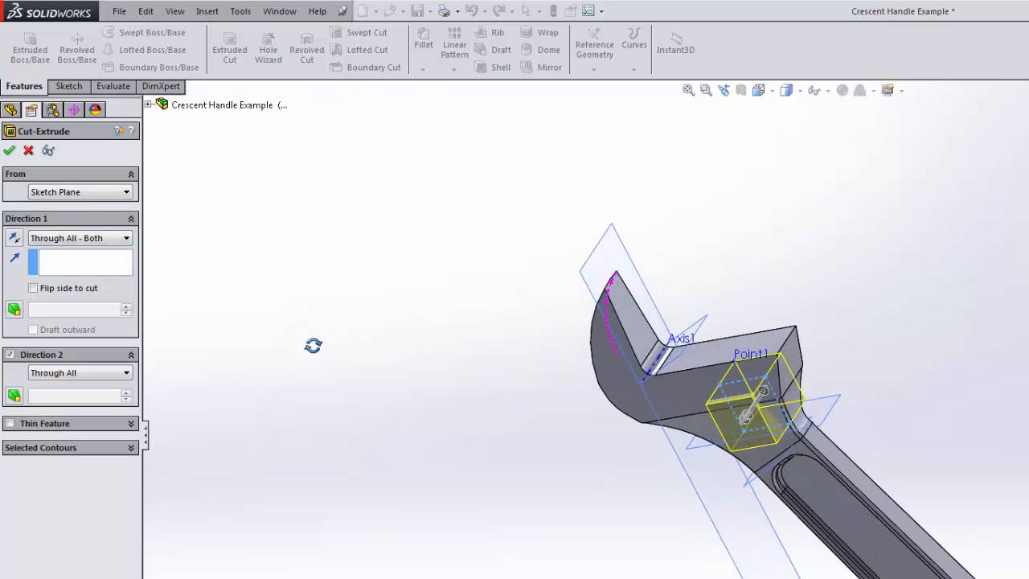
{"action": "left_click", "coordinate": [8, 150]}
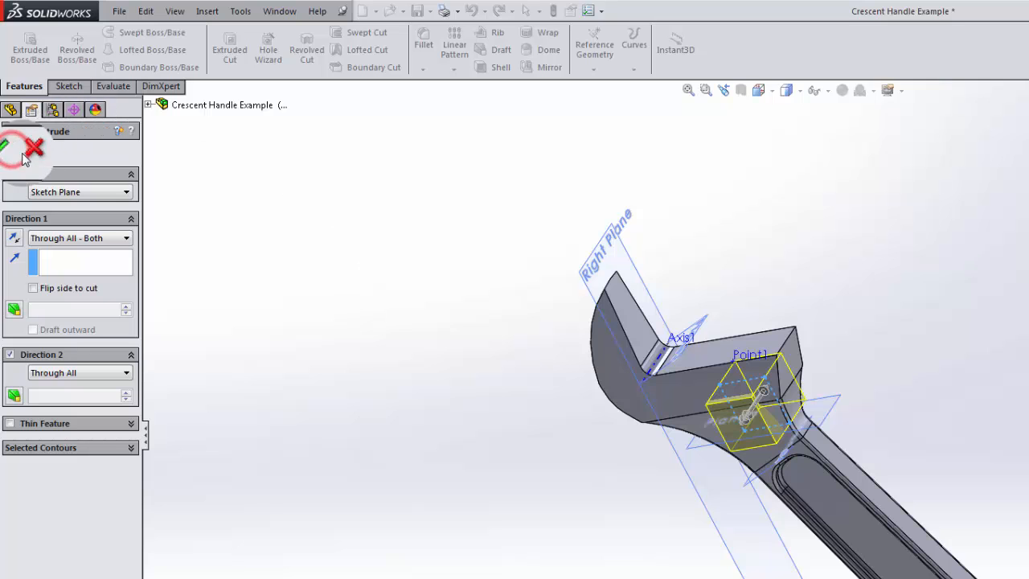
- Begin a symmetric fillet with a 0.06 in radius on one inner corner edge of the head's rectangular opening
{"action": "left_click", "coordinate": [984, 283]}
{"action": "middle_click_drag", "start_coordinate": [983, 285], "coordinate": [892, 290]}
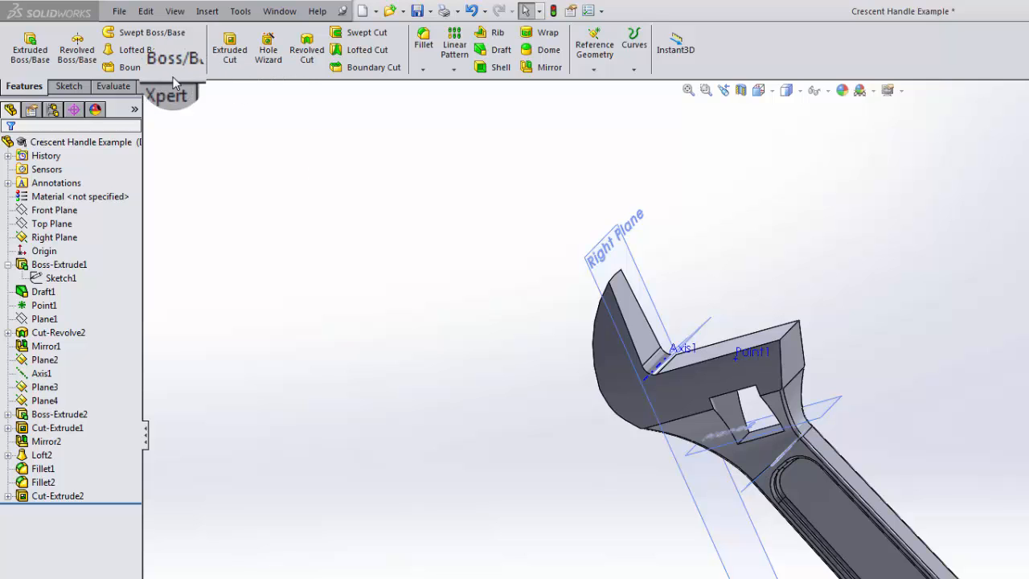
{"action": "left_click", "coordinate": [423, 40]}
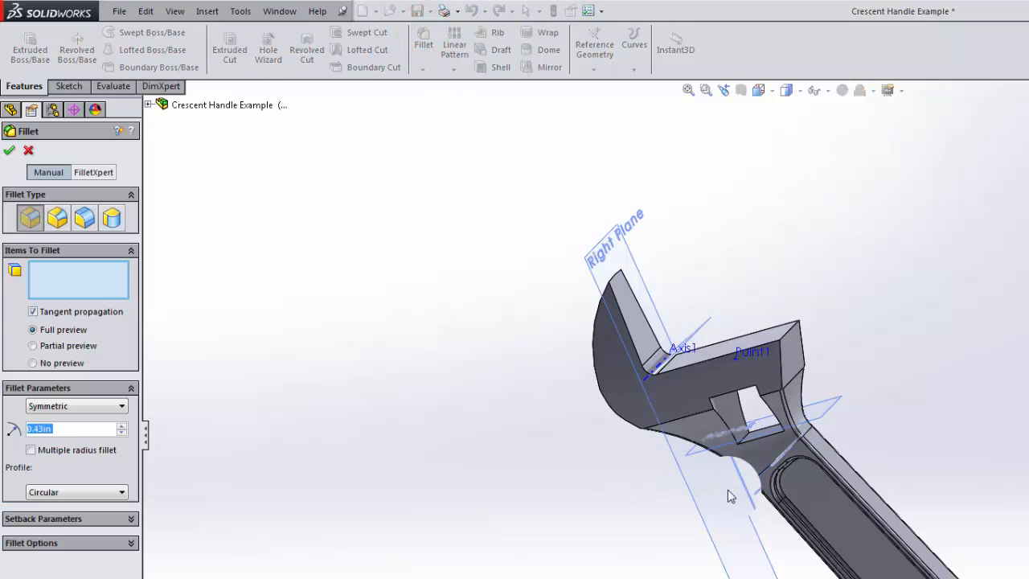
{"action": "scroll", "coordinate": [767, 486], "scroll_direction": "down", "scroll_amount": 5}
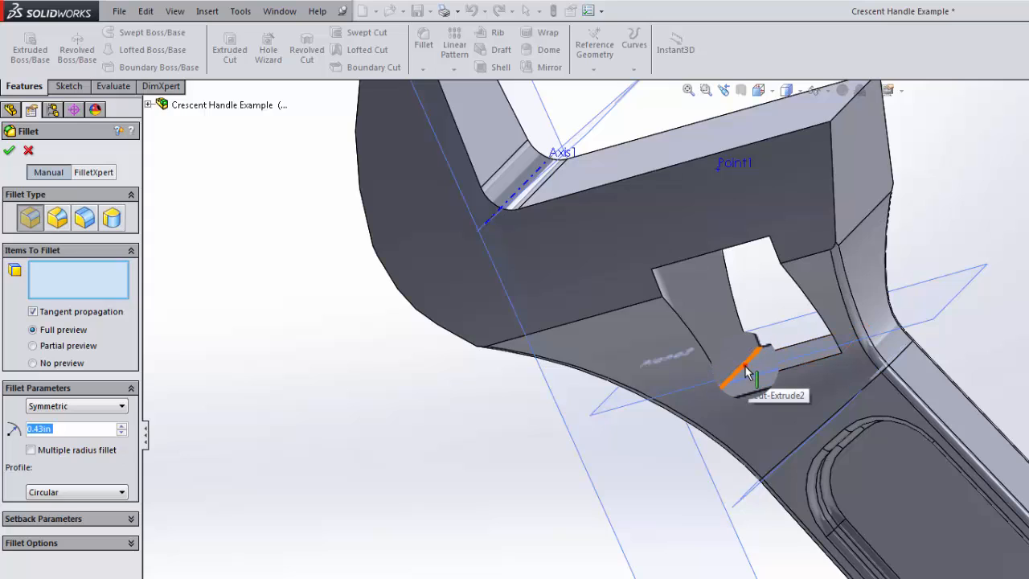
{"action": "left_click", "coordinate": [746, 366]}
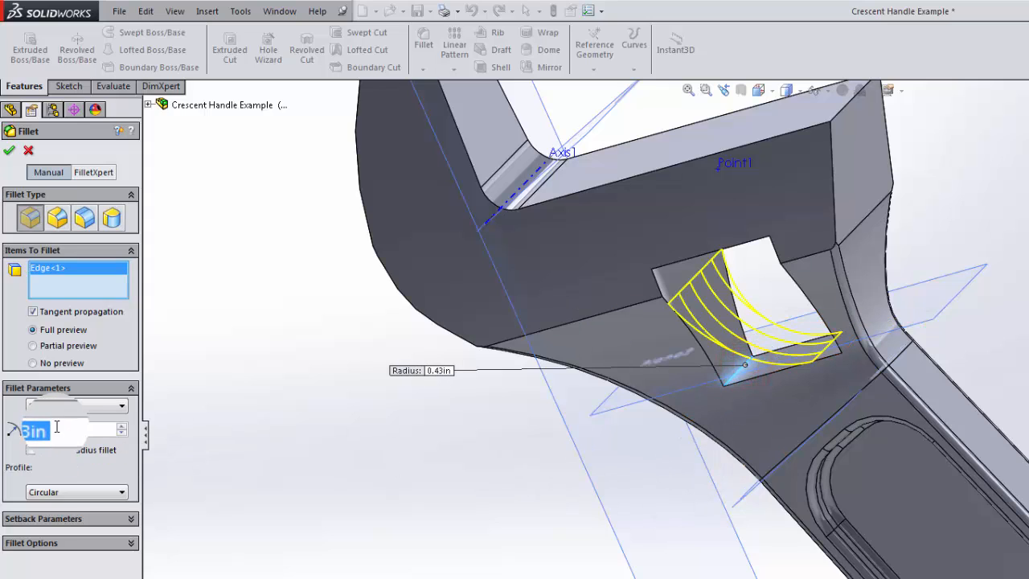
{"action": "left_click_drag", "start_coordinate": [56, 427], "coordinate": [3, 432]}
{"action": "type", "text": "0.06"}
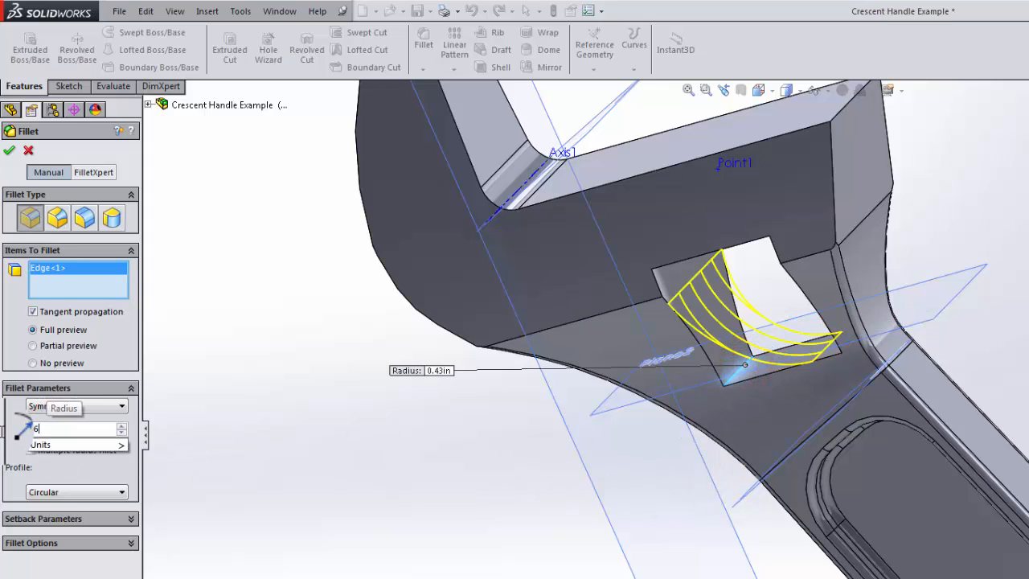
{"action": "key", "text": "Return"}
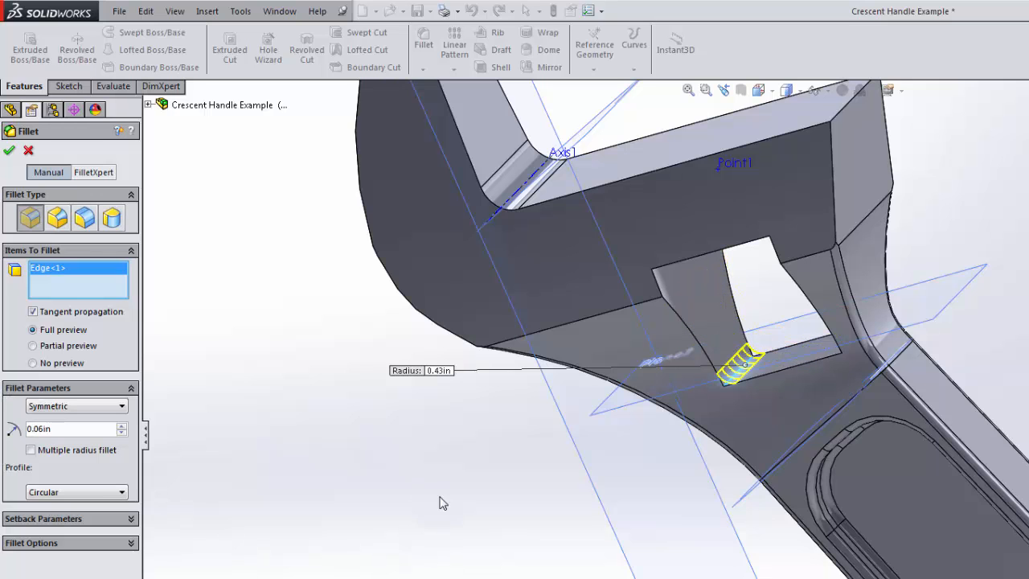
- Add the opening's other three inner corner edges to the 0.06 in fillet and complete it
{"action": "middle_click_drag", "start_coordinate": [410, 428], "coordinate": [390, 321]}
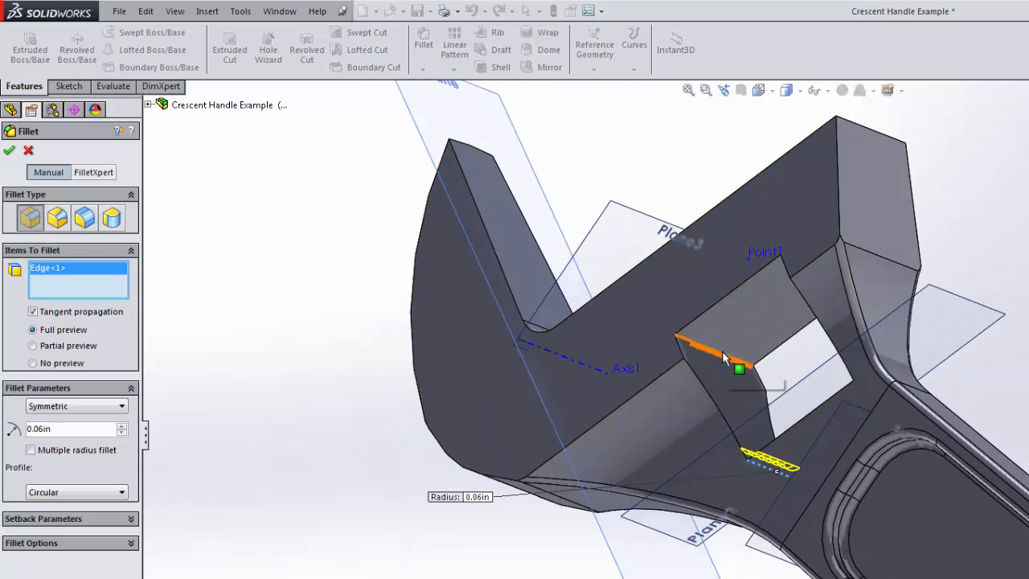
{"action": "left_click", "coordinate": [721, 351]}
{"action": "middle_click_drag", "start_coordinate": [695, 410], "coordinate": [816, 361]}
{"action": "left_click", "coordinate": [755, 295]}
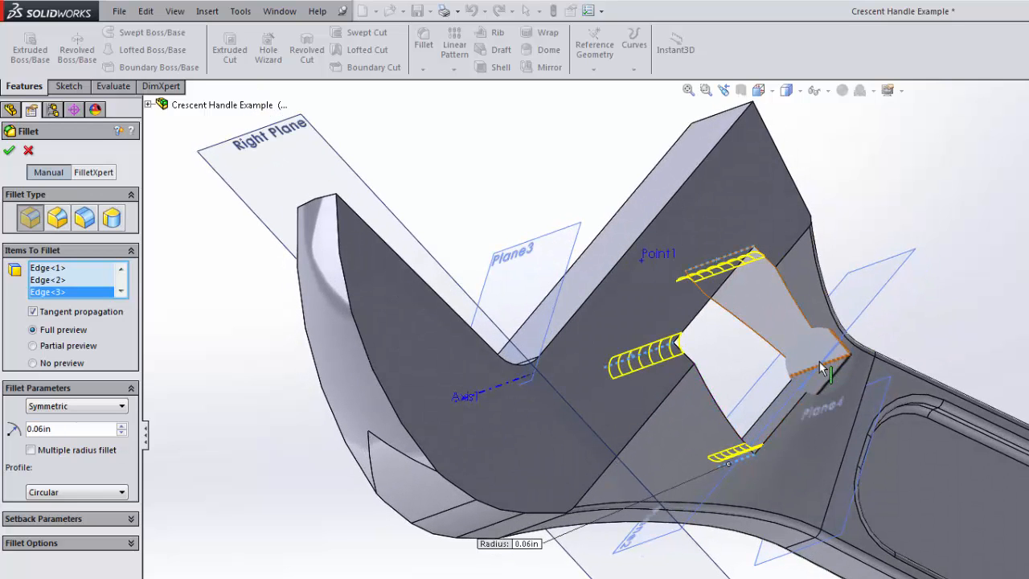
{"action": "left_click", "coordinate": [819, 368]}
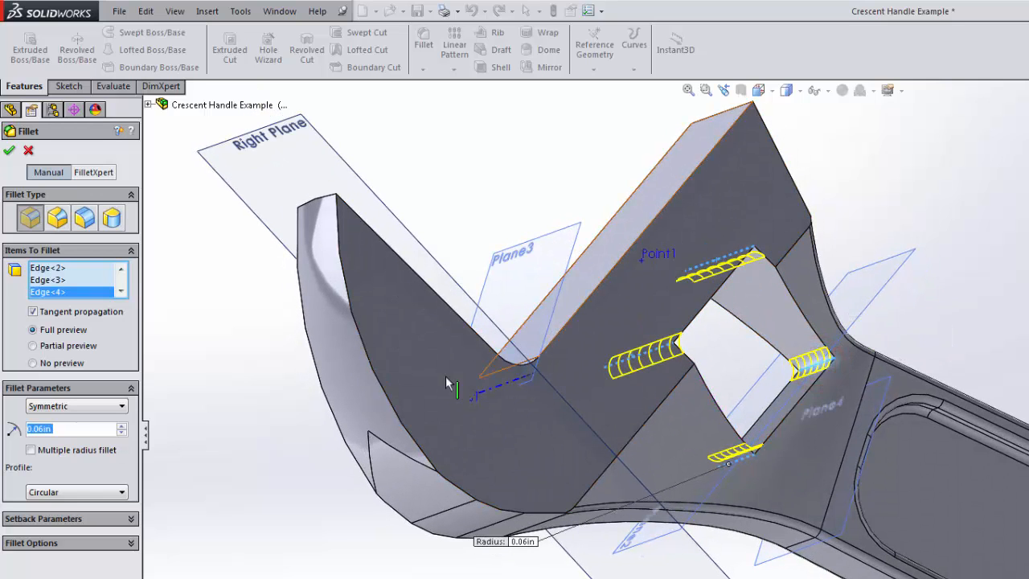
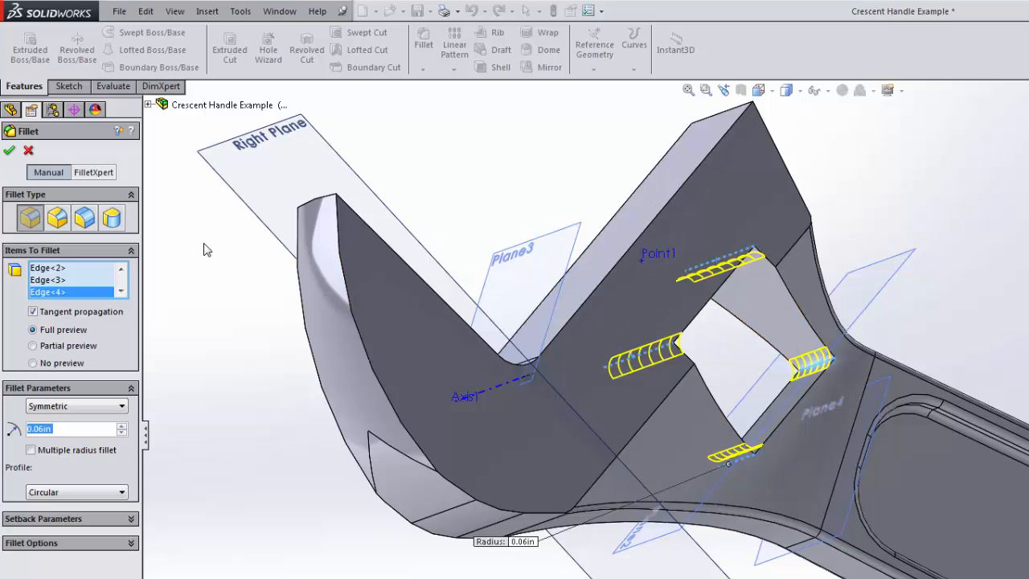
{"action": "left_click", "coordinate": [10, 148]}
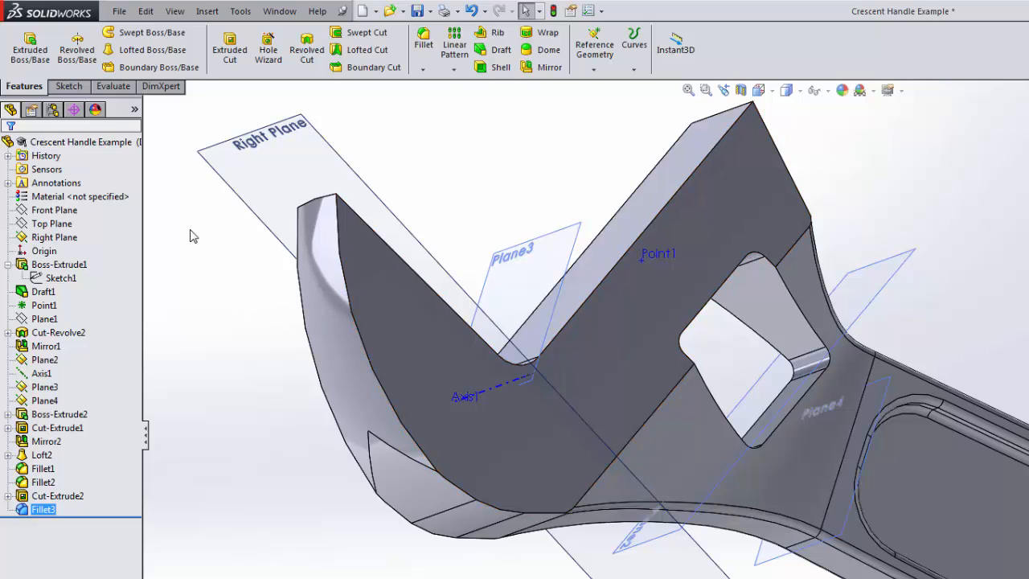
- Fillet the opening's rim edges on both faces of the head with a 0.06 in radius, using tangent propagation
{"action": "left_click", "coordinate": [424, 42]}
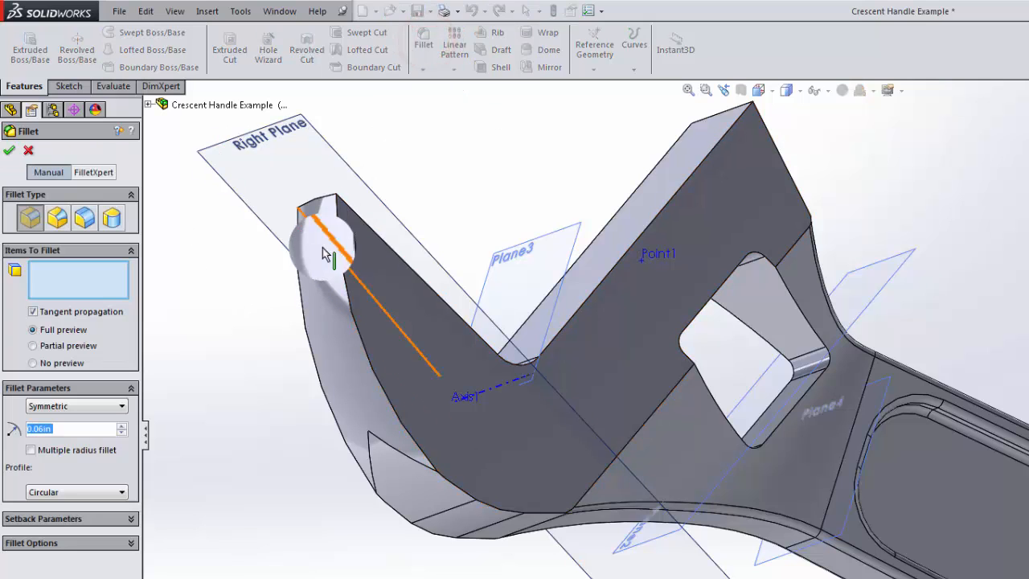
{"action": "left_click", "coordinate": [718, 286]}
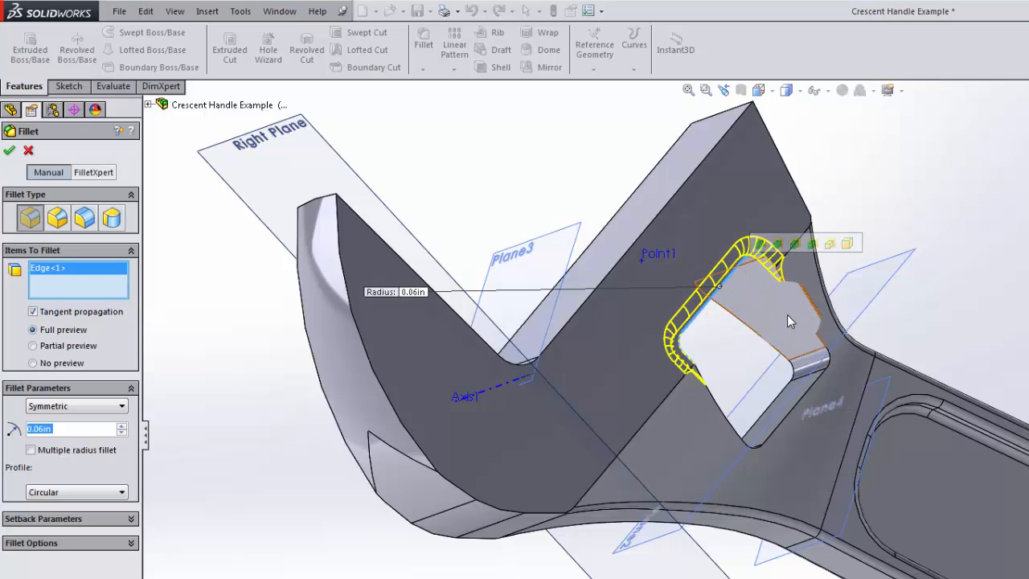
{"action": "left_click", "coordinate": [798, 308]}
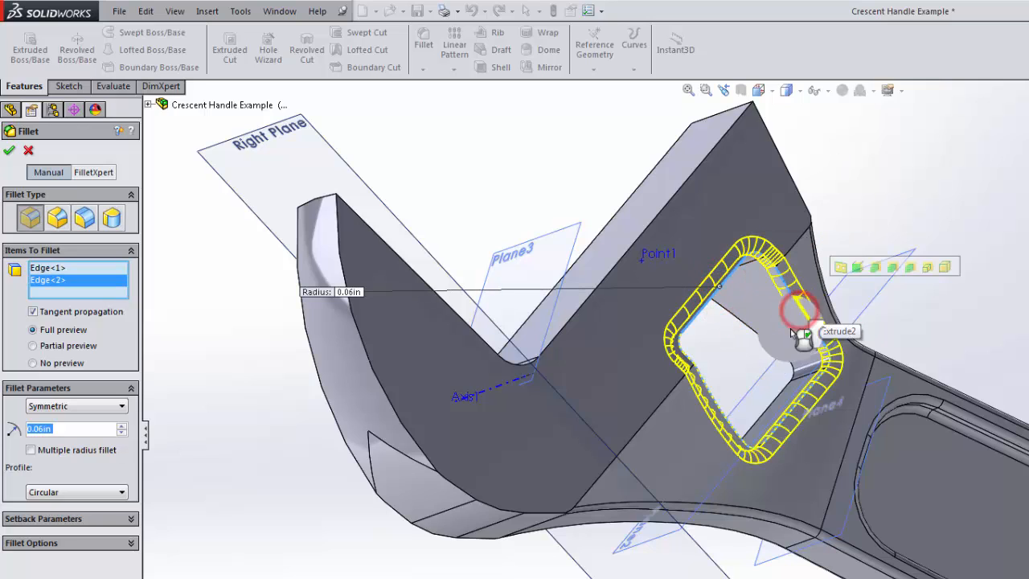
{"action": "middle_click_drag", "start_coordinate": [791, 332], "coordinate": [976, 303]}
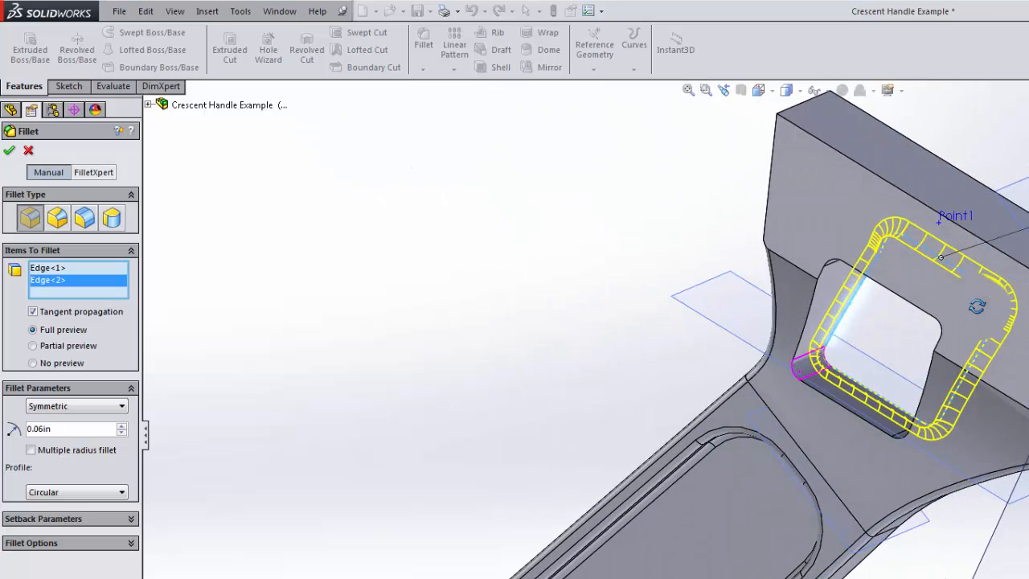
{"action": "left_click", "coordinate": [904, 297]}
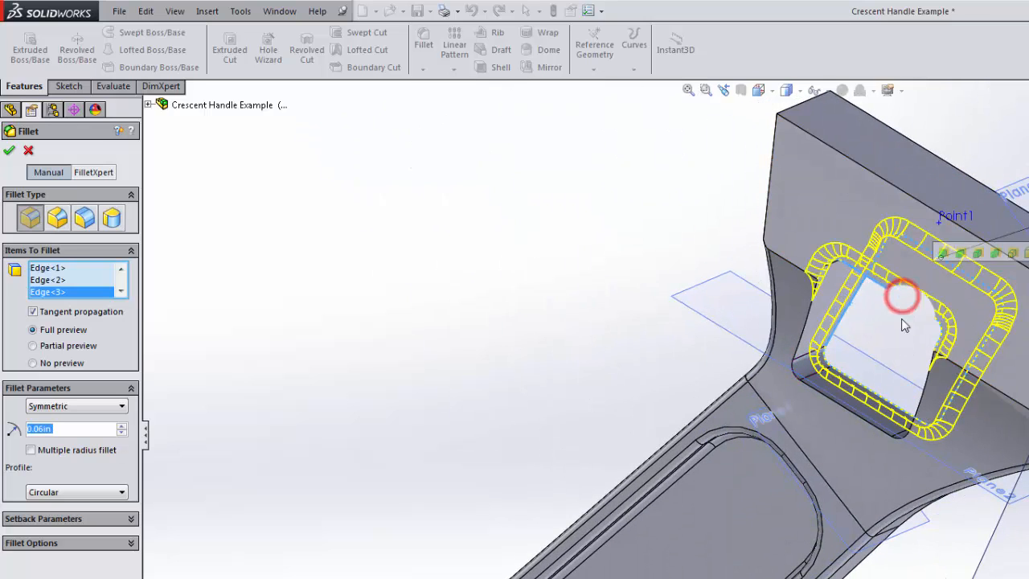
{"action": "left_click", "coordinate": [879, 434]}
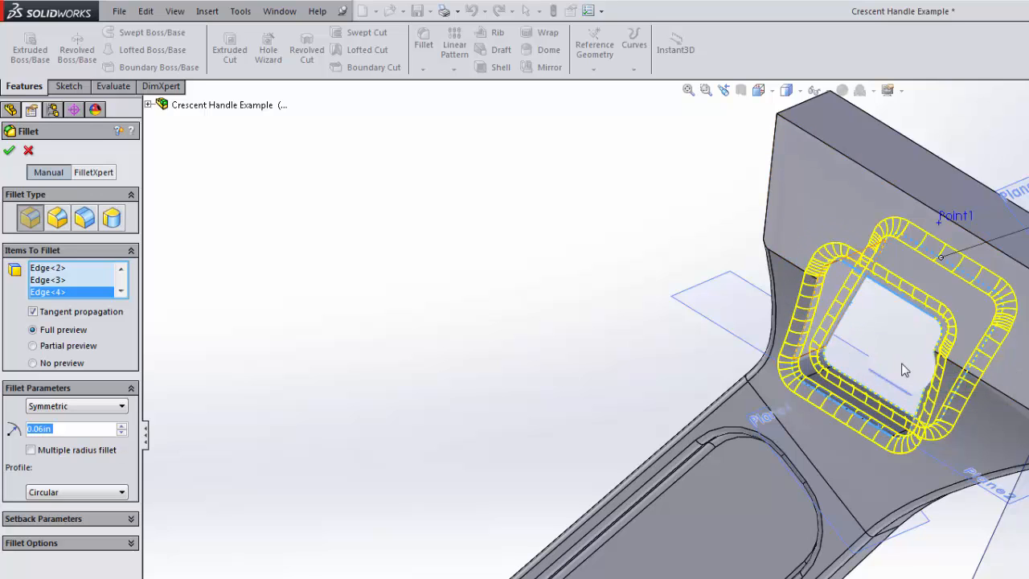
{"action": "scroll", "coordinate": [922, 374], "scroll_direction": "down", "scroll_amount": 3}
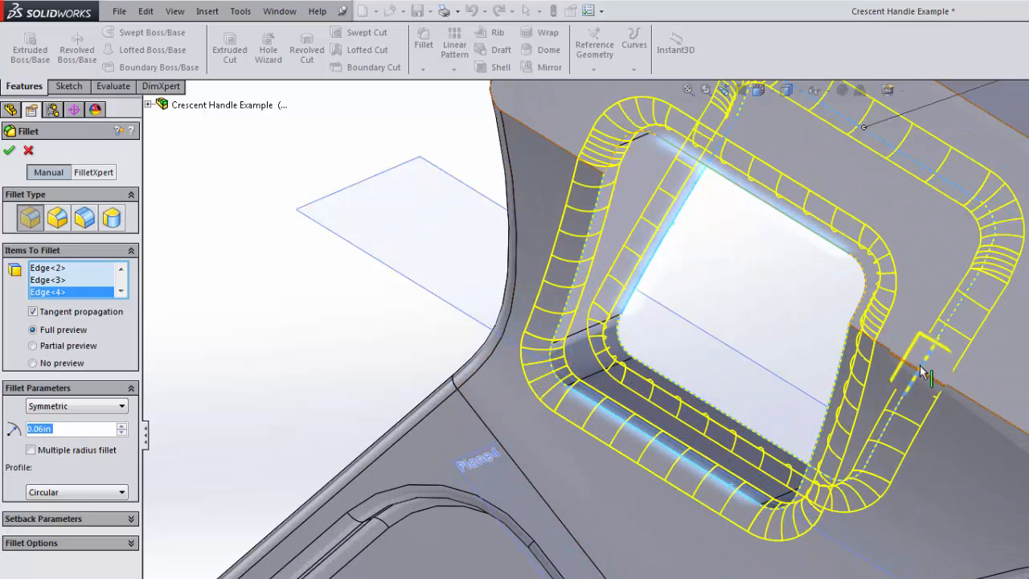
{"action": "scroll", "coordinate": [879, 367], "scroll_direction": "up", "scroll_amount": 2}
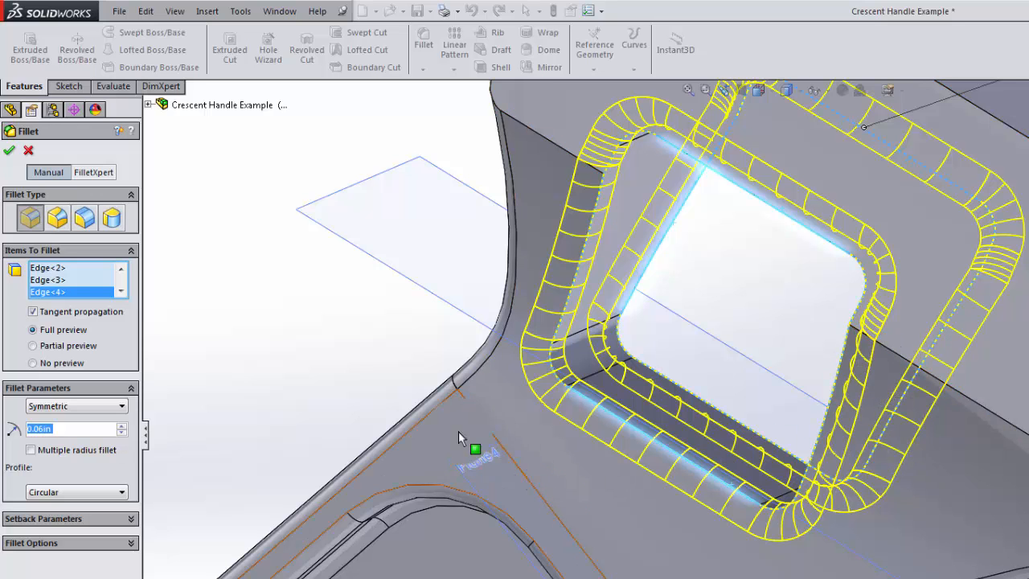
{"action": "scroll", "coordinate": [705, 476], "scroll_direction": "up", "scroll_amount": 2}
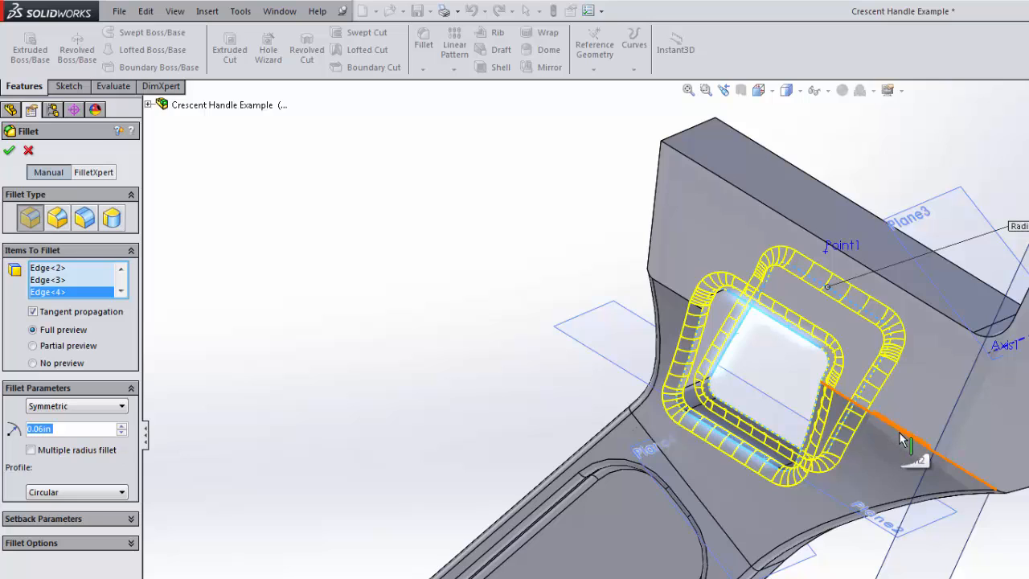
{"action": "left_click", "coordinate": [9, 151]}
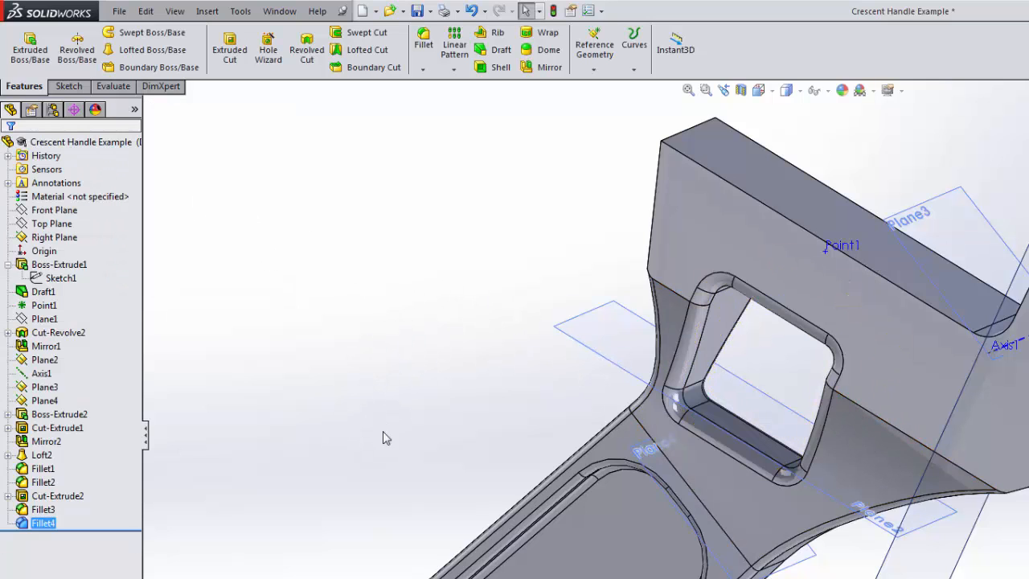
- Start a new sketch on the Right Plane
{"action": "middle_click_drag", "start_coordinate": [382, 436], "coordinate": [217, 369]}
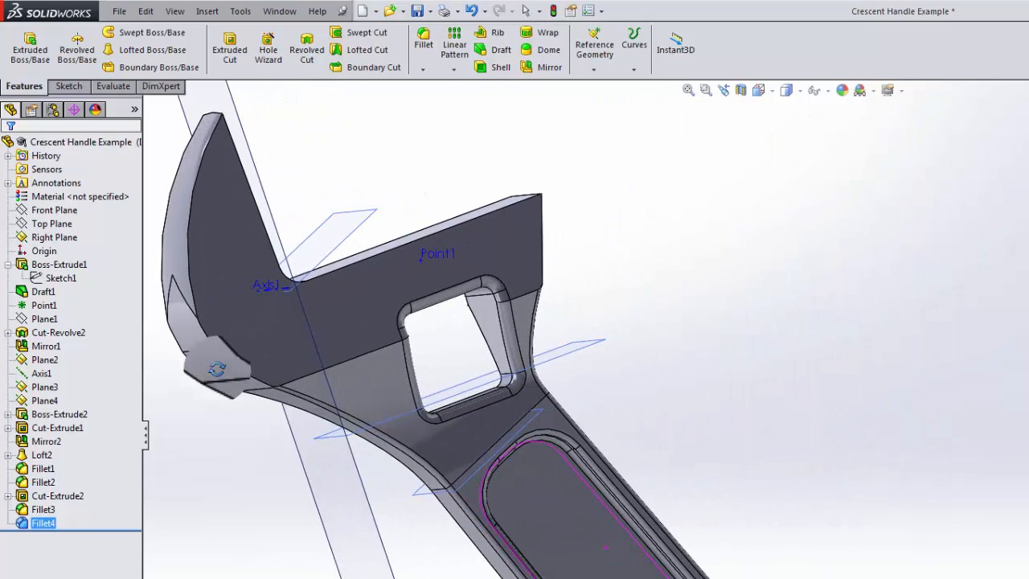
{"action": "middle_click_drag", "start_coordinate": [742, 394], "coordinate": [670, 434]}
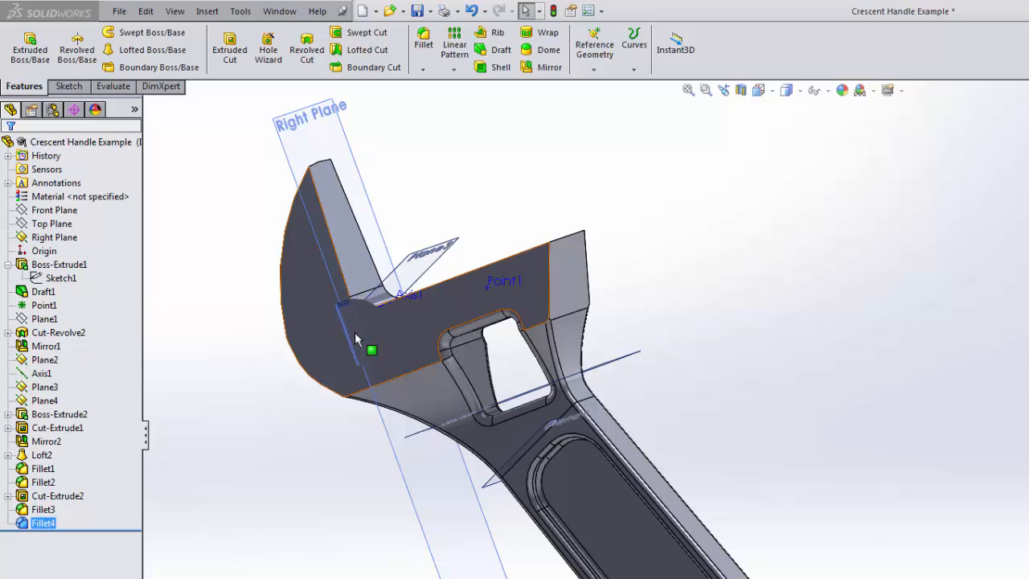
{"action": "left_click", "coordinate": [325, 106]}
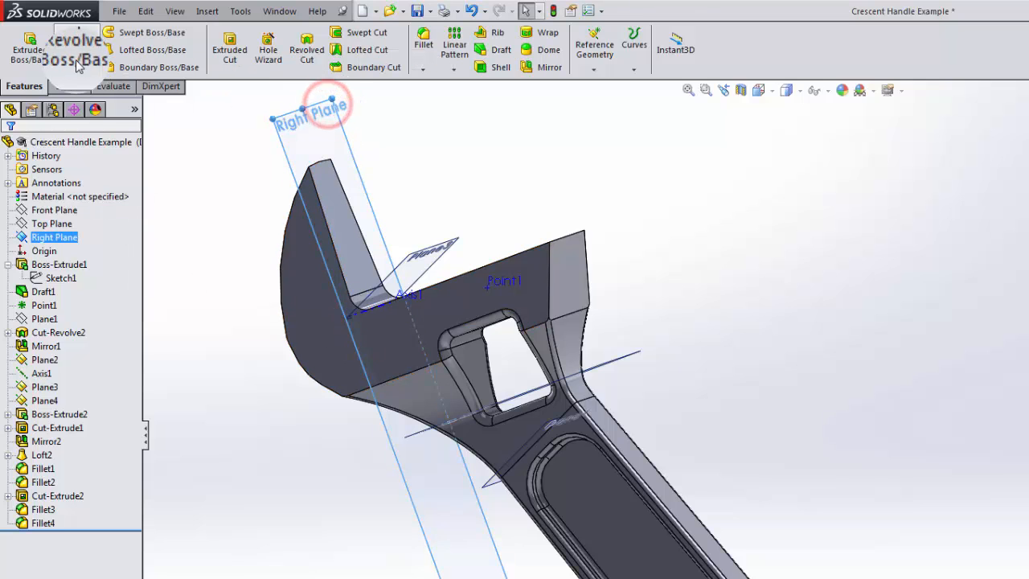
{"action": "left_click", "coordinate": [66, 85]}
{"action": "left_click", "coordinate": [24, 45]}
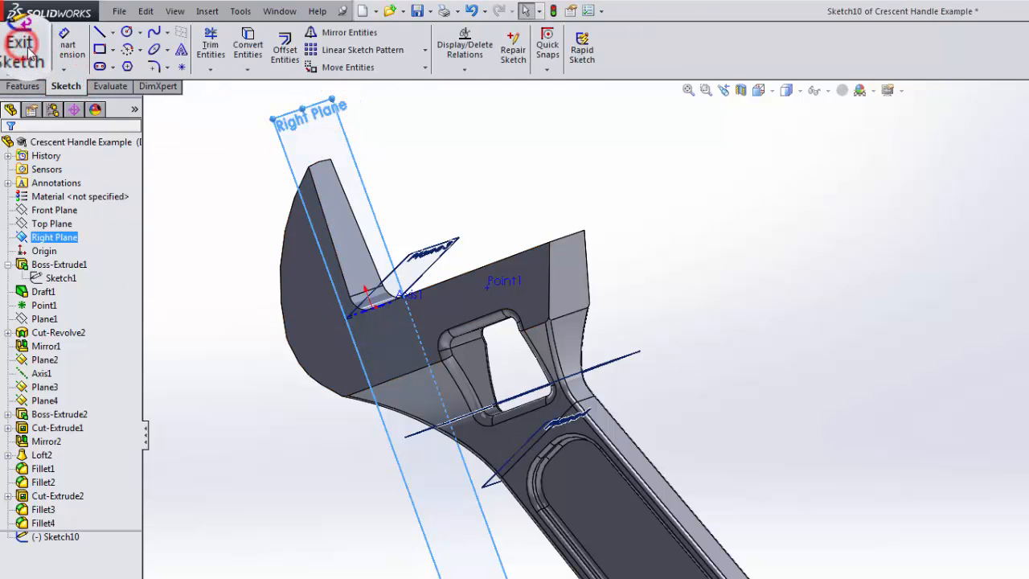
{"action": "left_click", "coordinate": [767, 94]}
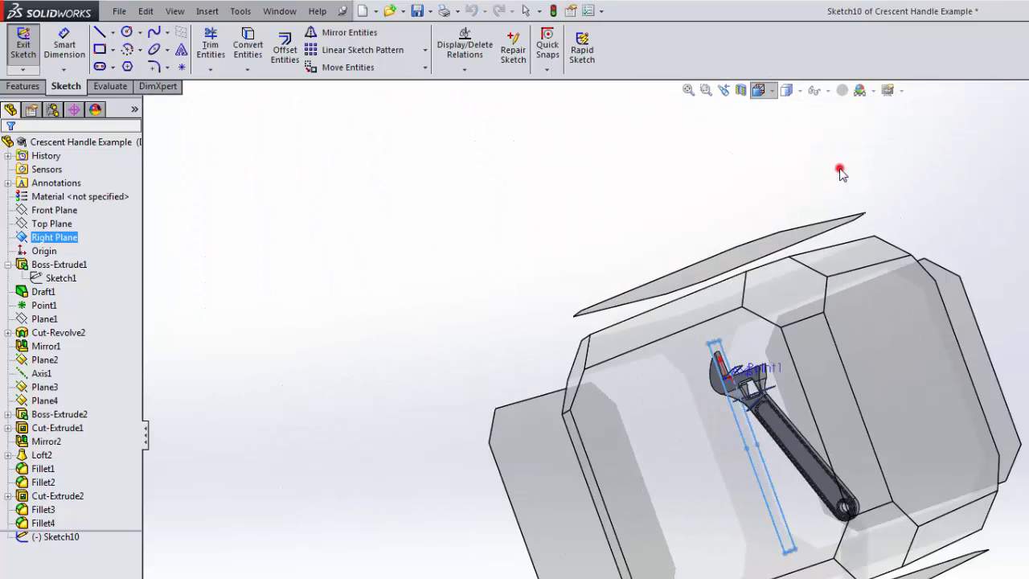
{"action": "left_click", "coordinate": [840, 174]}
{"action": "scroll", "coordinate": [794, 233], "scroll_direction": "down", "scroll_amount": 4}
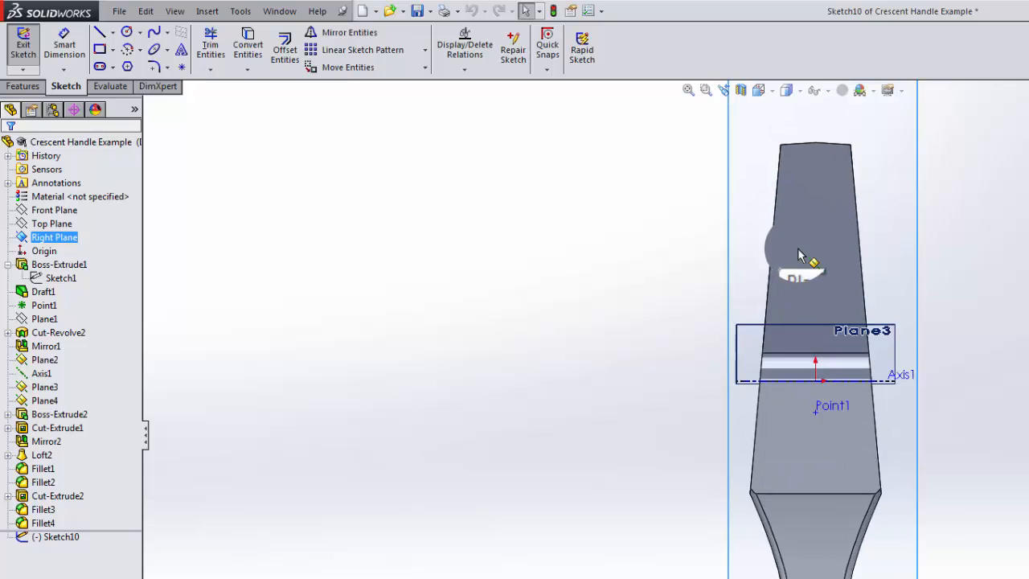
- Sketch a corner rectangle about 0.22 in wide and 0.23 in high, hanging down from Axis1 and spanning the origin
{"action": "left_click", "coordinate": [100, 49]}
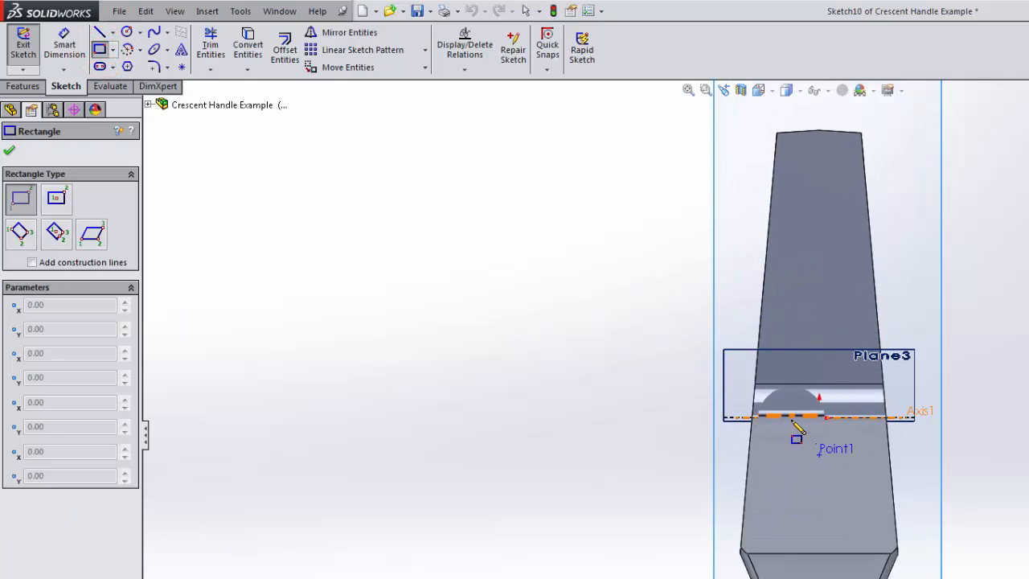
{"action": "left_click", "coordinate": [792, 418]}
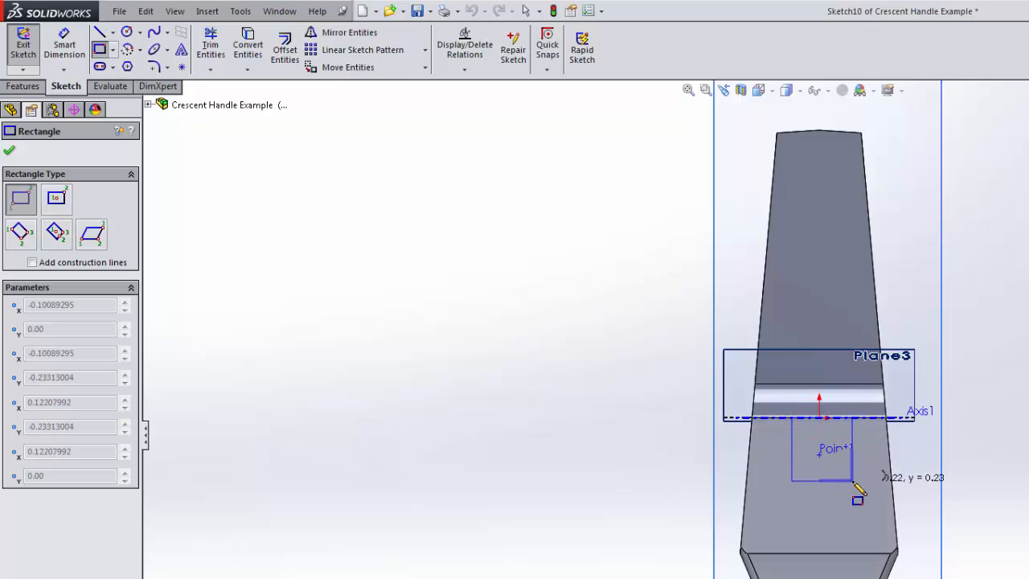
{"action": "left_click", "coordinate": [851, 481]}
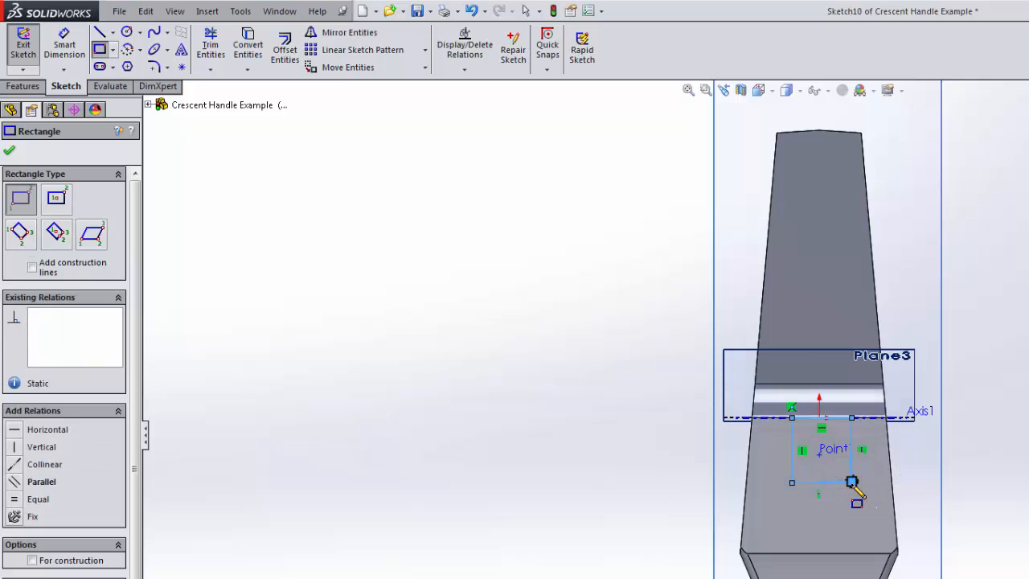
{"action": "key", "text": "Escape"}
{"action": "key", "text": "Escape"}
- Sketch a circle of about 0.17 in radius centred directly below the origin, passing through the rectangle's lower right corner
{"action": "left_click", "coordinate": [127, 32]}
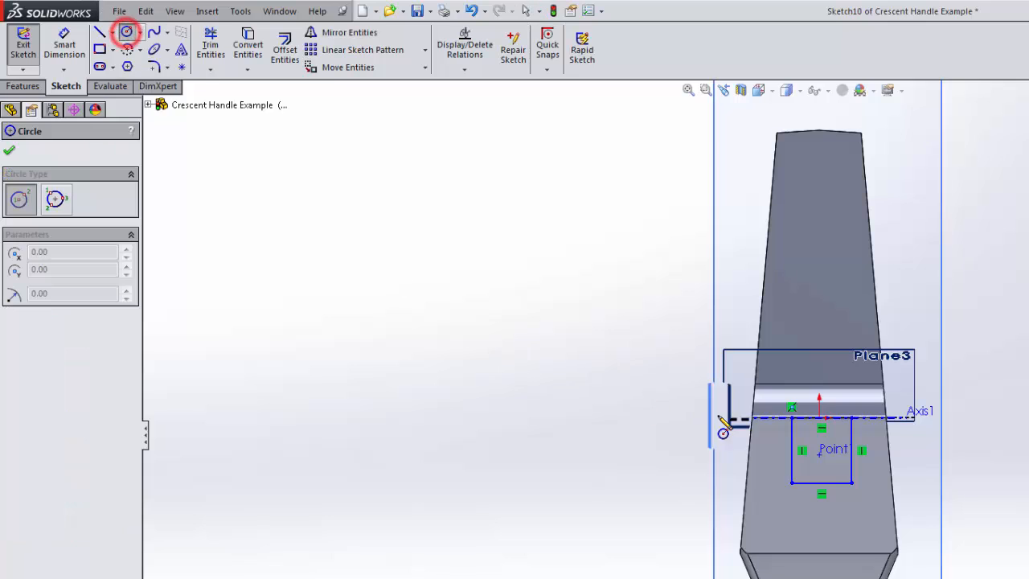
{"action": "left_click", "coordinate": [819, 517]}
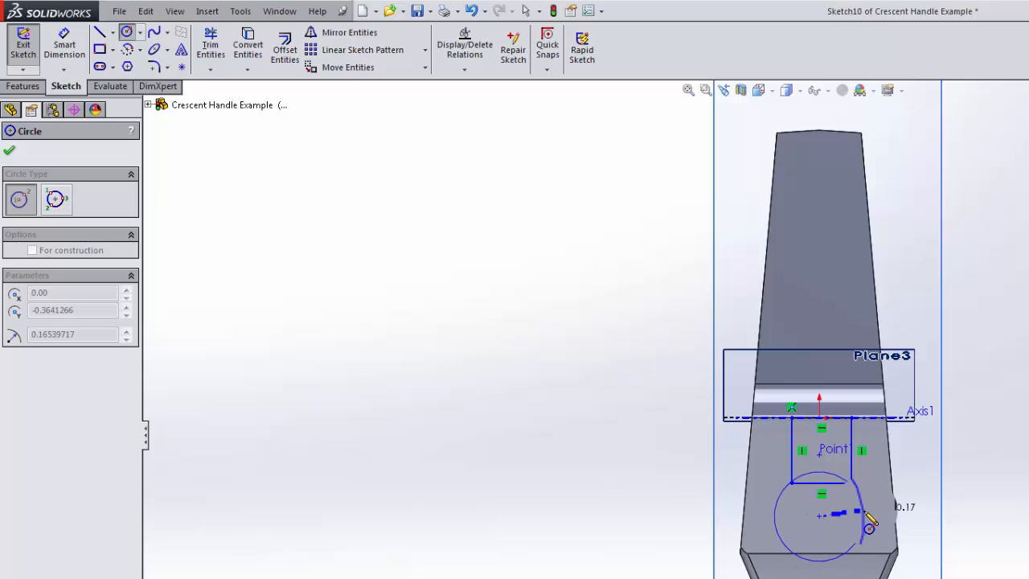
{"action": "left_click", "coordinate": [854, 484]}
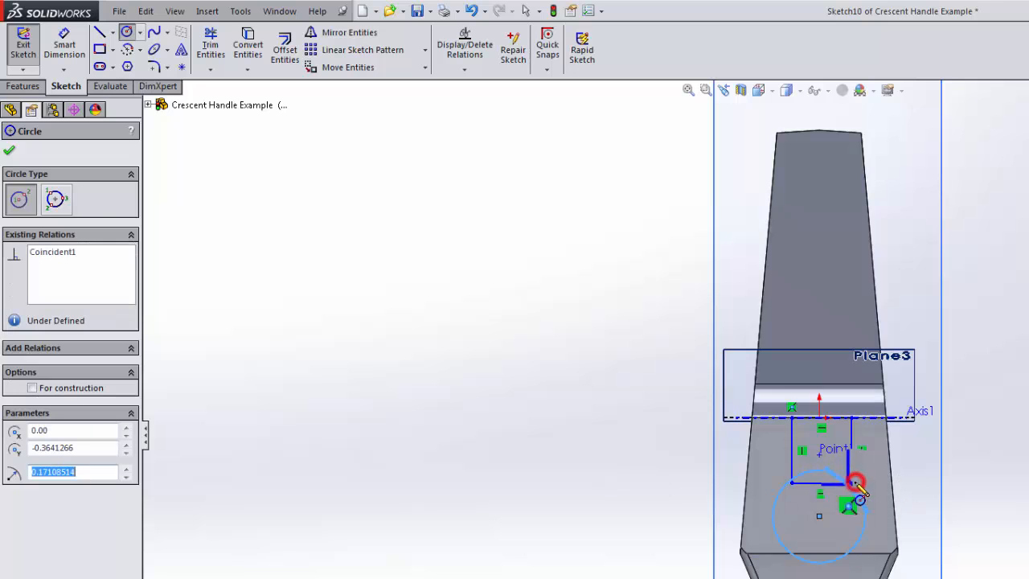
{"action": "key", "text": "Escape"}
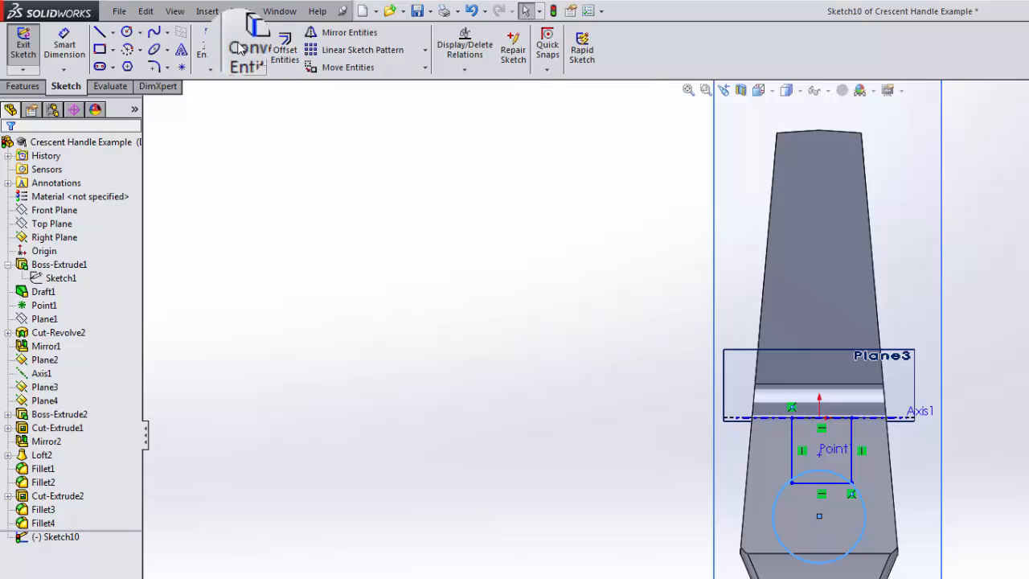
{"action": "left_click", "coordinate": [217, 49]}
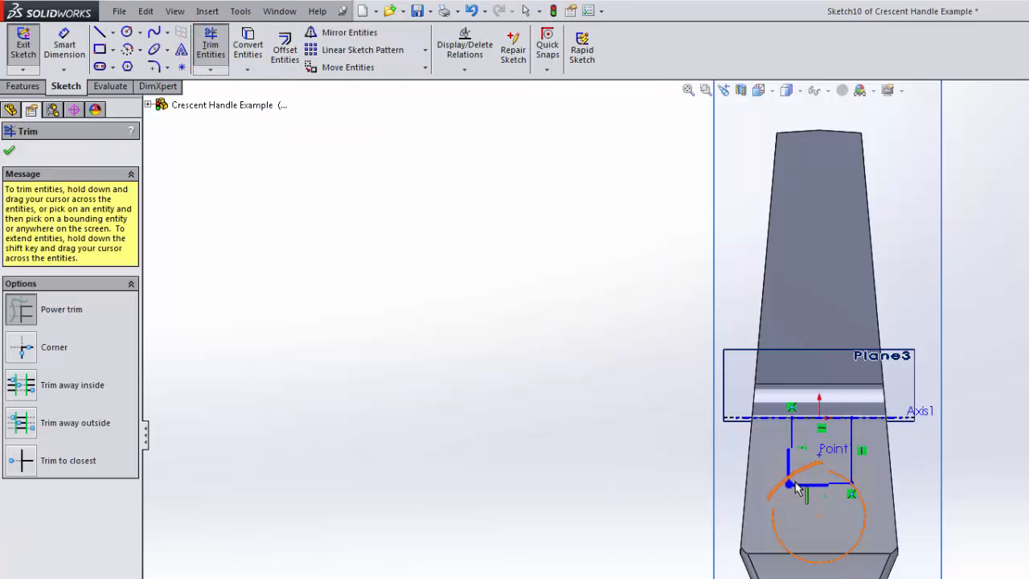
{"action": "left_click_drag", "start_coordinate": [796, 488], "coordinate": [785, 487]}
{"action": "scroll", "coordinate": [796, 490], "scroll_direction": "down", "scroll_amount": 5}
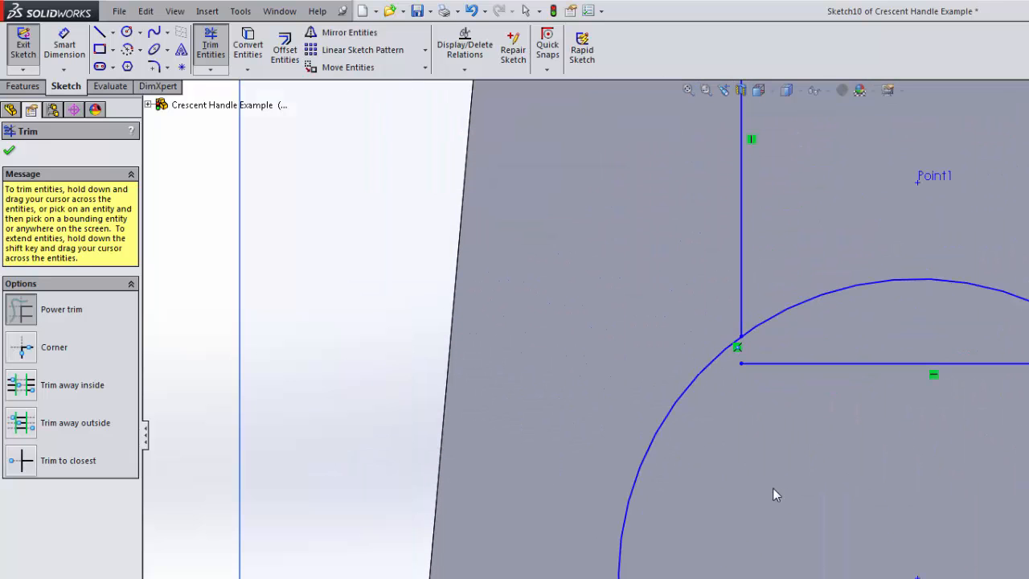
{"action": "key", "text": "ctrl+z"}
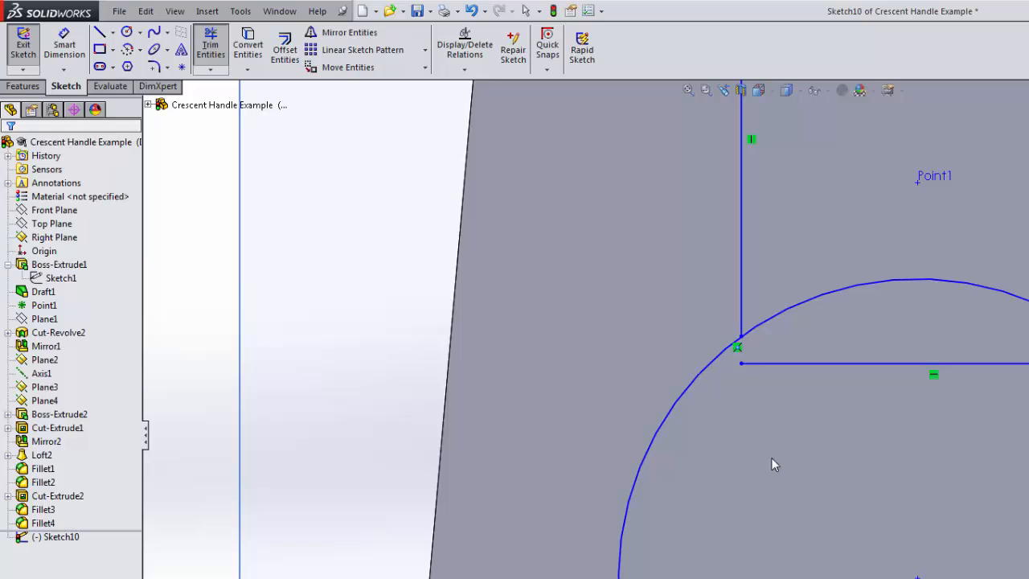
- Move the rectangle's free lower left corner onto the circle so that the point is coincident with it
{"action": "left_click_drag", "start_coordinate": [740, 363], "coordinate": [696, 379]}
{"action": "scroll", "coordinate": [792, 435], "scroll_direction": "up", "scroll_amount": 5}
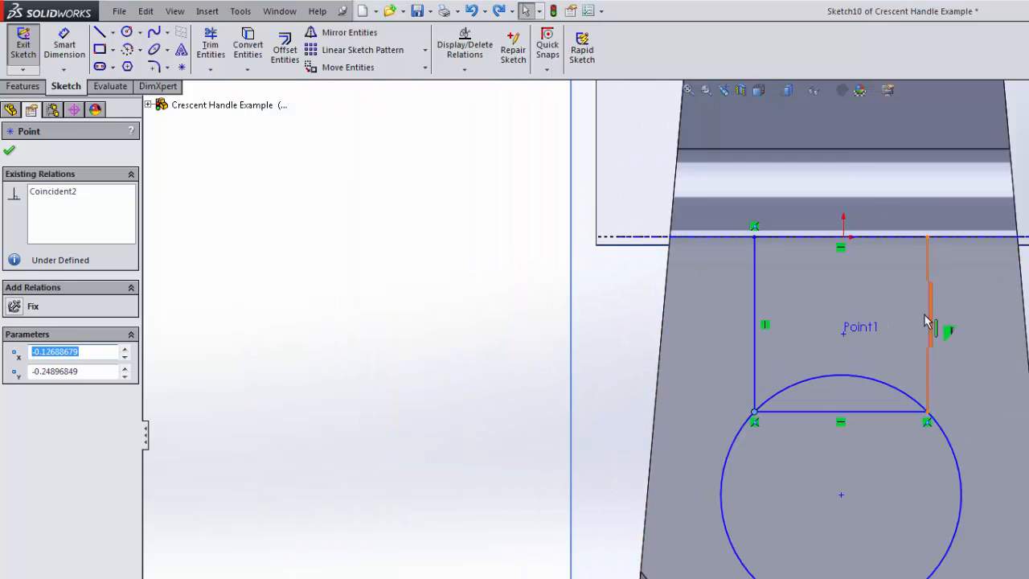
{"action": "key", "text": "Escape"}
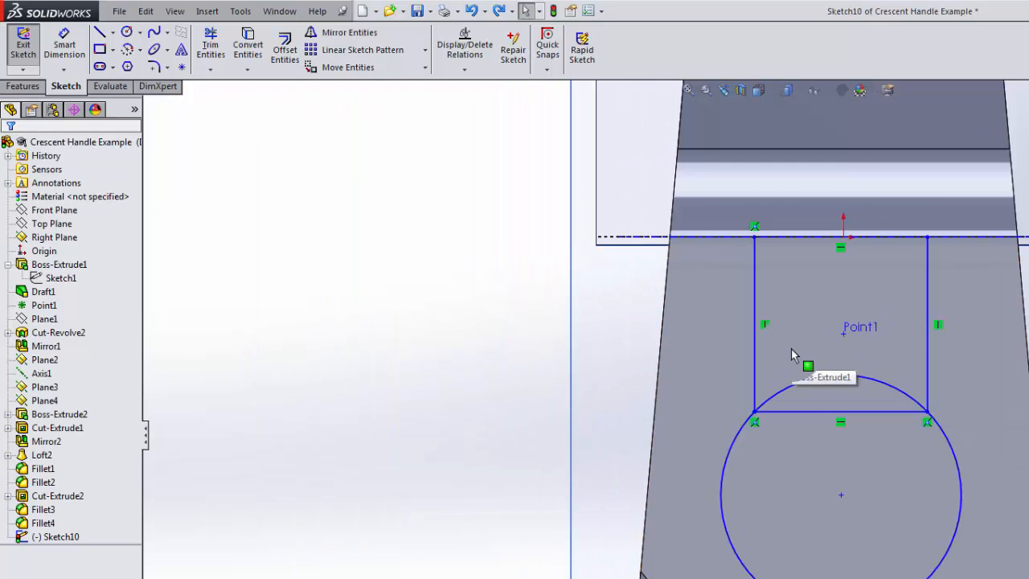
- Add a Vertical relation between the origin and the circle's centre point
{"action": "left_click", "coordinate": [843, 236]}
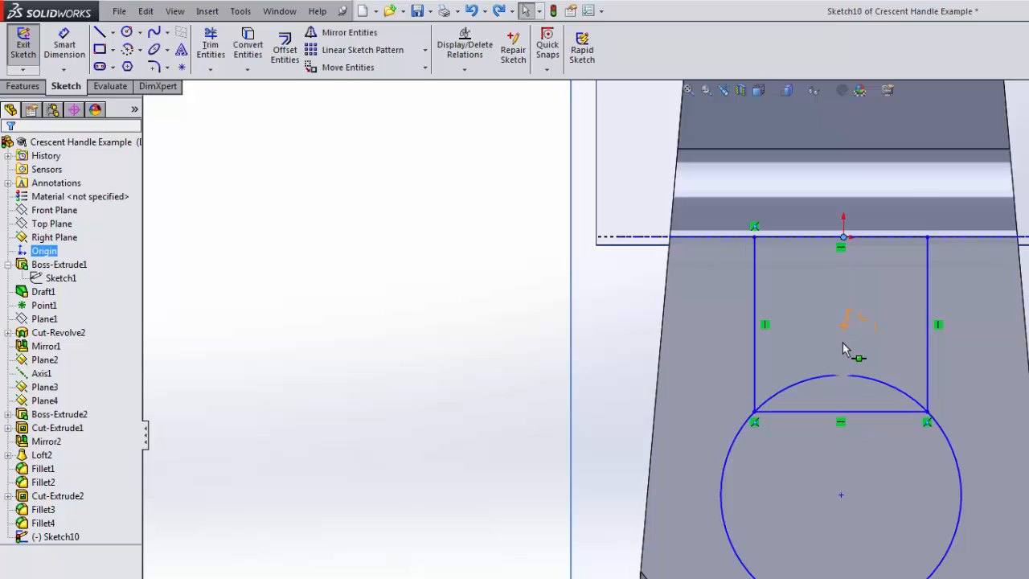
{"action": "left_click", "coordinate": [841, 493], "text": "ctrl"}
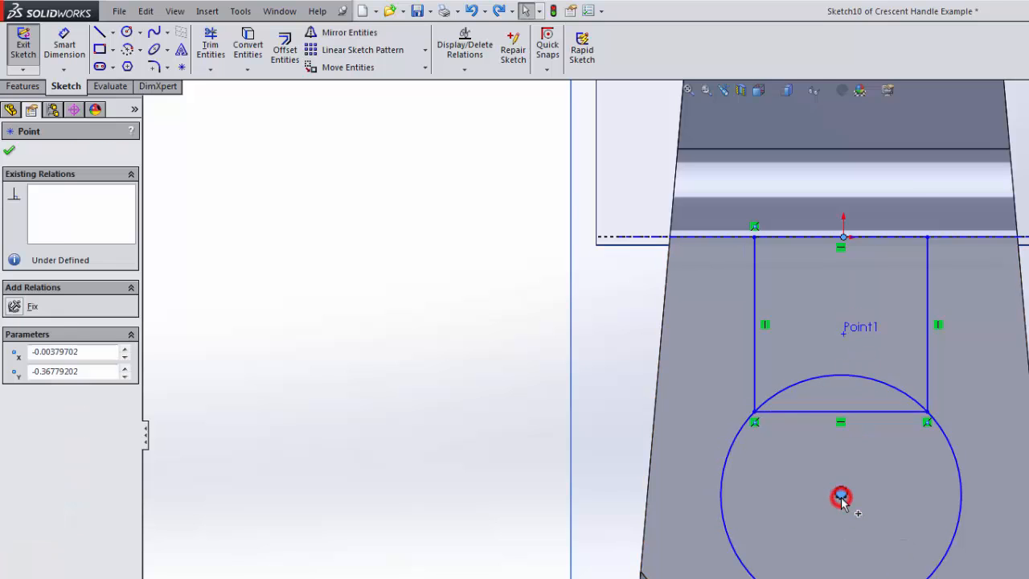
{"action": "left_click", "coordinate": [12, 408]}
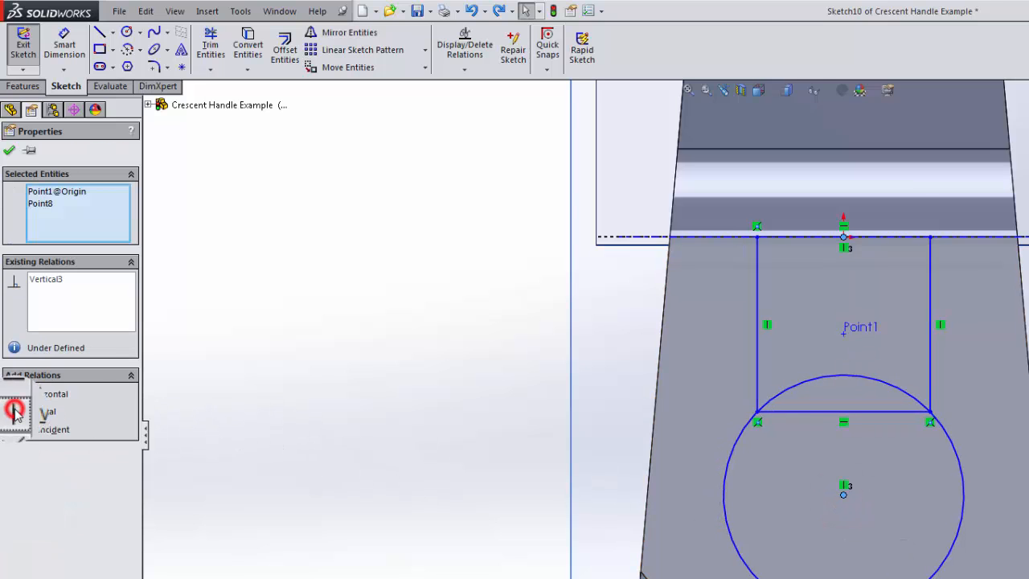
{"action": "left_click", "coordinate": [18, 153]}
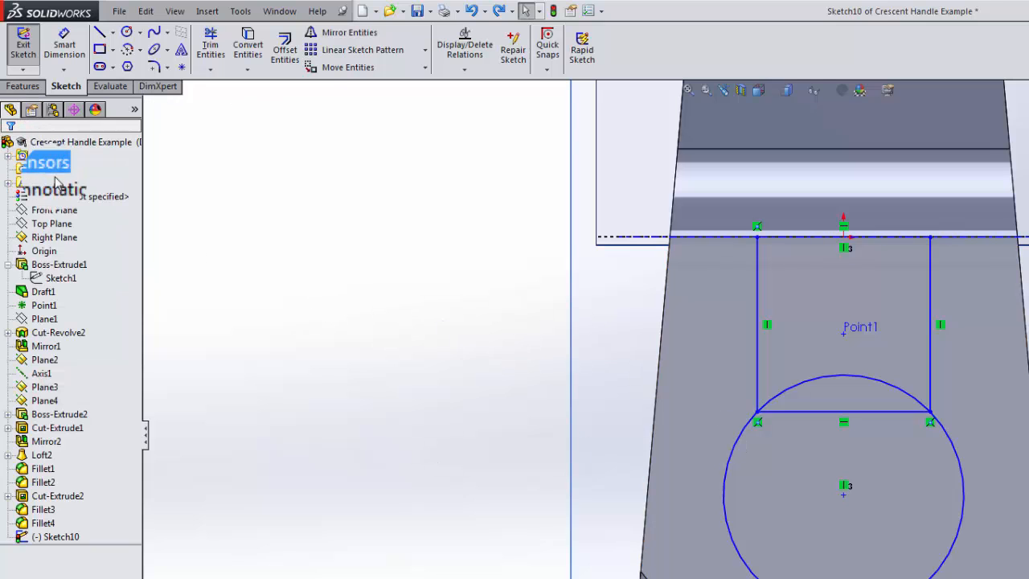
- Trim the rectangle's bottom line and the circle's arc inside the rectangle to leave a keyhole-shaped outline
{"action": "left_click", "coordinate": [210, 45]}
{"action": "left_click_drag", "start_coordinate": [902, 349], "coordinate": [885, 448]}
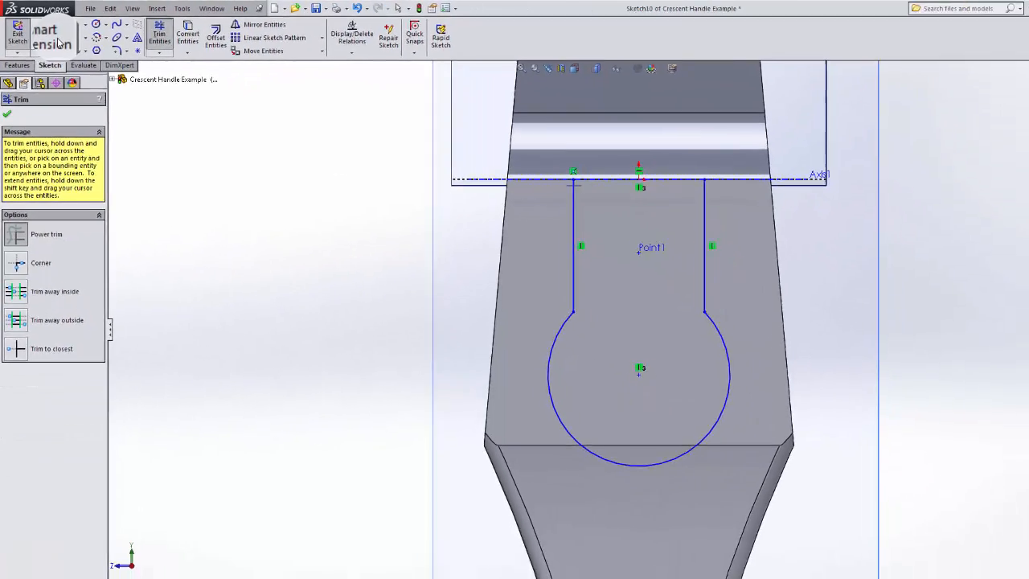
- Dimension the keyhole's arc with a radius of 0.31 in
{"action": "left_click", "coordinate": [64, 43]}
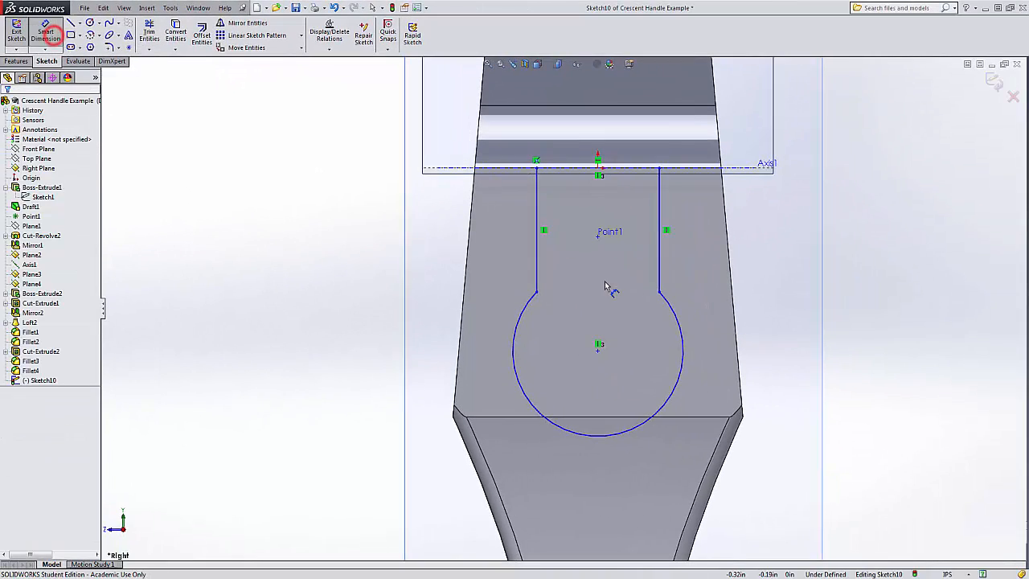
{"action": "left_click", "coordinate": [672, 311]}
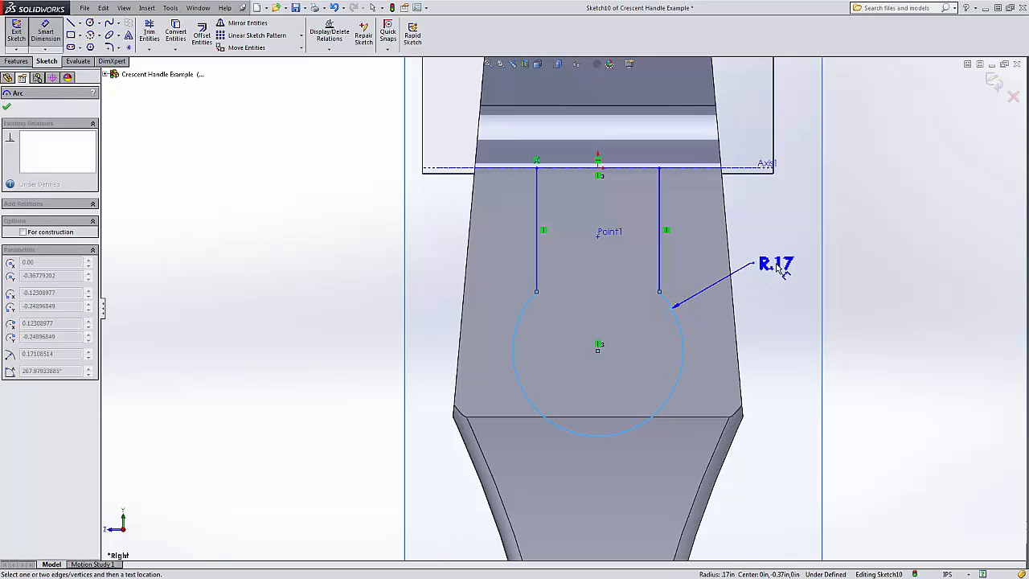
{"action": "left_click", "coordinate": [776, 268]}
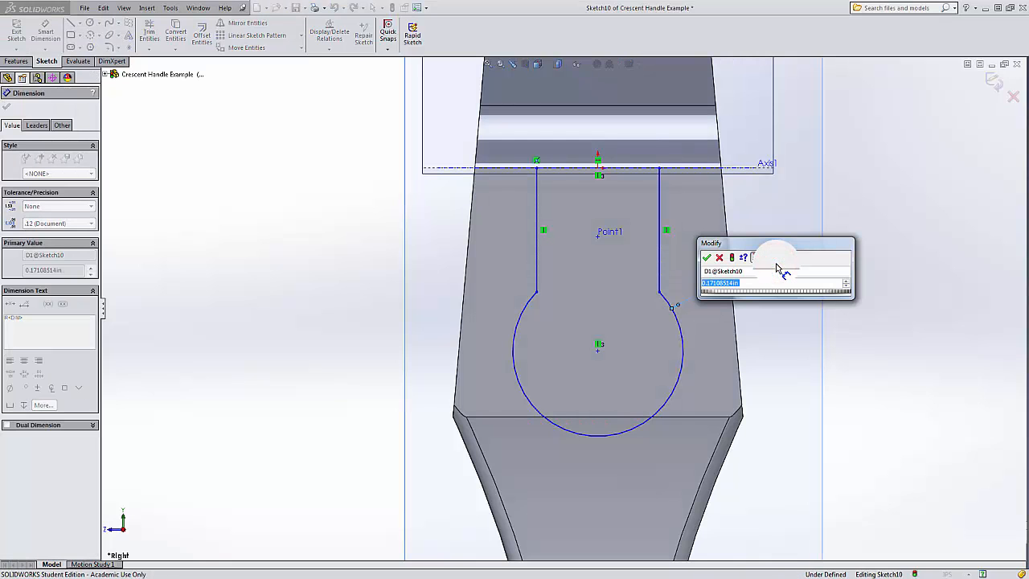
{"action": "type", "text": "3/"}
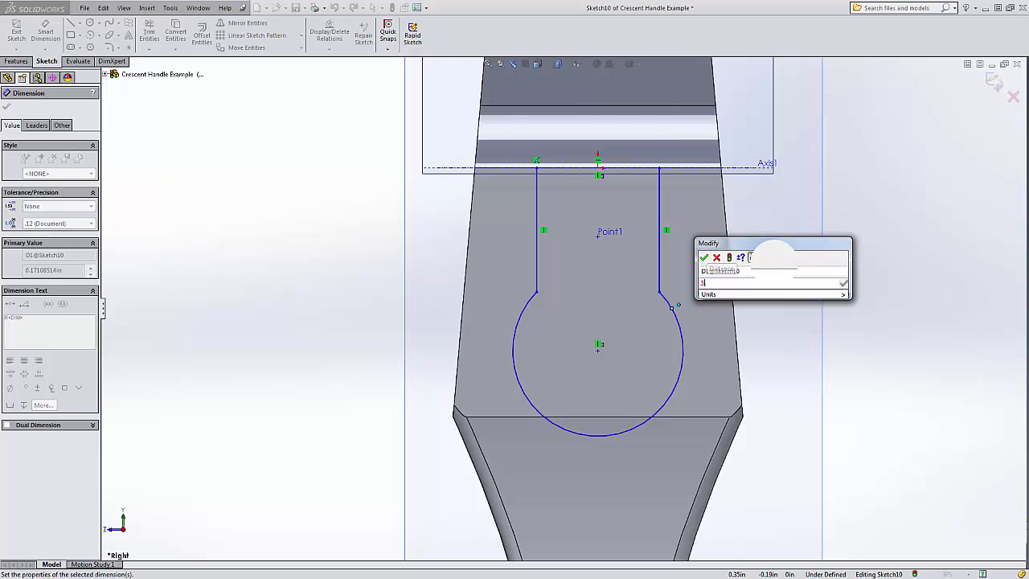
{"action": "key", "text": "Return"}
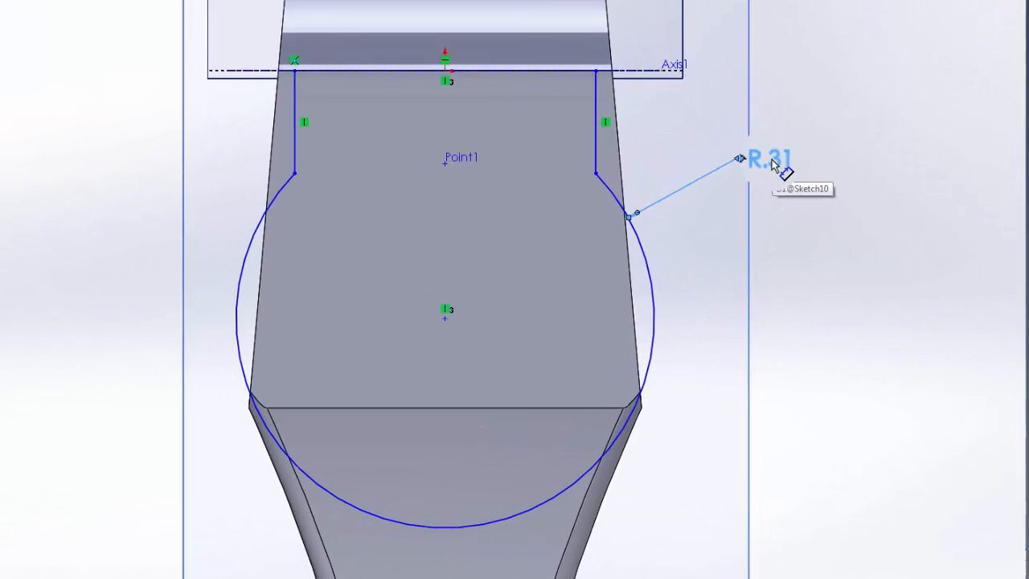
- Display the arc's radius dimension as a diameter and set it to 0.31 in
{"action": "right_click", "coordinate": [840, 234]}
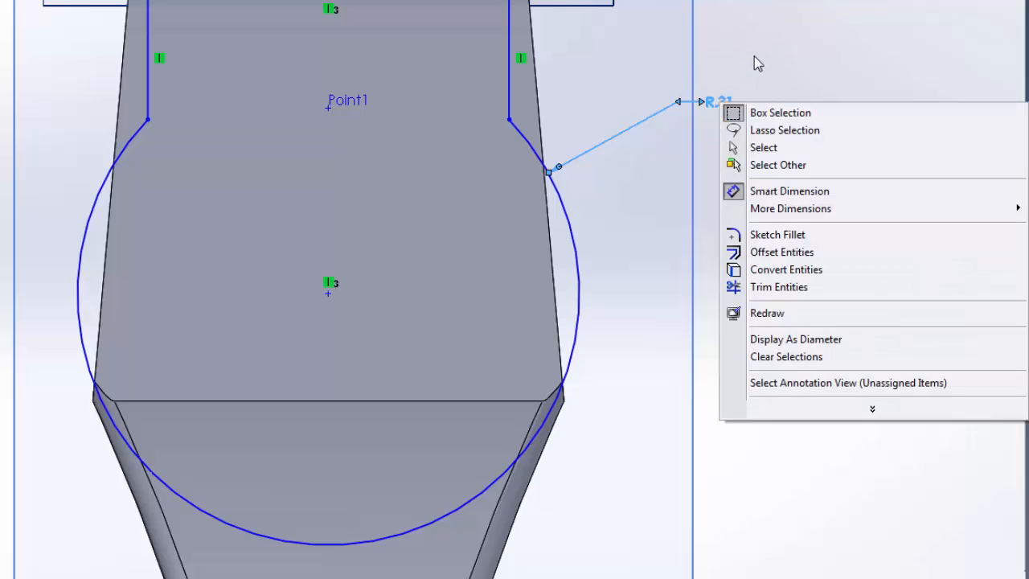
{"action": "left_click", "coordinate": [791, 340]}
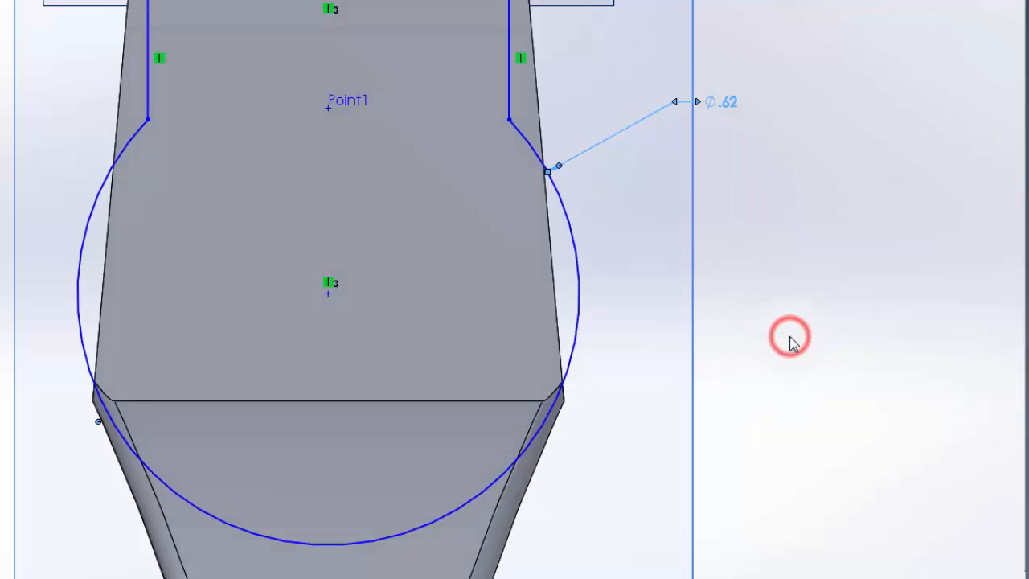
{"action": "double_click", "coordinate": [733, 104]}
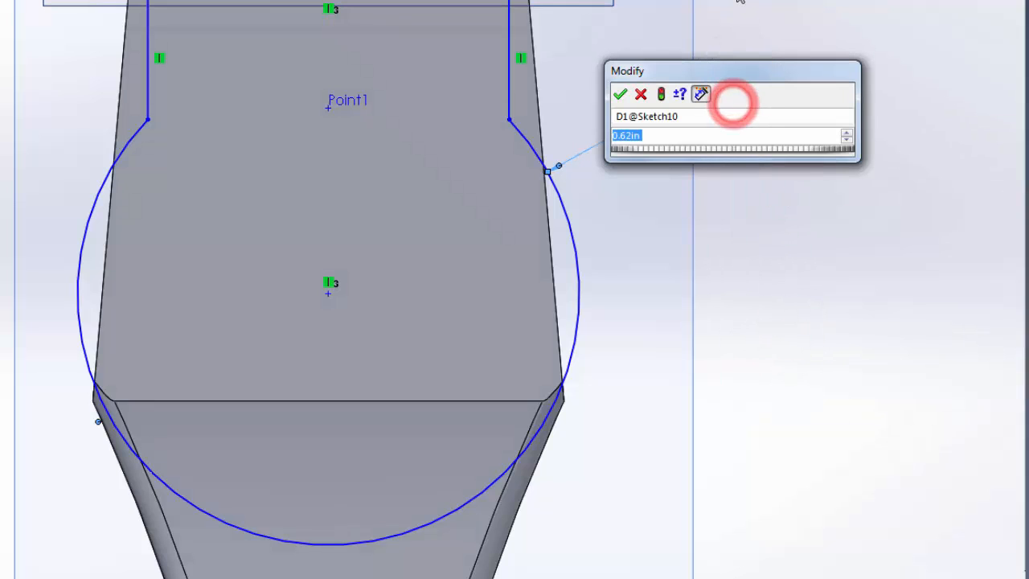
{"action": "type", "text": ".31"}
{"action": "key", "text": "Return"}
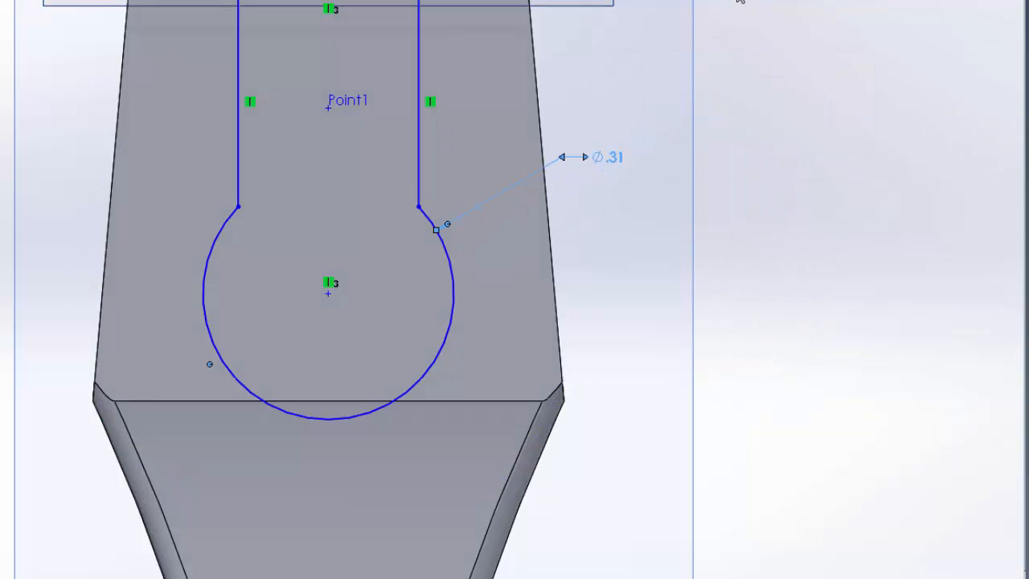
- Dimension the distance between the slot's two vertical lines and set it to 0.16 in
{"action": "left_click", "coordinate": [236, 78]}
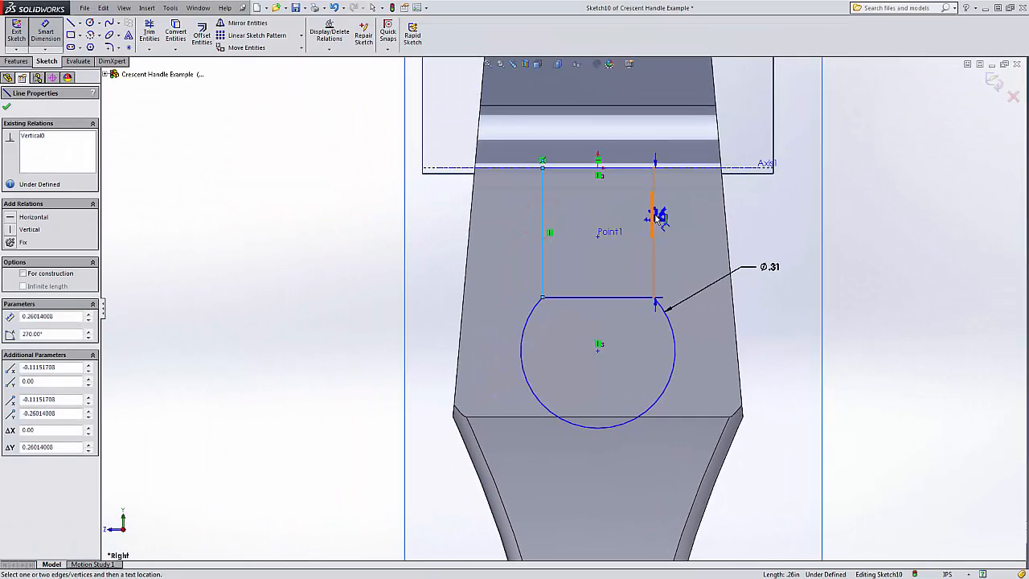
{"action": "left_click", "coordinate": [655, 215]}
{"action": "left_click", "coordinate": [872, 120]}
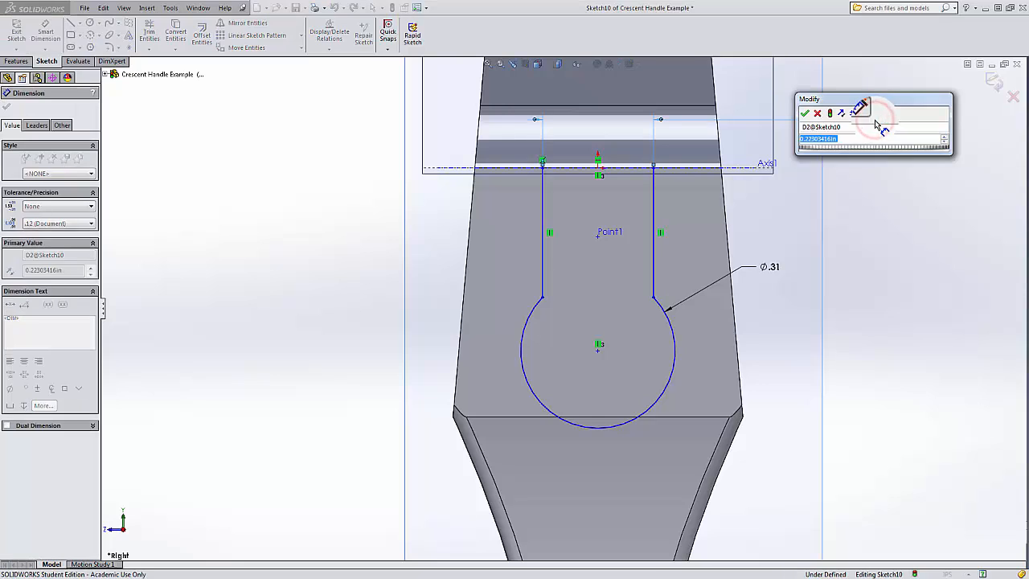
{"action": "type", "text": ".16"}
{"action": "key", "text": "Return"}
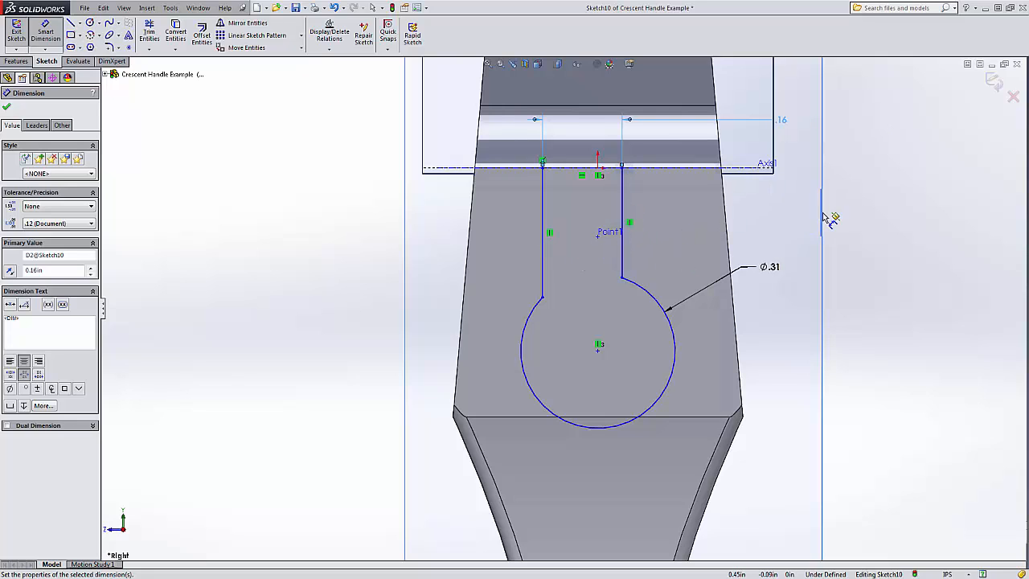
{"action": "key", "text": "Escape"}
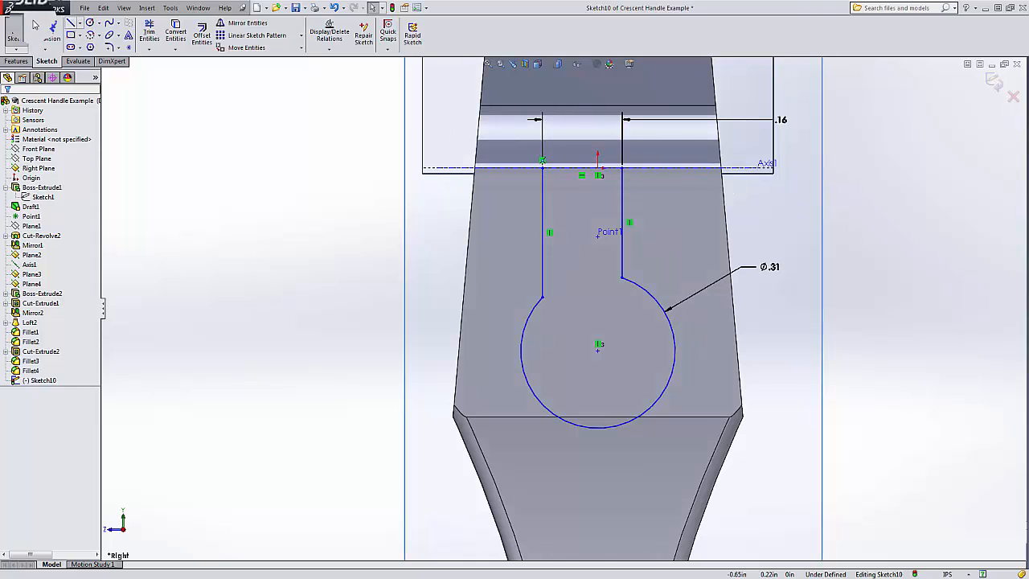
- Draw a vertical centerline from the arc's centre point up to the origin
{"action": "left_click", "coordinate": [80, 26]}
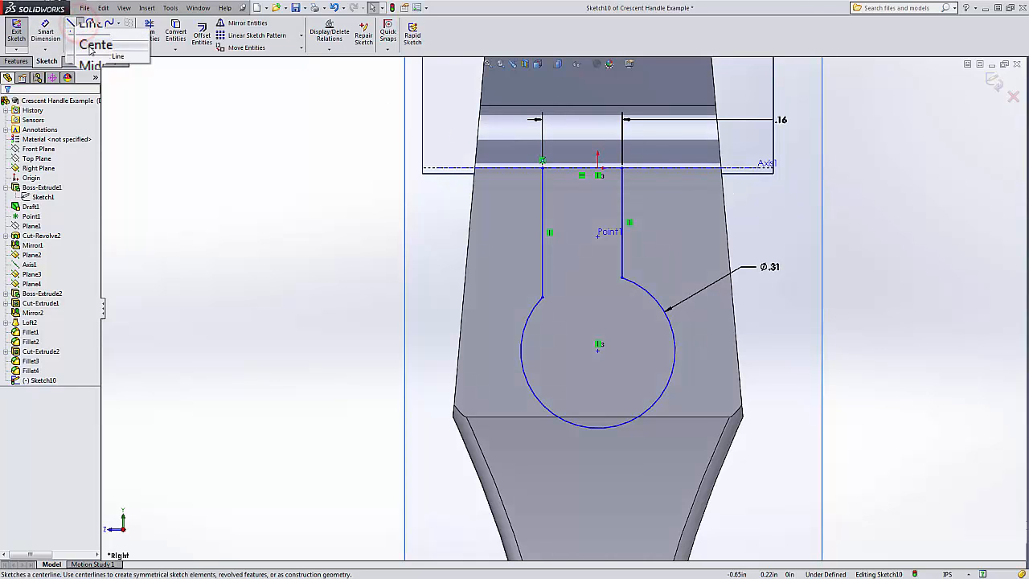
{"action": "left_click", "coordinate": [93, 43]}
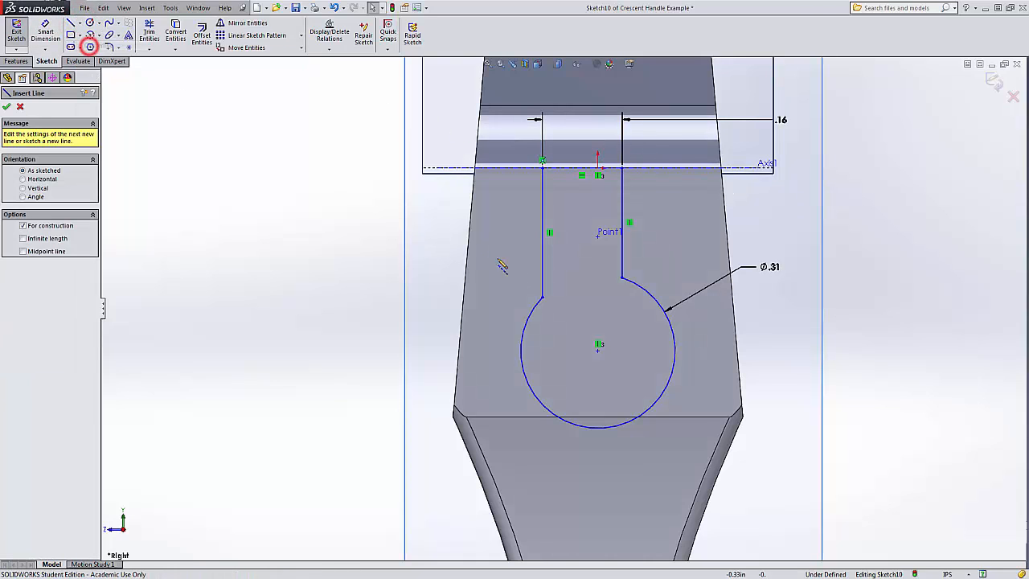
{"action": "left_click", "coordinate": [597, 350]}
{"action": "left_click", "coordinate": [597, 167]}
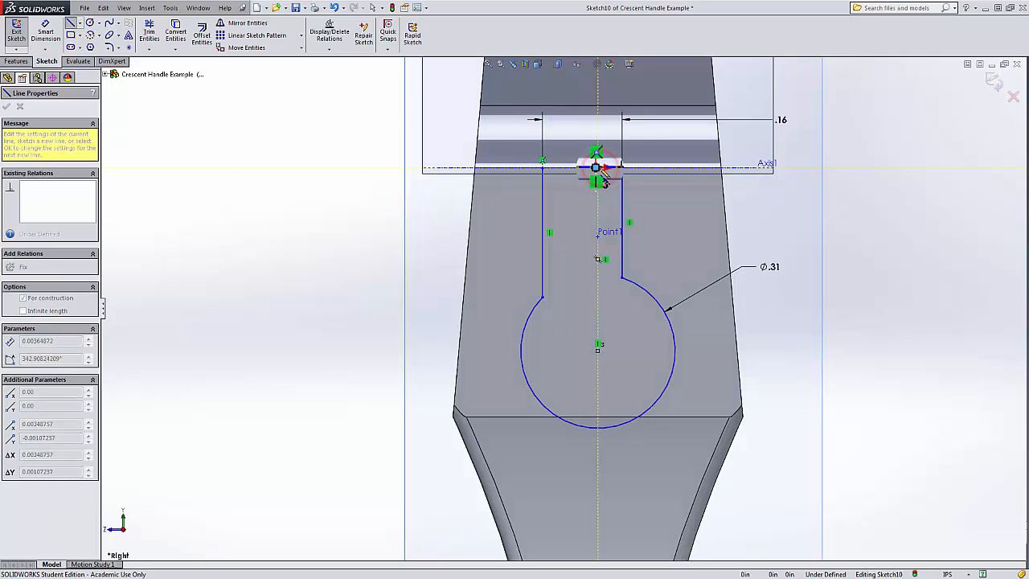
{"action": "key", "text": "Escape"}
{"action": "left_click", "coordinate": [859, 225]}
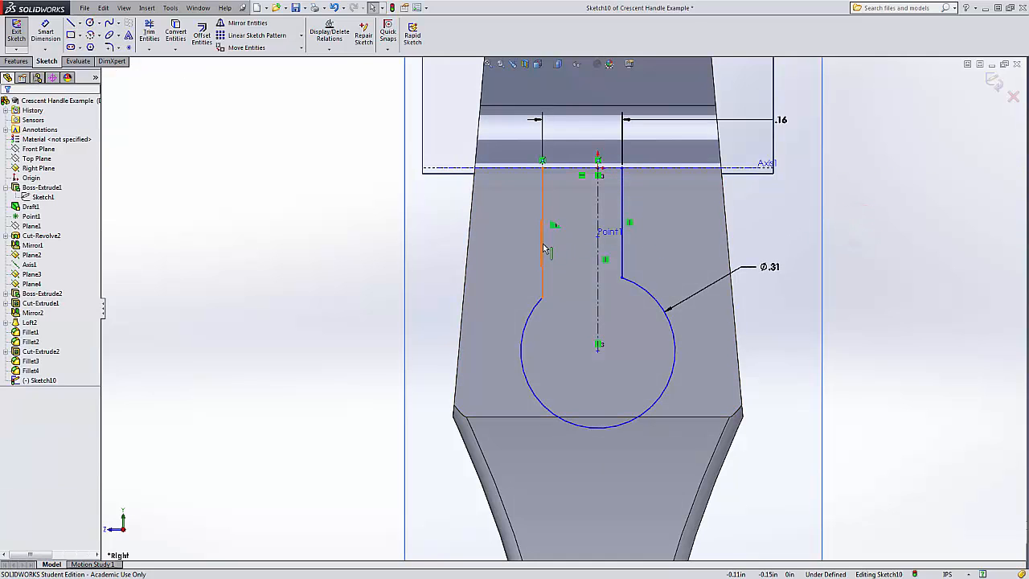
{"action": "left_click", "coordinate": [544, 243]}
{"action": "left_click", "coordinate": [597, 253], "text": "ctrl"}
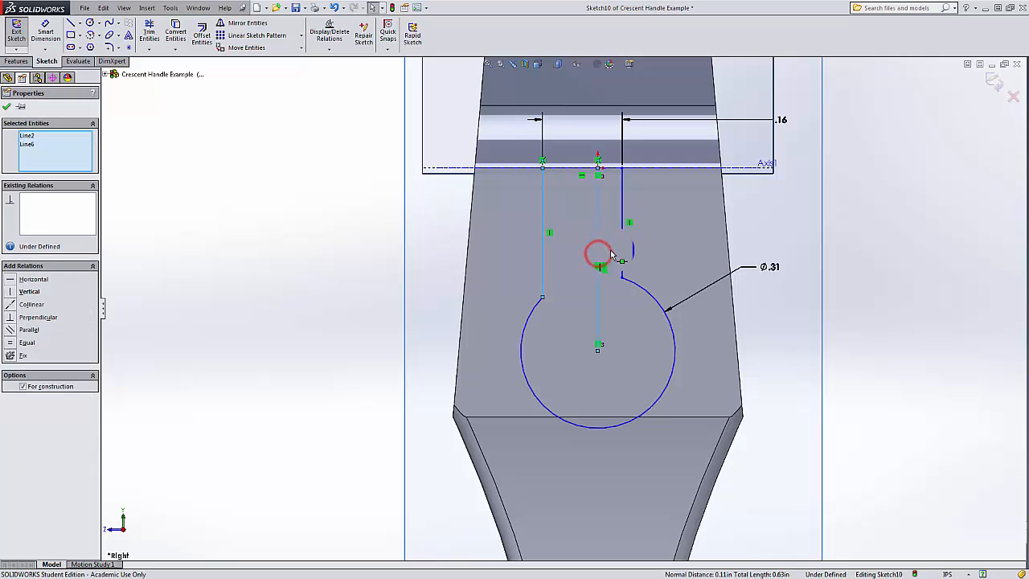
{"action": "left_click", "coordinate": [623, 255], "text": "ctrl"}
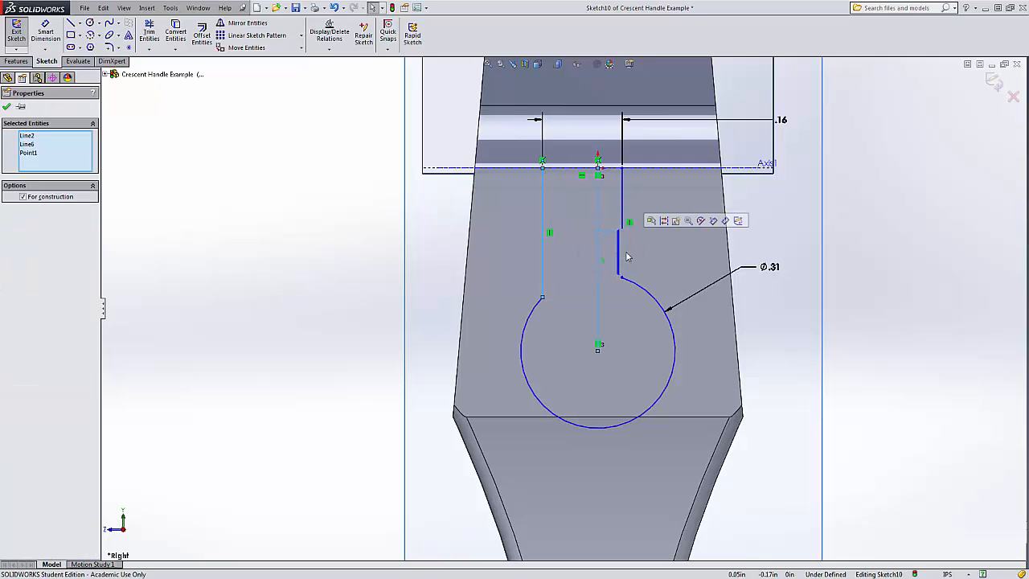
{"action": "left_click", "coordinate": [249, 212]}
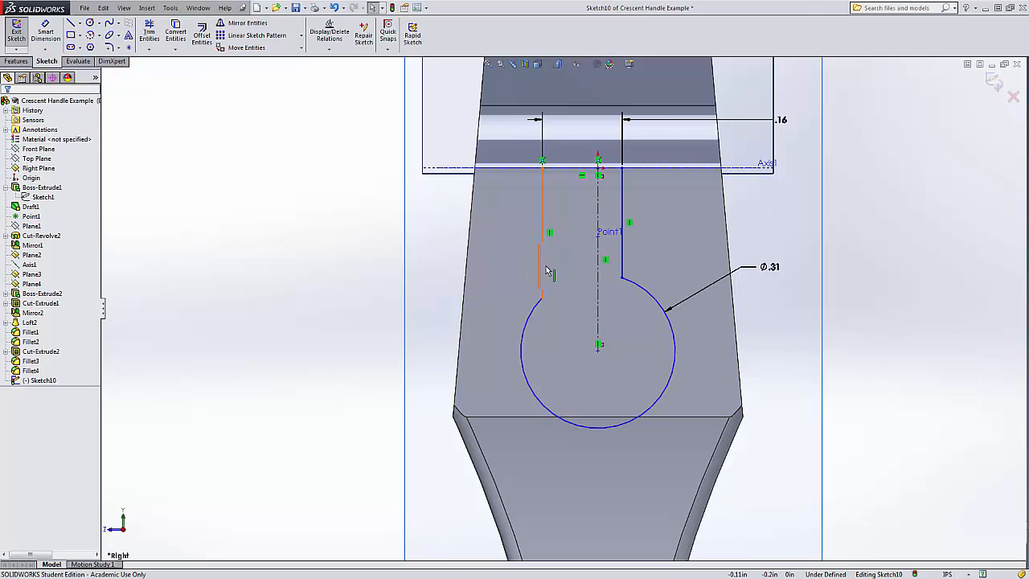
- Make the slot's two vertical lines symmetric about the centerline
{"action": "left_click", "coordinate": [544, 272]}
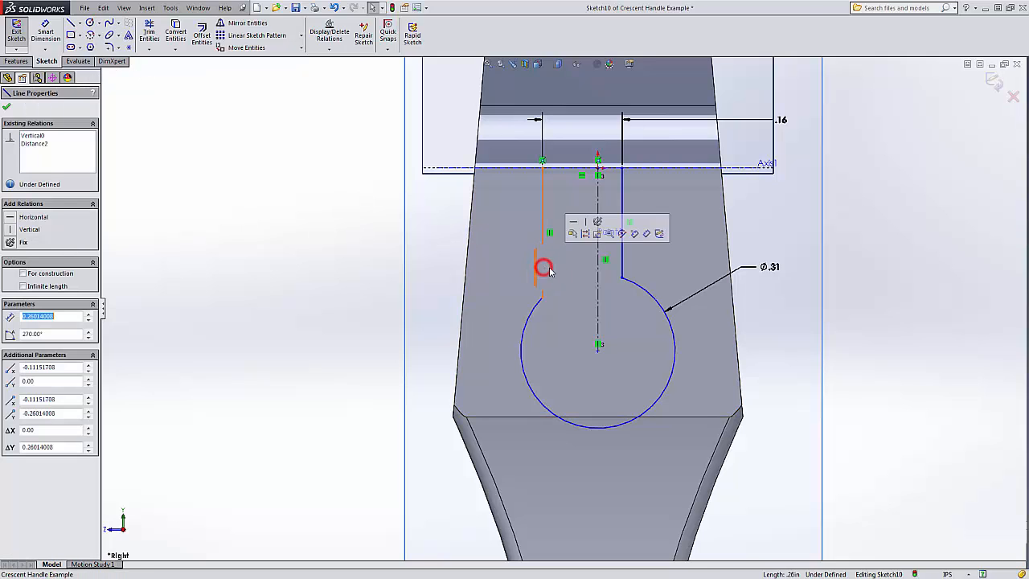
{"action": "left_click", "coordinate": [598, 201], "text": "ctrl"}
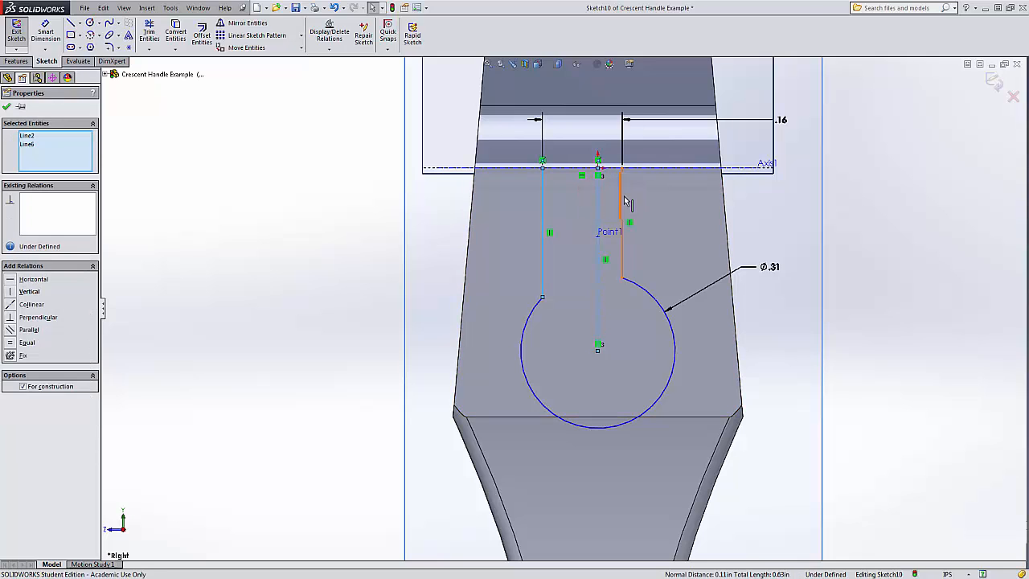
{"action": "left_click", "coordinate": [624, 198], "text": "ctrl"}
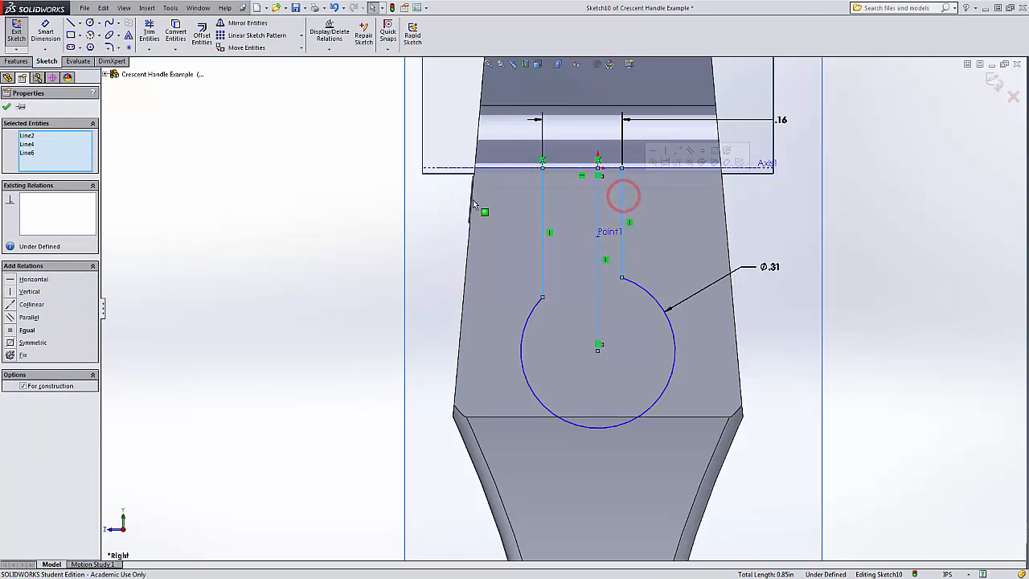
{"action": "left_click", "coordinate": [14, 343]}
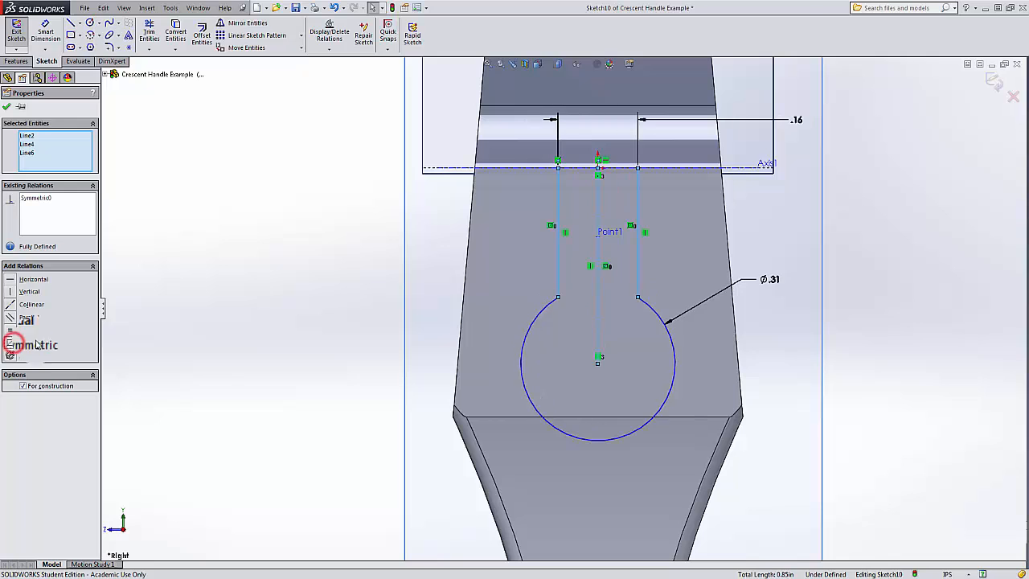
{"action": "left_click", "coordinate": [892, 193]}
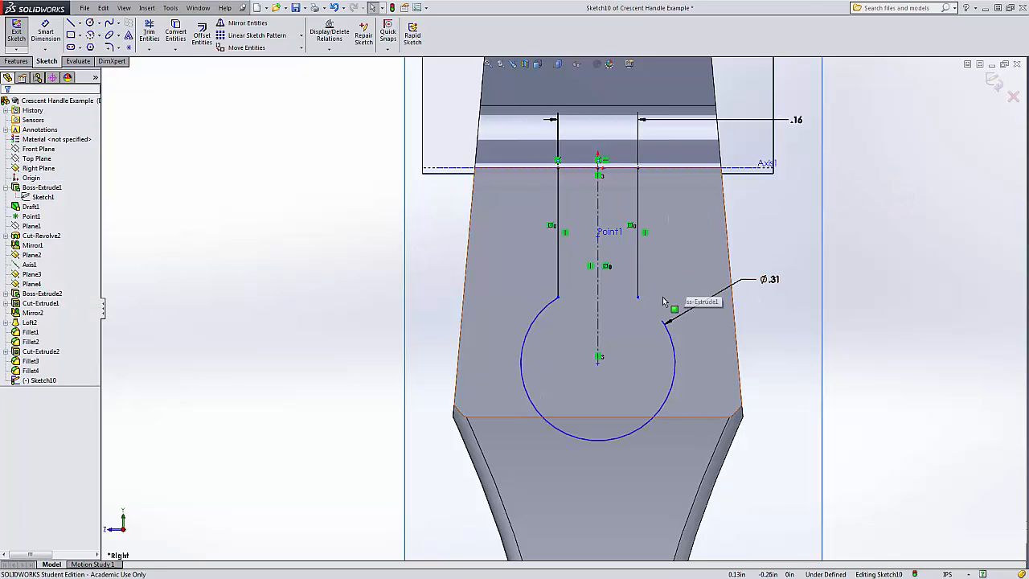
- Dimension from the slot's horizontal end line to the arc, with the arc condition set to Max so it measures to the far edge
{"action": "left_click", "coordinate": [45, 29]}
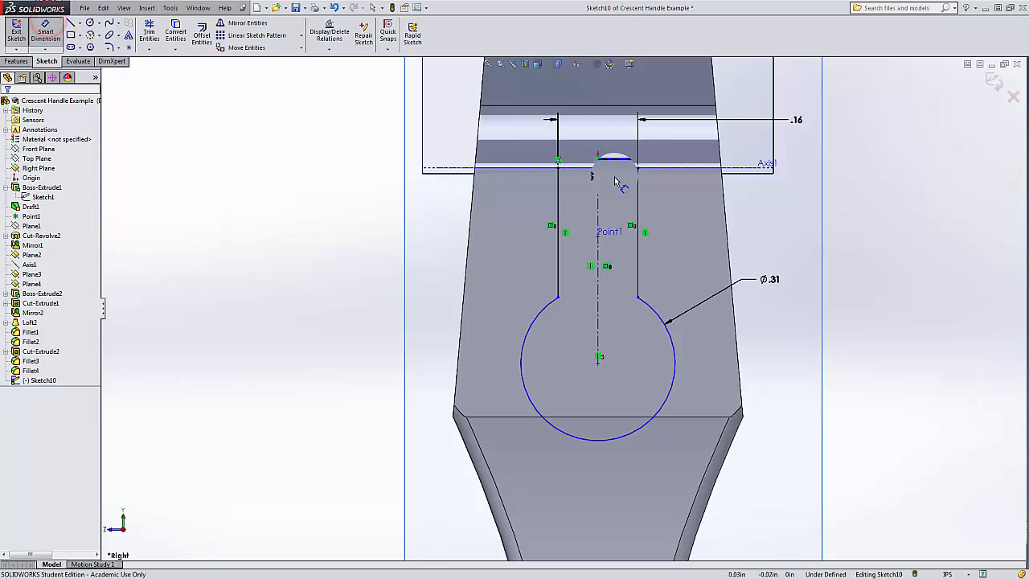
{"action": "left_click", "coordinate": [615, 170]}
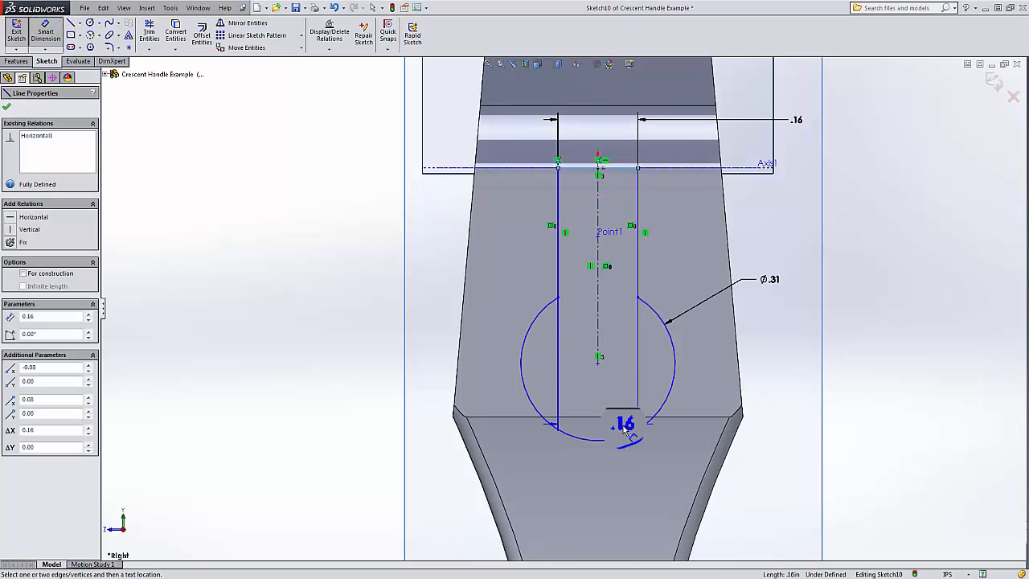
{"action": "left_click", "coordinate": [600, 441]}
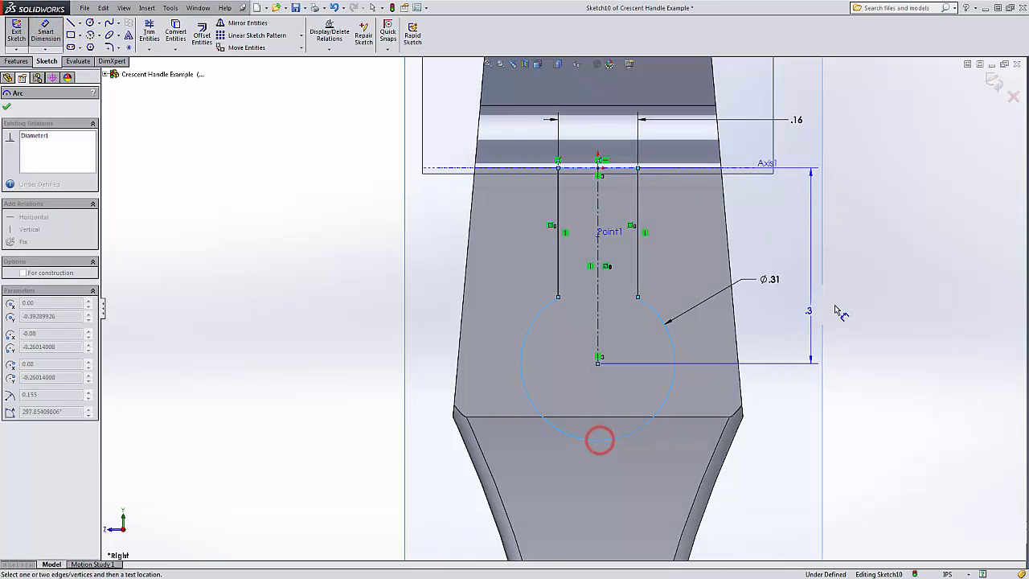
{"action": "left_click", "coordinate": [877, 311]}
{"action": "key", "text": "Return"}
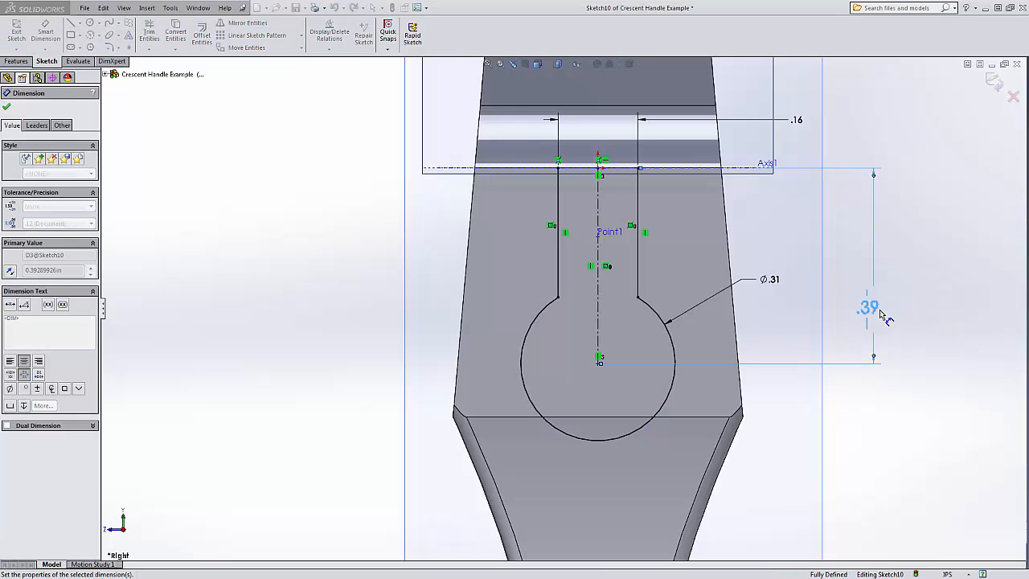
{"action": "left_click", "coordinate": [32, 127]}
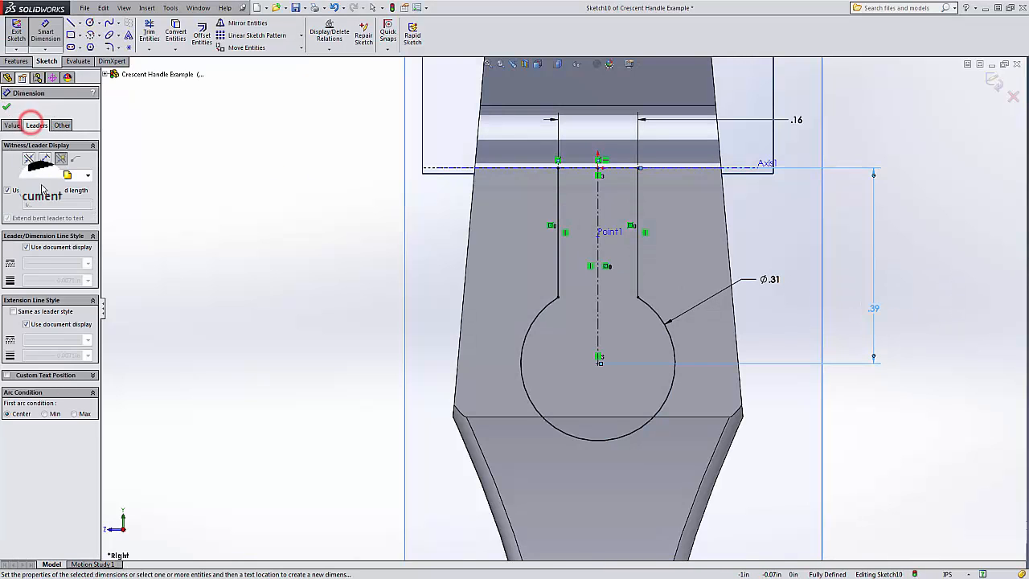
{"action": "left_click", "coordinate": [73, 413]}
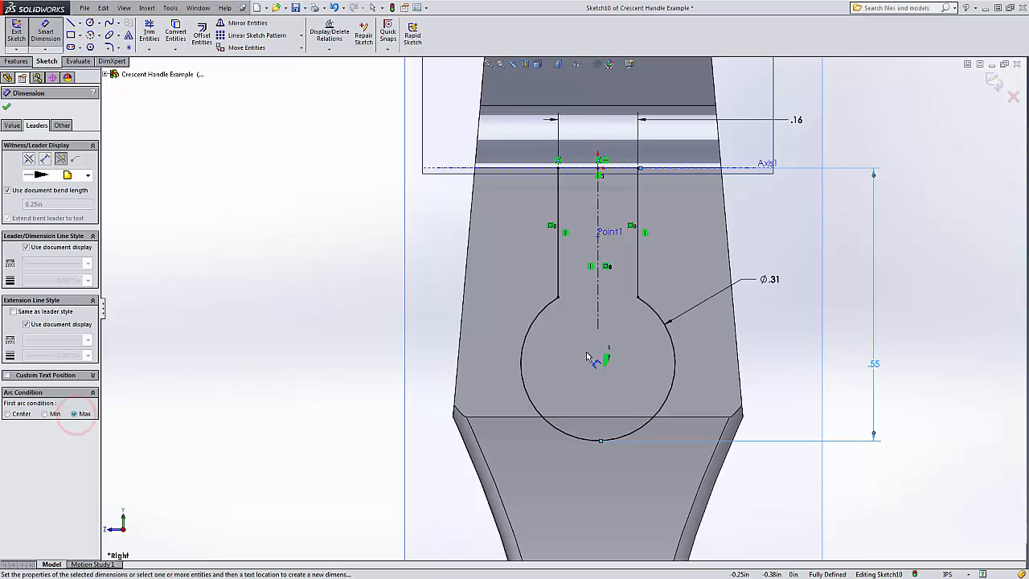
{"action": "left_click", "coordinate": [7, 107]}
- Set the slot's overall length dimension to 0.5 in
{"action": "left_click", "coordinate": [873, 364]}
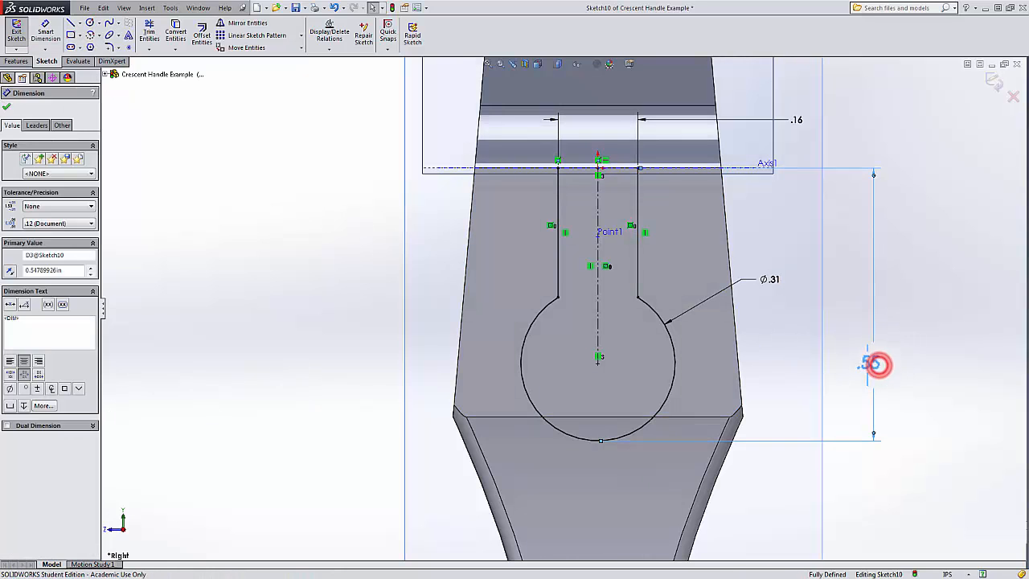
{"action": "double_click", "coordinate": [872, 364]}
{"action": "type", "text": ".5"}
{"action": "key", "text": "Return"}
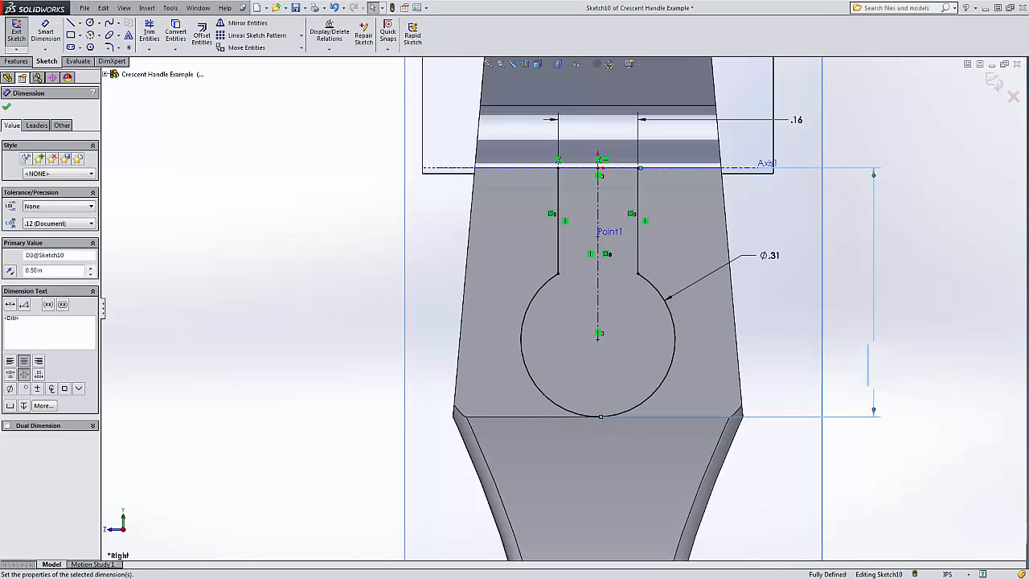
{"action": "left_click", "coordinate": [936, 265]}
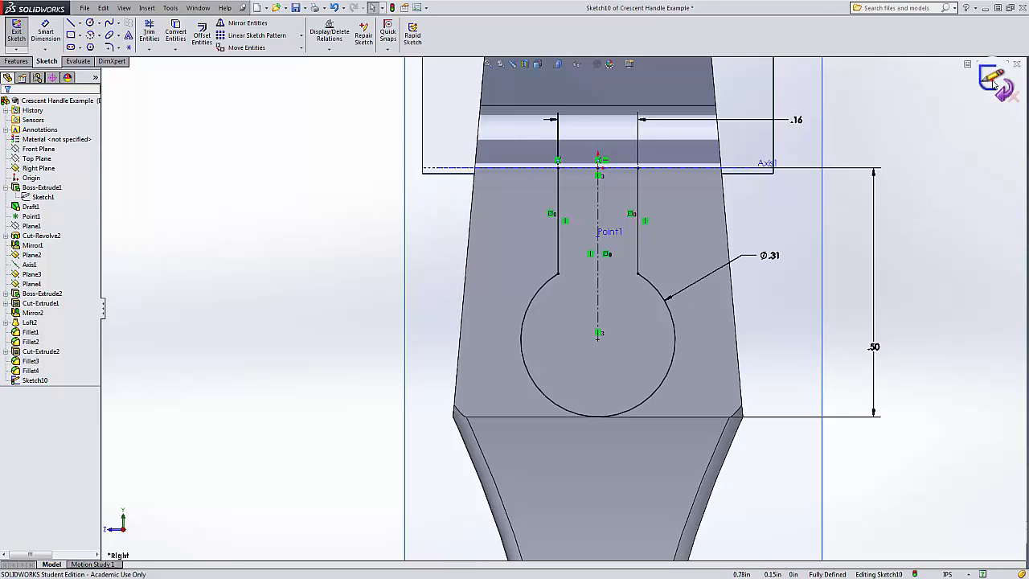
- Finish the keyhole sketch and make an extruded cut from it with the end condition Through All - Both
{"action": "left_click", "coordinate": [991, 80]}
{"action": "scroll", "coordinate": [872, 234], "scroll_direction": "up", "scroll_amount": 5}
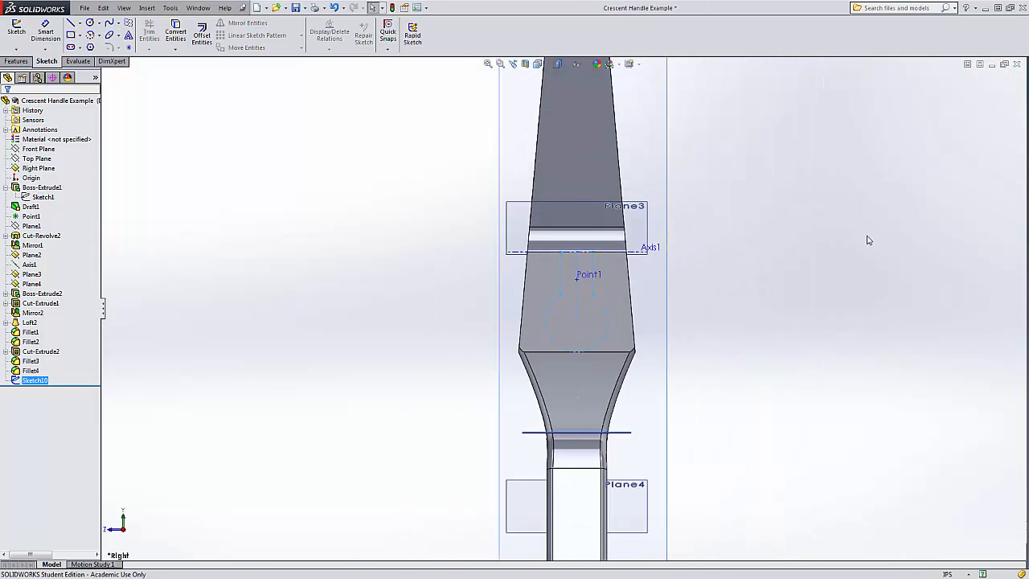
{"action": "middle_click_drag", "start_coordinate": [773, 245], "coordinate": [810, 278]}
{"action": "left_click", "coordinate": [45, 64]}
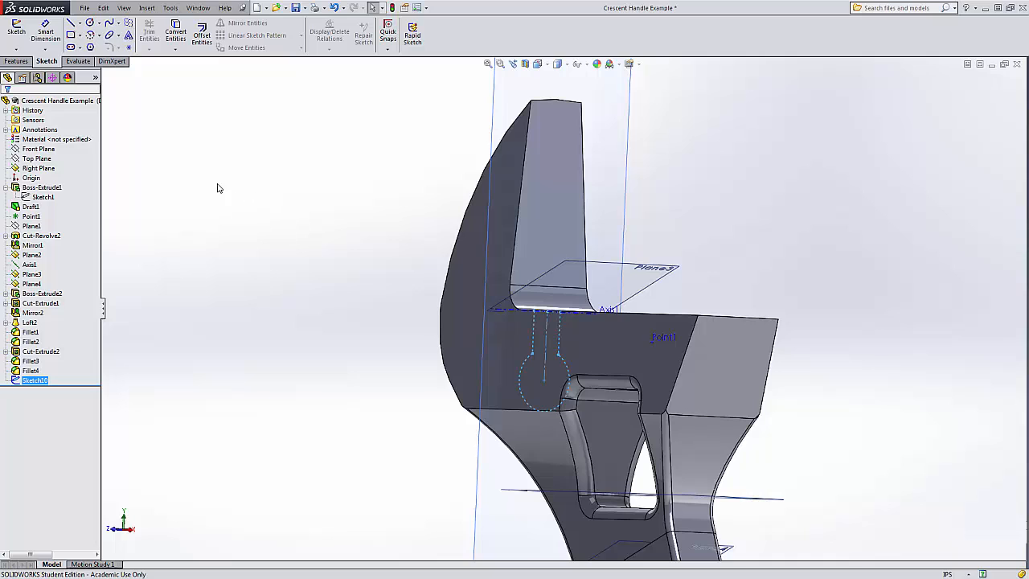
{"action": "left_click", "coordinate": [16, 61]}
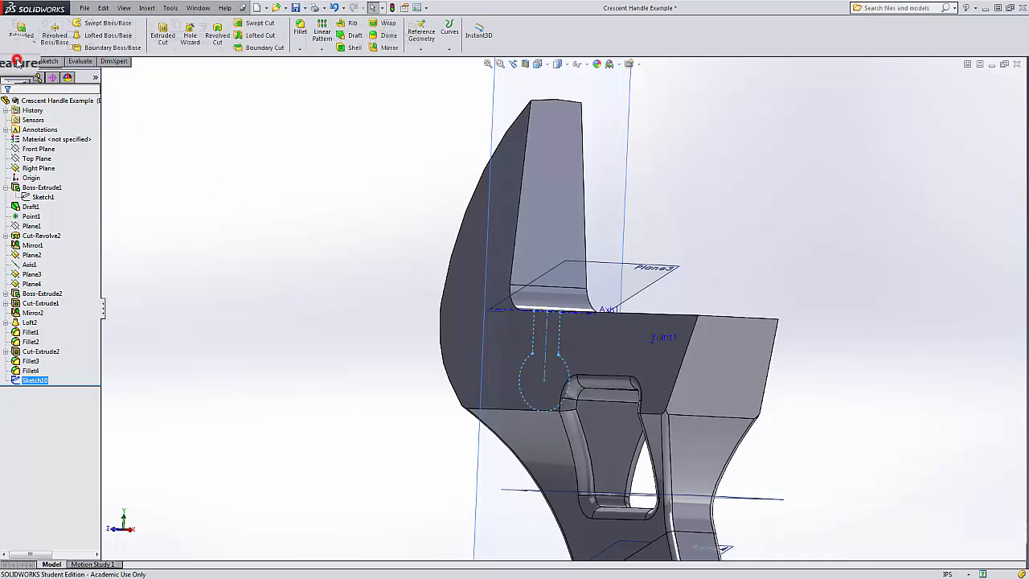
{"action": "left_click", "coordinate": [162, 37]}
{"action": "left_click", "coordinate": [90, 170]}
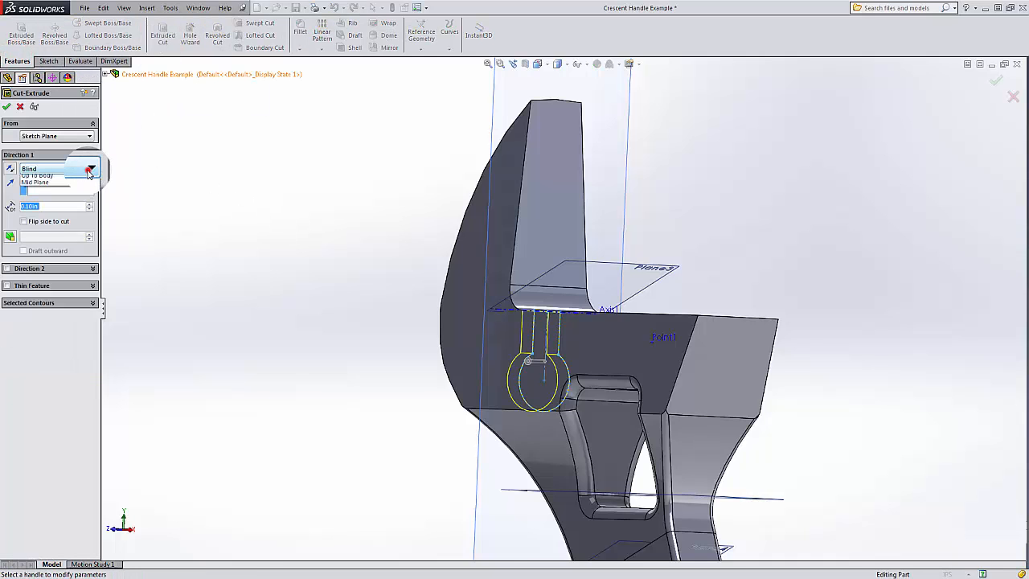
{"action": "left_click", "coordinate": [78, 193]}
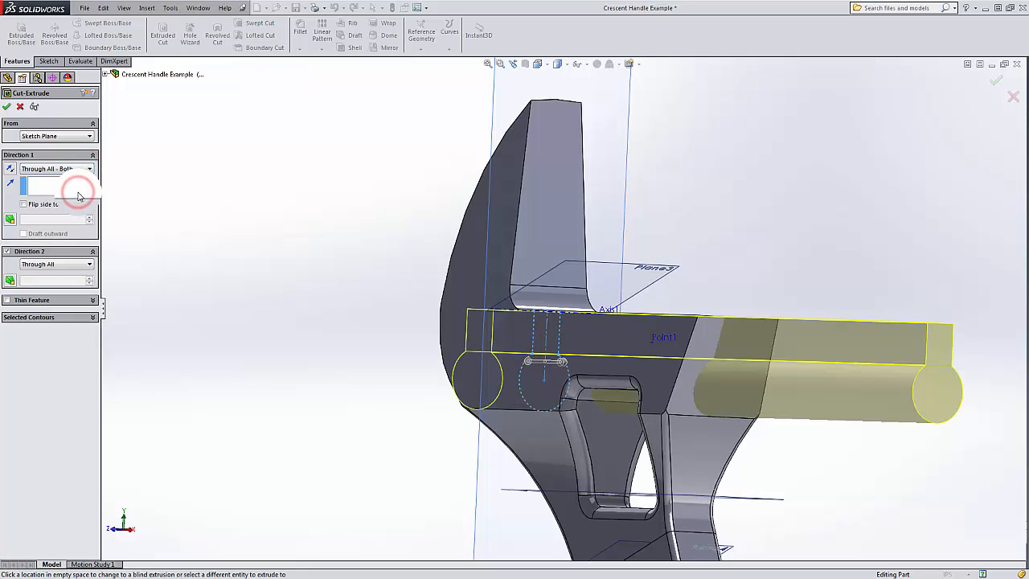
{"action": "left_click", "coordinate": [7, 106]}
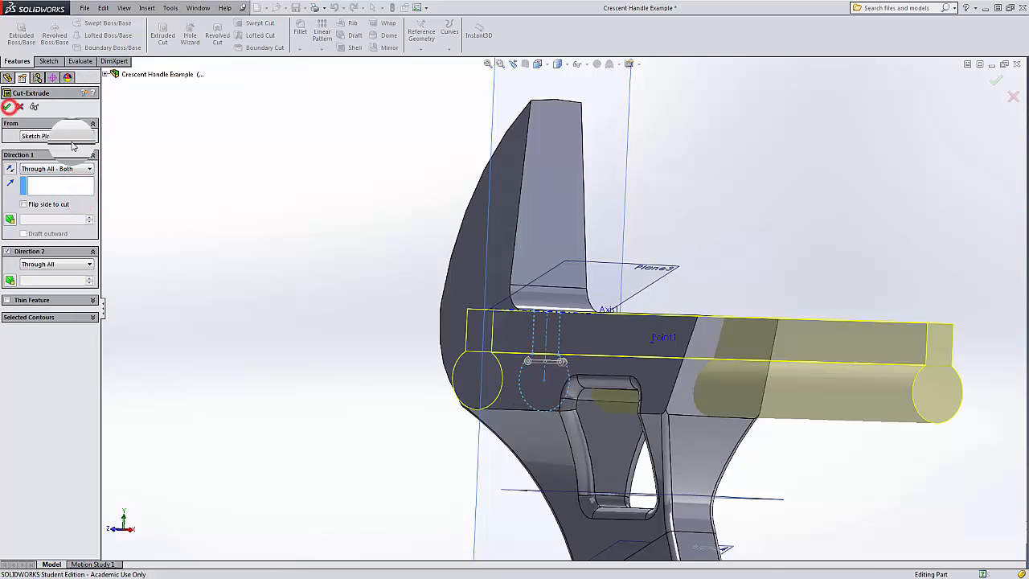
{"action": "left_click", "coordinate": [277, 265]}
- Inspect the keyhole cut around the base of the jaw and save the part
{"action": "middle_click_drag", "start_coordinate": [294, 269], "coordinate": [266, 323]}
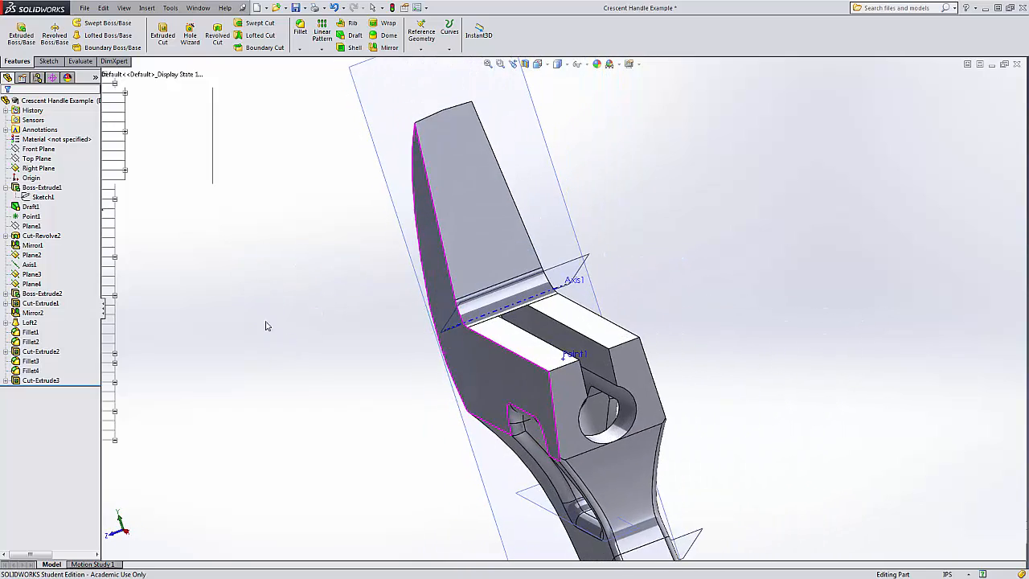
{"action": "scroll", "coordinate": [494, 289], "scroll_direction": "down", "scroll_amount": 3}
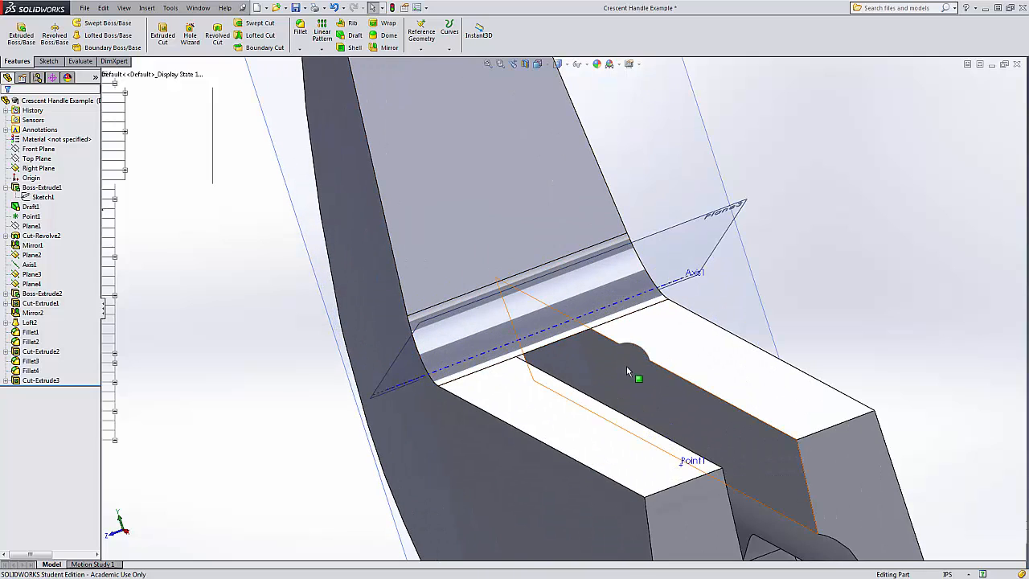
{"action": "scroll", "coordinate": [440, 386], "scroll_direction": "up", "scroll_amount": 5}
{"action": "middle_click_drag", "start_coordinate": [440, 385], "coordinate": [445, 329]}
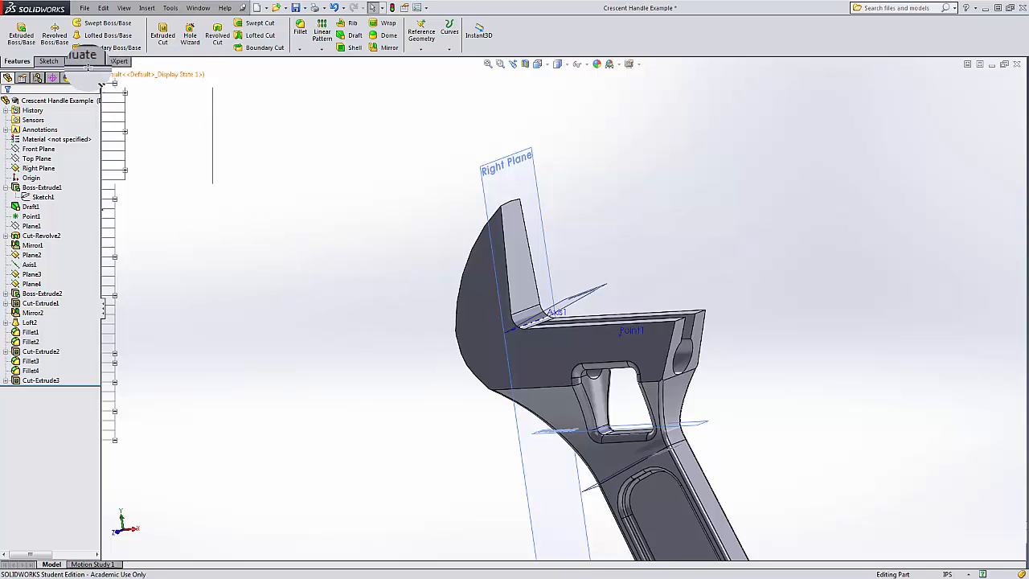
{"action": "left_click", "coordinate": [48, 61]}
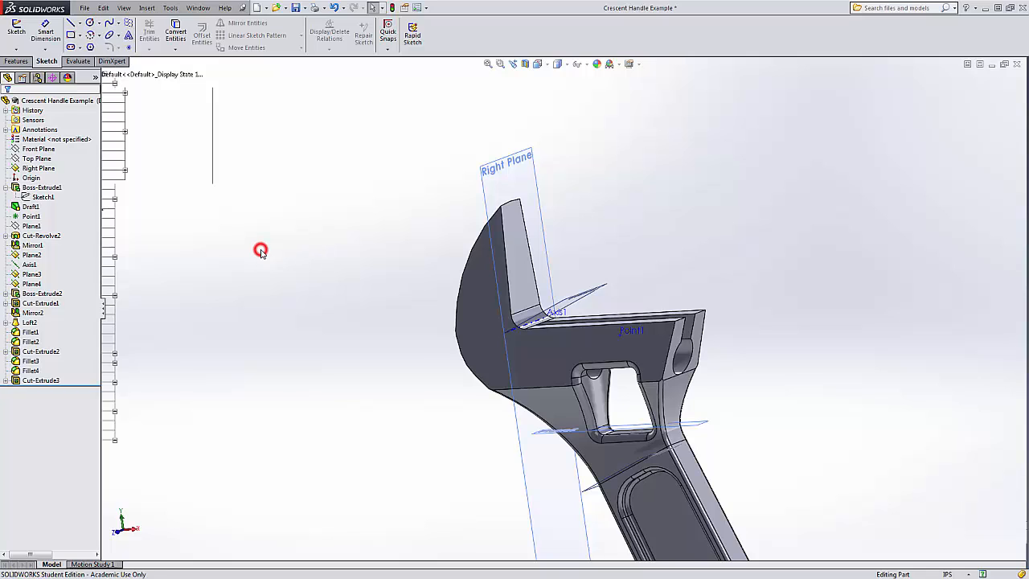
{"action": "left_click", "coordinate": [296, 10]}
{"action": "left_click", "coordinate": [116, 75]}
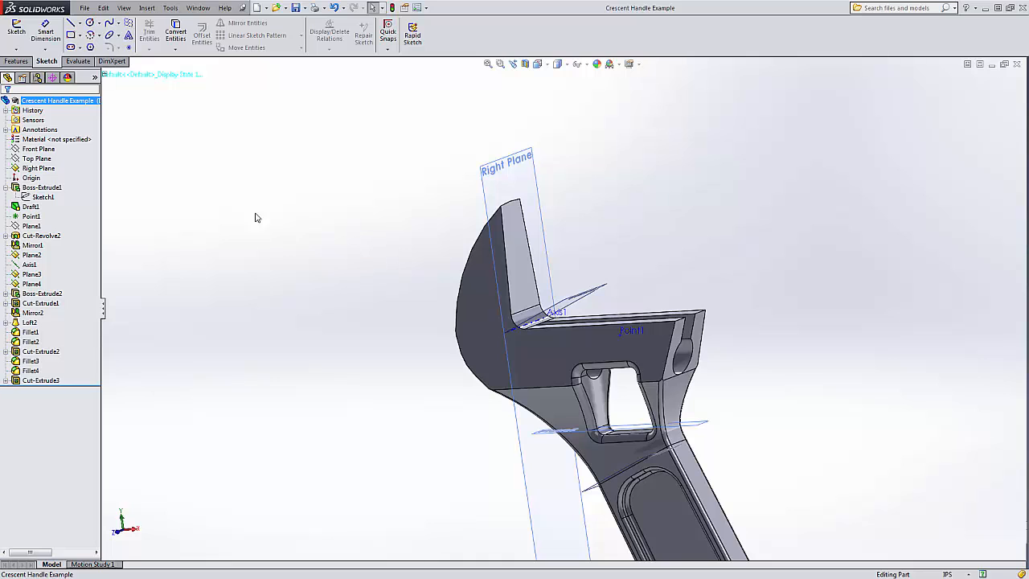
- Start a sketch on the Front Plane, viewed normal to it, and display the model with hidden lines visible
{"action": "left_click", "coordinate": [54, 148]}
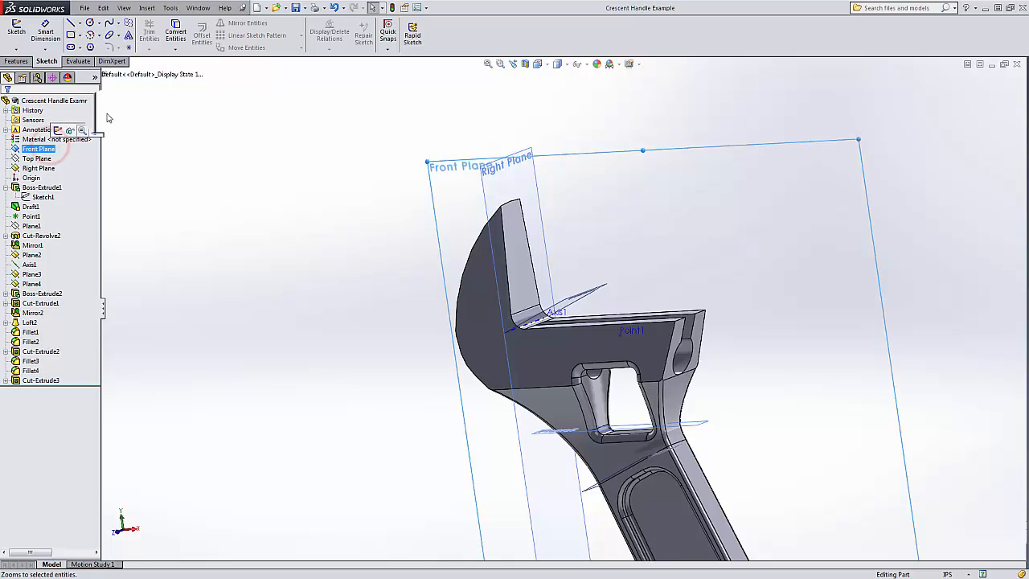
{"action": "left_click", "coordinate": [14, 36]}
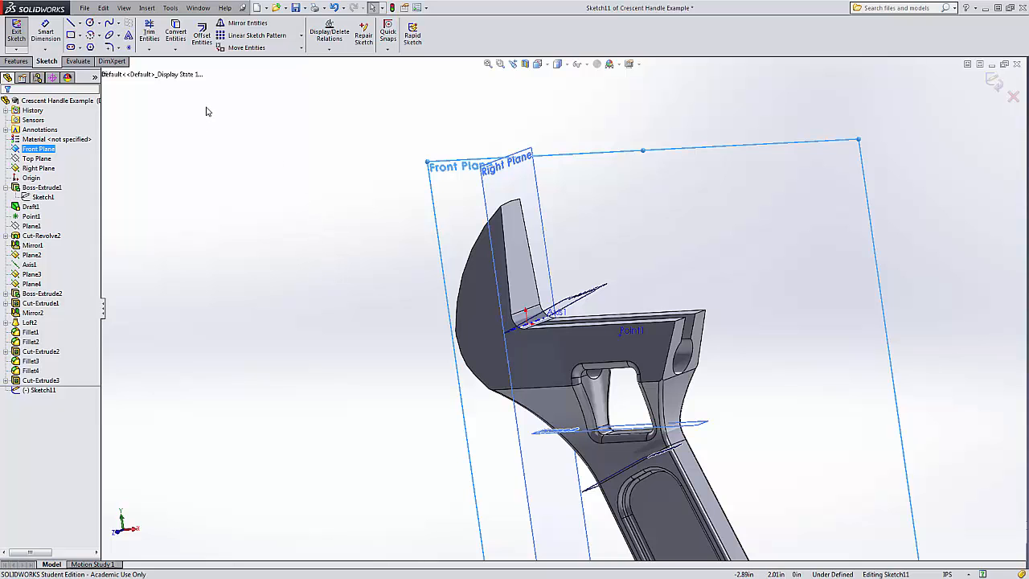
{"action": "left_click", "coordinate": [538, 63]}
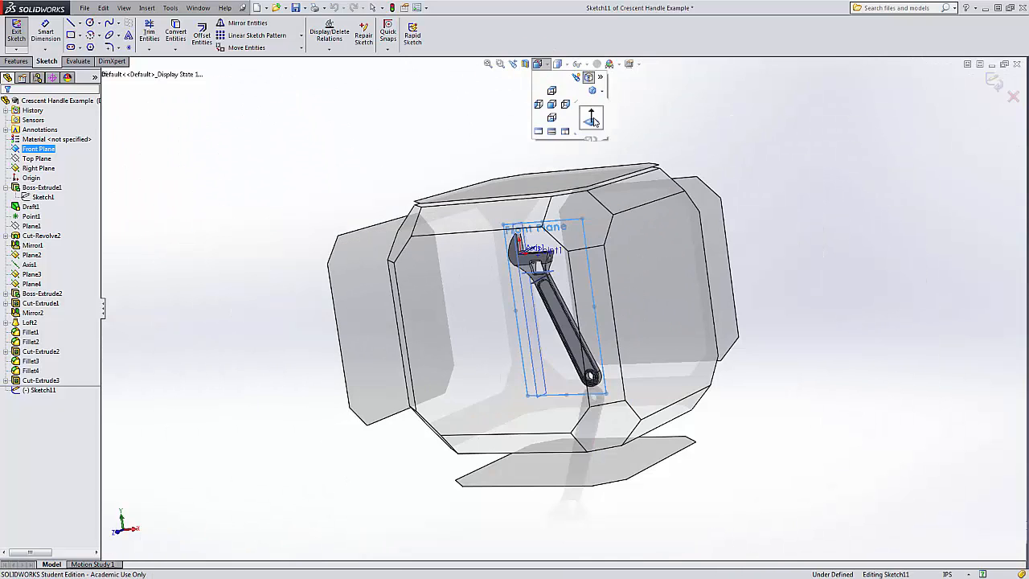
{"action": "left_click", "coordinate": [591, 118]}
{"action": "scroll", "coordinate": [494, 151], "scroll_direction": "down", "scroll_amount": 3}
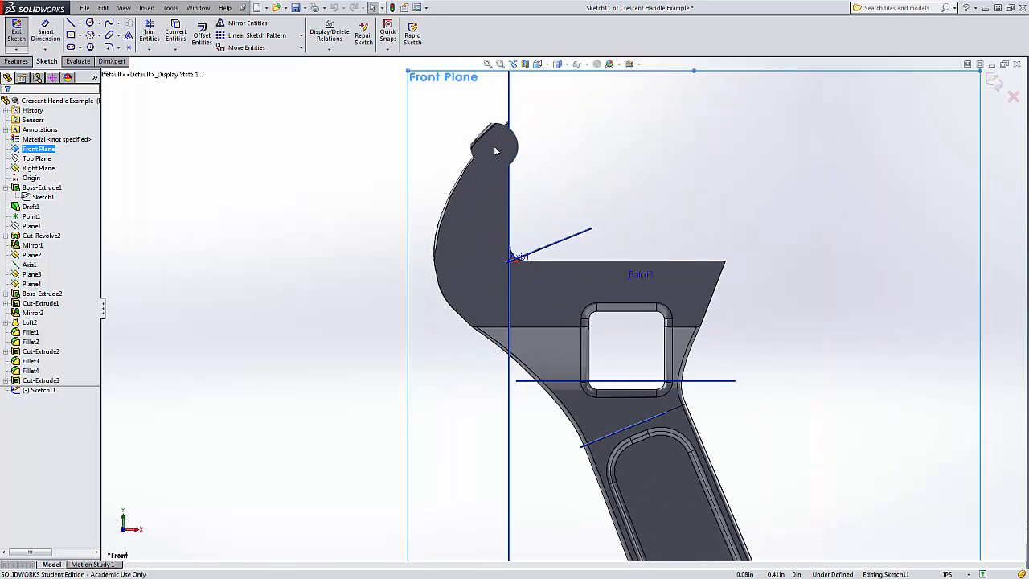
{"action": "scroll", "coordinate": [494, 151], "scroll_direction": "down", "scroll_amount": 2}
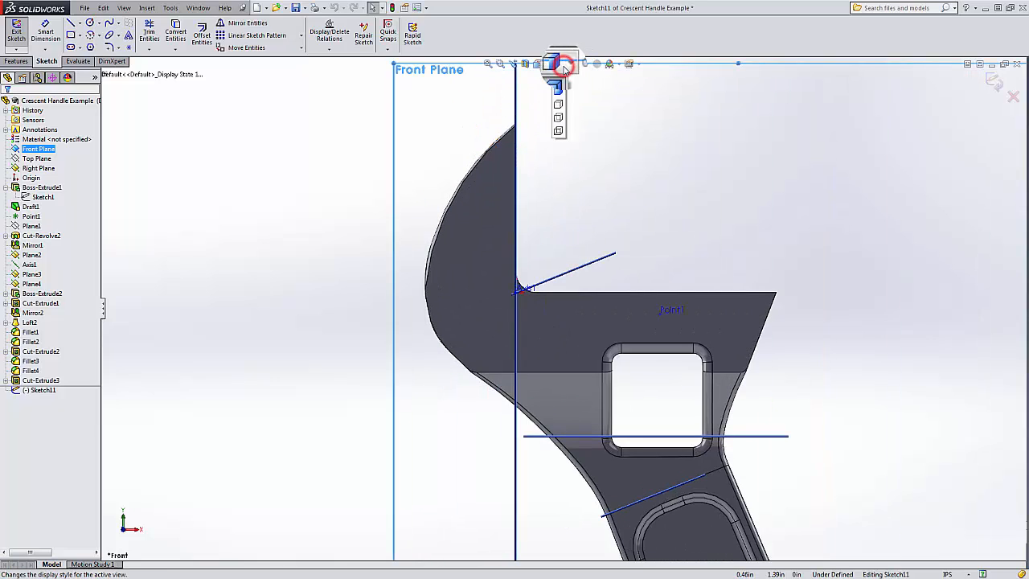
{"action": "left_click", "coordinate": [556, 119]}
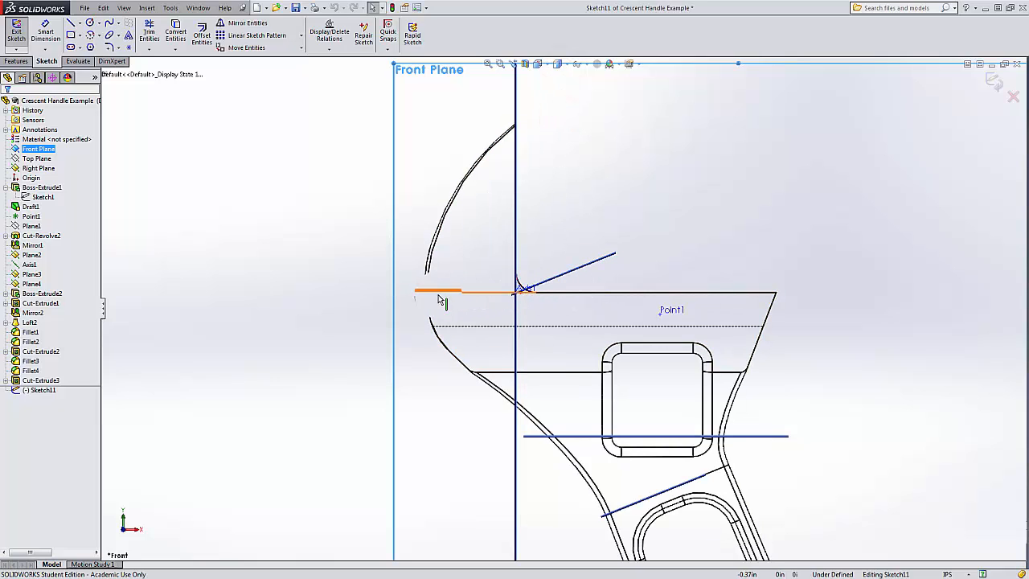
- Sketch a closed triangle from the slot's hidden edge endpoint on the jaw's back to the Right Plane, the fillet's lower end and back, base about 0.69 in
{"action": "left_click", "coordinate": [70, 22]}
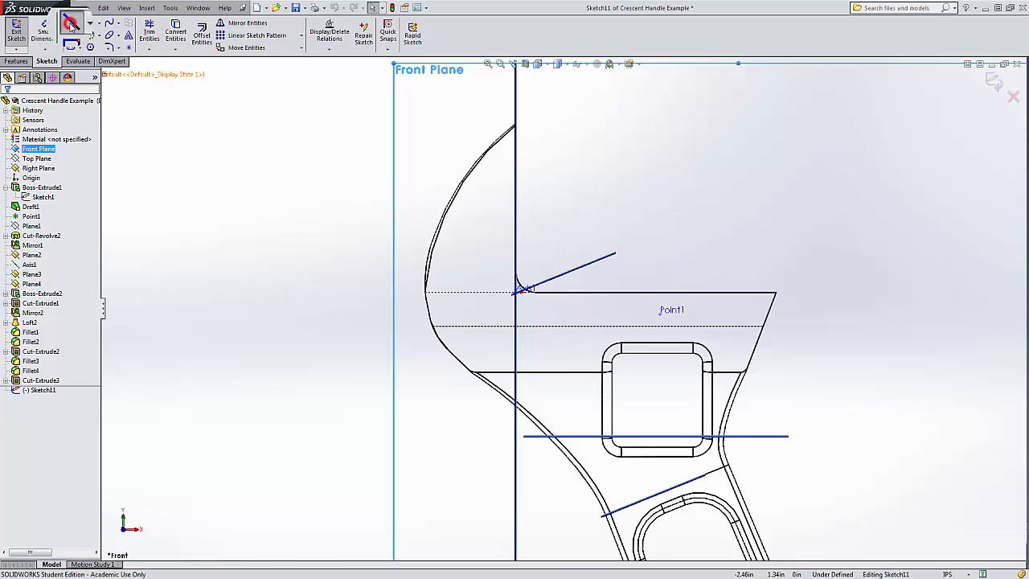
{"action": "scroll", "coordinate": [462, 273], "scroll_direction": "down", "scroll_amount": 5}
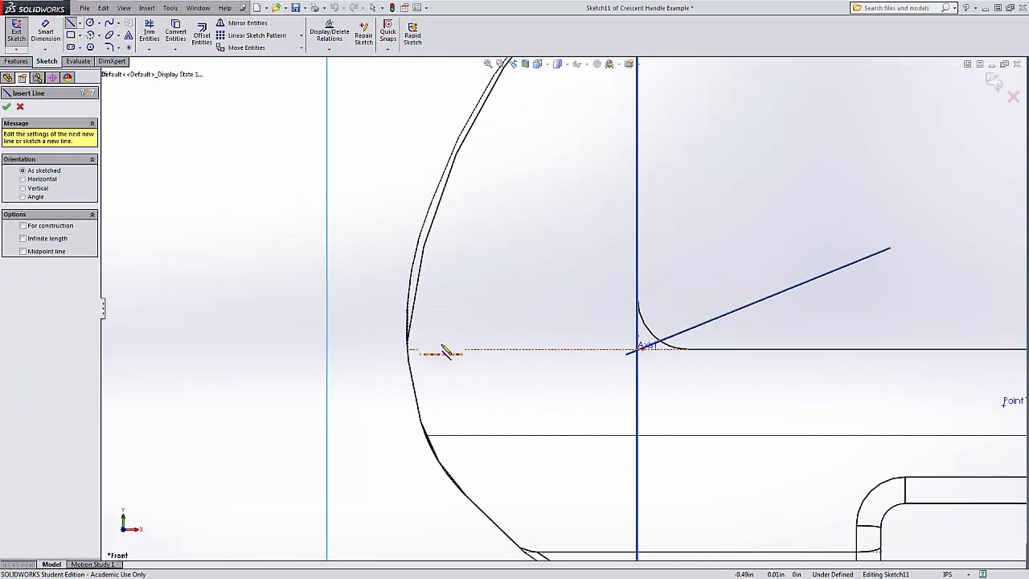
{"action": "scroll", "coordinate": [446, 352], "scroll_direction": "down", "scroll_amount": 3}
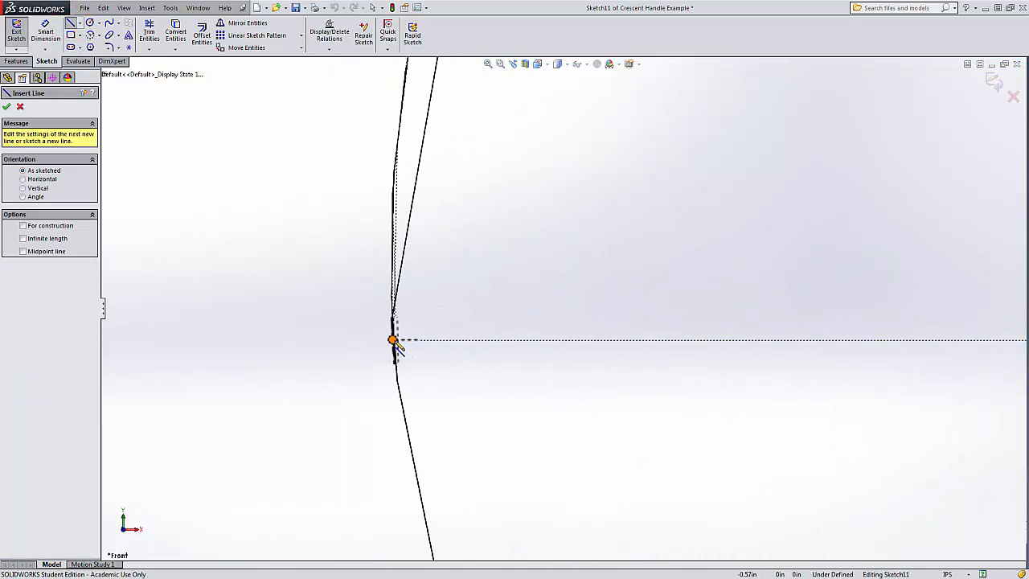
{"action": "left_click", "coordinate": [393, 339]}
{"action": "scroll", "coordinate": [393, 340], "scroll_direction": "up", "scroll_amount": 4}
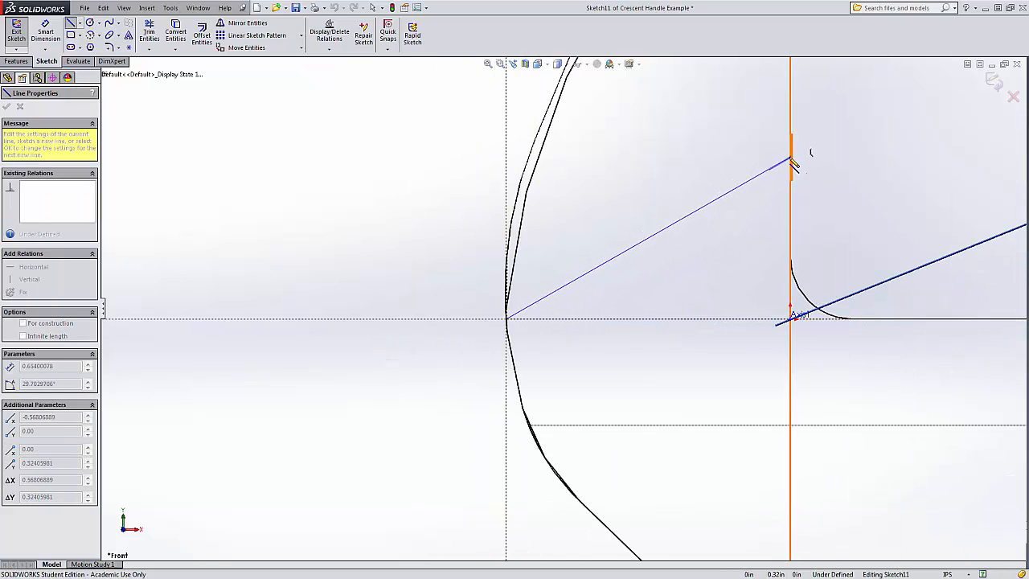
{"action": "left_click", "coordinate": [790, 158]}
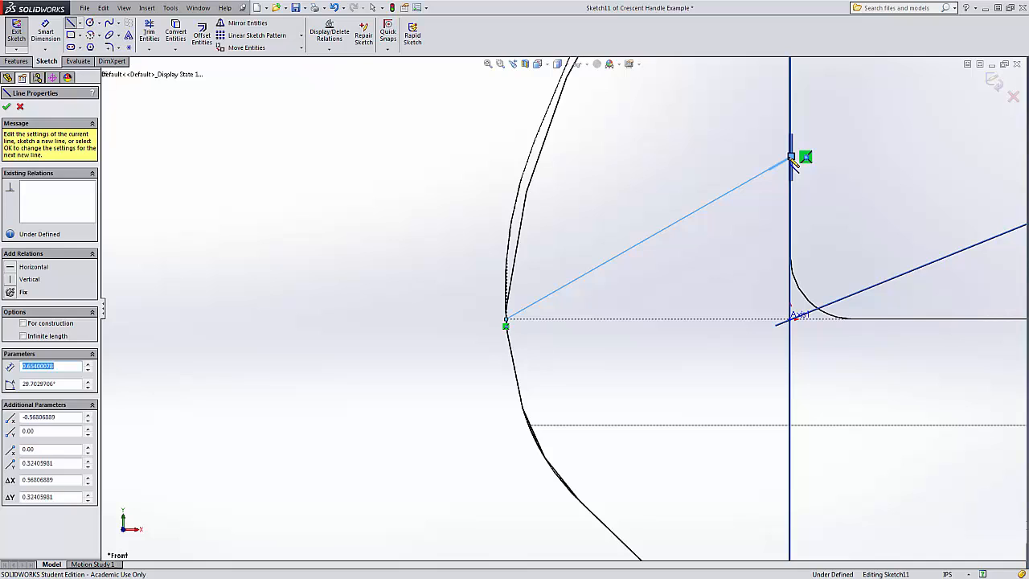
{"action": "scroll", "coordinate": [856, 314], "scroll_direction": "down", "scroll_amount": 5}
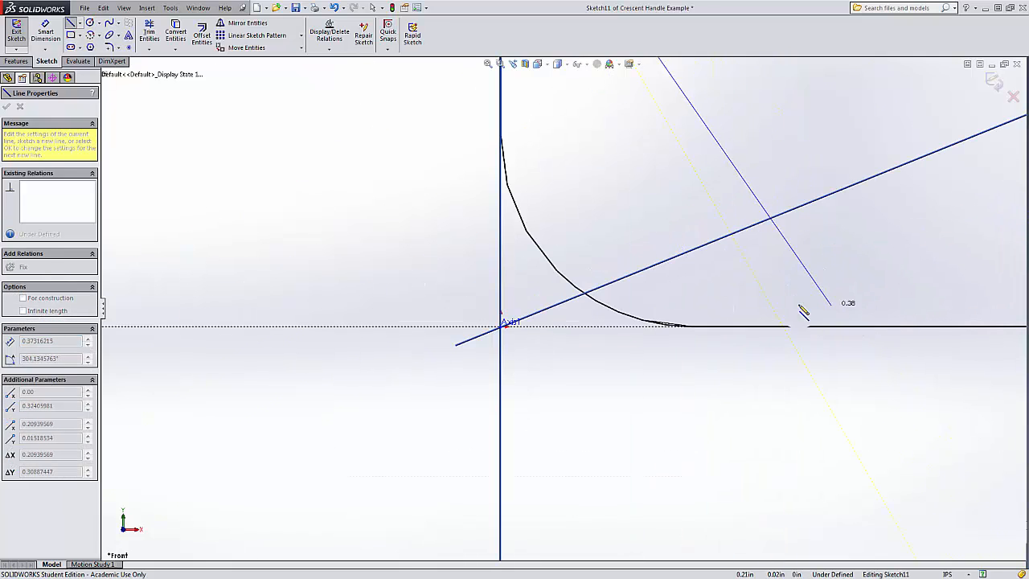
{"action": "left_click", "coordinate": [691, 325]}
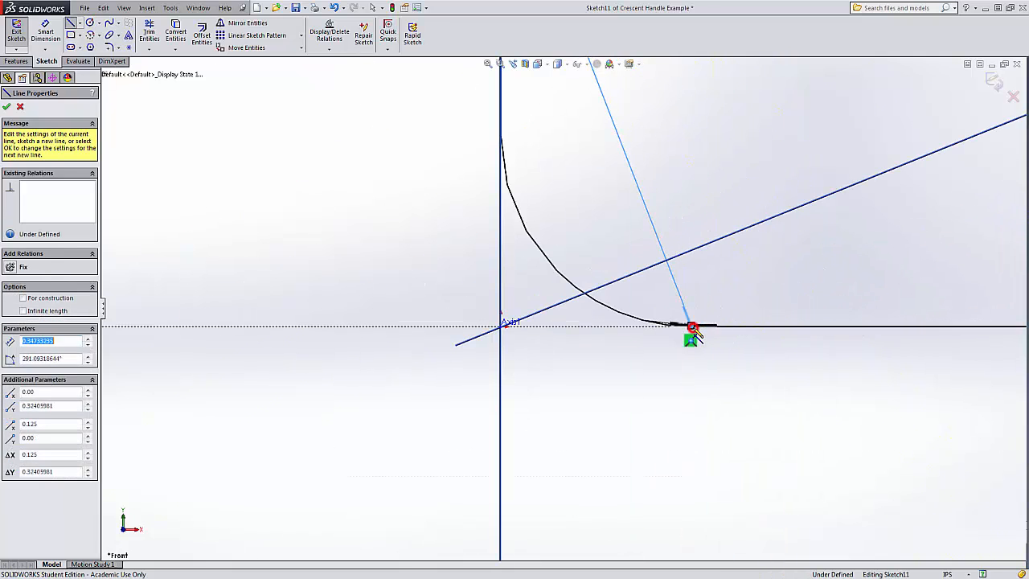
{"action": "scroll", "coordinate": [555, 301], "scroll_direction": "up", "scroll_amount": 4}
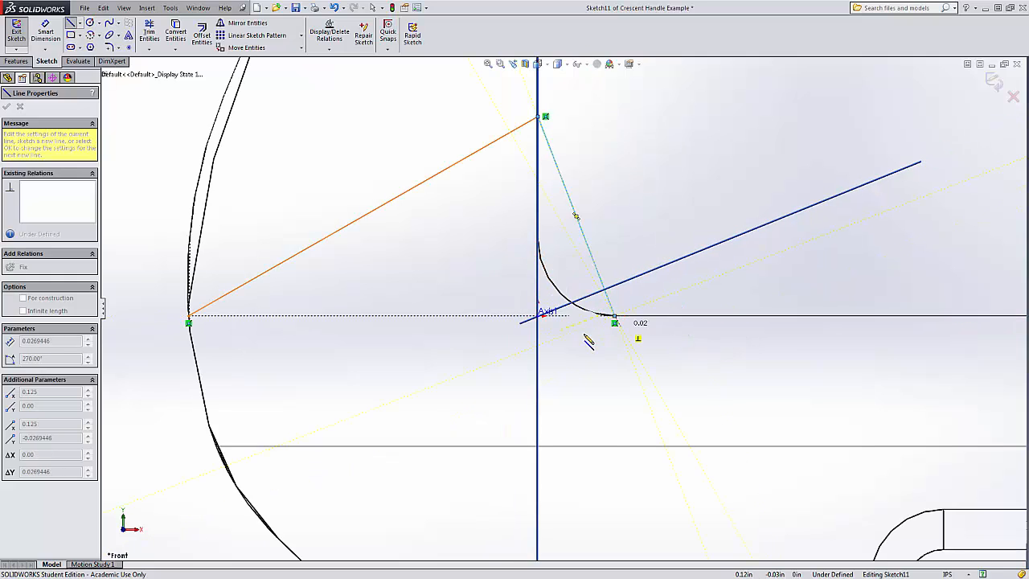
{"action": "left_click", "coordinate": [190, 322]}
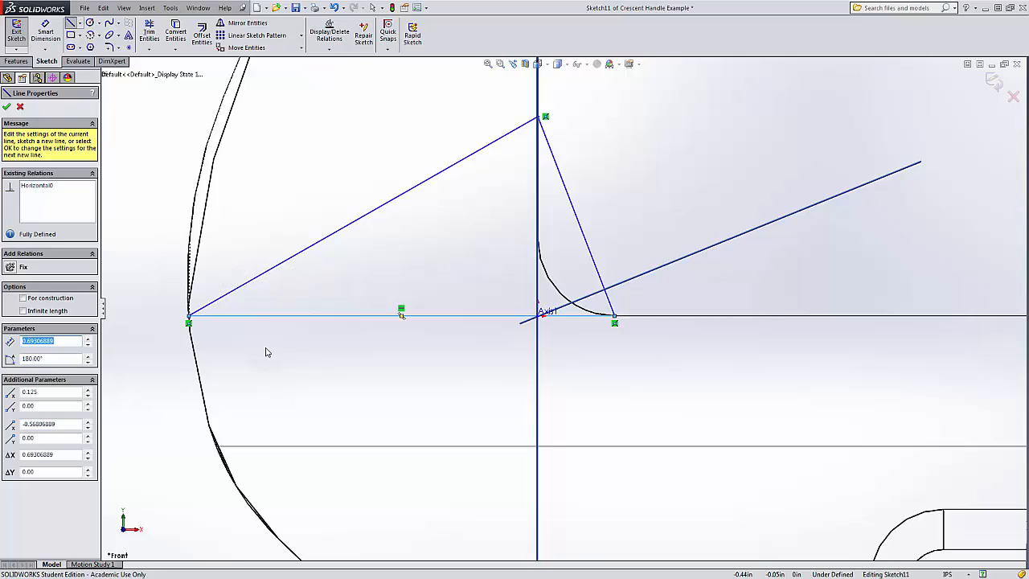
- Dimension the triangle's apex to 0.25 in above its base line and finish the sketch
{"action": "key", "text": "Escape"}
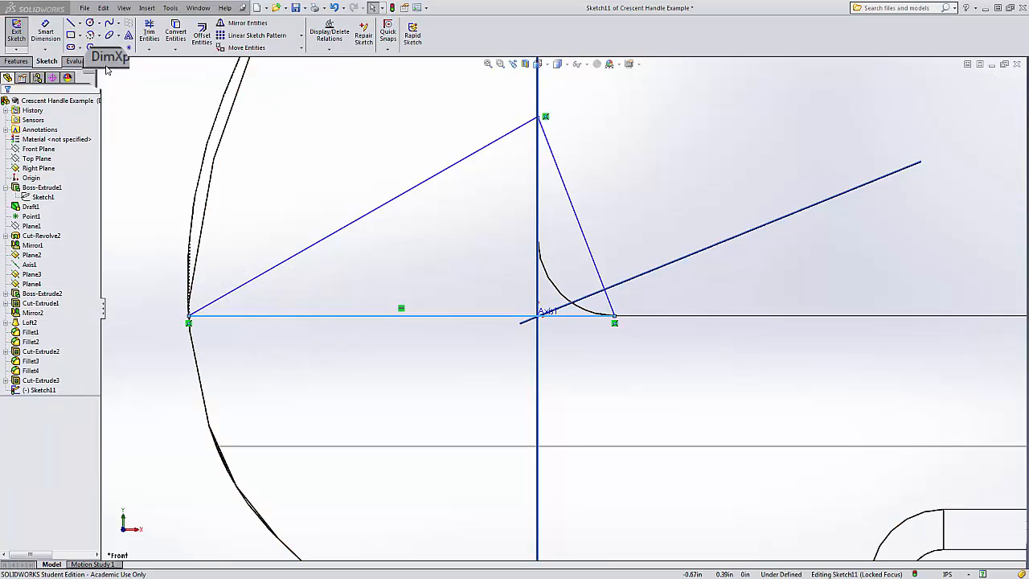
{"action": "left_click", "coordinate": [45, 34]}
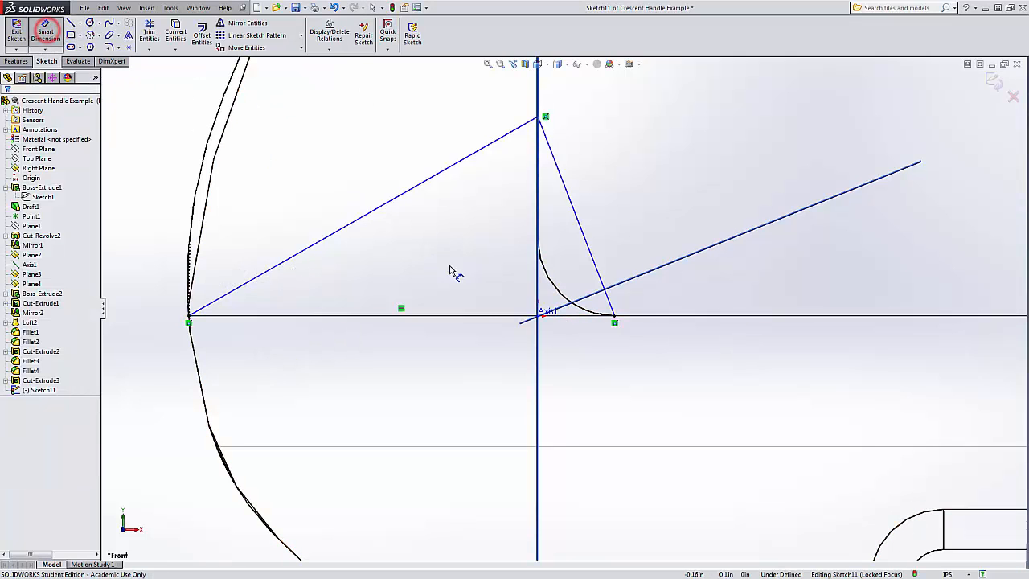
{"action": "left_click", "coordinate": [465, 314]}
{"action": "left_click", "coordinate": [537, 118]}
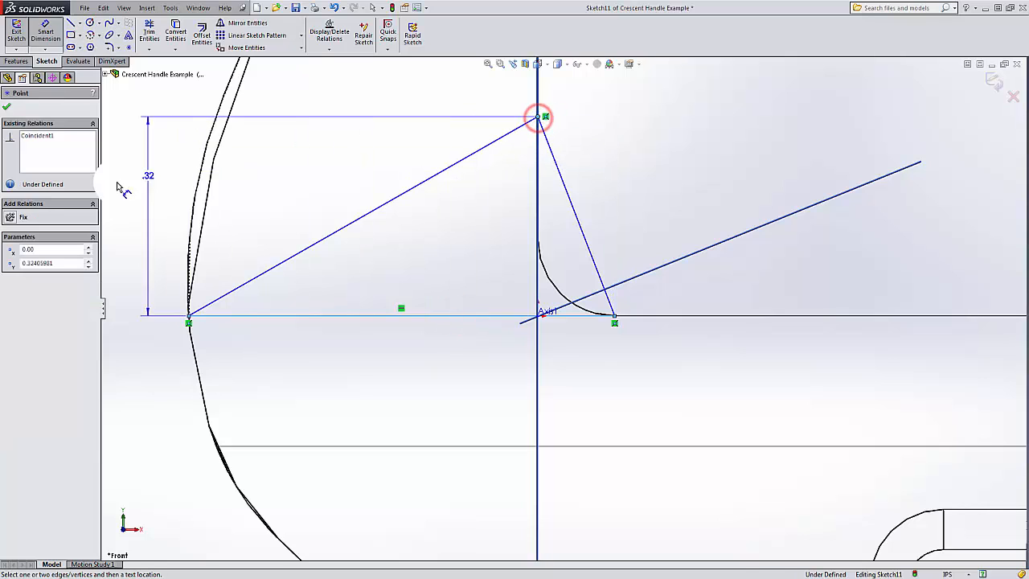
{"action": "left_click", "coordinate": [131, 188]}
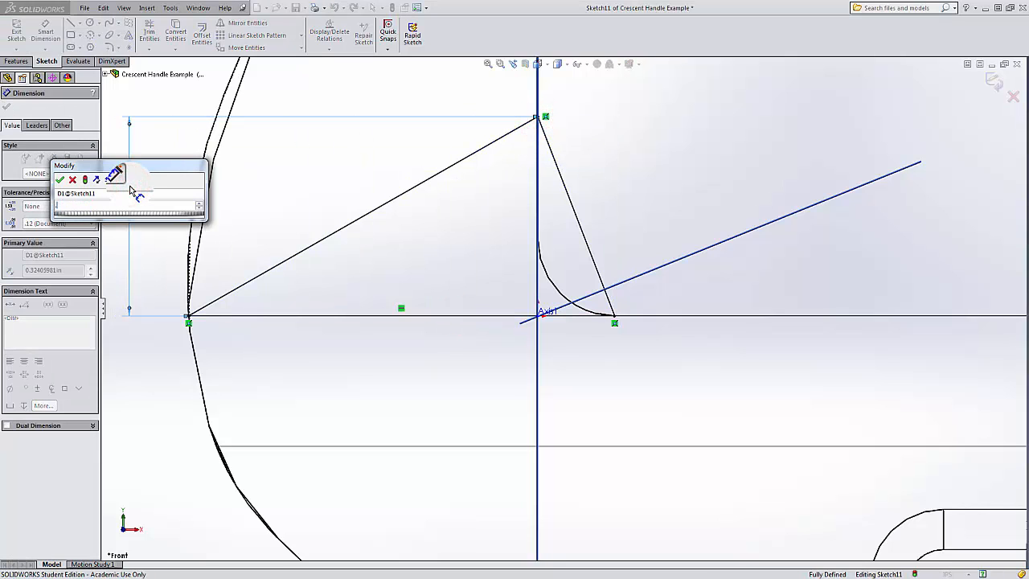
{"action": "type", "text": ".25"}
{"action": "key", "text": "Return"}
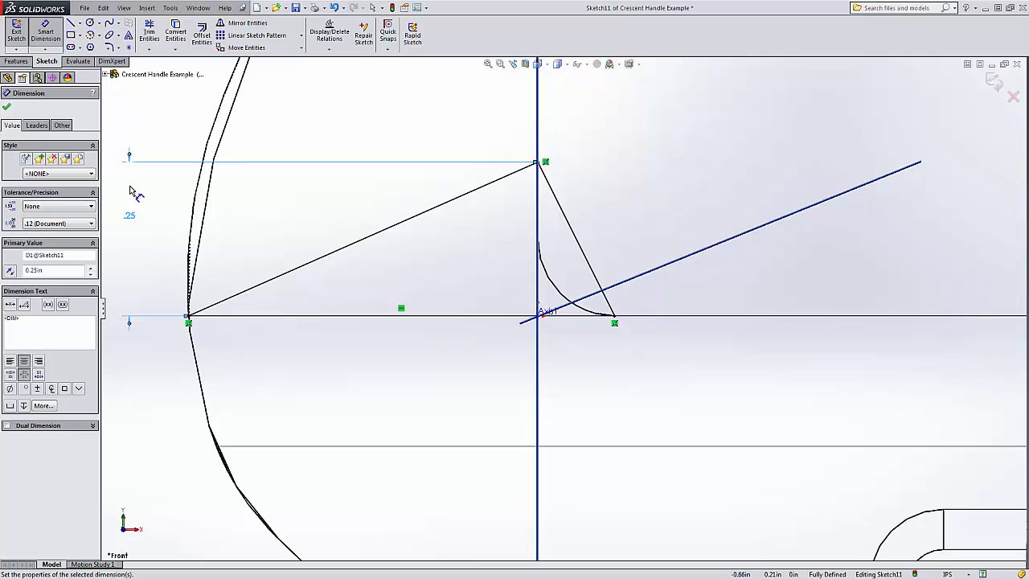
{"action": "left_click", "coordinate": [991, 81]}
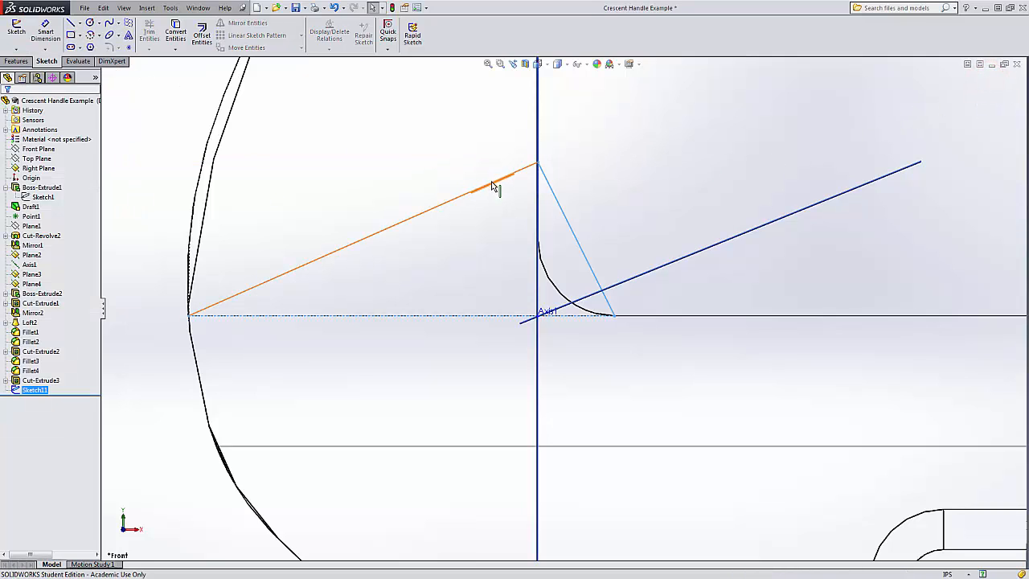
- Start an extruded cut from the triangle, ending Direction 1 Up To Surface at the slot's far side wall, with the model displayed shaded
{"action": "left_click", "coordinate": [19, 61]}
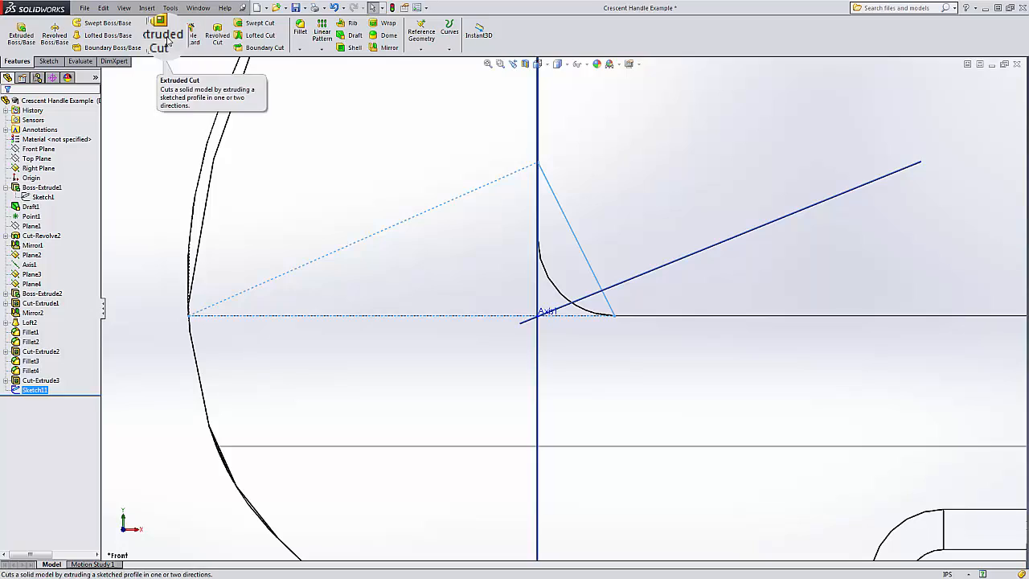
{"action": "left_click", "coordinate": [167, 38]}
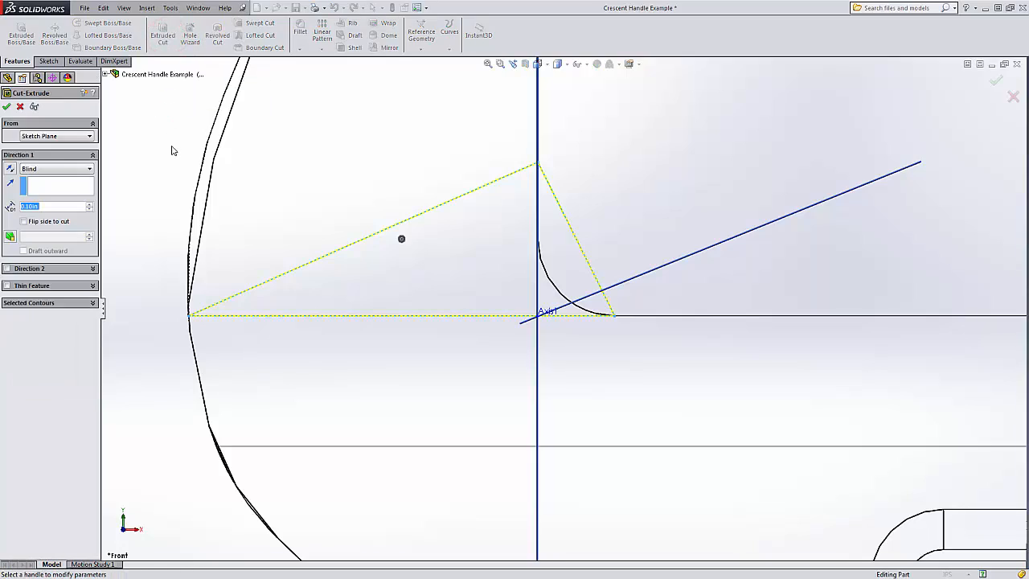
{"action": "middle_click_drag", "start_coordinate": [171, 150], "coordinate": [143, 197]}
{"action": "left_click", "coordinate": [76, 169]}
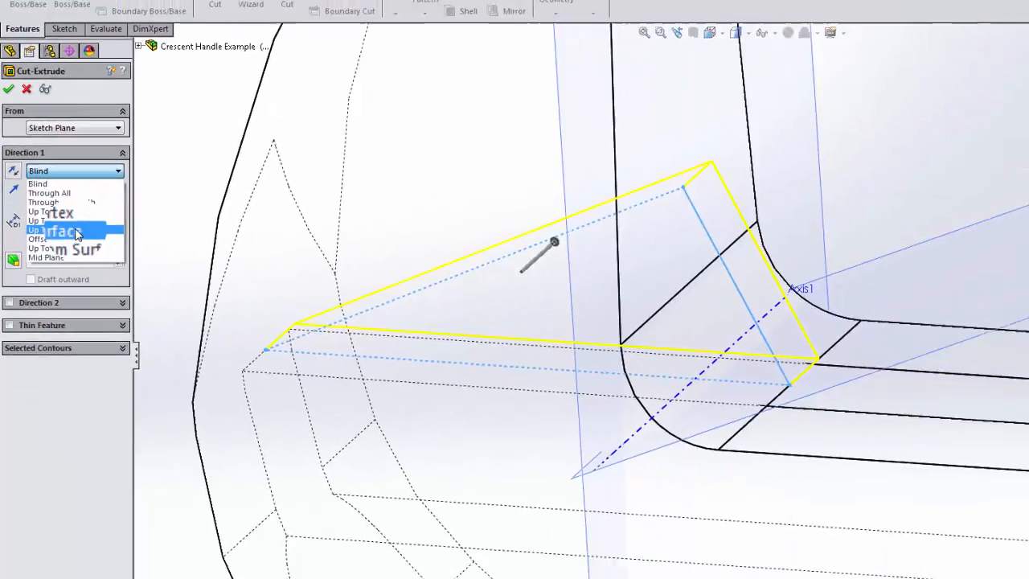
{"action": "left_click", "coordinate": [80, 263]}
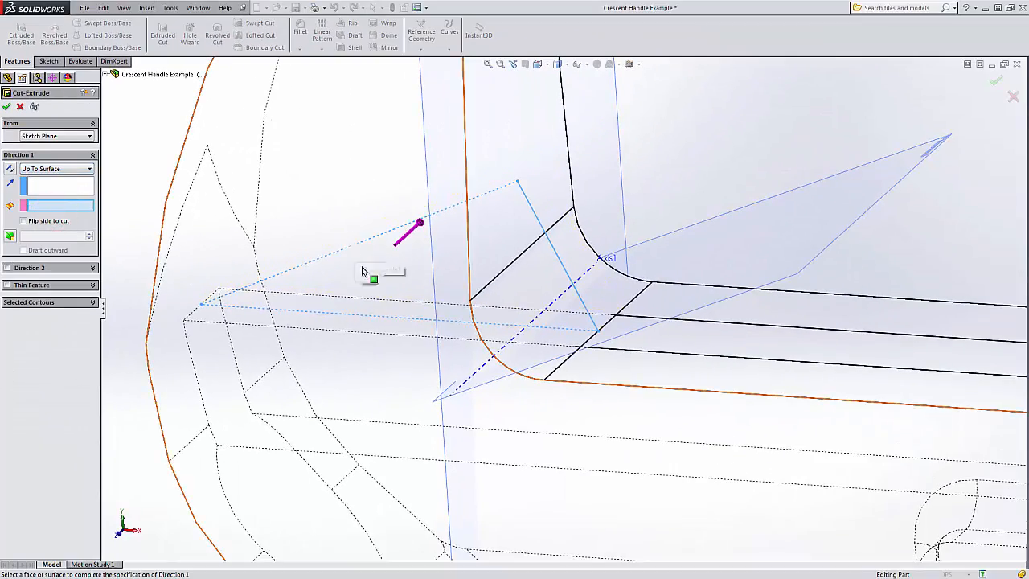
{"action": "left_click", "coordinate": [558, 64]}
{"action": "left_click", "coordinate": [555, 83]}
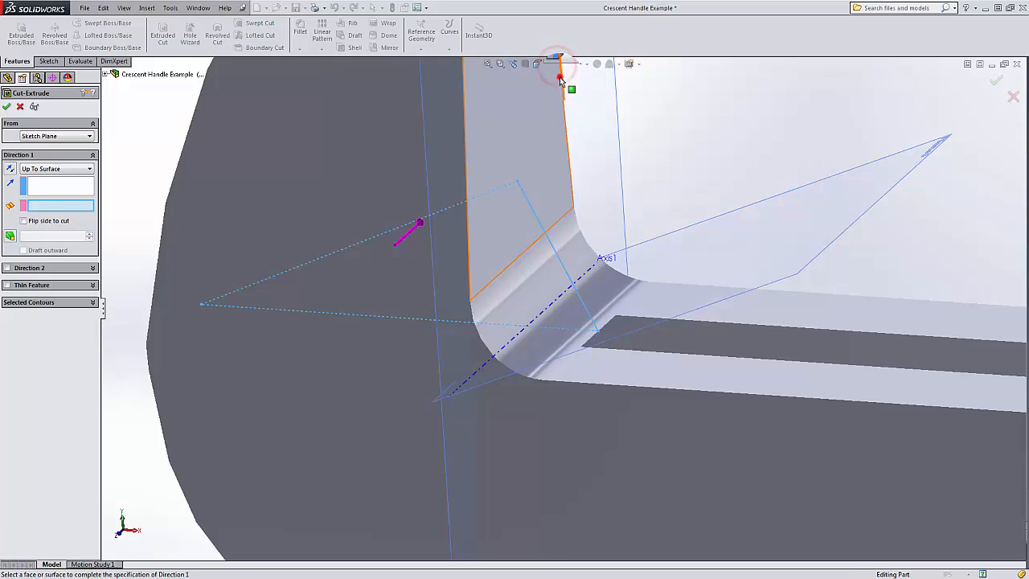
{"action": "mouse_move", "coordinate": [742, 346]}
{"action": "middle_mouse_down"}
{"action": "mouse_move", "coordinate": [734, 366]}
{"action": "mouse_move", "coordinate": [737, 352]}
{"action": "middle_mouse_up"}
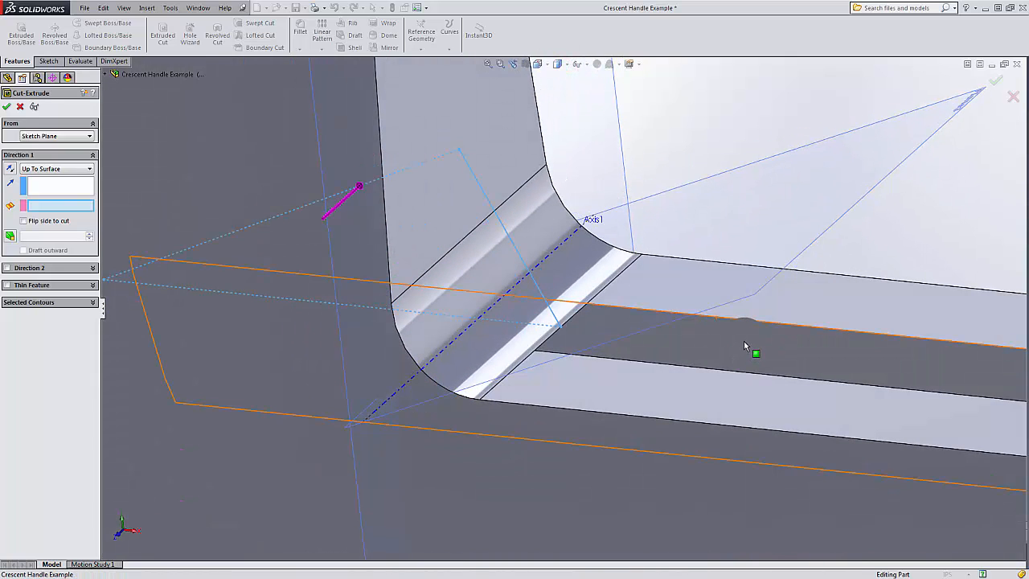
{"action": "left_click", "coordinate": [744, 340]}
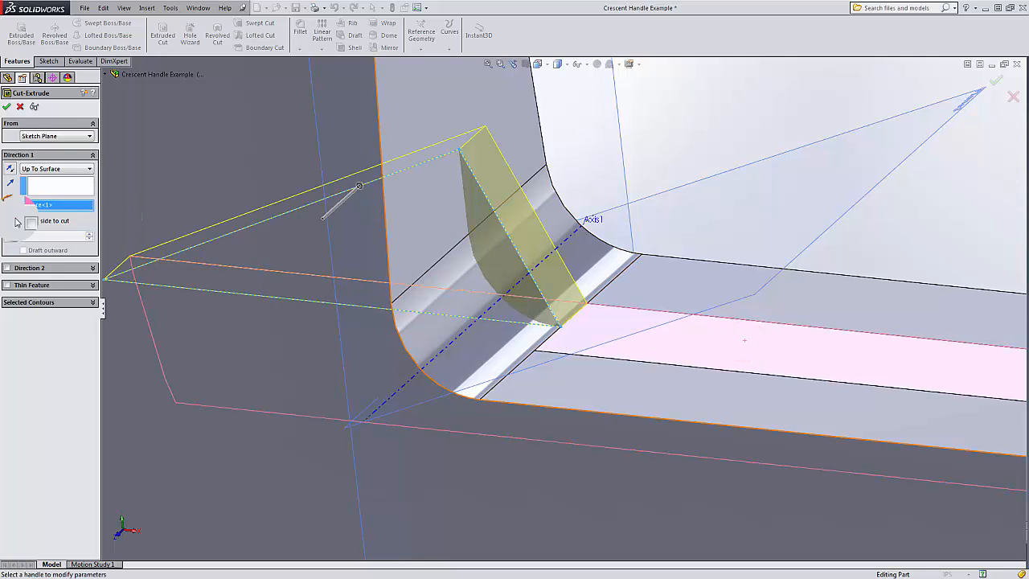
- Enable Direction 2 of the cut, end it Up To Surface at the slot's opposite side wall, and accept the cut
{"action": "left_click", "coordinate": [6, 268]}
{"action": "left_click", "coordinate": [57, 280]}
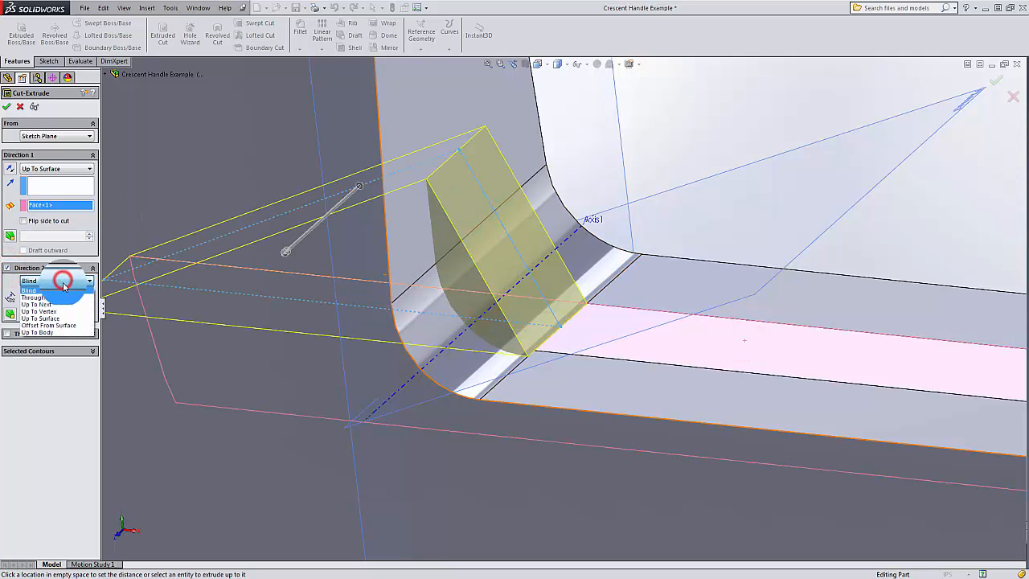
{"action": "left_click", "coordinate": [59, 319]}
{"action": "middle_click_drag", "start_coordinate": [661, 342], "coordinate": [566, 406]}
{"action": "left_click", "coordinate": [552, 395]}
{"action": "scroll", "coordinate": [554, 389], "scroll_direction": "up", "scroll_amount": 5}
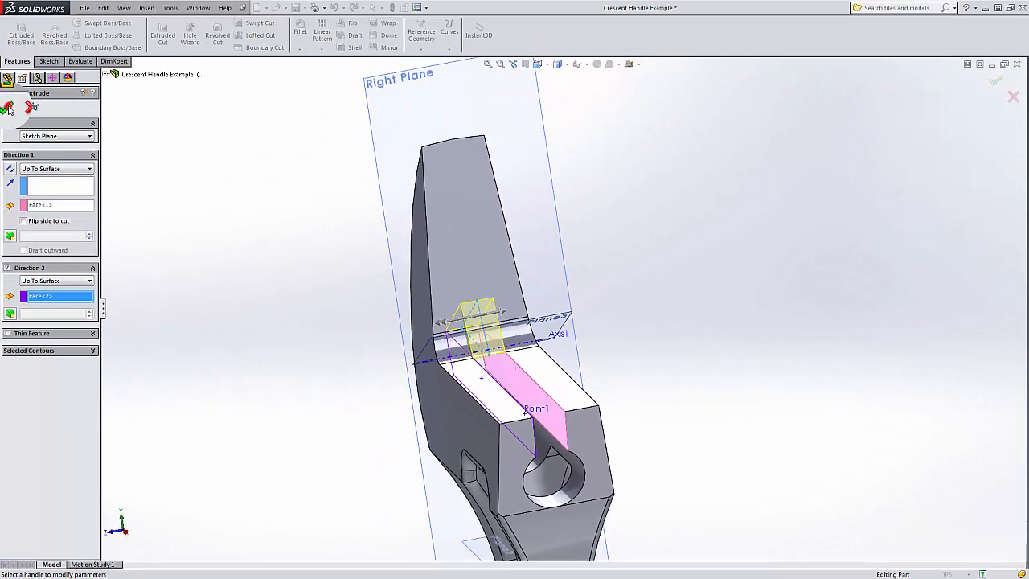
{"action": "left_click", "coordinate": [8, 109]}
- Examine the new cut at the base of the jaw from several angles
{"action": "middle_click_drag", "start_coordinate": [346, 338], "coordinate": [378, 337]}
{"action": "left_click", "coordinate": [433, 458]}
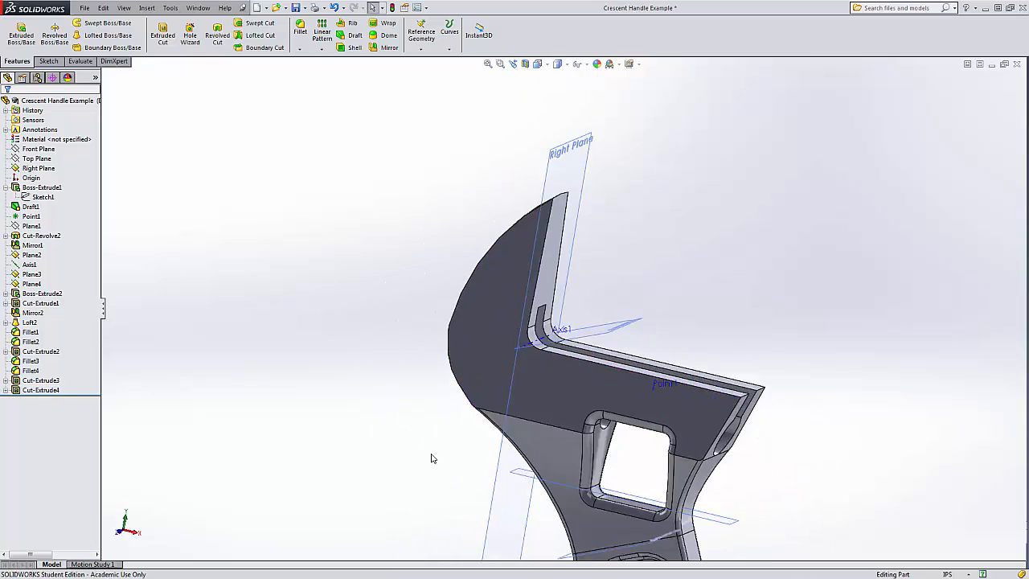
{"action": "middle_click_drag", "start_coordinate": [432, 458], "coordinate": [630, 406]}
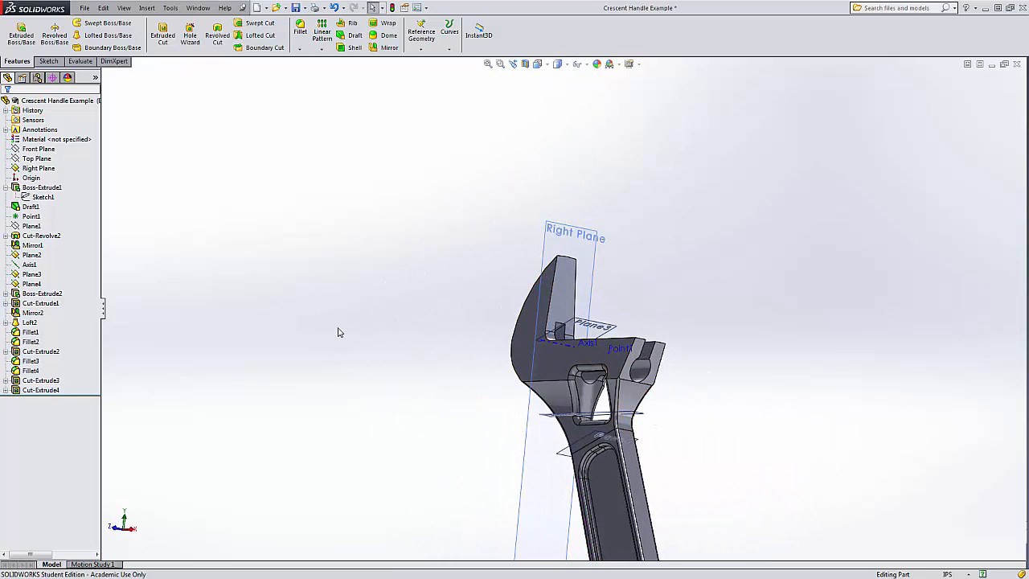
{"action": "middle_click_drag", "start_coordinate": [340, 324], "coordinate": [322, 375]}
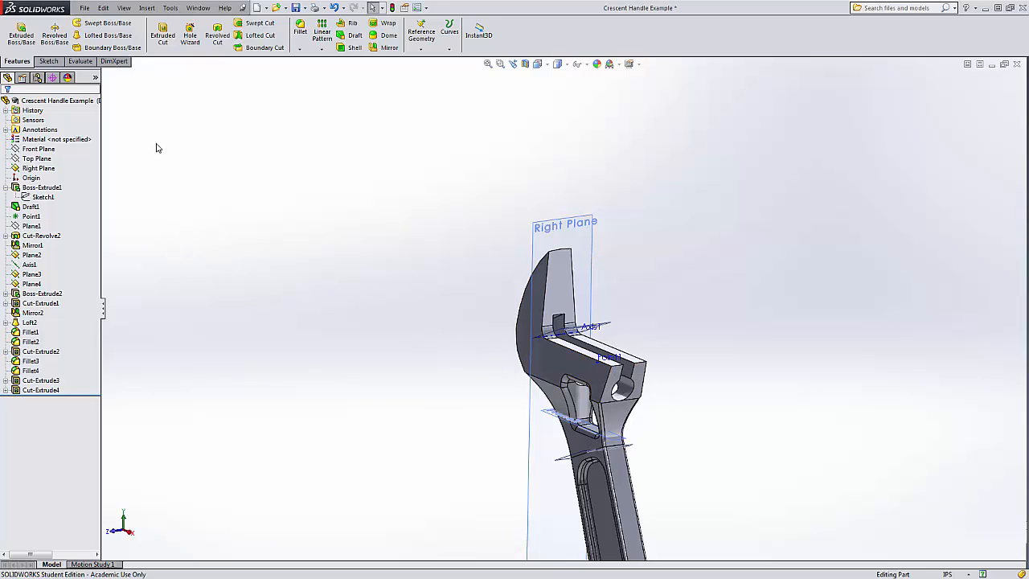
- Sketch a circle about 0.24 in in diameter on the flat inner side wall of the head's window, centred below the keyhole
{"action": "left_click", "coordinate": [46, 60]}
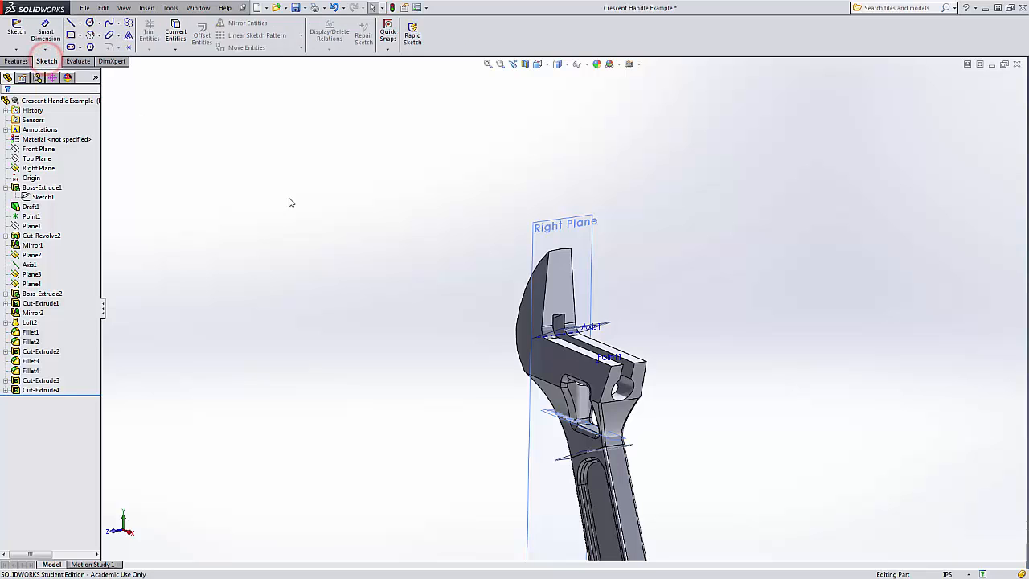
{"action": "mouse_move", "coordinate": [360, 254]}
{"action": "middle_mouse_down"}
{"action": "mouse_move", "coordinate": [363, 271]}
{"action": "mouse_move", "coordinate": [446, 290]}
{"action": "middle_mouse_up"}
{"action": "middle_click_drag", "start_coordinate": [391, 178], "coordinate": [375, 115]}
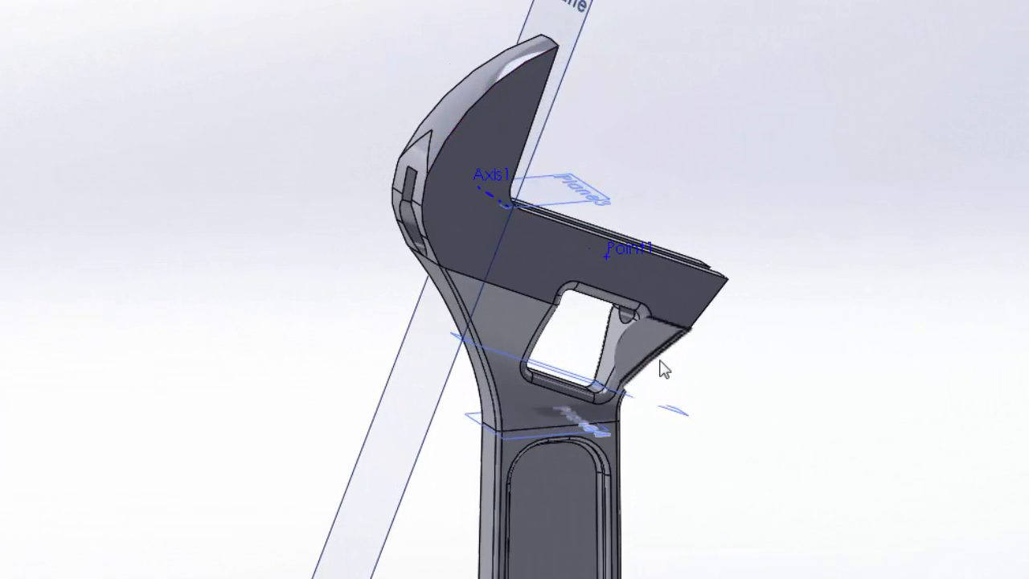
{"action": "left_click", "coordinate": [620, 347]}
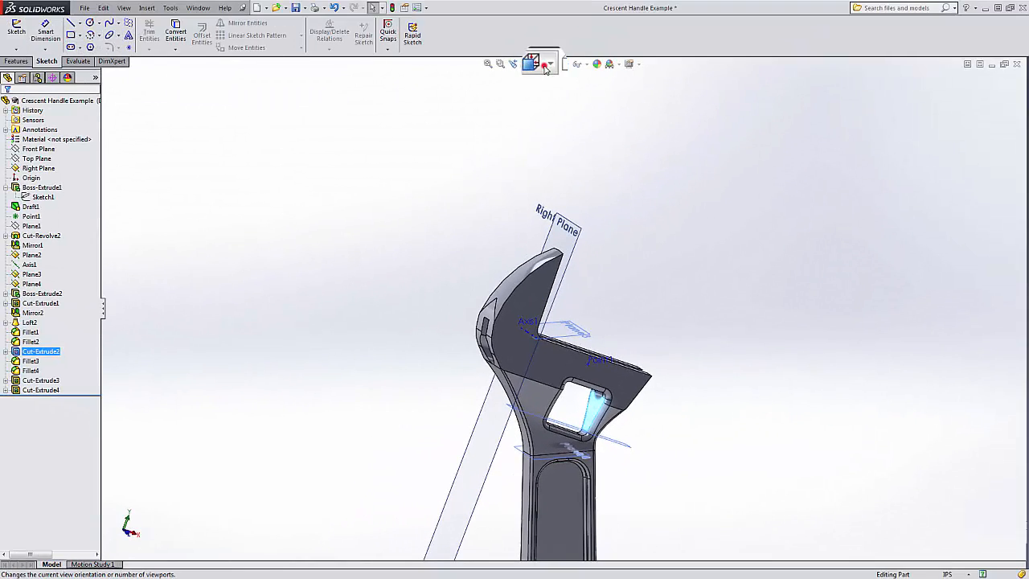
{"action": "left_click", "coordinate": [545, 67]}
{"action": "left_click", "coordinate": [595, 123]}
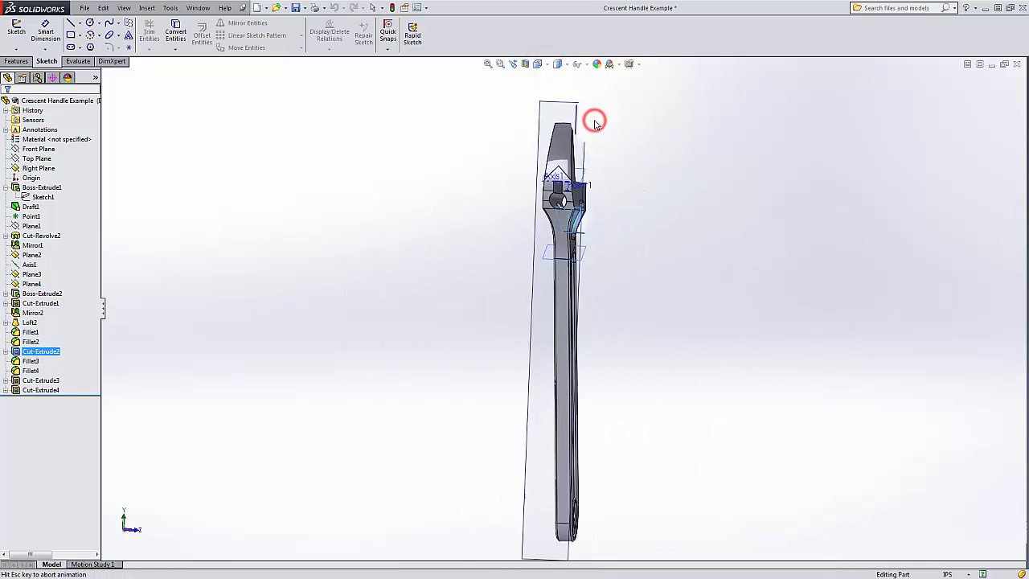
{"action": "scroll", "coordinate": [523, 225], "scroll_direction": "down", "scroll_amount": 4}
{"action": "scroll", "coordinate": [523, 225], "scroll_direction": "down", "scroll_amount": 2}
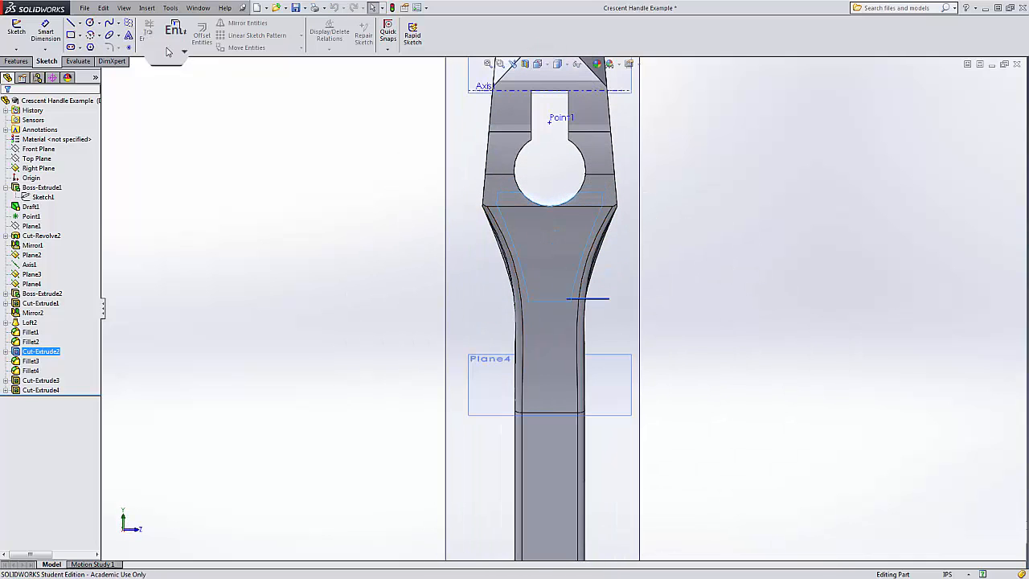
{"action": "left_click", "coordinate": [89, 23]}
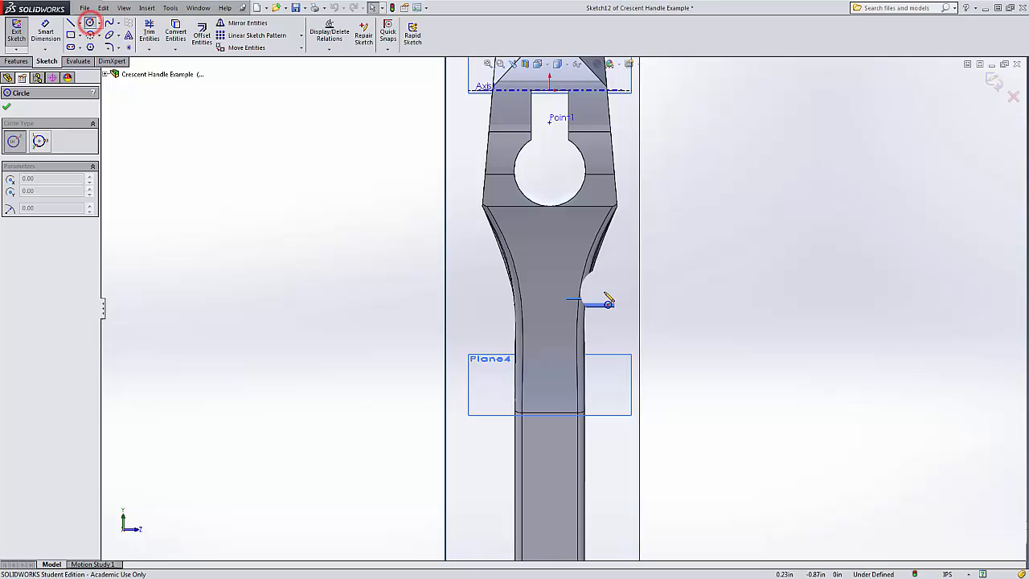
{"action": "left_click", "coordinate": [550, 253]}
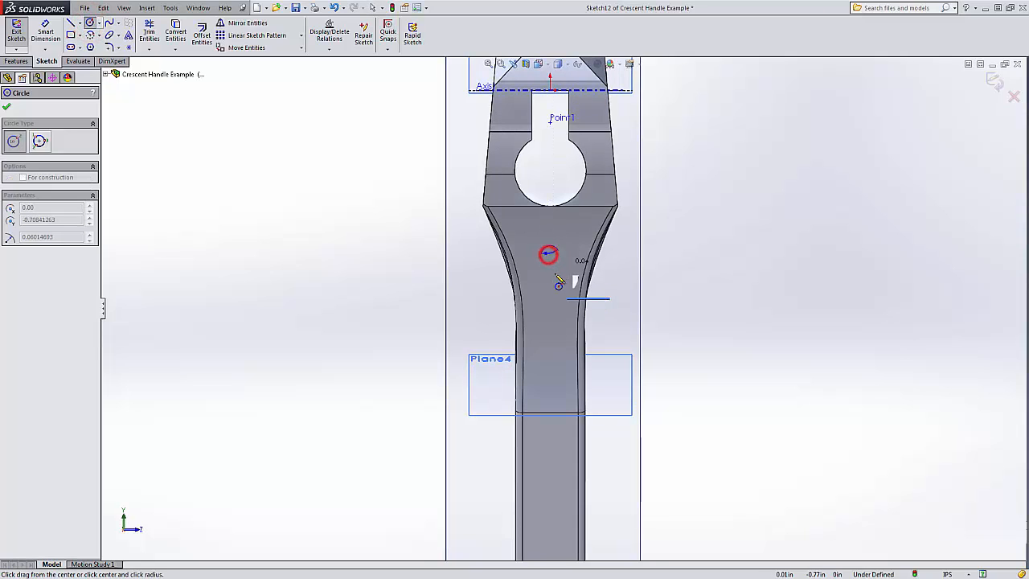
{"action": "left_click", "coordinate": [551, 281]}
- Set the diameter of the circle on the window's inner wall to 0.21 in
{"action": "left_click", "coordinate": [40, 34]}
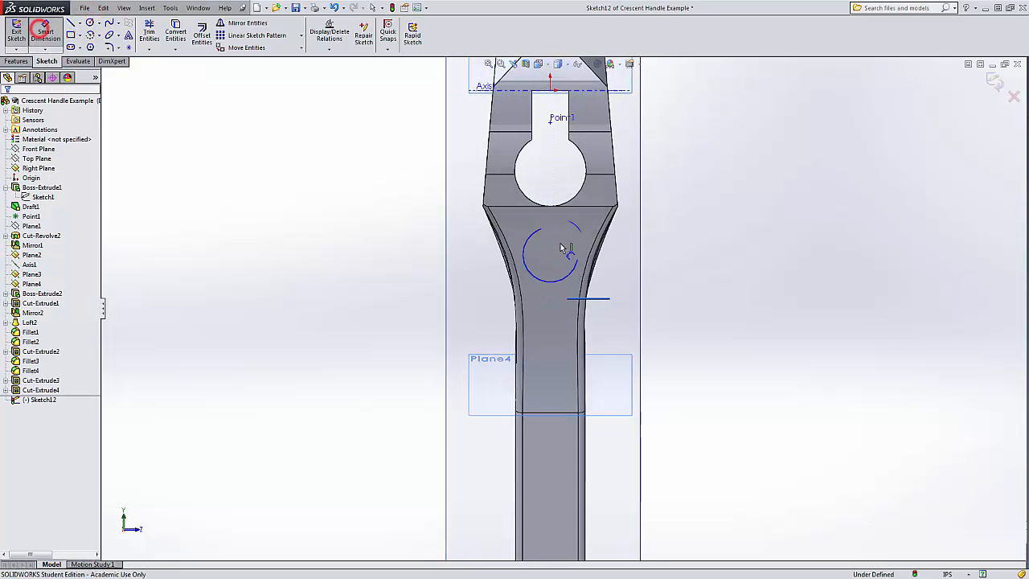
{"action": "left_click", "coordinate": [577, 251]}
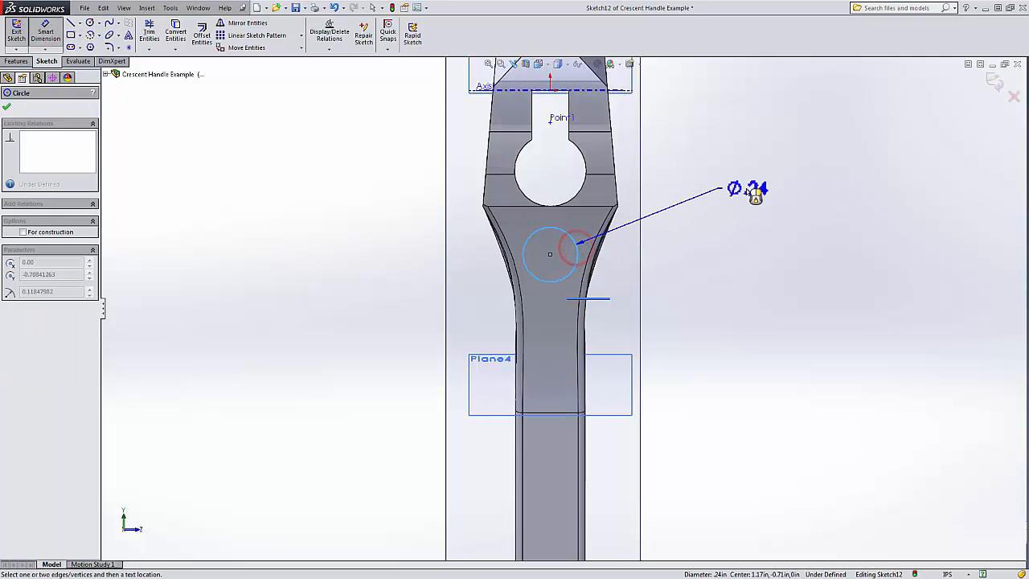
{"action": "left_click", "coordinate": [744, 188]}
{"action": "type", "text": ".21"}
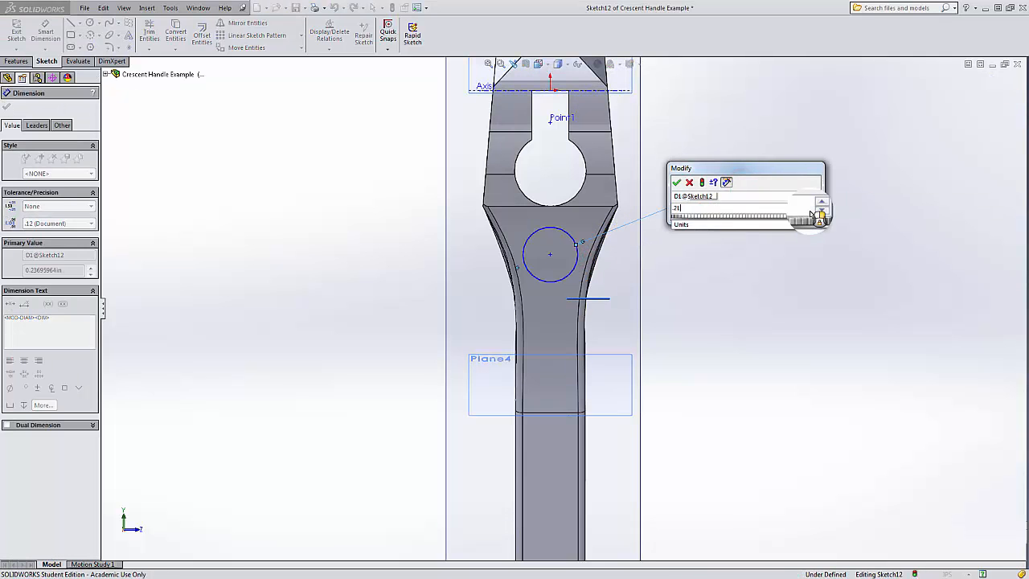
{"action": "key", "text": "Return"}
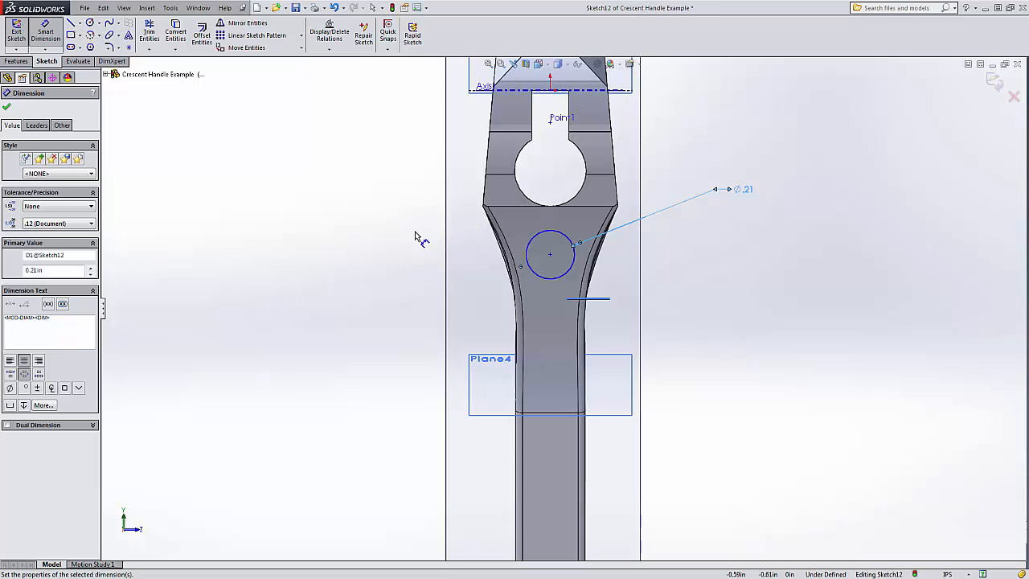
{"action": "key", "text": "Escape"}
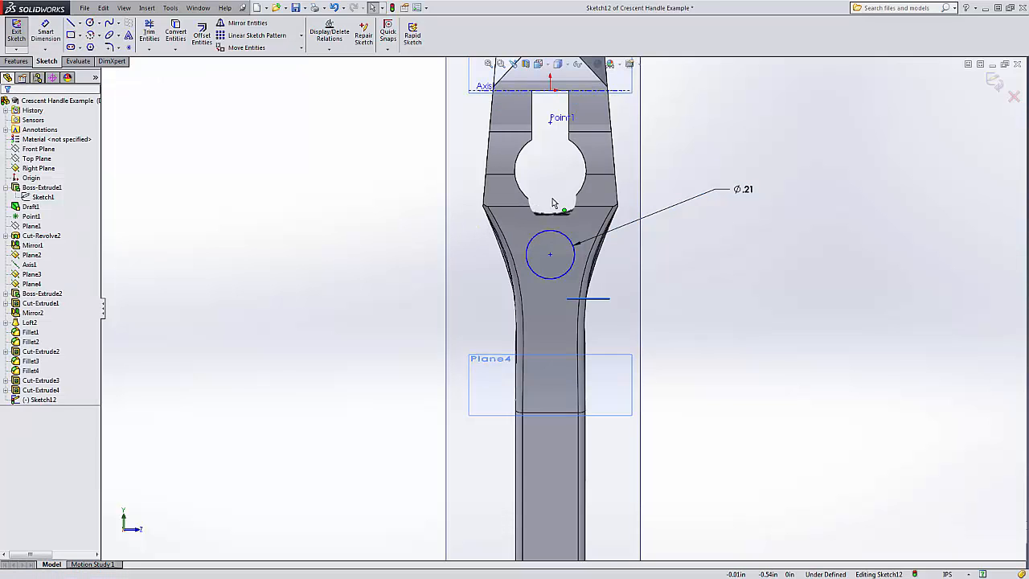
- Add a Vertical relation between the origin and the circle's centre, and check the alignment against the Front Plane
{"action": "left_click", "coordinate": [551, 90]}
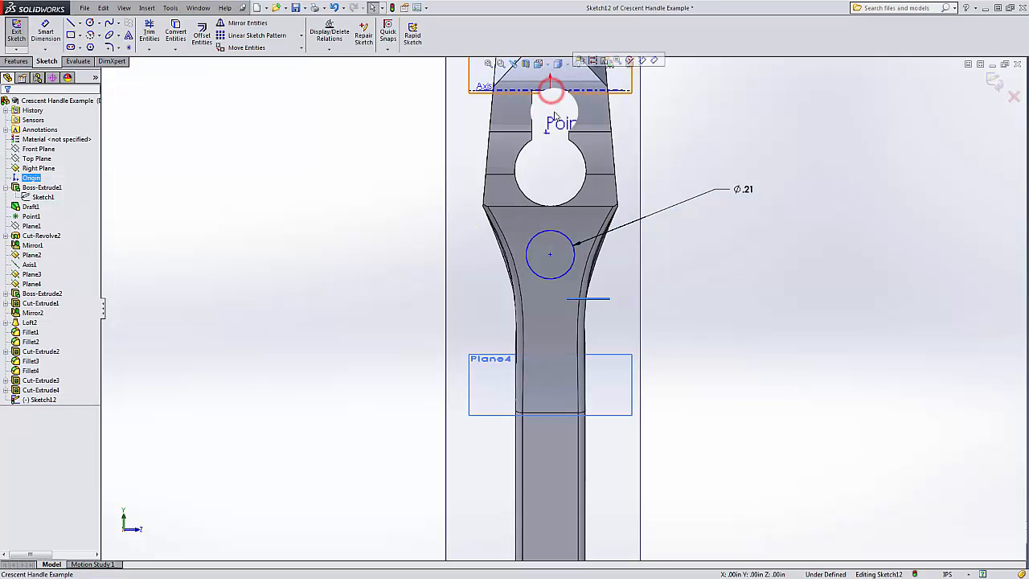
{"action": "left_click", "coordinate": [549, 254], "text": "ctrl"}
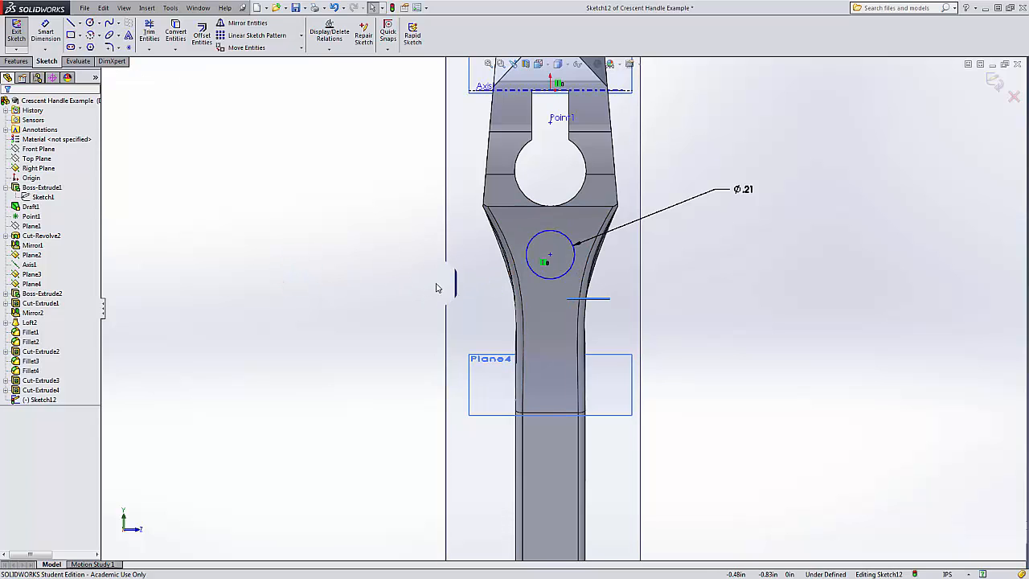
{"action": "left_click", "coordinate": [52, 150]}
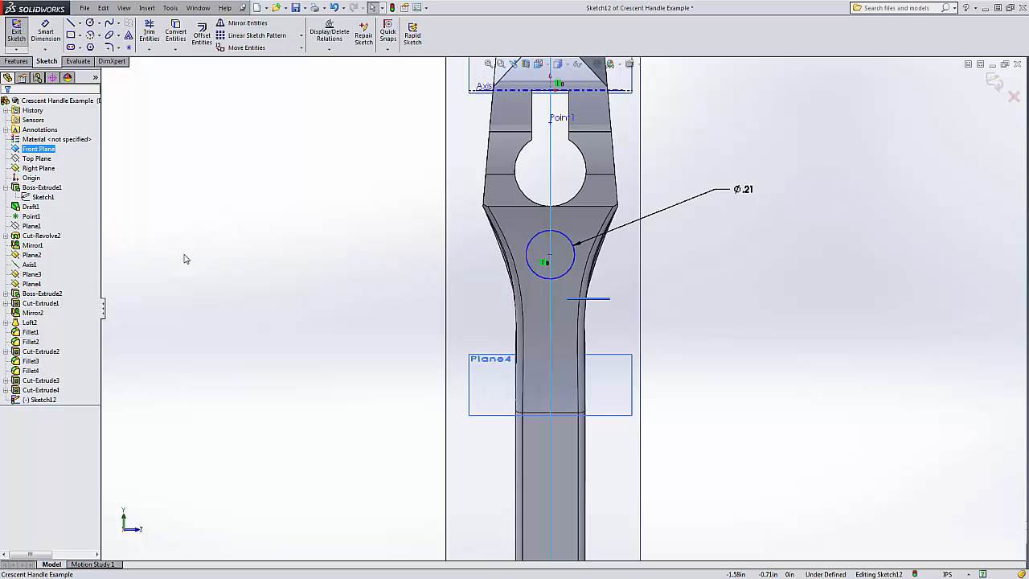
{"action": "left_click", "coordinate": [276, 260]}
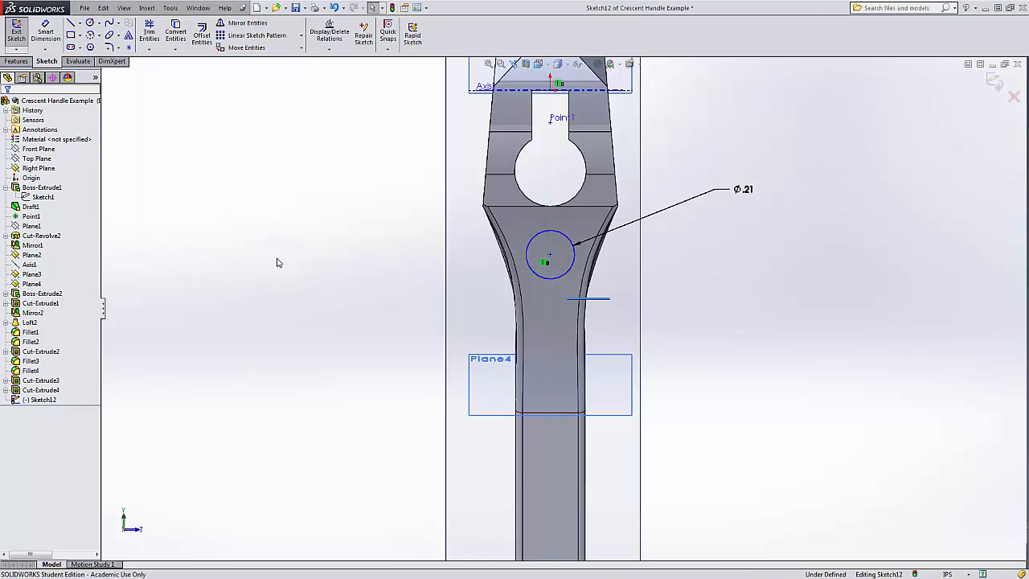
{"action": "middle_click_drag", "start_coordinate": [376, 266], "coordinate": [431, 285]}
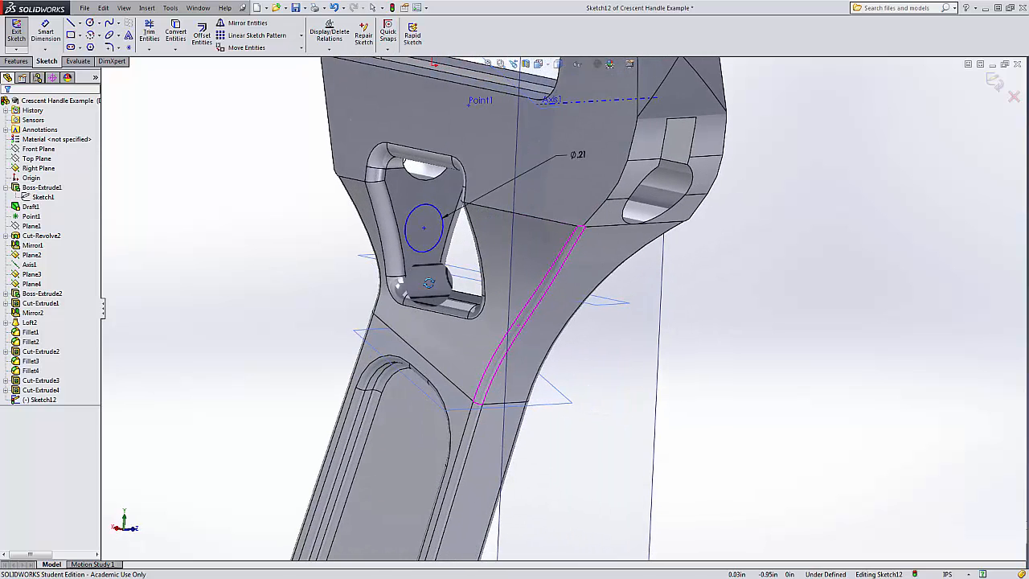
- Add a dimension between the Top Plane and the centre of the circle on the window's inner wall
{"action": "left_click", "coordinate": [45, 34]}
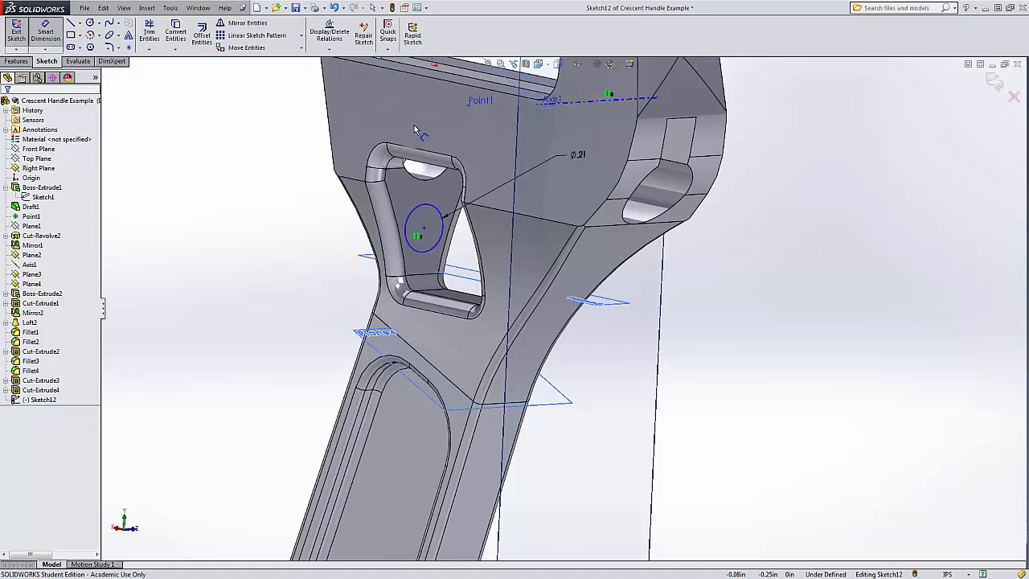
{"action": "middle_click_drag", "start_coordinate": [416, 130], "coordinate": [479, 177]}
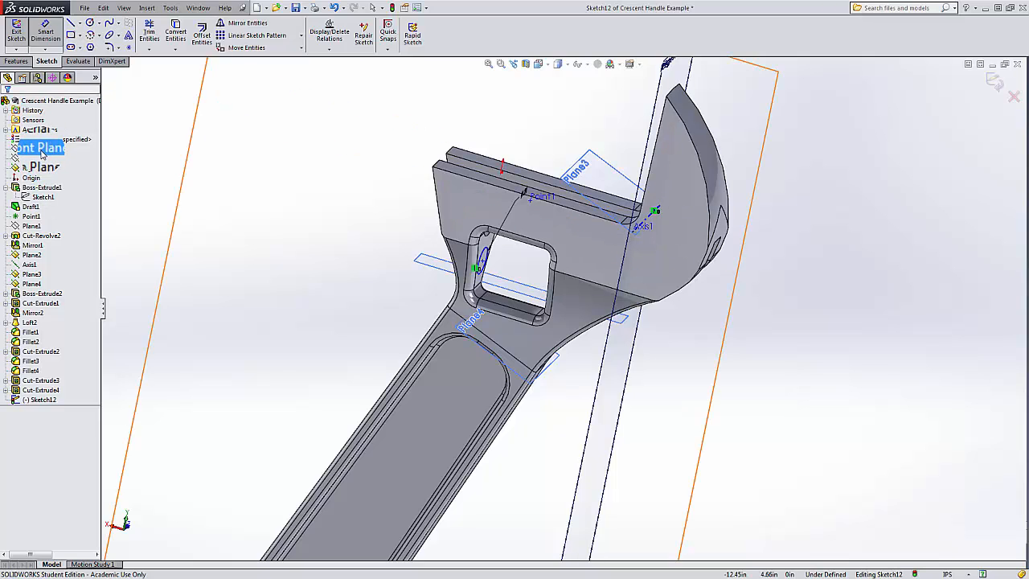
{"action": "left_click", "coordinate": [38, 159]}
{"action": "scroll", "coordinate": [484, 287], "scroll_direction": "down", "scroll_amount": 2}
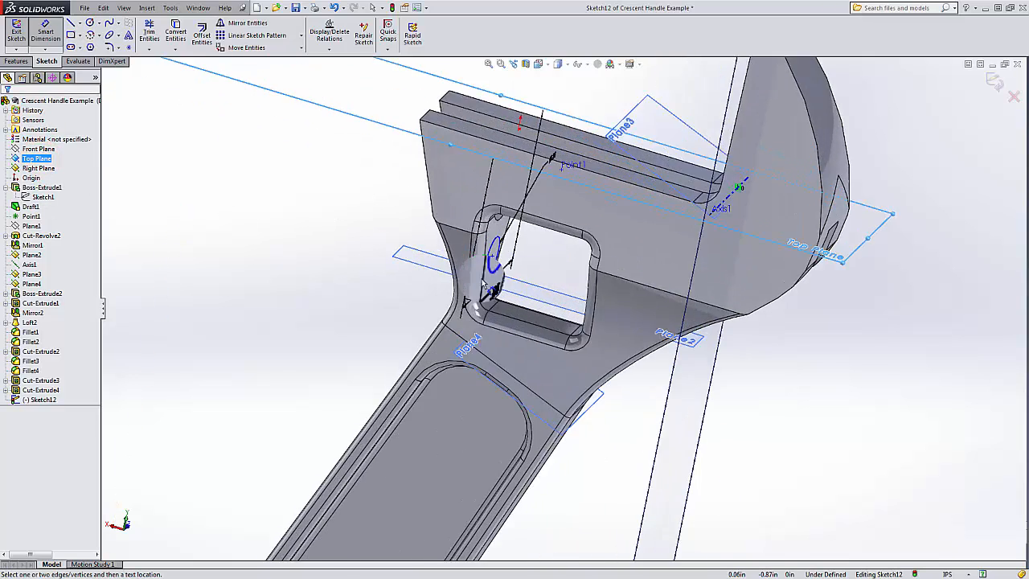
{"action": "scroll", "coordinate": [484, 287], "scroll_direction": "down", "scroll_amount": 2}
{"action": "left_click", "coordinate": [510, 232]}
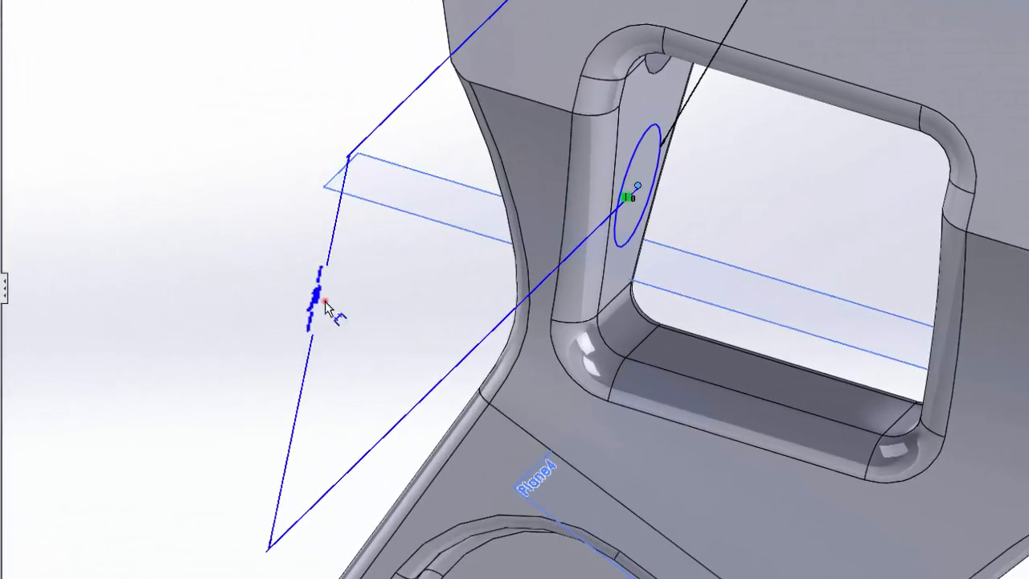
{"action": "left_click", "coordinate": [314, 311]}
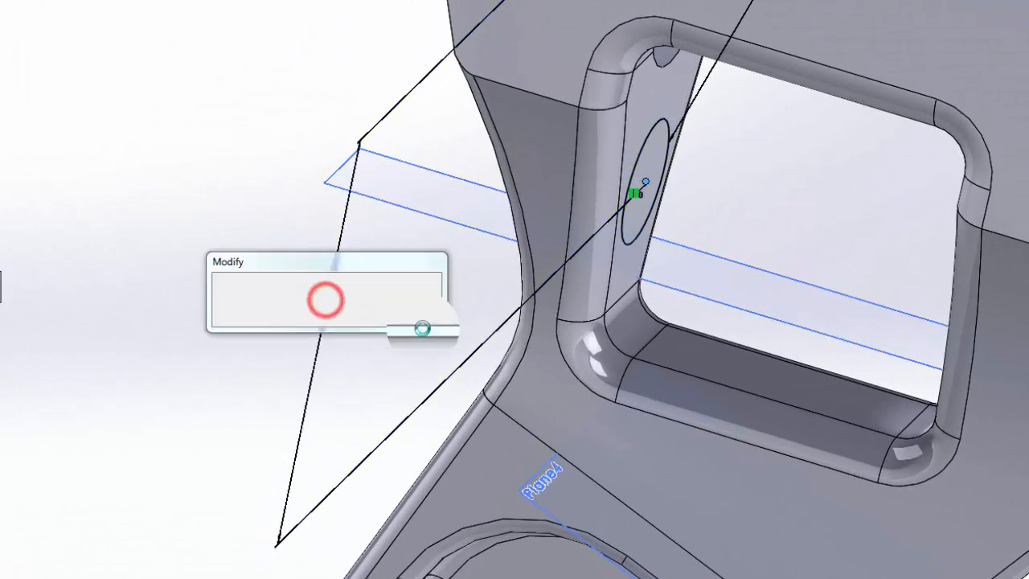
- Set the distance from the Top Plane to the circle's centre to 0.68 in and exit the sketch
{"action": "middle_click_drag", "start_coordinate": [515, 341], "coordinate": [453, 245]}
{"action": "scroll", "coordinate": [425, 209], "scroll_direction": "up", "scroll_amount": 4}
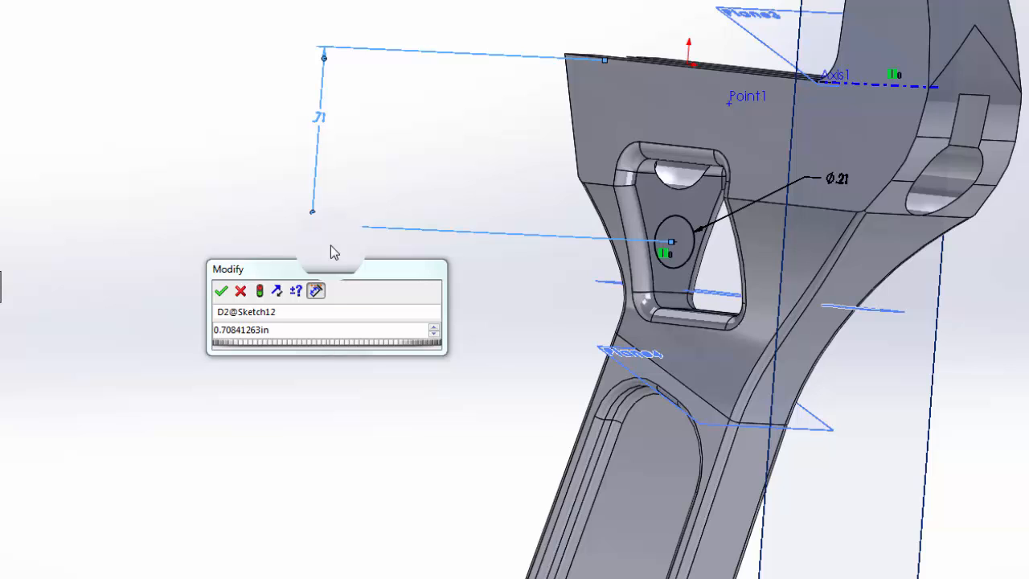
{"action": "double_click", "coordinate": [281, 327]}
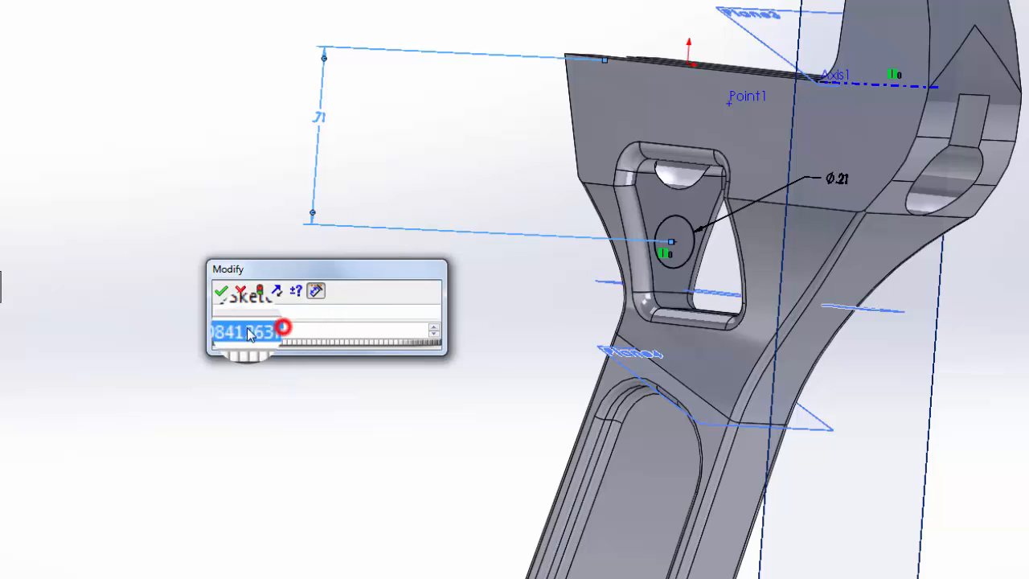
{"action": "key", "text": "BackSpace"}
{"action": "type", "text": ".68"}
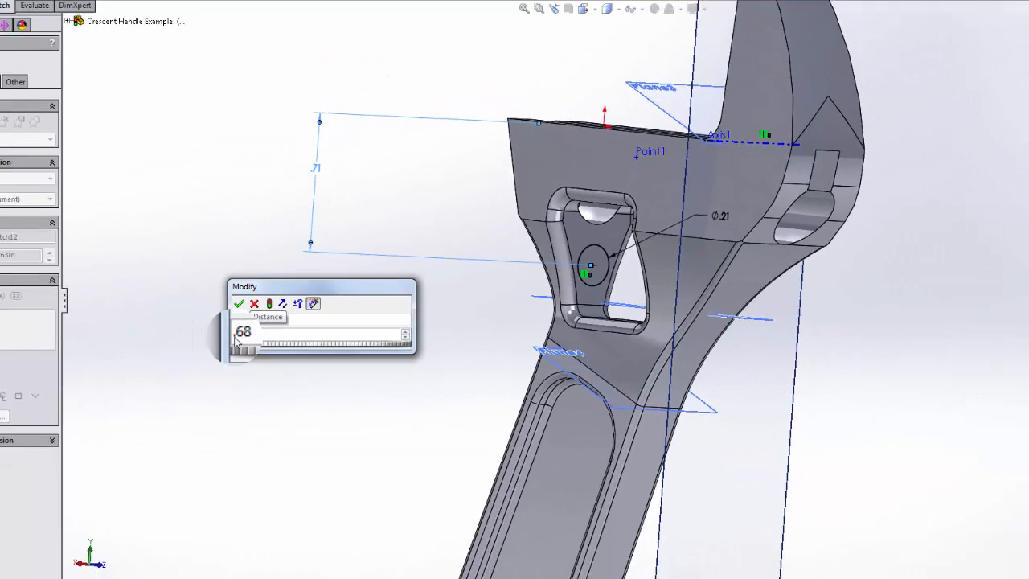
{"action": "key", "text": "Return"}
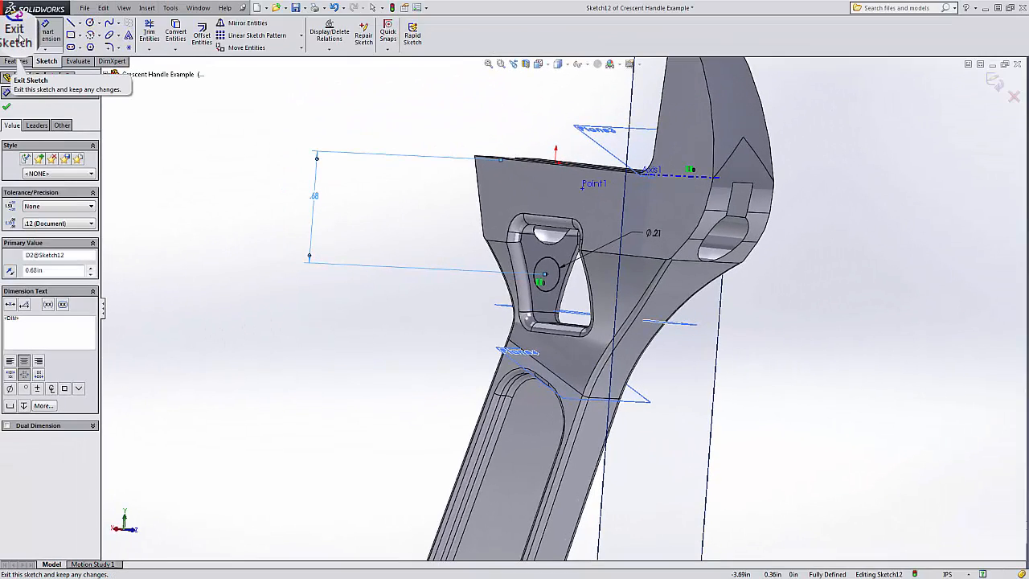
{"action": "left_click", "coordinate": [19, 37]}
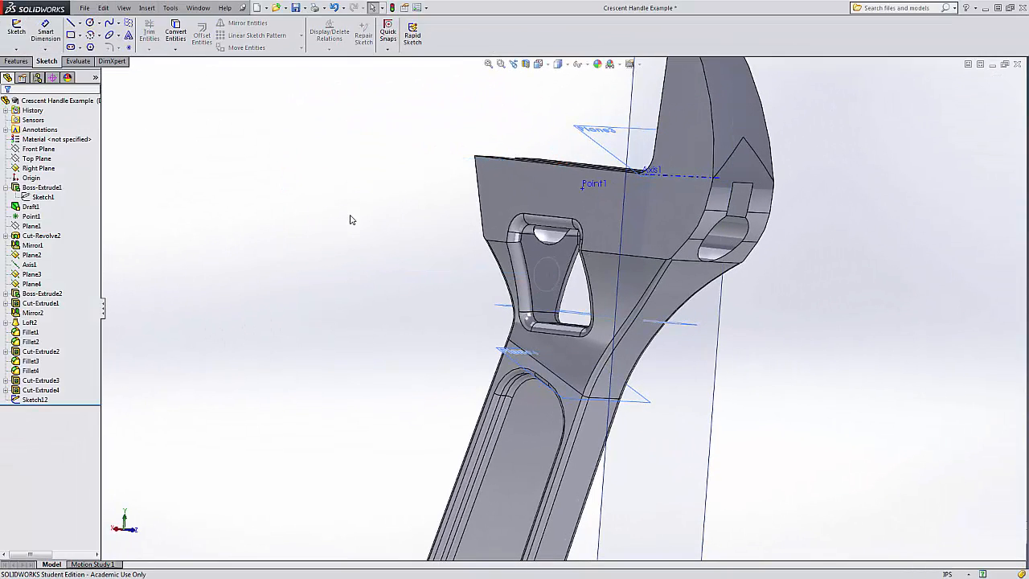
- Make an Extruded Cut from the circle sketch, with Through All as the end condition in both directions
{"action": "left_click", "coordinate": [37, 400]}
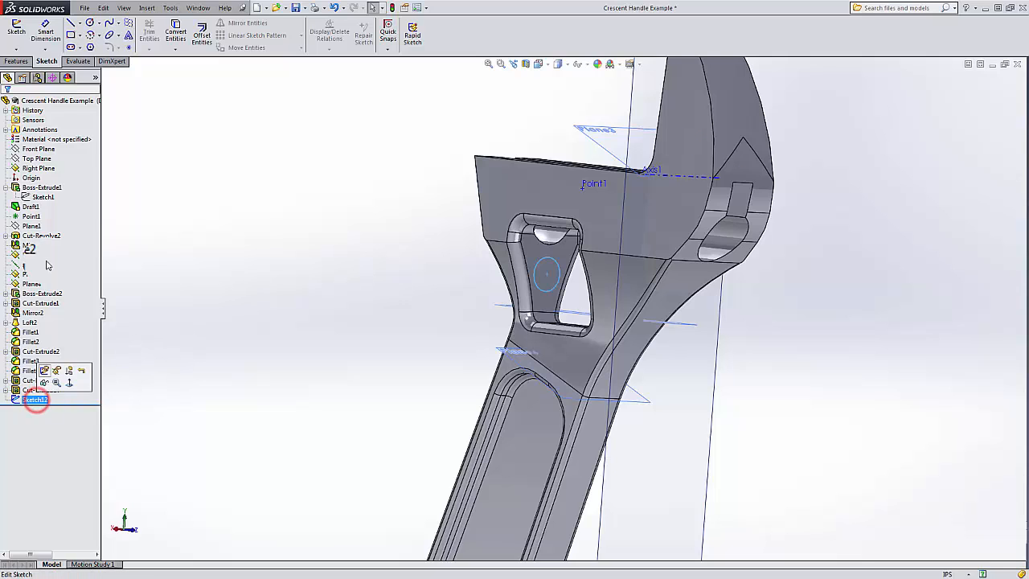
{"action": "left_click", "coordinate": [17, 62]}
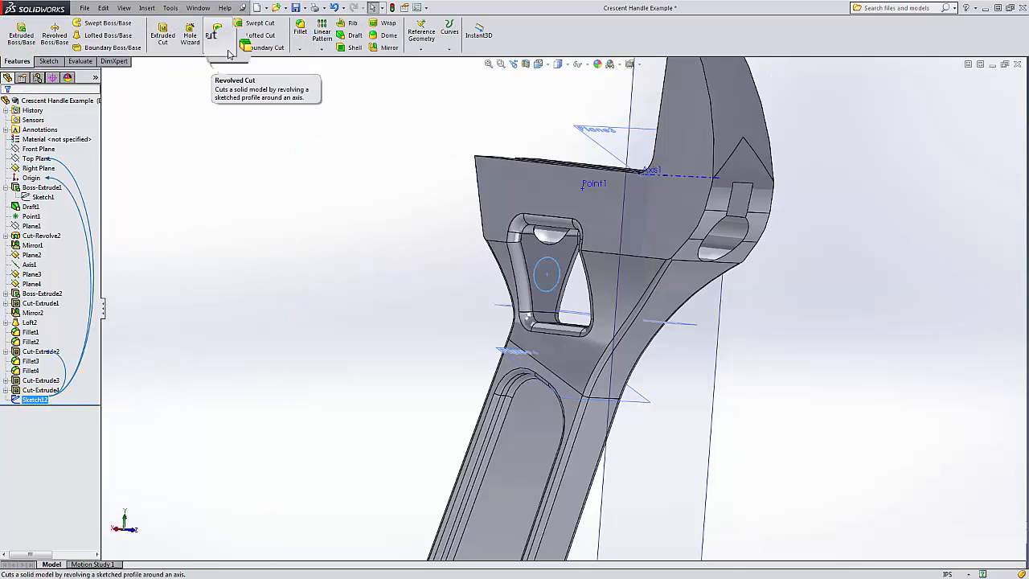
{"action": "left_click", "coordinate": [167, 39]}
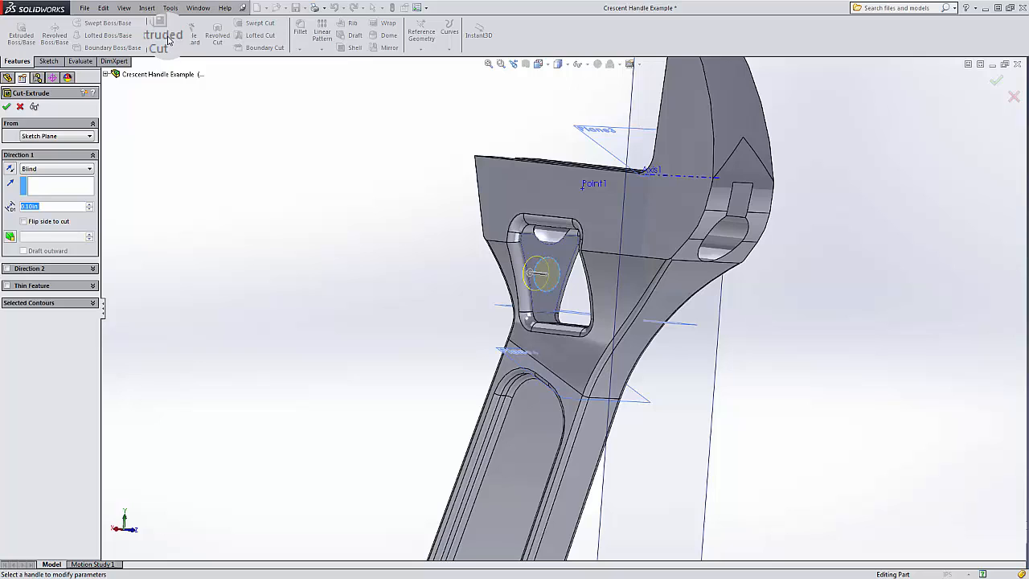
{"action": "left_click", "coordinate": [76, 169]}
{"action": "left_click", "coordinate": [70, 188]}
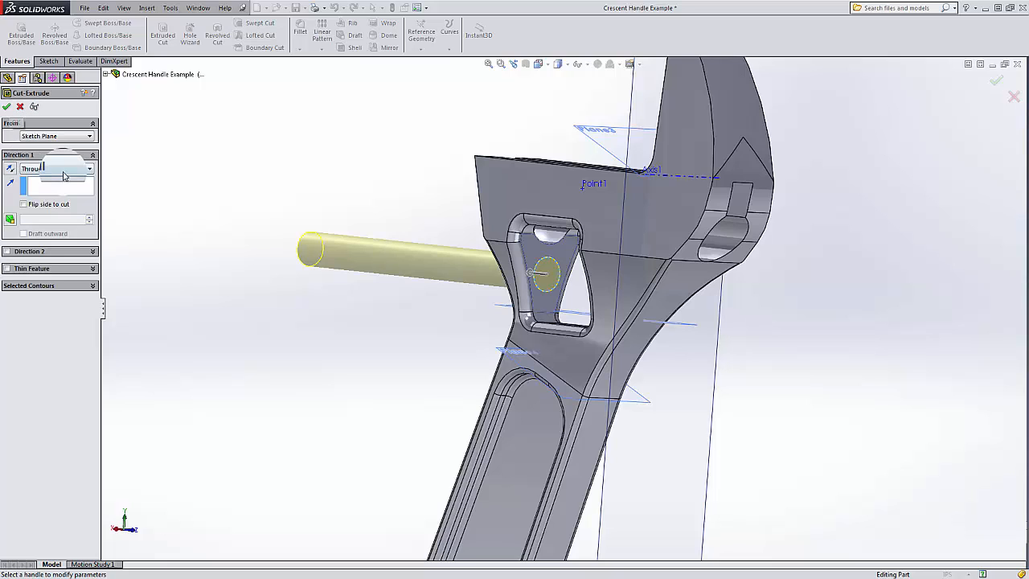
{"action": "left_click", "coordinate": [64, 169]}
{"action": "left_click", "coordinate": [59, 194]}
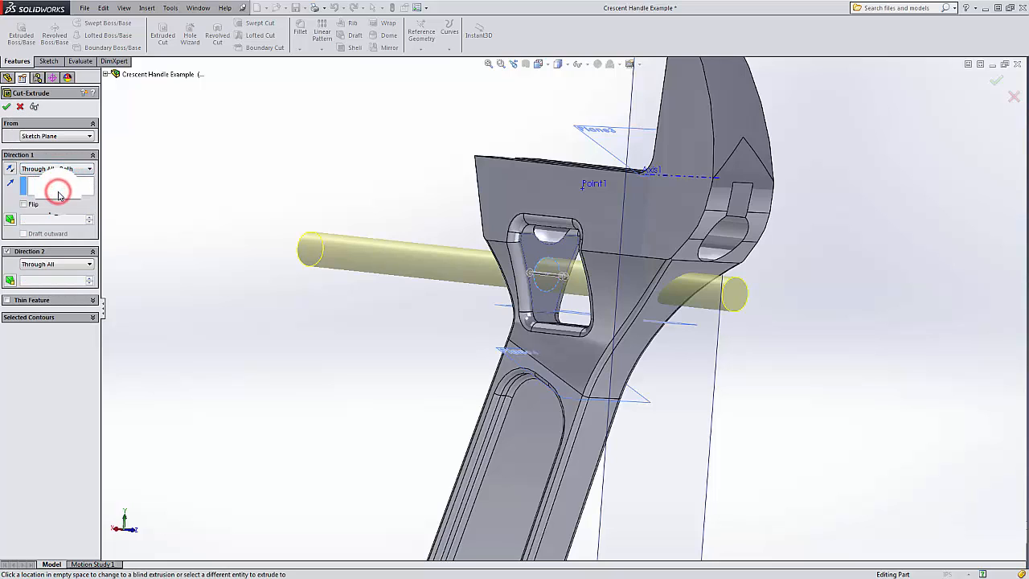
{"action": "left_click", "coordinate": [56, 170]}
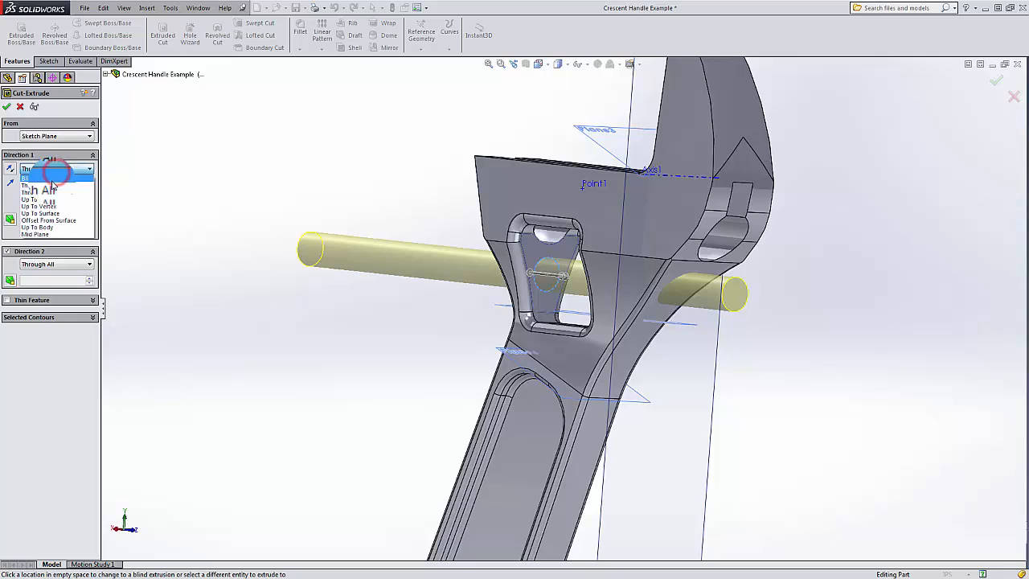
{"action": "left_click", "coordinate": [52, 187]}
{"action": "left_click", "coordinate": [4, 108]}
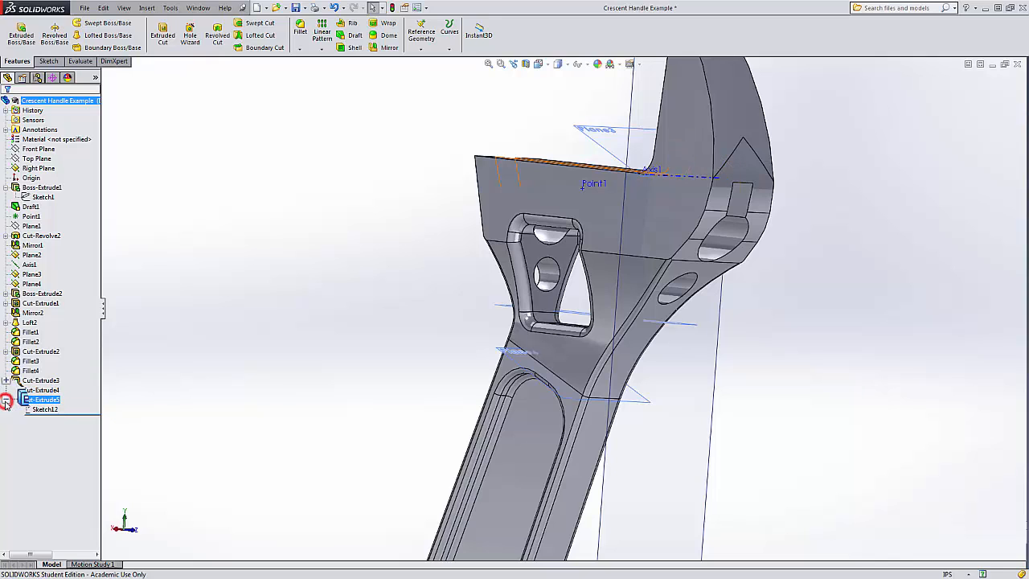
- Edit the hole's cut to turn off Direction 2, leaving only the Through All cut in Direction 1
{"action": "right_click", "coordinate": [34, 400]}
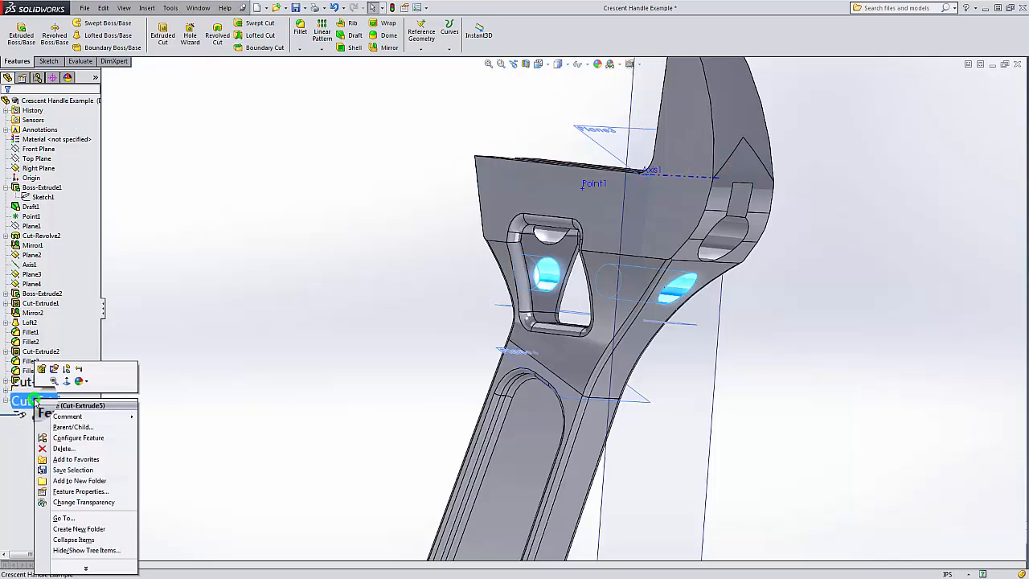
{"action": "left_click", "coordinate": [41, 368]}
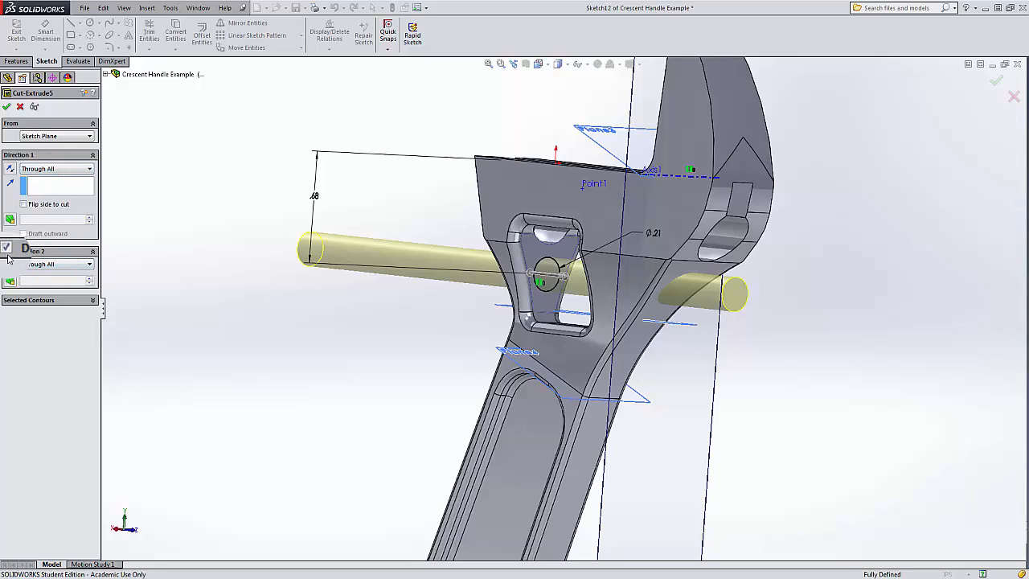
{"action": "left_click", "coordinate": [7, 252]}
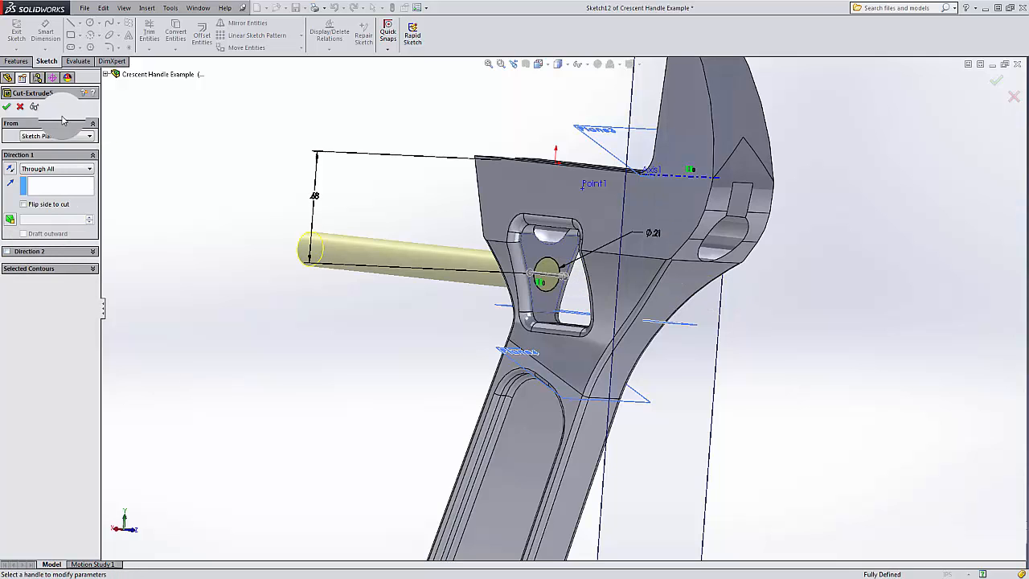
{"action": "left_click", "coordinate": [6, 106]}
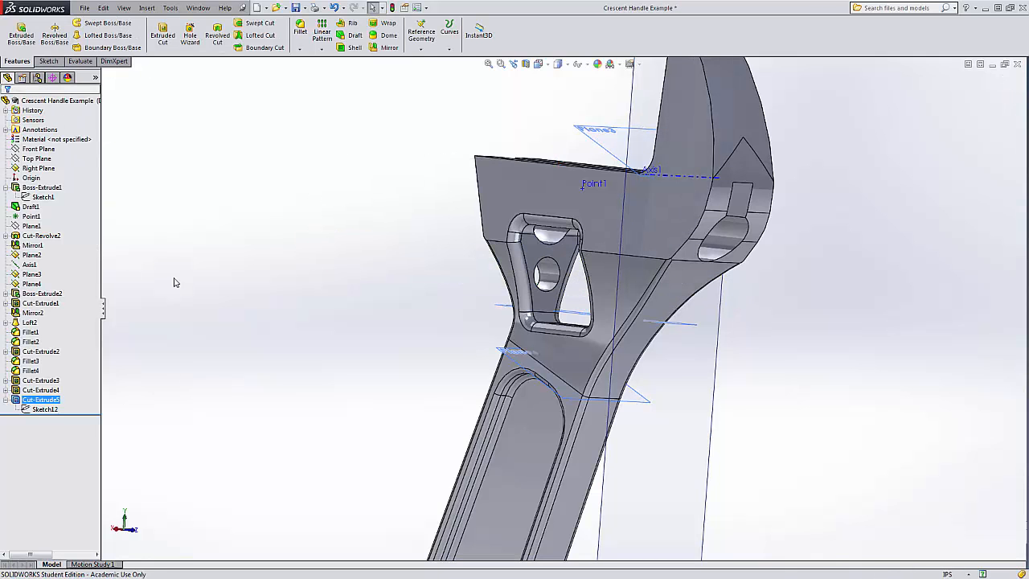
- Start a Hole Wizard bottoming tapped hole in ANSI Inch and set its size to #10-32 without custom sizing
{"action": "middle_click_drag", "start_coordinate": [271, 248], "coordinate": [551, 317]}
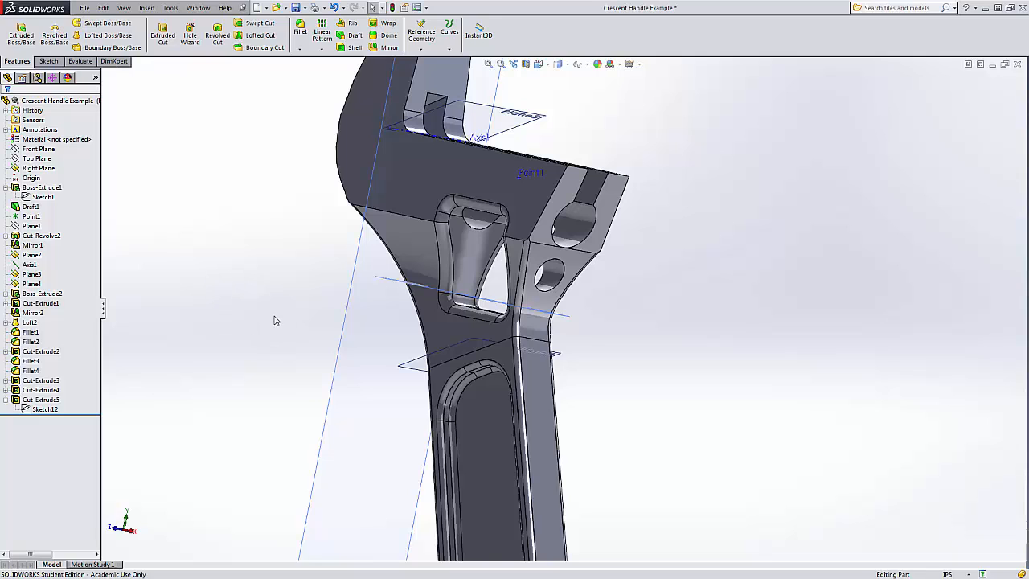
{"action": "scroll", "coordinate": [342, 338], "scroll_direction": "up", "scroll_amount": 3}
{"action": "middle_click_drag", "start_coordinate": [368, 293], "coordinate": [380, 323]}
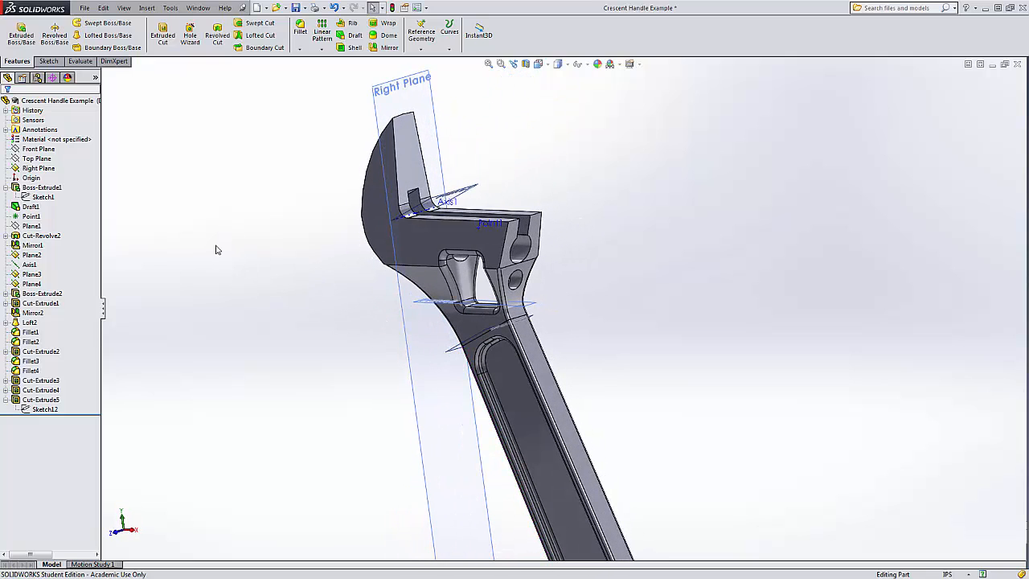
{"action": "left_click", "coordinate": [191, 31]}
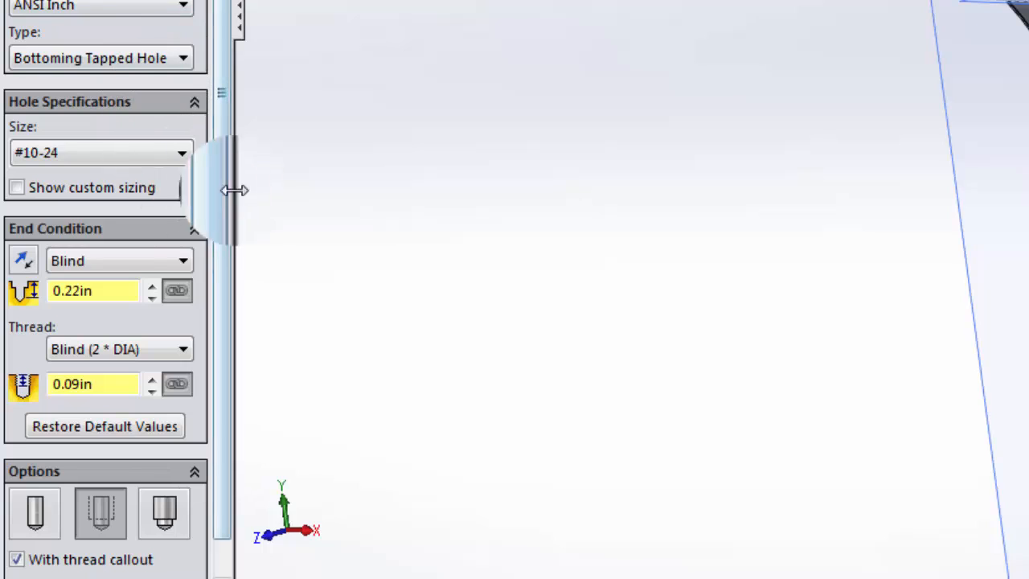
{"action": "left_click", "coordinate": [227, 240]}
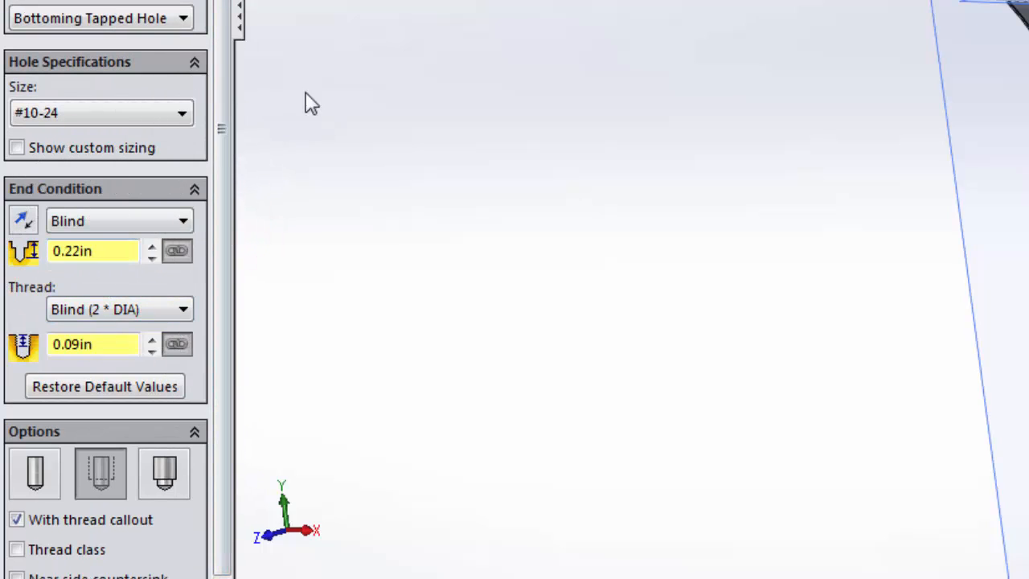
{"action": "left_click", "coordinate": [164, 114]}
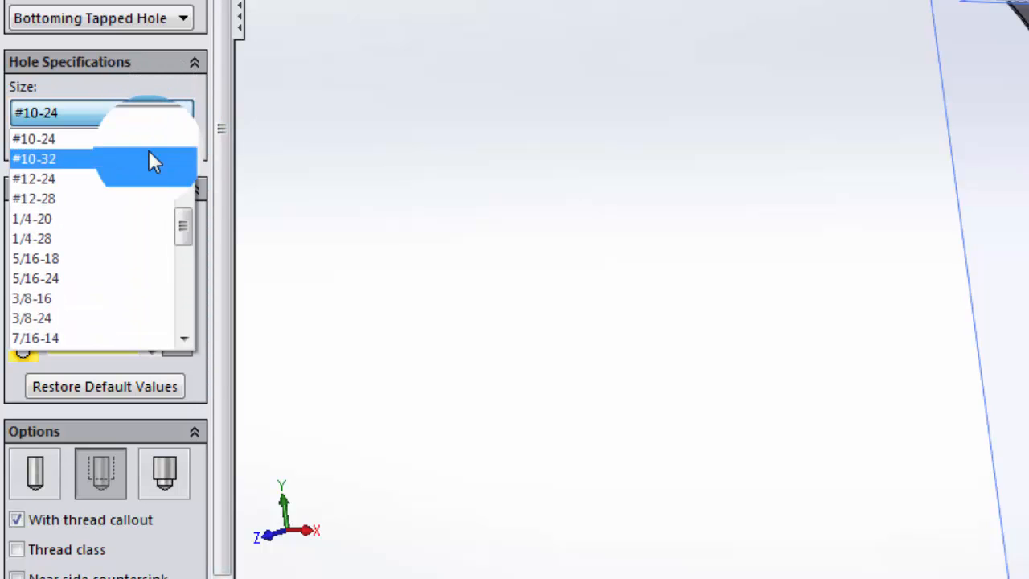
{"action": "left_click", "coordinate": [86, 164]}
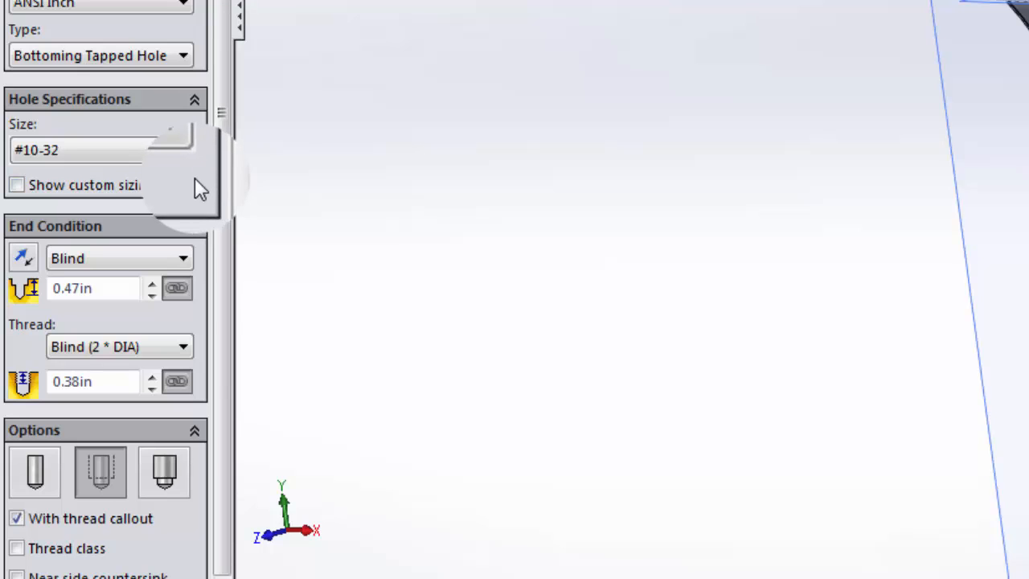
{"action": "left_click", "coordinate": [17, 185]}
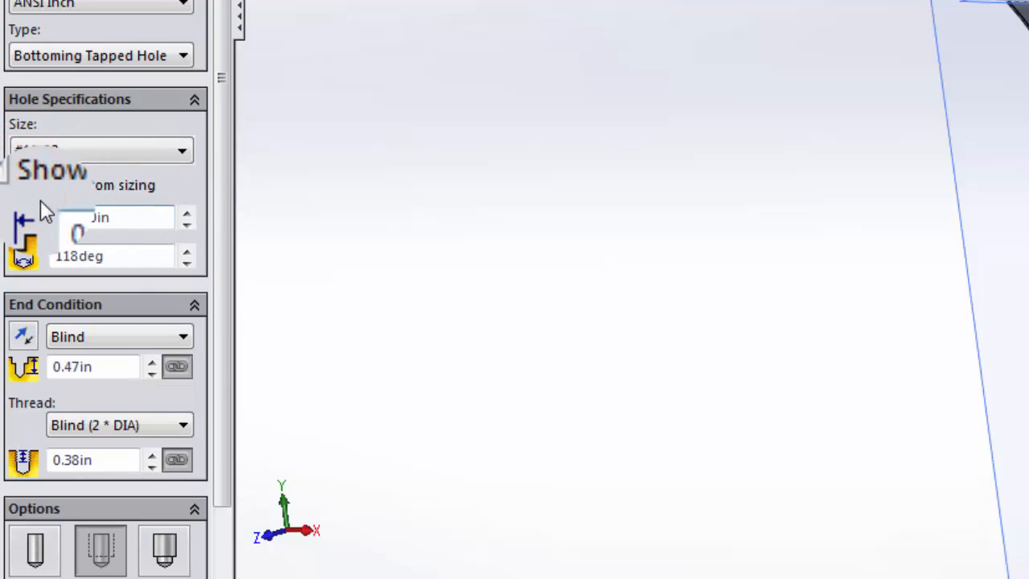
{"action": "left_click", "coordinate": [19, 184]}
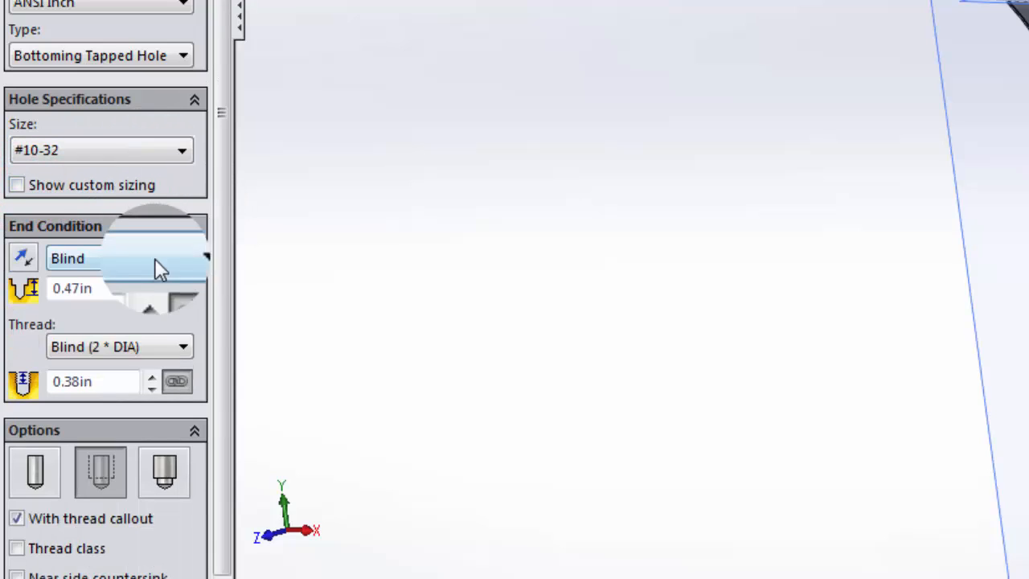
- Set the tapped hole's blind thread depth to 0.09 in and proceed to positioning the hole
{"action": "left_click_drag", "start_coordinate": [109, 379], "coordinate": [11, 373]}
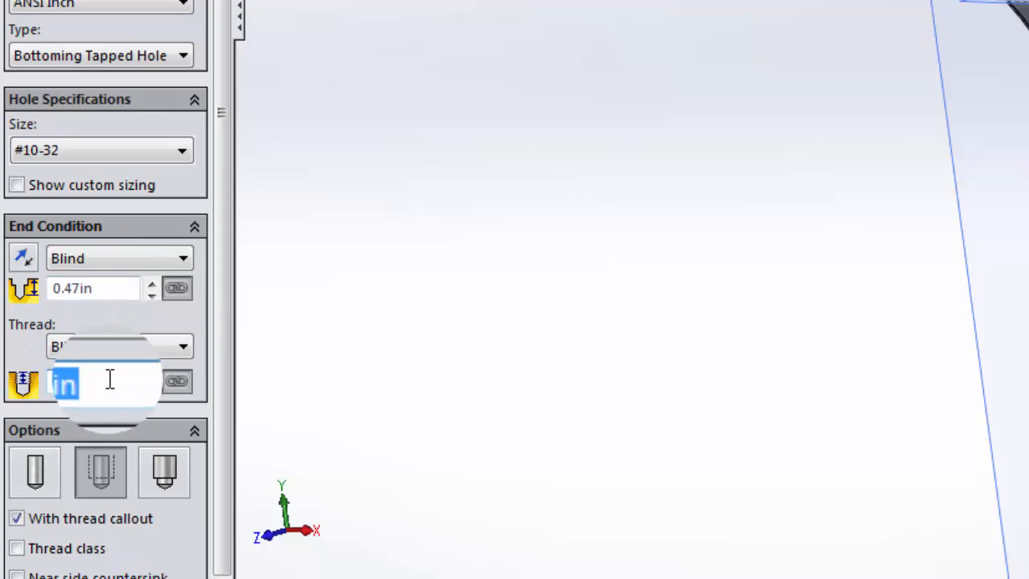
{"action": "key", "text": "BackSpace"}
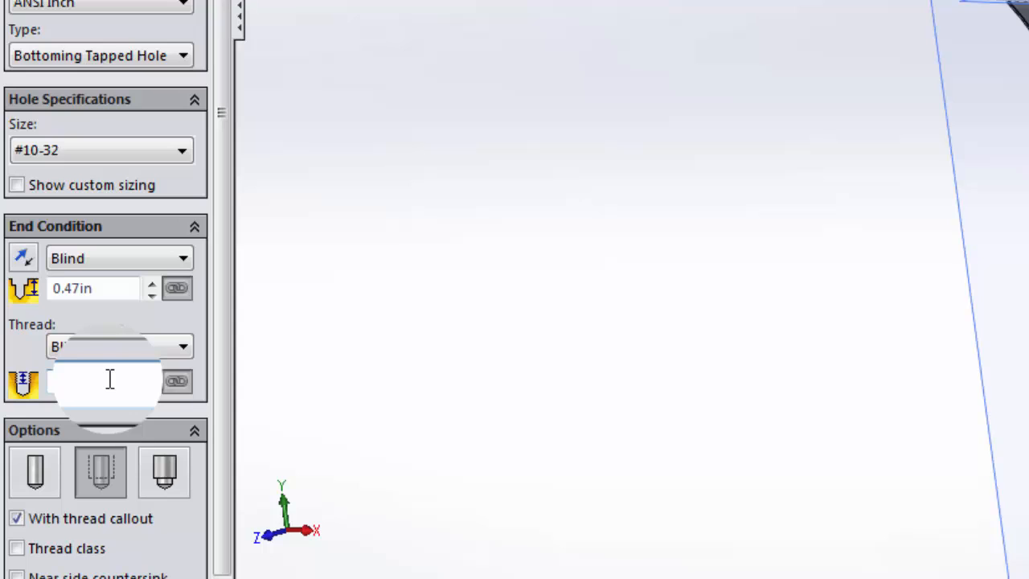
{"action": "key", "text": "Tab"}
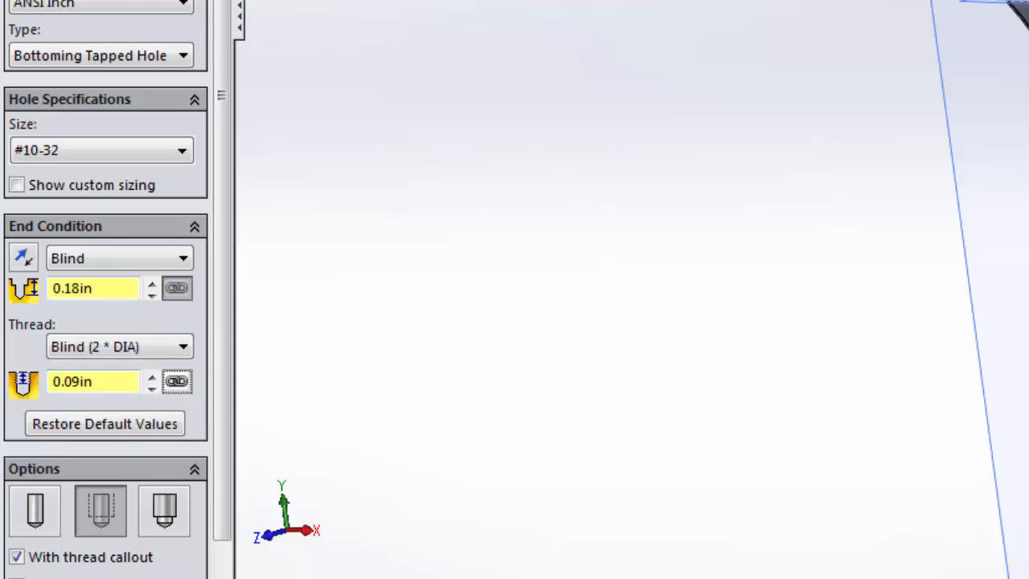
{"action": "left_click_drag", "start_coordinate": [227, 392], "coordinate": [230, 499]}
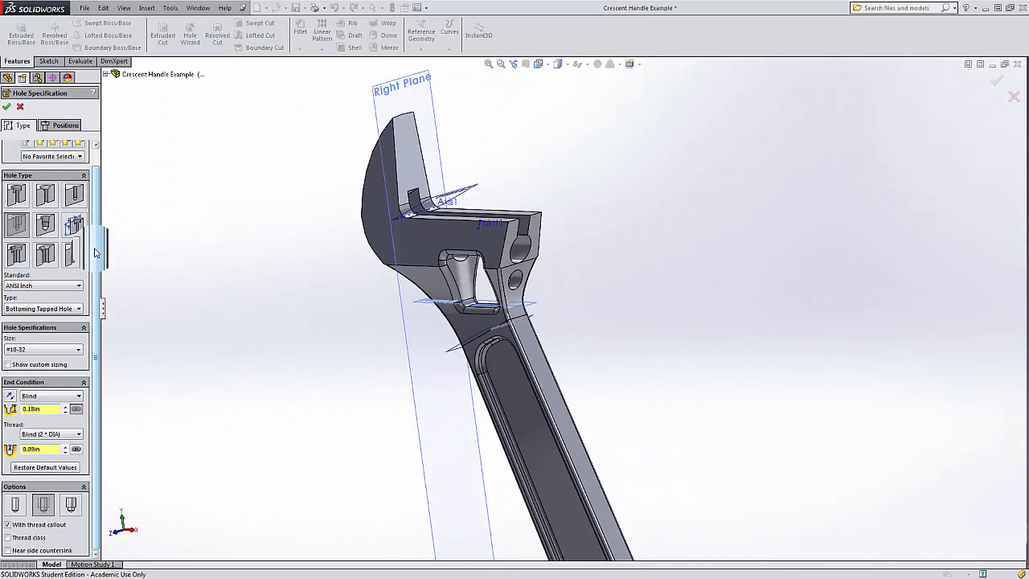
{"action": "left_click_drag", "start_coordinate": [94, 248], "coordinate": [97, 204]}
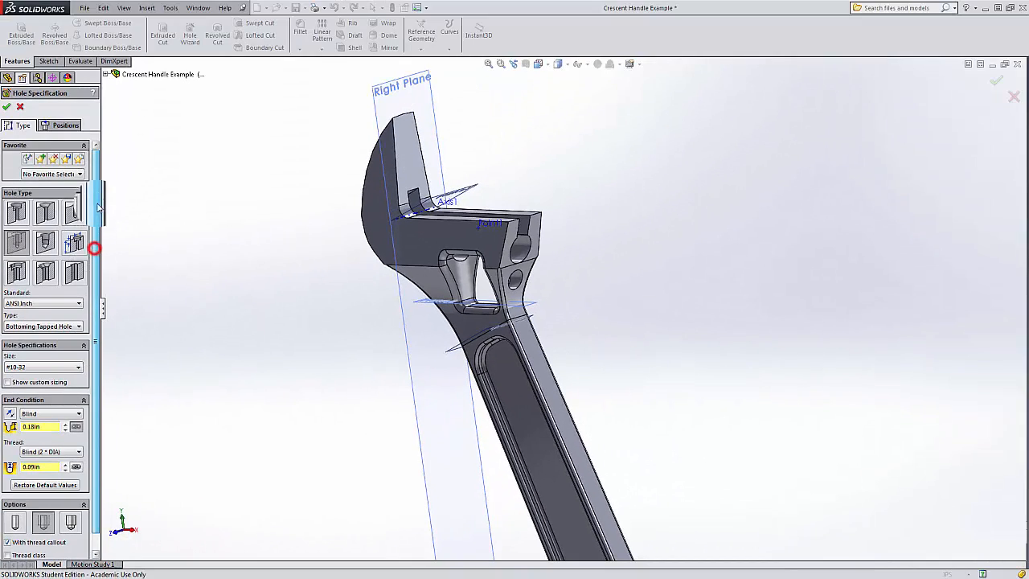
{"action": "left_click", "coordinate": [59, 127]}
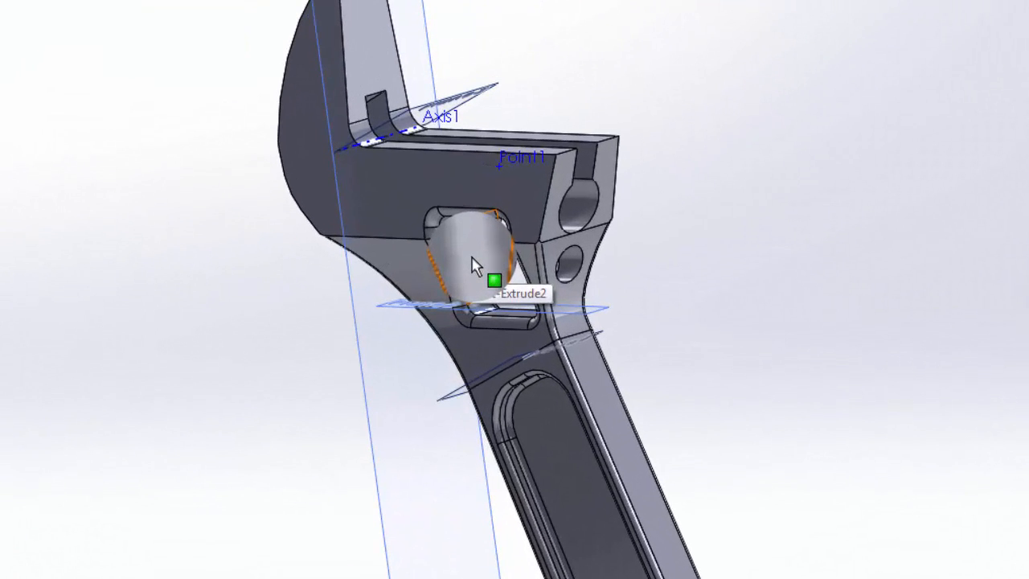
- Place the tapped hole's position point on the window's flat inner wall, opposite the 0.21 in hole
{"action": "left_click", "coordinate": [474, 265]}
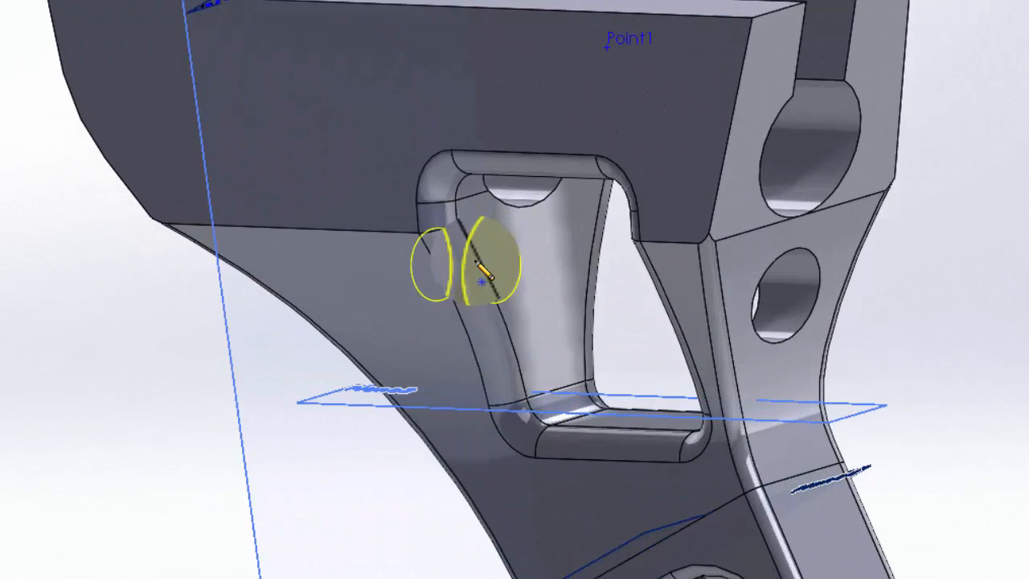
{"action": "left_click", "coordinate": [538, 263]}
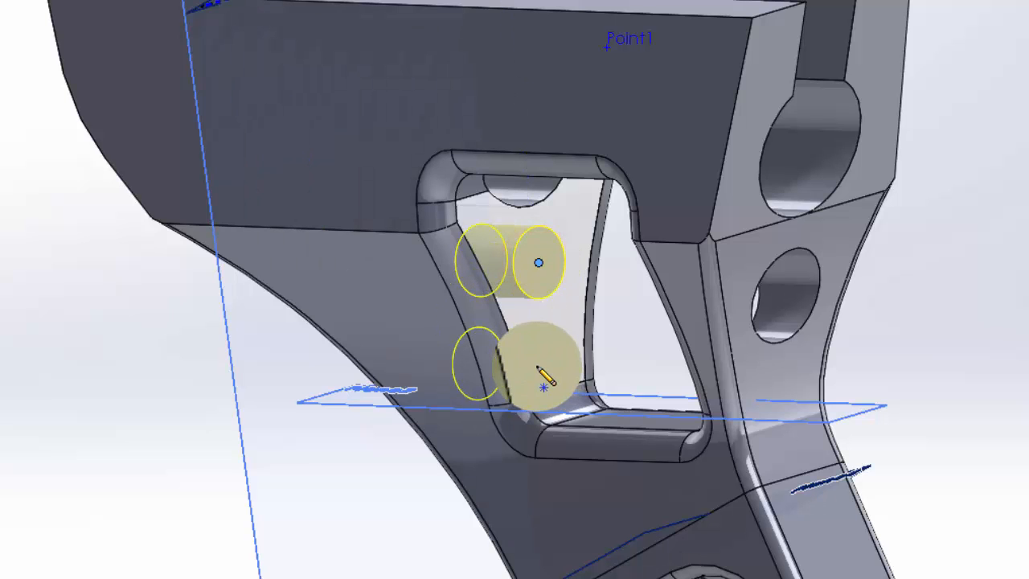
{"action": "key", "text": "Escape"}
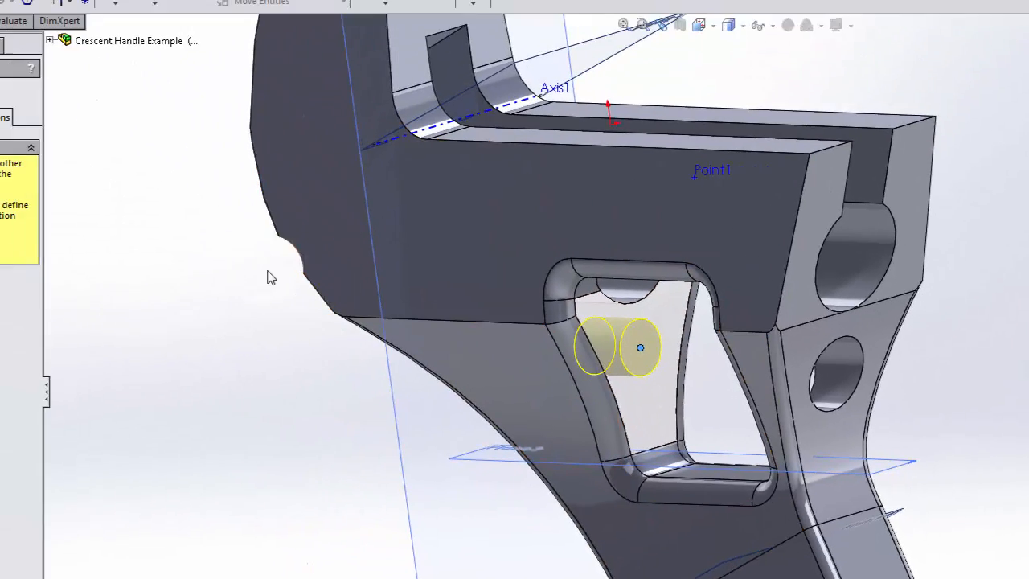
- Move the tapped hole's point to the center of the 0.21 in hole as seen from the Right view and accept the hole
{"action": "left_click", "coordinate": [698, 25]}
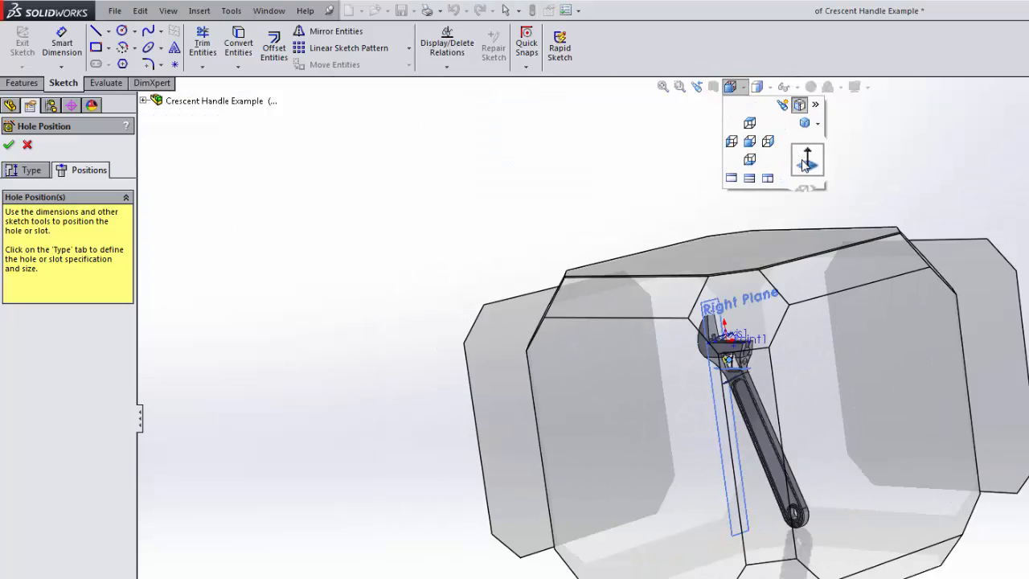
{"action": "left_click", "coordinate": [802, 159]}
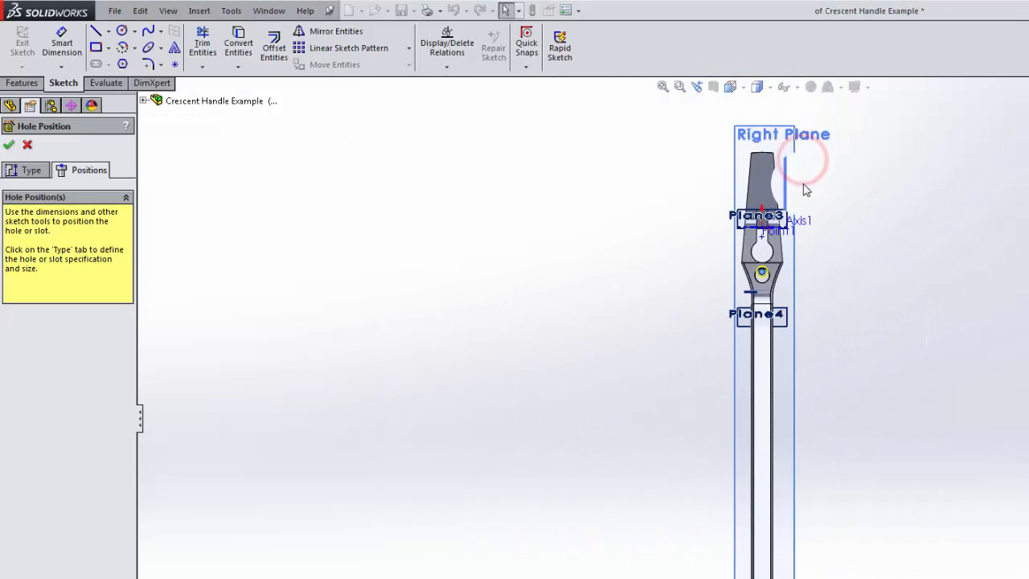
{"action": "scroll", "coordinate": [725, 309], "scroll_direction": "down", "scroll_amount": 10}
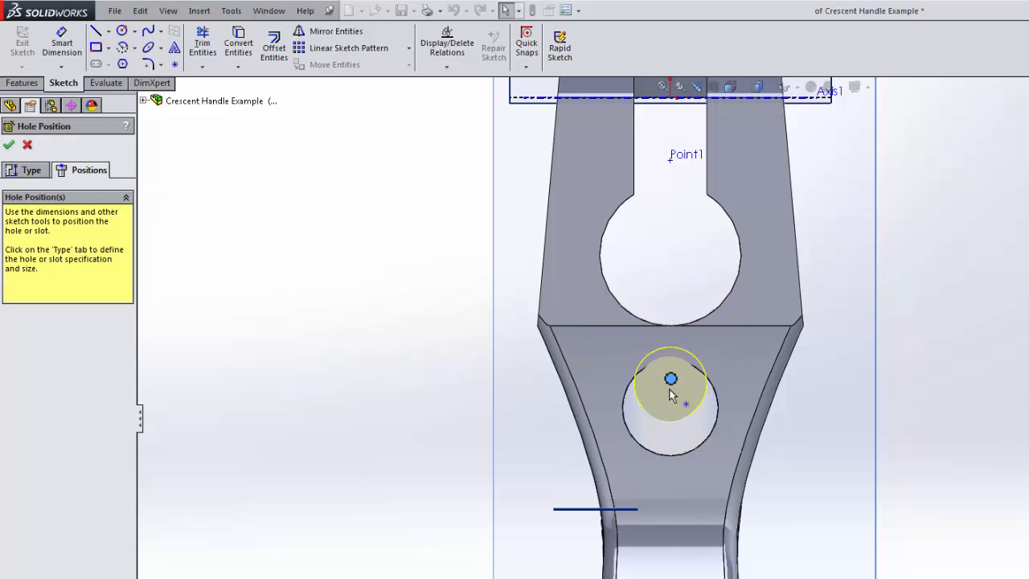
{"action": "left_click_drag", "start_coordinate": [669, 388], "coordinate": [669, 409]}
{"action": "left_click", "coordinate": [8, 146]}
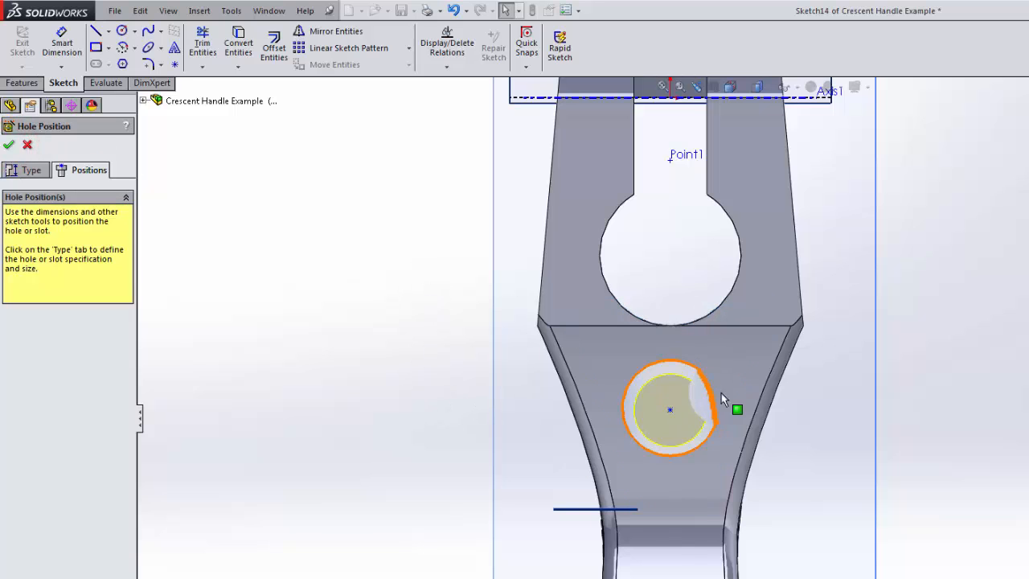
{"action": "left_click", "coordinate": [9, 146]}
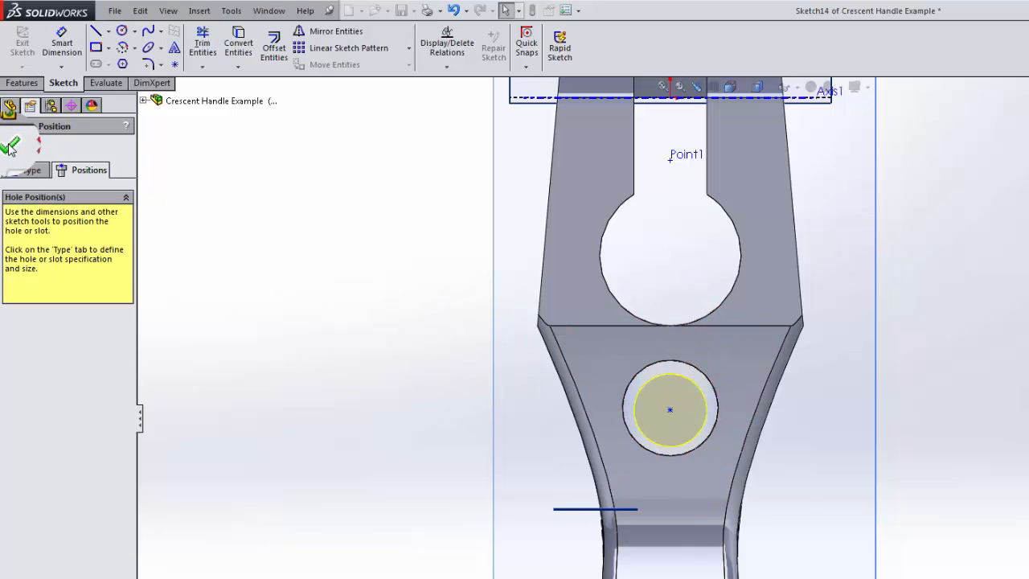
- Open the tapped hole's position sketch, Sketch14, for editing and display the model's temporary axes
{"action": "middle_click_drag", "start_coordinate": [343, 398], "coordinate": [415, 402]}
{"action": "middle_click_drag", "start_coordinate": [500, 364], "coordinate": [474, 397]}
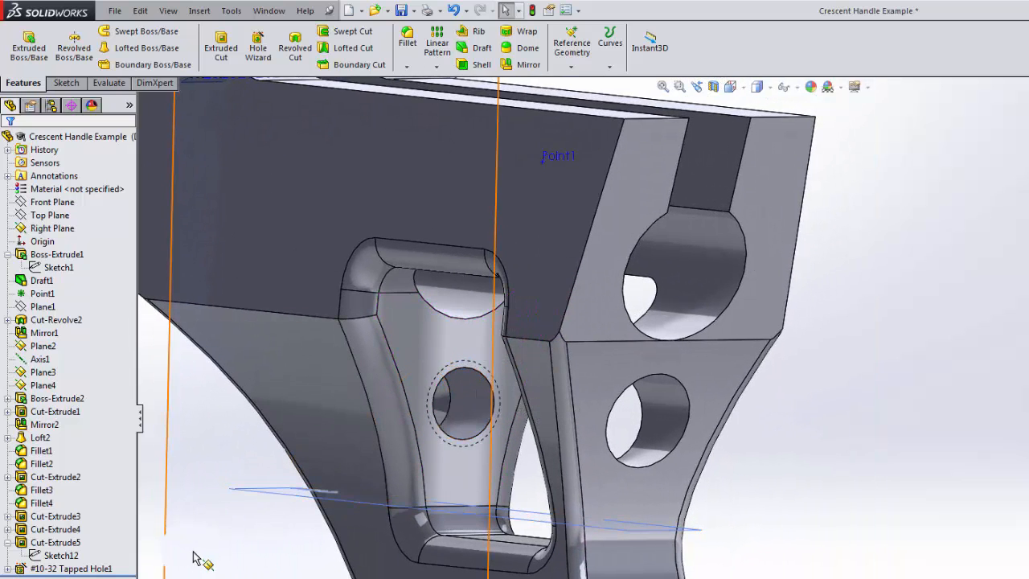
{"action": "left_click", "coordinate": [8, 567]}
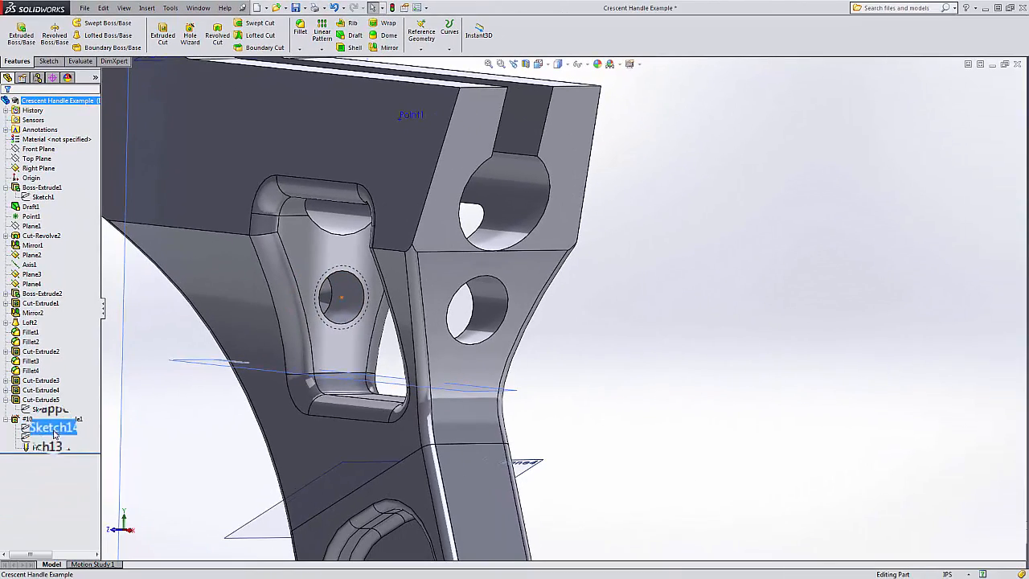
{"action": "left_click", "coordinate": [47, 435]}
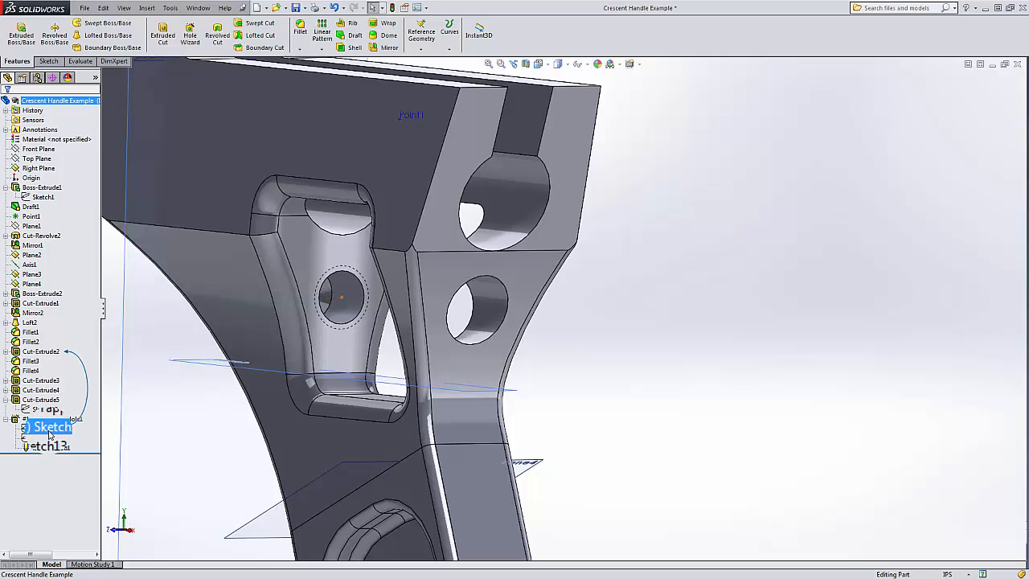
{"action": "right_click", "coordinate": [50, 435]}
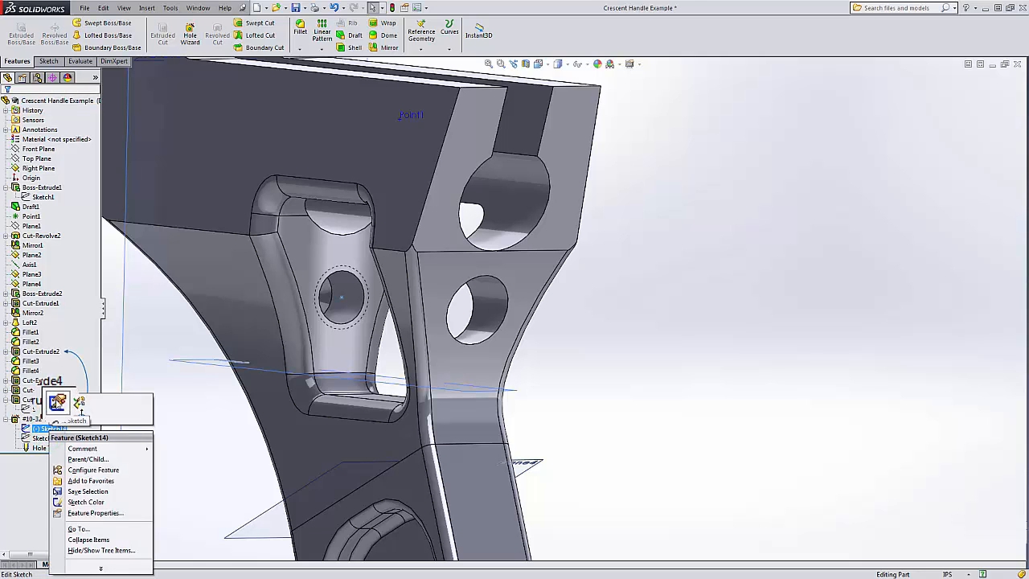
{"action": "left_click", "coordinate": [57, 401]}
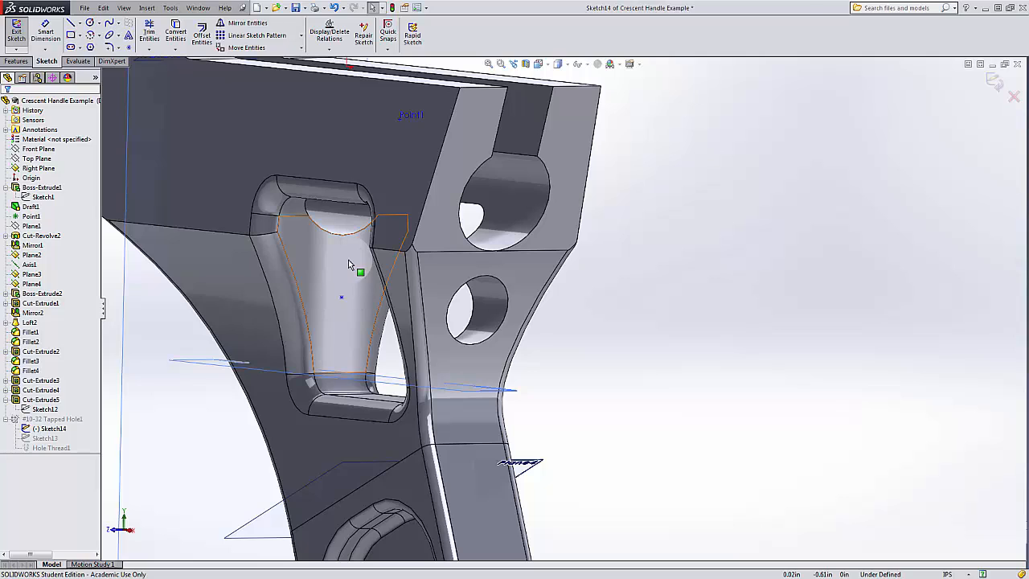
{"action": "left_click", "coordinate": [340, 298]}
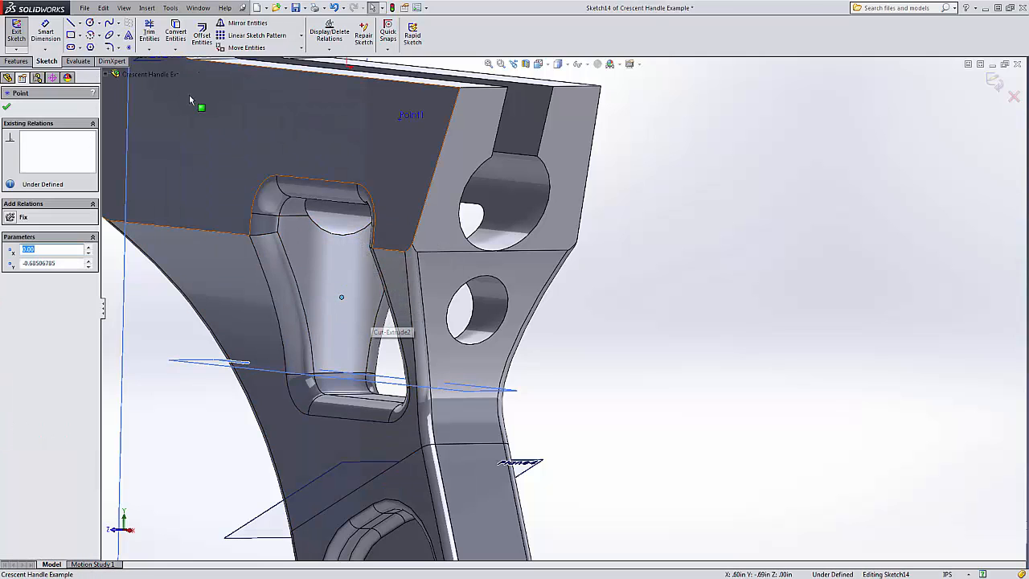
{"action": "left_click", "coordinate": [124, 8]}
{"action": "left_click", "coordinate": [150, 133]}
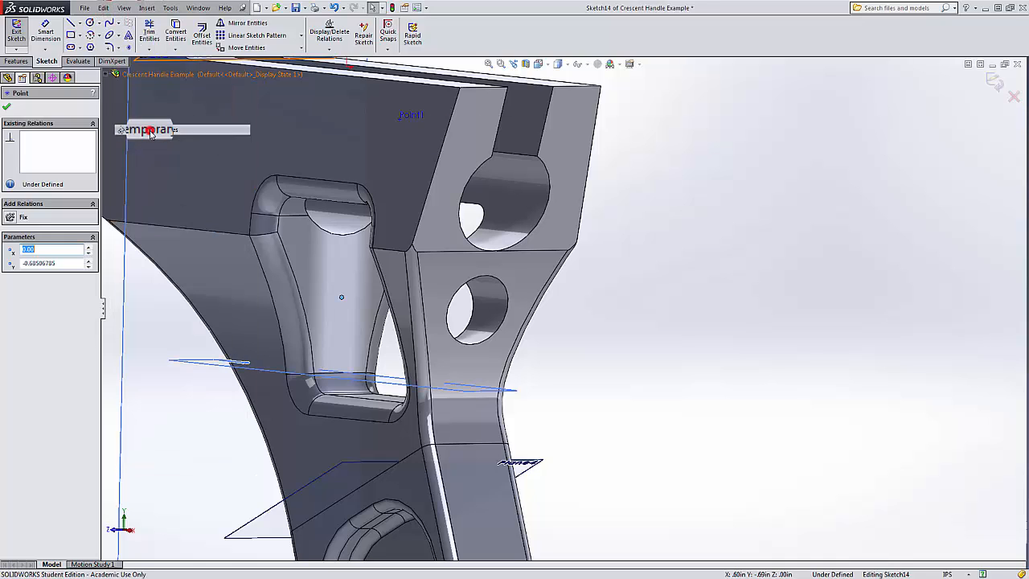
- Make the tapped hole's point coincident with the 0.21 in hole's temporary axis and exit the sketch
{"action": "left_click", "coordinate": [340, 296]}
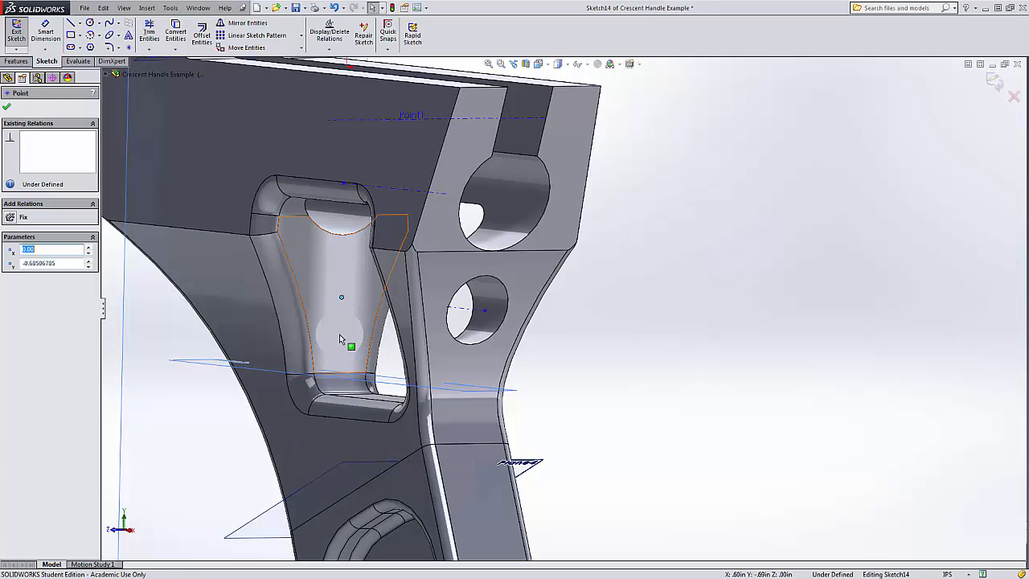
{"action": "key", "text": "Escape"}
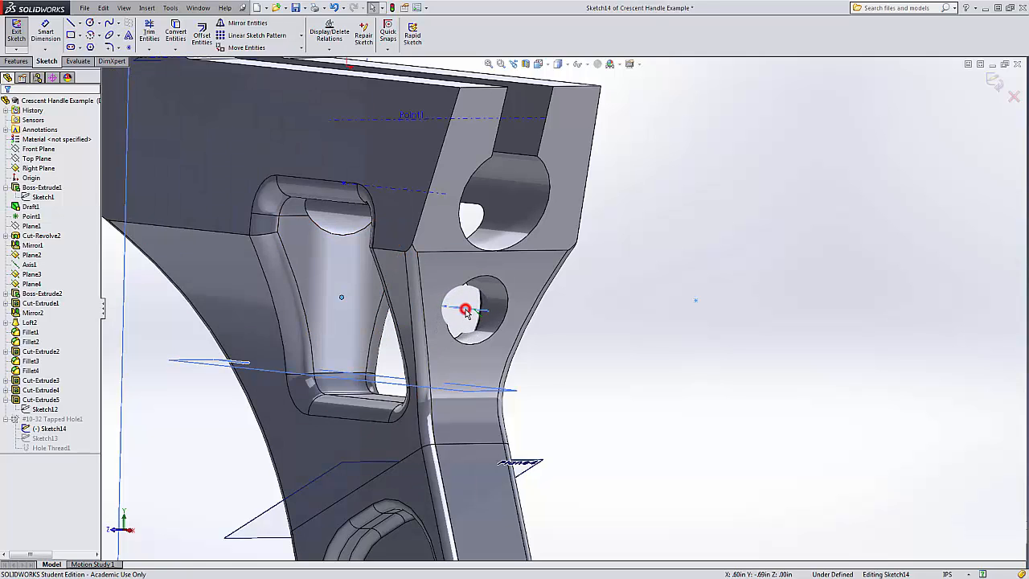
{"action": "left_click", "coordinate": [466, 311]}
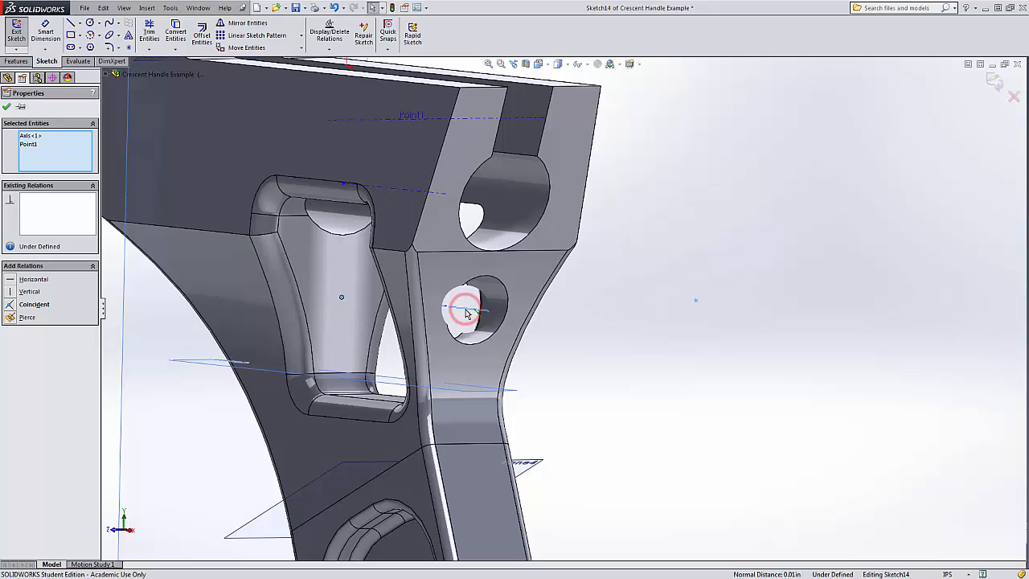
{"action": "left_click", "coordinate": [11, 305]}
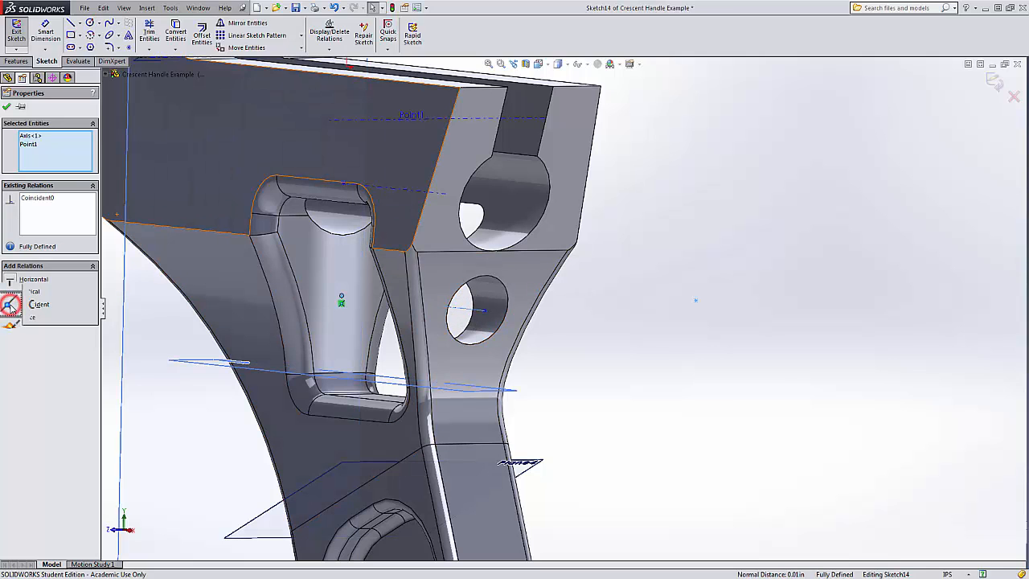
{"action": "left_click", "coordinate": [8, 105]}
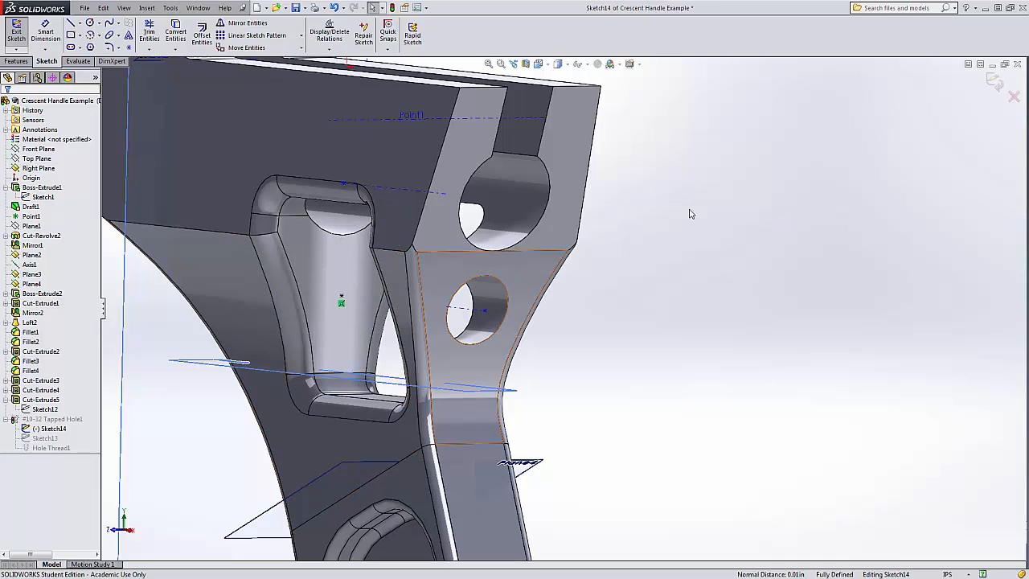
{"action": "left_click", "coordinate": [991, 86]}
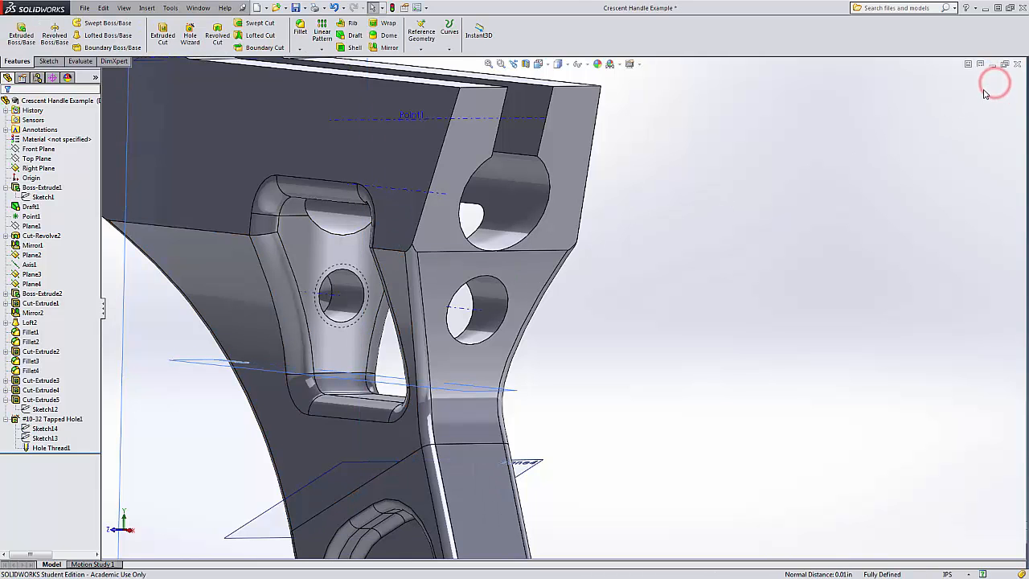
- Check from the Right view how the tapped hole lines up with the 0.21 in hole
{"action": "left_click", "coordinate": [538, 63]}
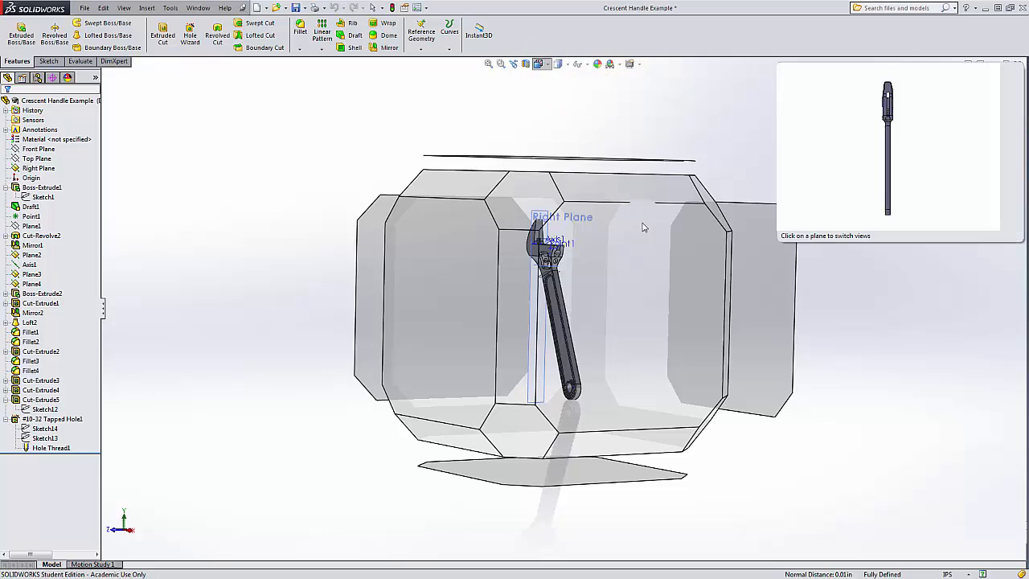
{"action": "left_click", "coordinate": [644, 226]}
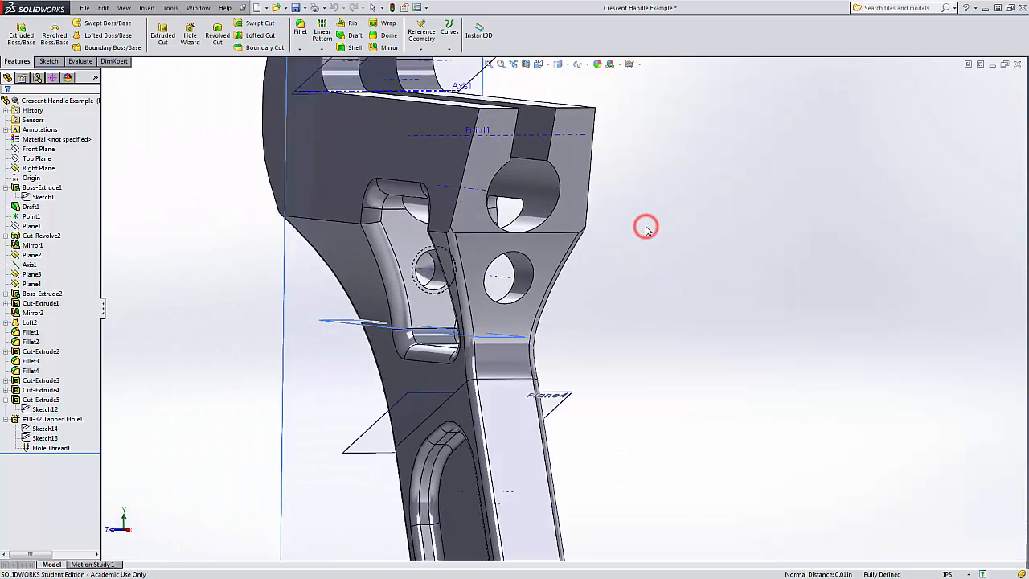
{"action": "scroll", "coordinate": [573, 265], "scroll_direction": "down", "scroll_amount": 4}
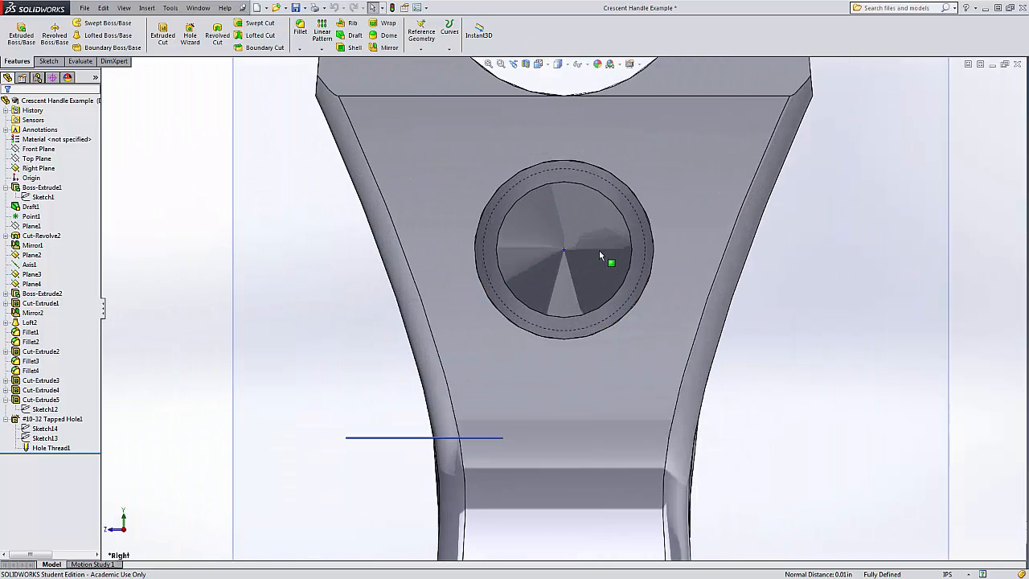
{"action": "scroll", "coordinate": [579, 257], "scroll_direction": "up", "scroll_amount": 1}
{"action": "scroll", "coordinate": [577, 257], "scroll_direction": "up", "scroll_amount": 5}
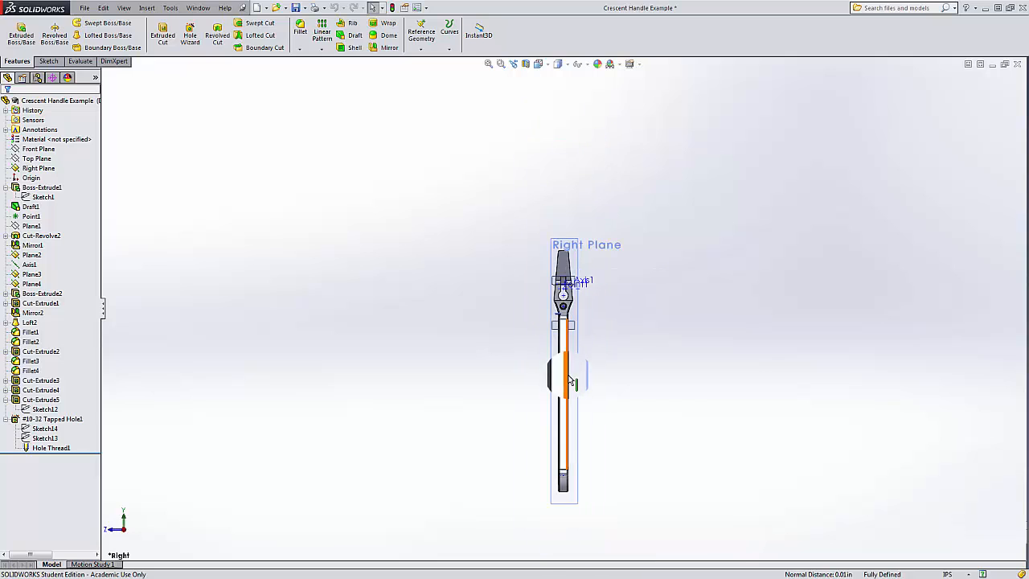
- Examine the wrench handle's head, window and both holes from several angles
{"action": "middle_click_drag", "start_coordinate": [577, 265], "coordinate": [673, 376]}
{"action": "scroll", "coordinate": [673, 377], "scroll_direction": "down", "scroll_amount": 4}
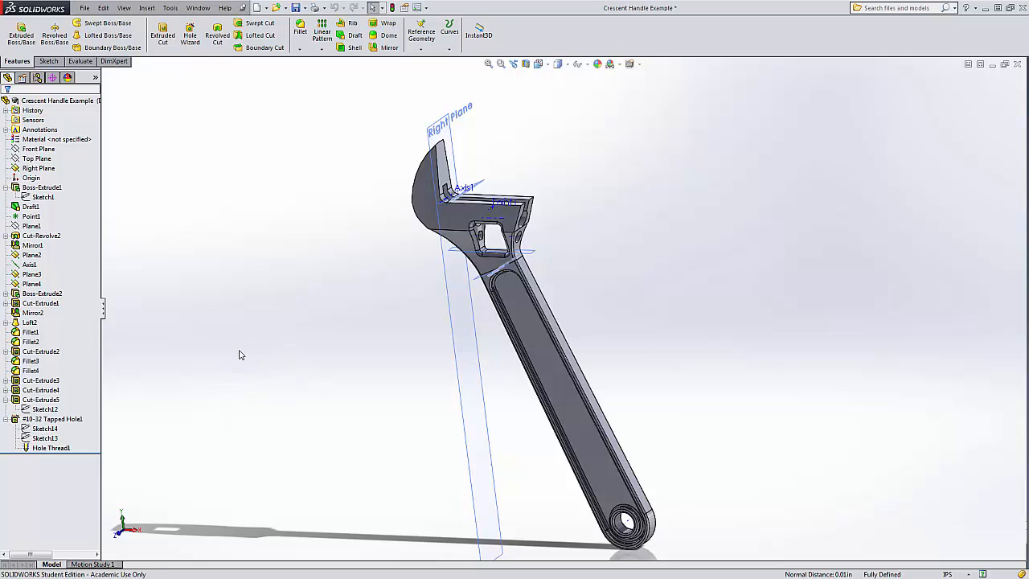
{"action": "left_click", "coordinate": [40, 399]}
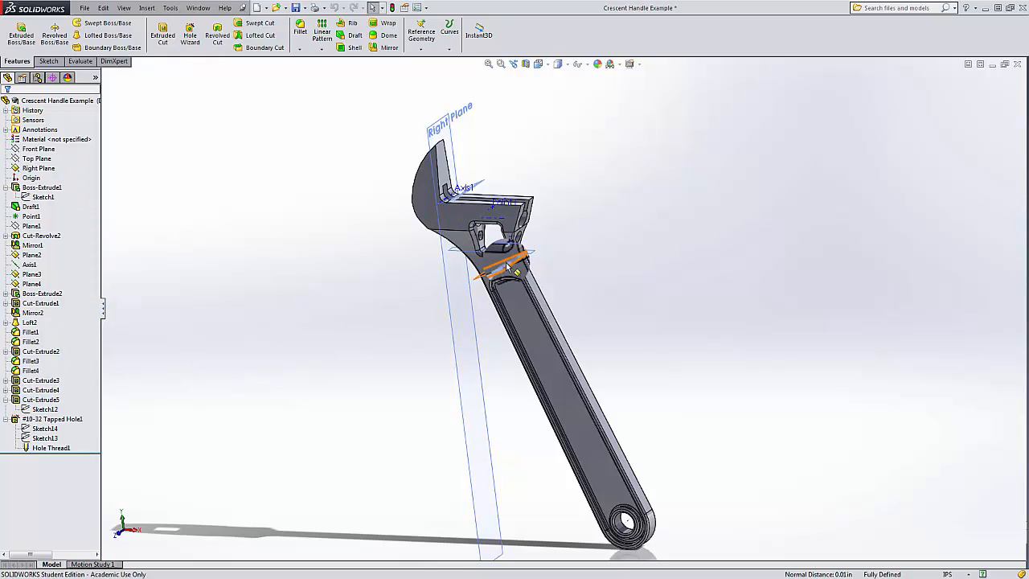
{"action": "scroll", "coordinate": [530, 240], "scroll_direction": "down", "scroll_amount": 5}
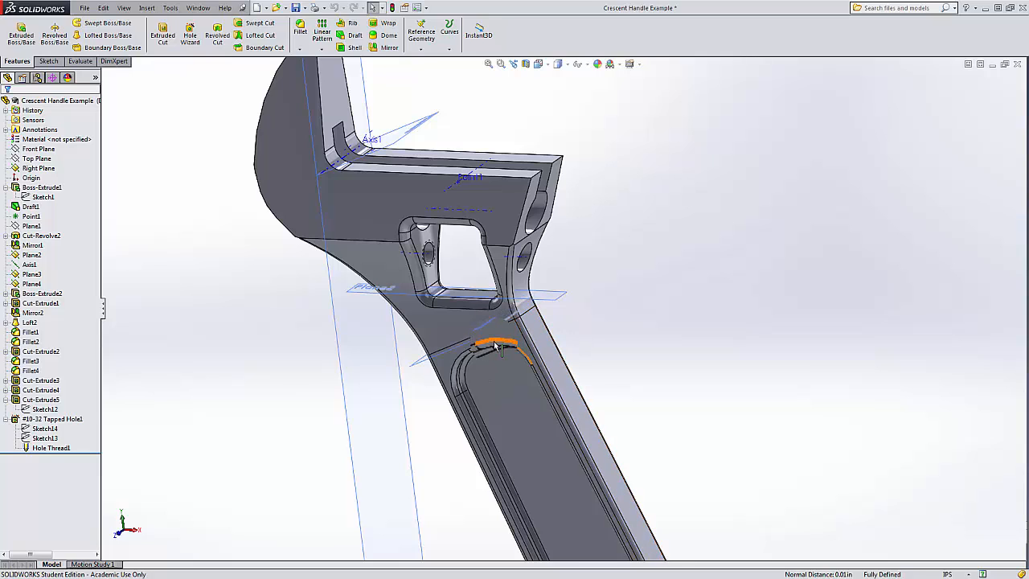
{"action": "scroll", "coordinate": [493, 346], "scroll_direction": "up", "scroll_amount": 5}
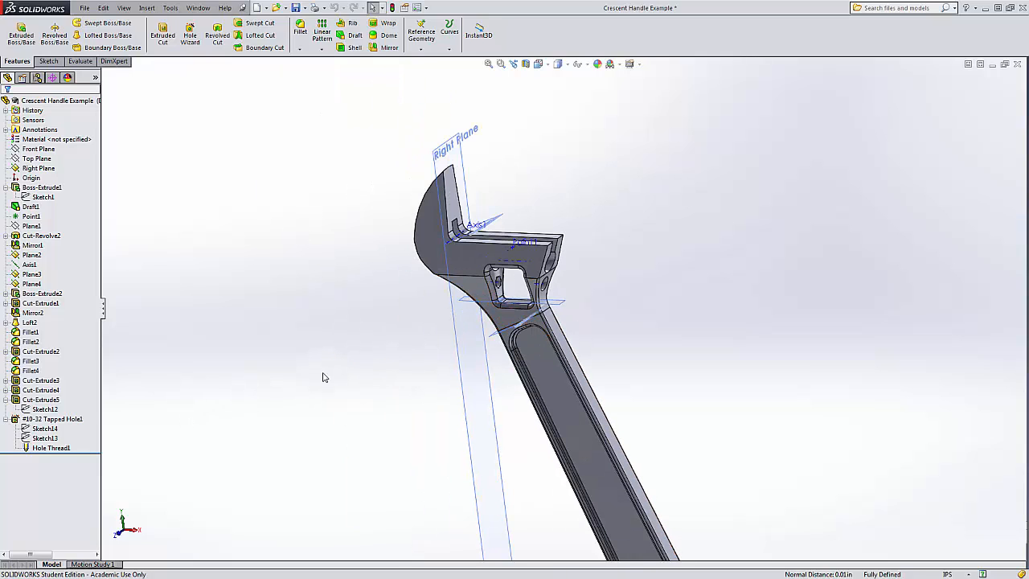
{"action": "scroll", "coordinate": [520, 274], "scroll_direction": "down", "scroll_amount": 5}
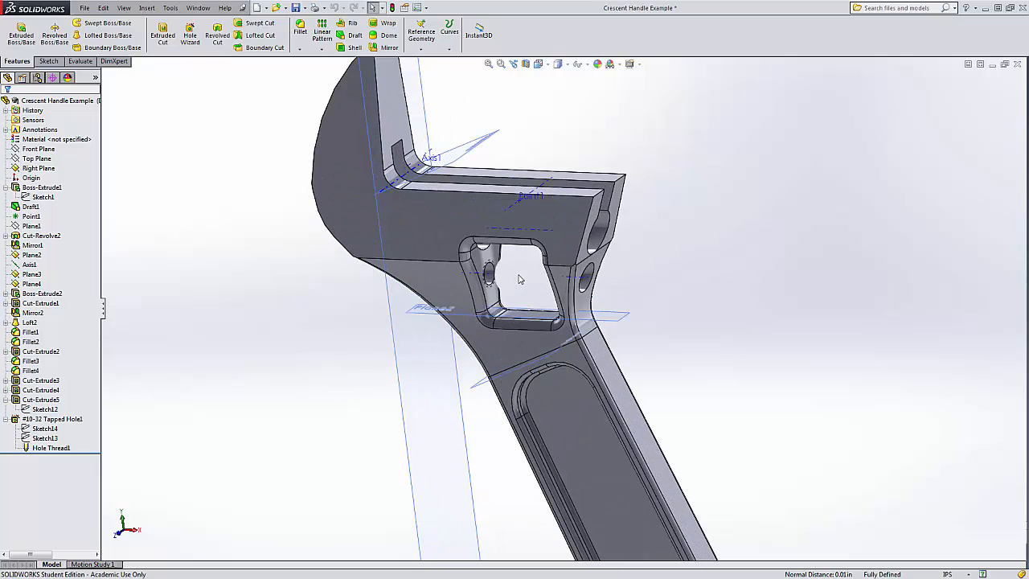
{"action": "middle_click_drag", "start_coordinate": [526, 278], "coordinate": [317, 361]}
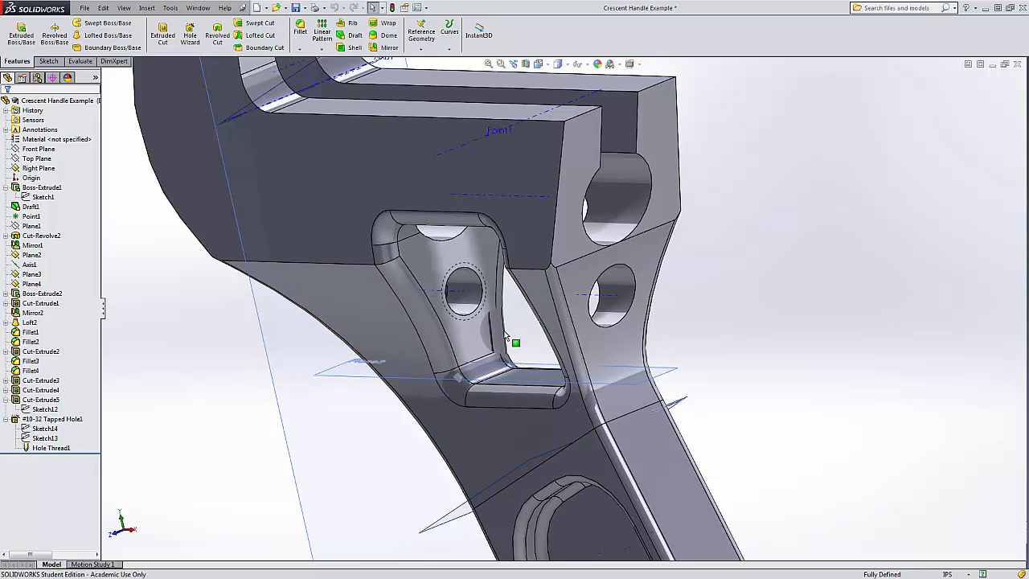
{"action": "scroll", "coordinate": [481, 284], "scroll_direction": "down", "scroll_amount": 5}
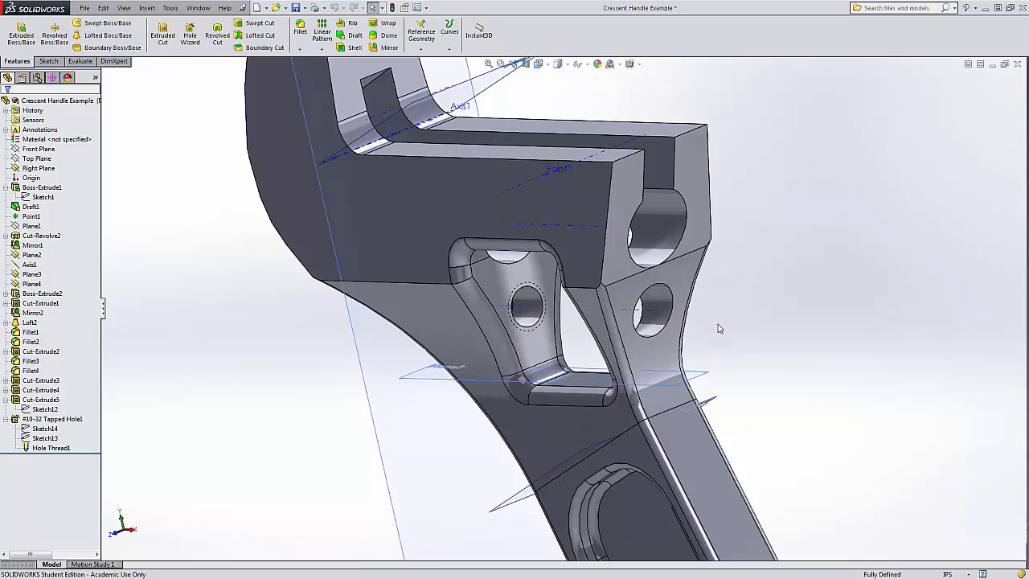
{"action": "scroll", "coordinate": [713, 336], "scroll_direction": "up", "scroll_amount": 2}
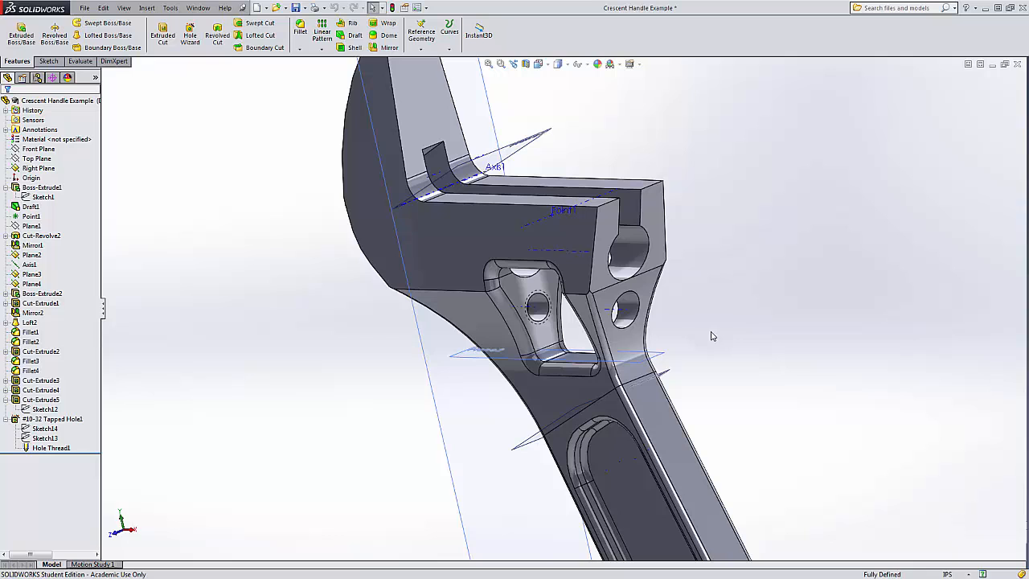
{"action": "middle_click_drag", "start_coordinate": [701, 319], "coordinate": [620, 329]}
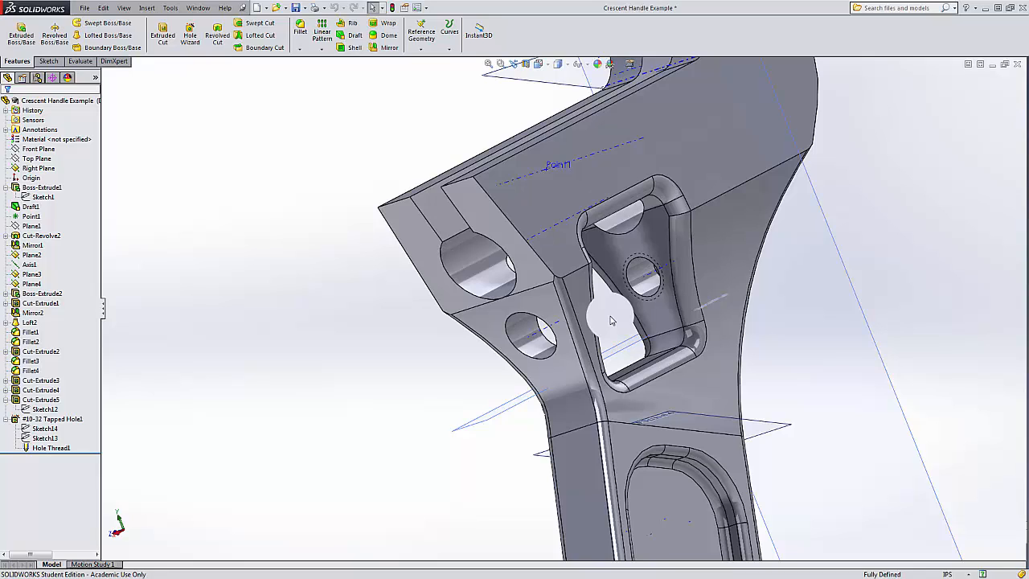
{"action": "scroll", "coordinate": [610, 320], "scroll_direction": "up", "scroll_amount": 3}
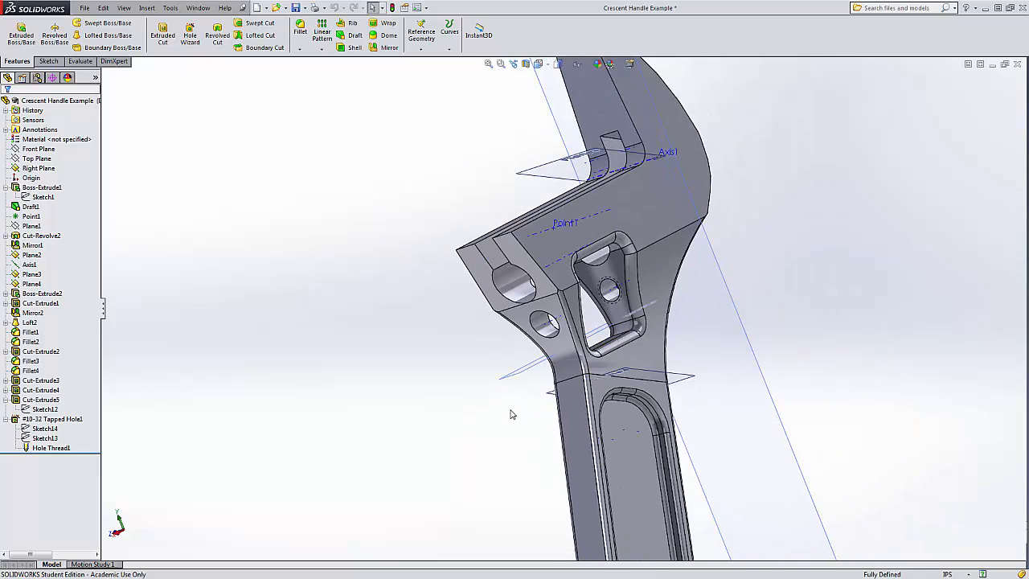
- Inspect the #10-32 tapped hole inside the window up close, together with the 0.21 in hole opposite it
{"action": "middle_click_drag", "start_coordinate": [513, 413], "coordinate": [627, 388]}
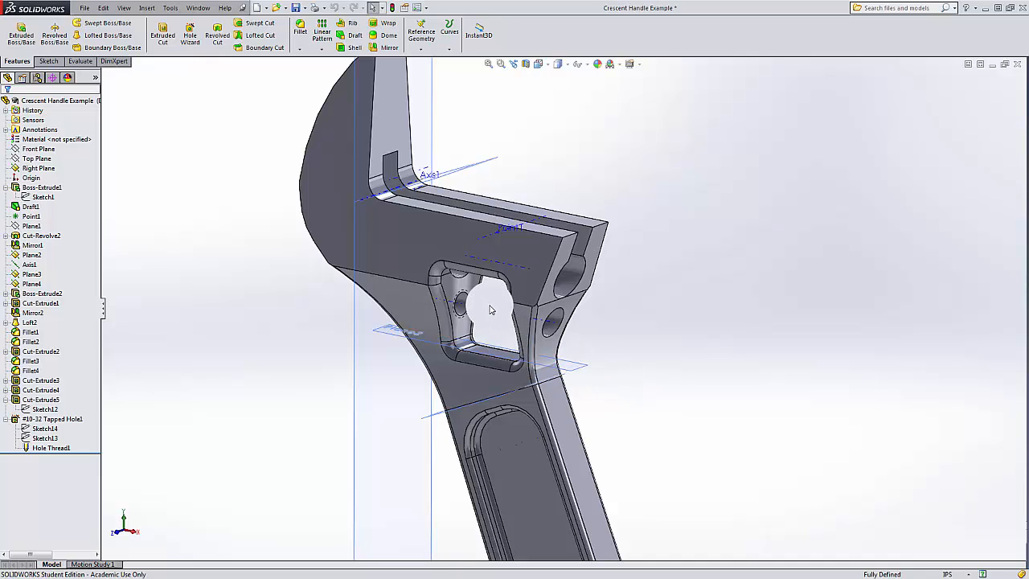
{"action": "scroll", "coordinate": [468, 306], "scroll_direction": "down", "scroll_amount": 2}
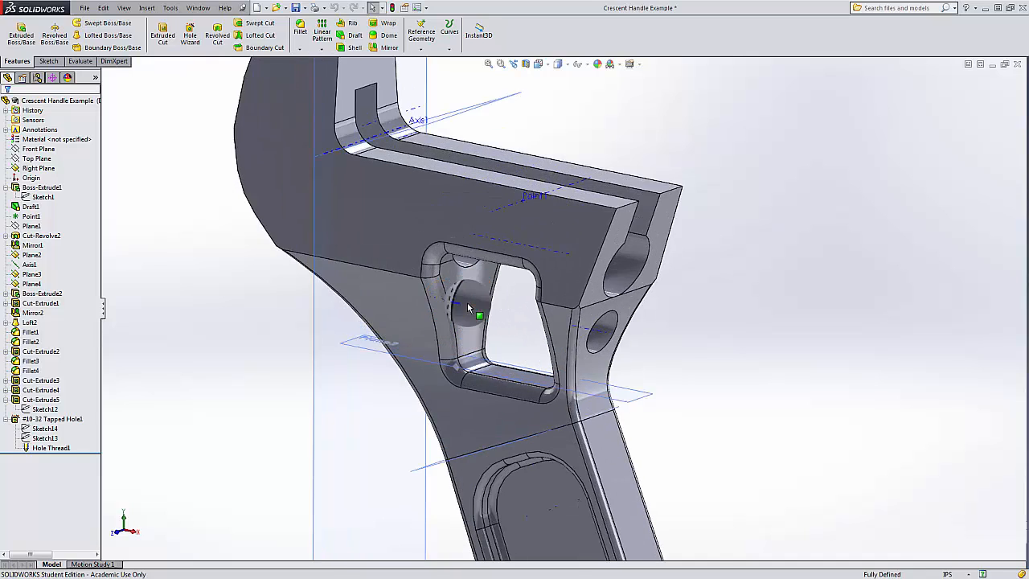
{"action": "scroll", "coordinate": [467, 302], "scroll_direction": "down", "scroll_amount": 2}
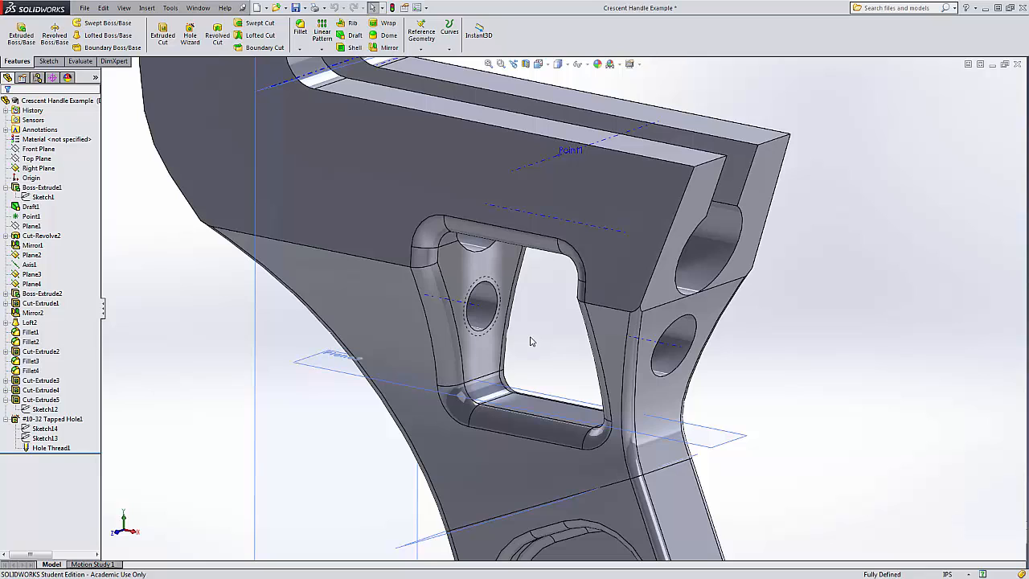
{"action": "scroll", "coordinate": [530, 341], "scroll_direction": "up", "scroll_amount": 2}
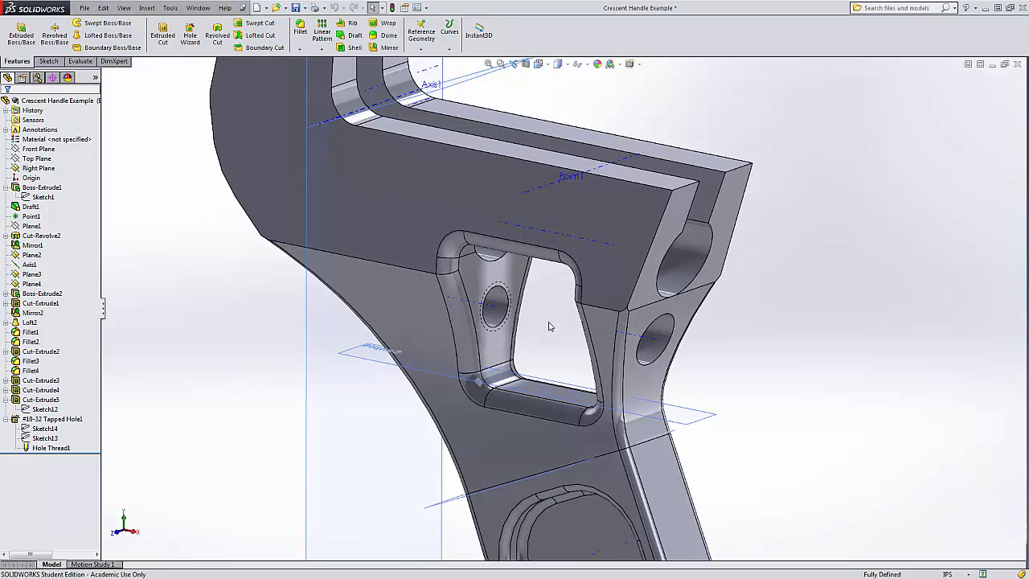
{"action": "mouse_move", "coordinate": [544, 313]}
{"action": "middle_mouse_down"}
{"action": "mouse_move", "coordinate": [523, 294]}
{"action": "mouse_move", "coordinate": [519, 336]}
{"action": "mouse_move", "coordinate": [546, 297]}
{"action": "middle_mouse_up"}
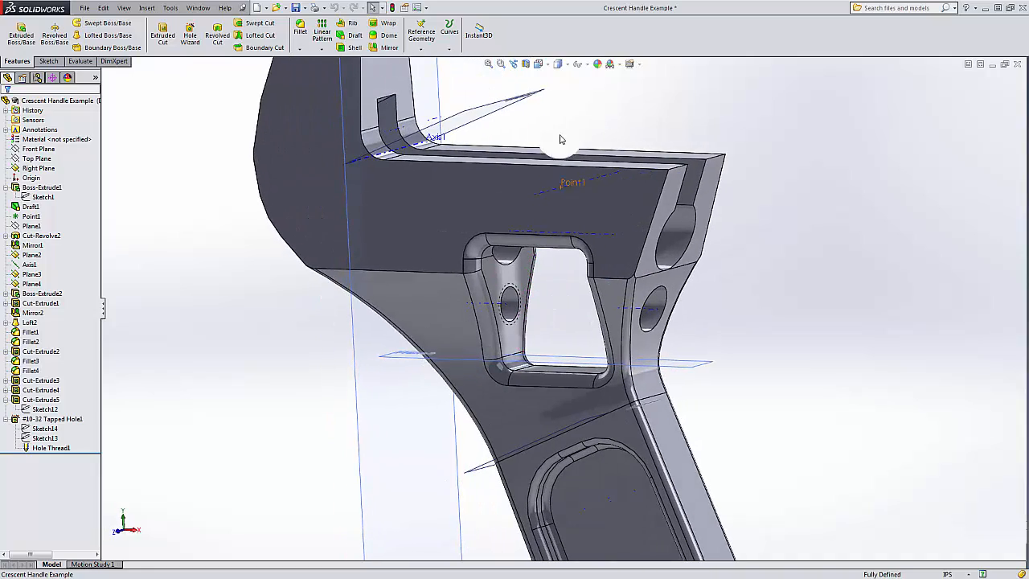
- Show the head from the Front view in a section view through the Front Plane, examining both holes in the cut
{"action": "left_click", "coordinate": [538, 64]}
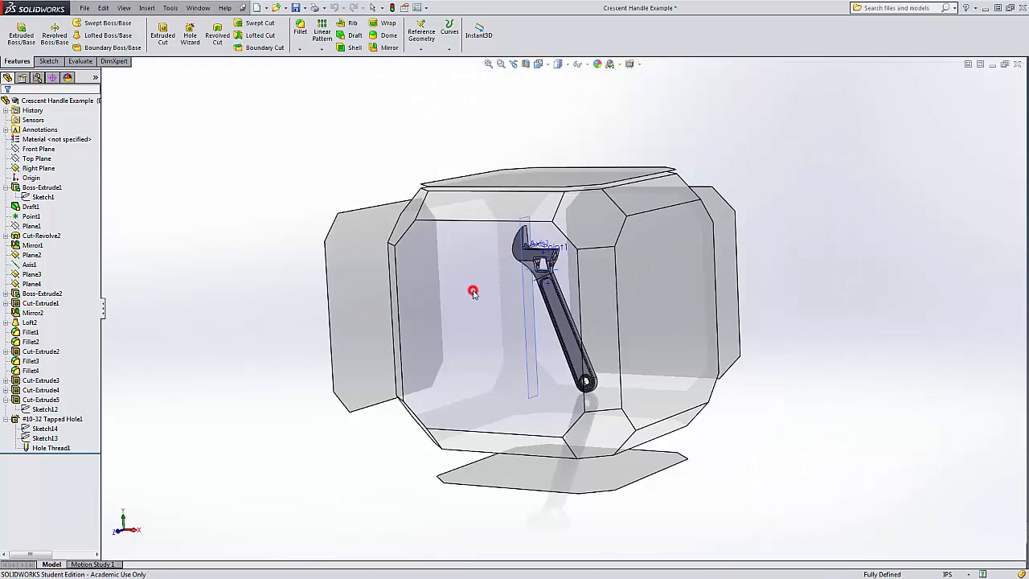
{"action": "left_click", "coordinate": [472, 292]}
{"action": "scroll", "coordinate": [547, 229], "scroll_direction": "down", "scroll_amount": 5}
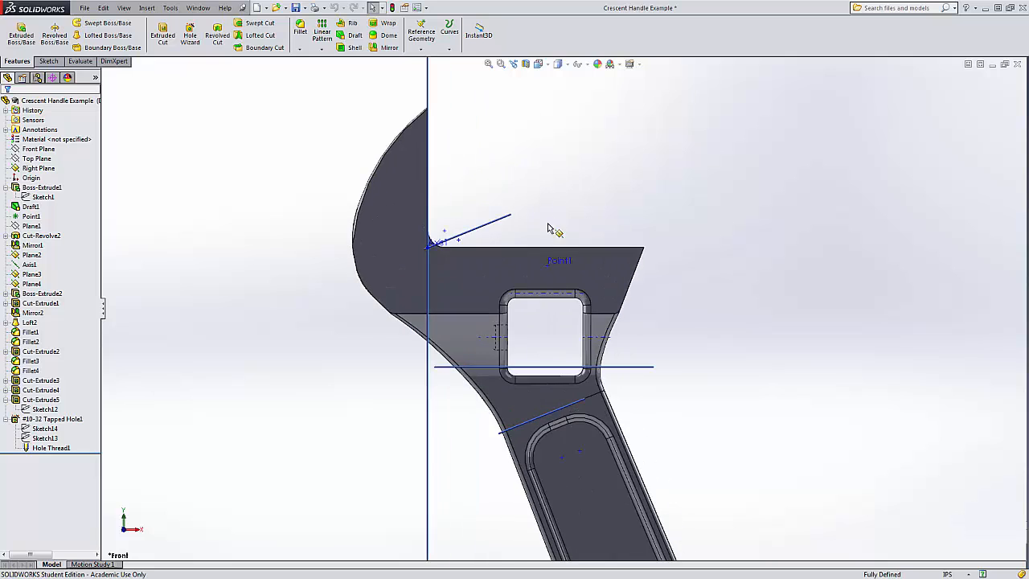
{"action": "scroll", "coordinate": [538, 270], "scroll_direction": "down", "scroll_amount": 2}
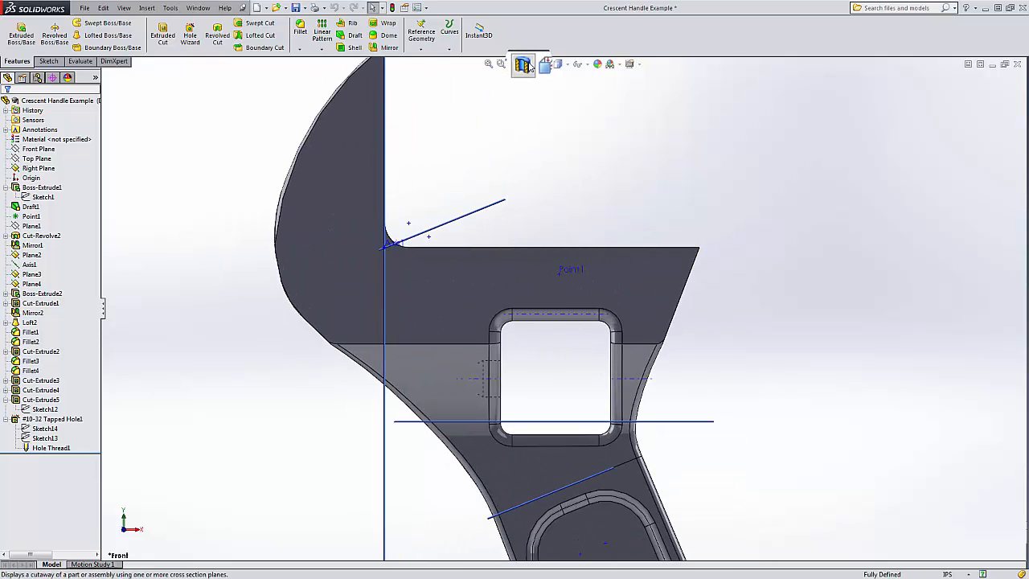
{"action": "left_click", "coordinate": [523, 65]}
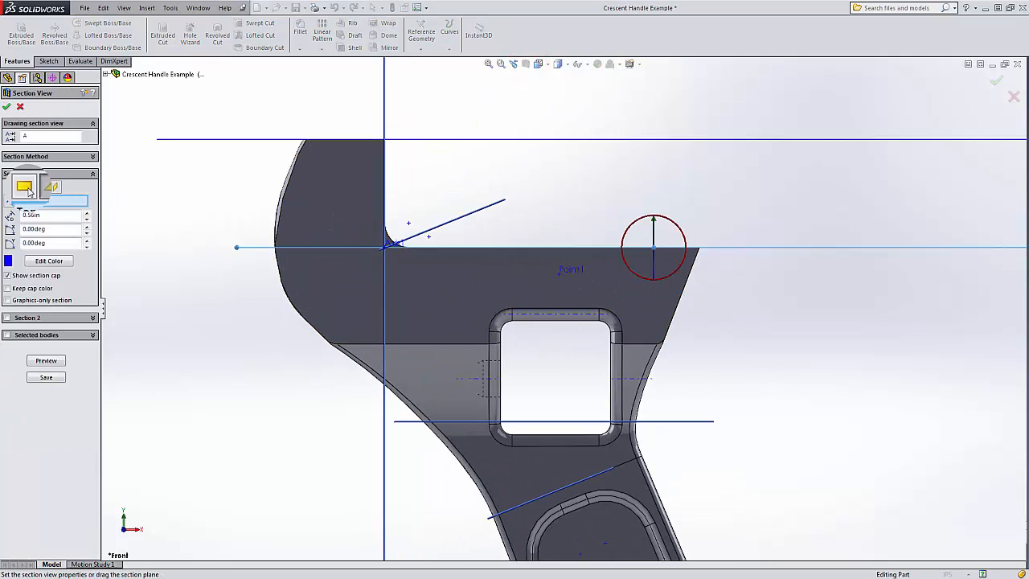
{"action": "left_click", "coordinate": [25, 187]}
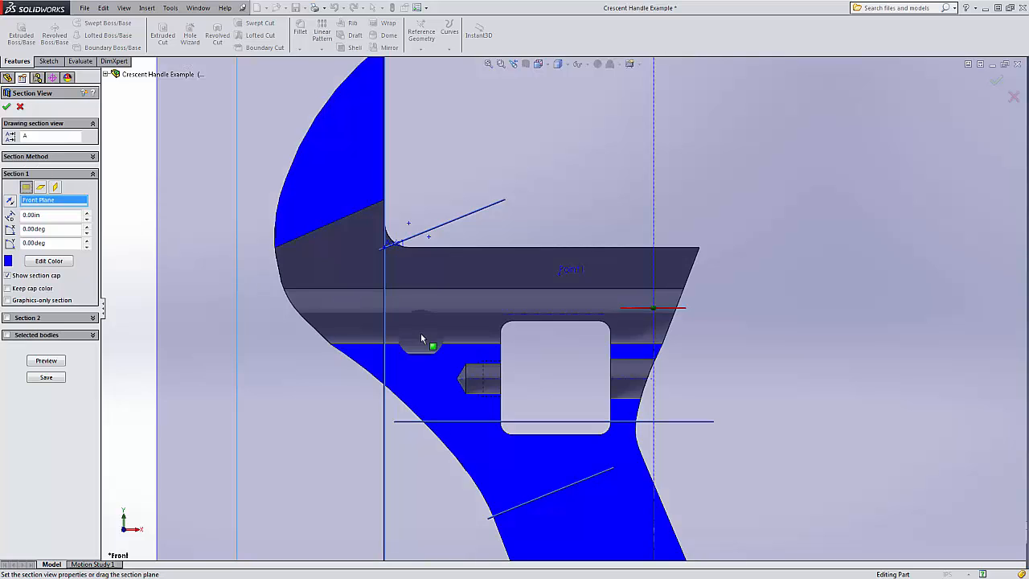
{"action": "scroll", "coordinate": [496, 370], "scroll_direction": "down", "scroll_amount": 3}
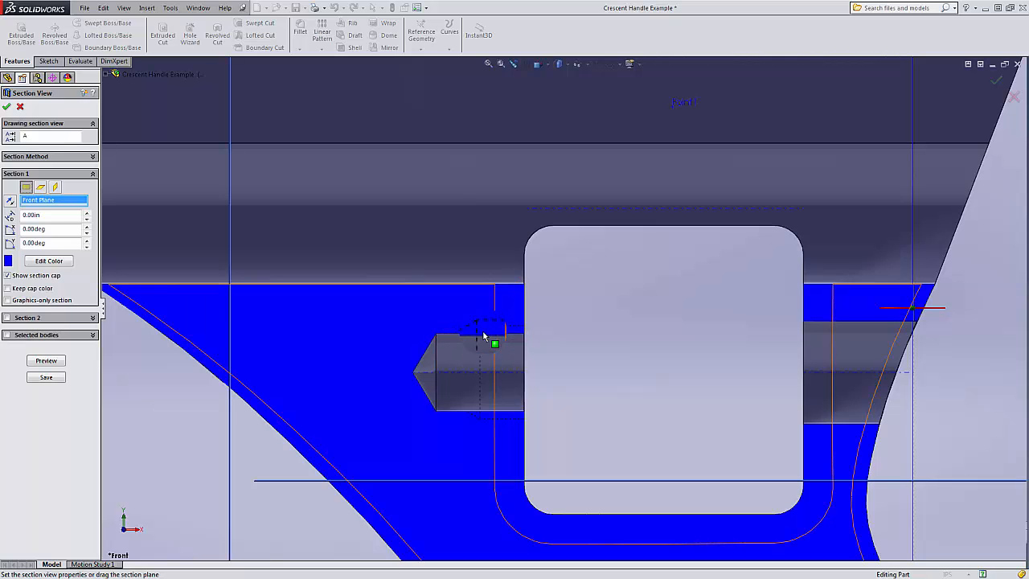
{"action": "scroll", "coordinate": [503, 374], "scroll_direction": "up", "scroll_amount": 8}
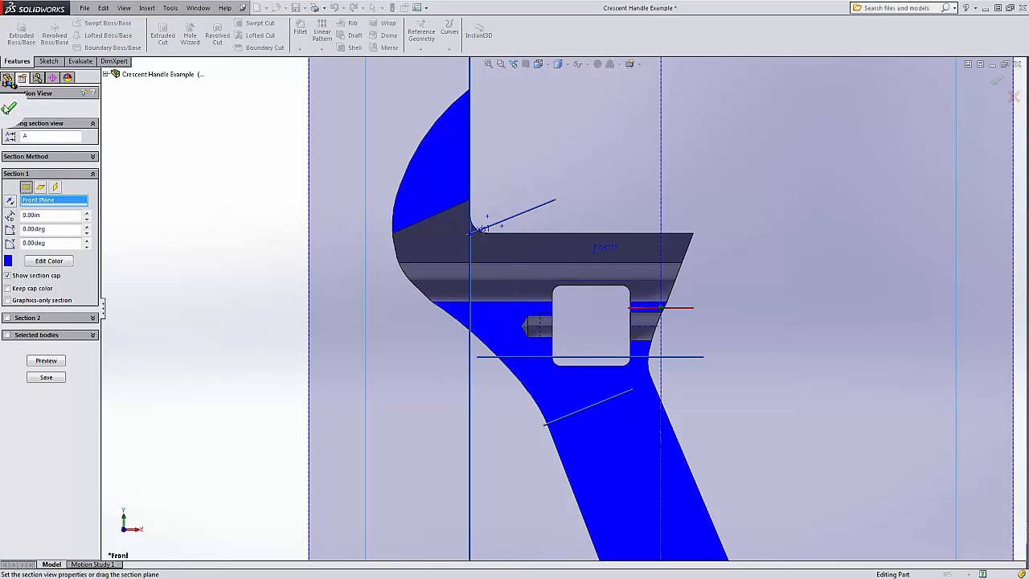
{"action": "left_click", "coordinate": [9, 107]}
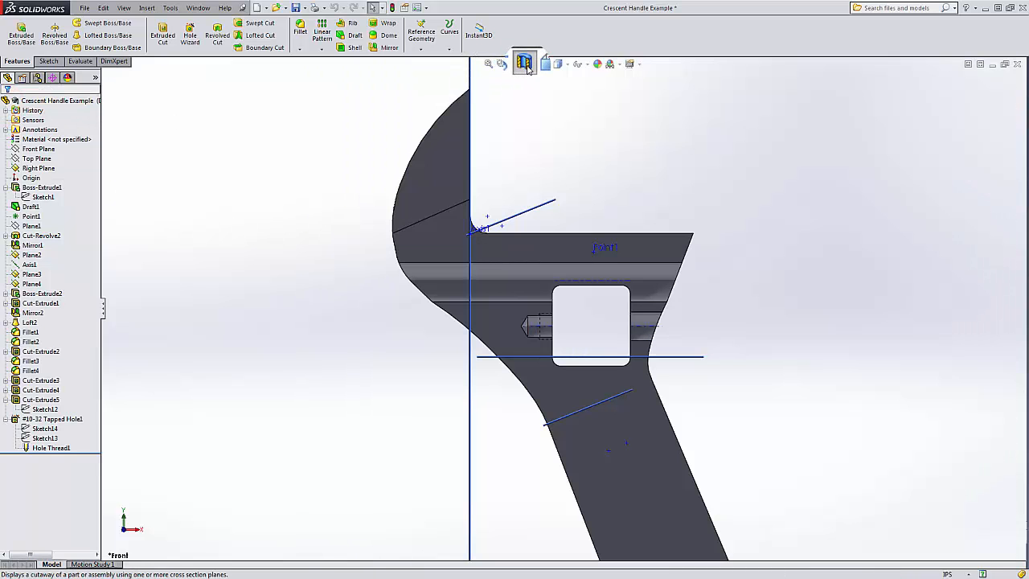
- Inspect the sectioned wrench handle at an angle and turn the section view off
{"action": "mouse_move", "coordinate": [667, 239]}
{"action": "middle_mouse_down"}
{"action": "mouse_move", "coordinate": [640, 248]}
{"action": "mouse_move", "coordinate": [620, 284]}
{"action": "mouse_move", "coordinate": [590, 272]}
{"action": "mouse_move", "coordinate": [637, 244]}
{"action": "mouse_move", "coordinate": [762, 212]}
{"action": "mouse_move", "coordinate": [760, 244]}
{"action": "mouse_move", "coordinate": [685, 227]}
{"action": "mouse_move", "coordinate": [665, 233]}
{"action": "middle_mouse_up"}
{"action": "scroll", "coordinate": [760, 376], "scroll_direction": "up", "scroll_amount": 3}
{"action": "scroll", "coordinate": [755, 483], "scroll_direction": "up", "scroll_amount": 4}
{"action": "scroll", "coordinate": [689, 455], "scroll_direction": "down", "scroll_amount": 2}
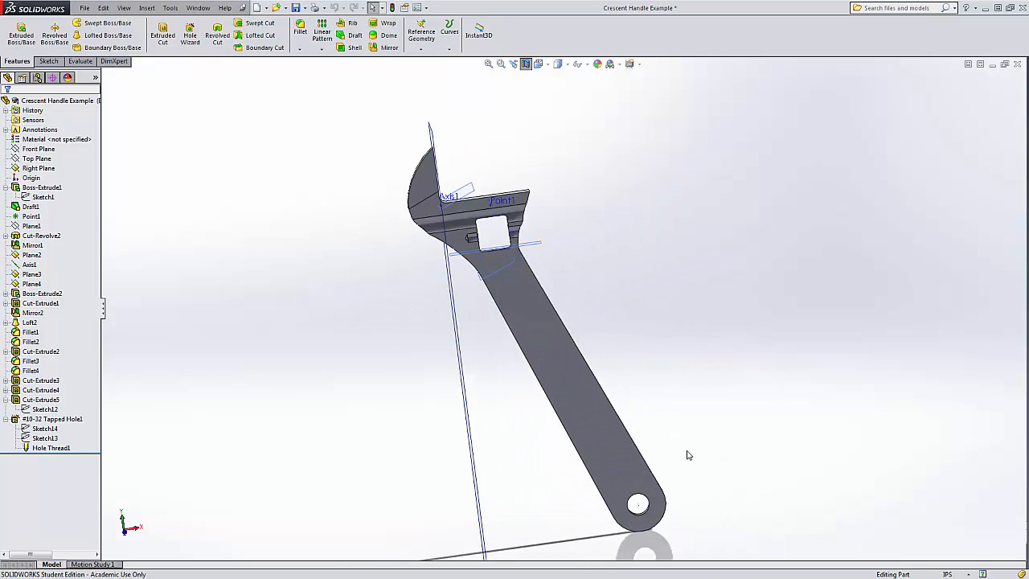
{"action": "scroll", "coordinate": [548, 213], "scroll_direction": "down", "scroll_amount": 4}
{"action": "middle_click_drag", "start_coordinate": [523, 232], "coordinate": [522, 237]}
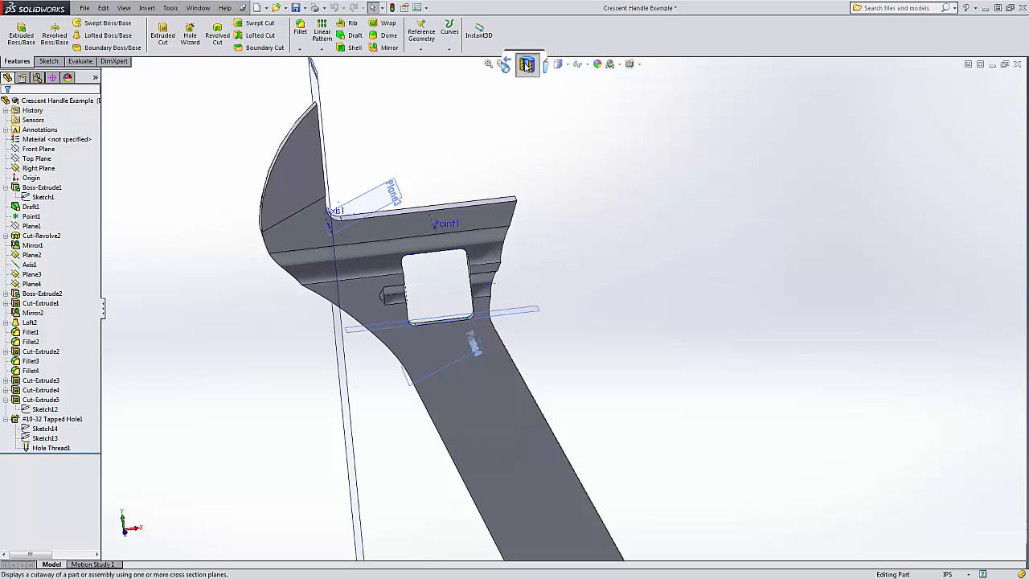
{"action": "left_click", "coordinate": [526, 64]}
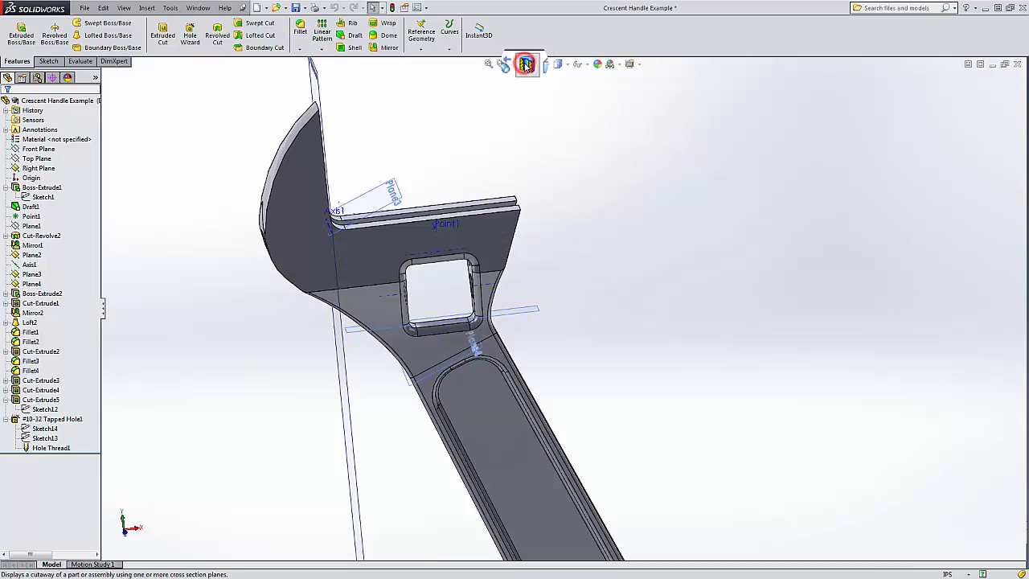
- Hide the tall reference plane running along the jaw, Plane3 and Plane2
{"action": "right_click", "coordinate": [321, 82]}
{"action": "left_click", "coordinate": [352, 70]}
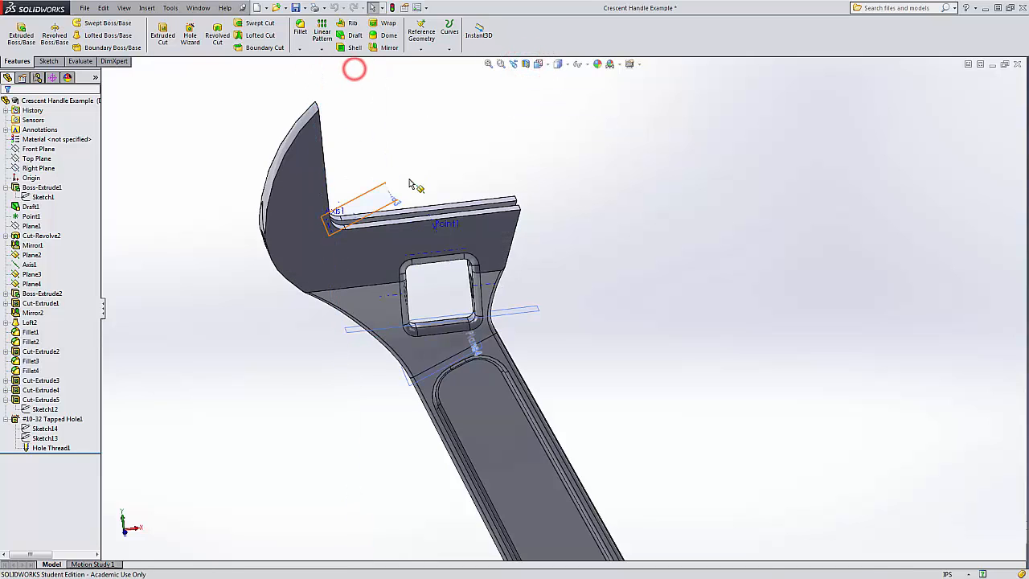
{"action": "right_click", "coordinate": [398, 191]}
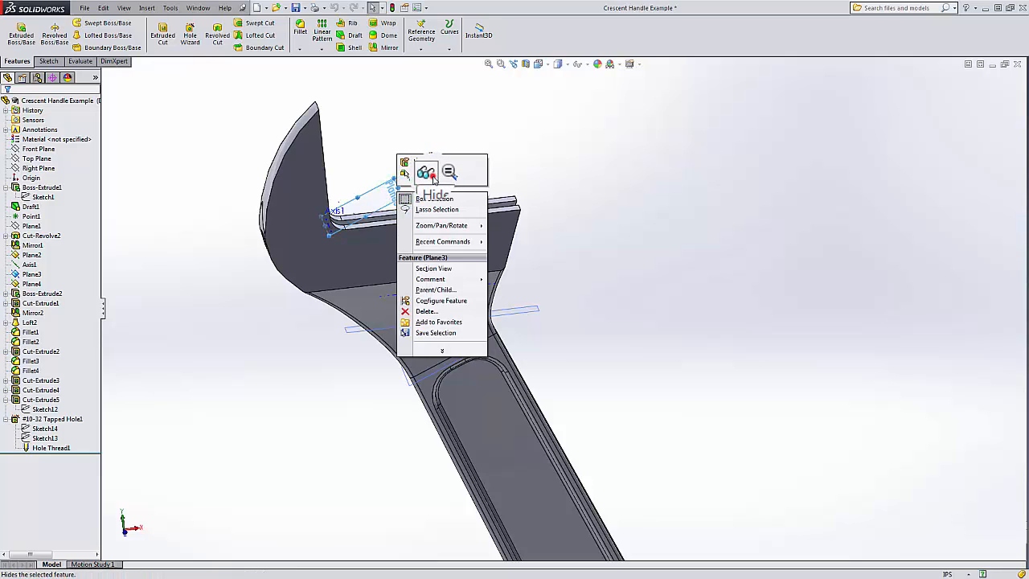
{"action": "left_click", "coordinate": [434, 175]}
{"action": "right_click", "coordinate": [504, 314]}
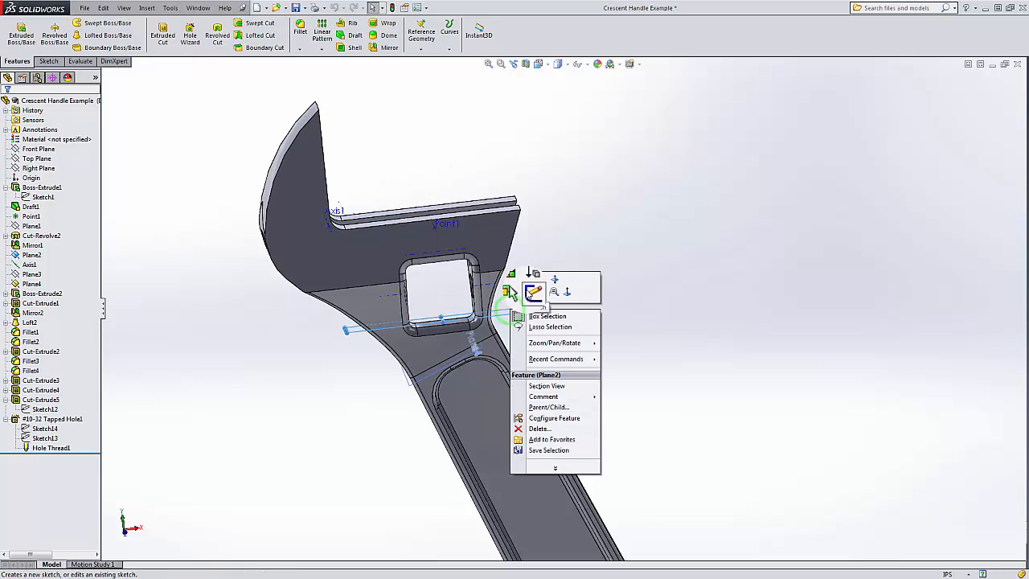
{"action": "left_click", "coordinate": [535, 291]}
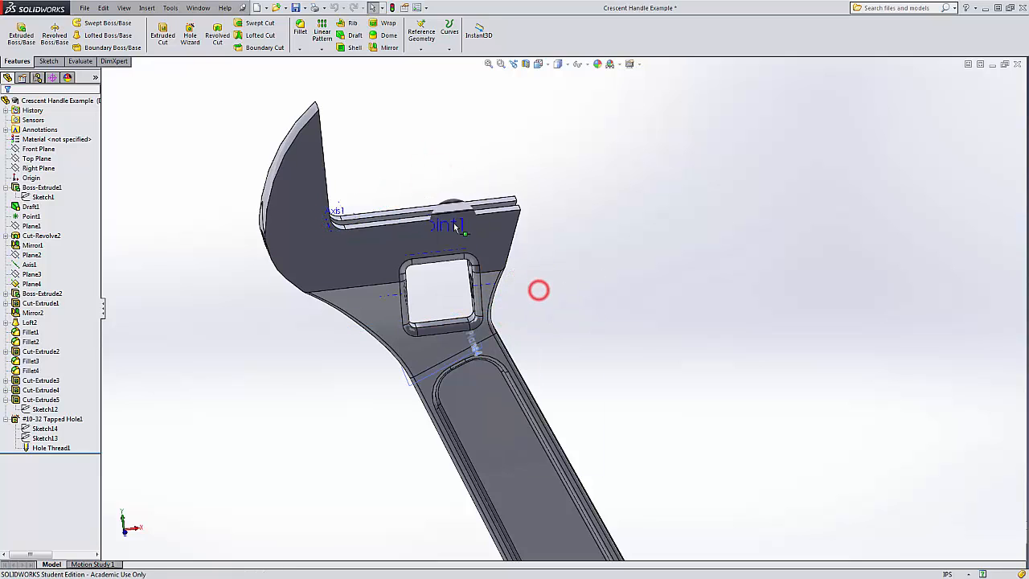
- Turn off the display of temporary axes and hide Axis1
{"action": "left_click", "coordinate": [128, 8]}
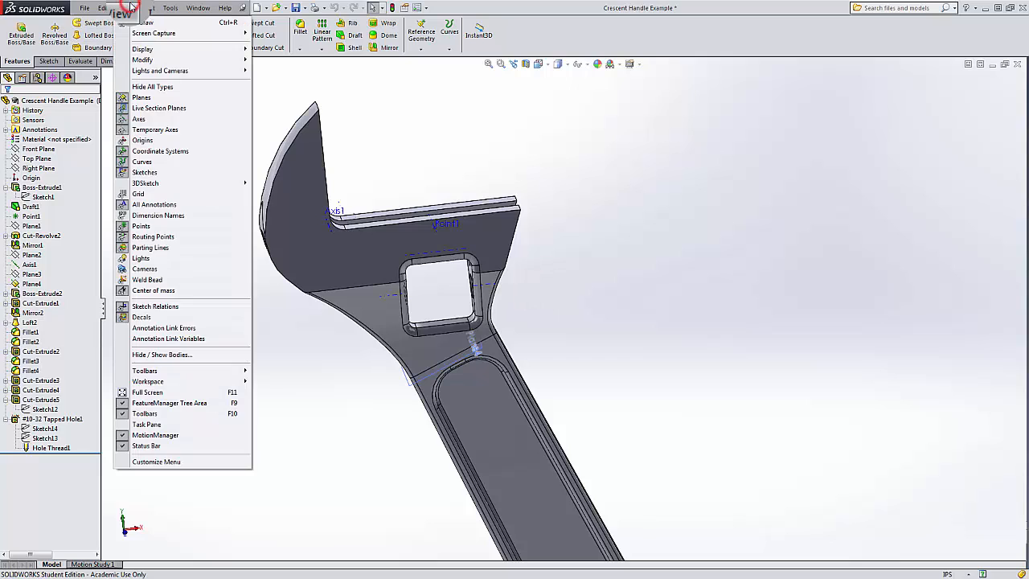
{"action": "left_click", "coordinate": [141, 137]}
{"action": "left_click", "coordinate": [31, 249]}
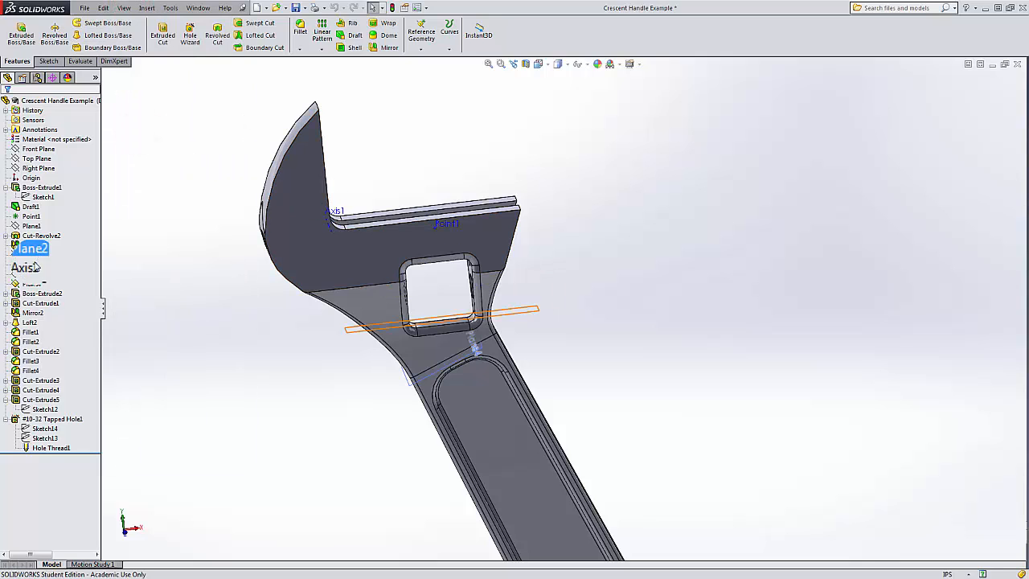
{"action": "right_click", "coordinate": [33, 268]}
{"action": "left_click", "coordinate": [38, 249]}
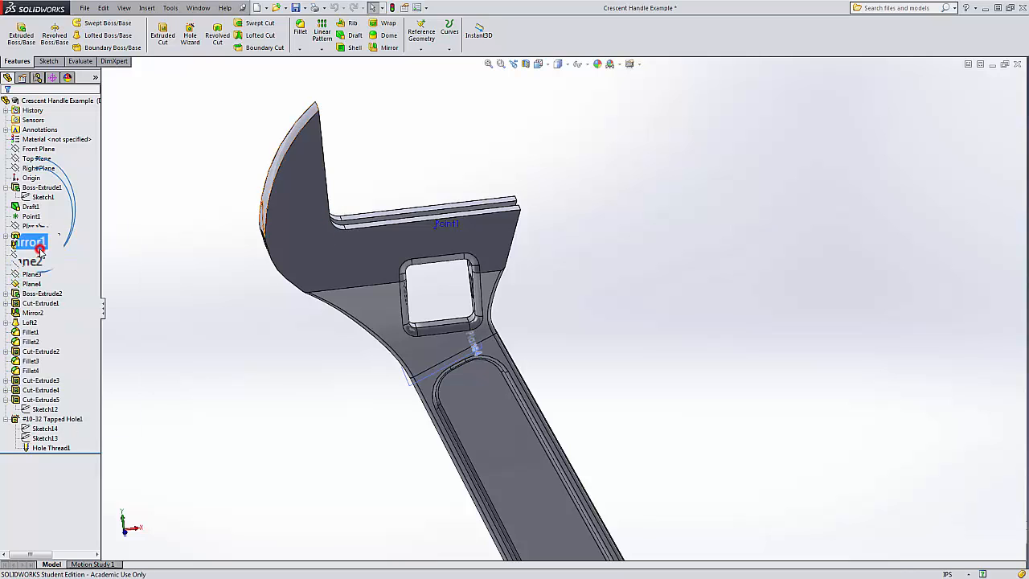
- Hide the reference point Point1 and the reference plane Plane4
{"action": "left_click", "coordinate": [37, 217]}
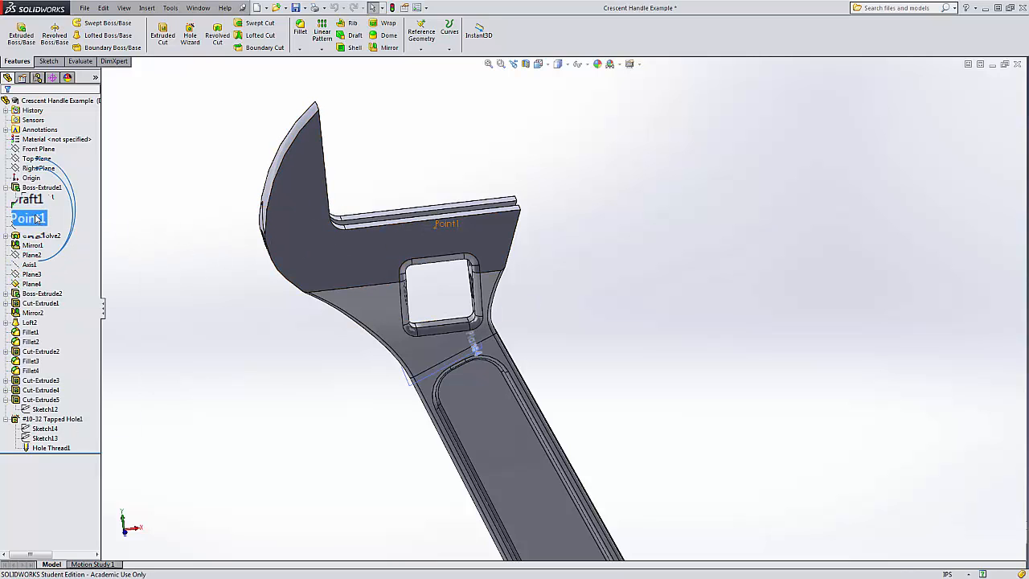
{"action": "right_click", "coordinate": [37, 218]}
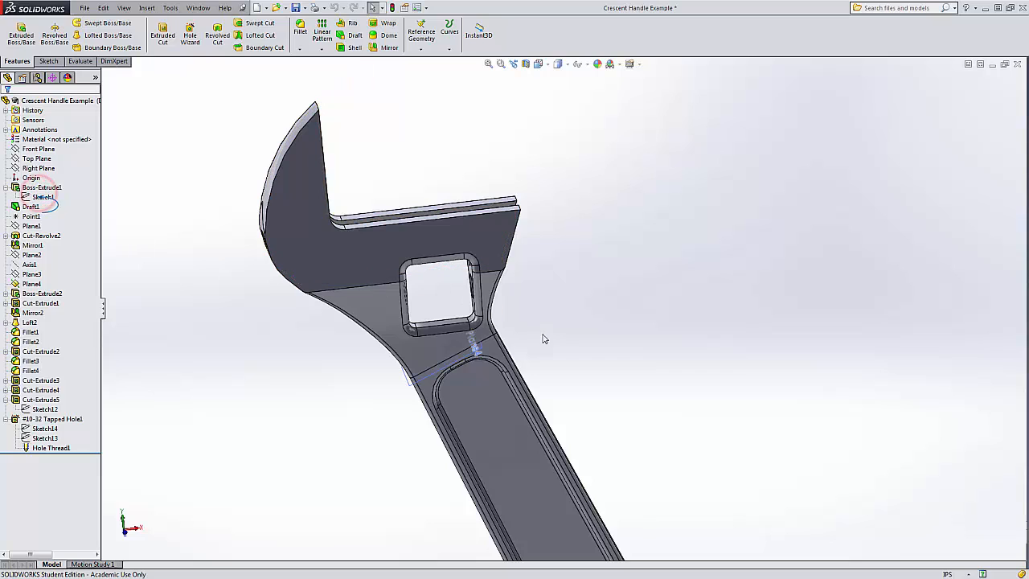
{"action": "left_click", "coordinate": [36, 282]}
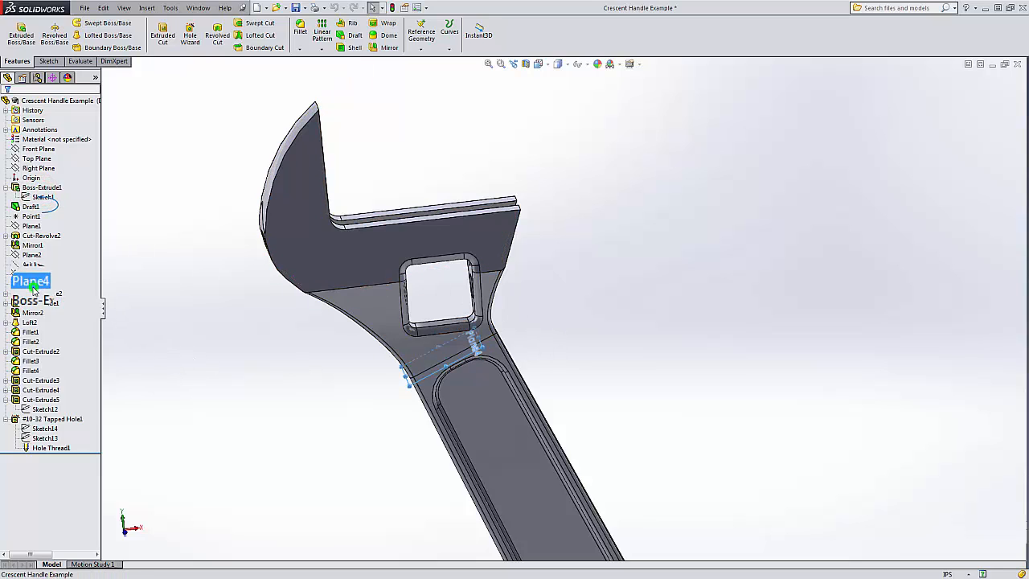
{"action": "right_click", "coordinate": [36, 282]}
{"action": "left_click", "coordinate": [52, 264]}
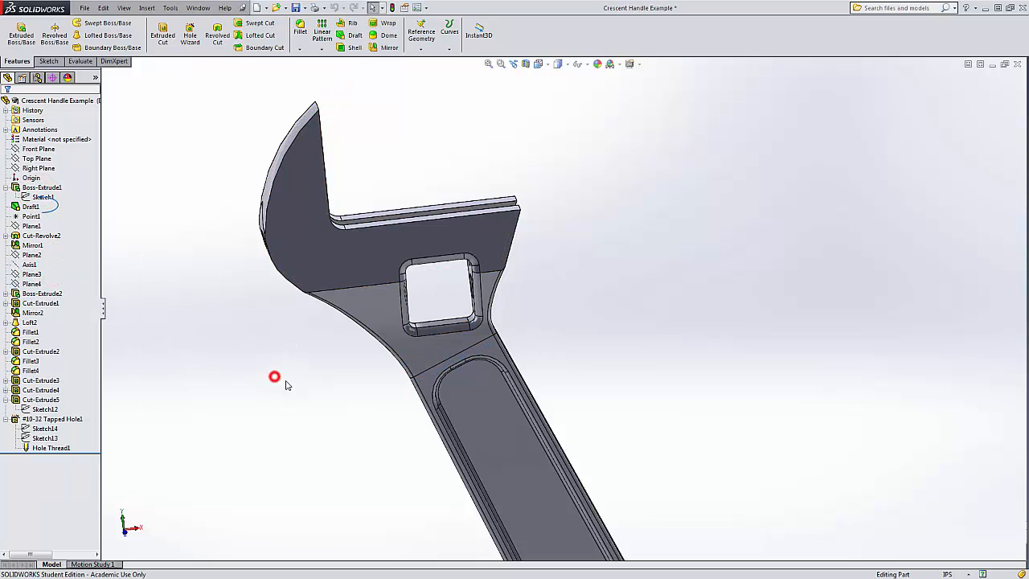
- Review the complete wrench handle from several angles, from the jaw to the hanging hole
{"action": "scroll", "coordinate": [324, 425], "scroll_direction": "up", "scroll_amount": 6}
{"action": "scroll", "coordinate": [470, 424], "scroll_direction": "down", "scroll_amount": 3}
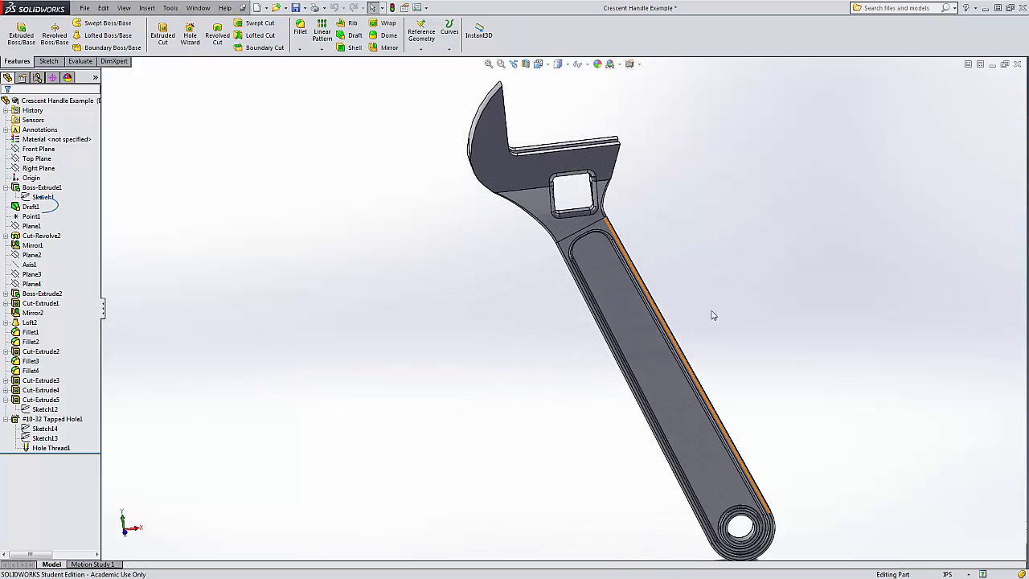
{"action": "middle_click_drag", "start_coordinate": [712, 315], "coordinate": [691, 354]}
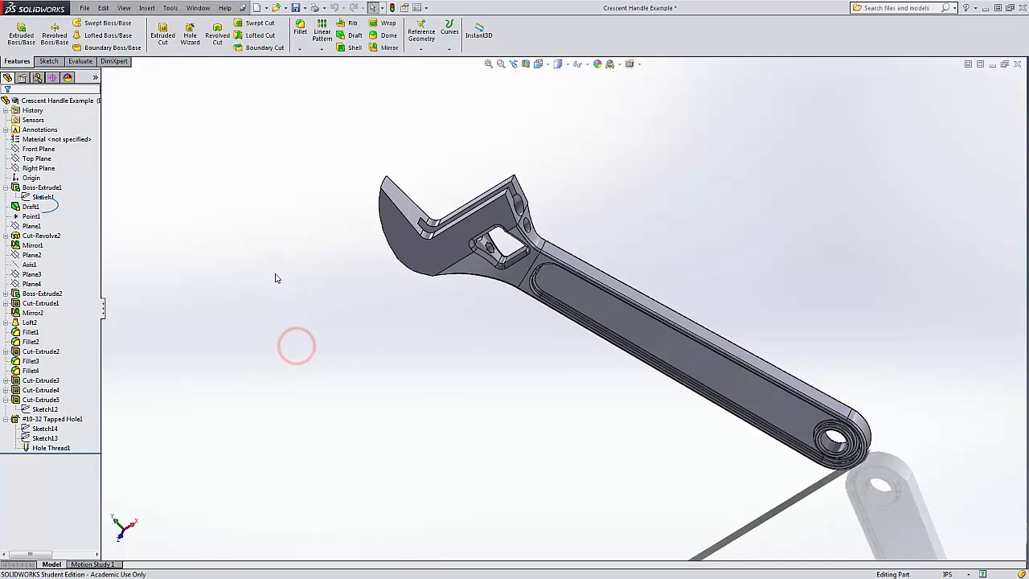
{"action": "middle_click_drag", "start_coordinate": [393, 377], "coordinate": [404, 328]}
{"action": "scroll", "coordinate": [456, 160], "scroll_direction": "down", "scroll_amount": 2}
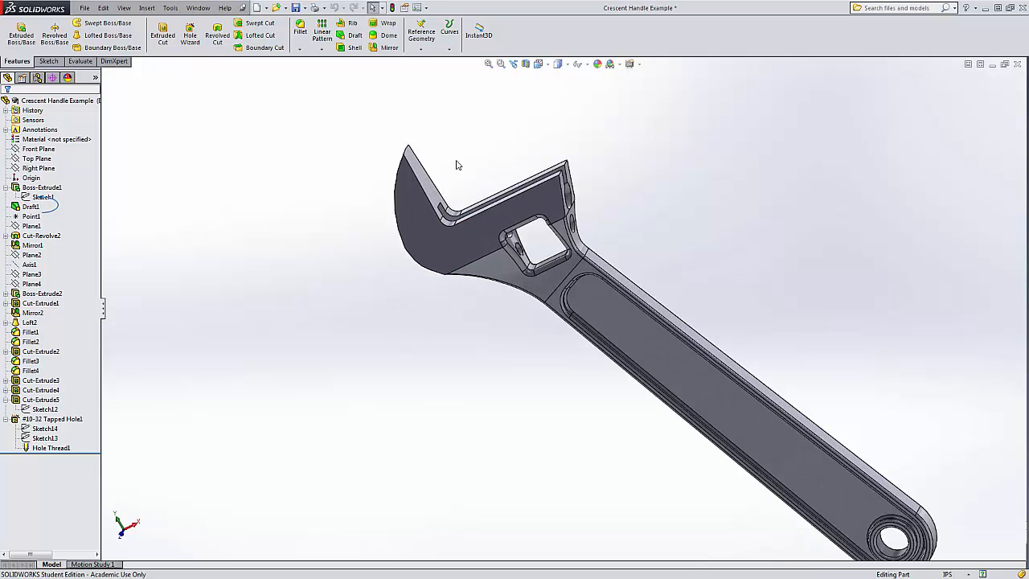
{"action": "scroll", "coordinate": [457, 164], "scroll_direction": "up", "scroll_amount": 3}
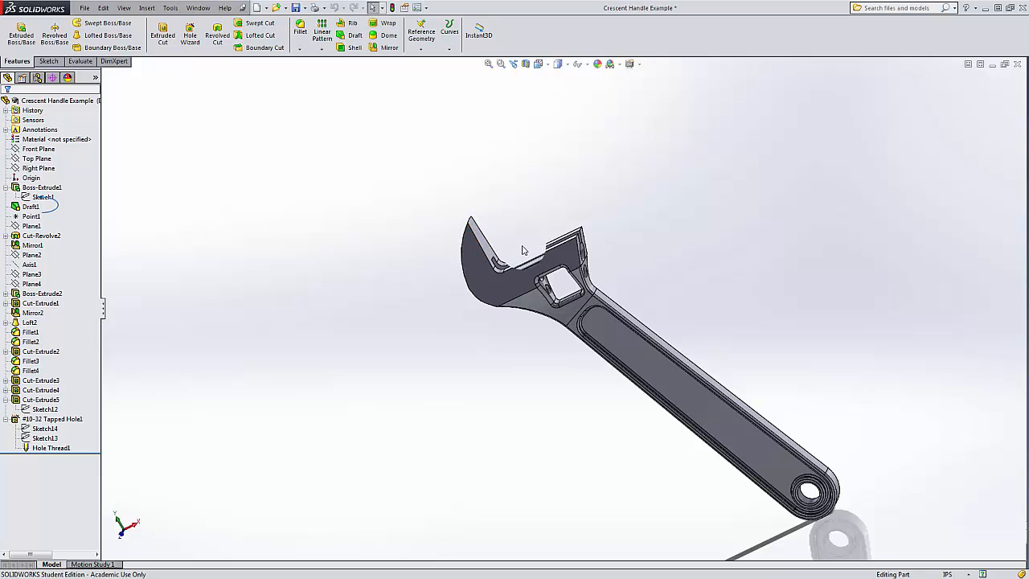
- Highlight the Top Plane and the Right Plane in turn to view them against the handle, and clear the selection
{"action": "left_click", "coordinate": [36, 165]}
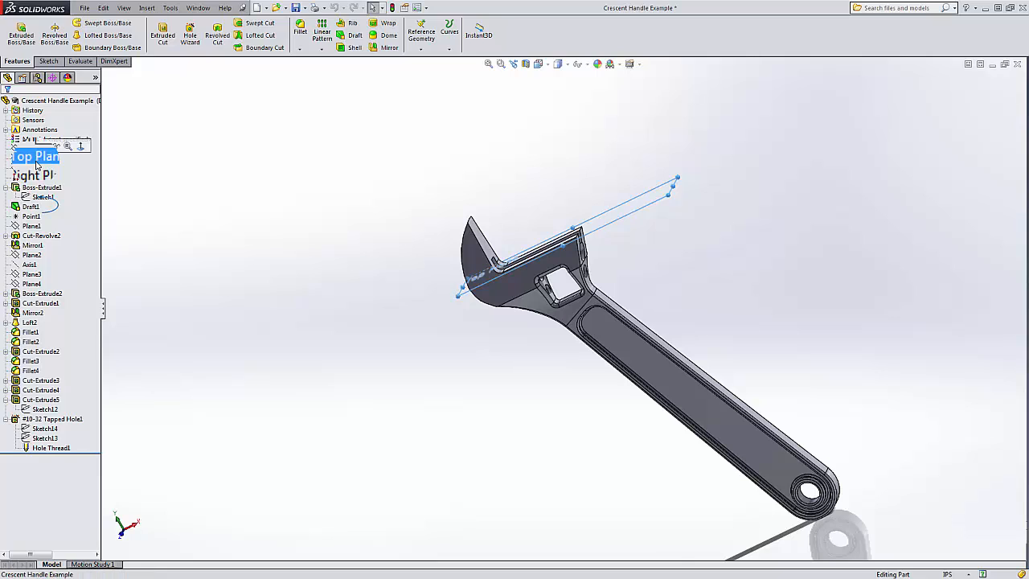
{"action": "left_click", "coordinate": [33, 172]}
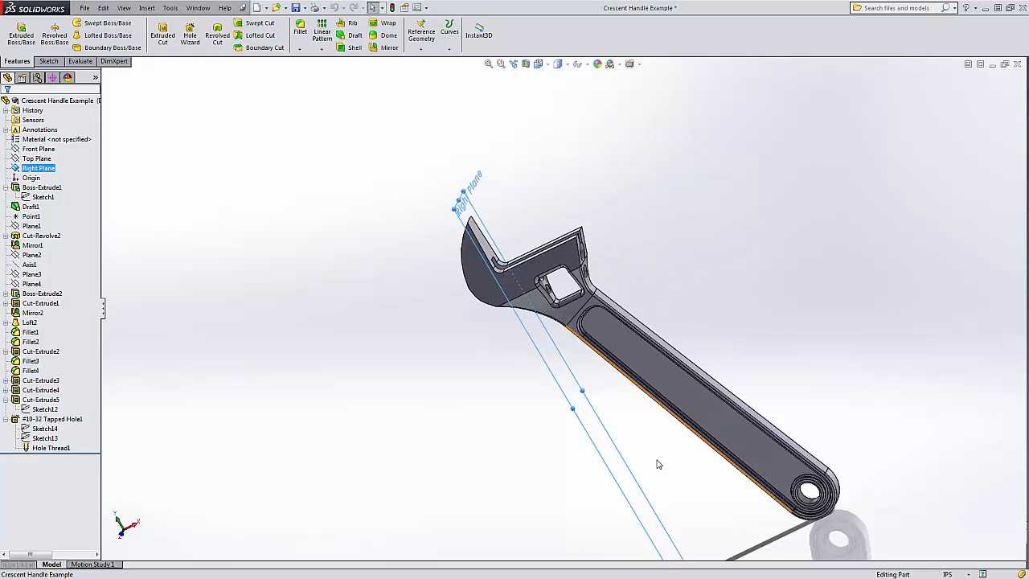
{"action": "middle_click_drag", "start_coordinate": [679, 319], "coordinate": [708, 272]}
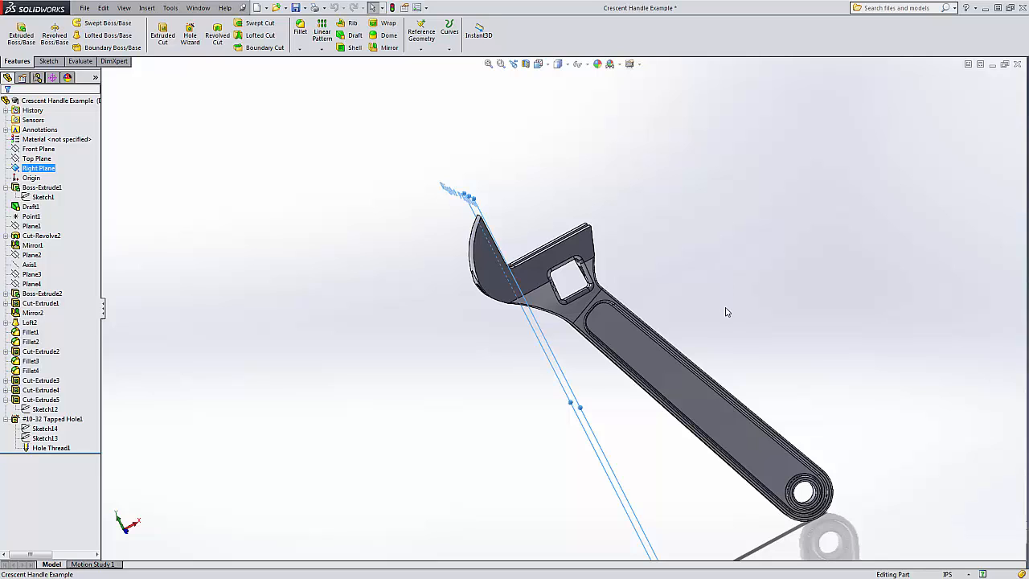
{"action": "left_click", "coordinate": [283, 267]}
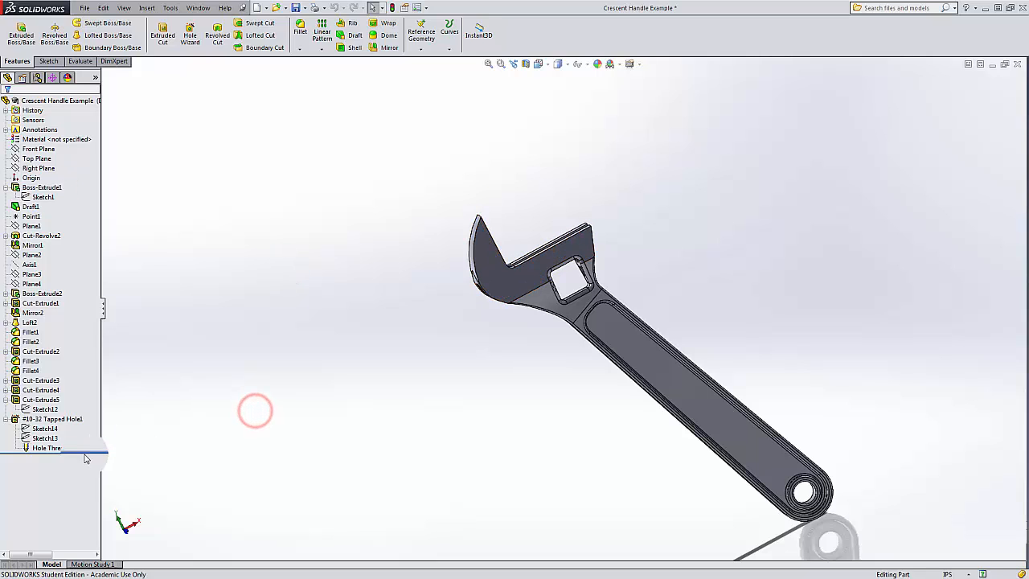
- Roll the feature history back to just after Boss-Extrude1 and inspect the extruded jaw profile from several angles
{"action": "left_click_drag", "start_coordinate": [91, 450], "coordinate": [88, 201]}
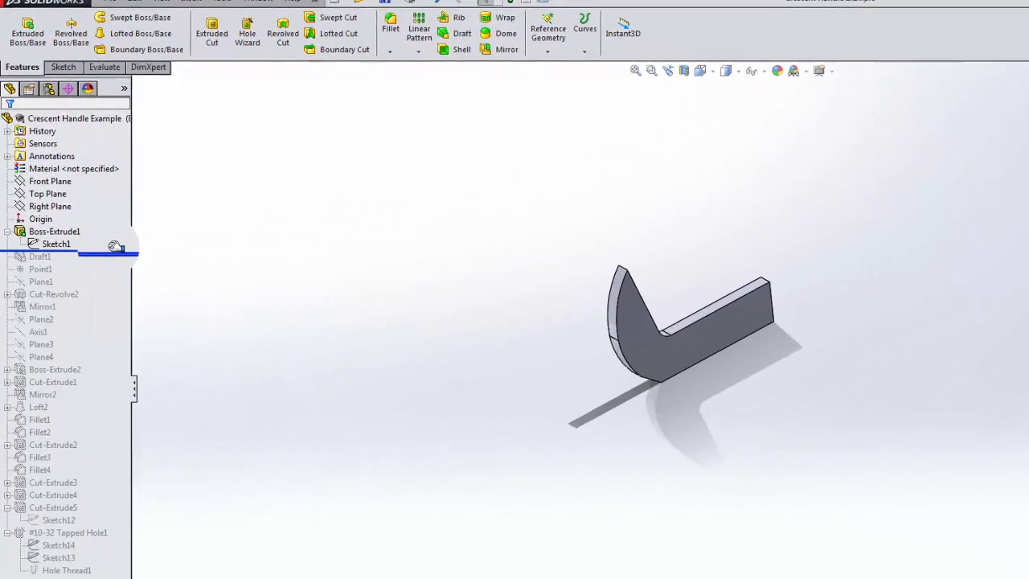
{"action": "left_click_drag", "start_coordinate": [115, 246], "coordinate": [114, 252]}
{"action": "mouse_move", "coordinate": [483, 292]}
{"action": "middle_mouse_down"}
{"action": "mouse_move", "coordinate": [444, 358]}
{"action": "mouse_move", "coordinate": [448, 397]}
{"action": "middle_mouse_up"}
{"action": "middle_click_drag", "start_coordinate": [528, 460], "coordinate": [646, 277]}
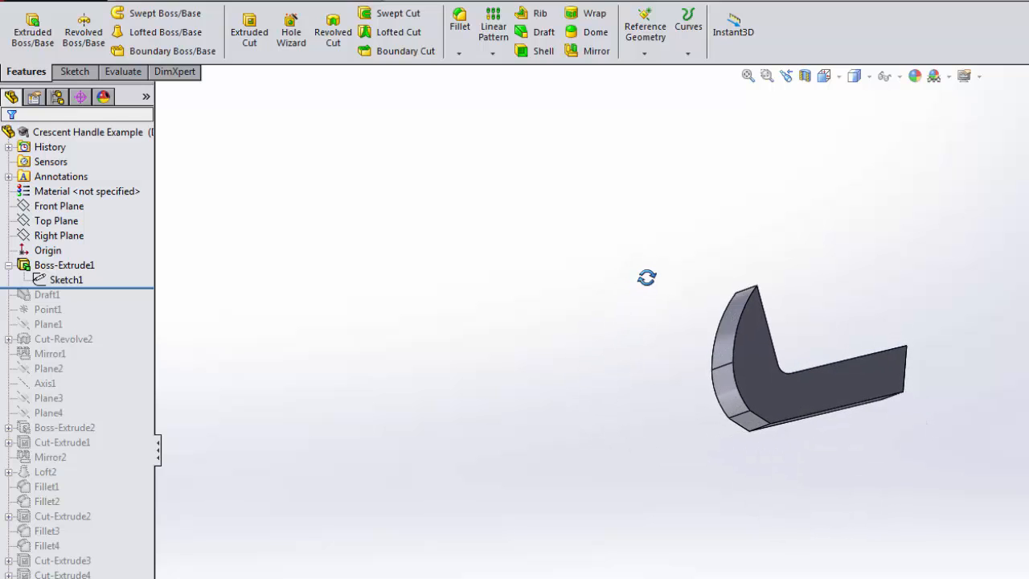
{"action": "middle_click_drag", "start_coordinate": [820, 281], "coordinate": [787, 340]}
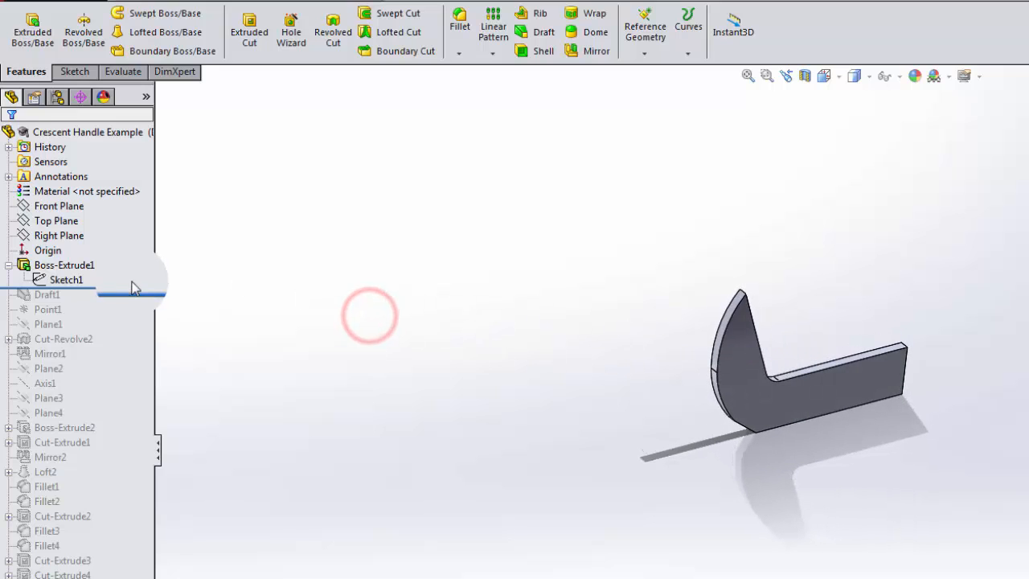
- Roll the history forward through Draft1 and Point1, viewing the drafted jaw and highlighting the reference point
{"action": "left_click_drag", "start_coordinate": [133, 287], "coordinate": [133, 302]}
{"action": "middle_click_drag", "start_coordinate": [514, 272], "coordinate": [834, 316]}
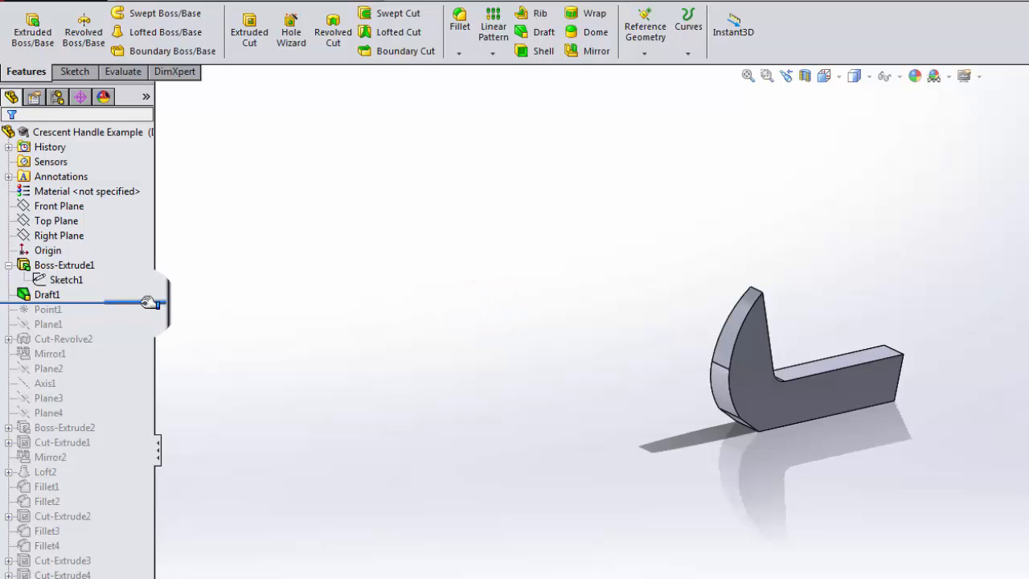
{"action": "left_click_drag", "start_coordinate": [149, 302], "coordinate": [145, 316]}
{"action": "left_click", "coordinate": [48, 309]}
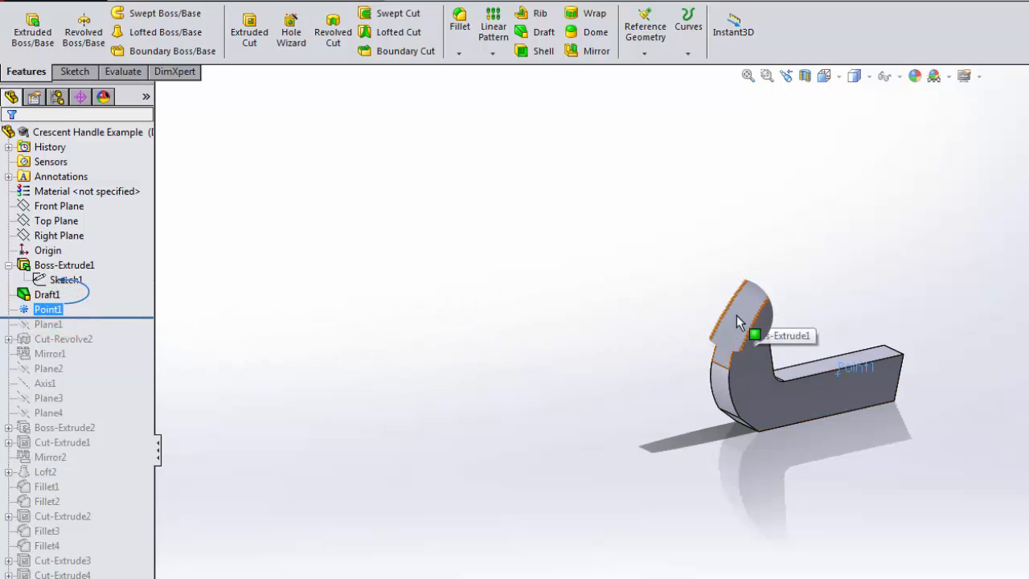
{"action": "left_click", "coordinate": [540, 319]}
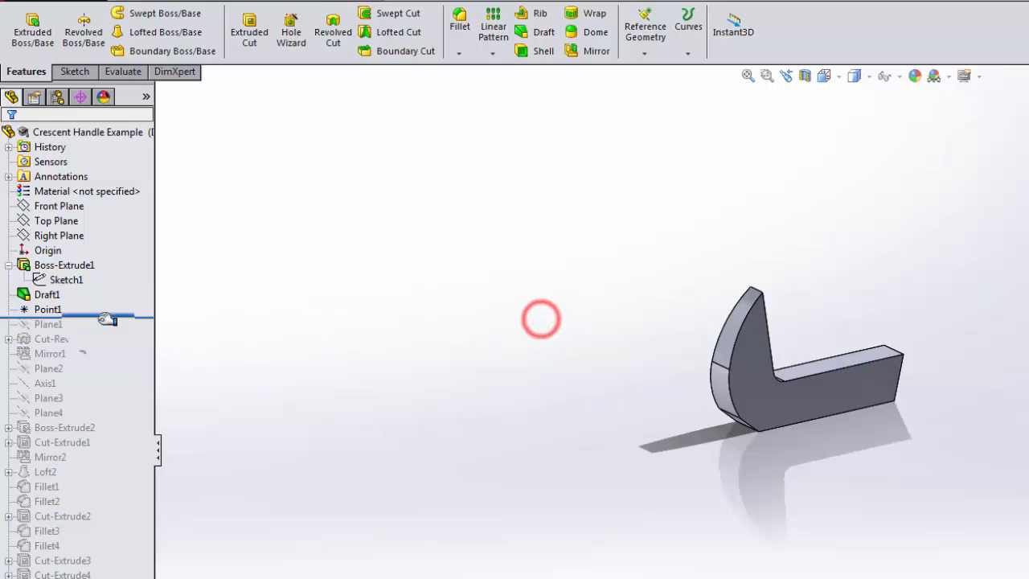
- Roll the history forward past Plane1 and highlight that plane to view it against the jaw
{"action": "left_click_drag", "start_coordinate": [103, 317], "coordinate": [104, 332]}
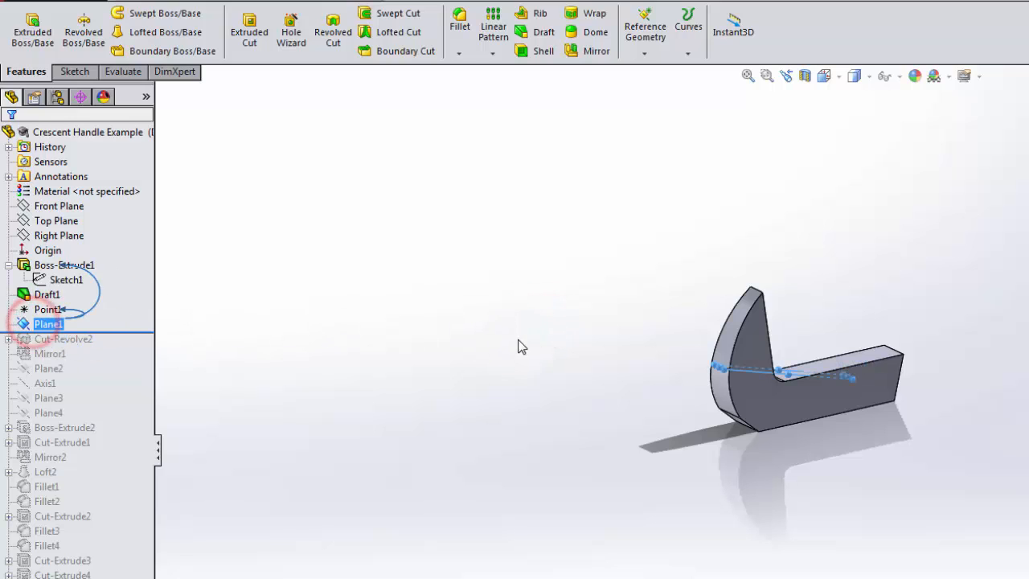
{"action": "middle_click_drag", "start_coordinate": [547, 310], "coordinate": [587, 331]}
{"action": "left_click", "coordinate": [540, 343]}
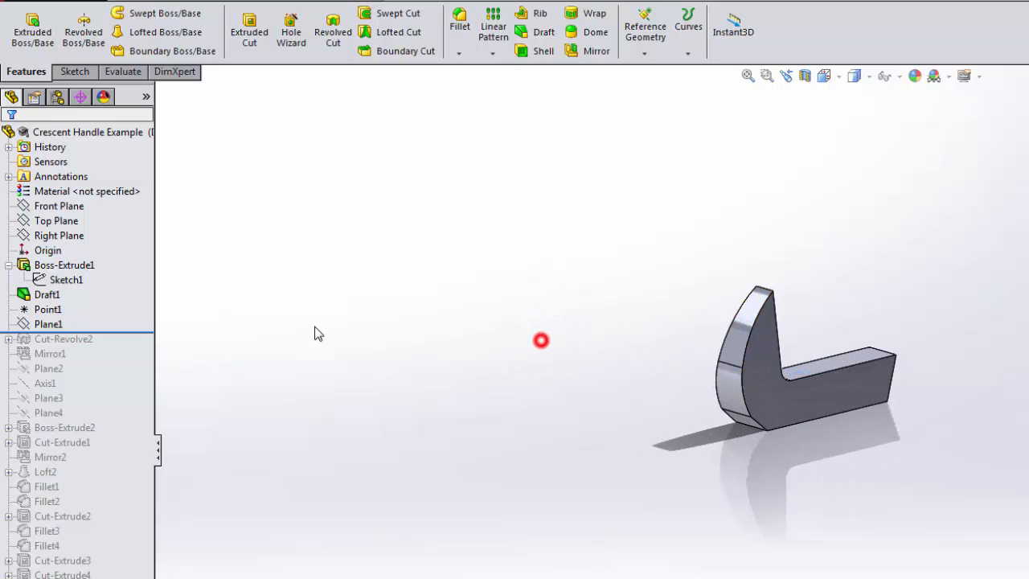
- Roll the history forward through Cut-Revolve2 and Mirror1 to examine the revolved cut on both sides of the jaw
{"action": "left_click_drag", "start_coordinate": [144, 330], "coordinate": [144, 345]}
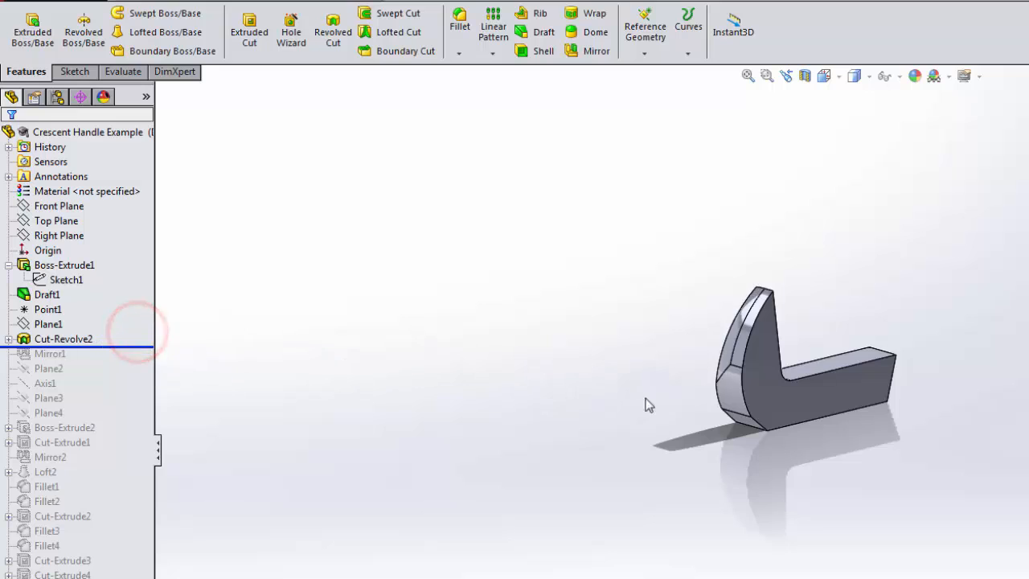
{"action": "middle_click_drag", "start_coordinate": [656, 365], "coordinate": [577, 312]}
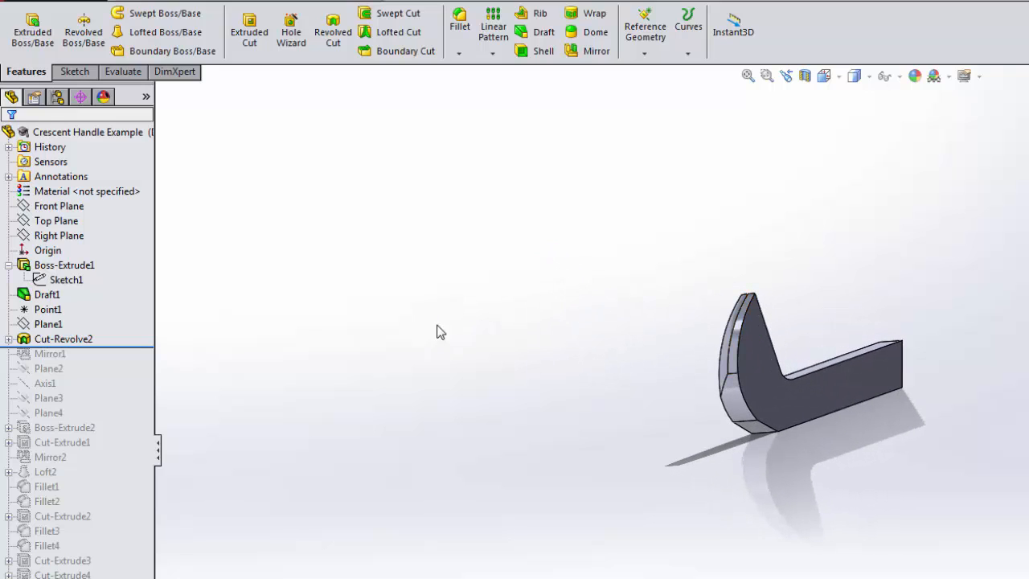
{"action": "left_click", "coordinate": [153, 347]}
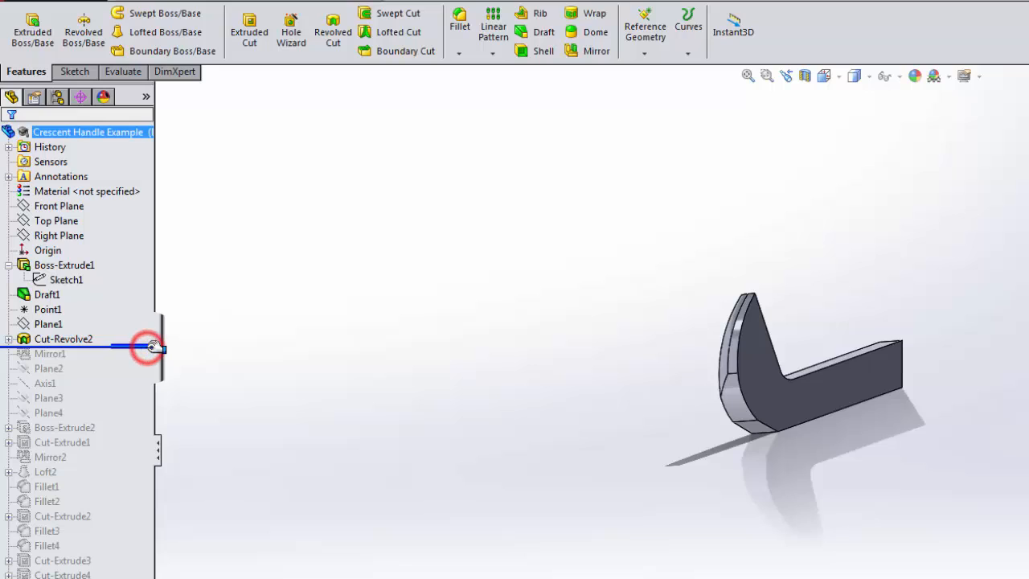
{"action": "left_click_drag", "start_coordinate": [153, 346], "coordinate": [153, 361]}
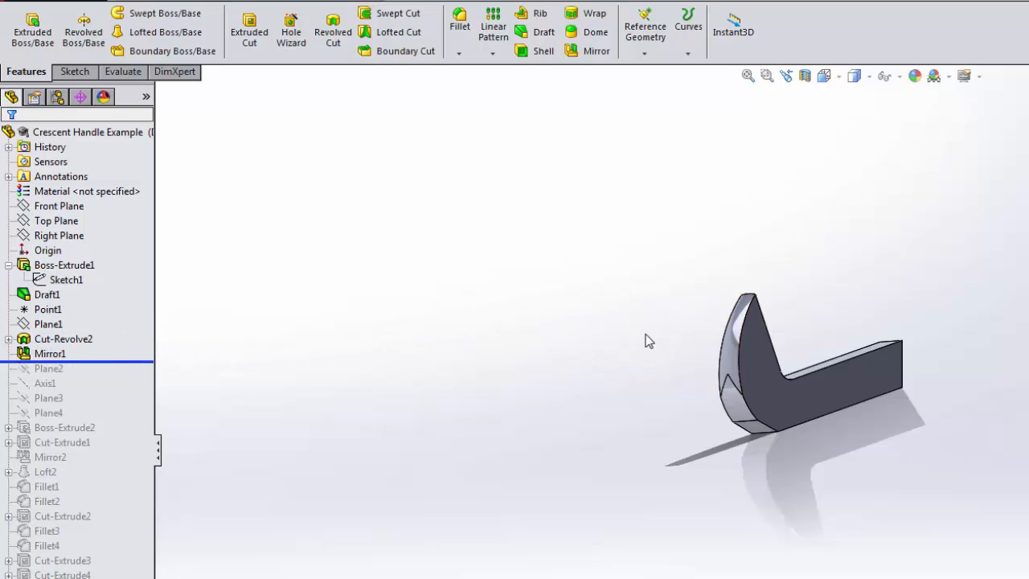
{"action": "left_click", "coordinate": [439, 273]}
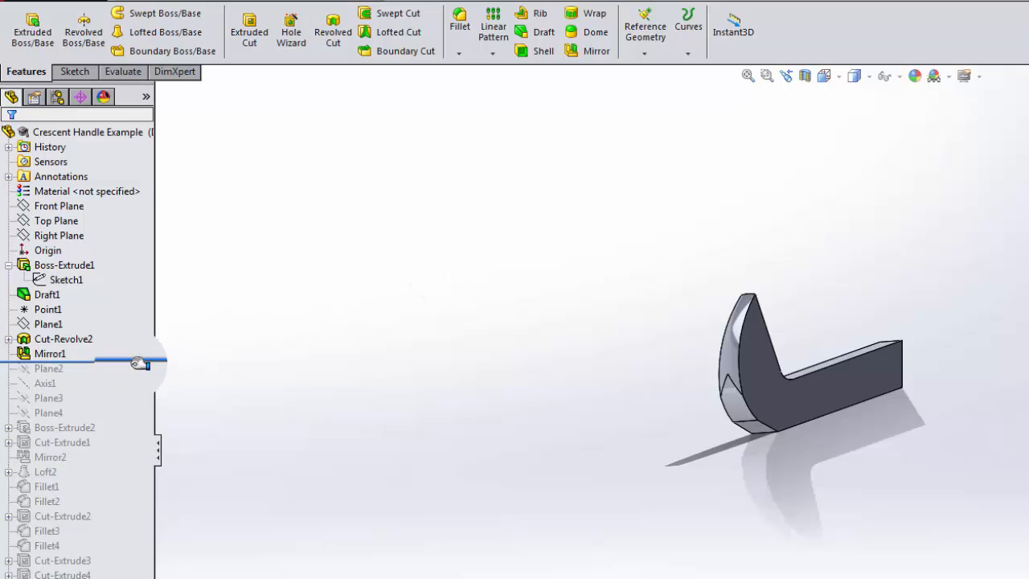
- Roll the history forward past Plane4 and highlight Plane2, Axis1, Plane3 and Plane4 in turn to review the reference geometry
{"action": "left_click_drag", "start_coordinate": [136, 362], "coordinate": [135, 413]}
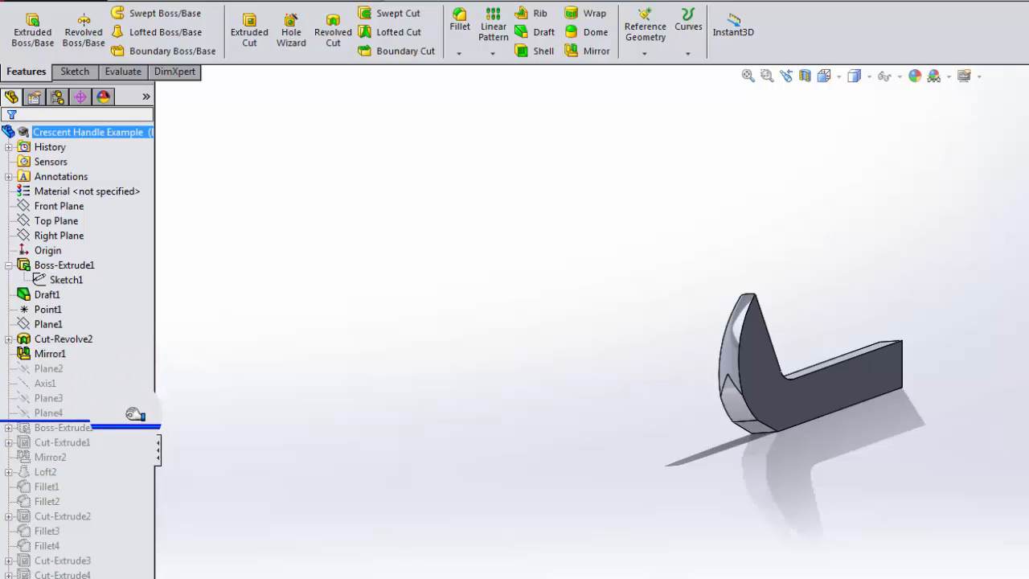
{"action": "left_click", "coordinate": [47, 371]}
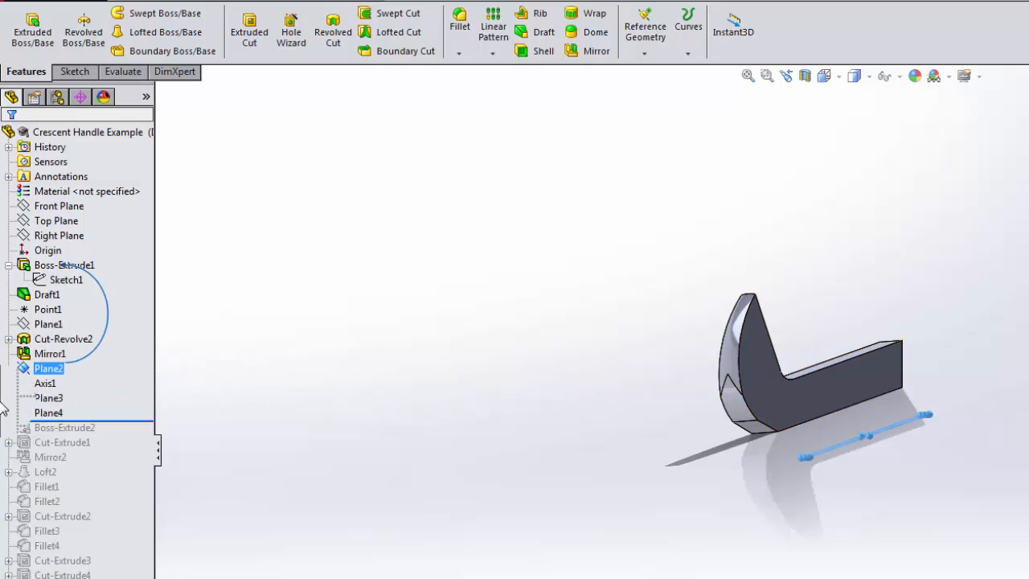
{"action": "left_click", "coordinate": [48, 384]}
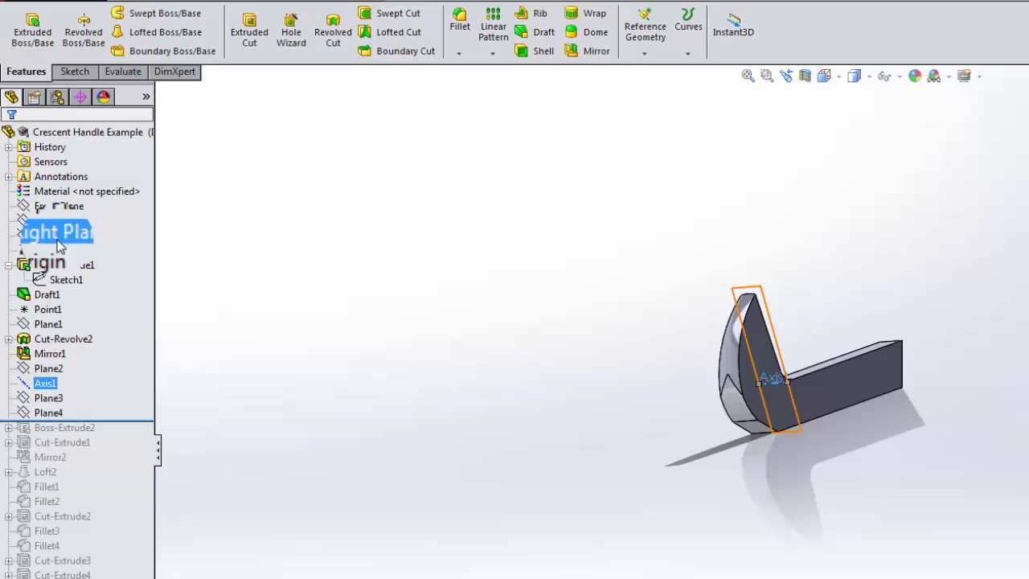
{"action": "left_click", "coordinate": [53, 399]}
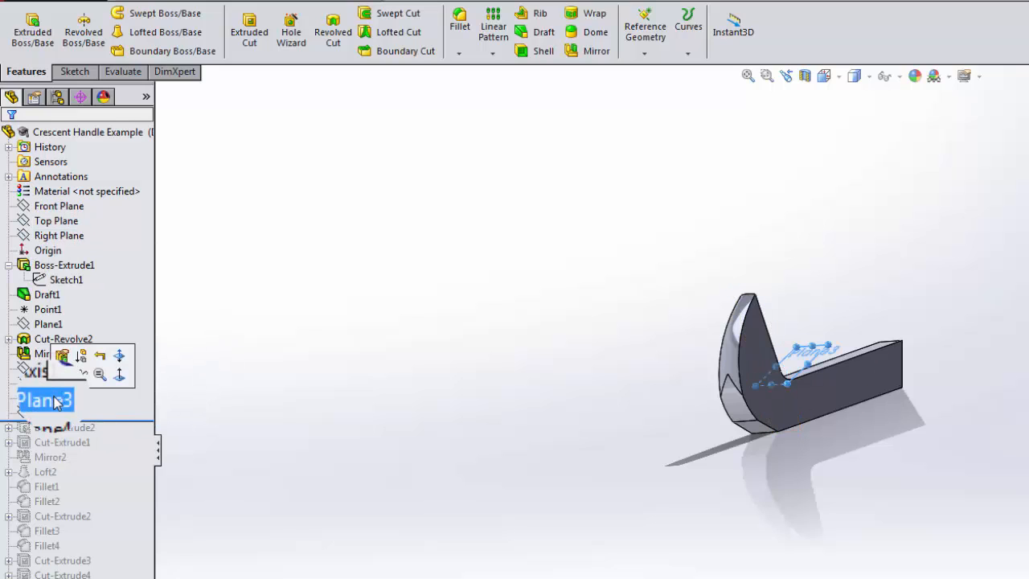
{"action": "left_click", "coordinate": [56, 414]}
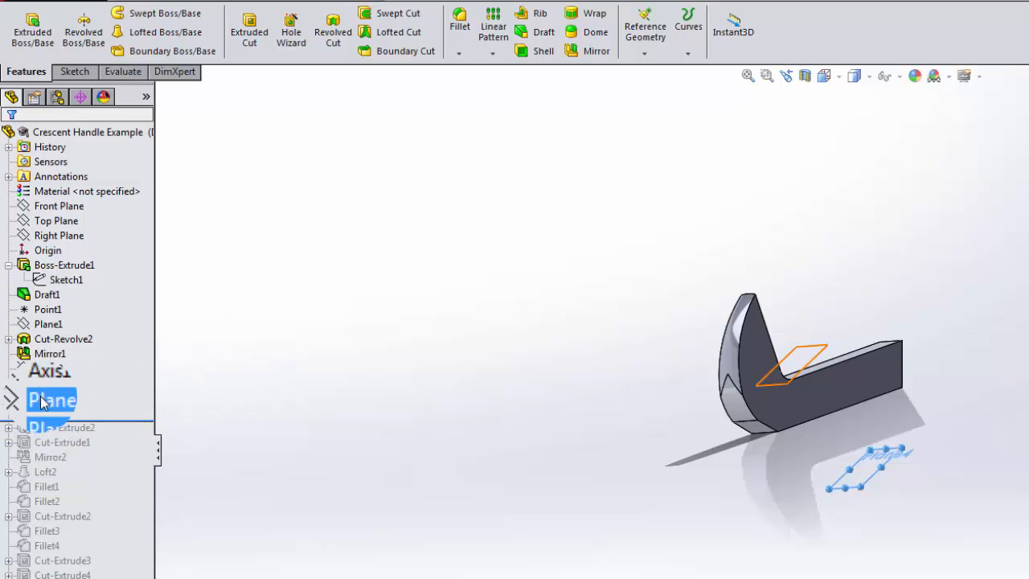
{"action": "left_click", "coordinate": [56, 414]}
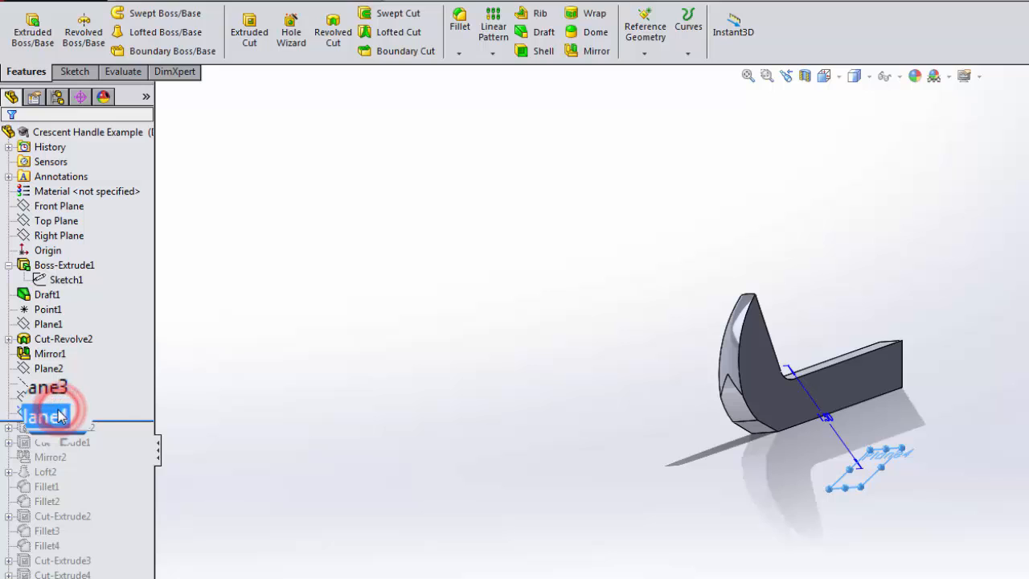
{"action": "left_click", "coordinate": [362, 398]}
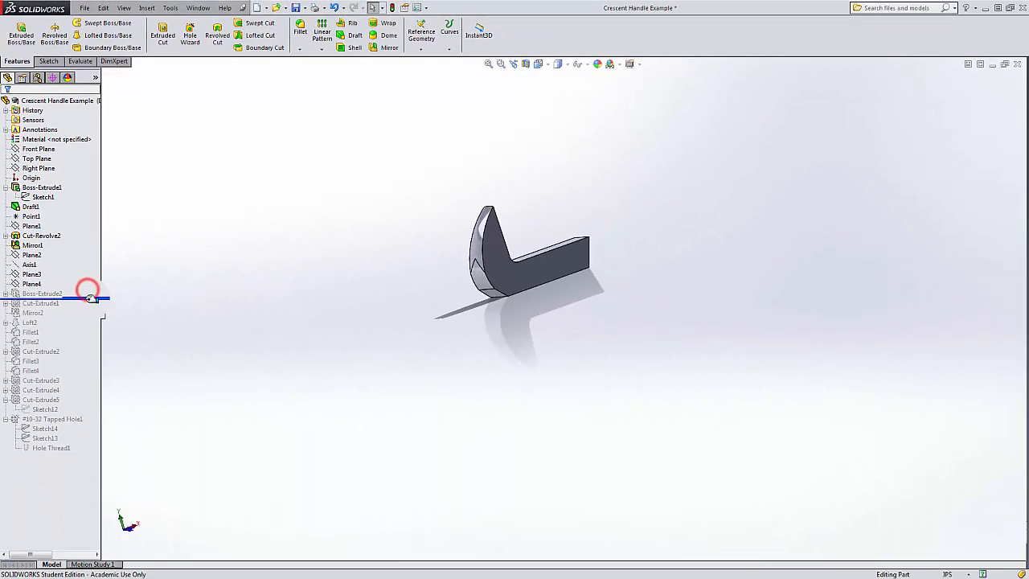
- Roll the history forward past Boss-Extrude2 and highlight its Sketch6 to review the handle profile
{"action": "left_click_drag", "start_coordinate": [127, 416], "coordinate": [127, 431]}
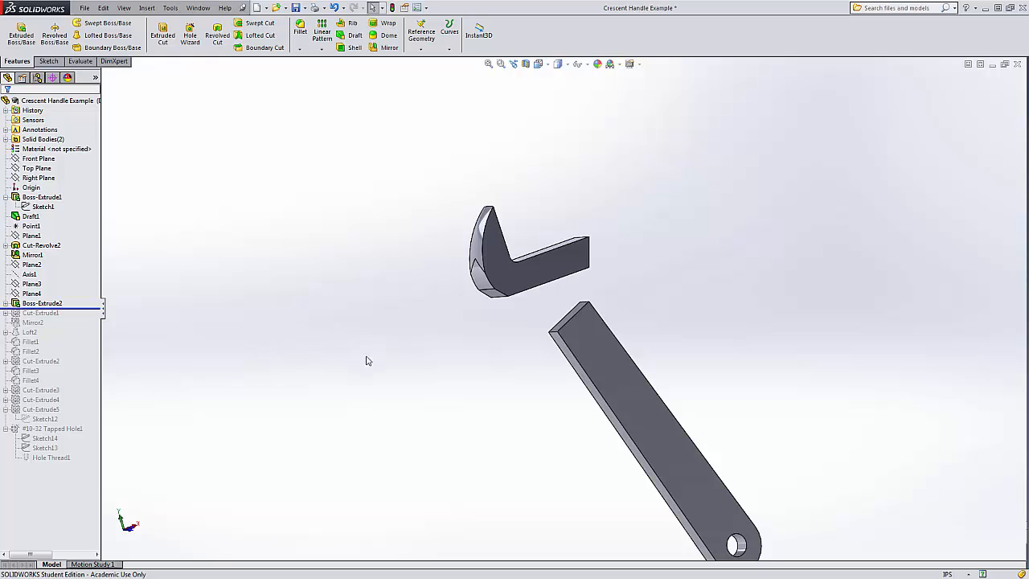
{"action": "left_click", "coordinate": [5, 303]}
{"action": "left_click", "coordinate": [50, 313]}
{"action": "mouse_move", "coordinate": [284, 361]}
{"action": "middle_mouse_down"}
{"action": "mouse_move", "coordinate": [370, 386]}
{"action": "mouse_move", "coordinate": [329, 351]}
{"action": "mouse_move", "coordinate": [345, 390]}
{"action": "middle_mouse_up"}
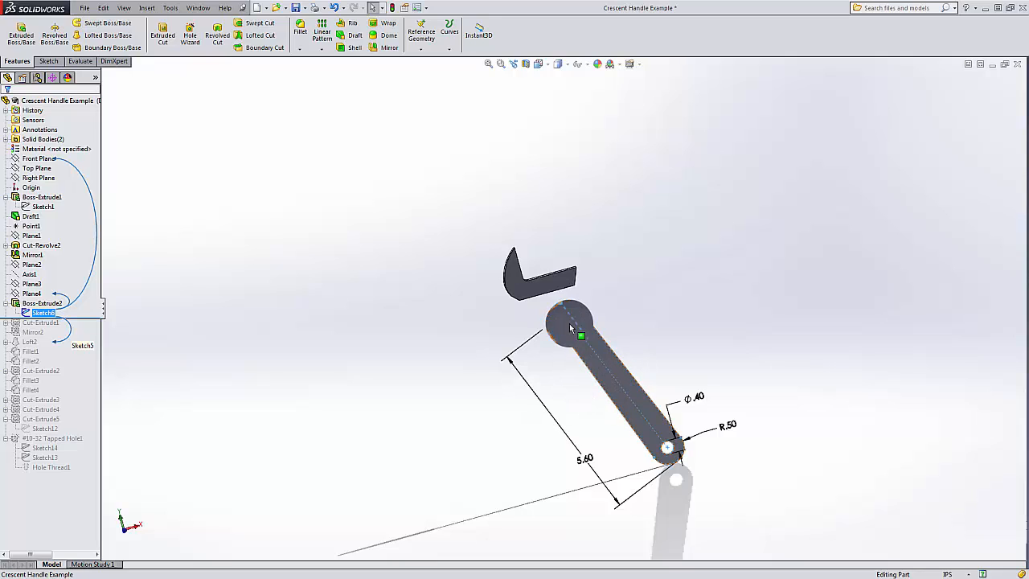
{"action": "left_click", "coordinate": [279, 346]}
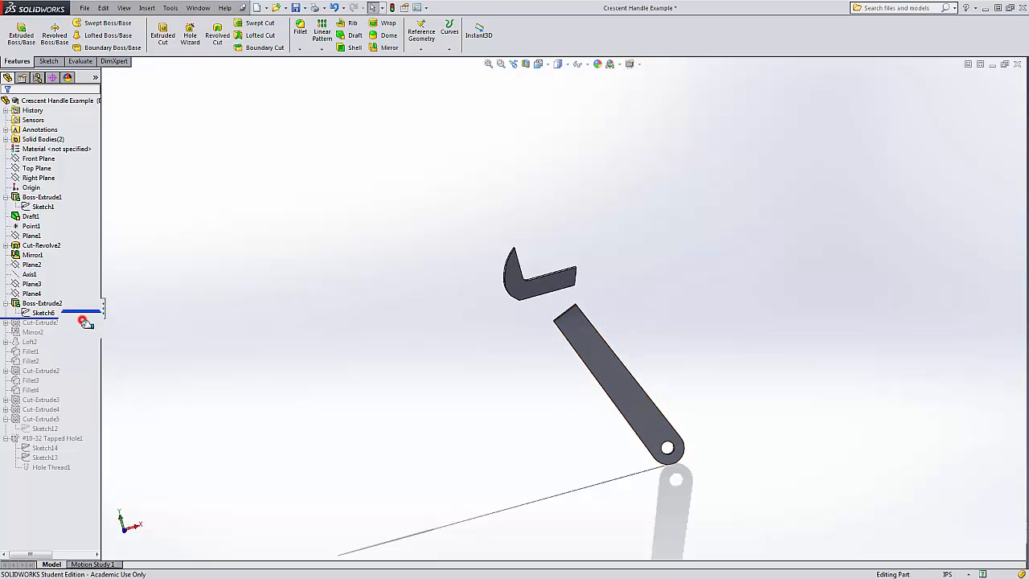
- Roll the history forward past Cut-Extrude1 and highlight its Sketch8 to review the handle's recess outline
{"action": "left_click_drag", "start_coordinate": [86, 322], "coordinate": [3, 325]}
{"action": "left_click", "coordinate": [5, 322]}
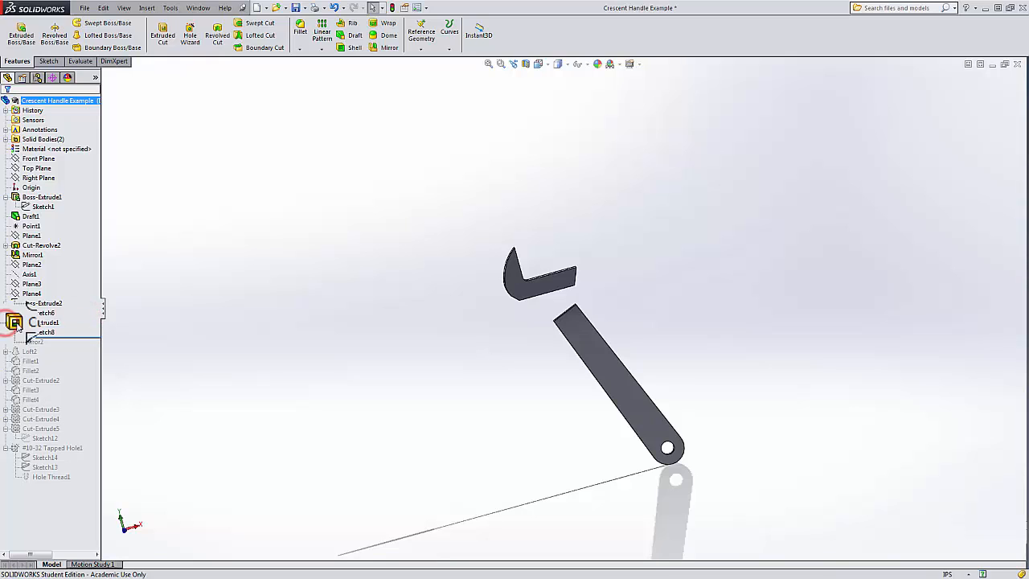
{"action": "left_click", "coordinate": [43, 332]}
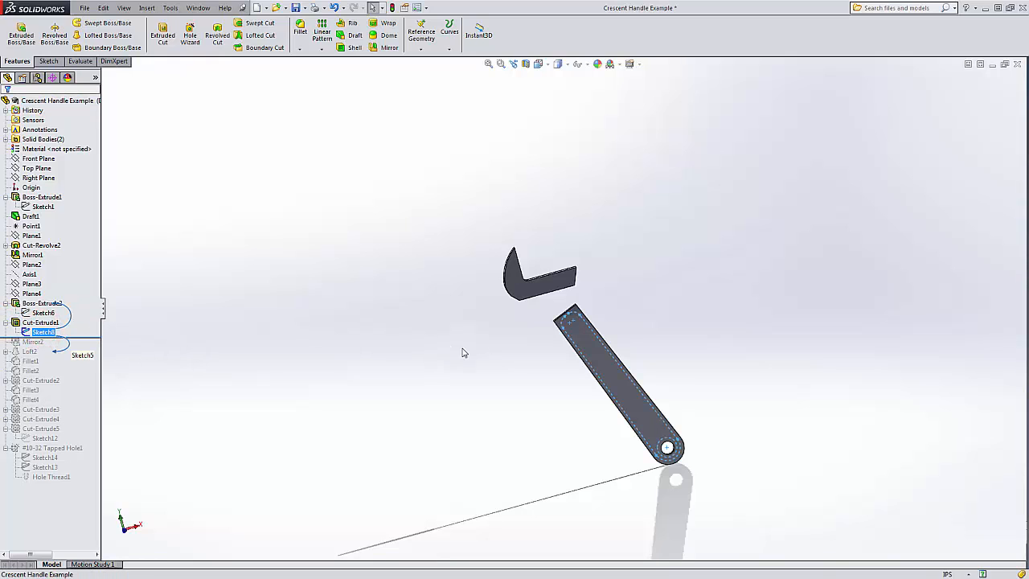
{"action": "mouse_move", "coordinate": [478, 353]}
{"action": "middle_mouse_down"}
{"action": "mouse_move", "coordinate": [317, 394]}
{"action": "mouse_move", "coordinate": [466, 378]}
{"action": "mouse_move", "coordinate": [276, 346]}
{"action": "middle_mouse_up"}
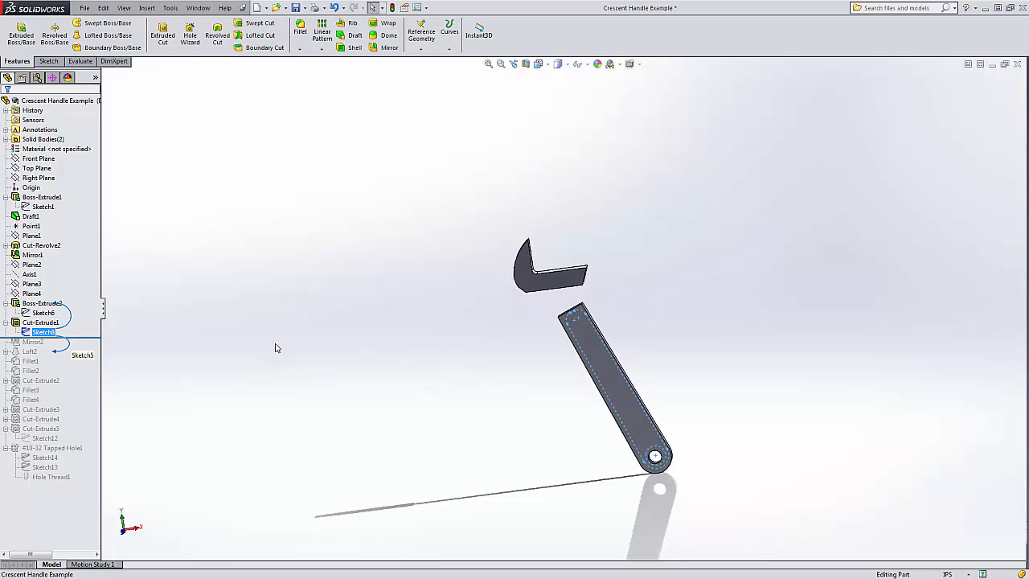
{"action": "left_click", "coordinate": [272, 340]}
- Roll the history forward through Mirror2 and Loft2, and list the sketches used by the loft
{"action": "left_click_drag", "start_coordinate": [74, 337], "coordinate": [76, 346]}
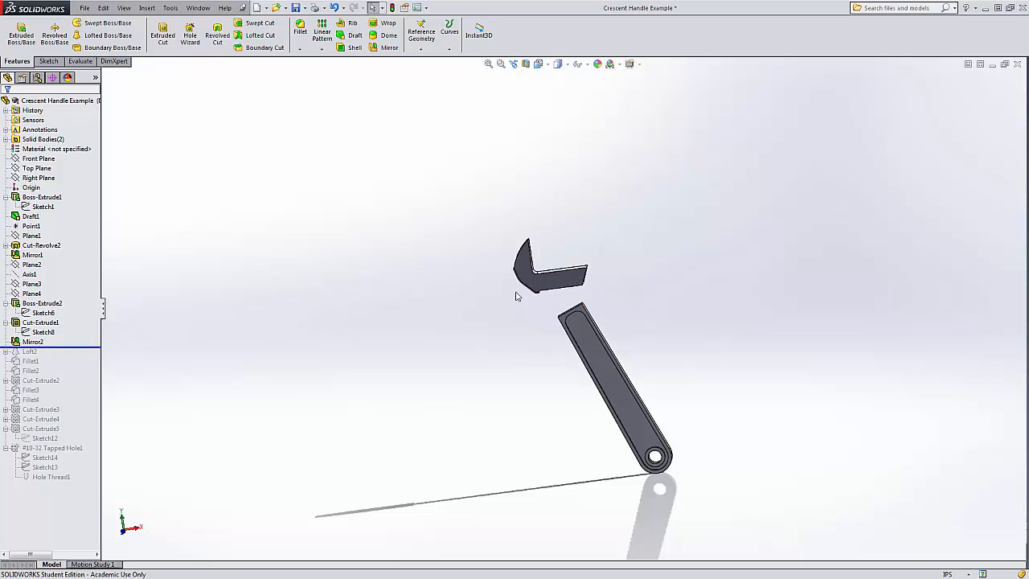
{"action": "left_click_drag", "start_coordinate": [100, 346], "coordinate": [97, 355]}
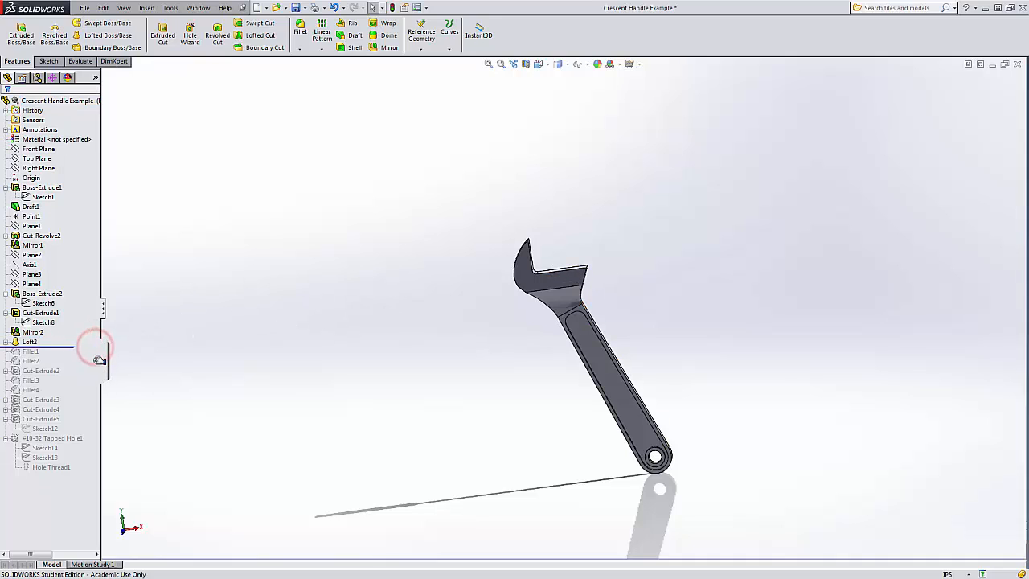
{"action": "left_click", "coordinate": [6, 342]}
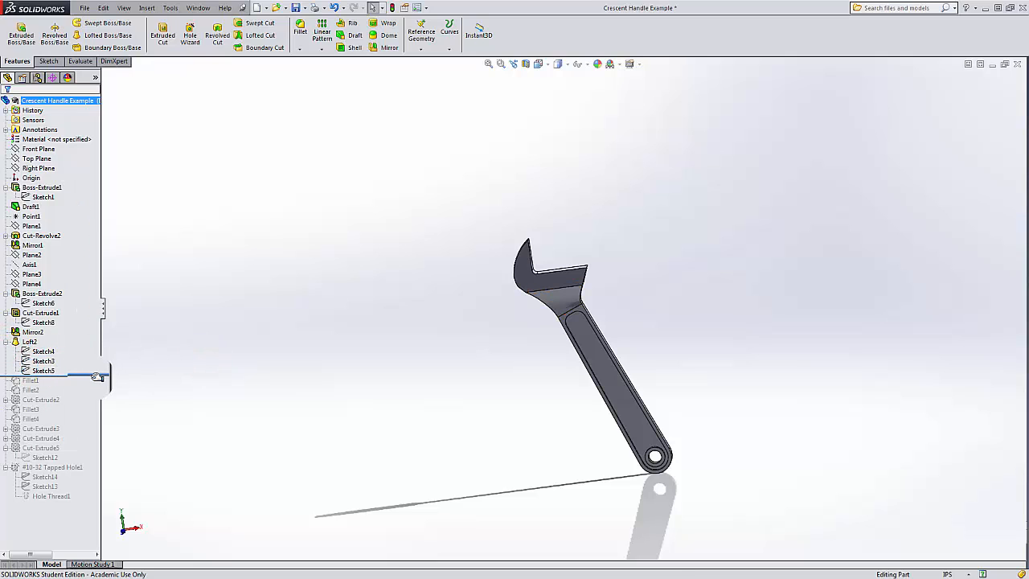
- Roll the history forward past Fillet1 and inspect the rounded recess edges of the handle up close
{"action": "left_click_drag", "start_coordinate": [97, 376], "coordinate": [90, 385]}
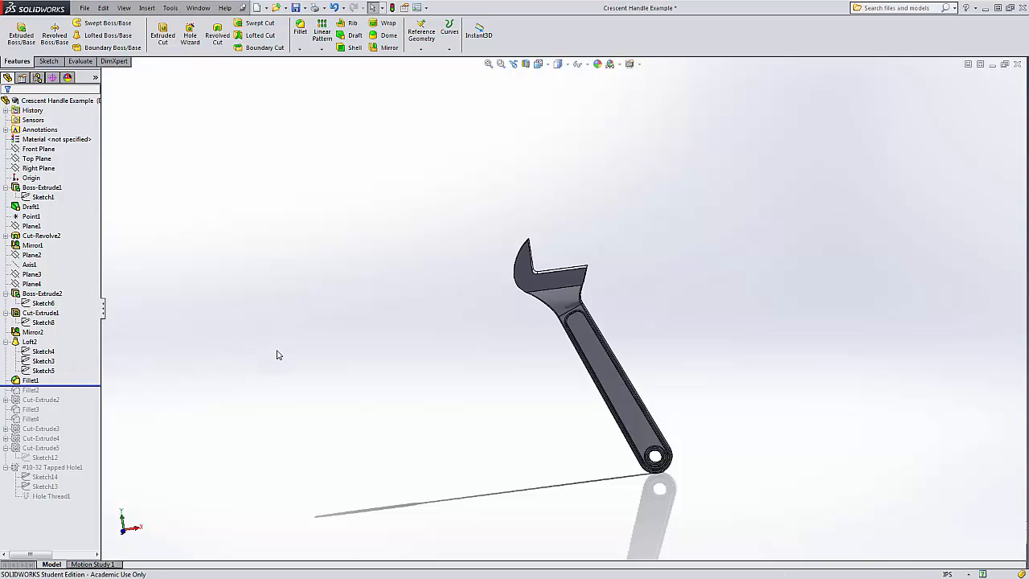
{"action": "middle_click_drag", "start_coordinate": [278, 354], "coordinate": [254, 360]}
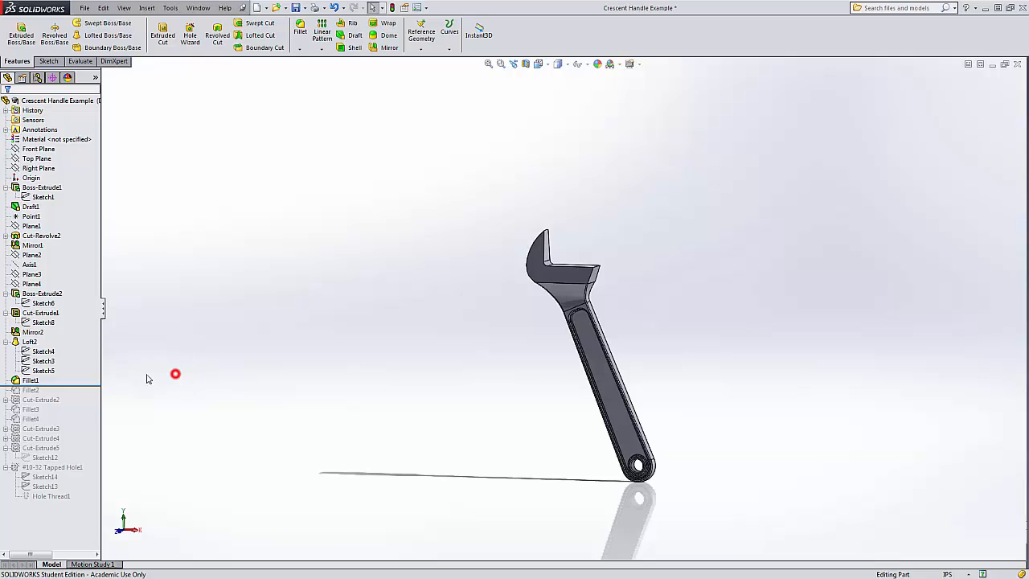
{"action": "scroll", "coordinate": [546, 348], "scroll_direction": "down", "scroll_amount": 5}
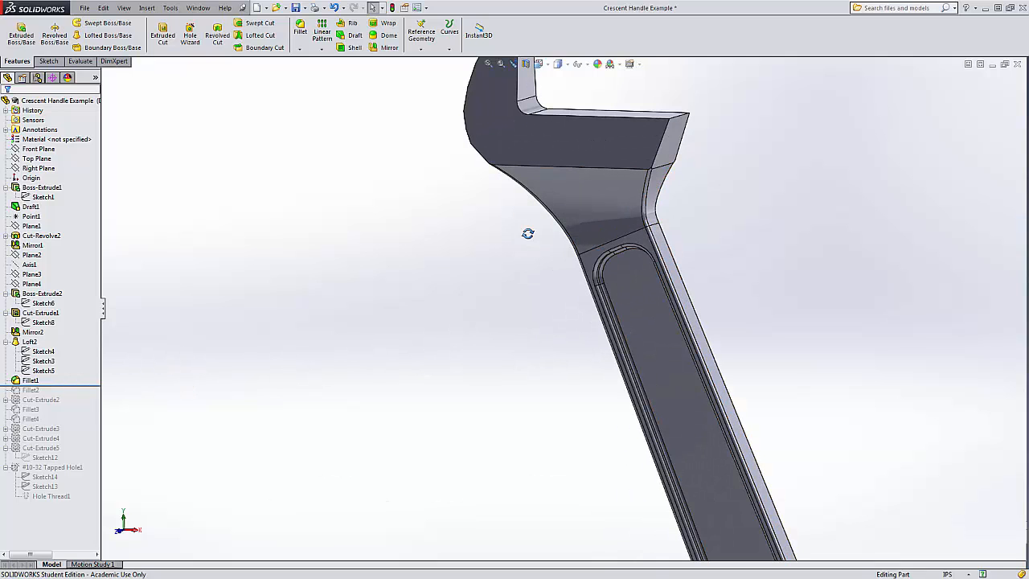
{"action": "middle_click_drag", "start_coordinate": [528, 230], "coordinate": [551, 223]}
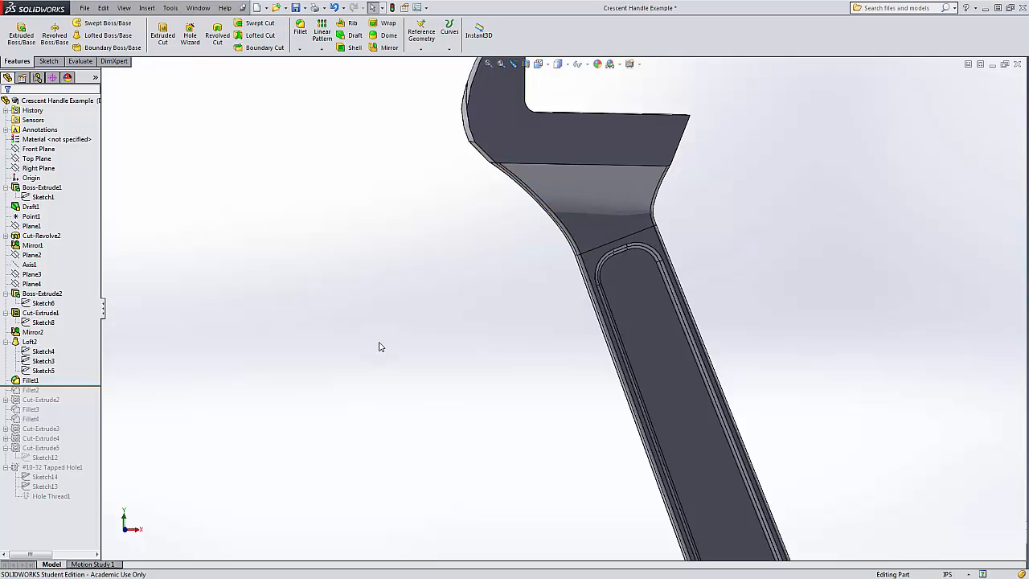
- Roll the history forward past Fillet2 and highlight that fillet to view it on the back of the jaw
{"action": "left_click_drag", "start_coordinate": [63, 385], "coordinate": [64, 394]}
{"action": "key", "text": "f"}
{"action": "left_click", "coordinate": [30, 390]}
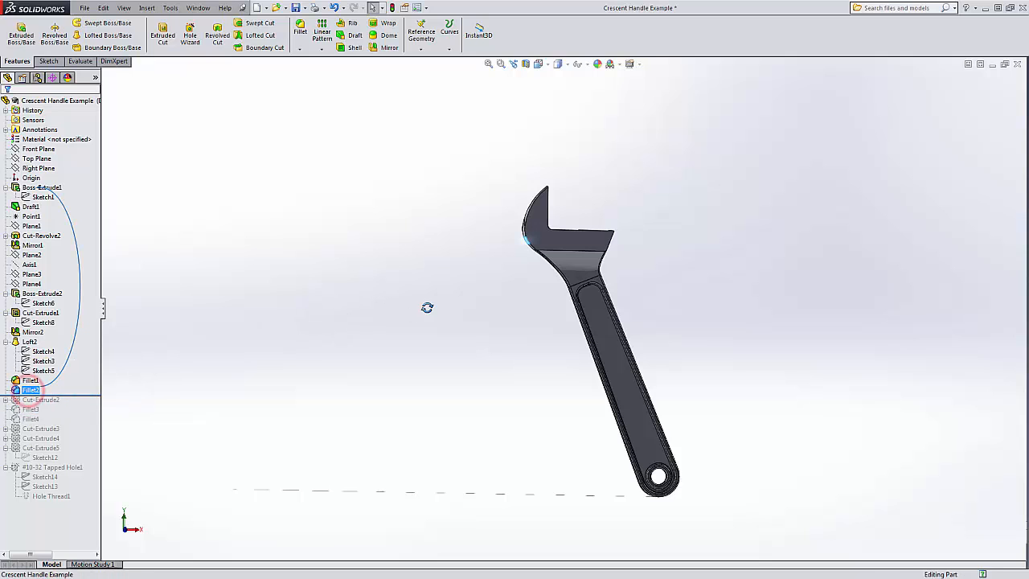
{"action": "middle_click_drag", "start_coordinate": [427, 308], "coordinate": [475, 326]}
{"action": "left_click", "coordinate": [569, 240]}
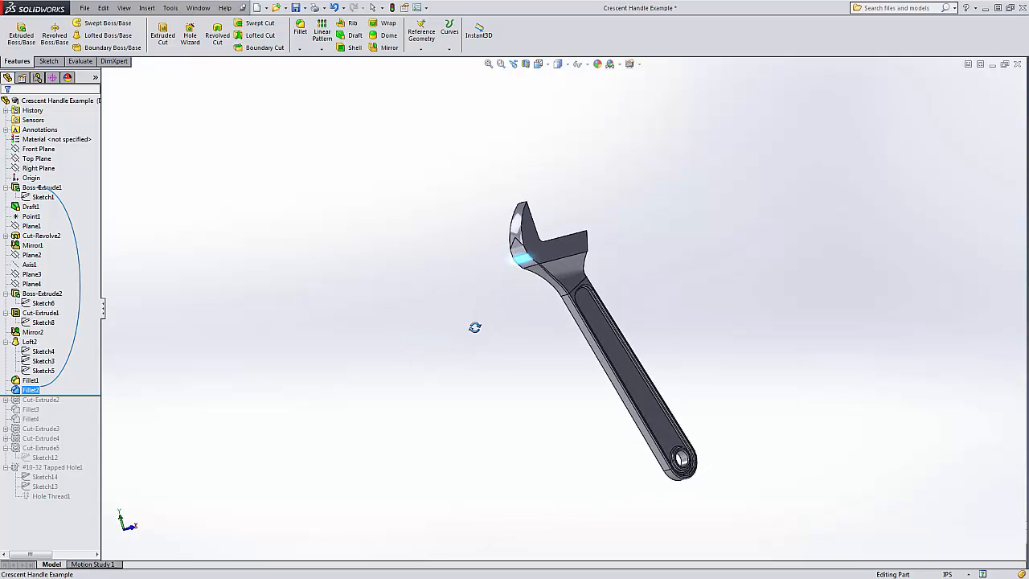
- Roll the history forward past Cut-Extrude2 and inspect the window cut through the wrench head up close
{"action": "left_click", "coordinate": [277, 336]}
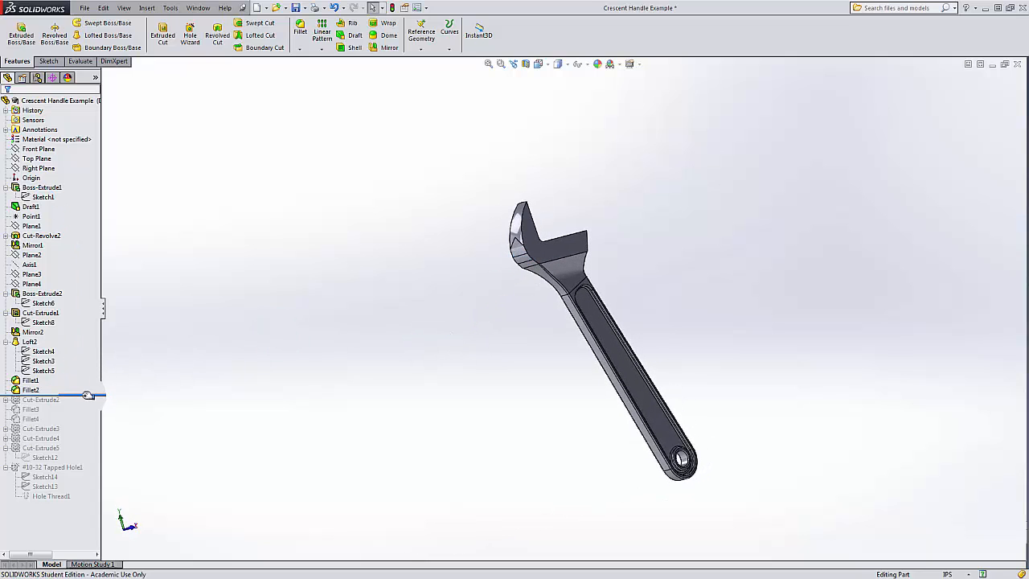
{"action": "left_click_drag", "start_coordinate": [84, 394], "coordinate": [82, 404]}
{"action": "middle_click_drag", "start_coordinate": [500, 312], "coordinate": [482, 324]}
{"action": "scroll", "coordinate": [572, 280], "scroll_direction": "down", "scroll_amount": 5}
{"action": "middle_click_drag", "start_coordinate": [628, 266], "coordinate": [520, 306]}
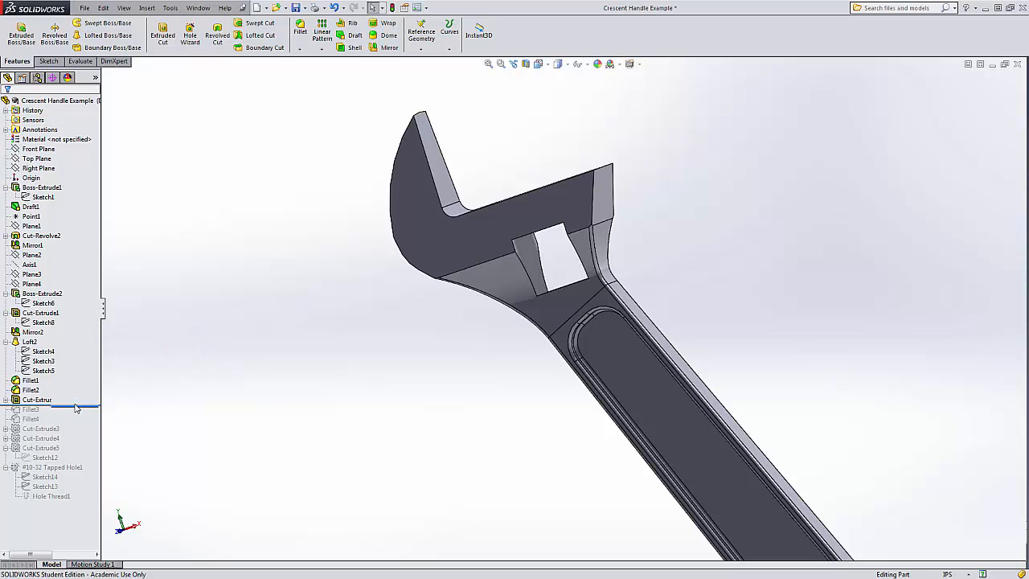
- Roll the history forward past Cut-Extrude3 and on past Cut-Extrude5, inspecting the slot and holes cut in the wrench head
{"action": "left_click_drag", "start_coordinate": [74, 406], "coordinate": [88, 434]}
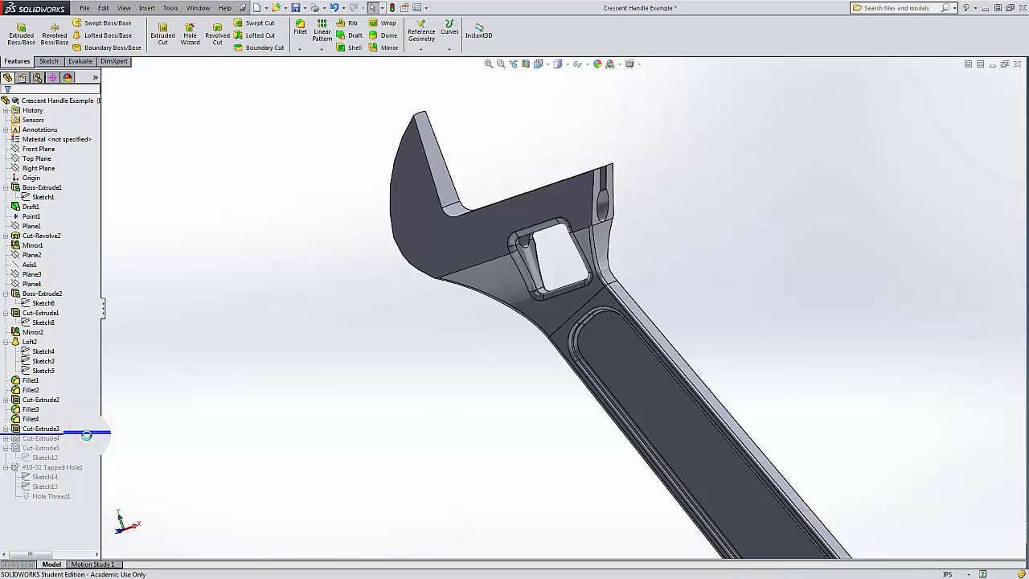
{"action": "middle_click_drag", "start_coordinate": [603, 281], "coordinate": [497, 282]}
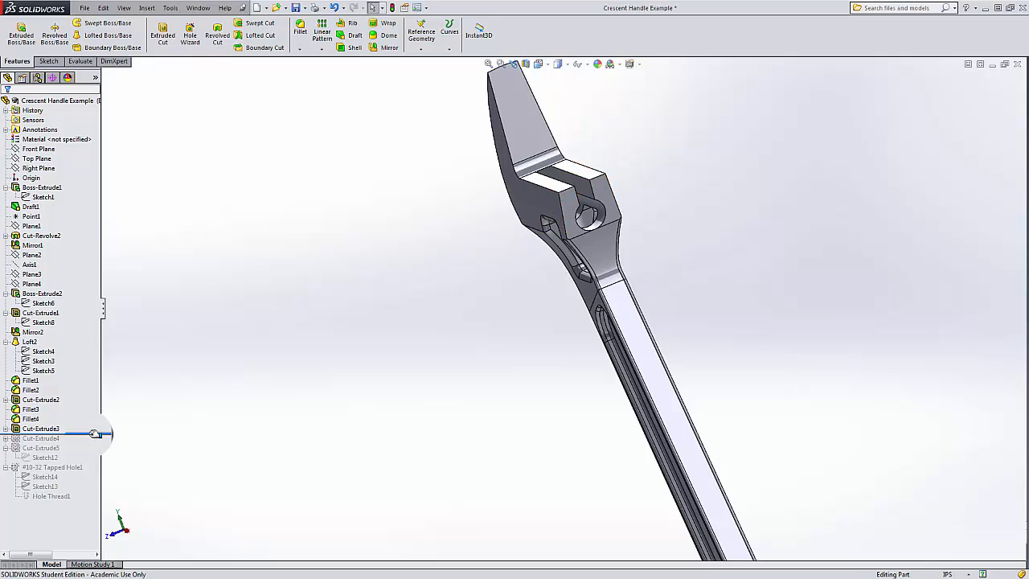
{"action": "left_click_drag", "start_coordinate": [95, 433], "coordinate": [81, 462]}
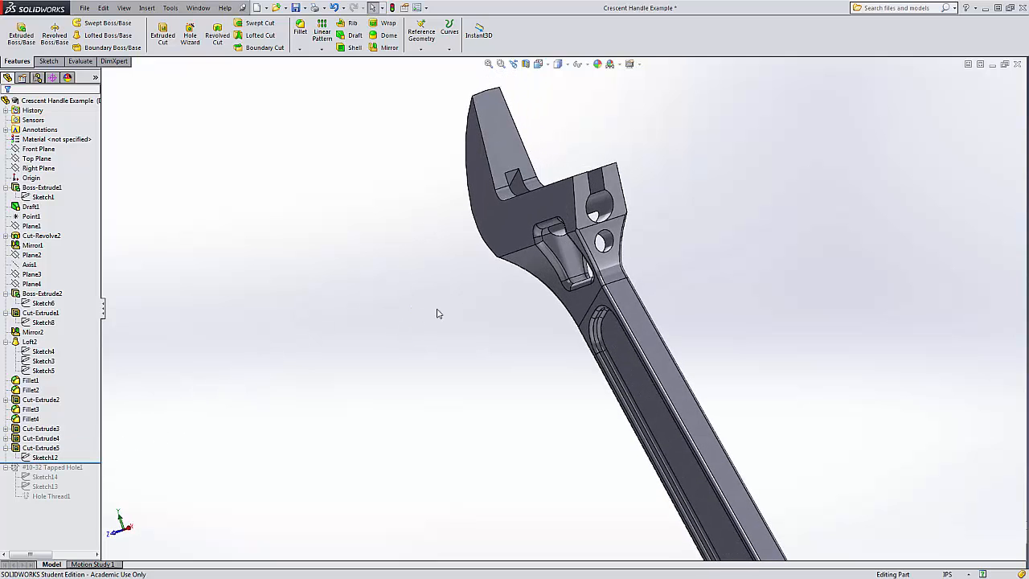
{"action": "scroll", "coordinate": [609, 241], "scroll_direction": "down", "scroll_amount": 5}
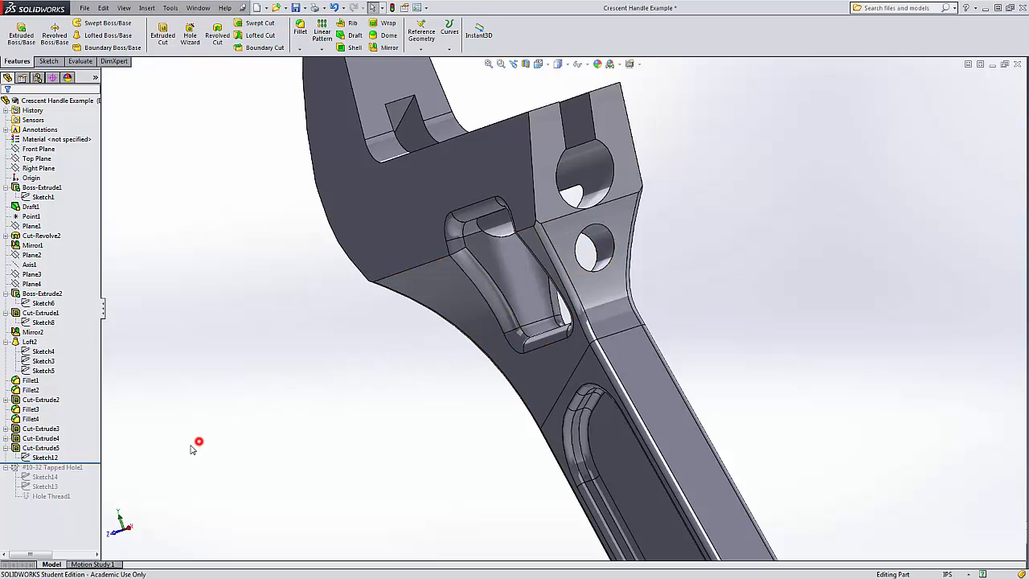
- Roll the history forward past the #10-32 tapped hole to the end, and highlight Sketch12, Cut-Extrude5 and the tapped hole in turn
{"action": "left_click_drag", "start_coordinate": [92, 464], "coordinate": [84, 500]}
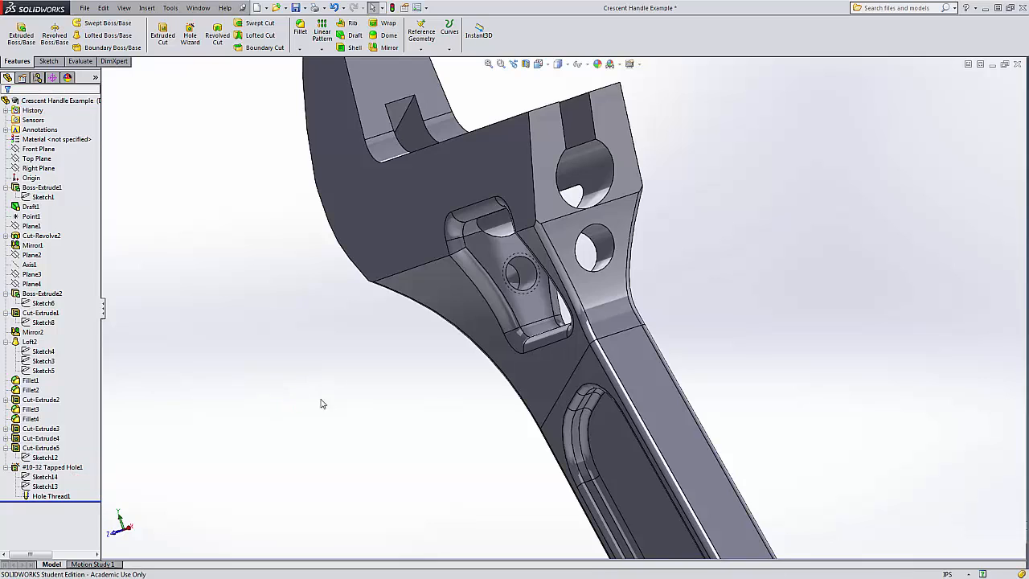
{"action": "left_click", "coordinate": [57, 458]}
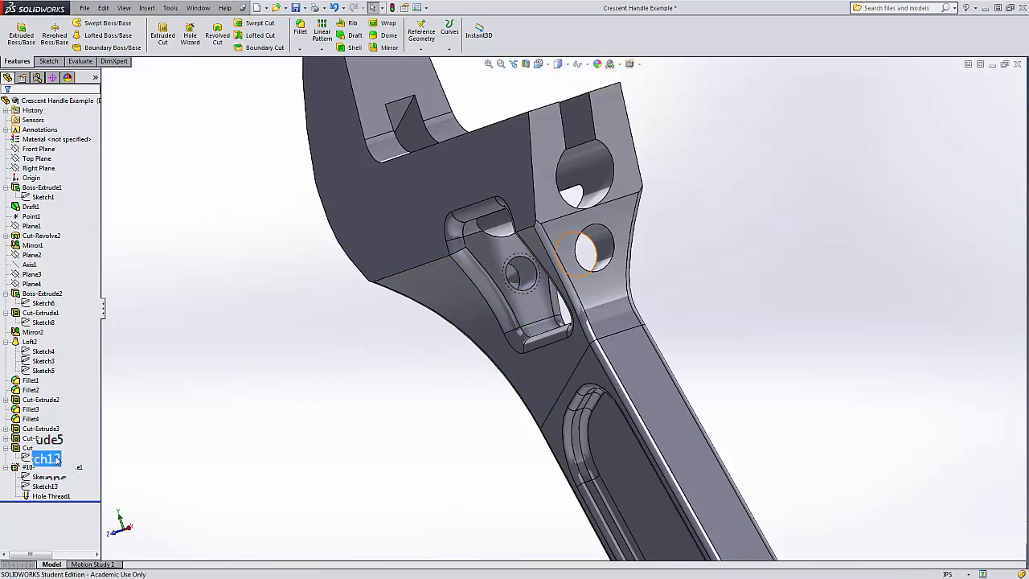
{"action": "left_click", "coordinate": [50, 449]}
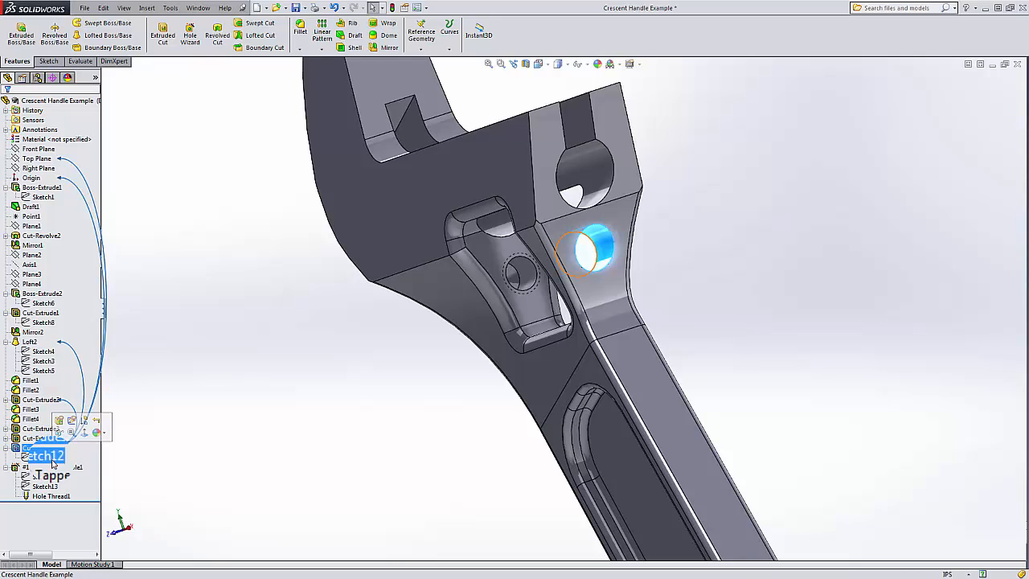
{"action": "left_click", "coordinate": [49, 466]}
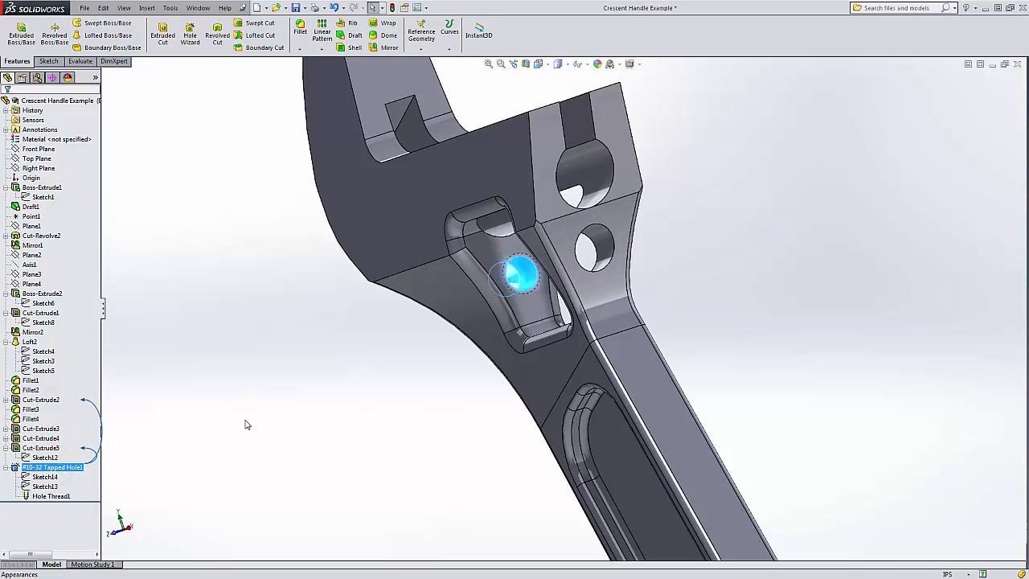
- Examine the whole finished wrench handle from both sides
{"action": "scroll", "coordinate": [291, 425], "scroll_direction": "up", "scroll_amount": 3}
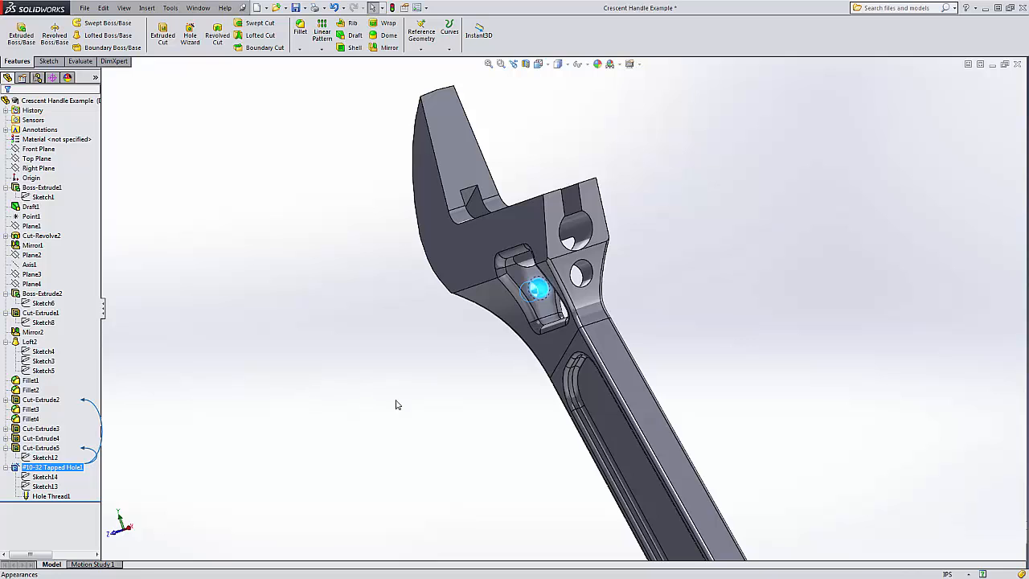
{"action": "middle_click_drag", "start_coordinate": [395, 405], "coordinate": [602, 305]}
{"action": "scroll", "coordinate": [726, 388], "scroll_direction": "up", "scroll_amount": 3}
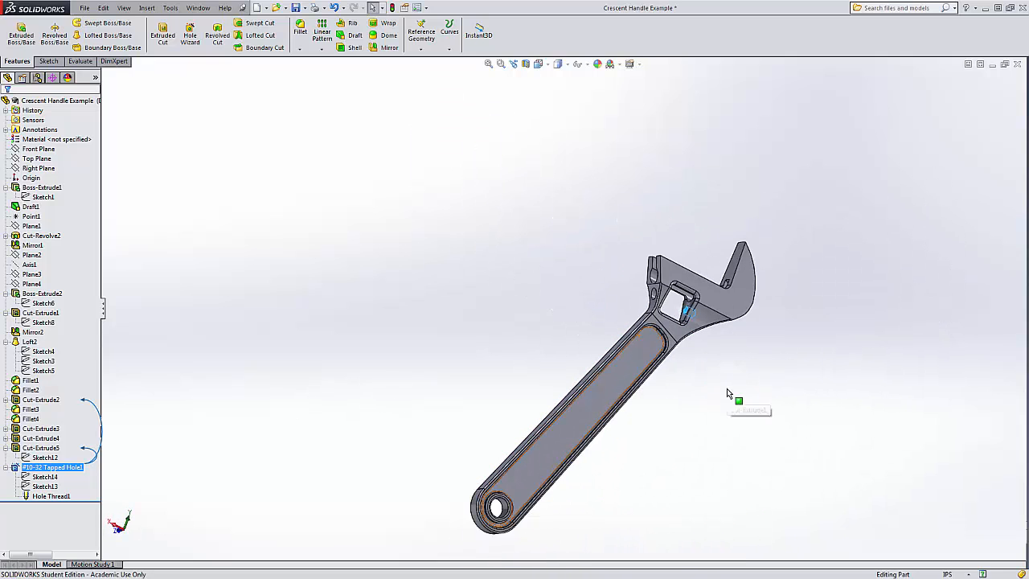
{"action": "scroll", "coordinate": [623, 416], "scroll_direction": "down", "scroll_amount": 3}
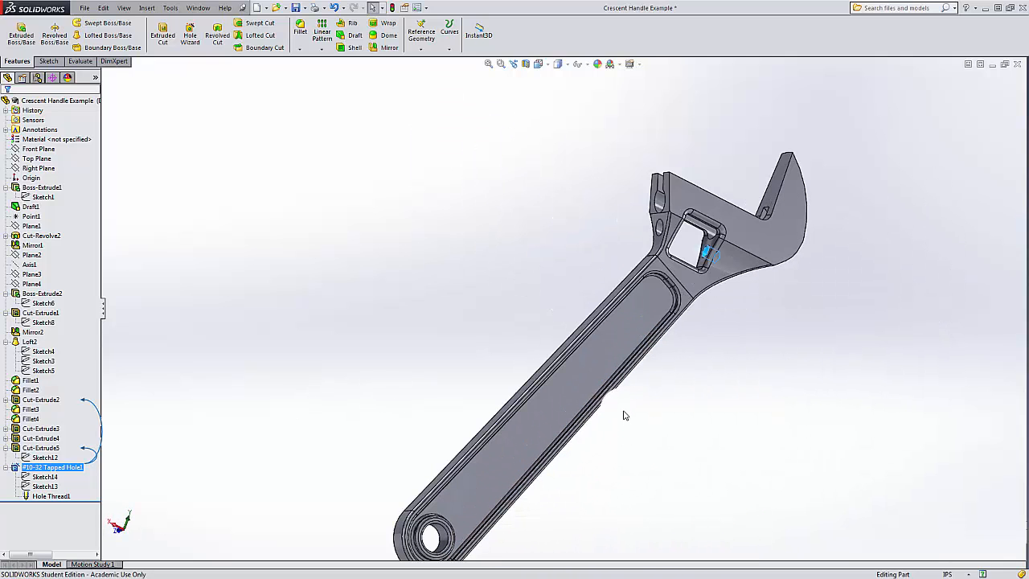
{"action": "middle_click_drag", "start_coordinate": [634, 429], "coordinate": [847, 411]}
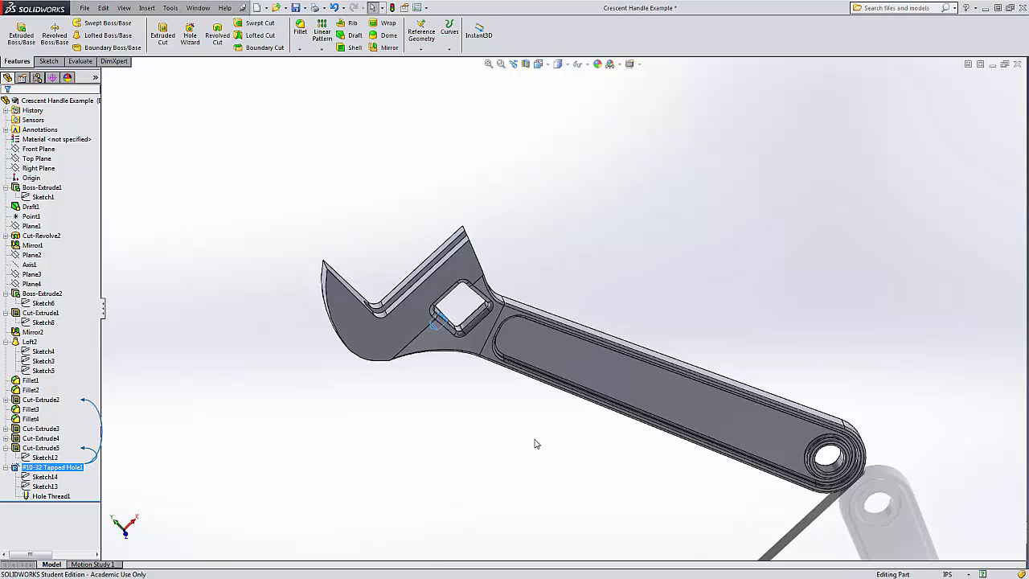
{"action": "scroll", "coordinate": [537, 426], "scroll_direction": "up", "scroll_amount": 1}
{"action": "scroll", "coordinate": [551, 411], "scroll_direction": "down", "scroll_amount": 1}
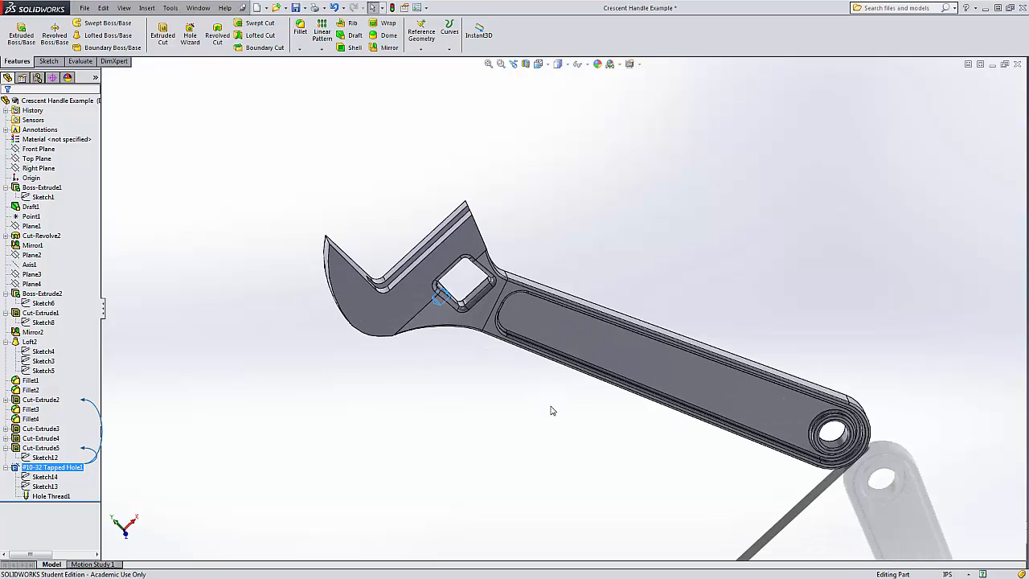